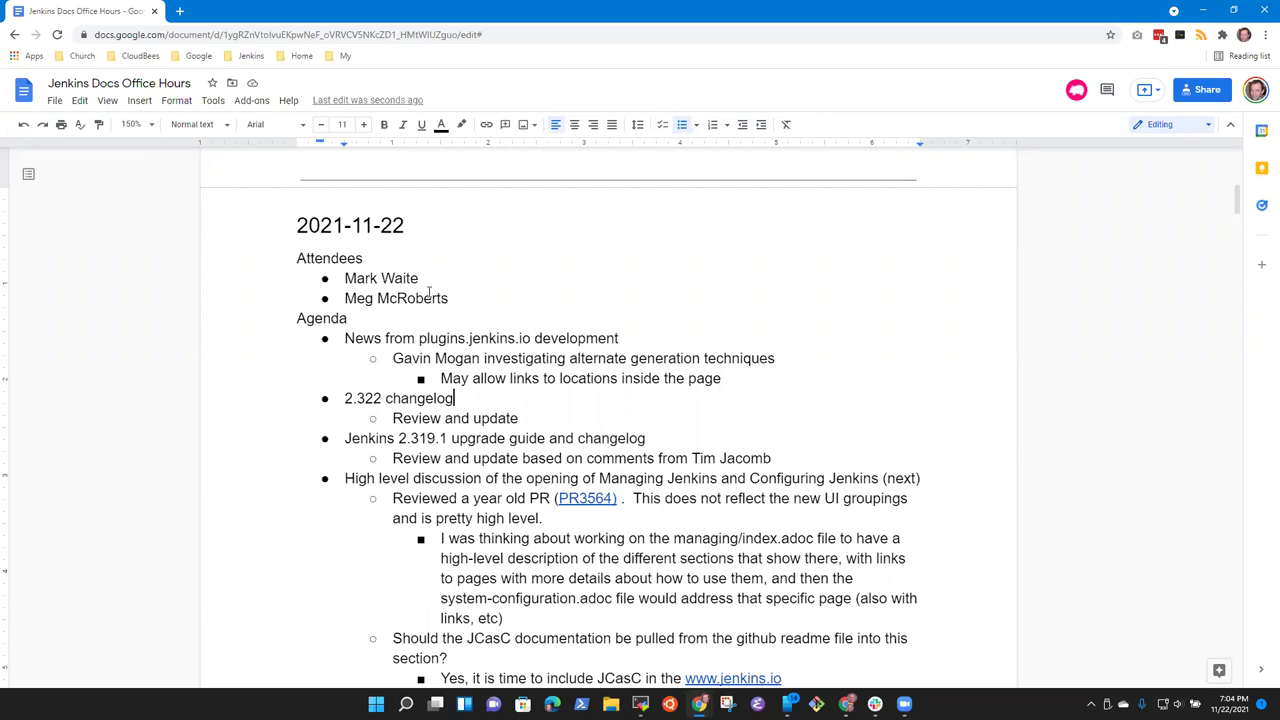
Step: Select the 2.322 changelog agenda line in the meeting notes, then open a new browser tab
{"action": "key", "text": "ctrl+shift+Right"}
{"action": "key", "text": "ctrl+shift+Right"}
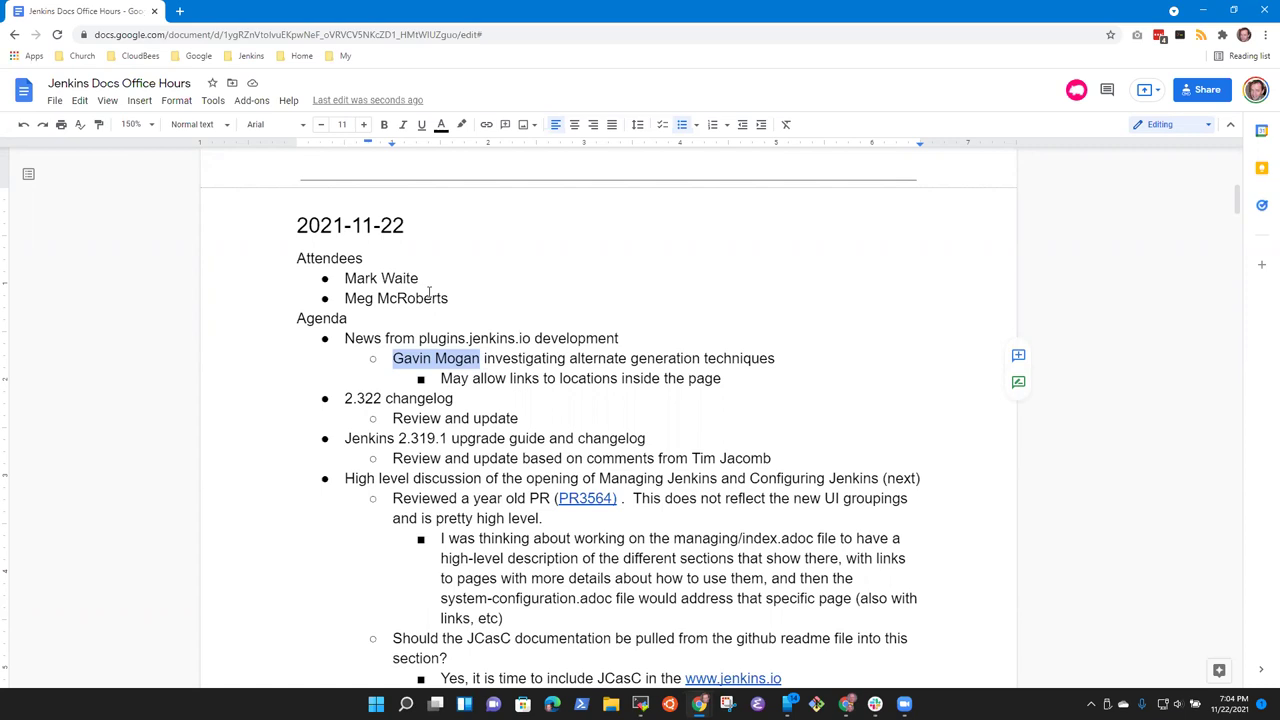
{"action": "key", "text": "Down"}
{"action": "key", "text": "Down"}
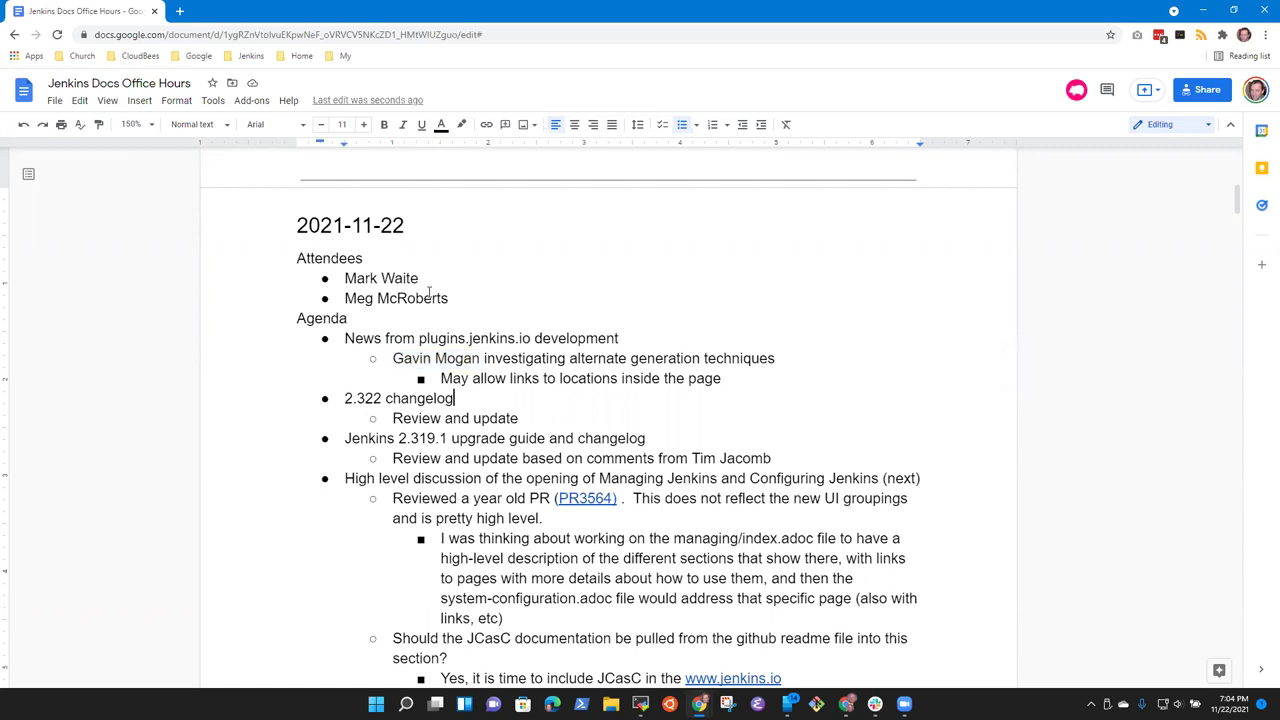
{"action": "key", "text": "shift+End"}
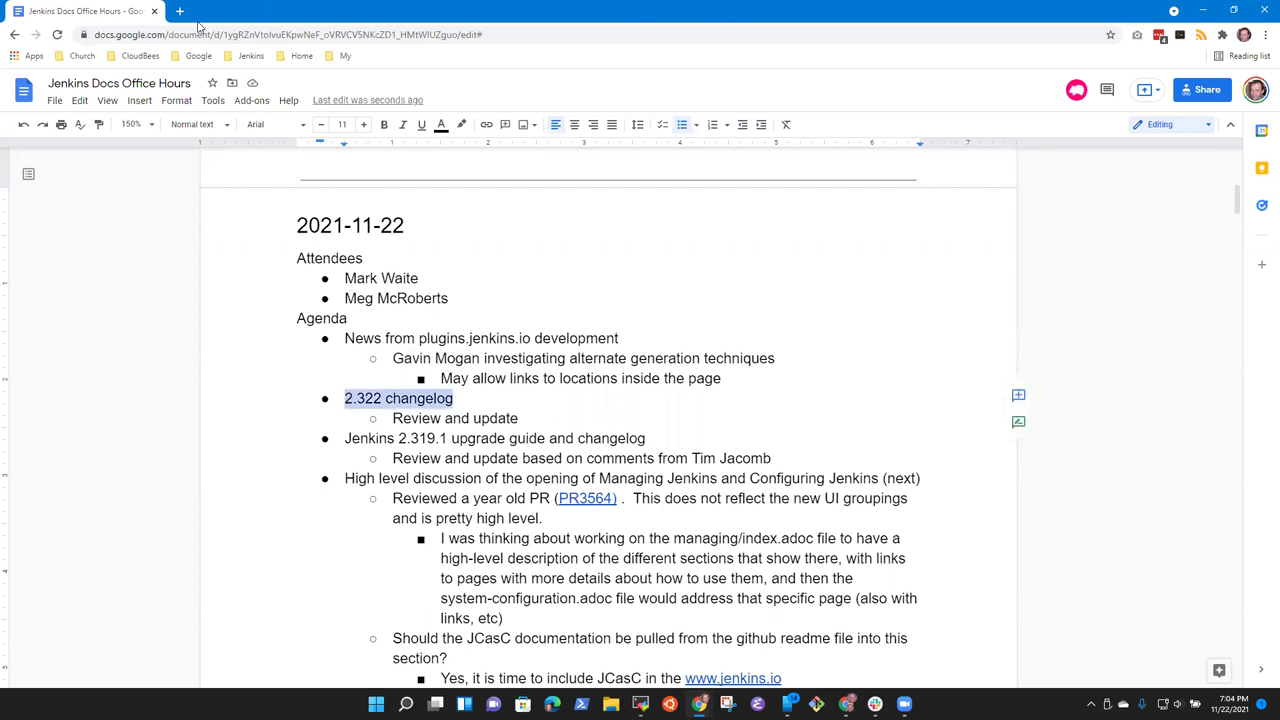
{"action": "left_click", "coordinate": [180, 11]}
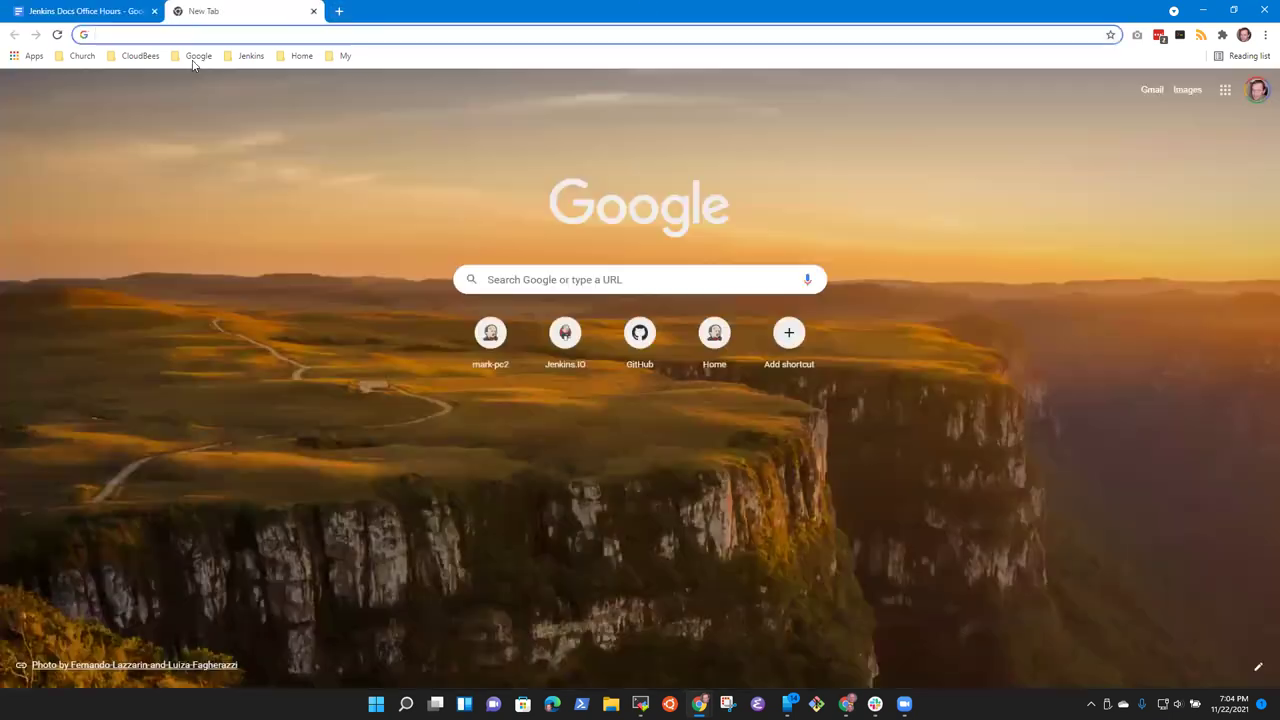
Step: Open pull request #4721 'Automated changelog for 2.322' in the jenkins.io repository
{"action": "left_click", "coordinate": [250, 55]}
{"action": "mouse_move", "coordinate": [290, 168]}
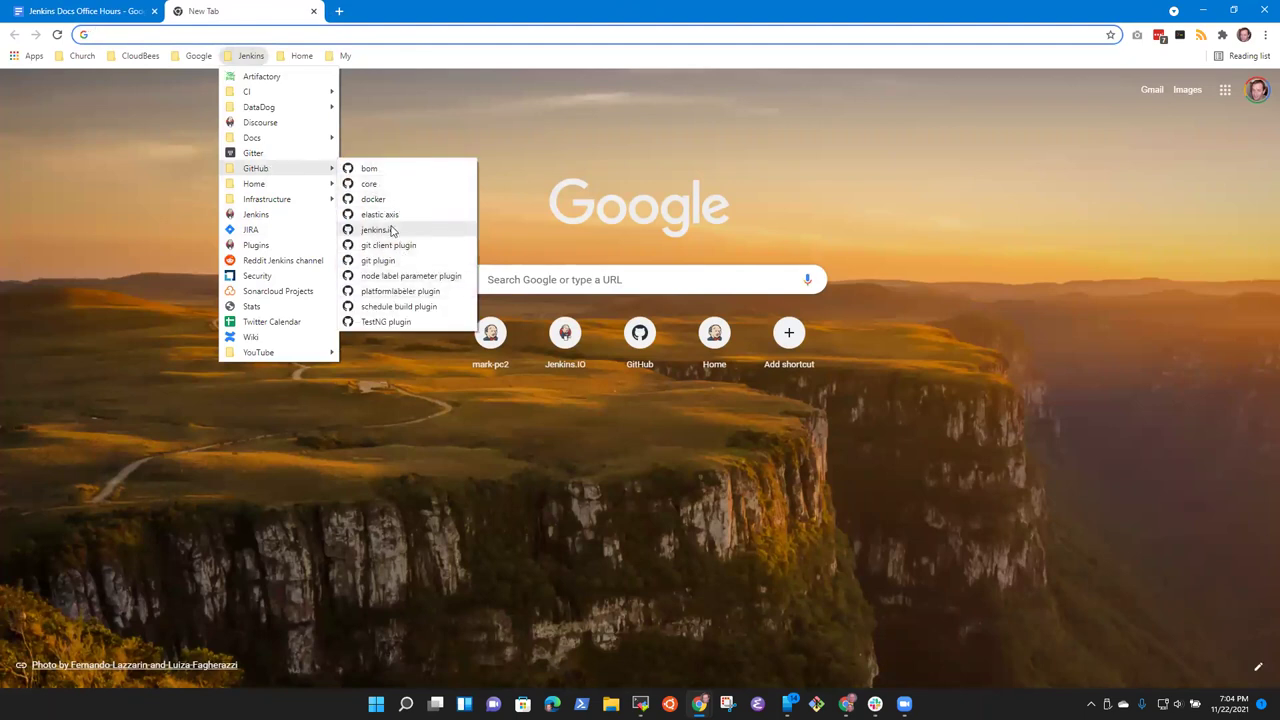
{"action": "left_click", "coordinate": [395, 230]}
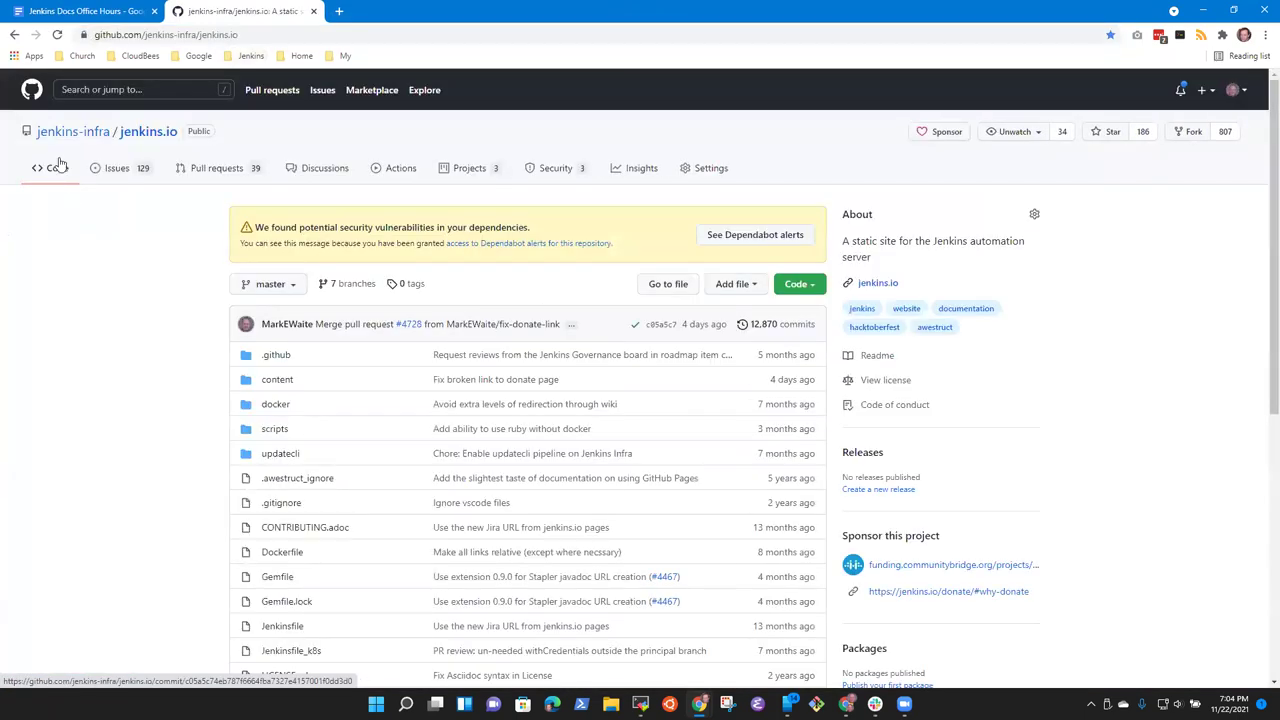
{"action": "left_click", "coordinate": [225, 172]}
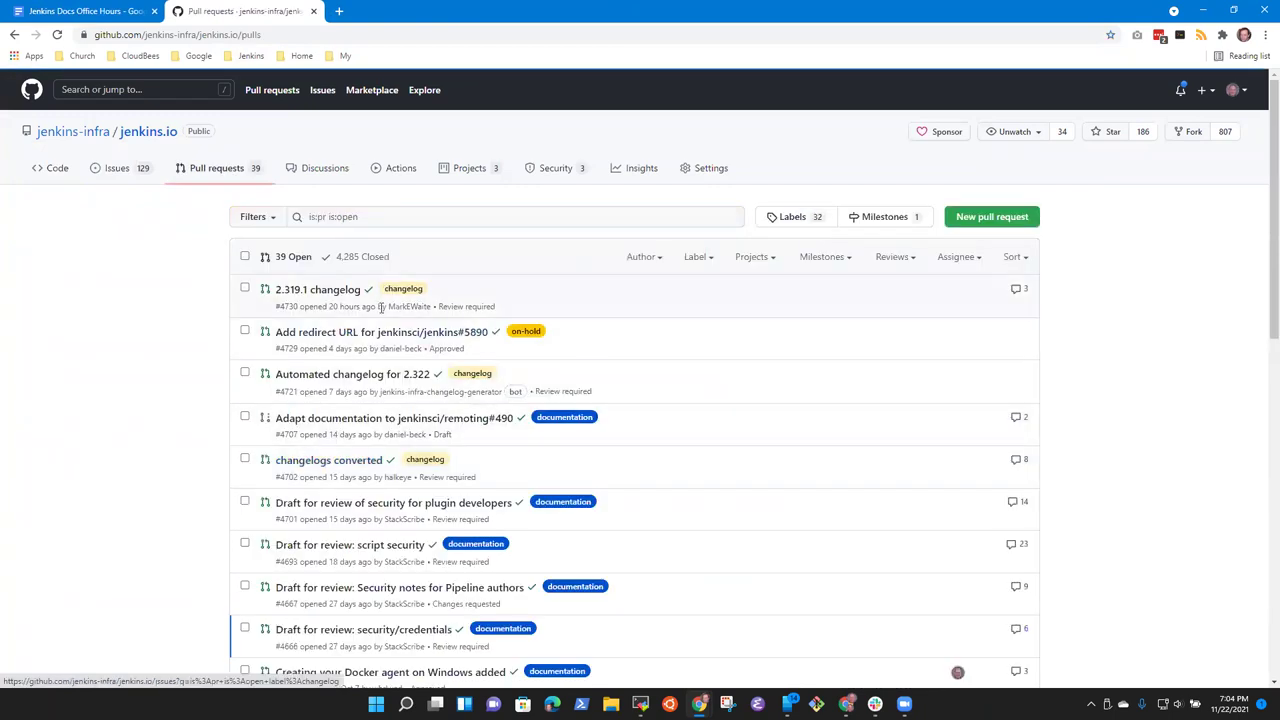
{"action": "left_click", "coordinate": [352, 381]}
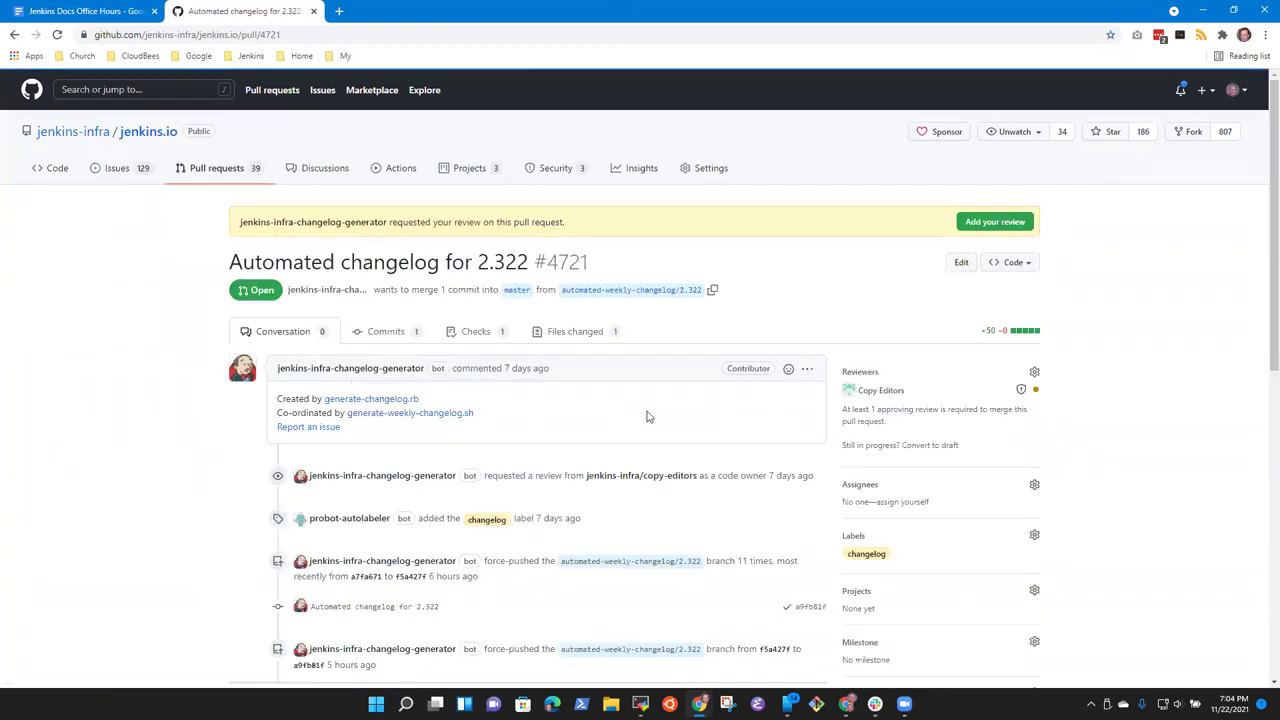
Step: Review #4721's checks and weekly.yml changes, then return to the notes after 'Review and update'
{"action": "left_click", "coordinate": [474, 334]}
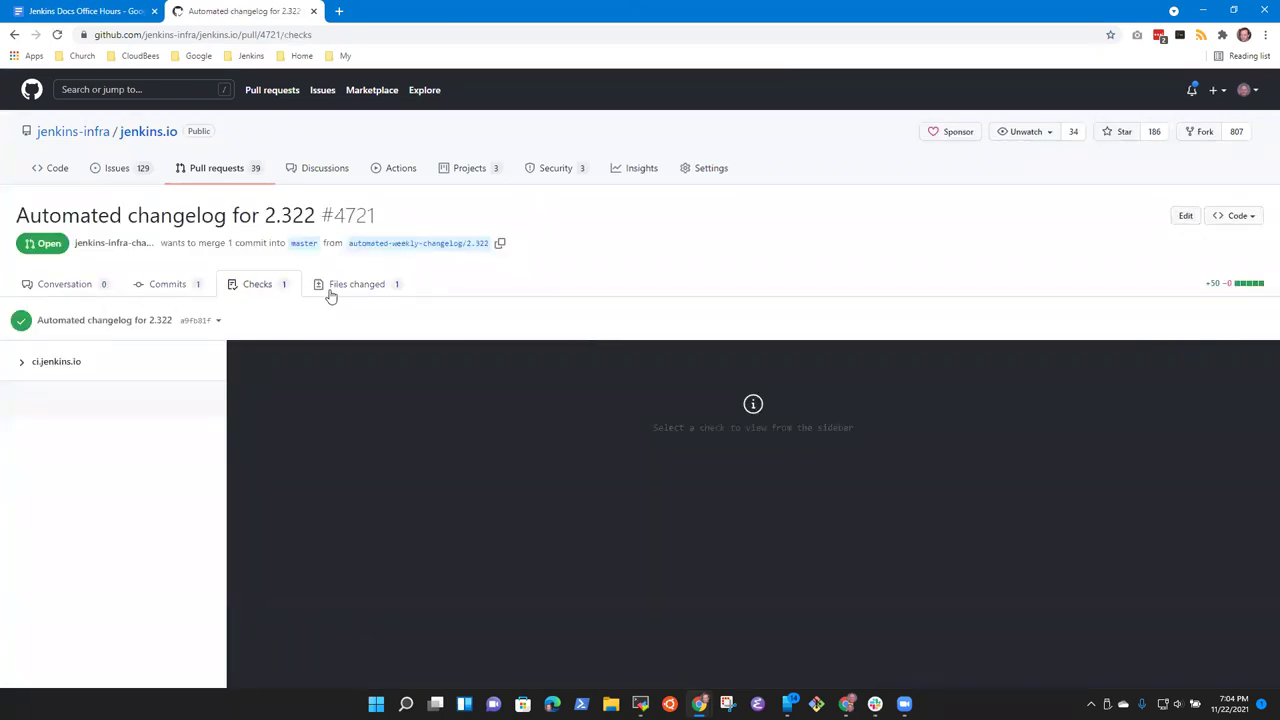
{"action": "left_click", "coordinate": [338, 290]}
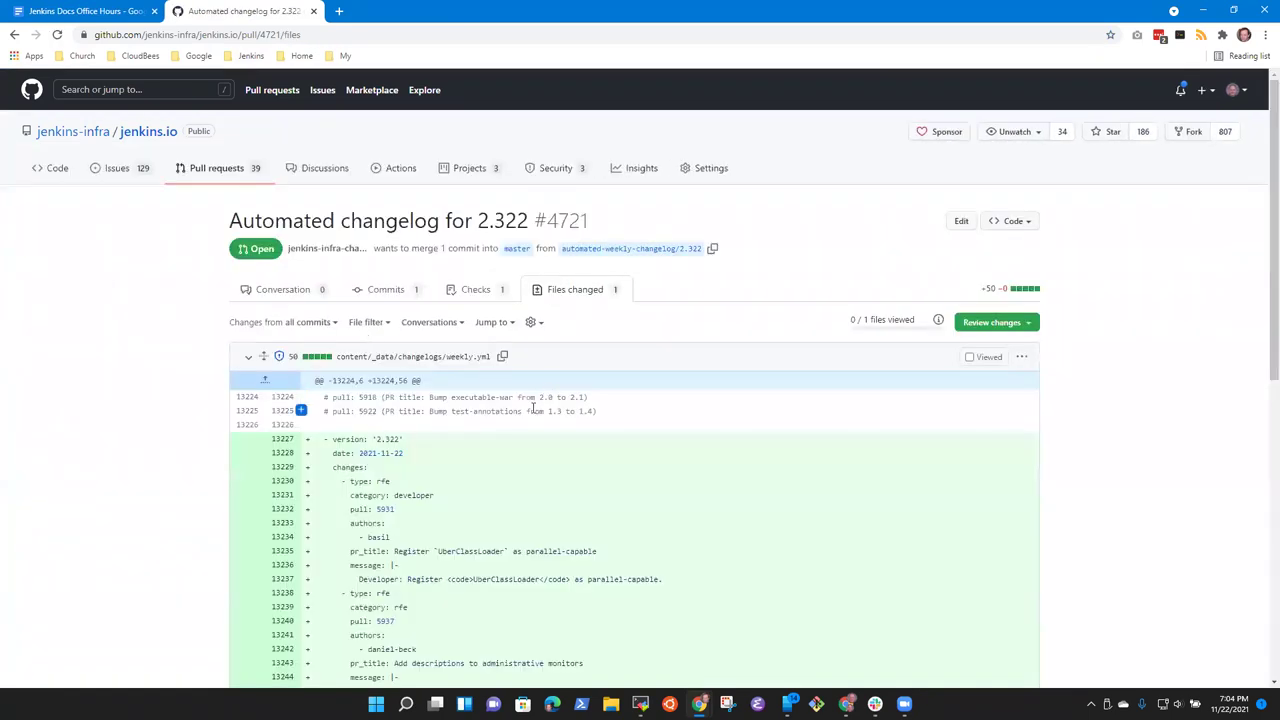
{"action": "key", "text": "ctrl+plus"}
{"action": "key", "text": "ctrl+plus"}
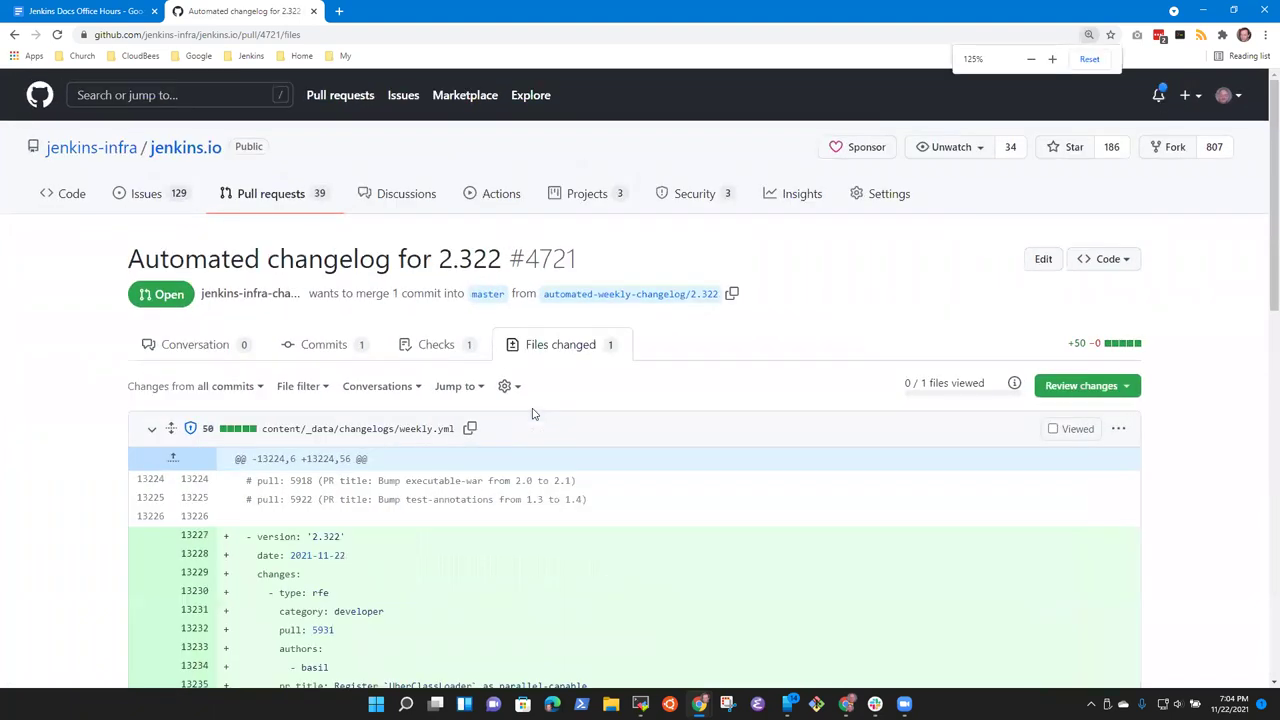
{"action": "scroll", "coordinate": [533, 413], "scroll_direction": "down", "scroll_amount": 4}
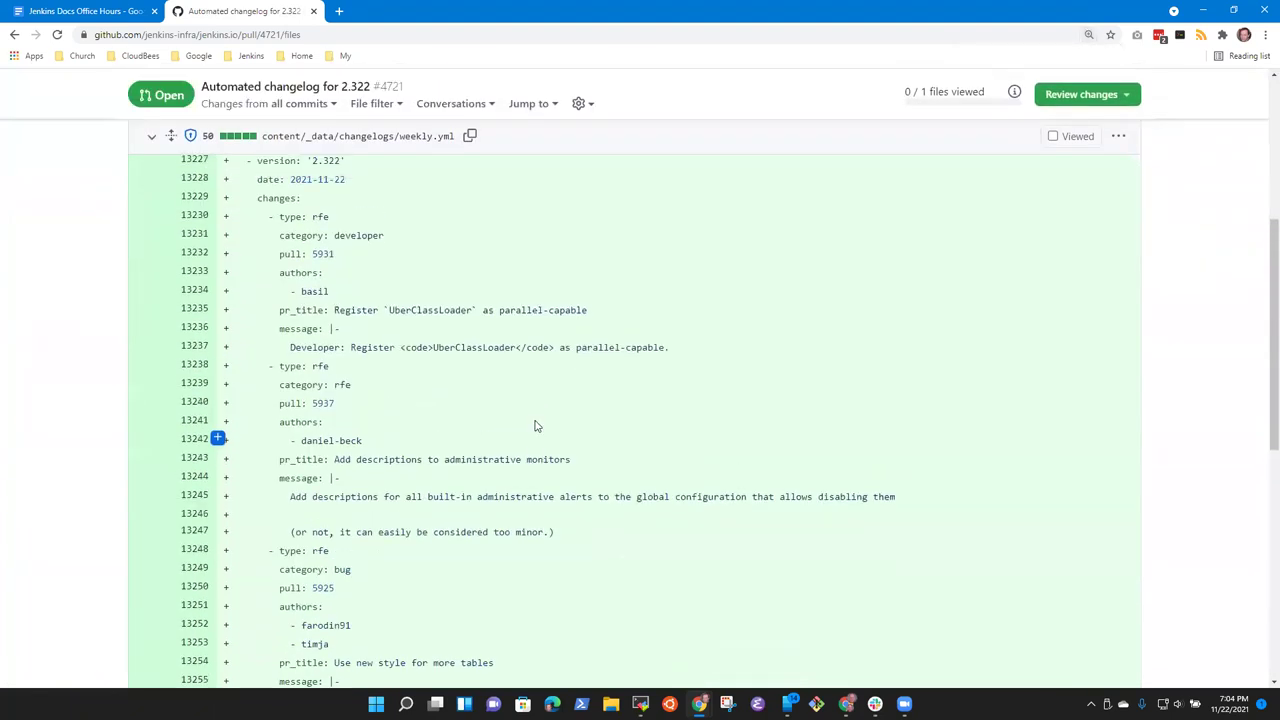
{"action": "scroll", "coordinate": [535, 426], "scroll_direction": "up", "scroll_amount": 1}
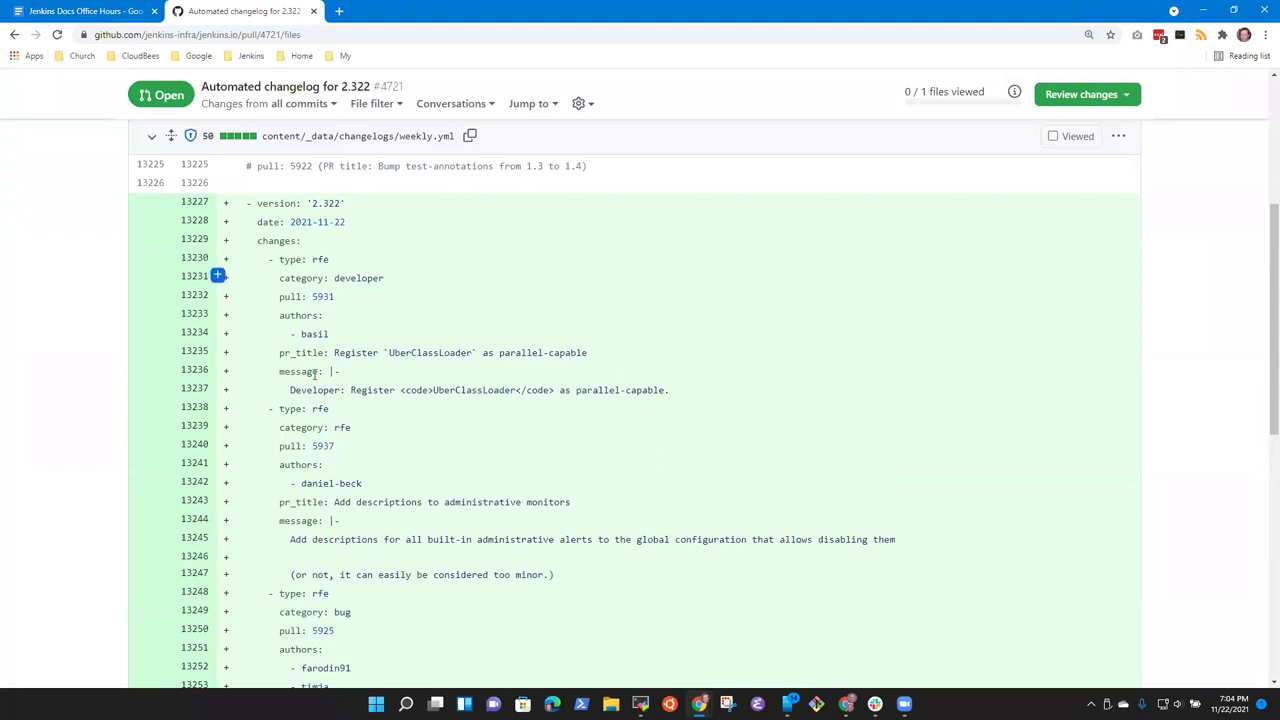
{"action": "left_click_drag", "start_coordinate": [291, 390], "coordinate": [669, 398]}
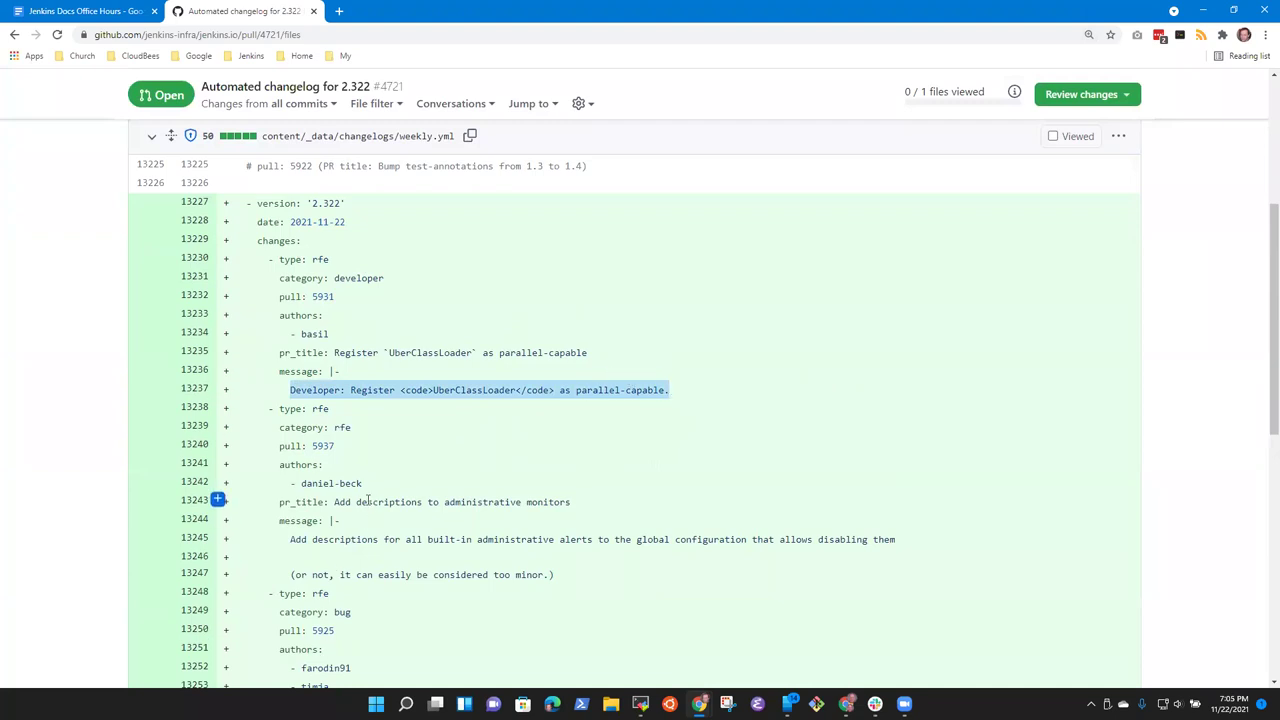
{"action": "left_click", "coordinate": [376, 393]}
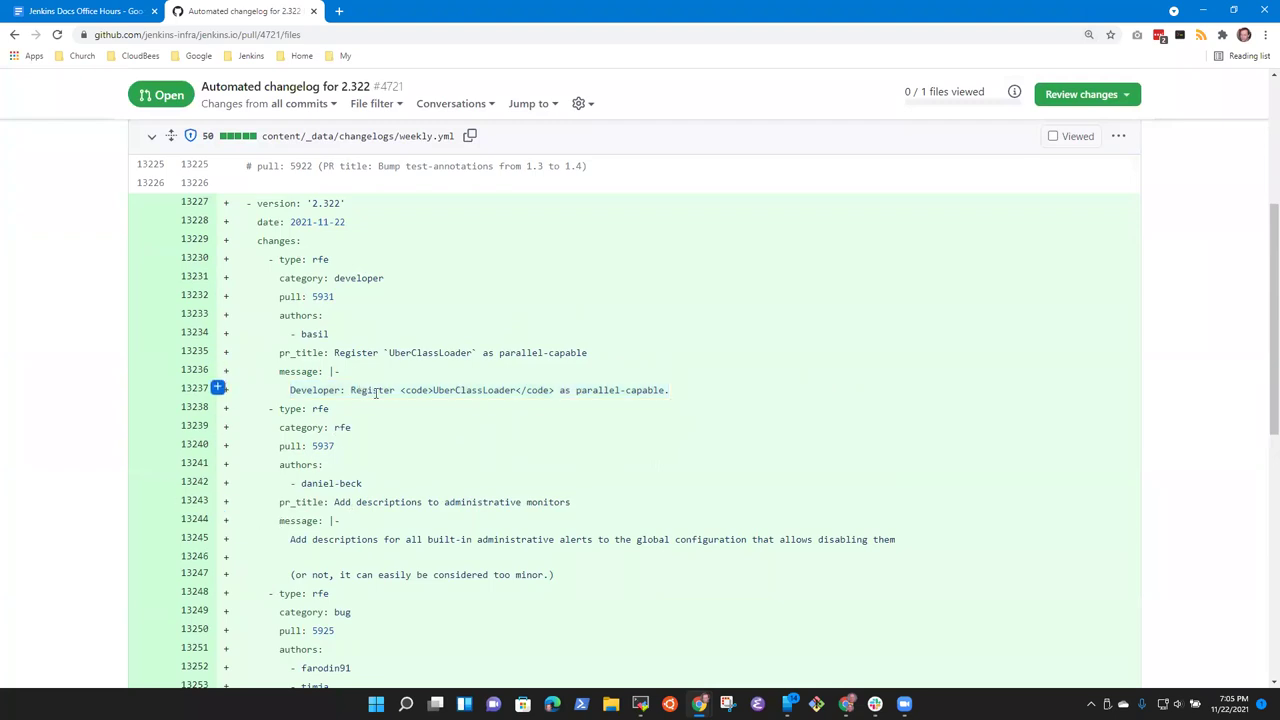
{"action": "left_click", "coordinate": [90, 12]}
{"action": "left_click", "coordinate": [538, 418]}
Step: Add an indented sub-bullet 'Move the developer topic to the end of the changelog'
{"action": "key", "text": "Return"}
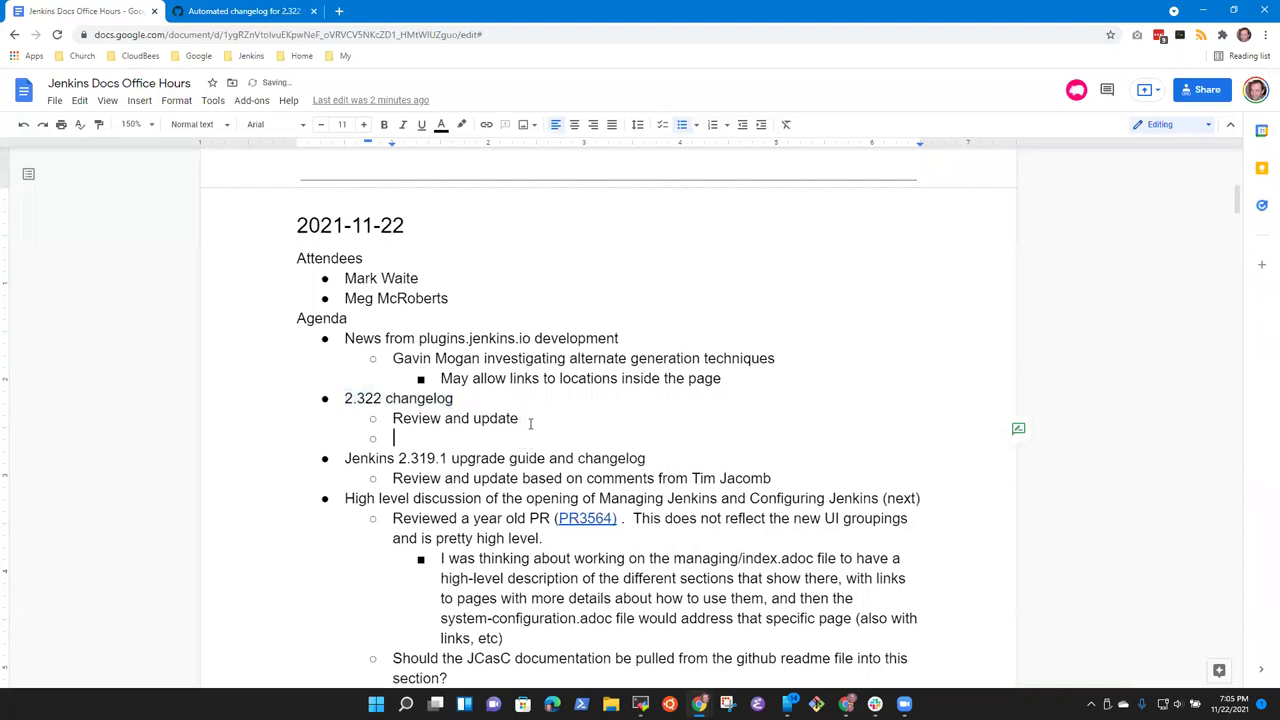
{"action": "key", "text": "Tab"}
{"action": "type", "text": "Move the developer "}
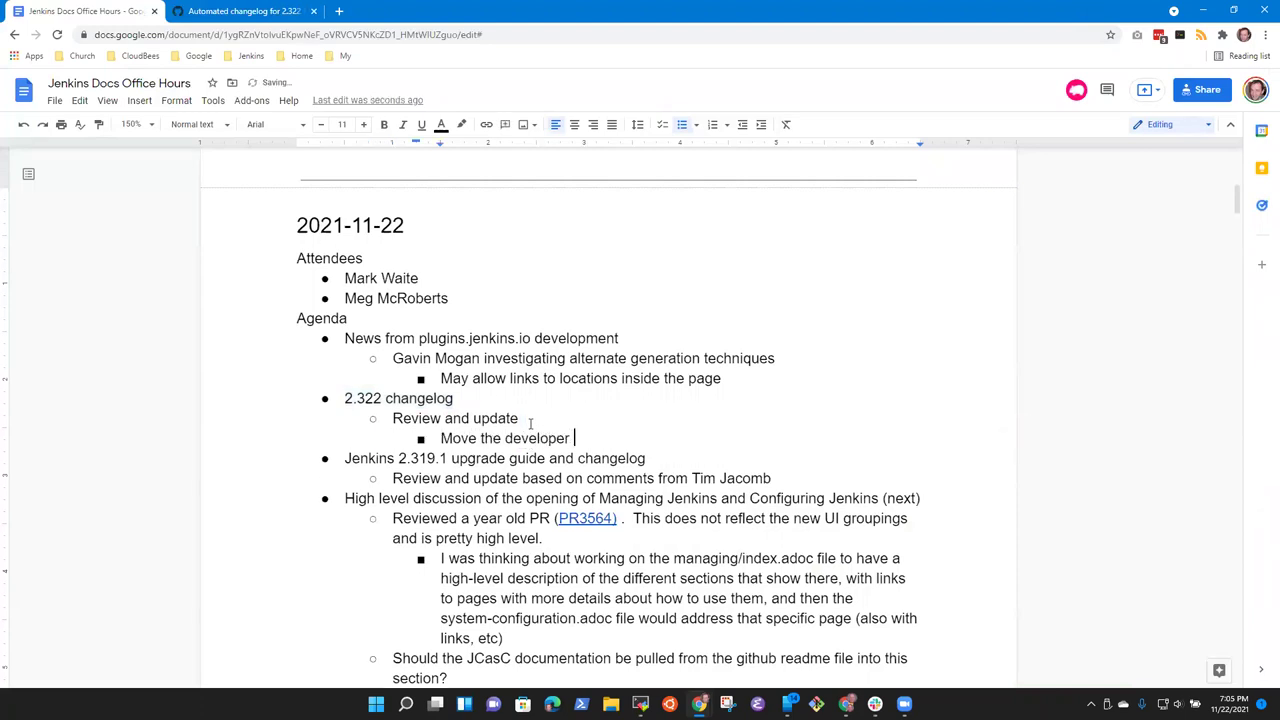
{"action": "type", "text": "topic to the "}
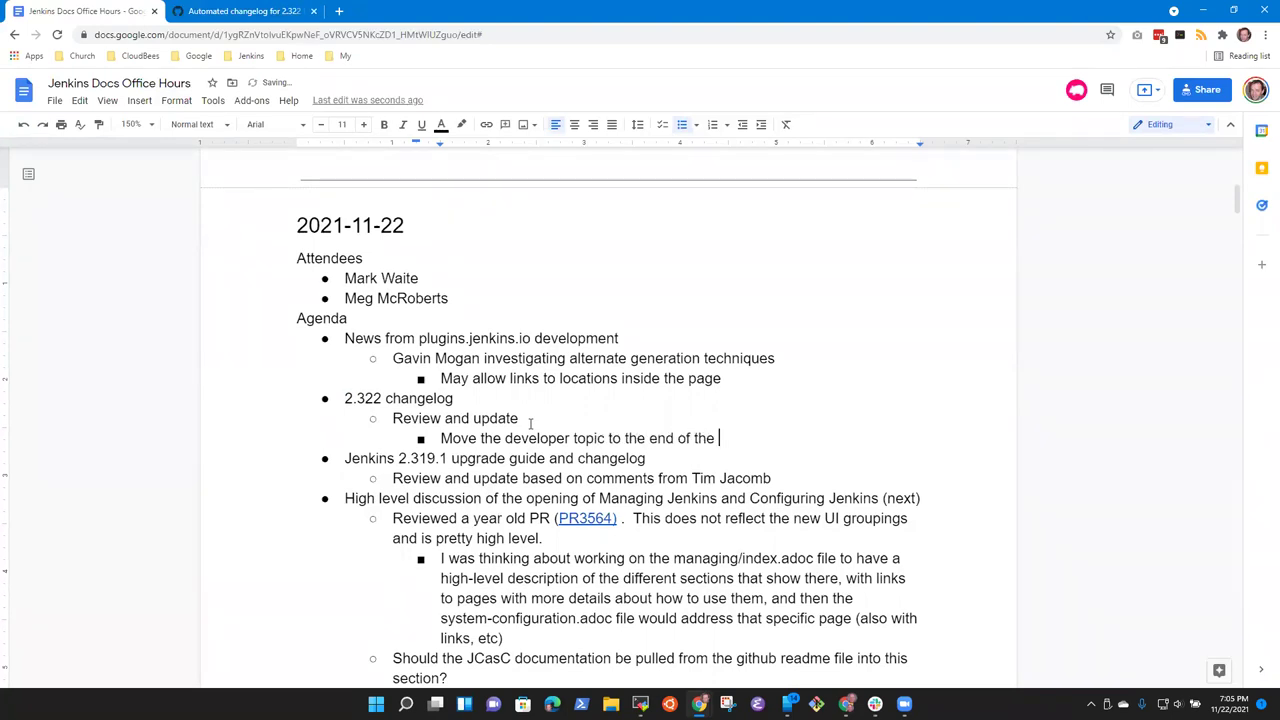
{"action": "type", "text": "end of the changelog"}
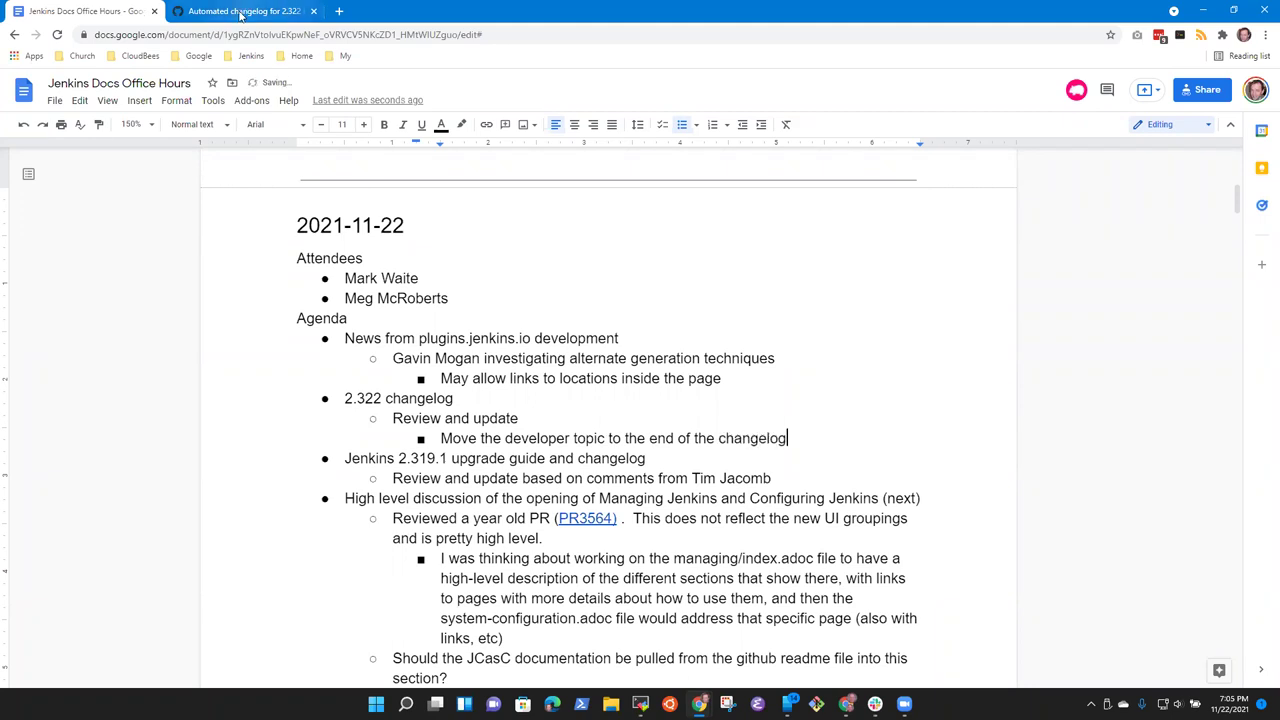
{"action": "left_click", "coordinate": [244, 12]}
Step: Inspect the pr_title, message and pull number 5937 in the 2.322 diff, then open a new tab
{"action": "scroll", "coordinate": [400, 330], "scroll_direction": "down", "scroll_amount": 1}
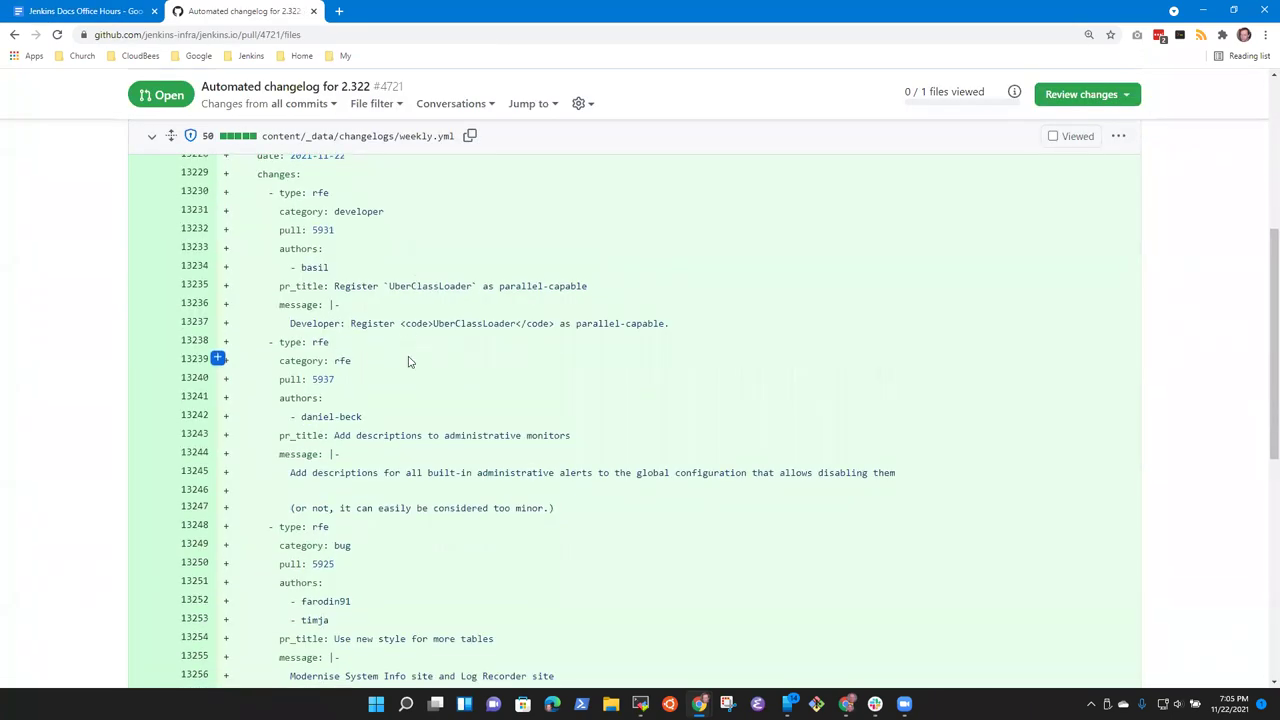
{"action": "scroll", "coordinate": [408, 360], "scroll_direction": "down", "scroll_amount": 3}
{"action": "scroll", "coordinate": [299, 284], "scroll_direction": "up", "scroll_amount": 1}
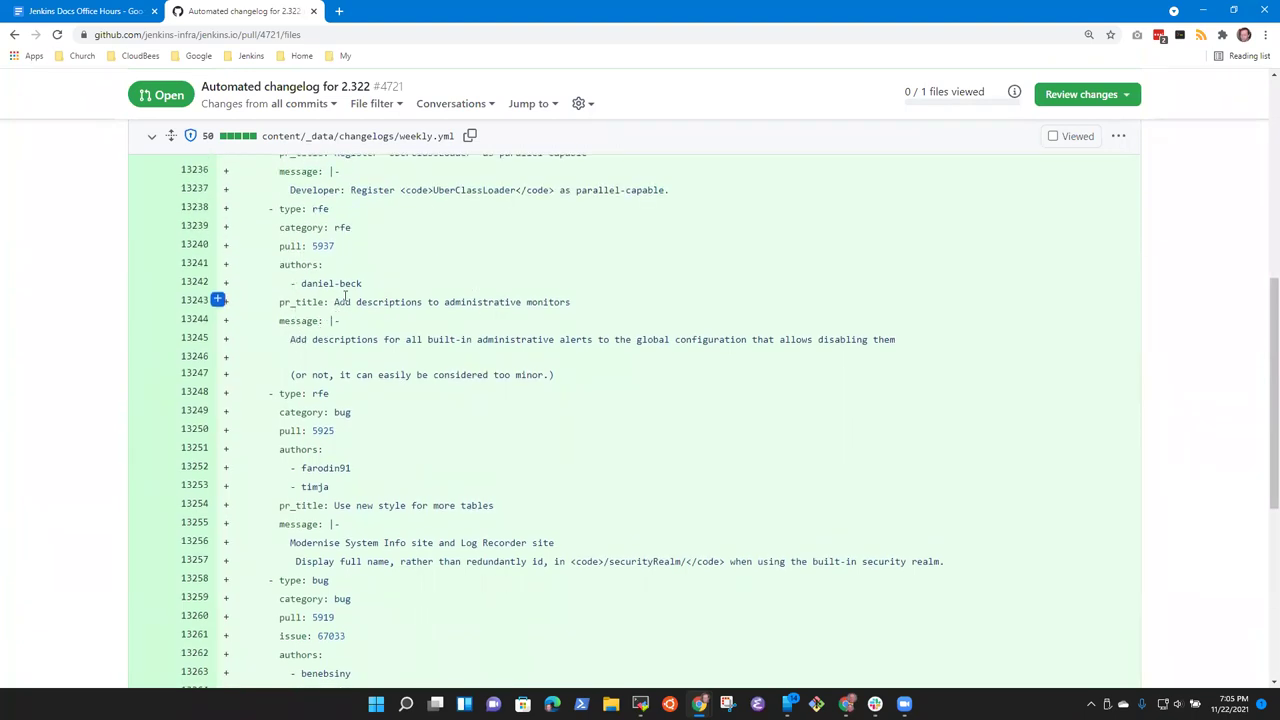
{"action": "left_click_drag", "start_coordinate": [334, 301], "coordinate": [569, 305]}
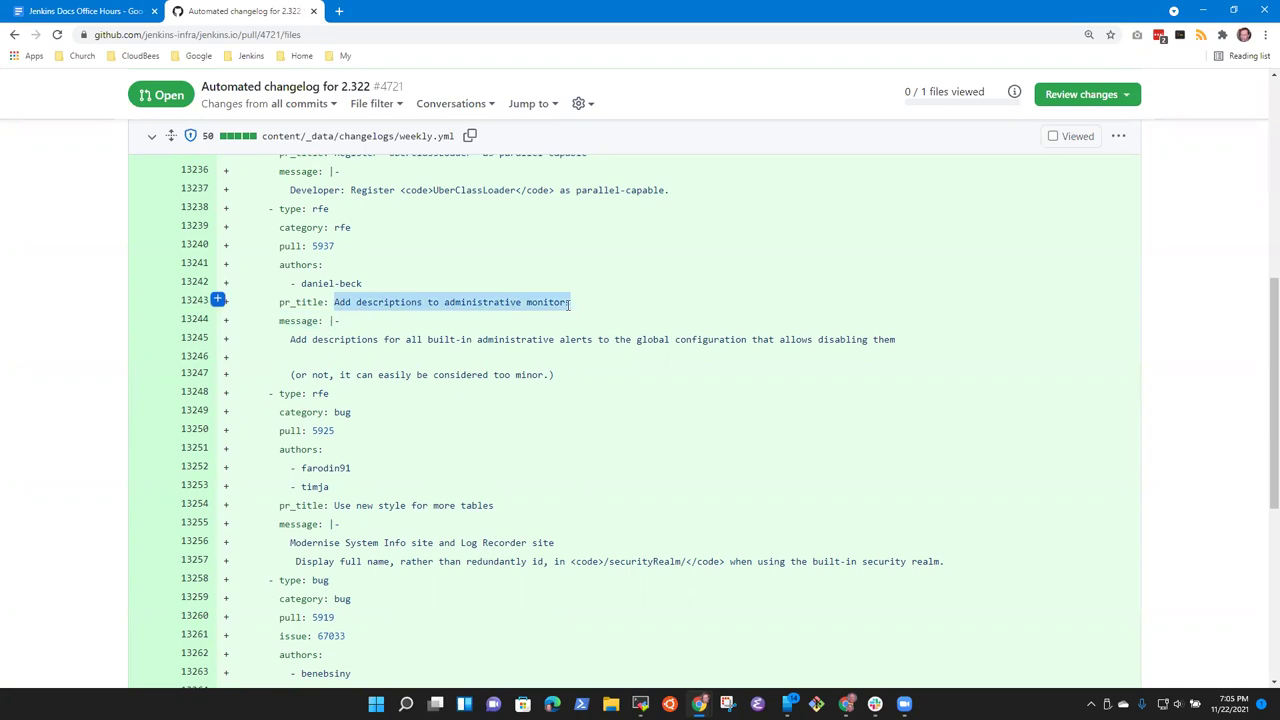
{"action": "left_click_drag", "start_coordinate": [283, 339], "coordinate": [891, 350]}
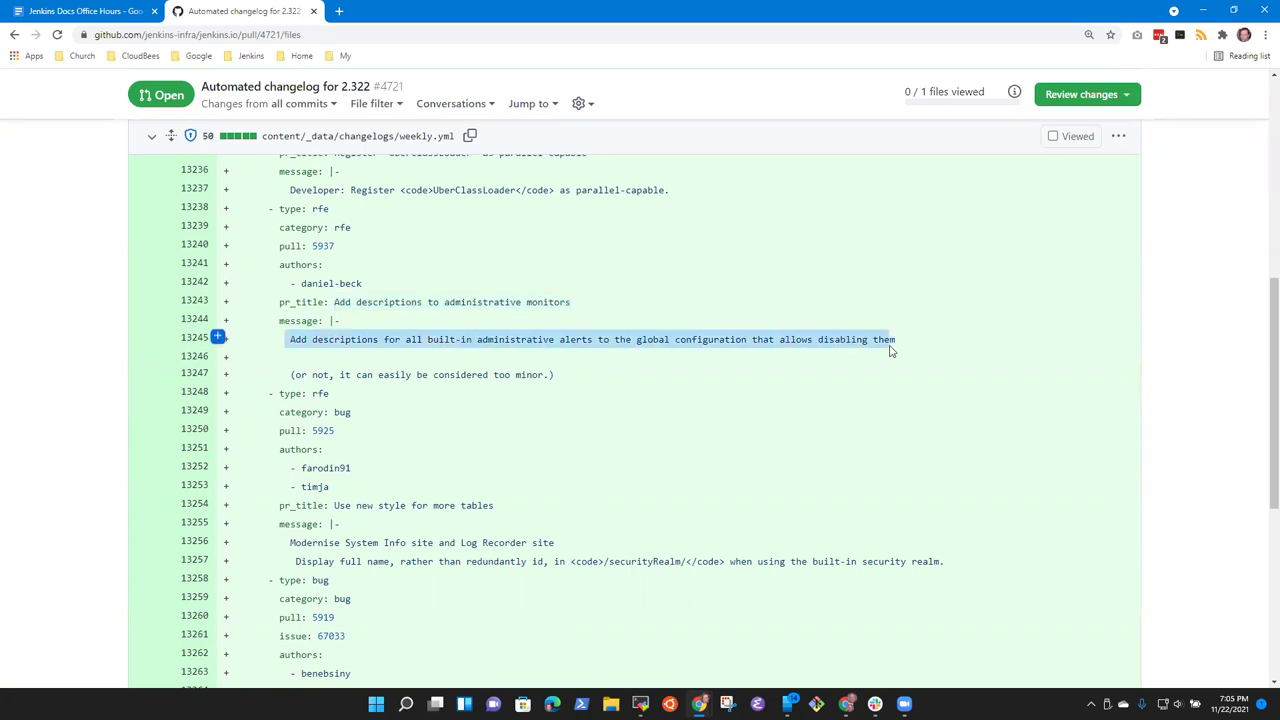
{"action": "left_click", "coordinate": [901, 347]}
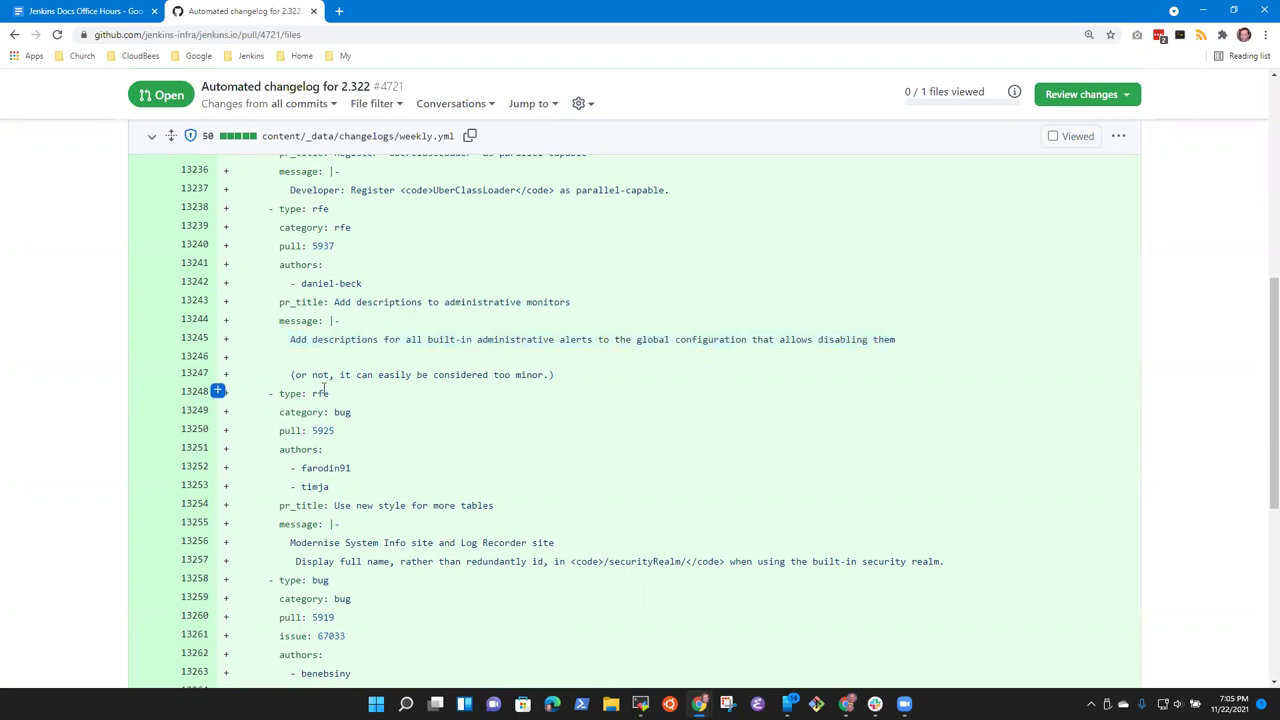
{"action": "double_click", "coordinate": [335, 246]}
{"action": "left_click", "coordinate": [340, 12]}
{"action": "left_click", "coordinate": [251, 56]}
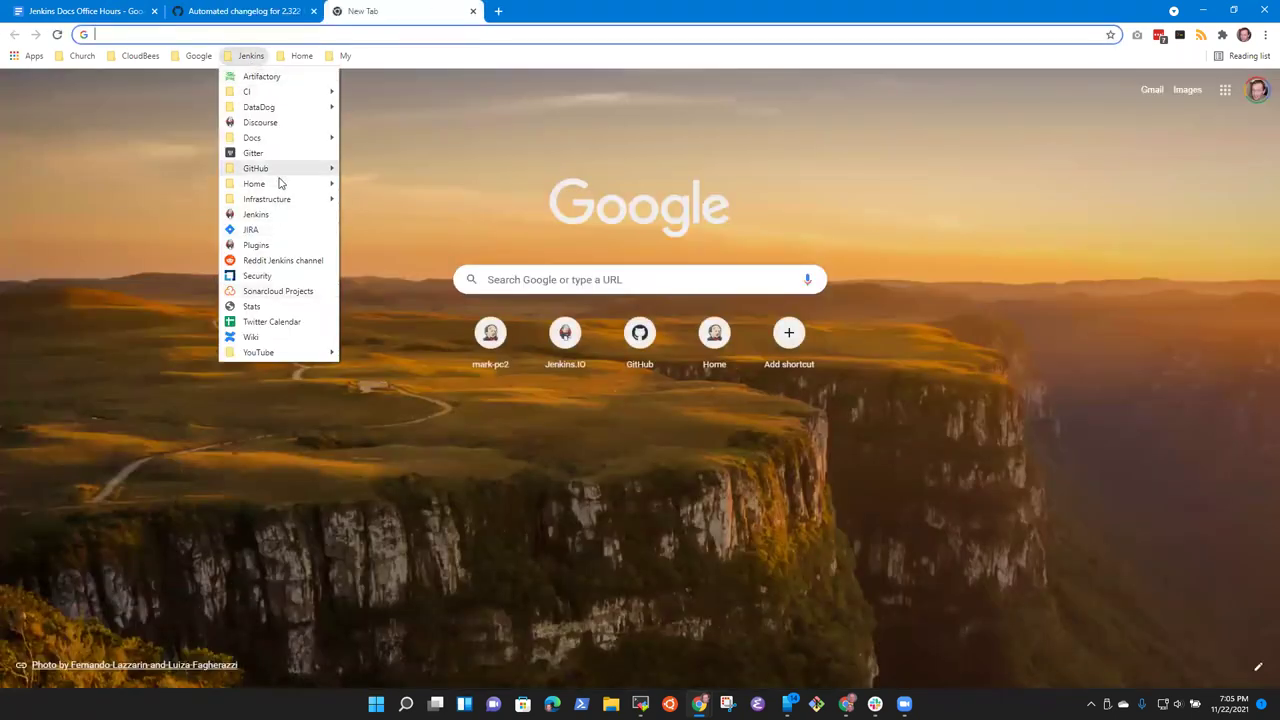
Step: Open closed pull request #5937 'Add descriptions to administrative monitors' in jenkinsci/jenkins
{"action": "mouse_move", "coordinate": [278, 170]}
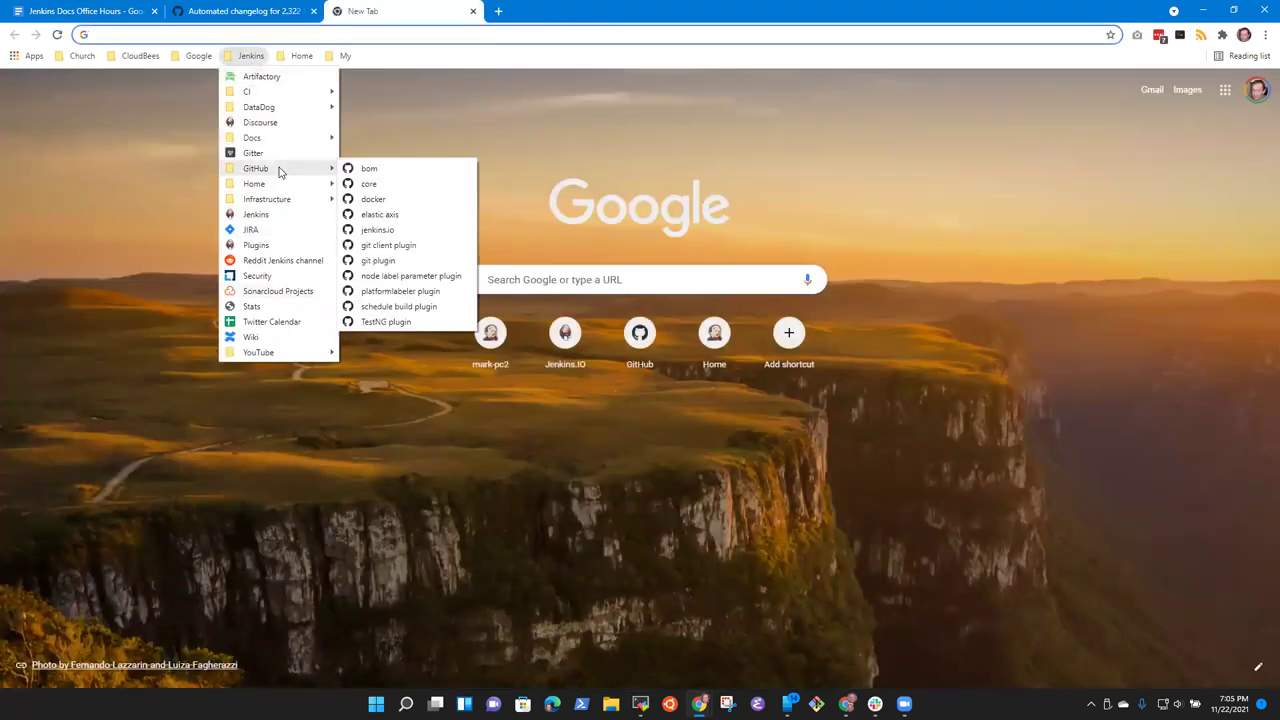
{"action": "left_click", "coordinate": [399, 185]}
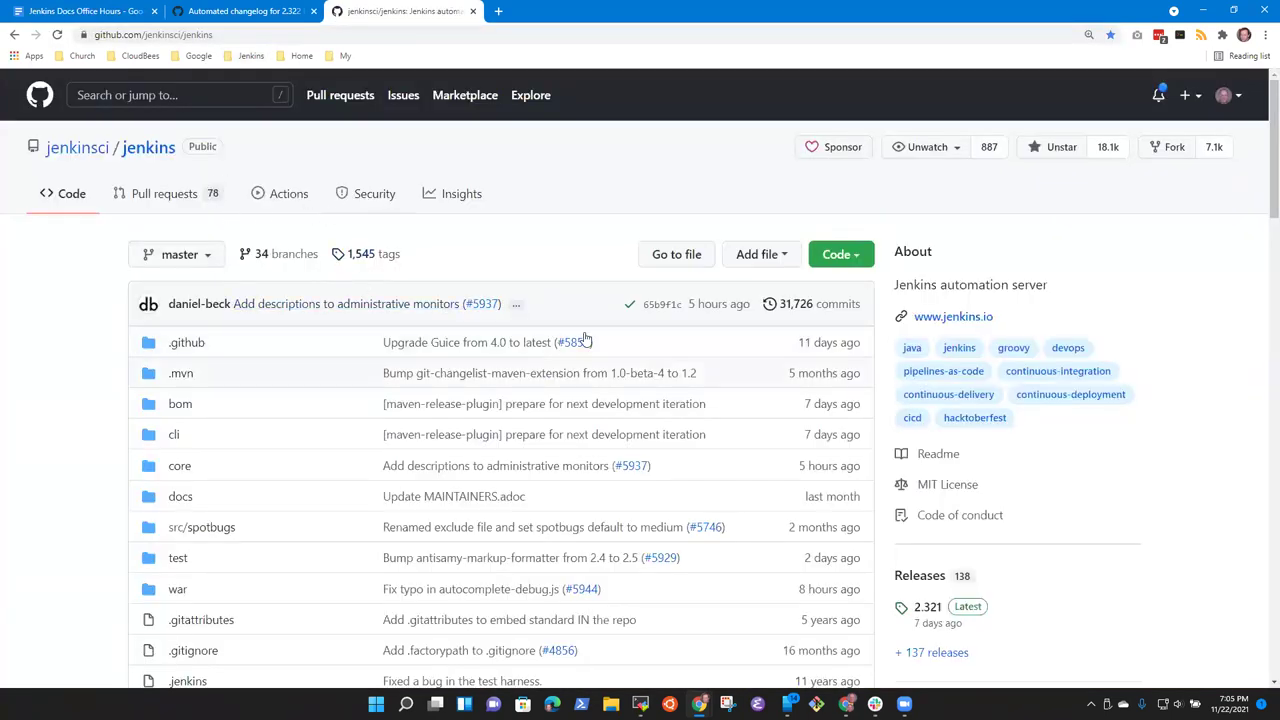
{"action": "left_click", "coordinate": [202, 200]}
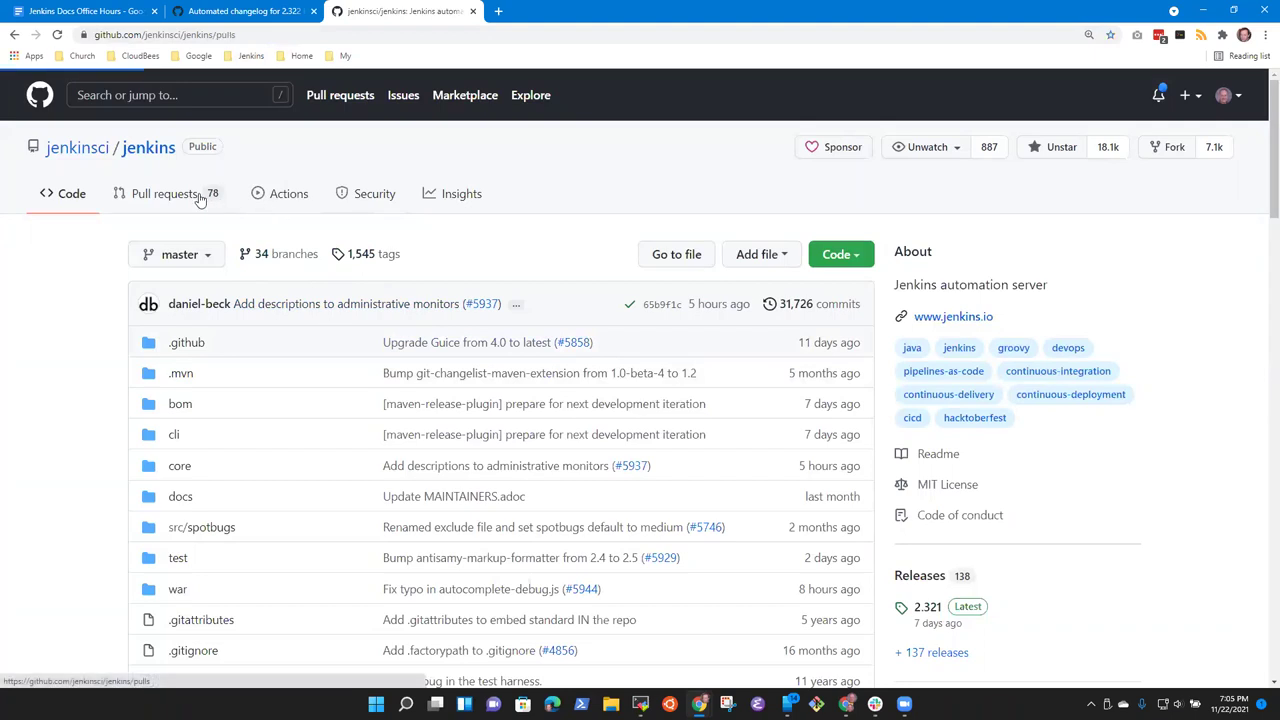
{"action": "left_click", "coordinate": [288, 303]}
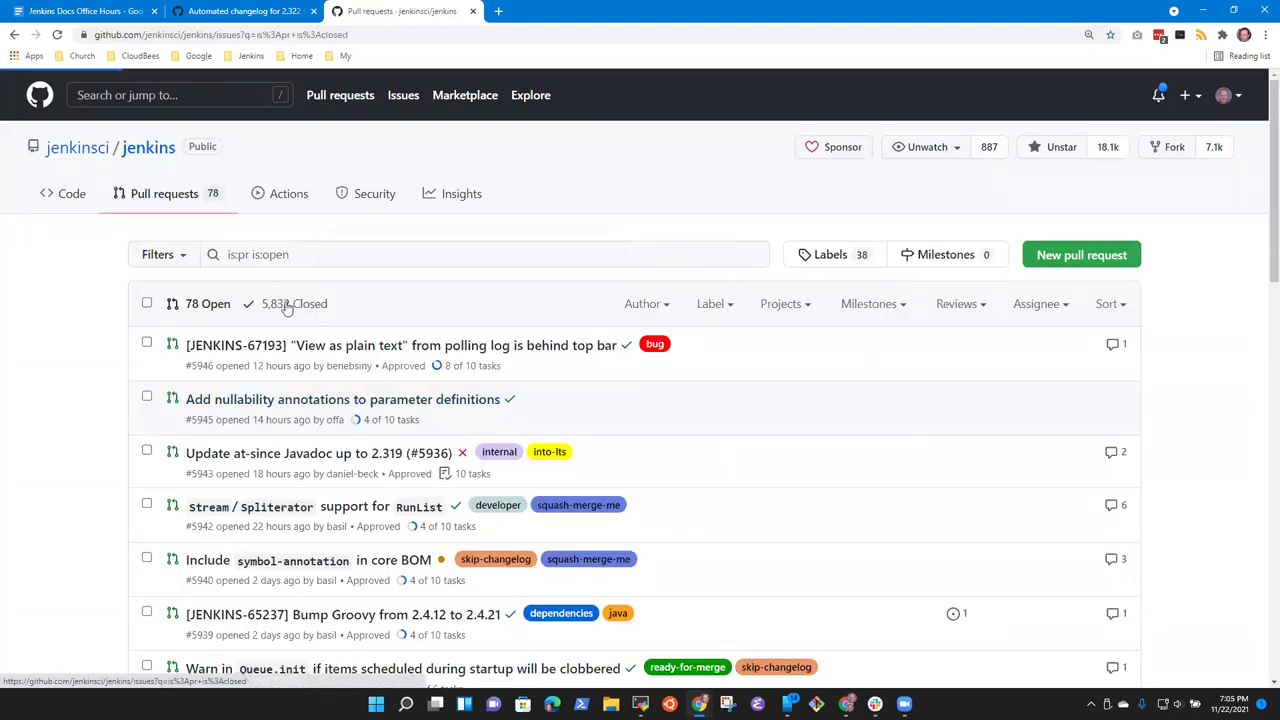
{"action": "scroll", "coordinate": [443, 375], "scroll_direction": "down", "scroll_amount": 3}
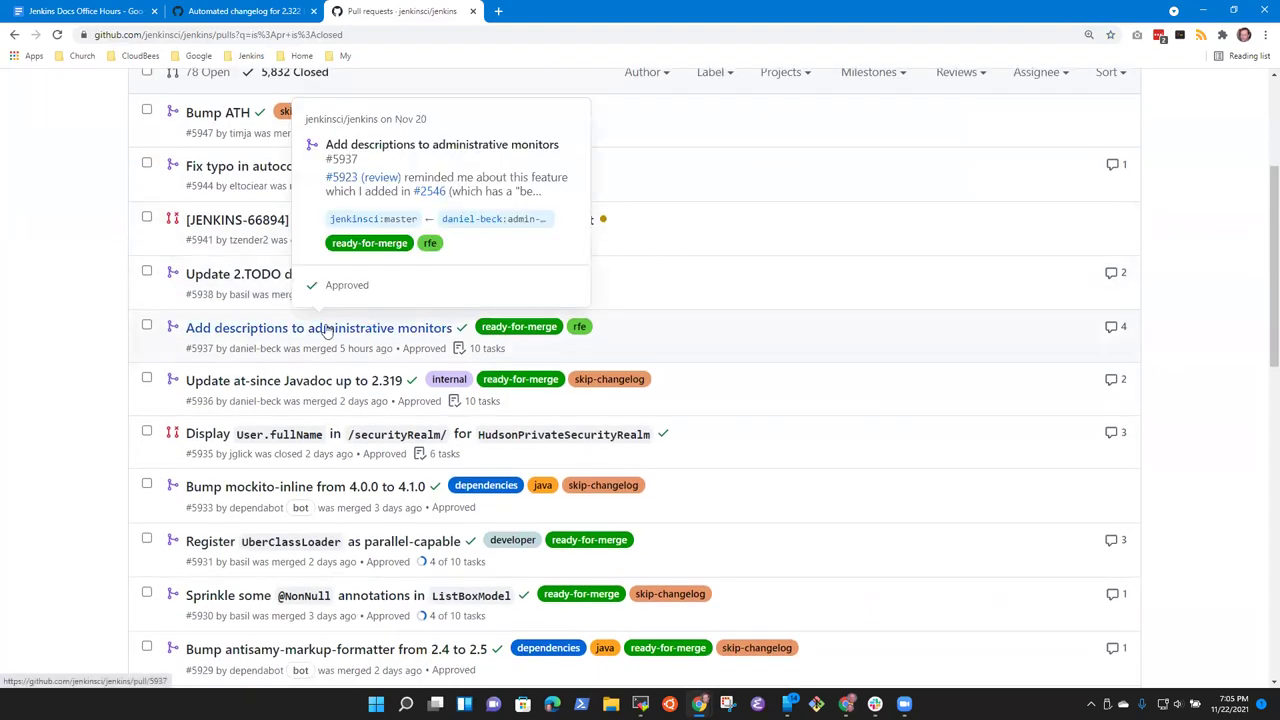
{"action": "left_click", "coordinate": [325, 331]}
Step: Expand the administrative monitors screenshot in #5937's description
{"action": "scroll", "coordinate": [440, 400], "scroll_direction": "down", "scroll_amount": 10}
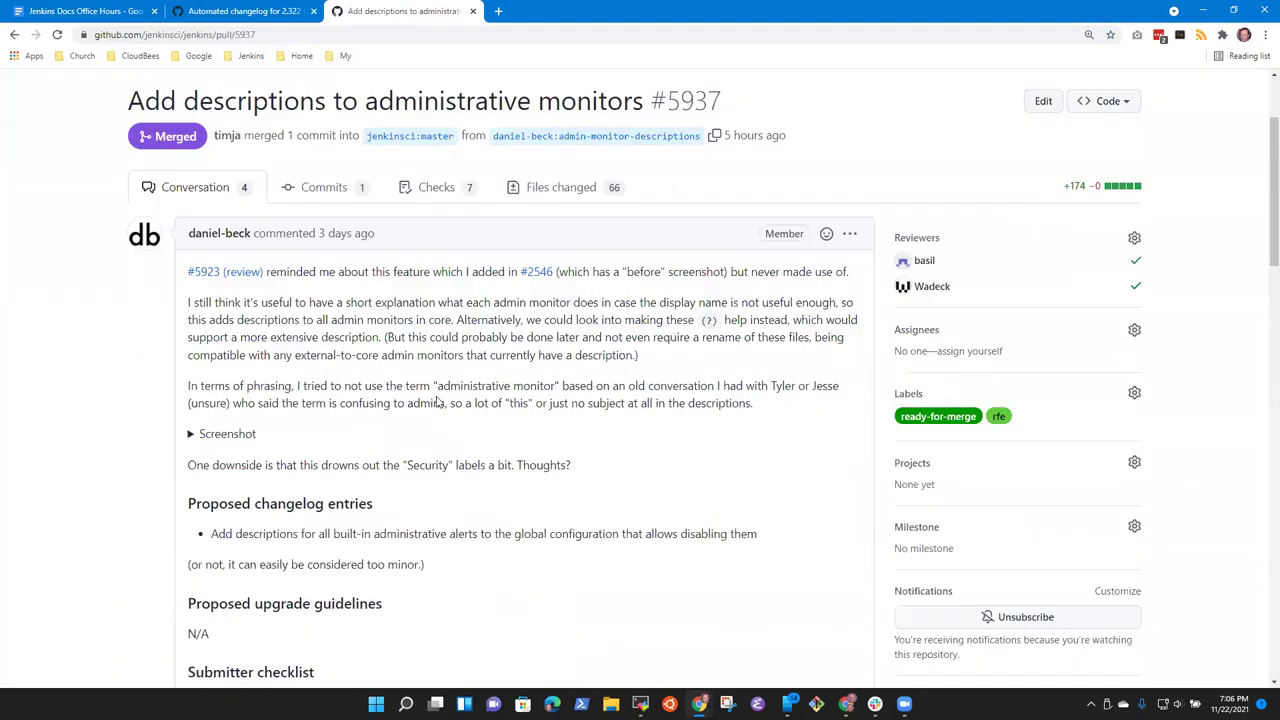
{"action": "scroll", "coordinate": [455, 410], "scroll_direction": "down", "scroll_amount": 11}
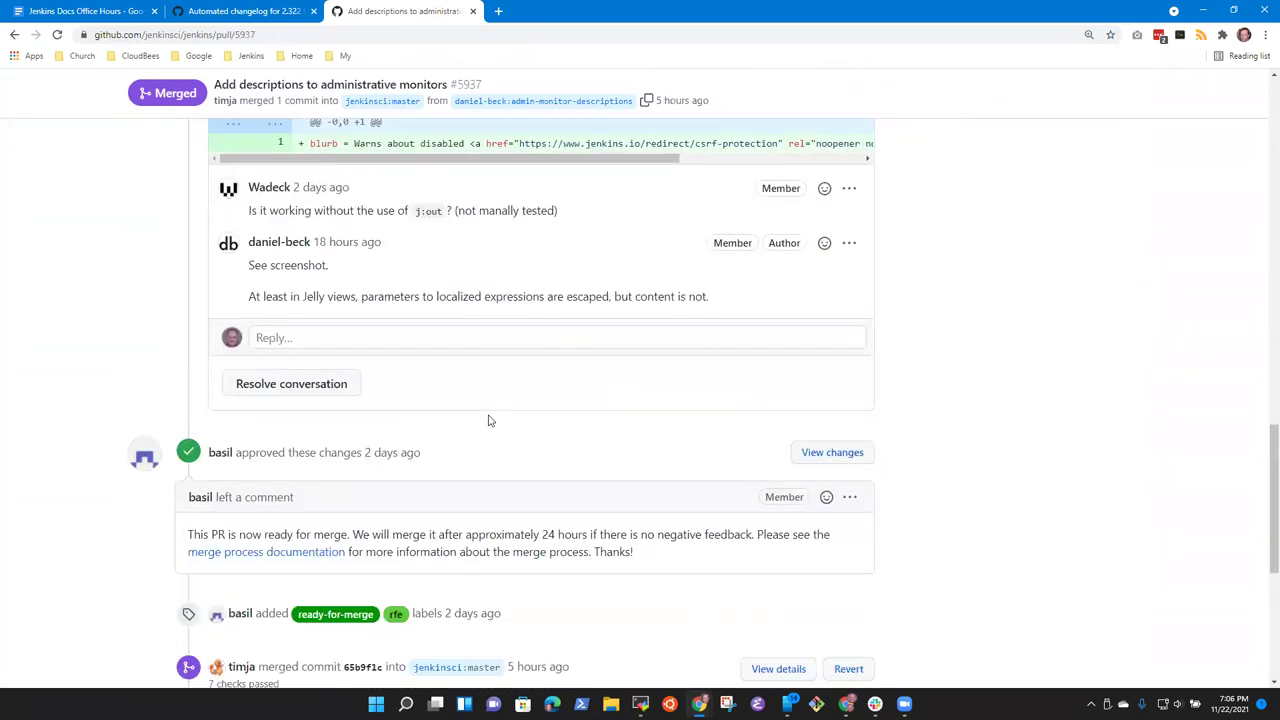
{"action": "scroll", "coordinate": [459, 416], "scroll_direction": "up", "scroll_amount": 5}
{"action": "scroll", "coordinate": [459, 416], "scroll_direction": "up", "scroll_amount": 15}
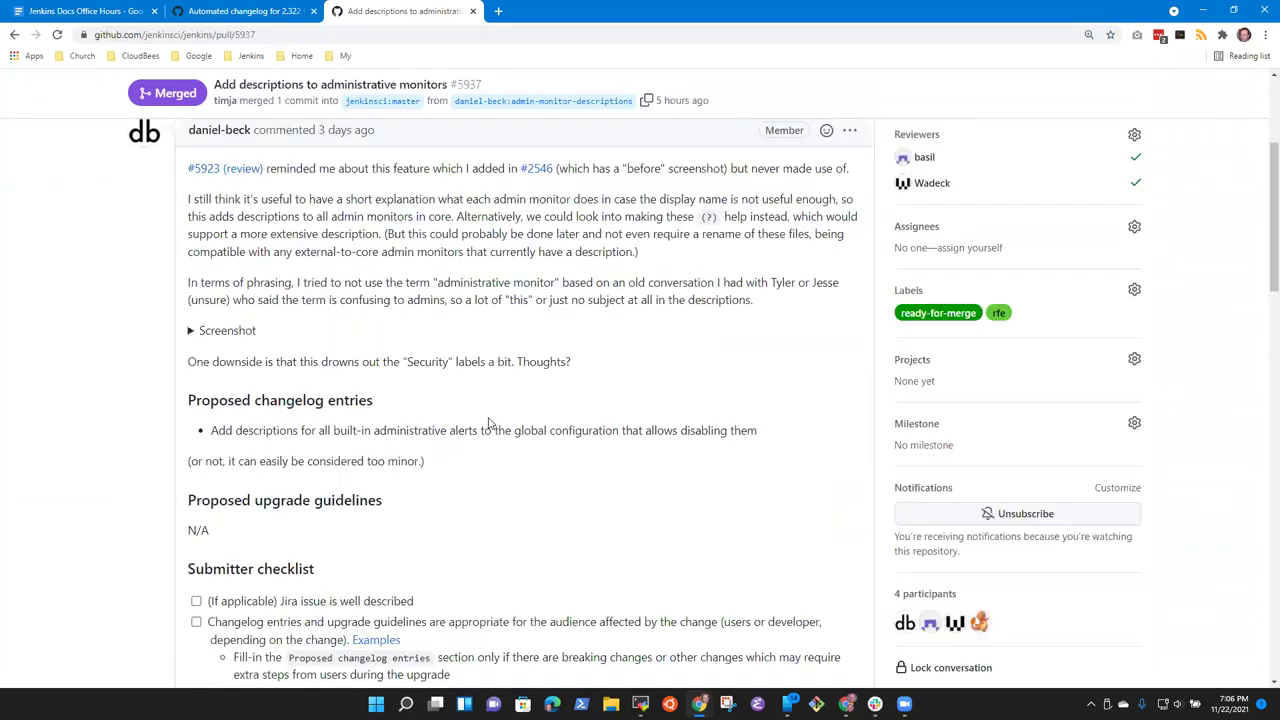
{"action": "left_click", "coordinate": [192, 398]}
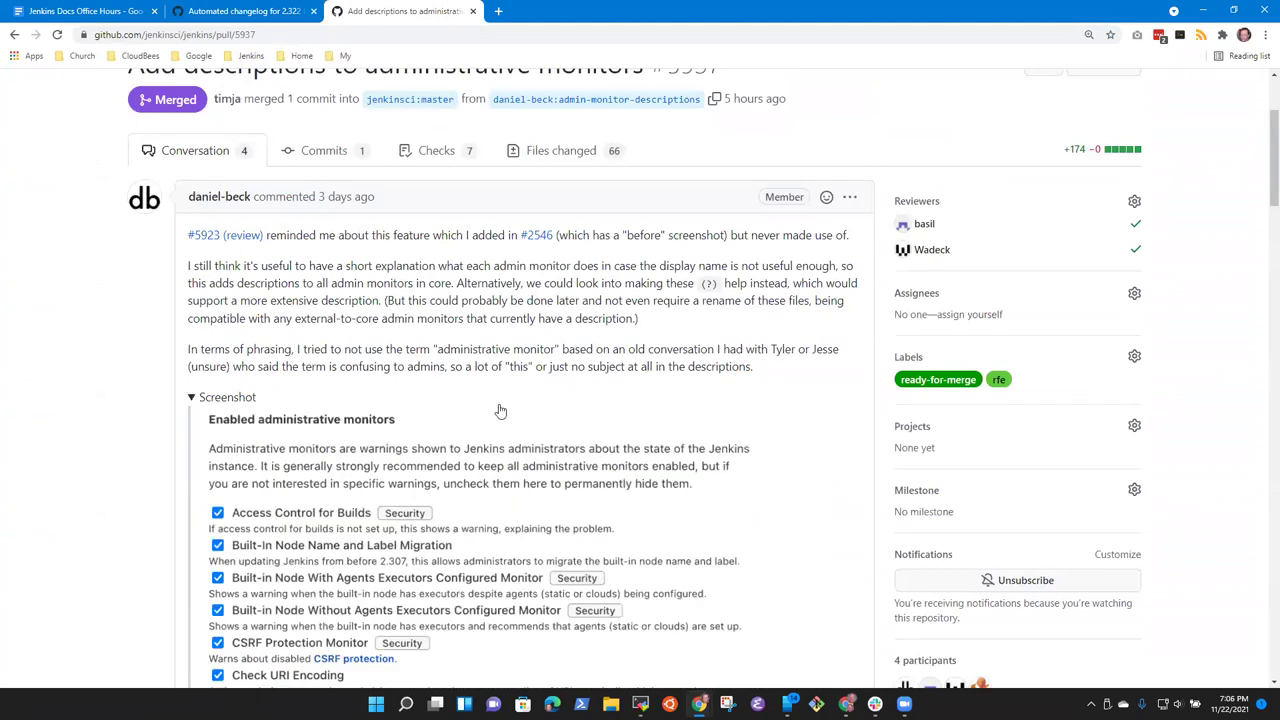
{"action": "scroll", "coordinate": [562, 395], "scroll_direction": "down", "scroll_amount": 3}
{"action": "scroll", "coordinate": [562, 395], "scroll_direction": "down", "scroll_amount": 1}
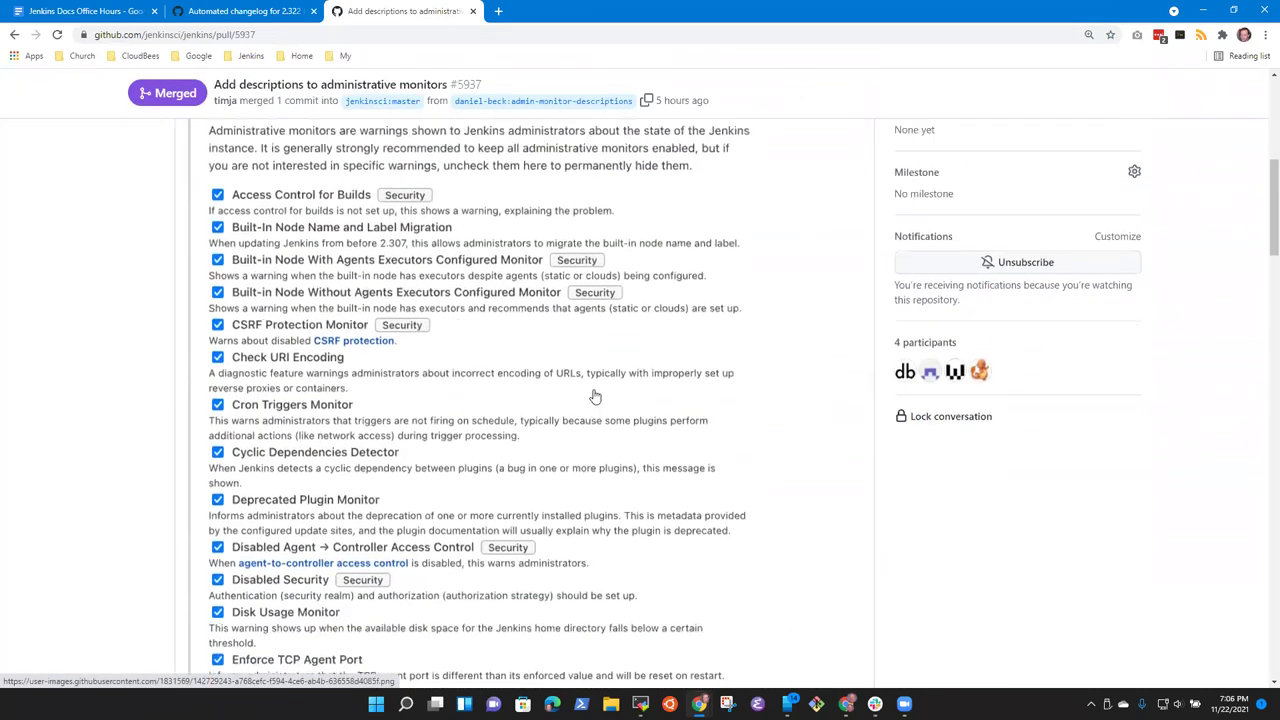
{"action": "scroll", "coordinate": [594, 317], "scroll_direction": "up", "scroll_amount": 1}
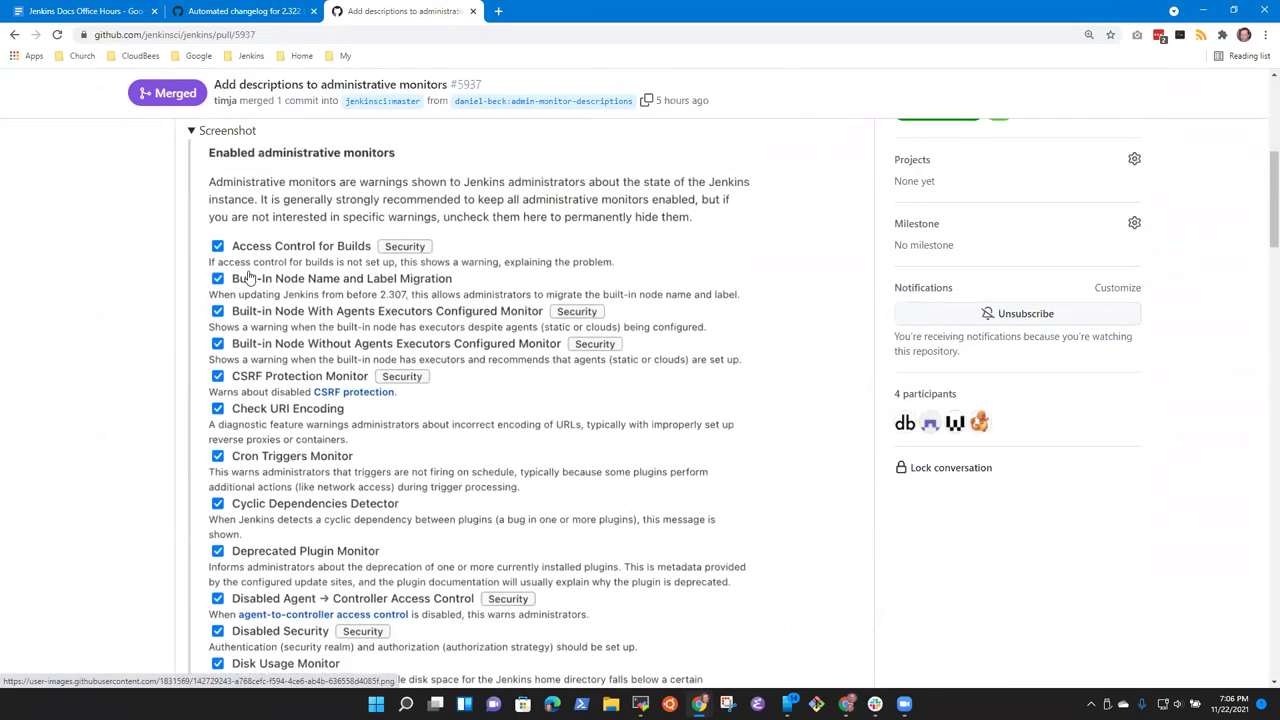
{"action": "left_click", "coordinate": [500, 13]}
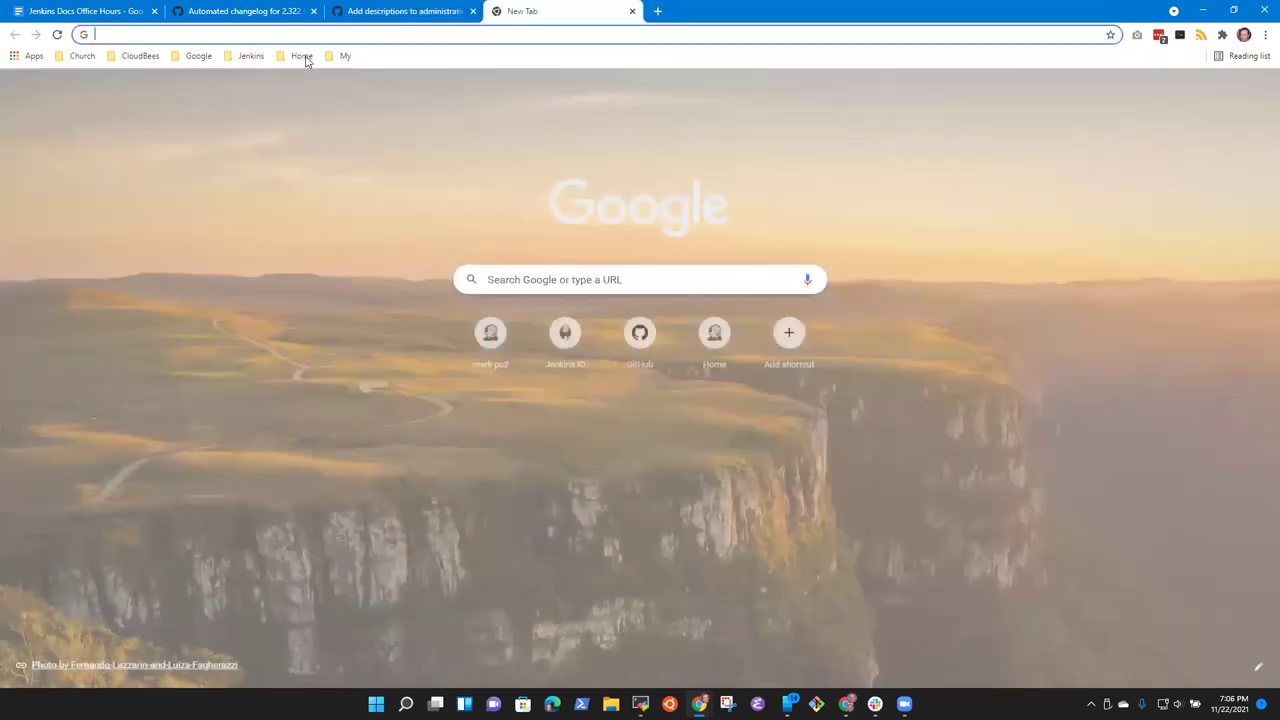
Step: Open the home Jenkins server's Manage Jenkins > Configure System page
{"action": "left_click", "coordinate": [250, 56]}
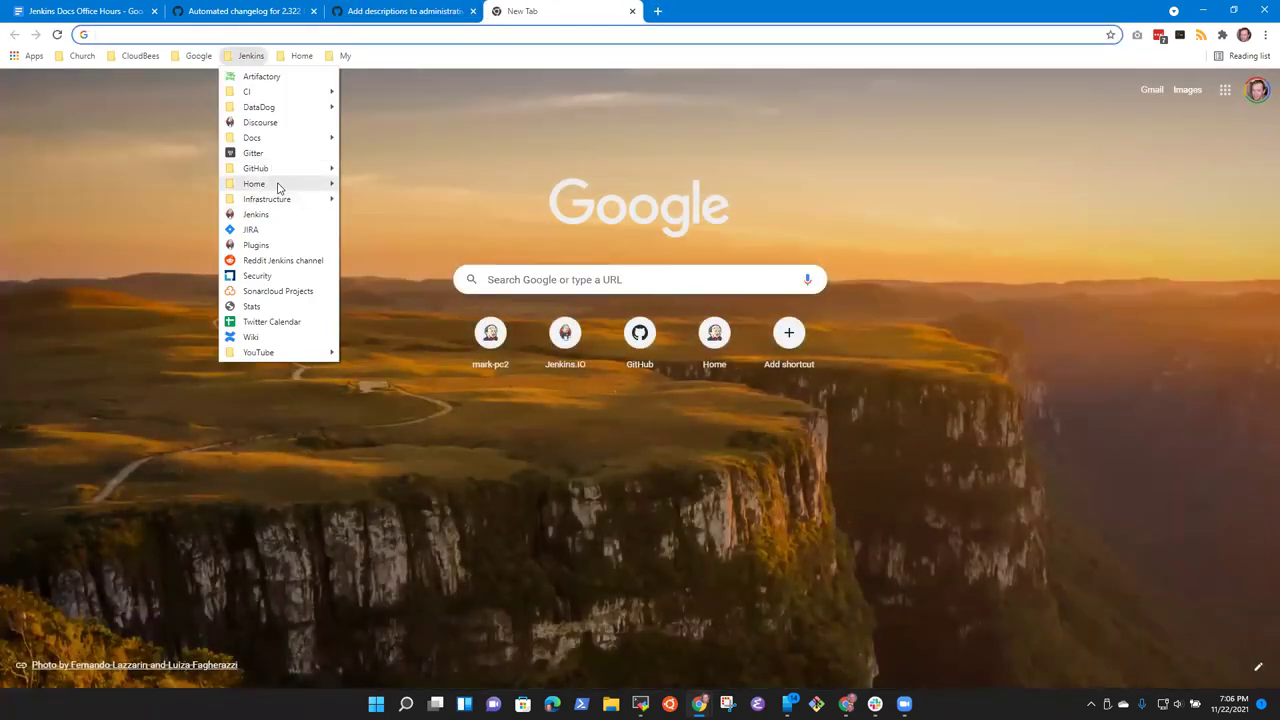
{"action": "mouse_move", "coordinate": [279, 188]}
{"action": "left_click", "coordinate": [390, 248]}
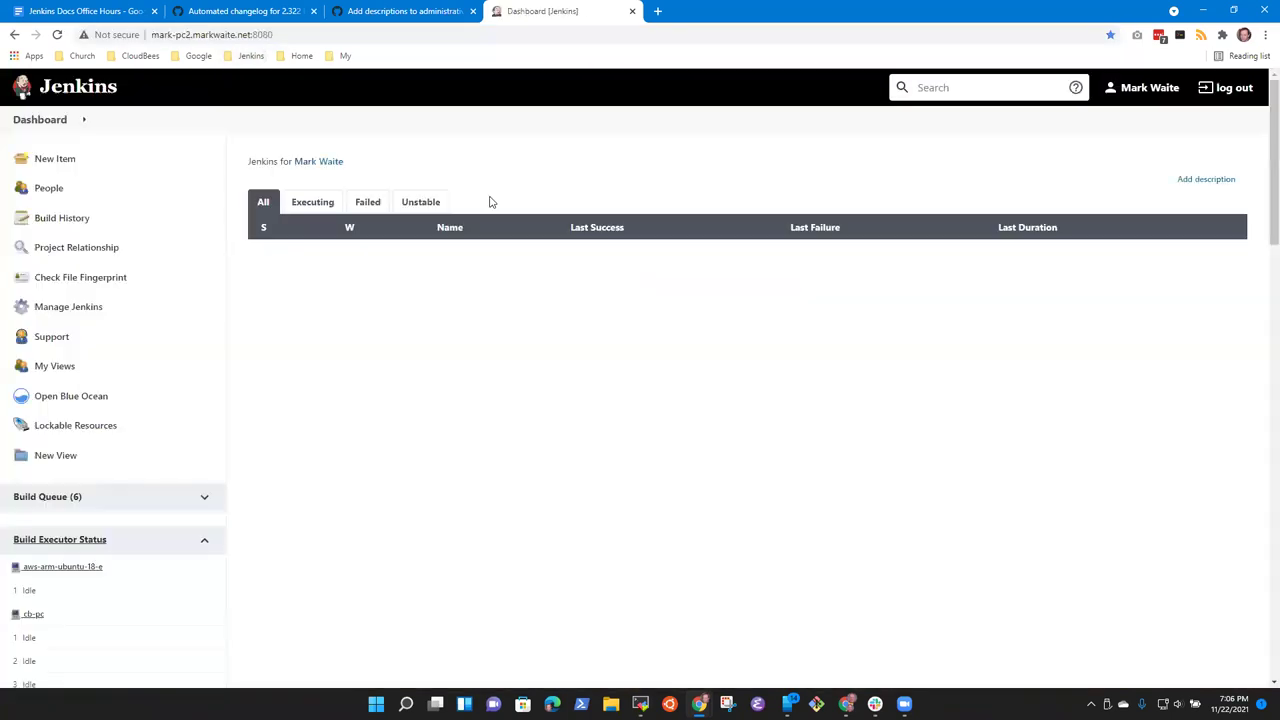
{"action": "left_click", "coordinate": [75, 308]}
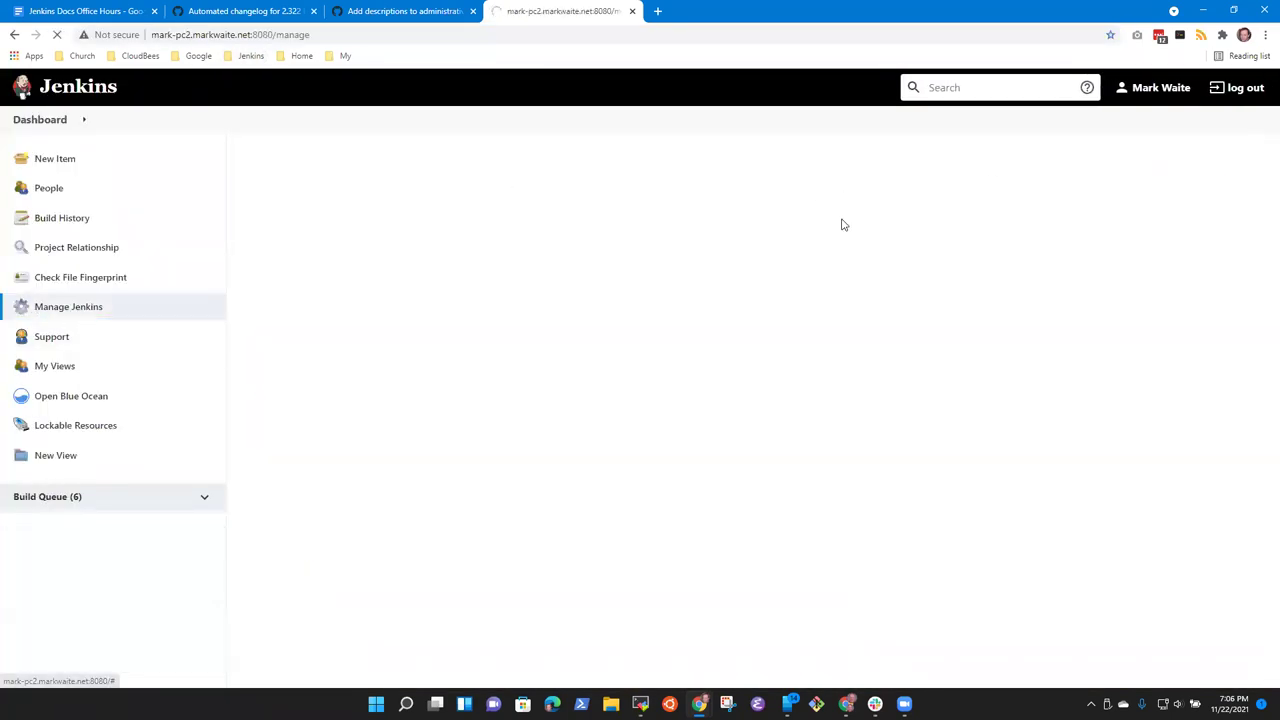
{"action": "left_click", "coordinate": [418, 8]}
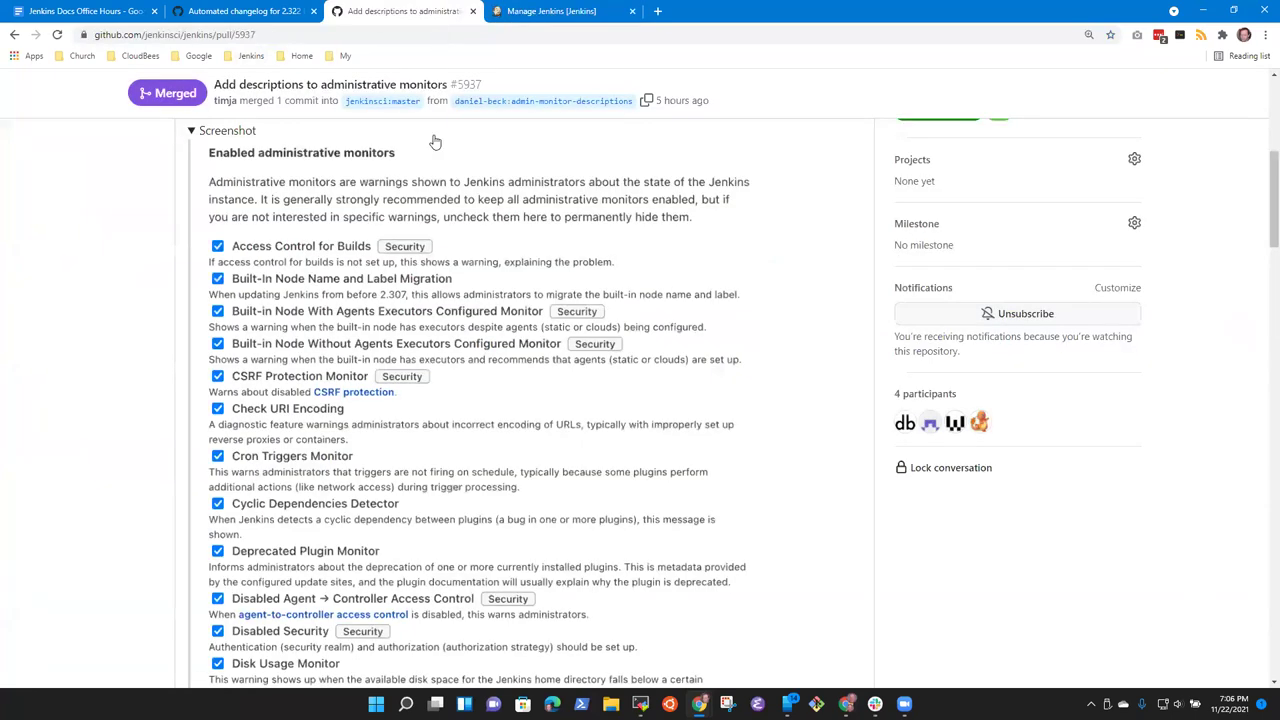
{"action": "left_click", "coordinate": [530, 12]}
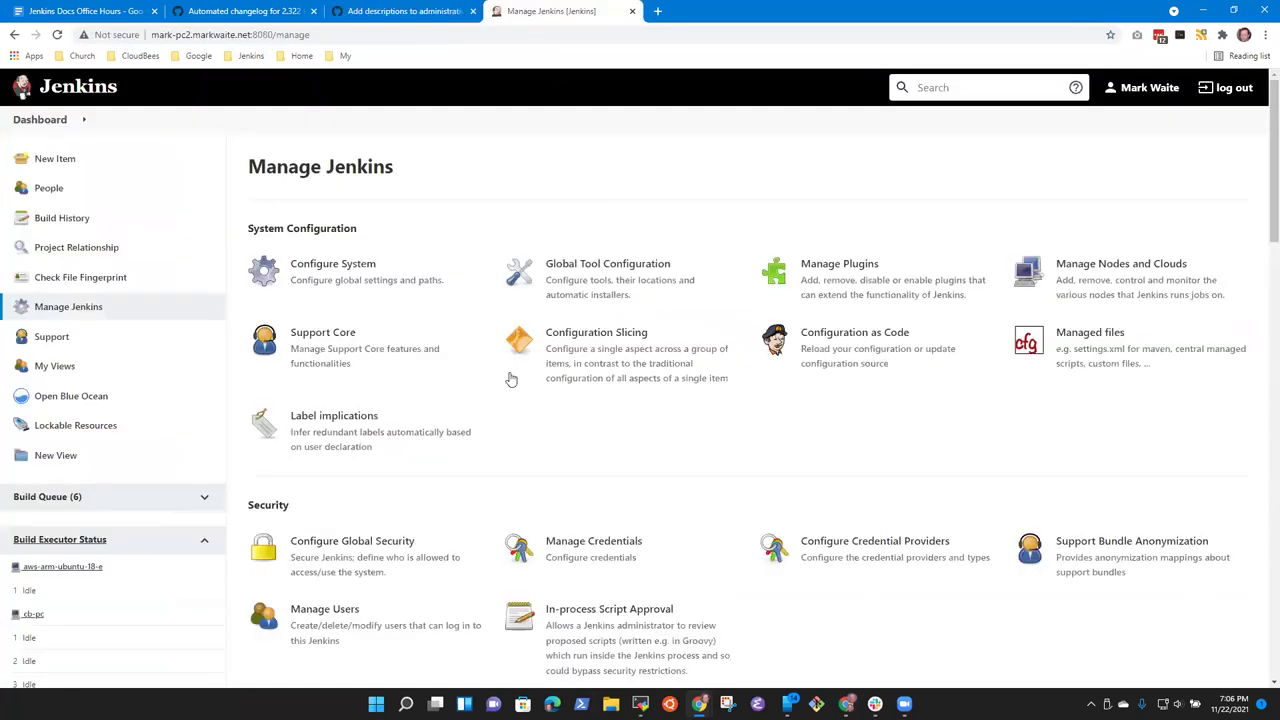
{"action": "left_click", "coordinate": [350, 262]}
{"action": "left_click", "coordinate": [420, 8]}
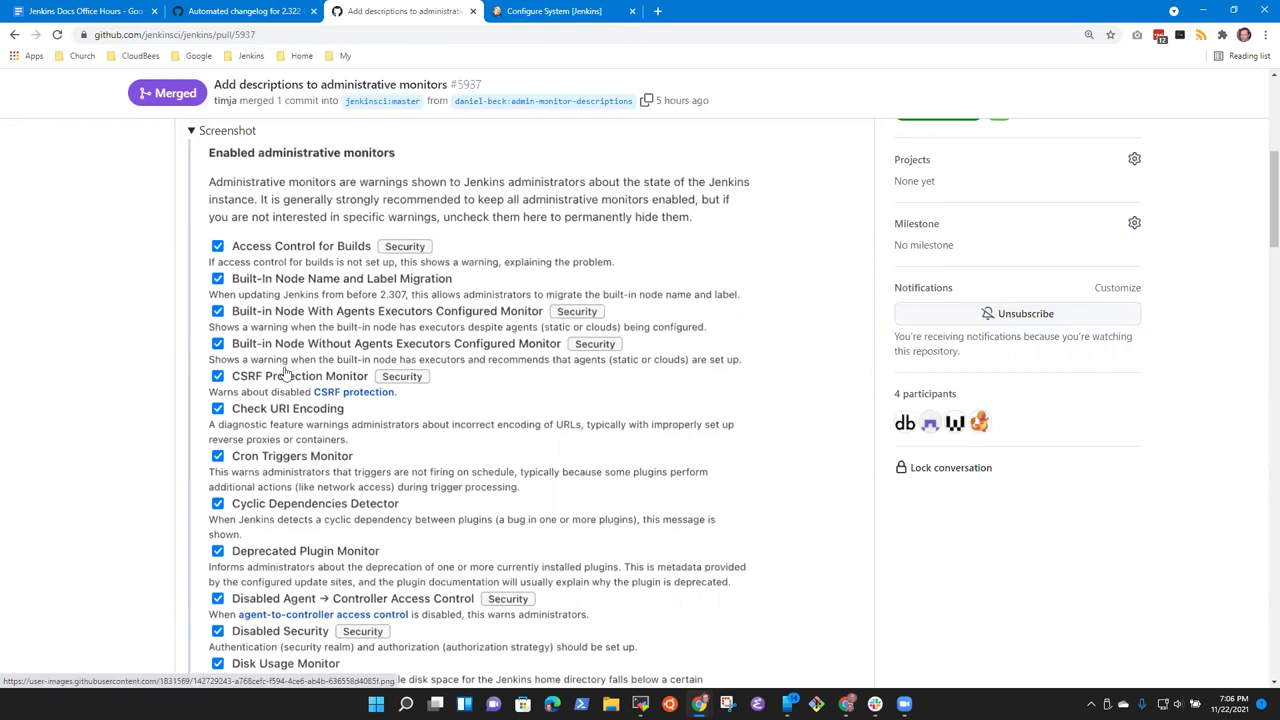
{"action": "left_click", "coordinate": [560, 11]}
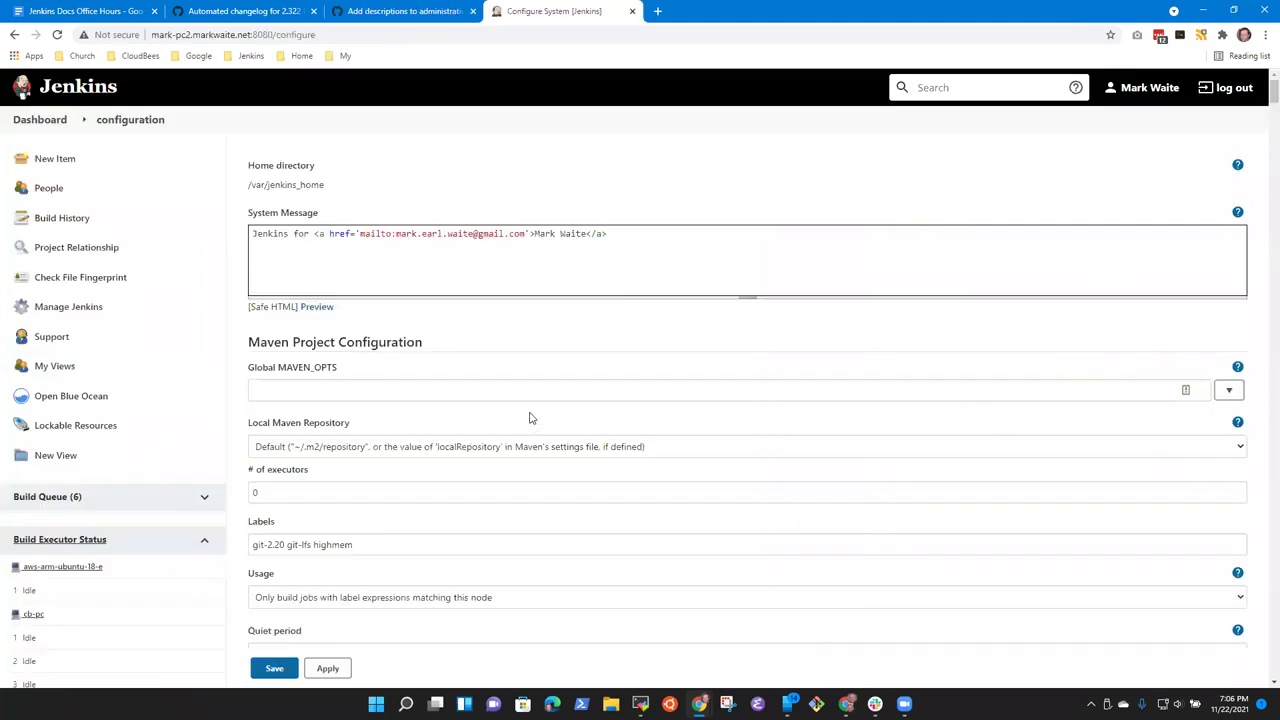
Step: Find 'admini', expand the Administrative monitors list, and compare it with the PR screenshot
{"action": "key", "text": "ctrl+f"}
{"action": "type", "text": "admini"}
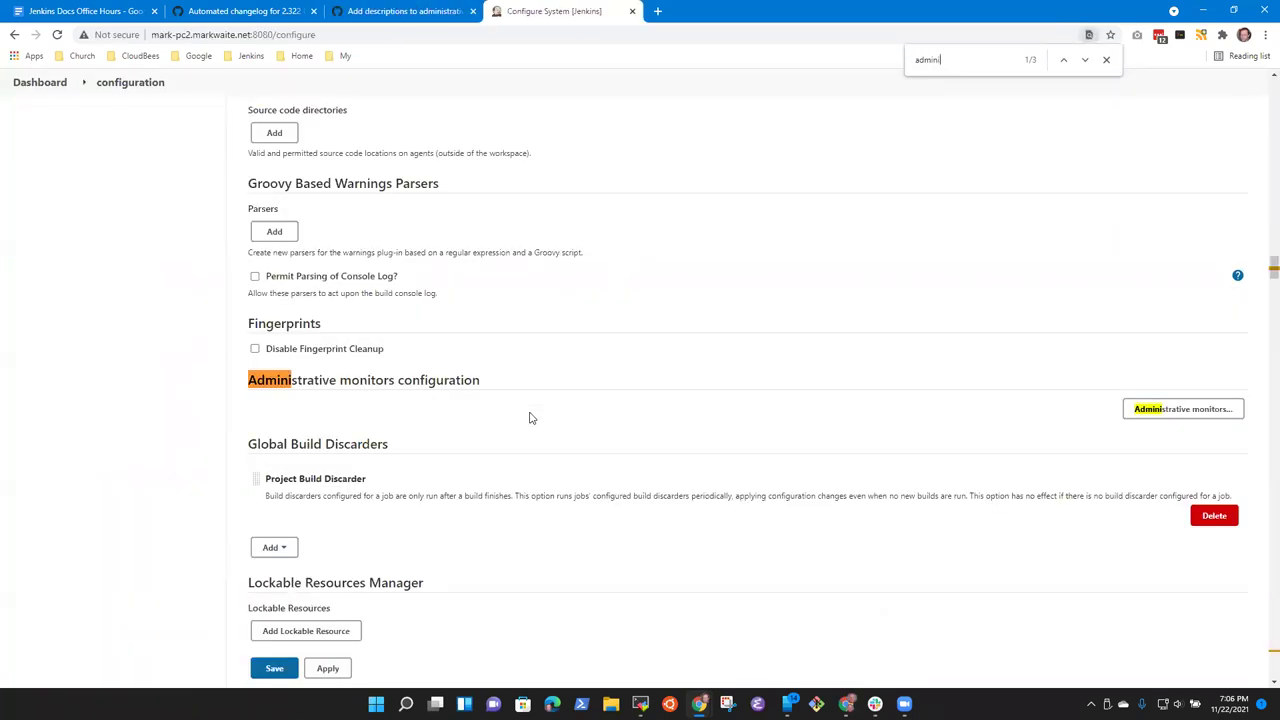
{"action": "left_click", "coordinate": [1160, 410]}
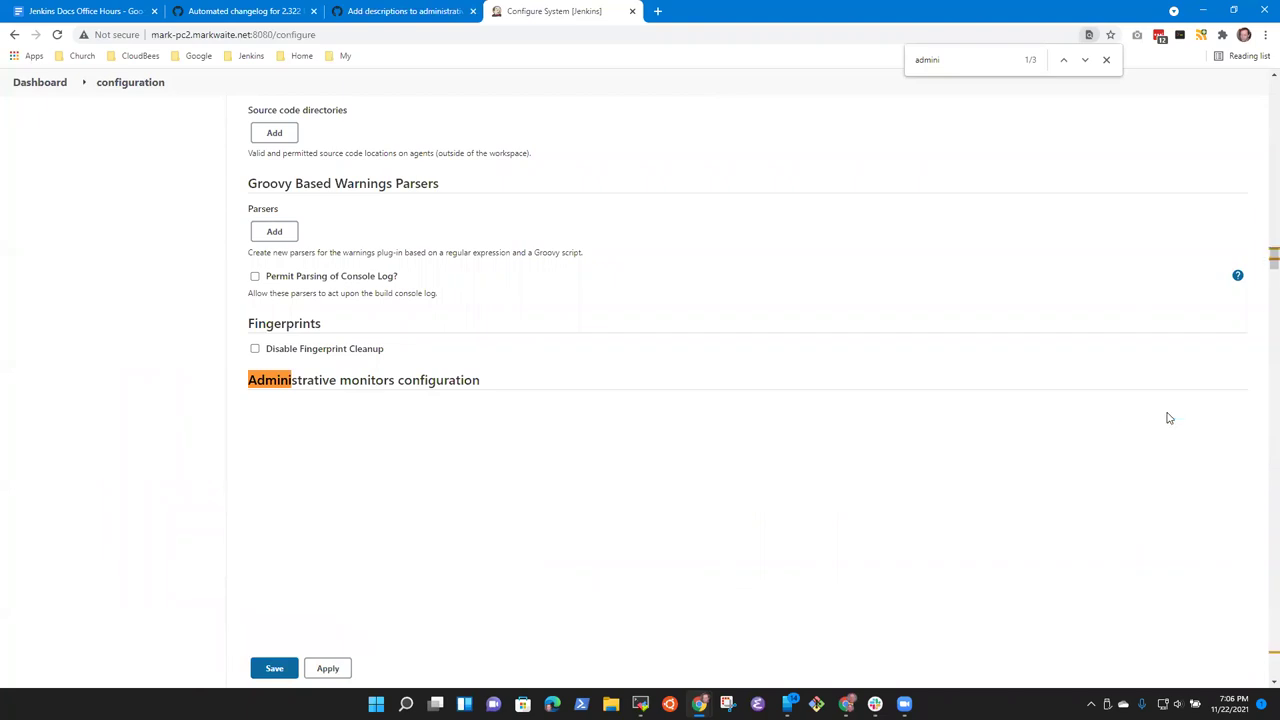
{"action": "scroll", "coordinate": [650, 230], "scroll_direction": "down", "scroll_amount": 1}
{"action": "scroll", "coordinate": [670, 255], "scroll_direction": "down", "scroll_amount": 2}
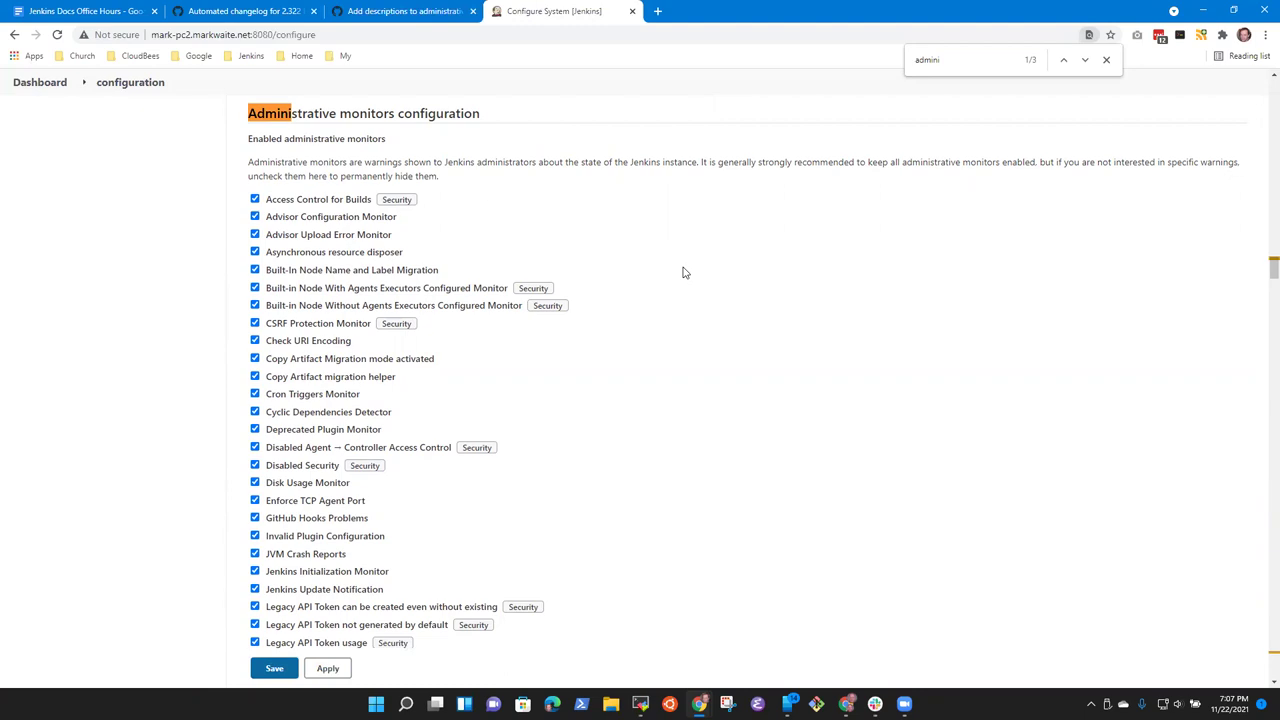
{"action": "left_click", "coordinate": [428, 12]}
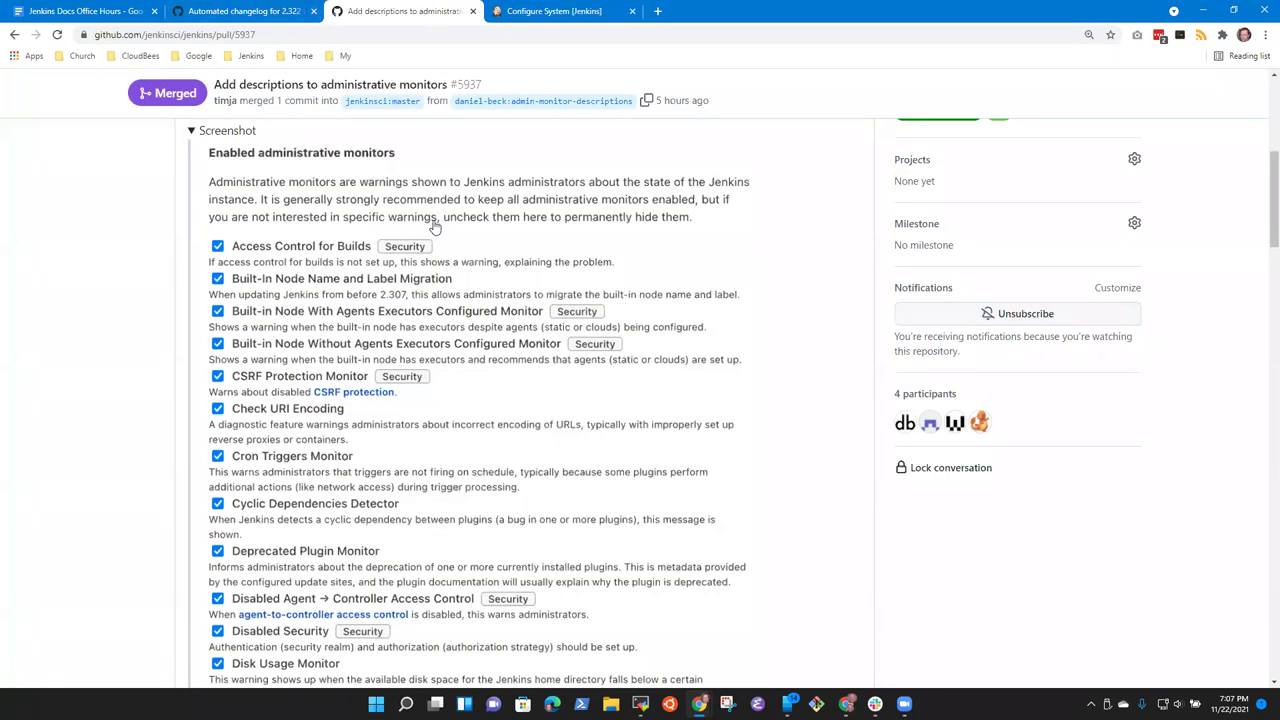
{"action": "left_click", "coordinate": [600, 10]}
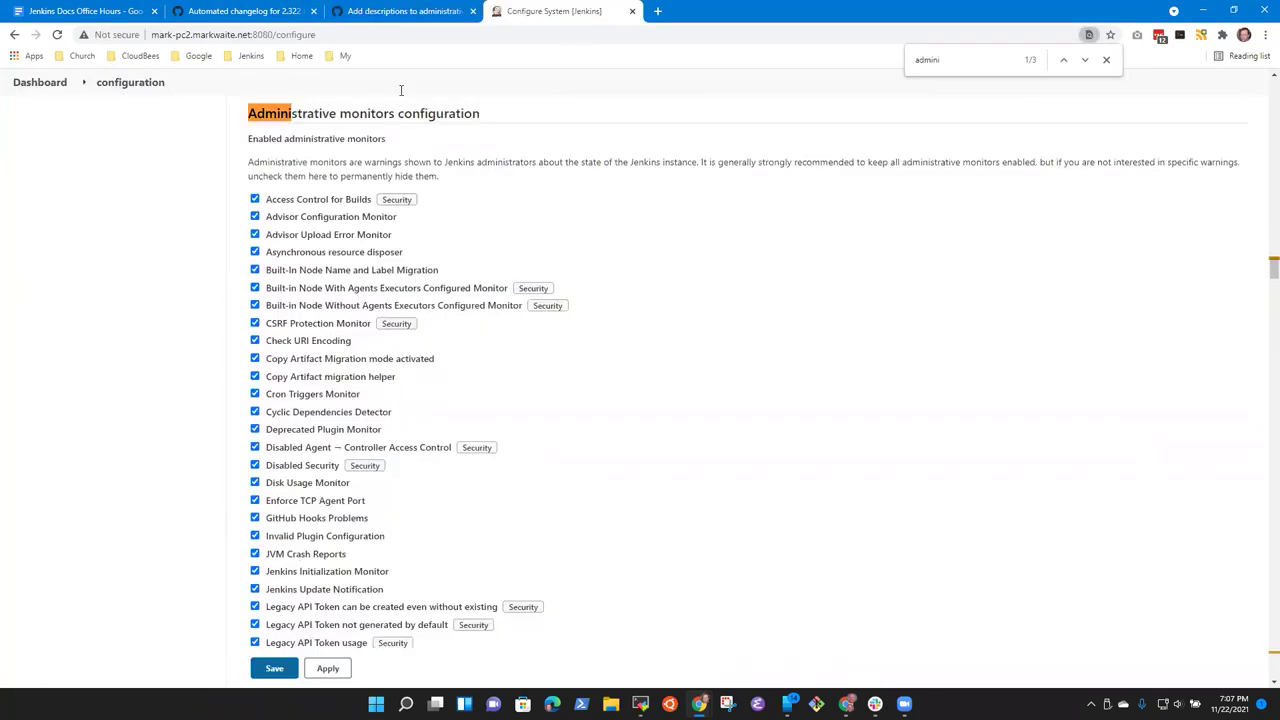
{"action": "left_click", "coordinate": [405, 12]}
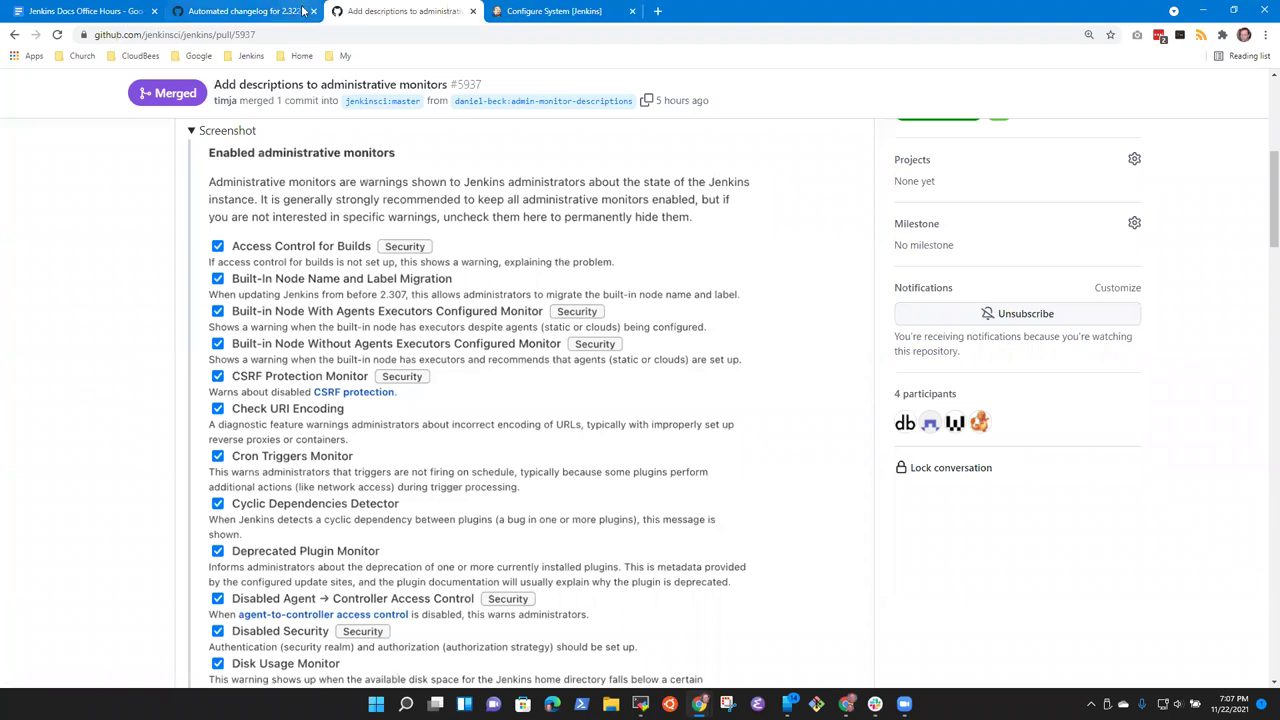
Step: Start editing pull request #5937's description
{"action": "left_click", "coordinate": [200, 10]}
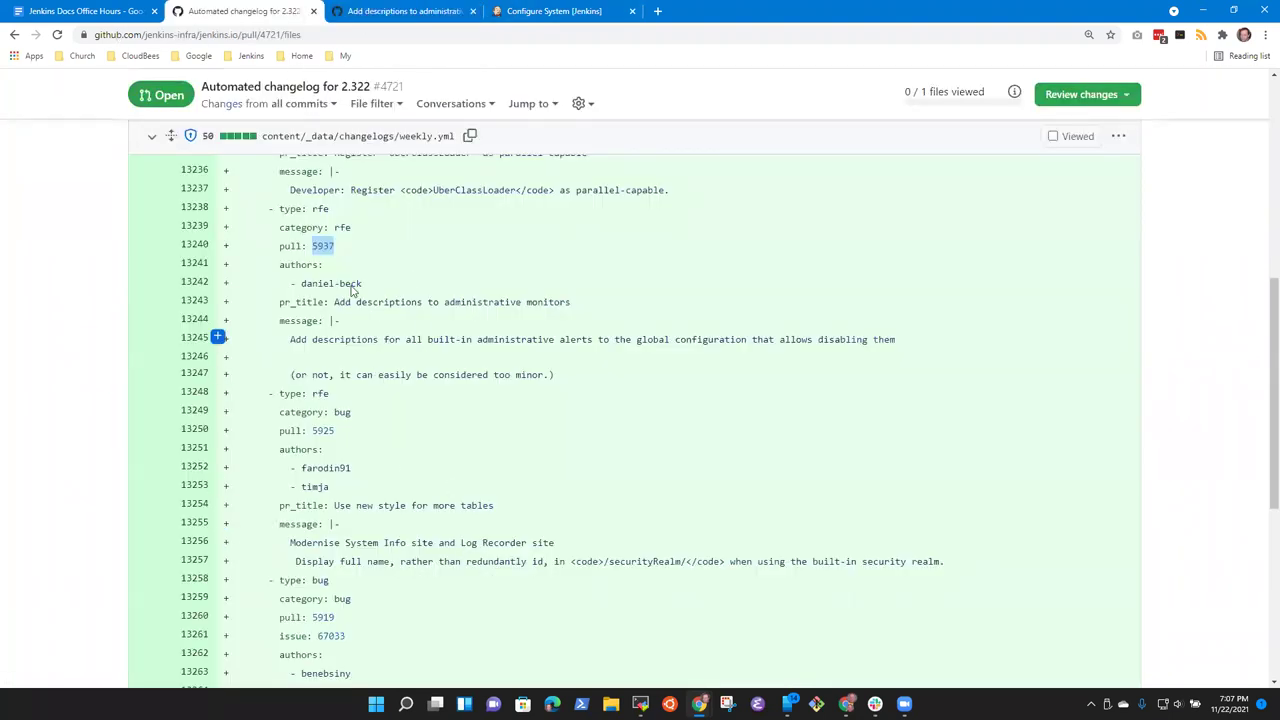
{"action": "left_click", "coordinate": [395, 24]}
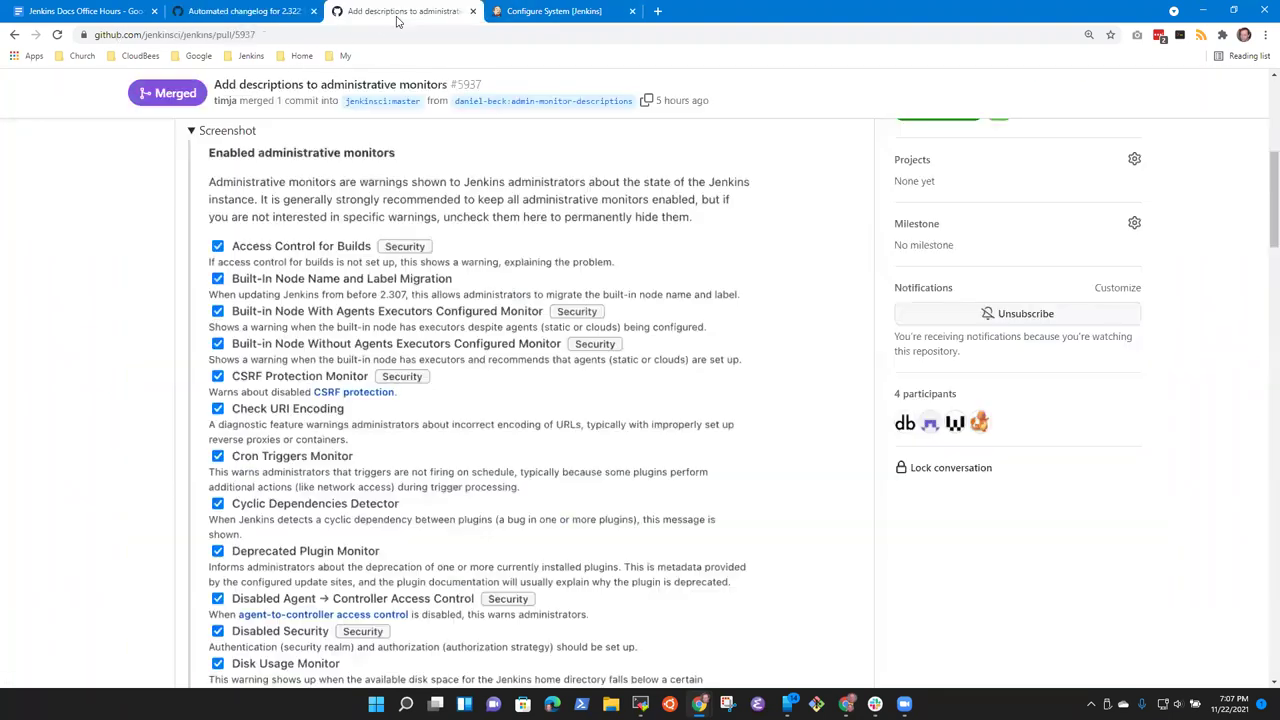
{"action": "scroll", "coordinate": [546, 405], "scroll_direction": "up", "scroll_amount": 5}
{"action": "scroll", "coordinate": [546, 405], "scroll_direction": "down", "scroll_amount": 15}
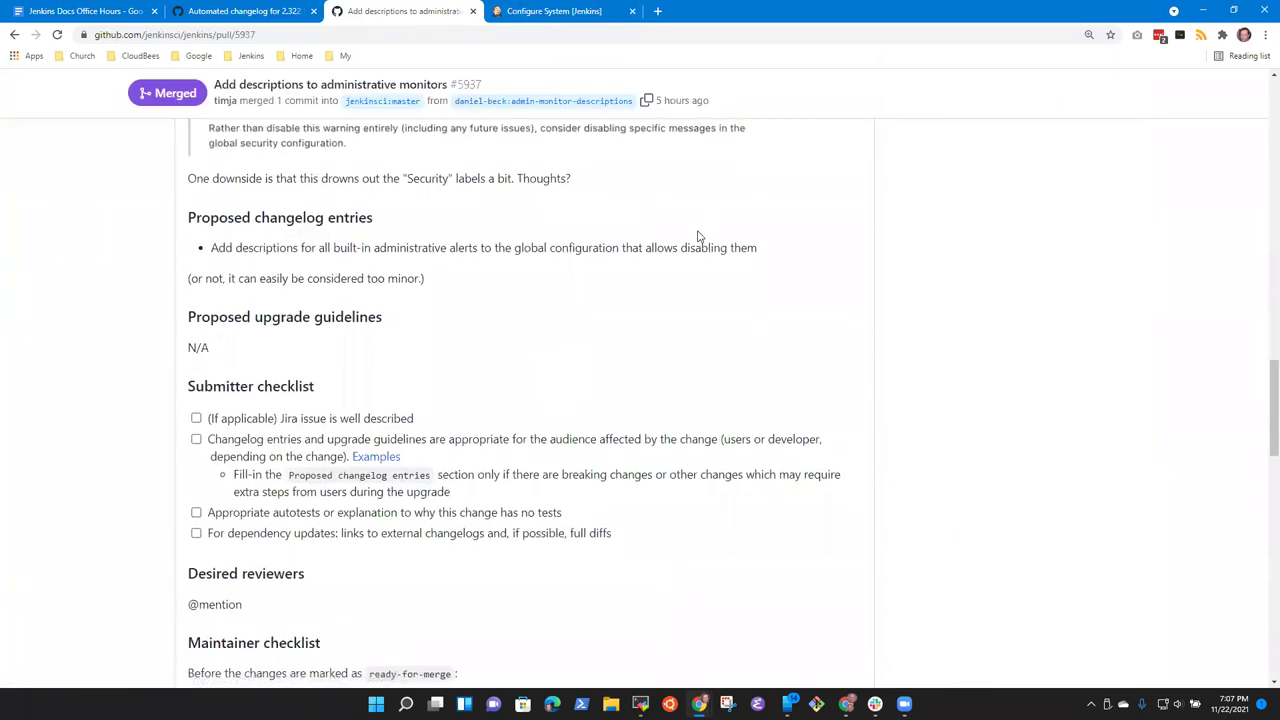
{"action": "scroll", "coordinate": [649, 296], "scroll_direction": "up", "scroll_amount": 1}
{"action": "scroll", "coordinate": [649, 296], "scroll_direction": "up", "scroll_amount": 10}
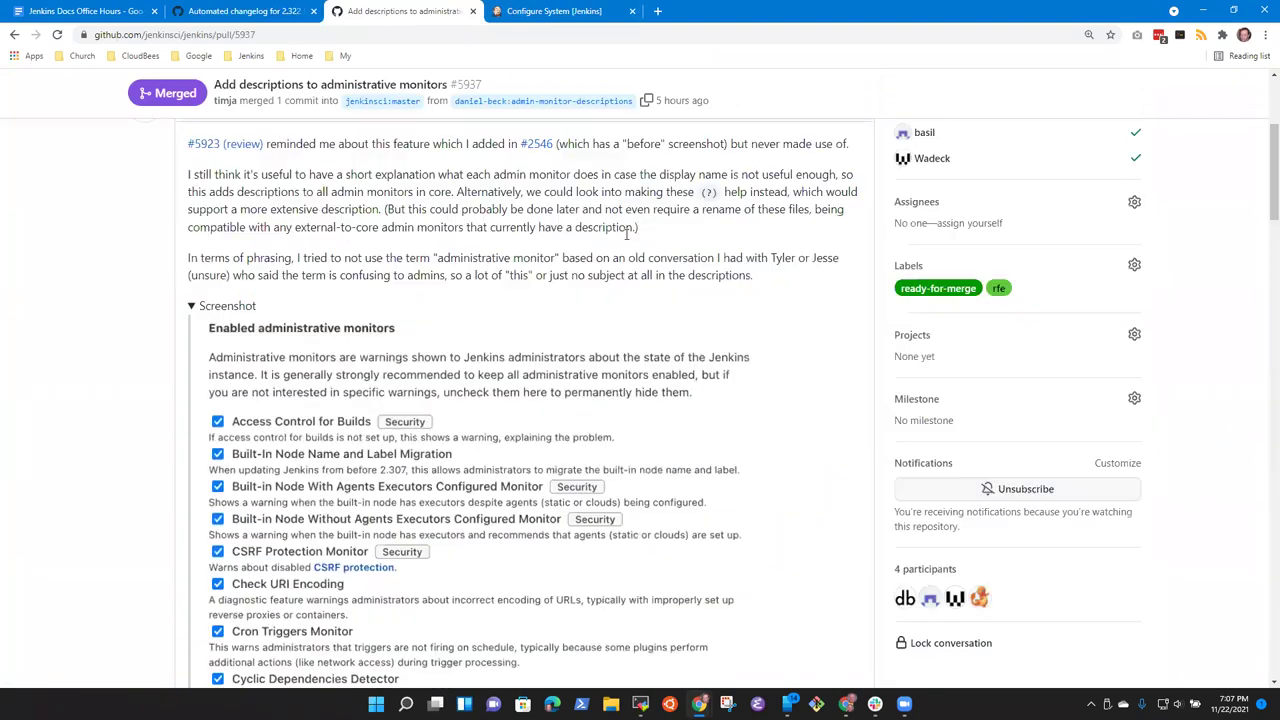
{"action": "left_click", "coordinate": [849, 391]}
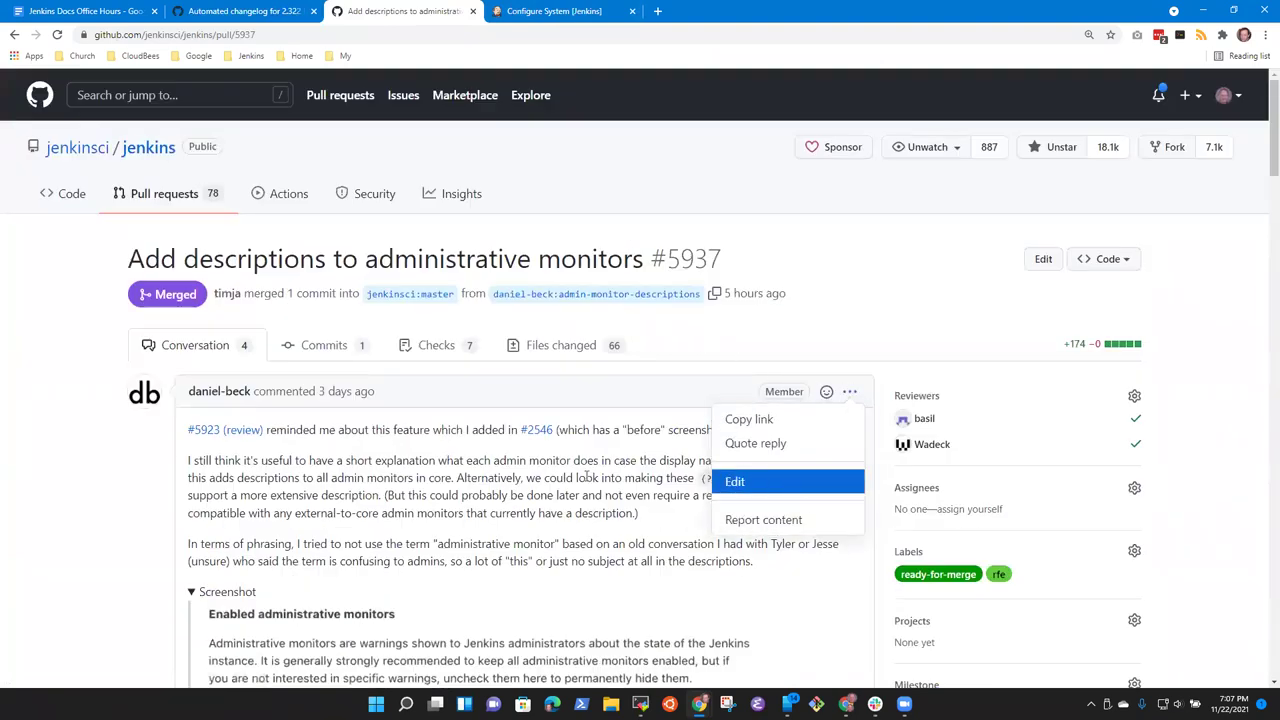
{"action": "left_click", "coordinate": [776, 483]}
Step: Delete the '(or not…)' too-minor aside line from the description
{"action": "left_click_drag", "start_coordinate": [268, 443], "coordinate": [505, 461]}
{"action": "scroll", "coordinate": [505, 461], "scroll_direction": "down", "scroll_amount": 5}
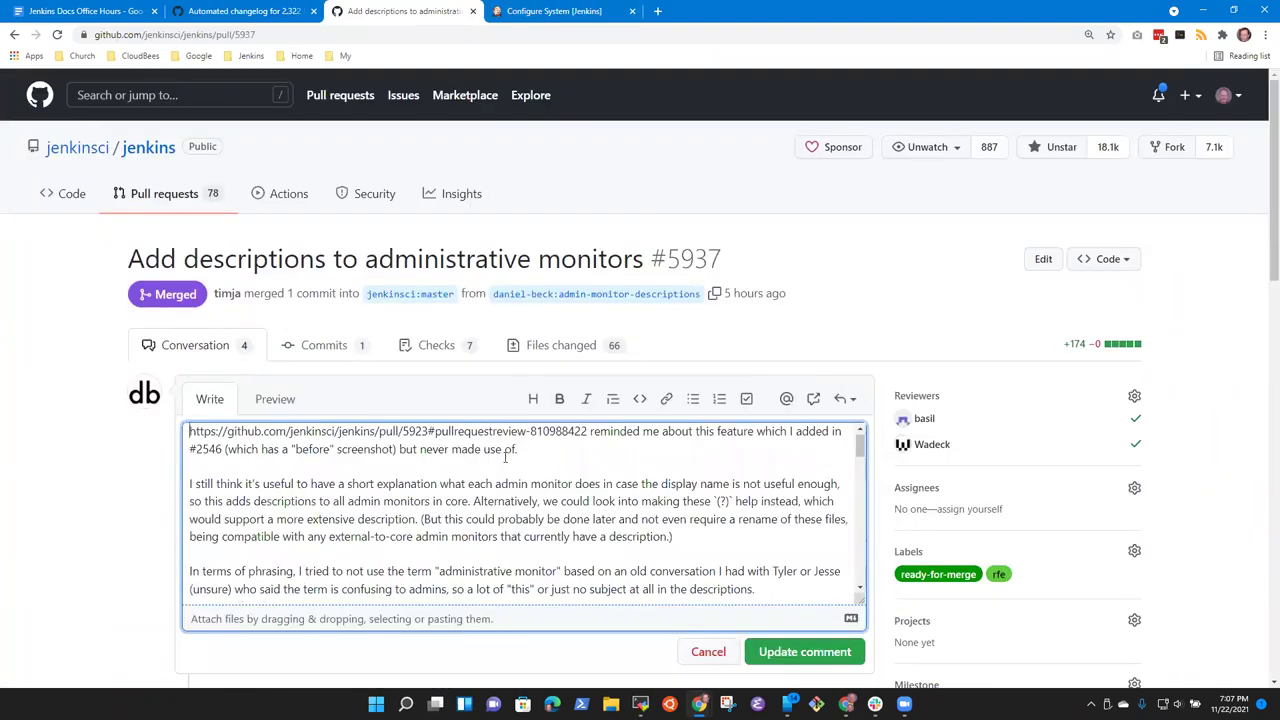
{"action": "scroll", "coordinate": [505, 461], "scroll_direction": "up", "scroll_amount": 3}
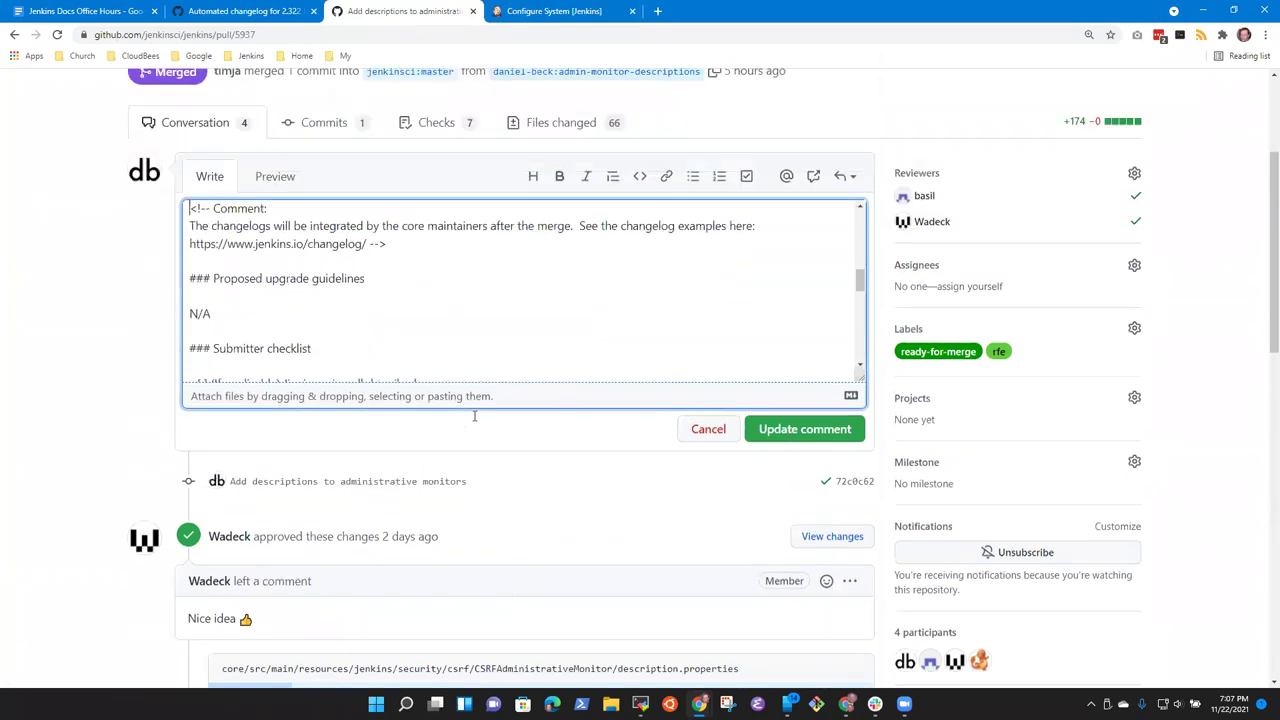
{"action": "scroll", "coordinate": [417, 423], "scroll_direction": "down", "scroll_amount": 5}
{"action": "key", "text": "Page_Up"}
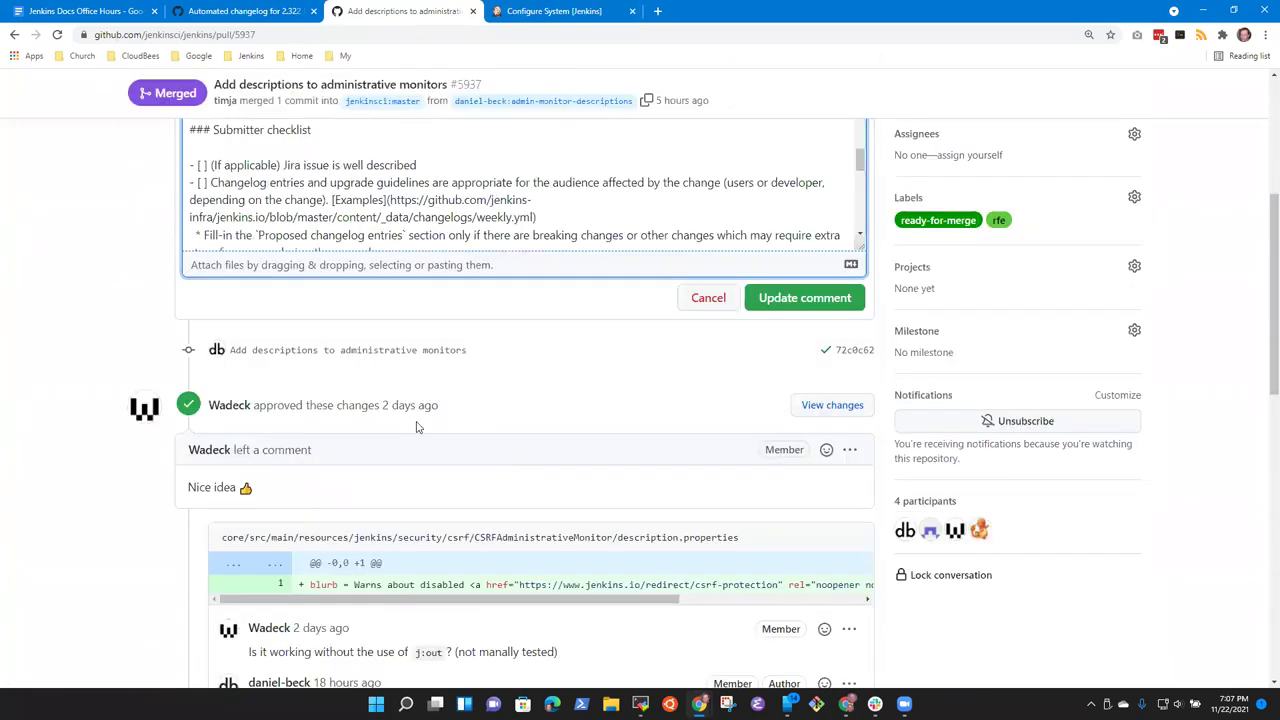
{"action": "key", "text": "Page_Up"}
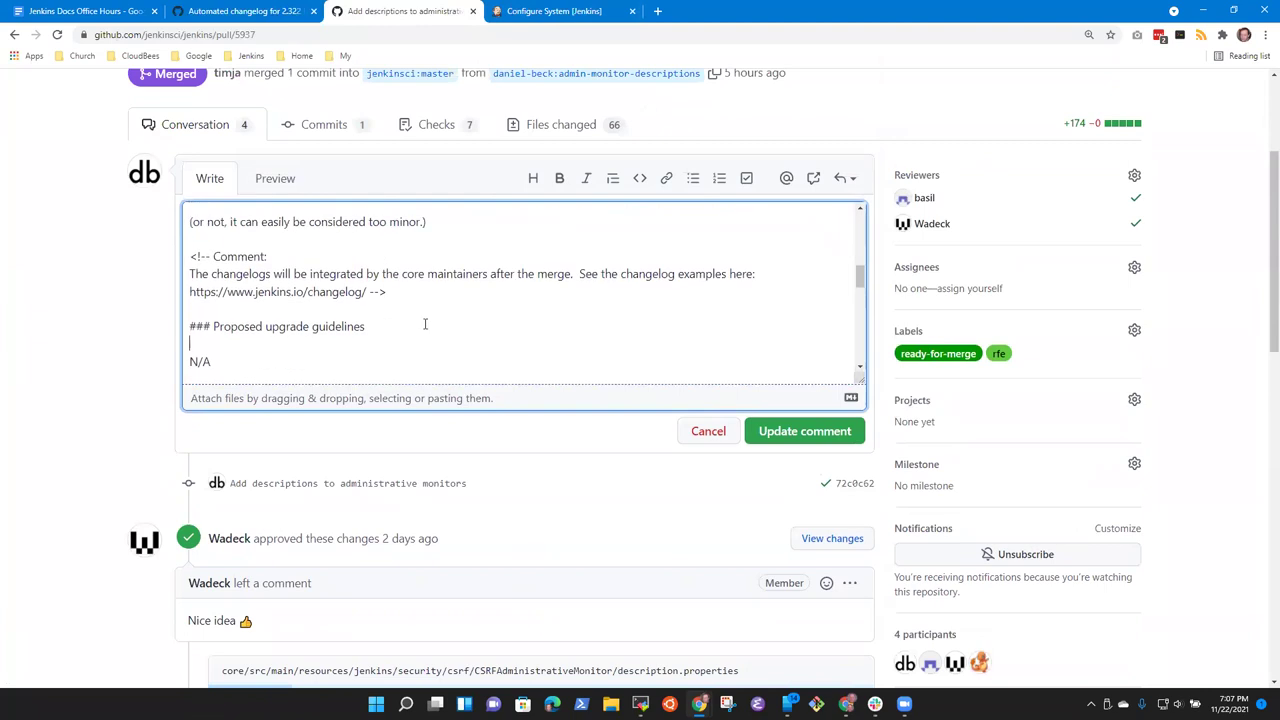
{"action": "scroll", "coordinate": [425, 321], "scroll_direction": "up", "scroll_amount": 3}
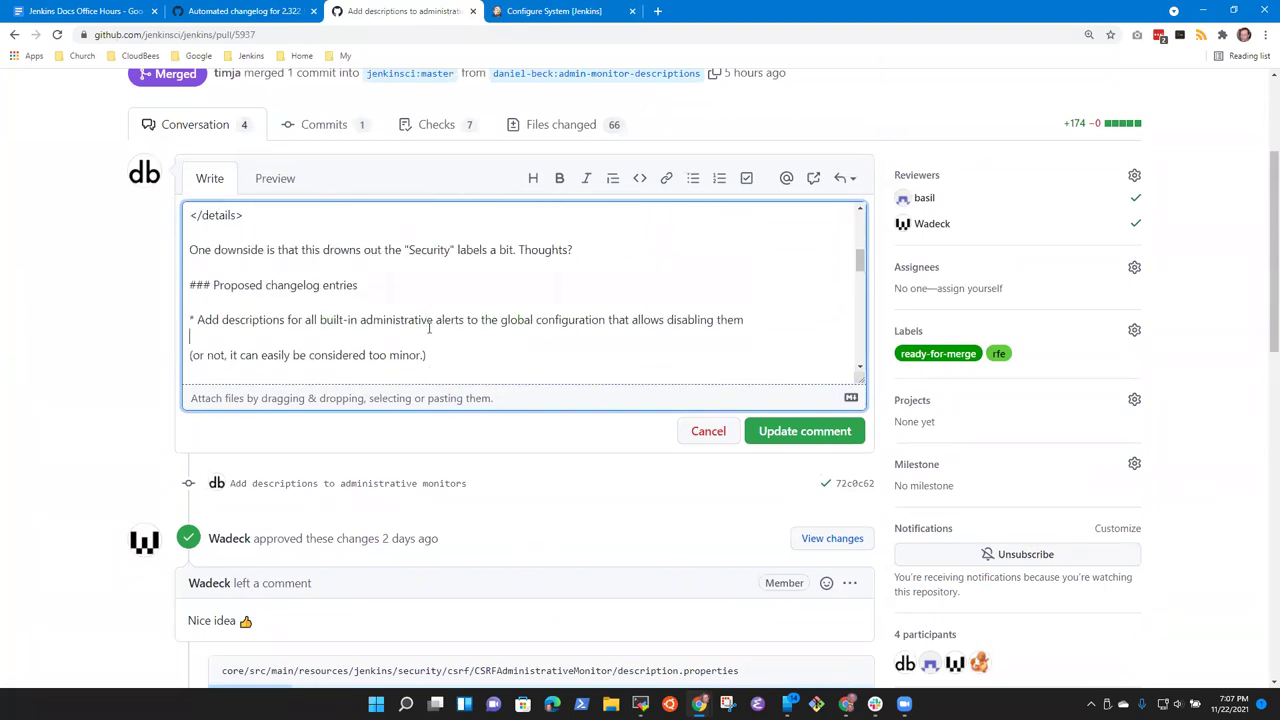
{"action": "key", "text": "shift+Down"}
{"action": "key", "text": "shift+End"}
{"action": "key", "text": "BackSpace"}
Step: Move 'to the global configuration' right after 'descriptions' in the changelog sentence
{"action": "key", "text": "BackSpace"}
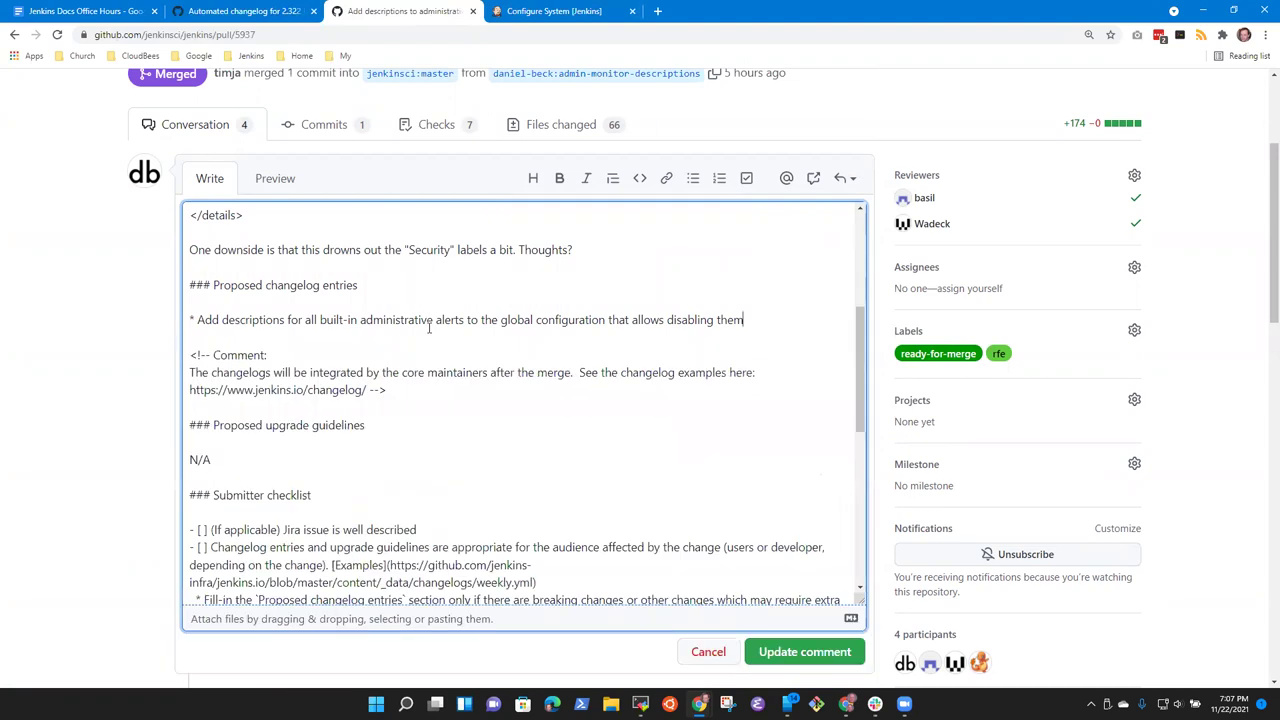
{"action": "key", "text": "ctrl+Left"}
{"action": "key", "text": "ctrl+Left"}
{"action": "key", "text": "ctrl+Left"}
{"action": "key", "text": "ctrl+shift+Left"}
{"action": "key", "text": "ctrl+shift+Left"}
{"action": "key", "text": "ctrl+shift+Left"}
{"action": "key", "text": "ctrl+shift+Left"}
{"action": "key", "text": "ctrl+c"}
{"action": "key", "text": "BackSpace"}
{"action": "key", "text": "ctrl+Left"}
{"action": "key", "text": "ctrl+v"}
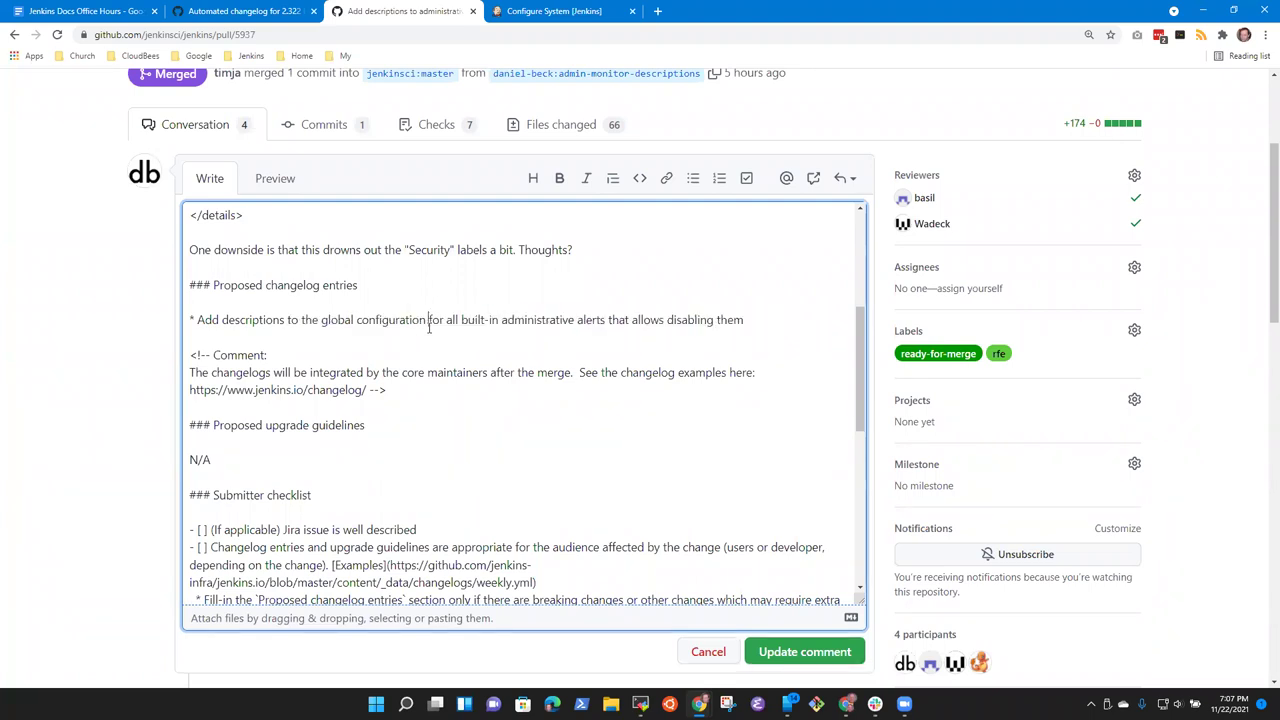
{"action": "key", "text": "ctrl+Right"}
{"action": "key", "text": "ctrl+Right"}
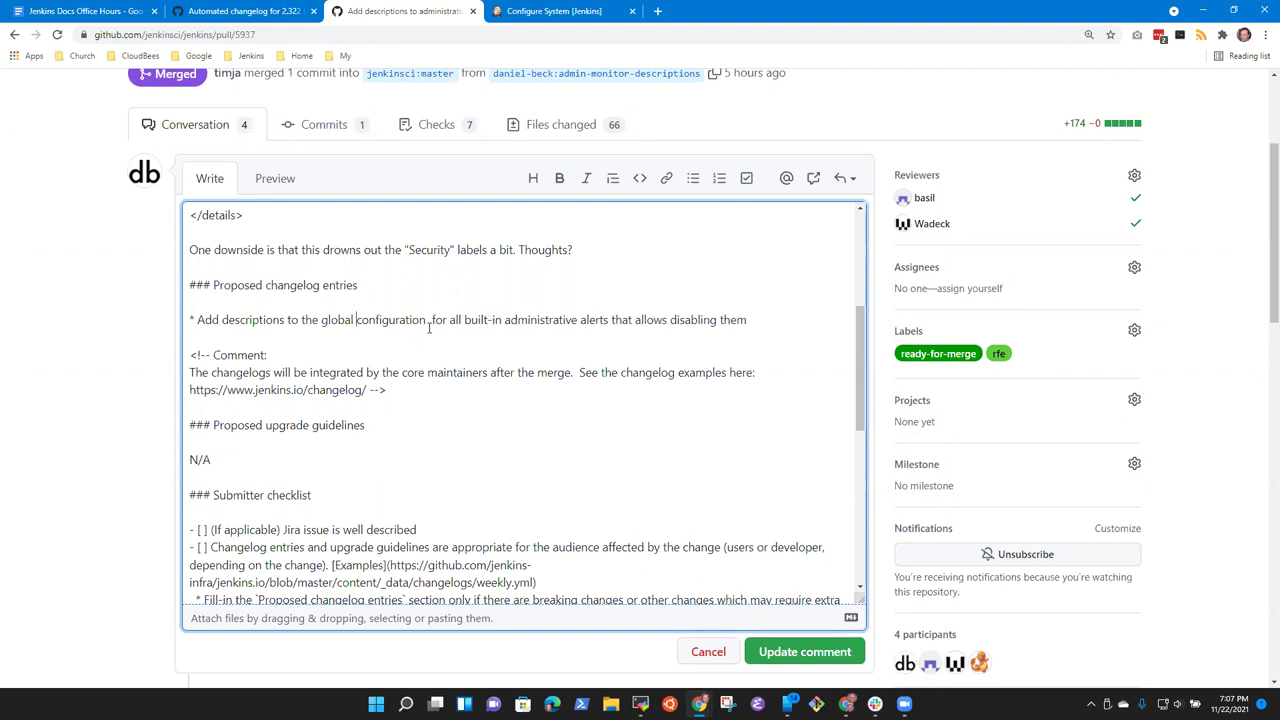
{"action": "key", "text": "ctrl+Right"}
{"action": "key", "text": "ctrl+Right"}
{"action": "key", "text": "BackSpace"}
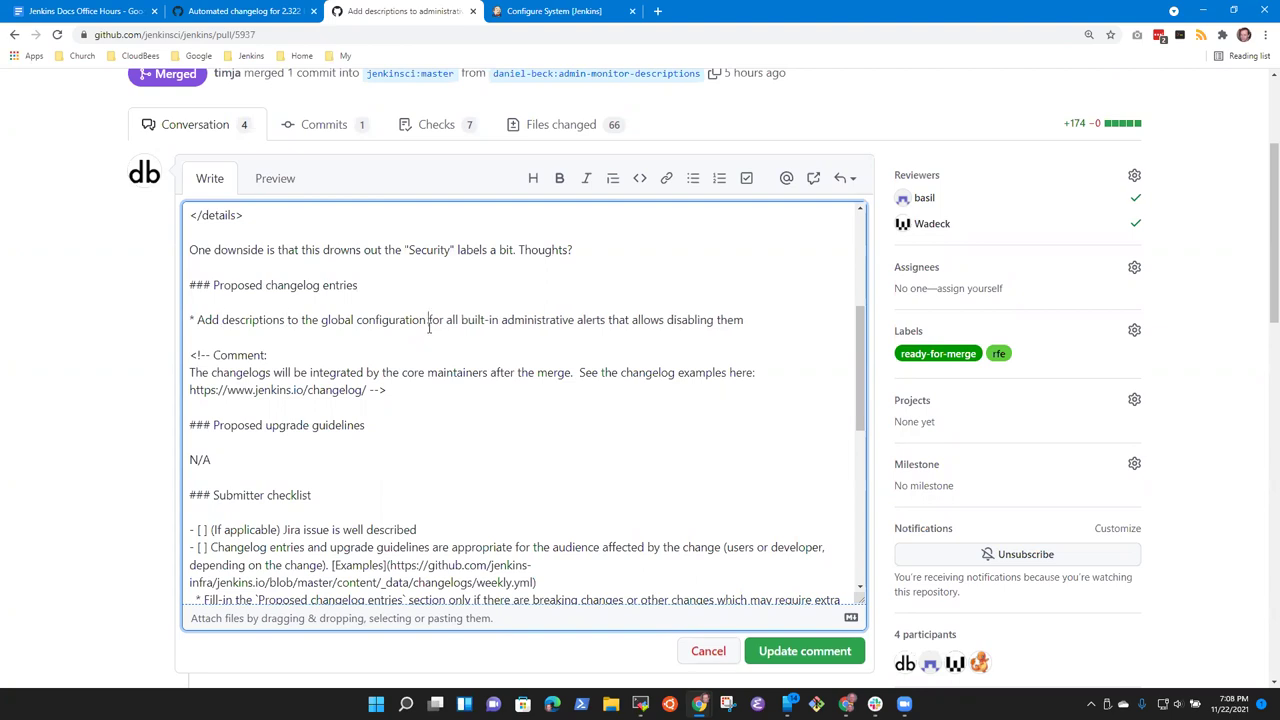
{"action": "type", "text": "c"}
{"action": "type", "text": "of"}
Step: Drop 'for all' and 'that allows disabling them', ending the entry with 'selection page'
{"action": "double_click", "coordinate": [430, 326]}
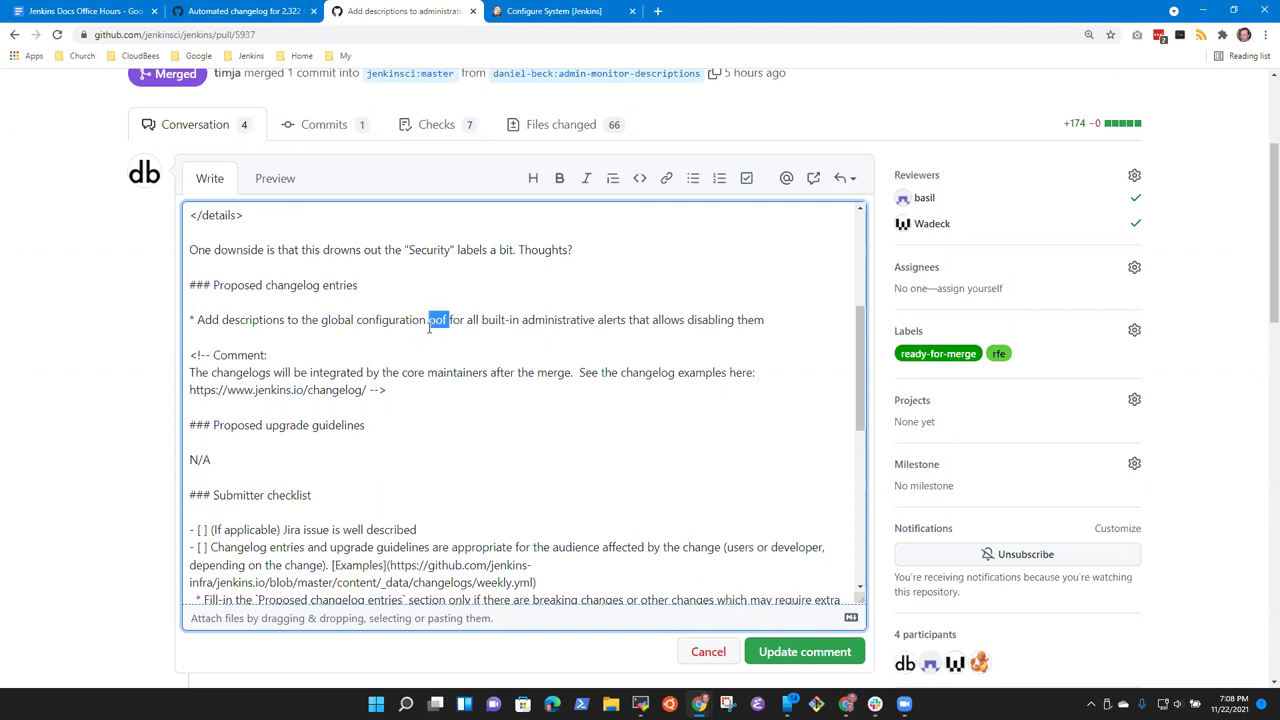
{"action": "type", "text": "of"}
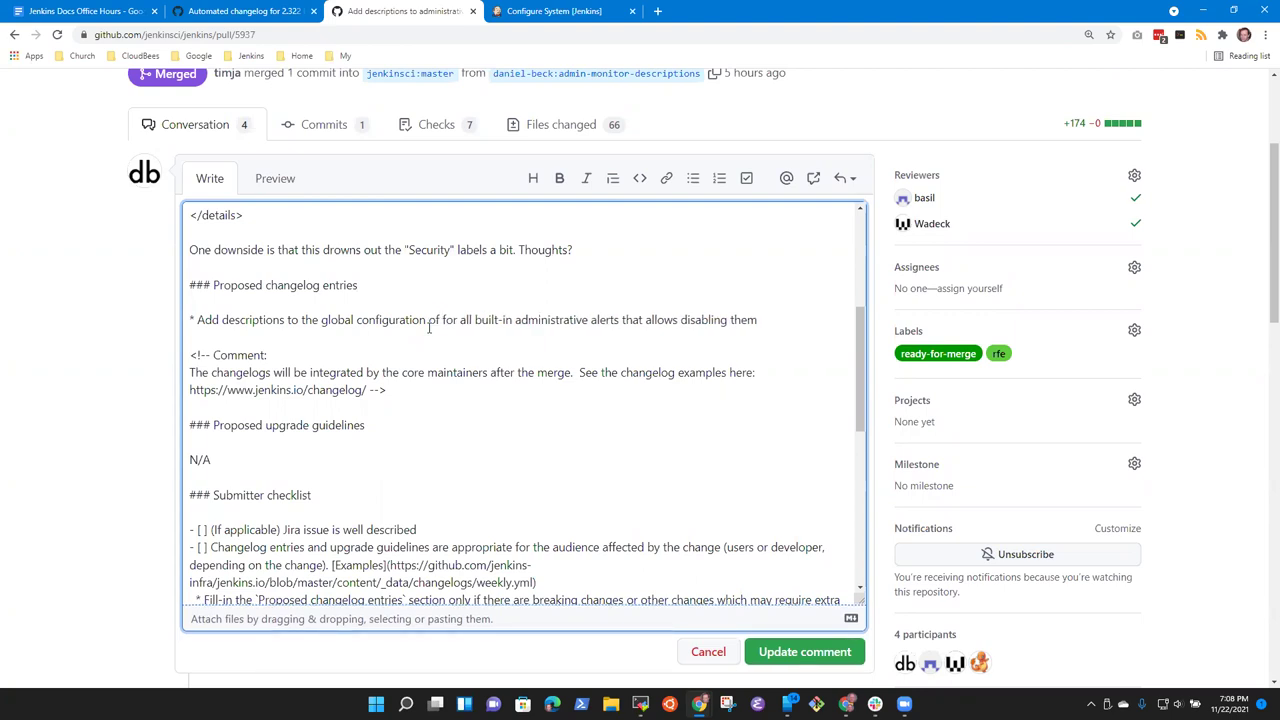
{"action": "key", "text": "ctrl+shift+Right"}
{"action": "key", "text": "ctrl+shift+Right"}
{"action": "key", "text": "Delete"}
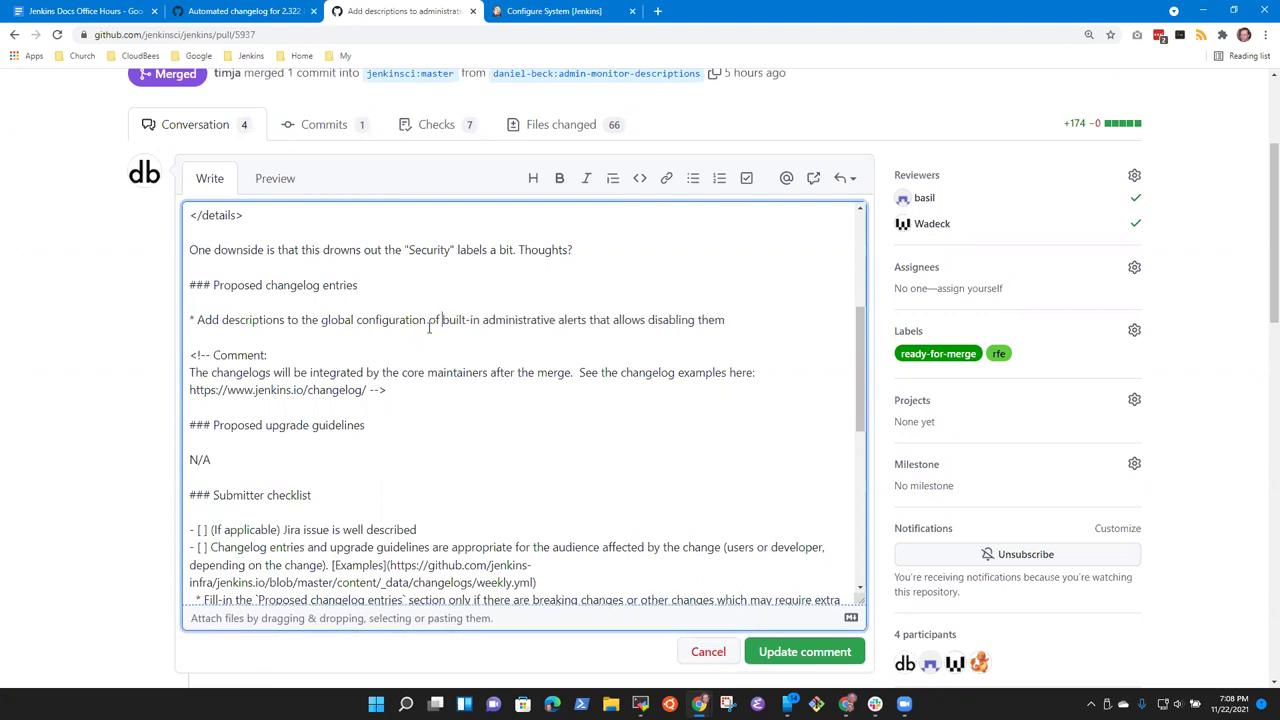
{"action": "key", "text": "ctrl+shift+Right"}
{"action": "key", "text": "ctrl+shift+Right"}
{"action": "key", "text": "ctrl+shift+Right"}
{"action": "key", "text": "ctrl+shift+Right"}
{"action": "key", "text": "ctrl+shift+Right"}
{"action": "key", "text": "ctrl+shift+Right"}
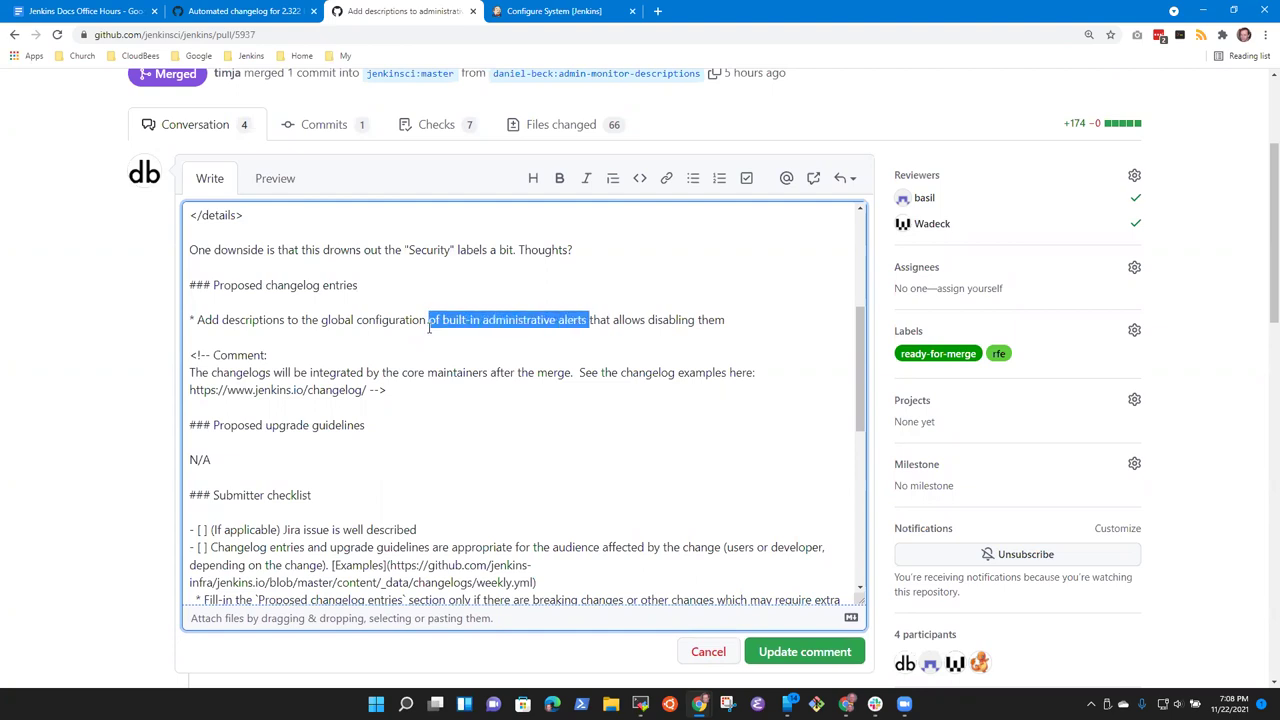
{"action": "key", "text": "Delete"}
{"action": "key", "text": "ctrl+Left"}
{"action": "key", "text": "ctrl+z"}
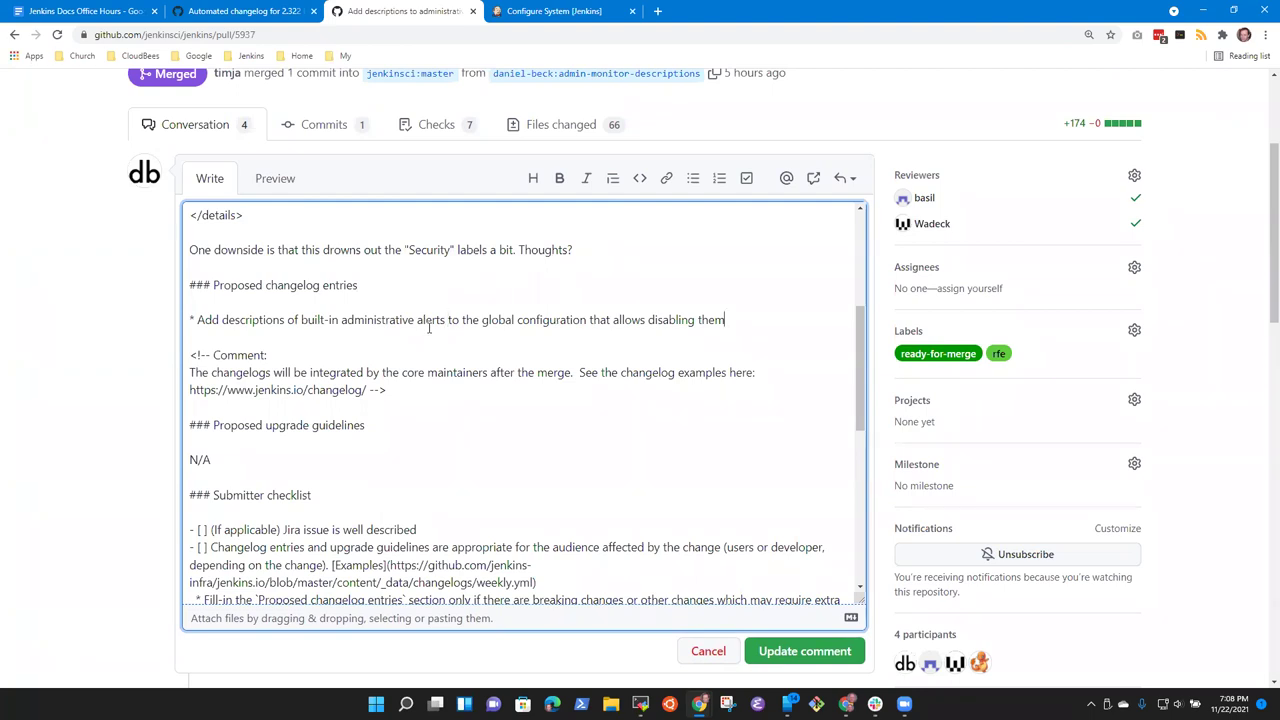
{"action": "key", "text": "ctrl+shift+Left"}
{"action": "key", "text": "ctrl+shift+Left"}
{"action": "key", "text": "ctrl+shift+Left"}
{"action": "key", "text": "ctrl+shift+Left"}
{"action": "key", "text": "Delete"}
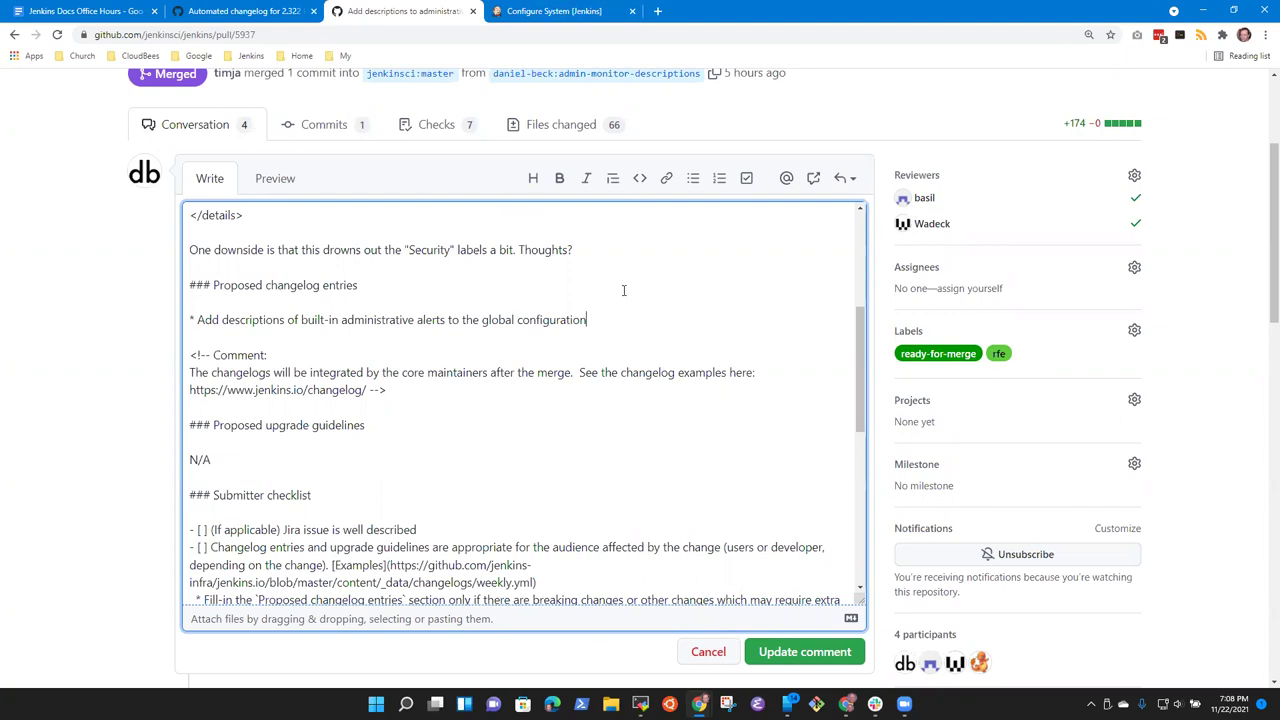
{"action": "type", "text": "selection page"}
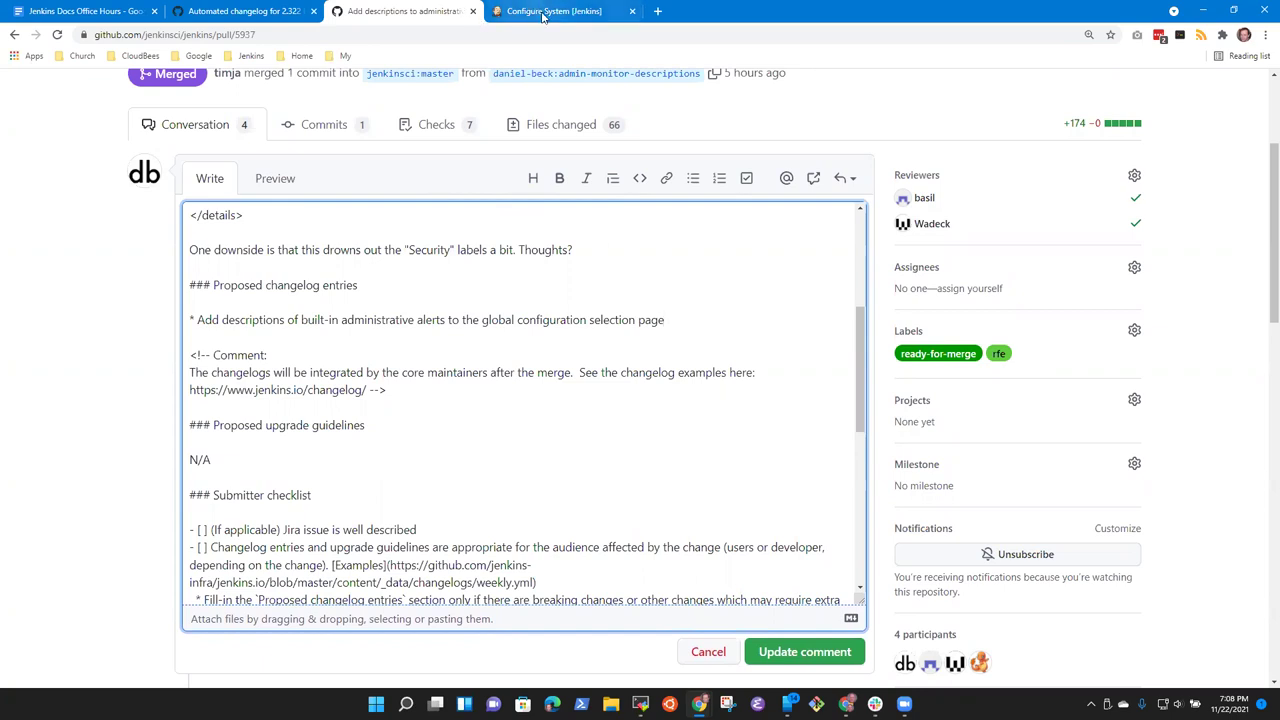
{"action": "left_click", "coordinate": [548, 11]}
Step: Leave the Access Control for Builds administrative monitor unticked in Jenkins
{"action": "left_click", "coordinate": [255, 200]}
{"action": "left_click", "coordinate": [255, 200]}
{"action": "left_click", "coordinate": [255, 200]}
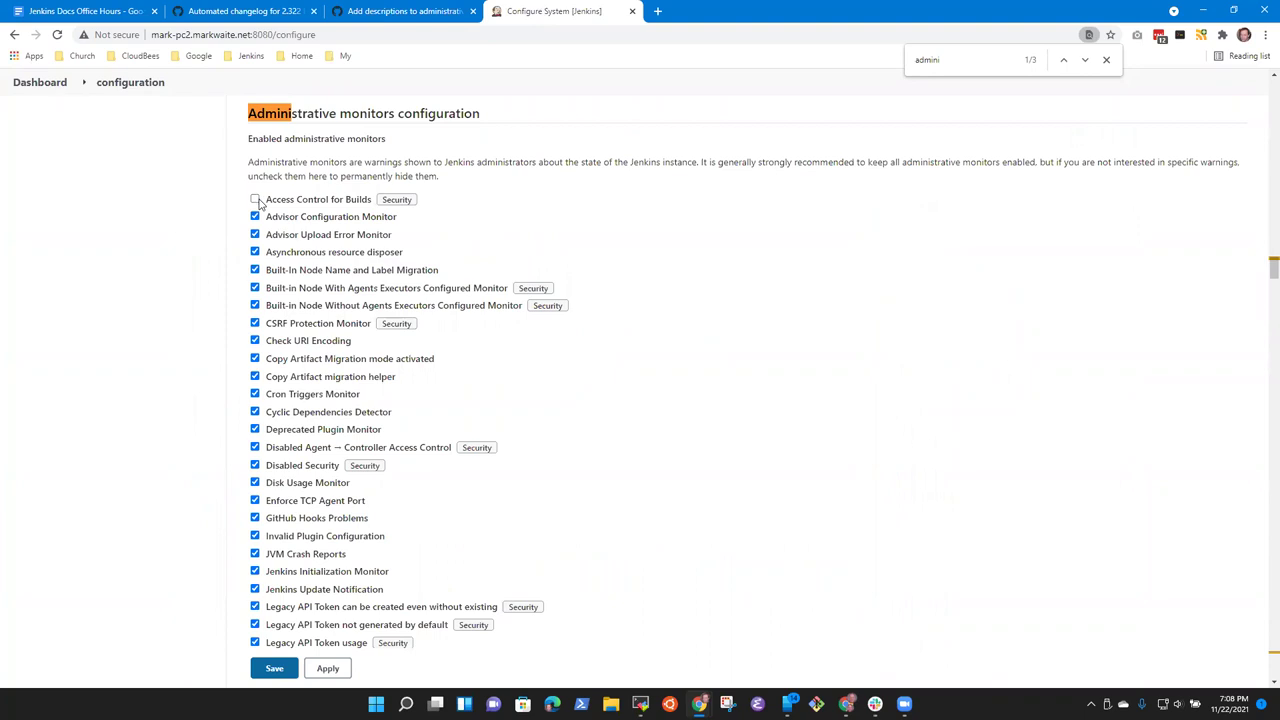
{"action": "left_click", "coordinate": [410, 11]}
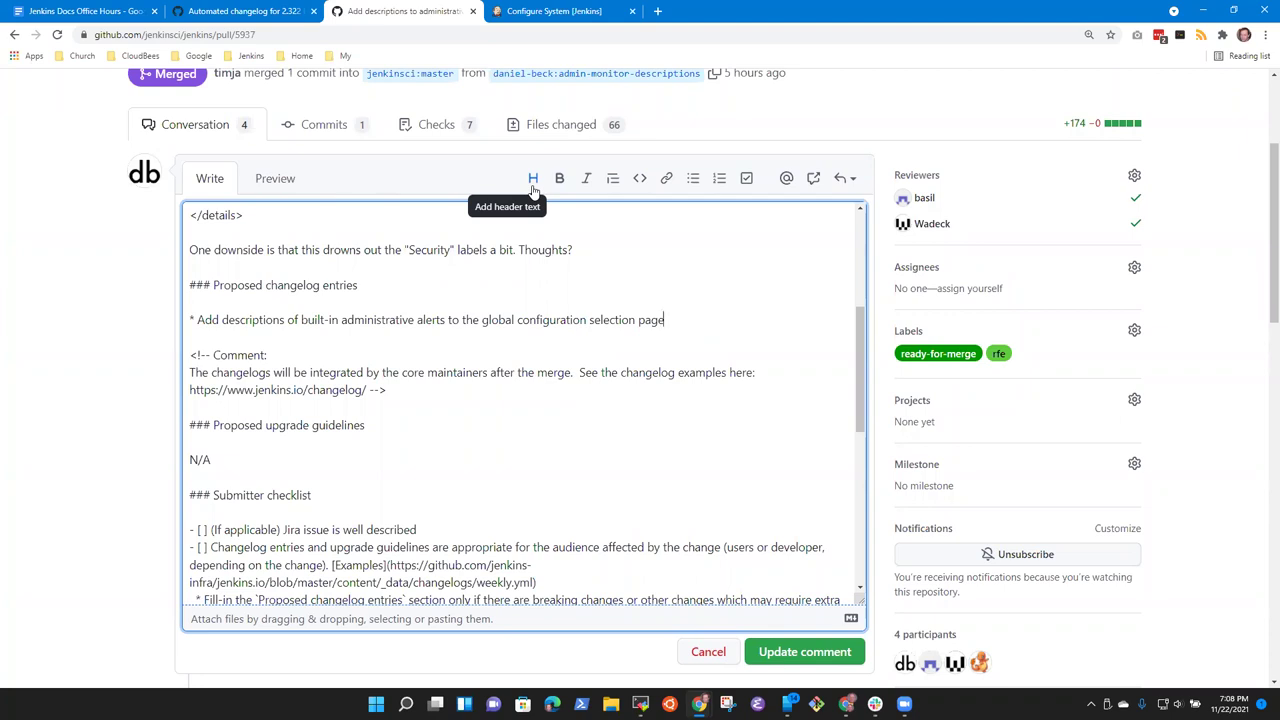
Step: Insert 'alert' before 'selection' in the changelog entry
{"action": "key", "text": "ctrl+Left"}
{"action": "key", "text": "ctrl+Left"}
{"action": "type", "text": "alert"}
{"action": "key", "text": "End"}
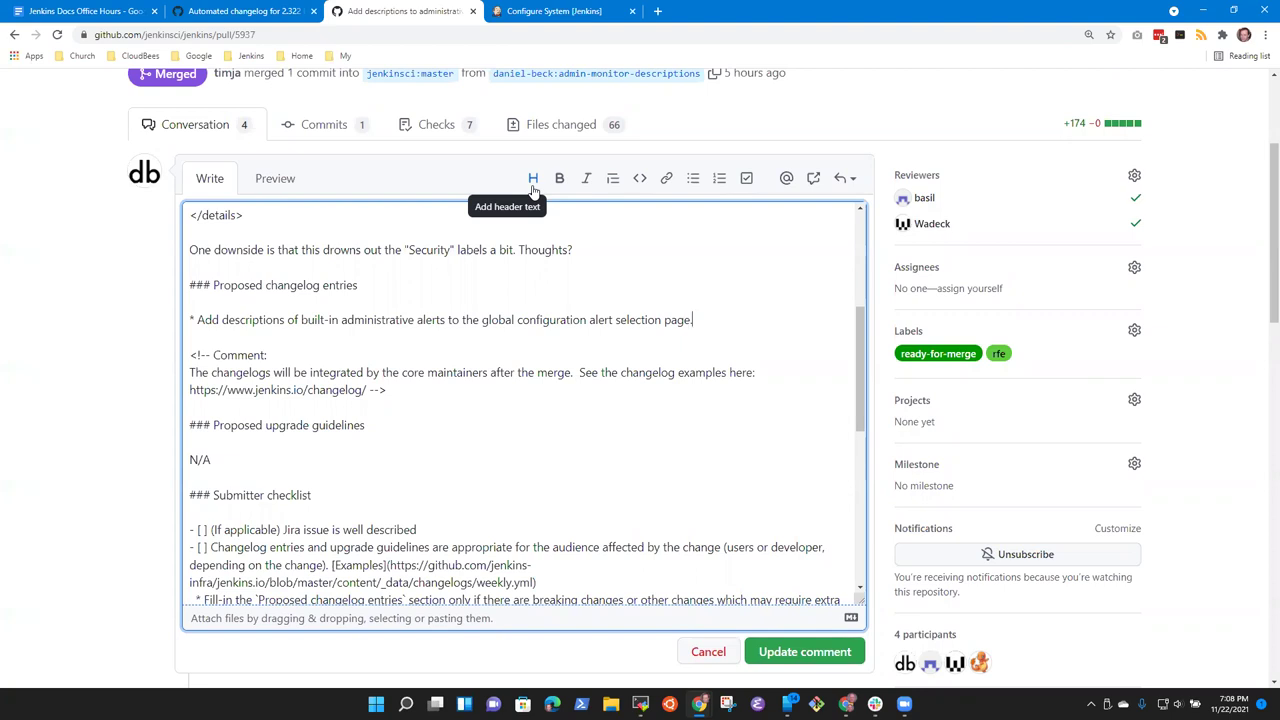
Step: Delete the <!-- Comment --> template block and save the description with Update comment
{"action": "left_click", "coordinate": [634, 345]}
{"action": "key", "text": "Home"}
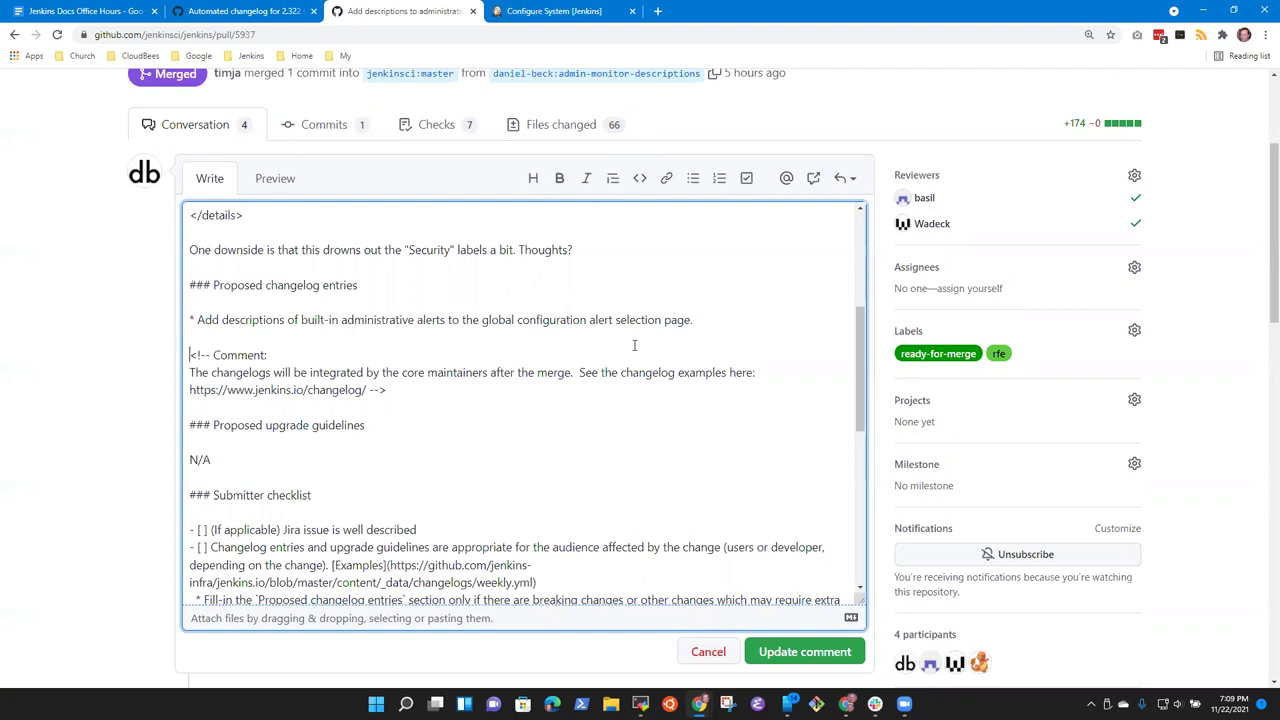
{"action": "key", "text": "shift+Down"}
{"action": "key", "text": "shift+Down"}
{"action": "key", "text": "shift+Down"}
{"action": "key", "text": "shift+Down"}
{"action": "key", "text": "Delete"}
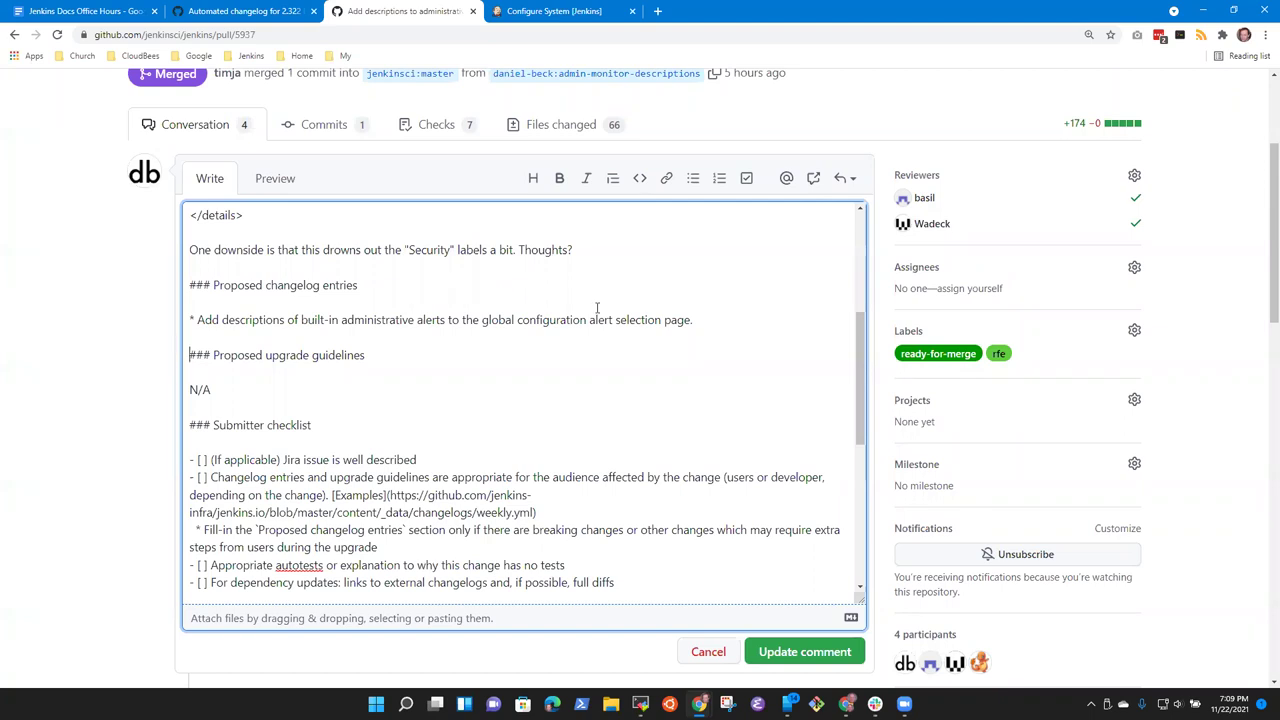
{"action": "scroll", "coordinate": [597, 308], "scroll_direction": "up", "scroll_amount": 6}
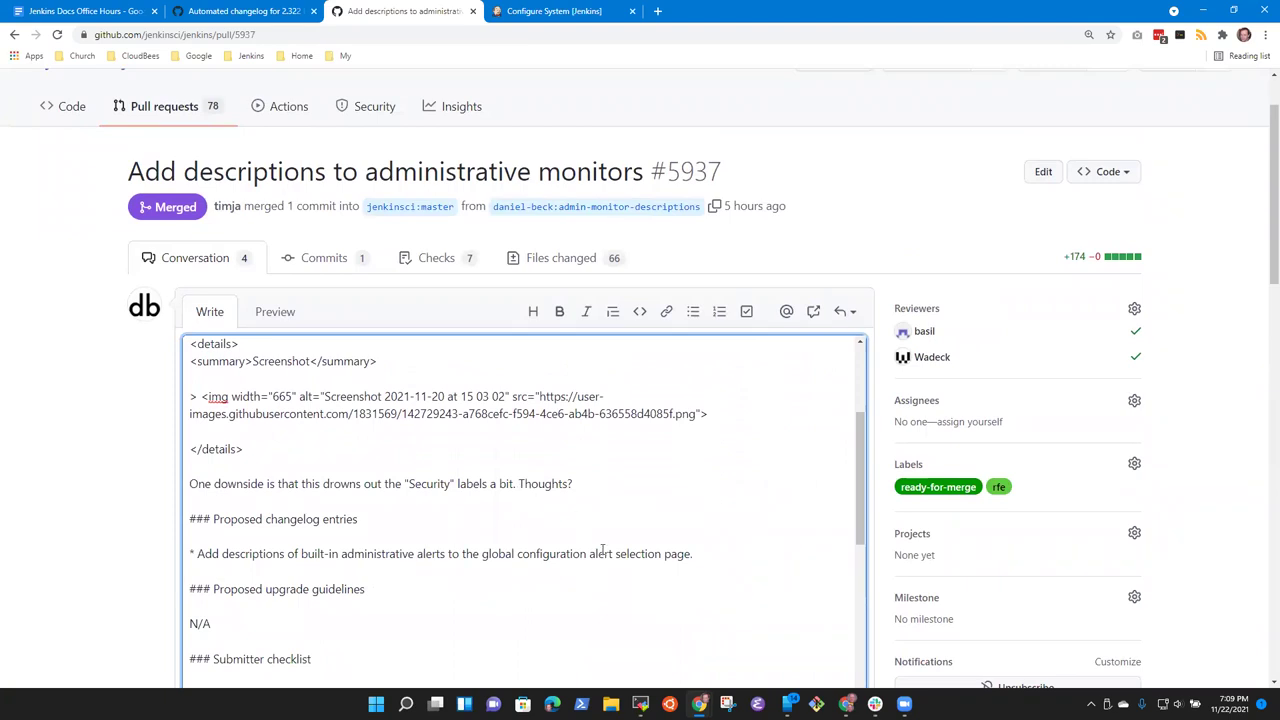
{"action": "scroll", "coordinate": [602, 548], "scroll_direction": "down", "scroll_amount": 3}
{"action": "scroll", "coordinate": [1029, 323], "scroll_direction": "down", "scroll_amount": 1}
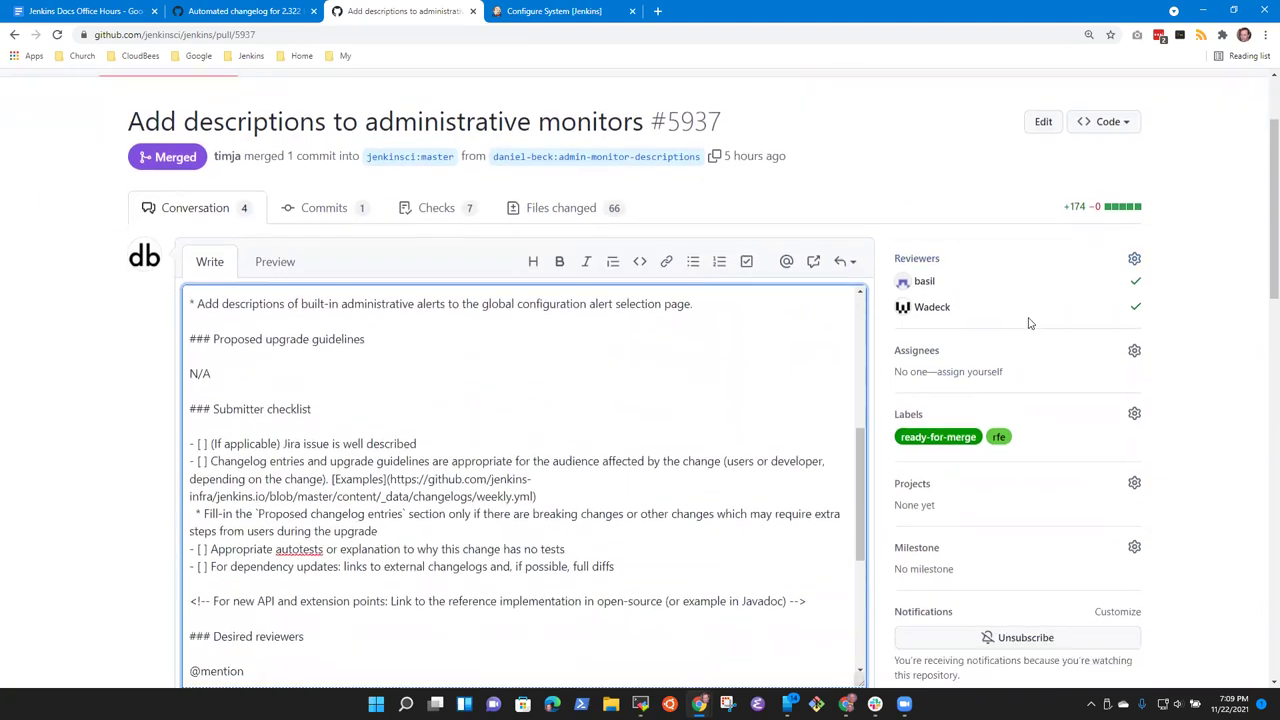
{"action": "scroll", "coordinate": [1029, 323], "scroll_direction": "down", "scroll_amount": 2}
{"action": "left_click", "coordinate": [793, 530]}
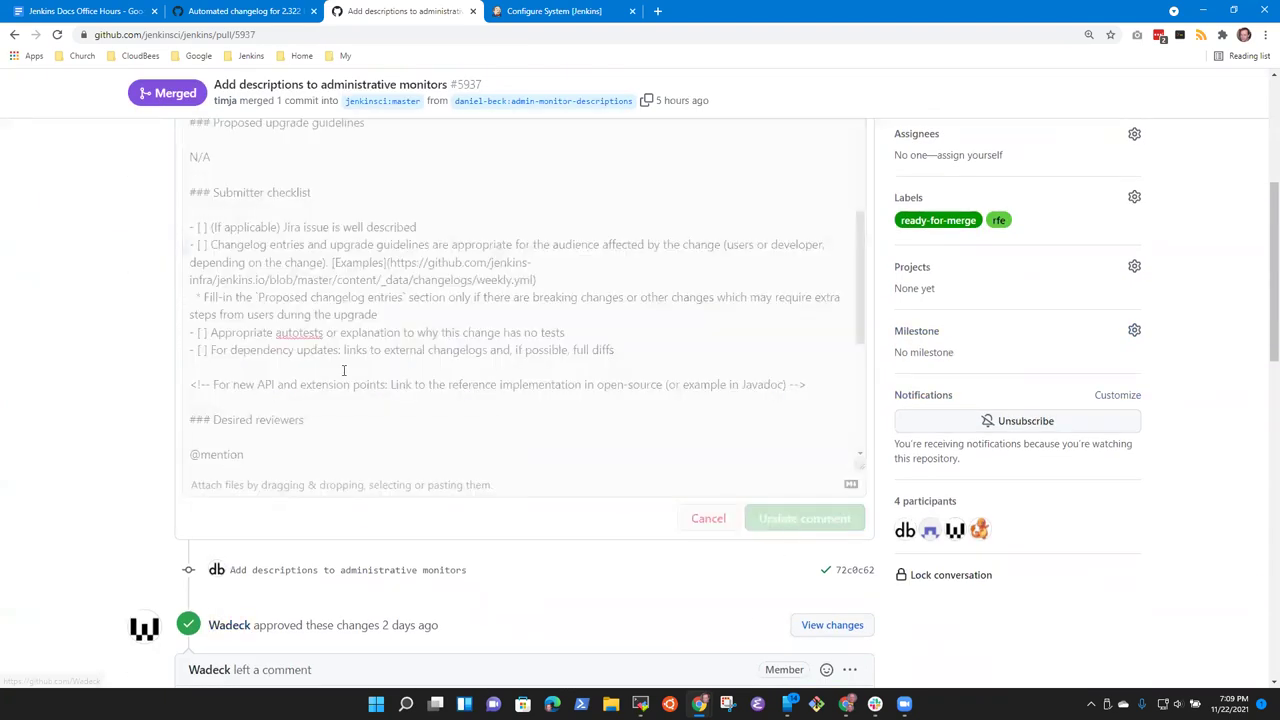
Step: Check the 5937 and 5925 ('Use new style for more tables') entries in the 2.322 weekly.yml diff
{"action": "scroll", "coordinate": [588, 478], "scroll_direction": "up", "scroll_amount": 5}
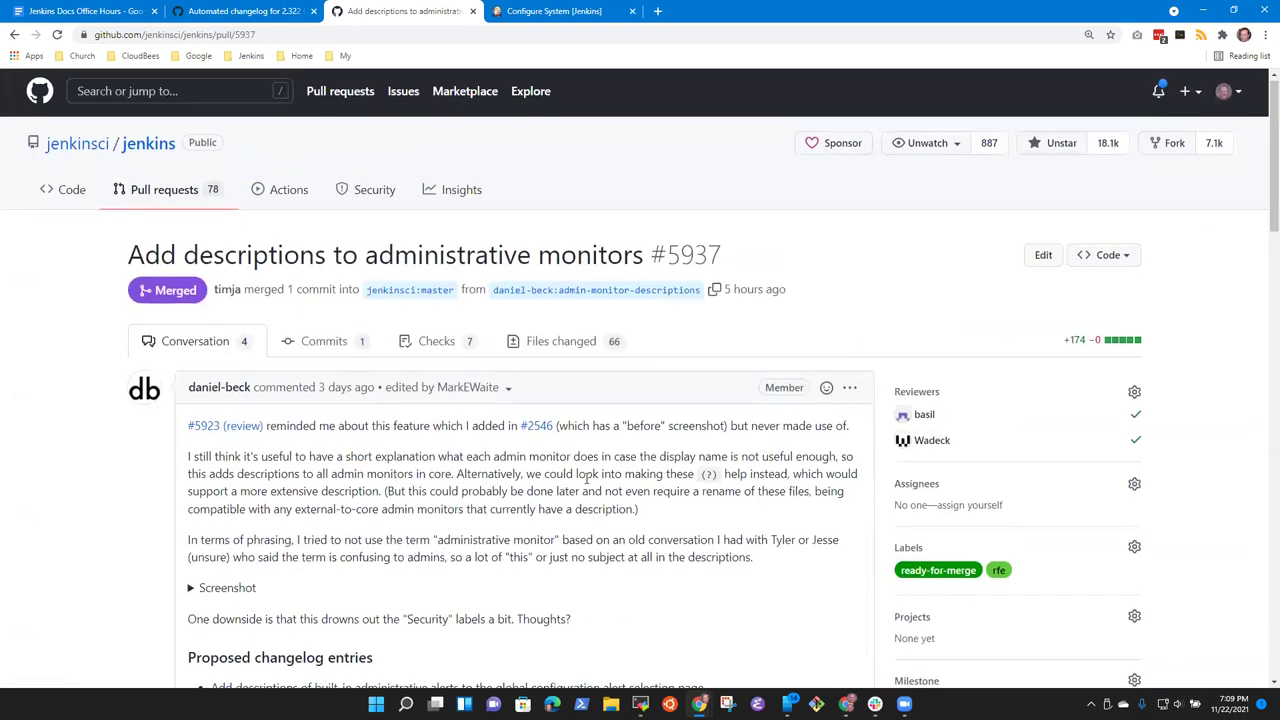
{"action": "scroll", "coordinate": [588, 478], "scroll_direction": "down", "scroll_amount": 2}
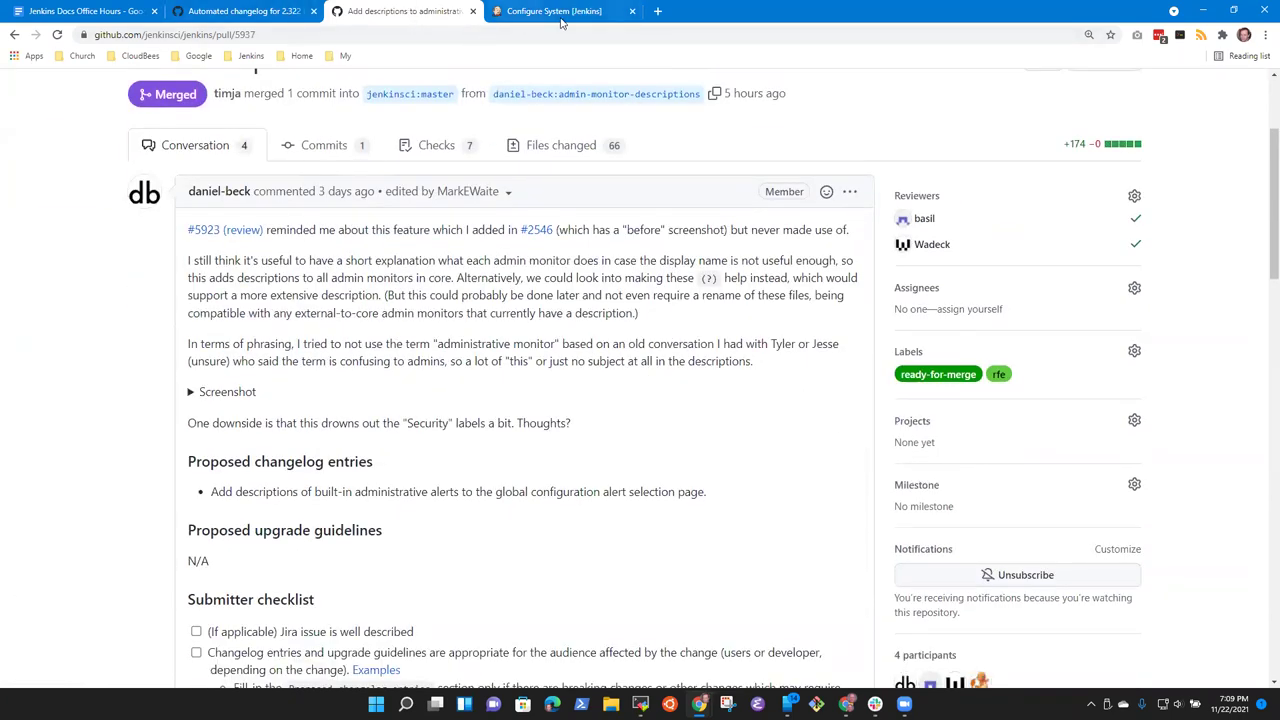
{"action": "left_click", "coordinate": [245, 11]}
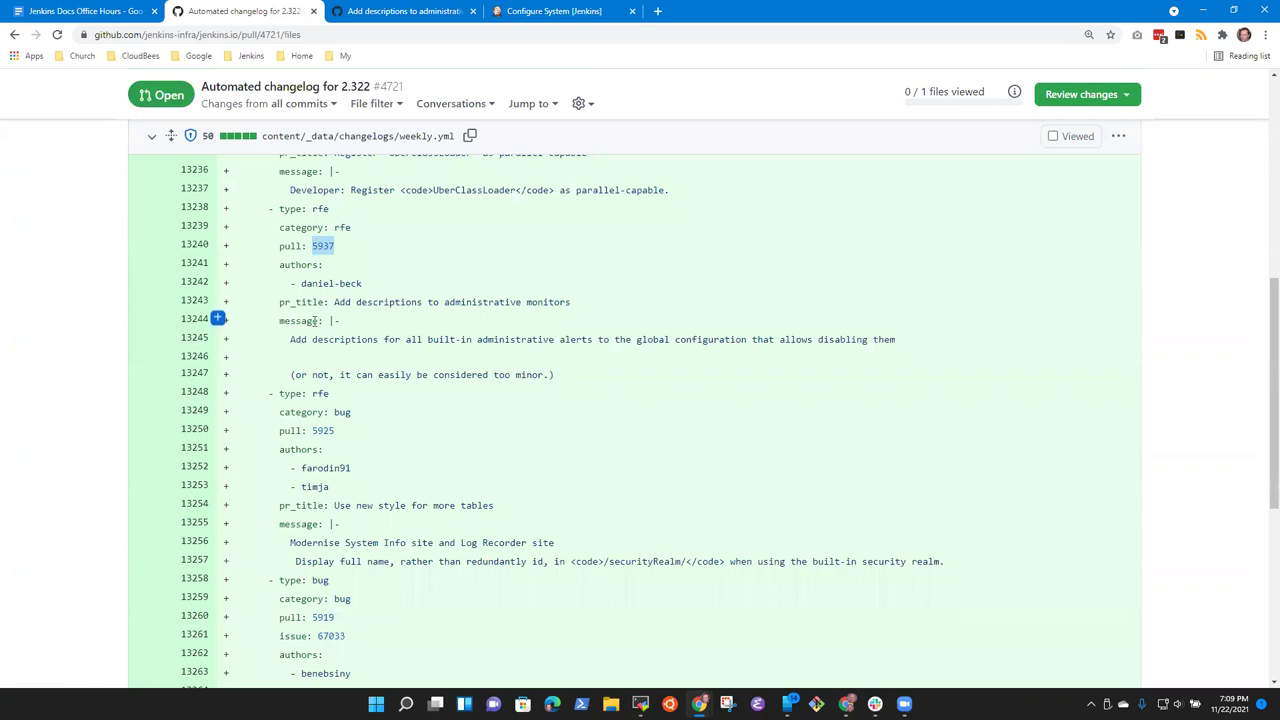
{"action": "left_click_drag", "start_coordinate": [280, 322], "coordinate": [483, 326]}
{"action": "left_click", "coordinate": [483, 326]}
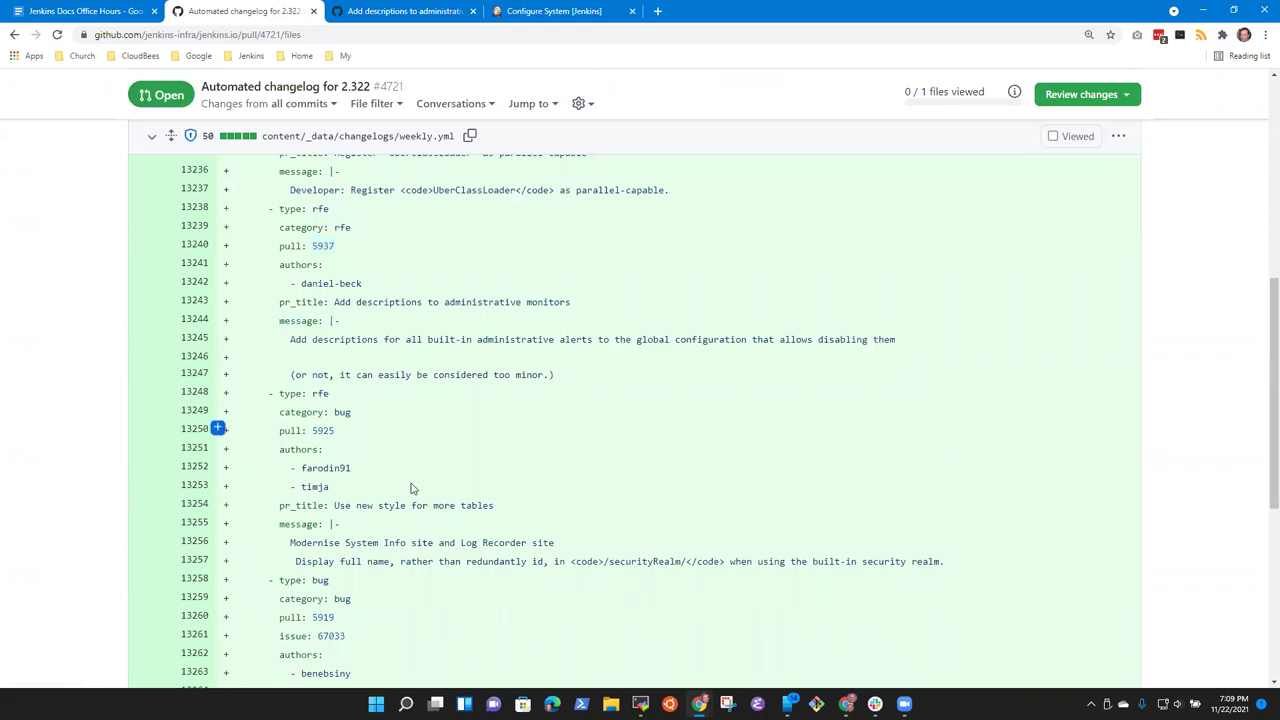
{"action": "scroll", "coordinate": [390, 470], "scroll_direction": "down", "scroll_amount": 2}
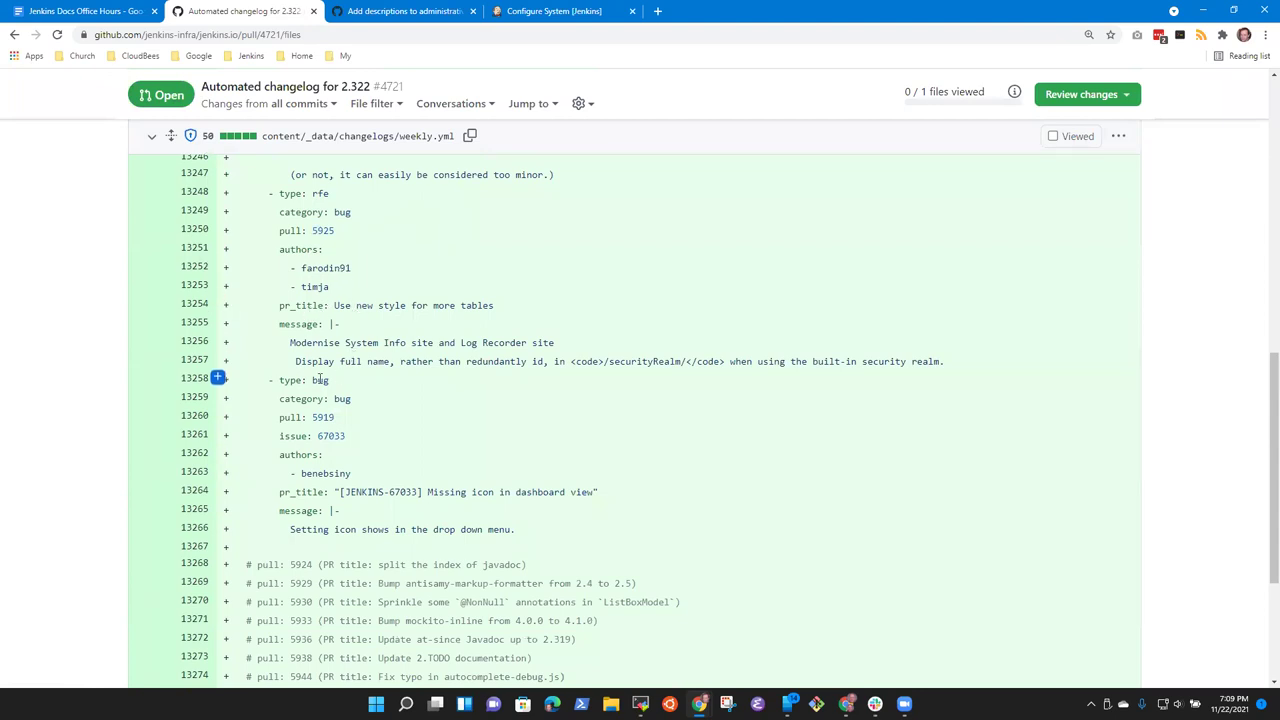
{"action": "left_click_drag", "start_coordinate": [334, 305], "coordinate": [524, 314]}
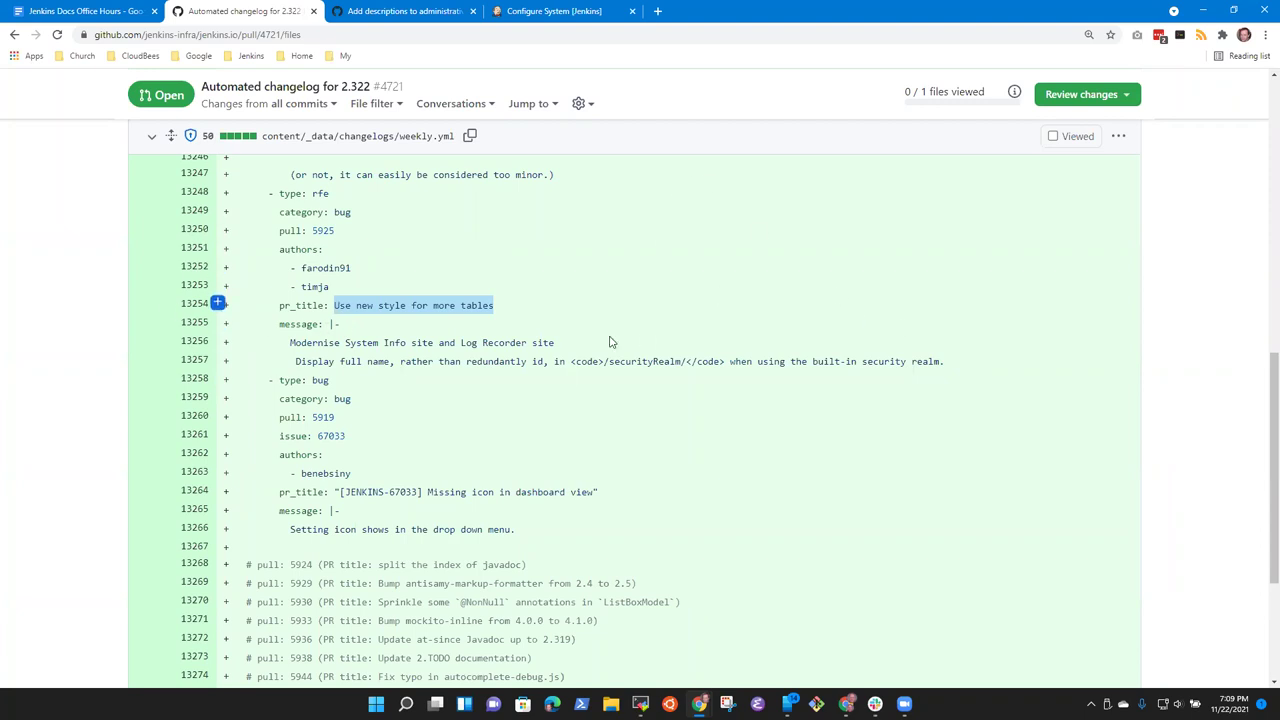
{"action": "scroll", "coordinate": [597, 401], "scroll_direction": "up", "scroll_amount": 1}
{"action": "scroll", "coordinate": [540, 372], "scroll_direction": "down", "scroll_amount": 1}
{"action": "double_click", "coordinate": [320, 230]}
{"action": "key", "text": "ctrl+c"}
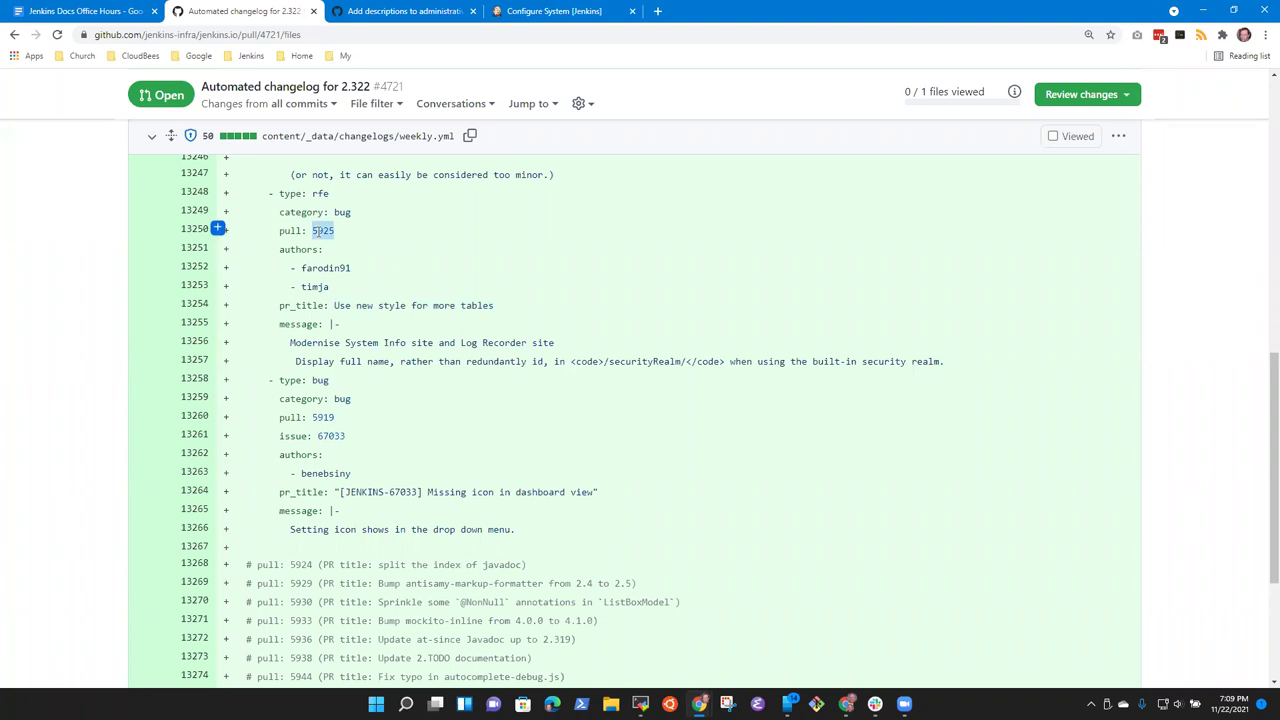
{"action": "left_click", "coordinate": [440, 12]}
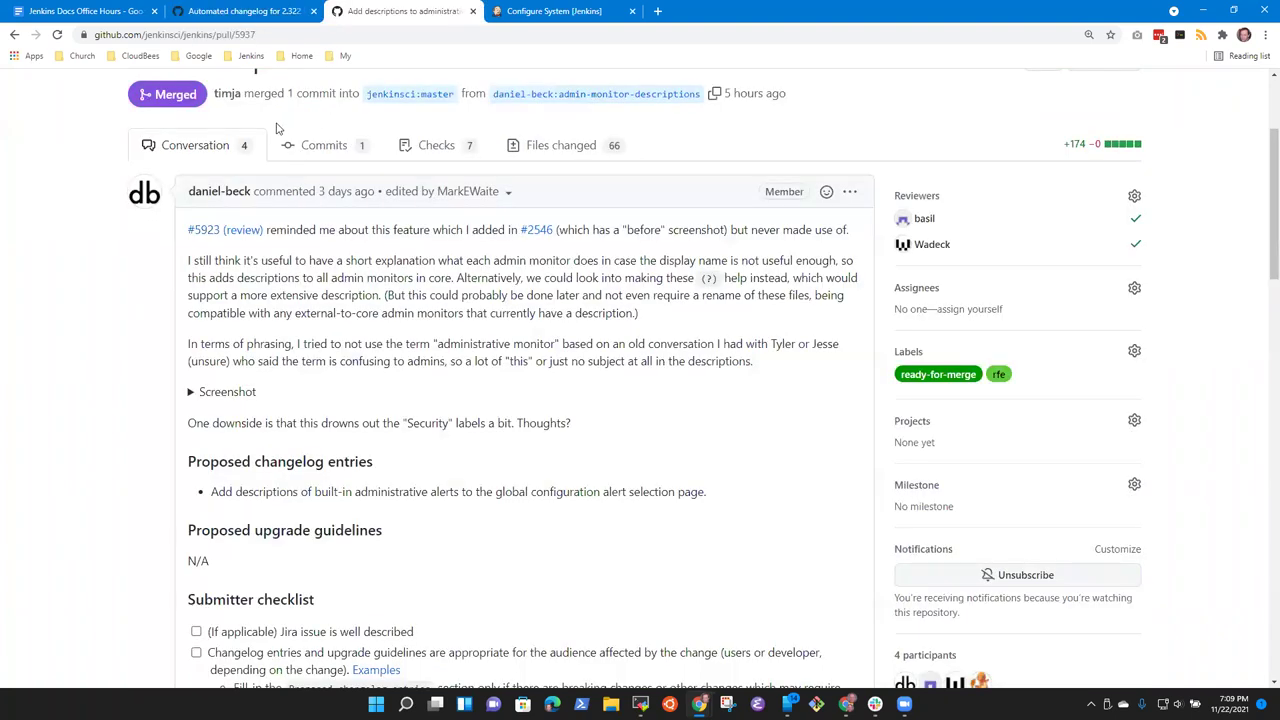
Step: Load pull request 5925 in place of 5937 by editing the page address
{"action": "left_click", "coordinate": [297, 35]}
{"action": "double_click", "coordinate": [275, 35]}
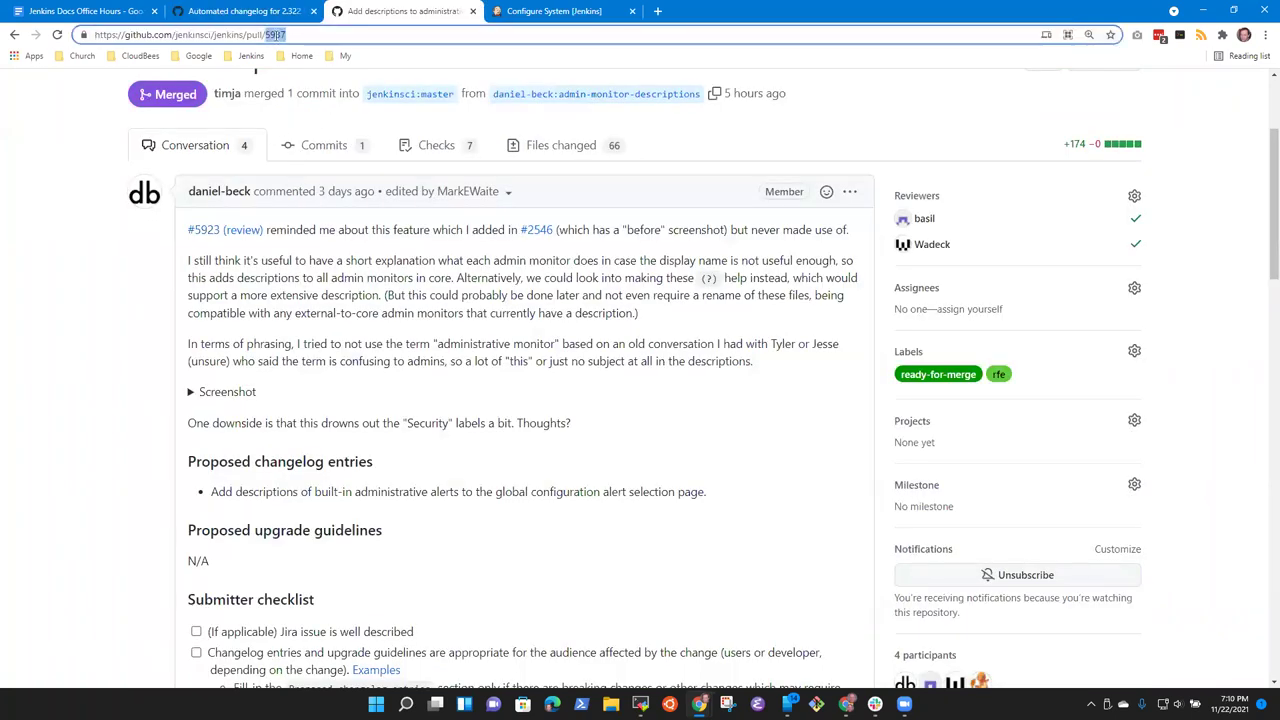
{"action": "key", "text": "ctrl+v"}
{"action": "key", "text": "Return"}
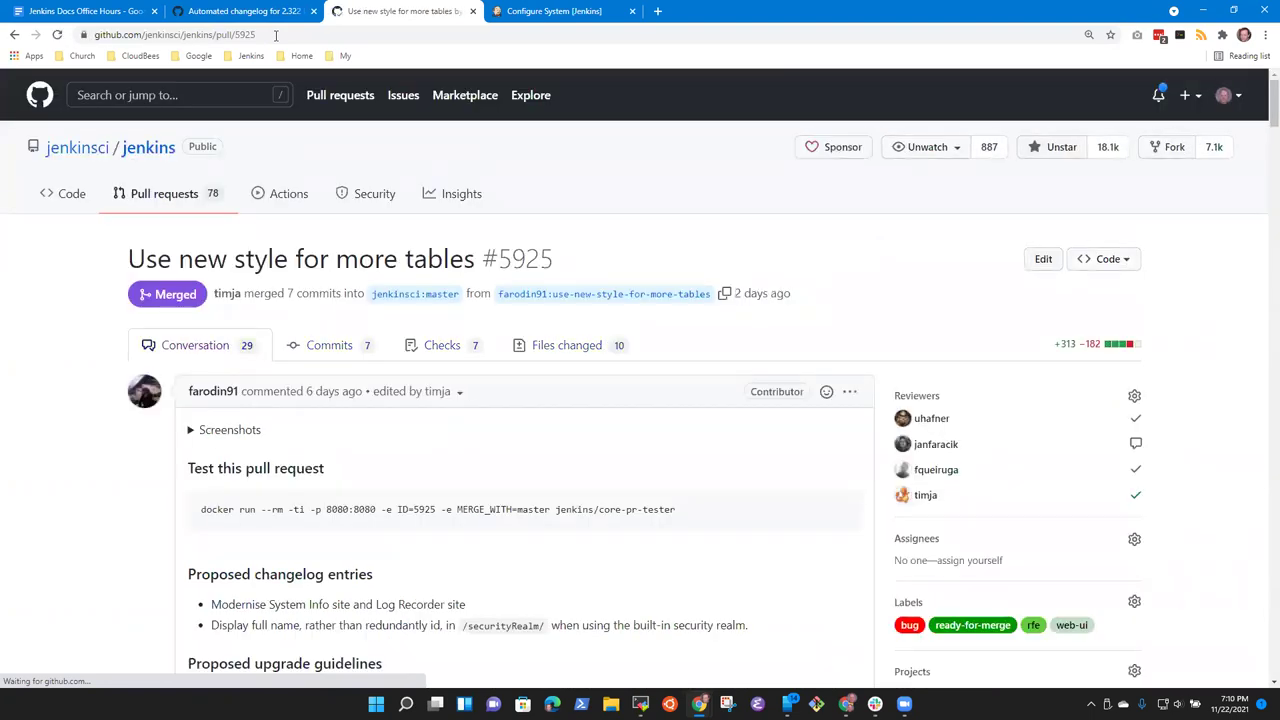
Step: Expand the description's Screenshots section and open the full-size Log Recorders screenshot
{"action": "scroll", "coordinate": [262, 305], "scroll_direction": "down", "scroll_amount": 2}
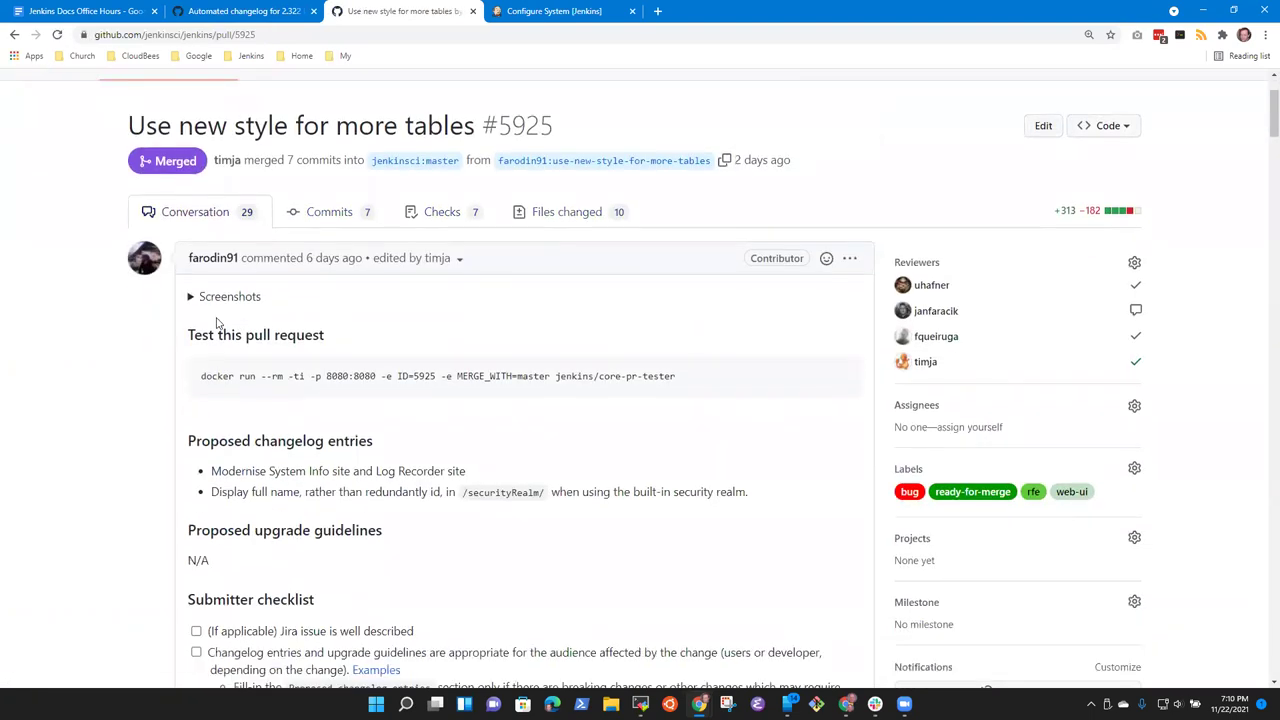
{"action": "left_click", "coordinate": [192, 302]}
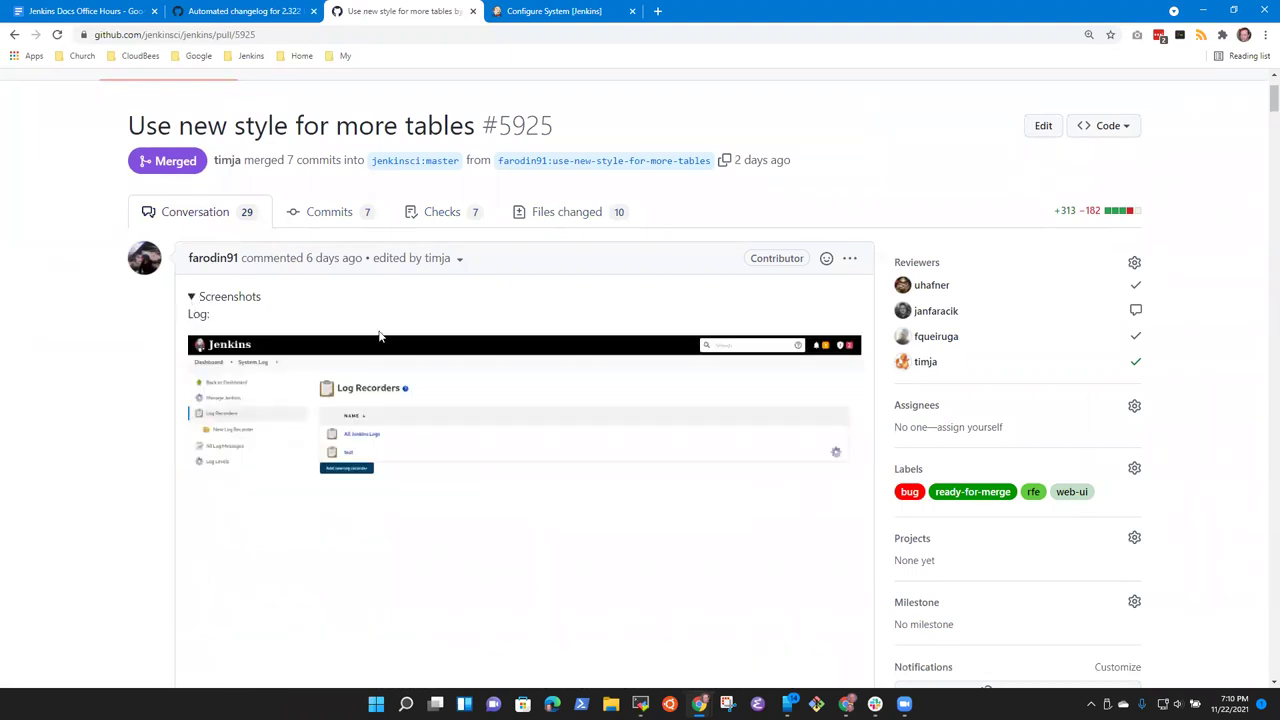
{"action": "scroll", "coordinate": [380, 335], "scroll_direction": "down", "scroll_amount": 2}
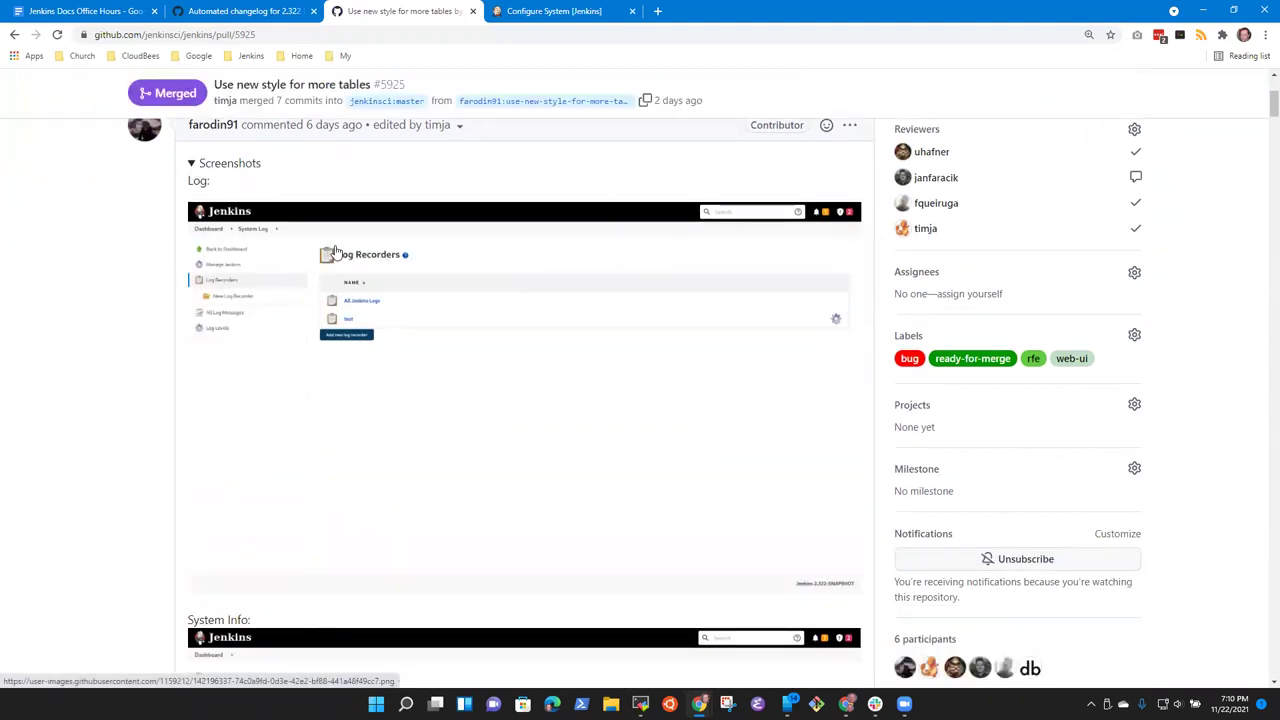
{"action": "scroll", "coordinate": [397, 354], "scroll_direction": "down", "scroll_amount": 5}
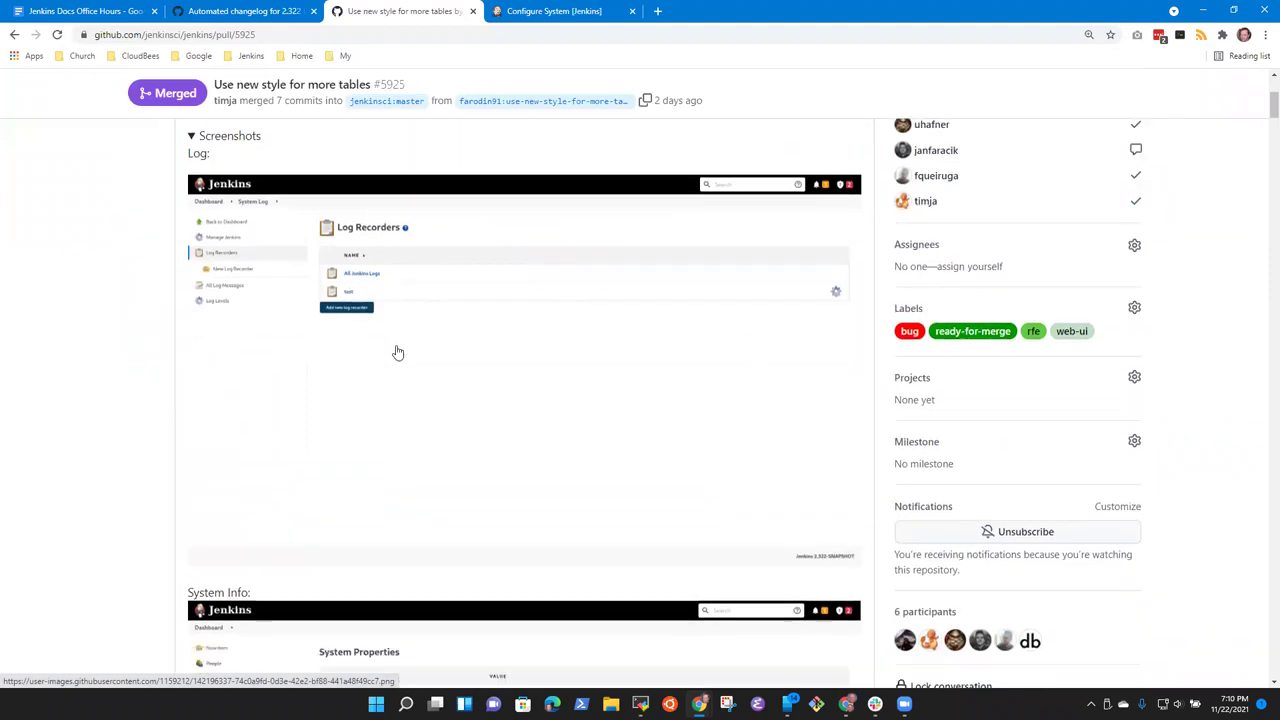
{"action": "scroll", "coordinate": [417, 354], "scroll_direction": "up", "scroll_amount": 2}
{"action": "scroll", "coordinate": [384, 355], "scroll_direction": "up", "scroll_amount": 2}
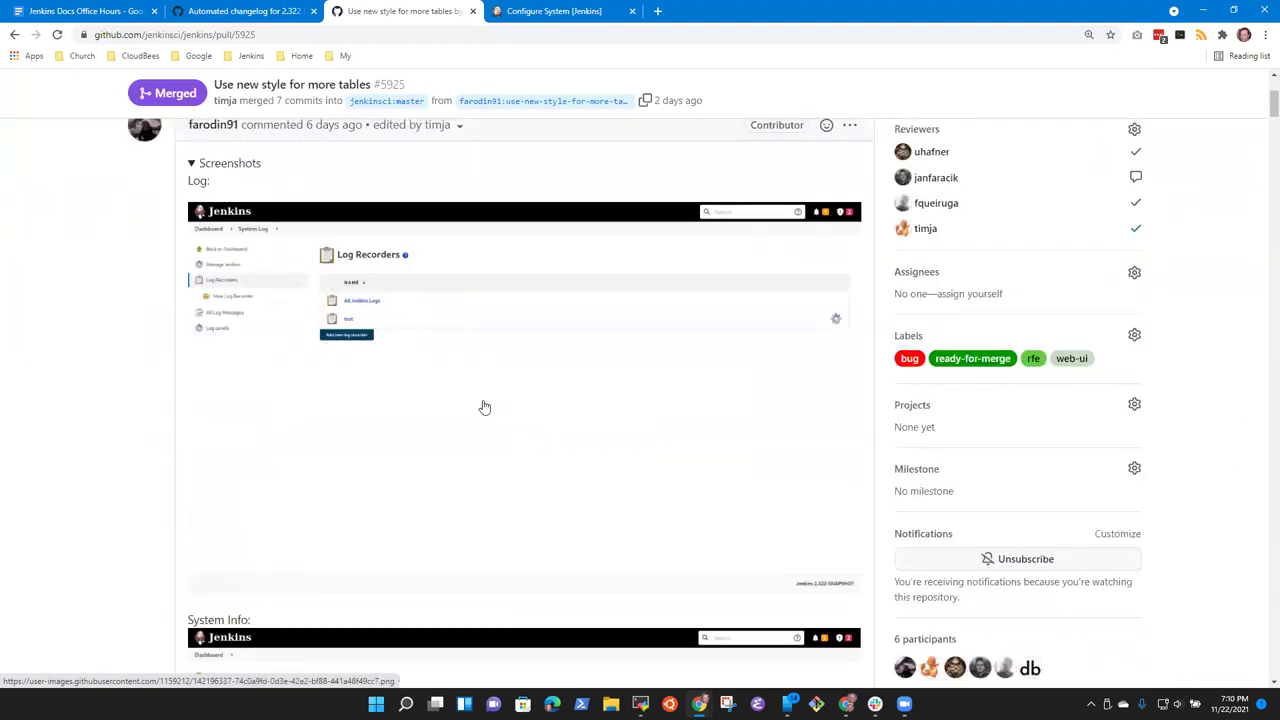
{"action": "left_click", "coordinate": [383, 308]}
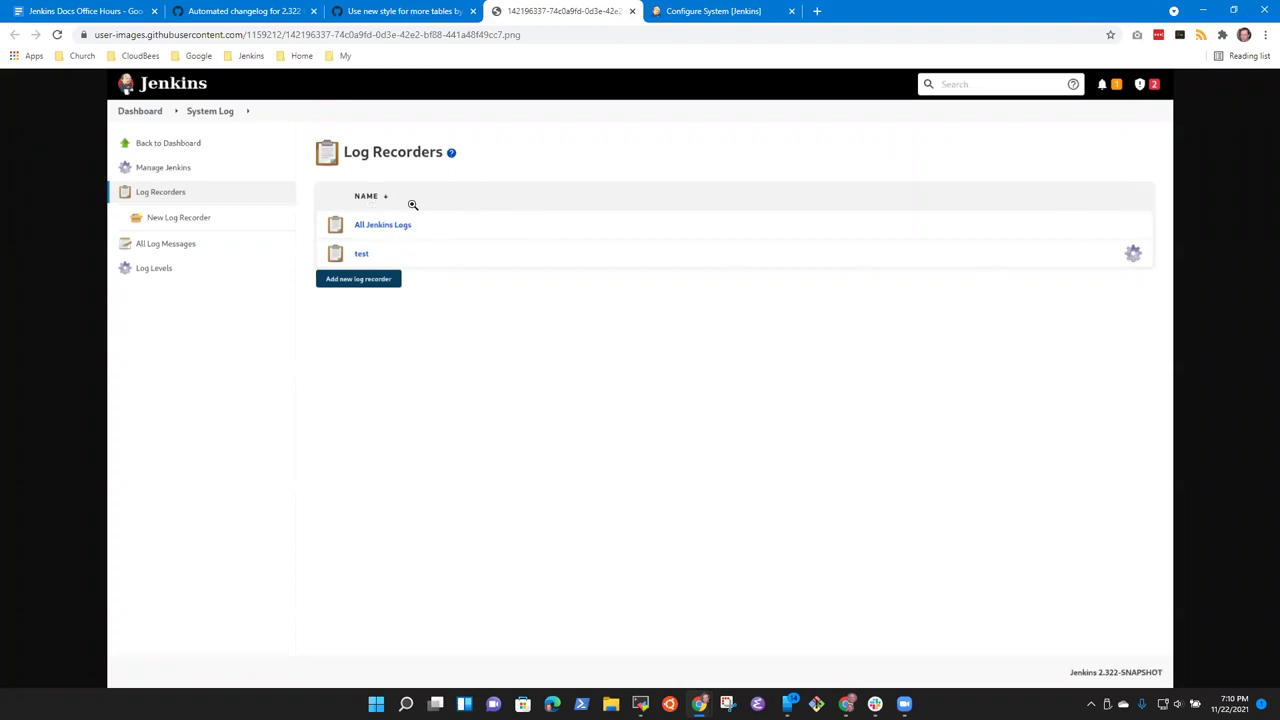
Step: Leave the unsaved Jenkins Configure System page and open Manage Jenkins > System Log
{"action": "left_click", "coordinate": [722, 12]}
{"action": "left_click", "coordinate": [40, 84]}
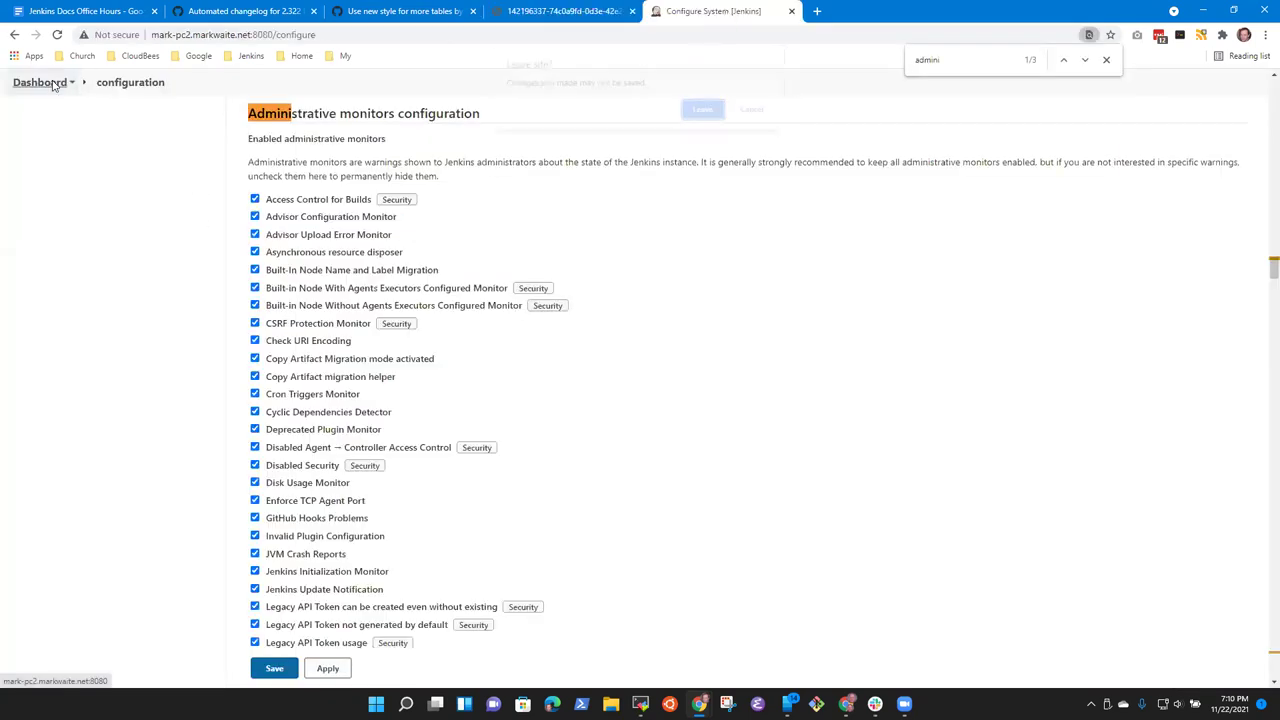
{"action": "left_click", "coordinate": [705, 110]}
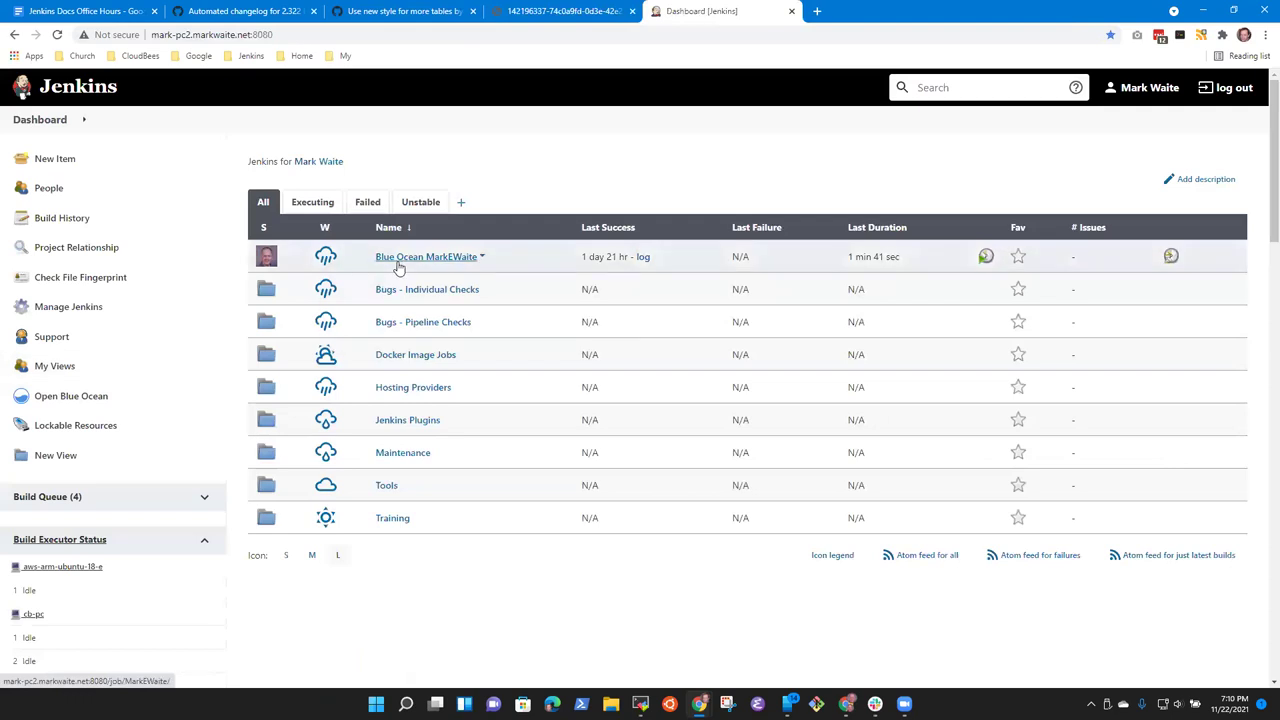
{"action": "left_click", "coordinate": [110, 306]}
{"action": "scroll", "coordinate": [846, 534], "scroll_direction": "down", "scroll_amount": 5}
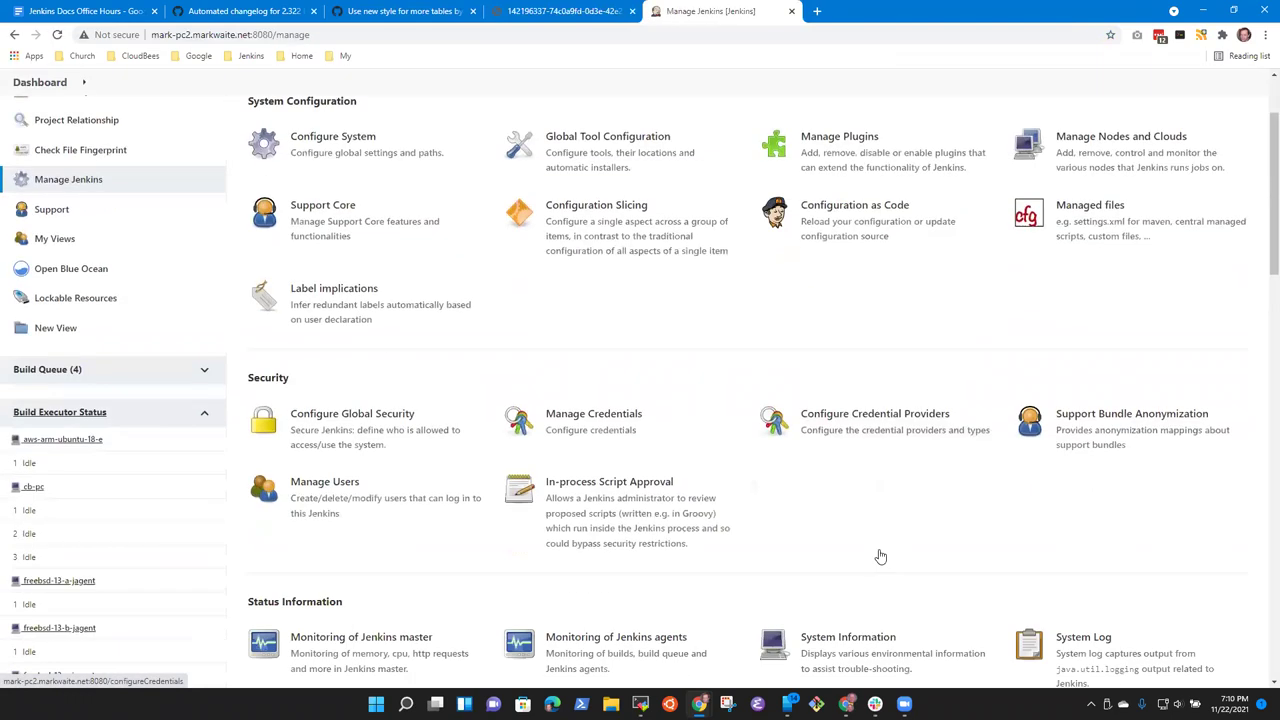
{"action": "left_click", "coordinate": [1101, 316]}
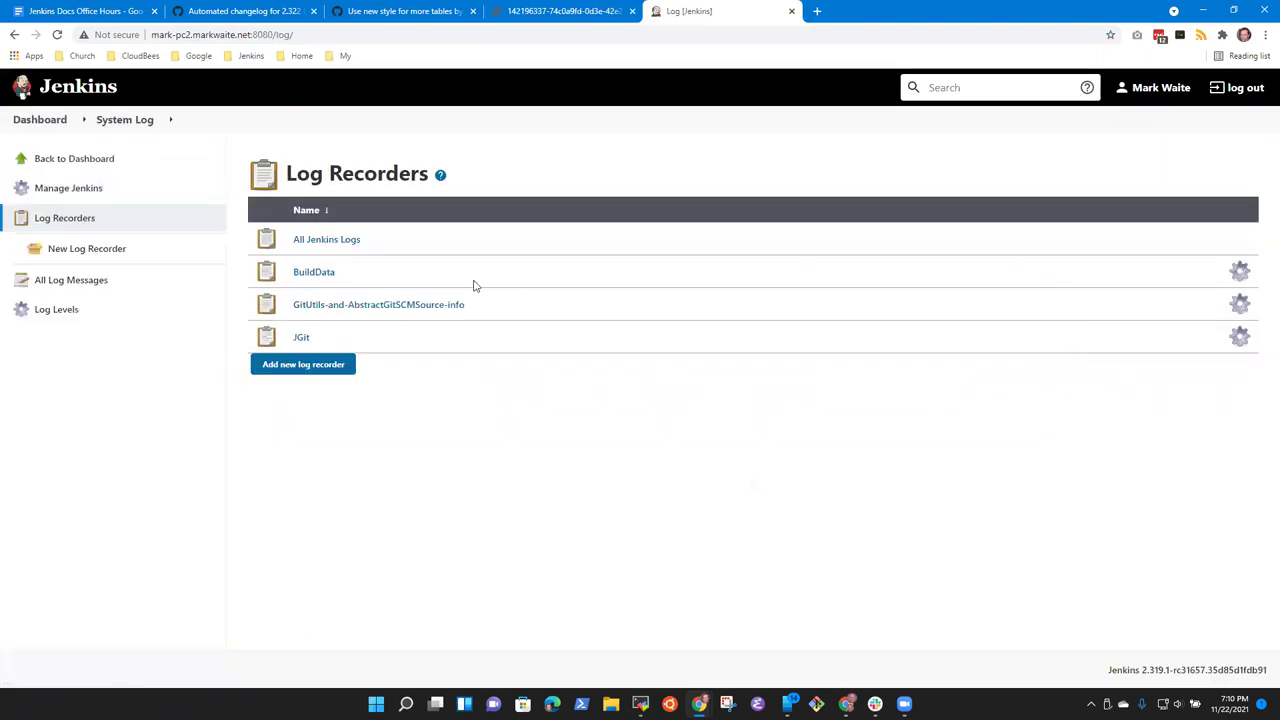
Step: Compare the live Log Recorders page with the screenshot, then return to PR #5925
{"action": "left_click", "coordinate": [704, 12]}
{"action": "left_click", "coordinate": [565, 11]}
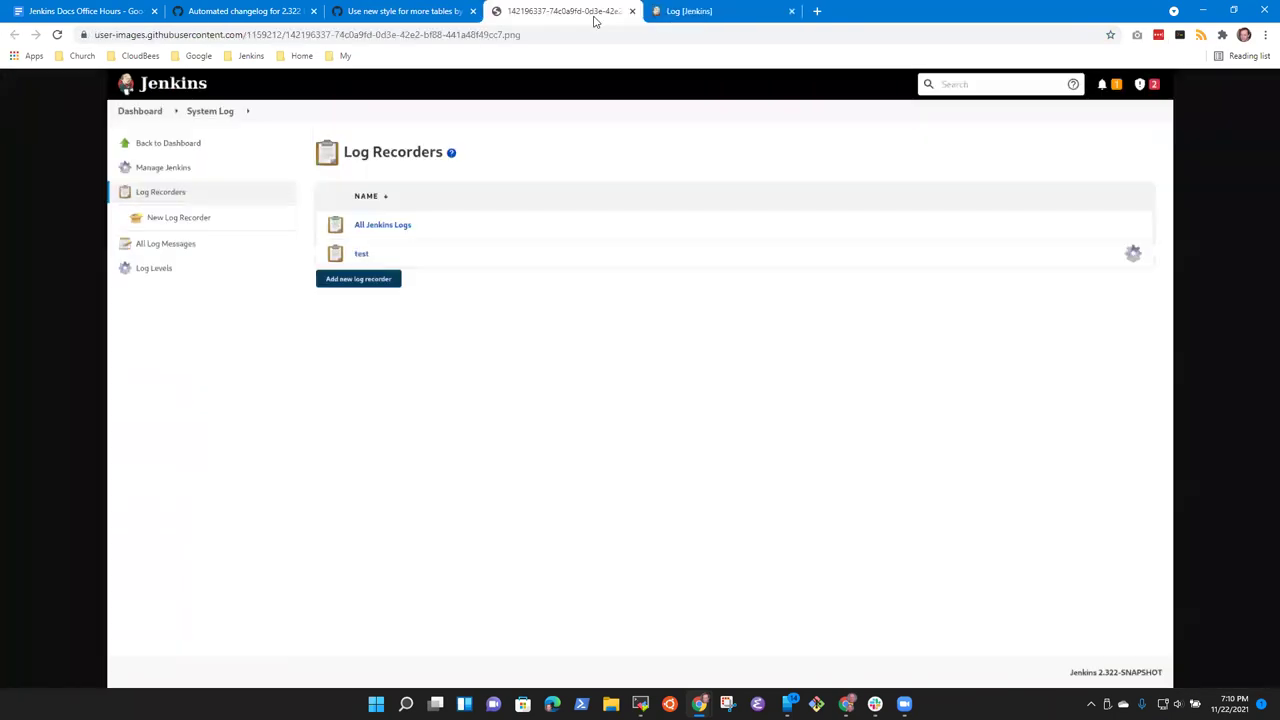
{"action": "left_click", "coordinate": [695, 14]}
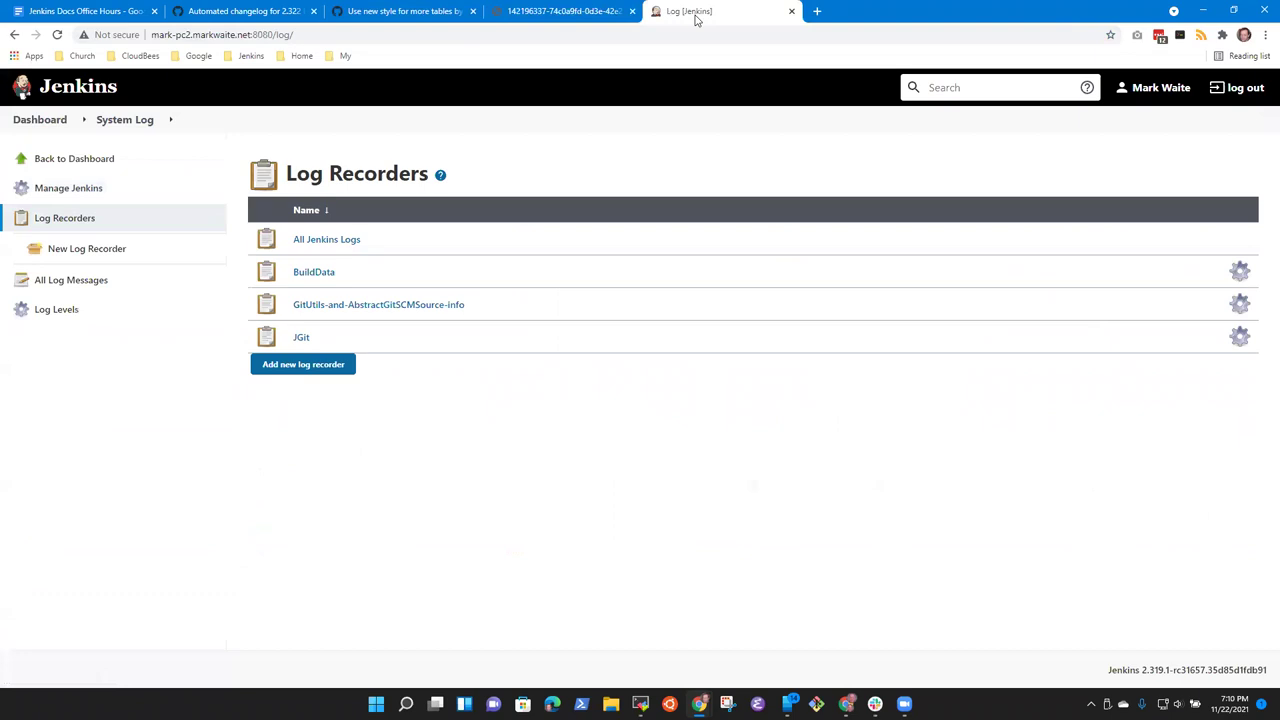
{"action": "left_click", "coordinate": [600, 11]}
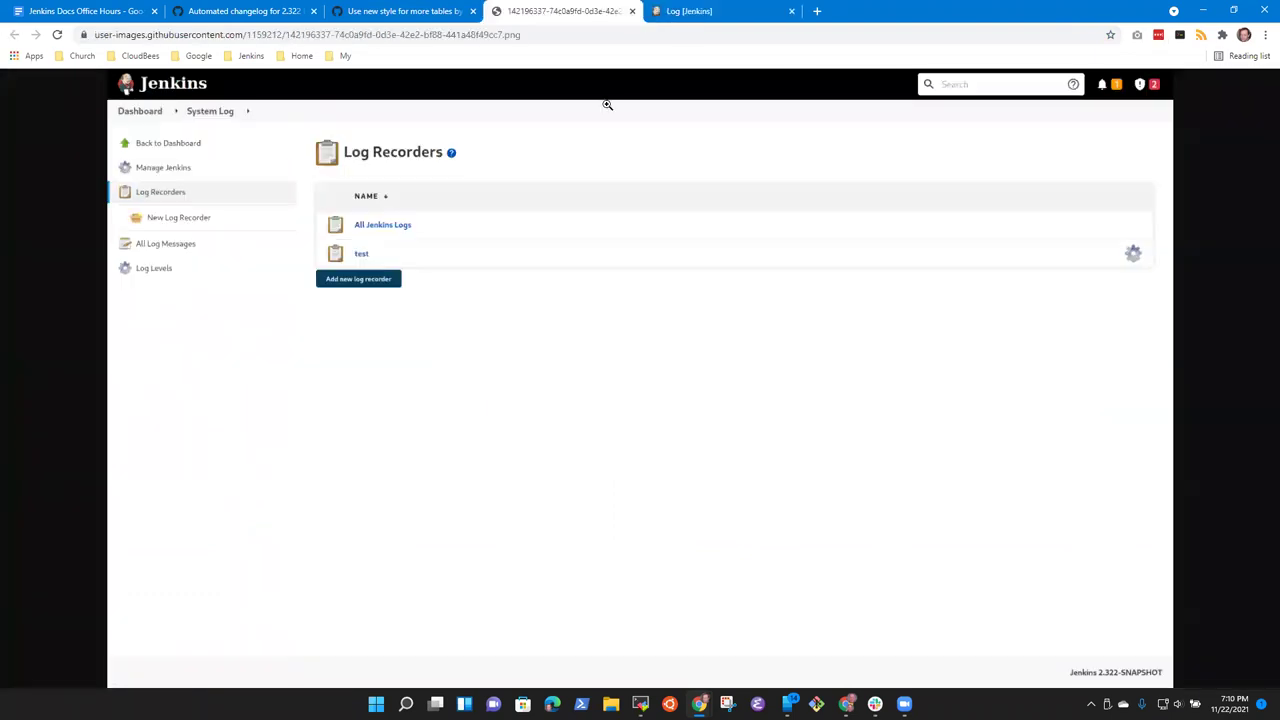
{"action": "left_click", "coordinate": [706, 21]}
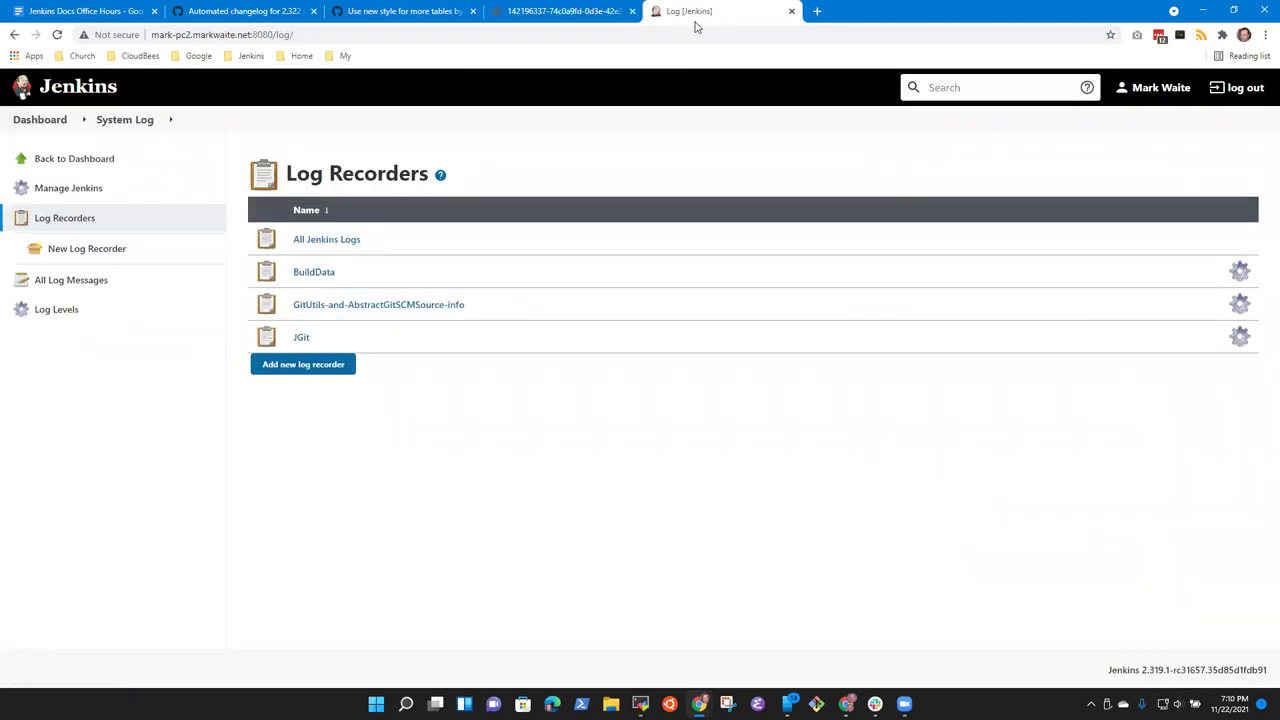
{"action": "left_click", "coordinate": [588, 11]}
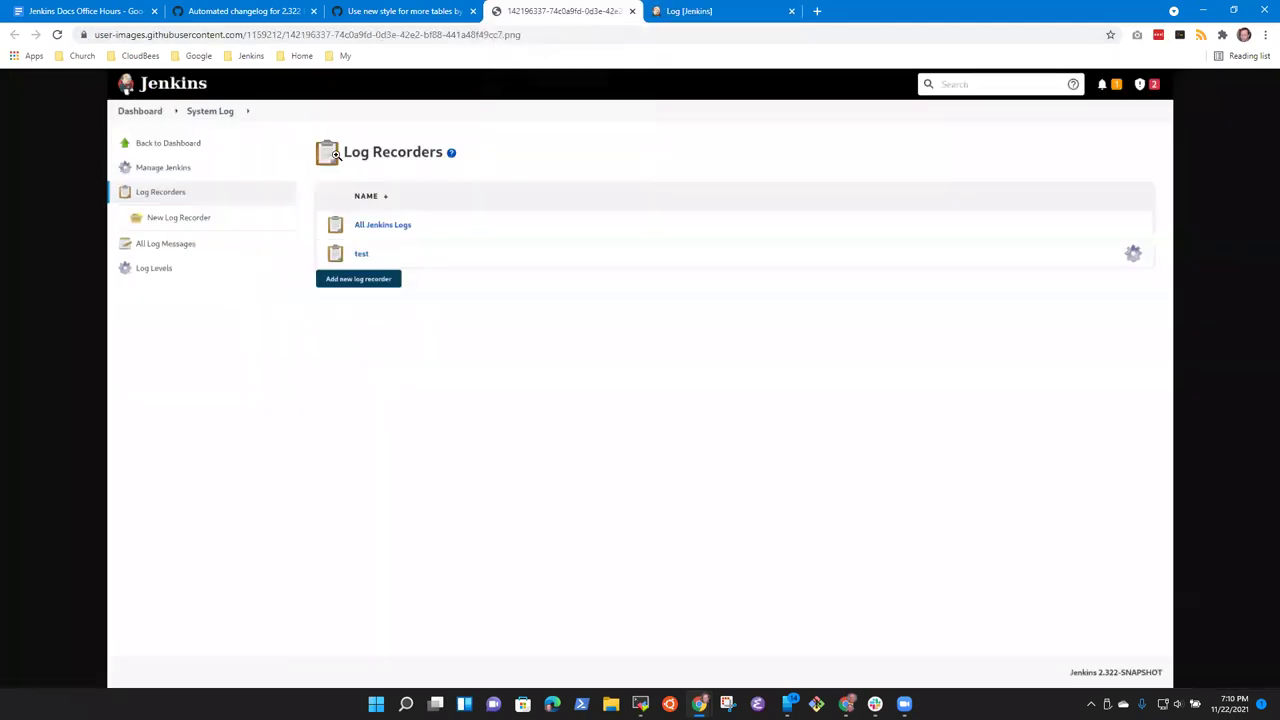
{"action": "left_click", "coordinate": [700, 12]}
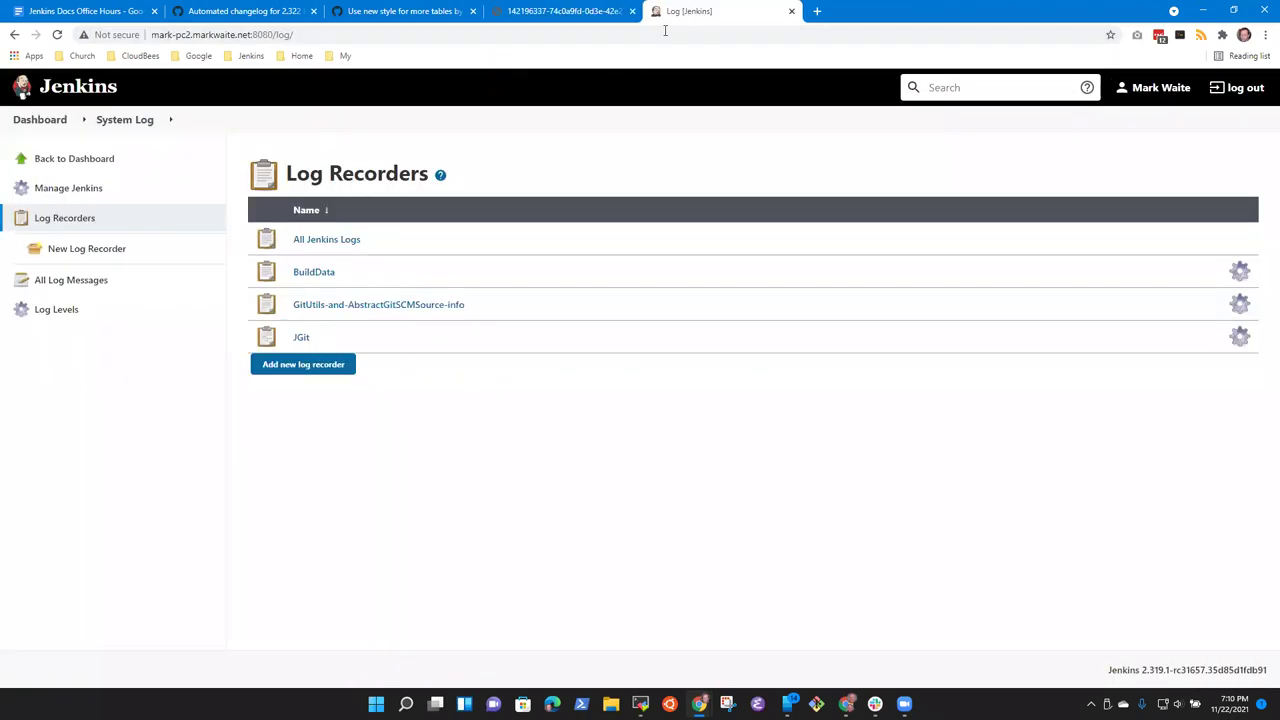
{"action": "left_click", "coordinate": [600, 11]}
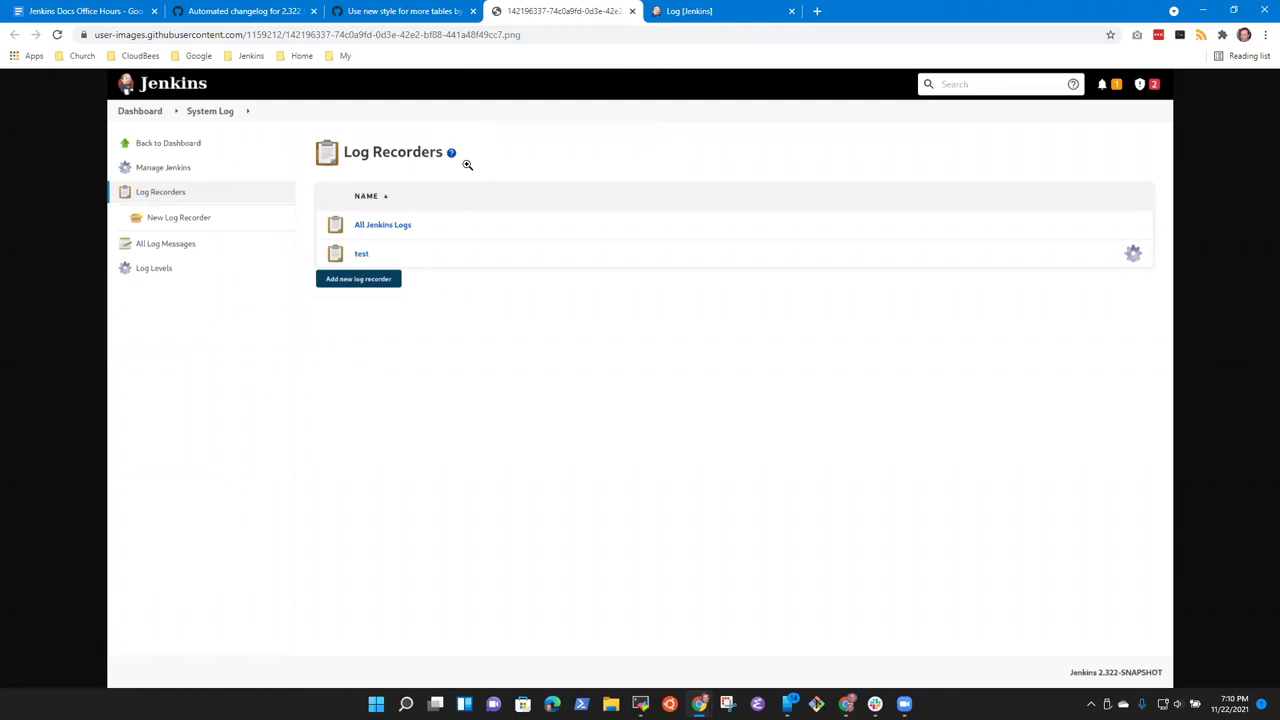
{"action": "left_click", "coordinate": [406, 11]}
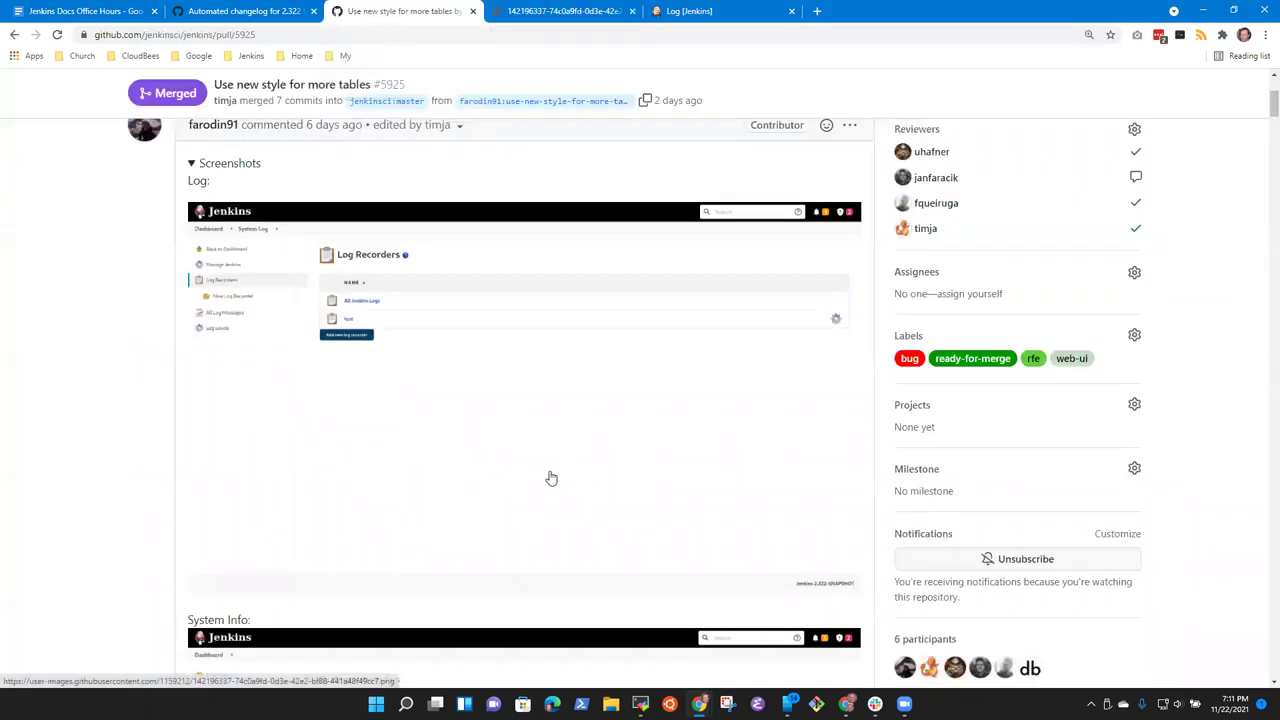
Step: Collapse the Screenshots section of the PR #5925 description
{"action": "scroll", "coordinate": [551, 477], "scroll_direction": "down", "scroll_amount": 2}
{"action": "scroll", "coordinate": [534, 366], "scroll_direction": "up", "scroll_amount": 3}
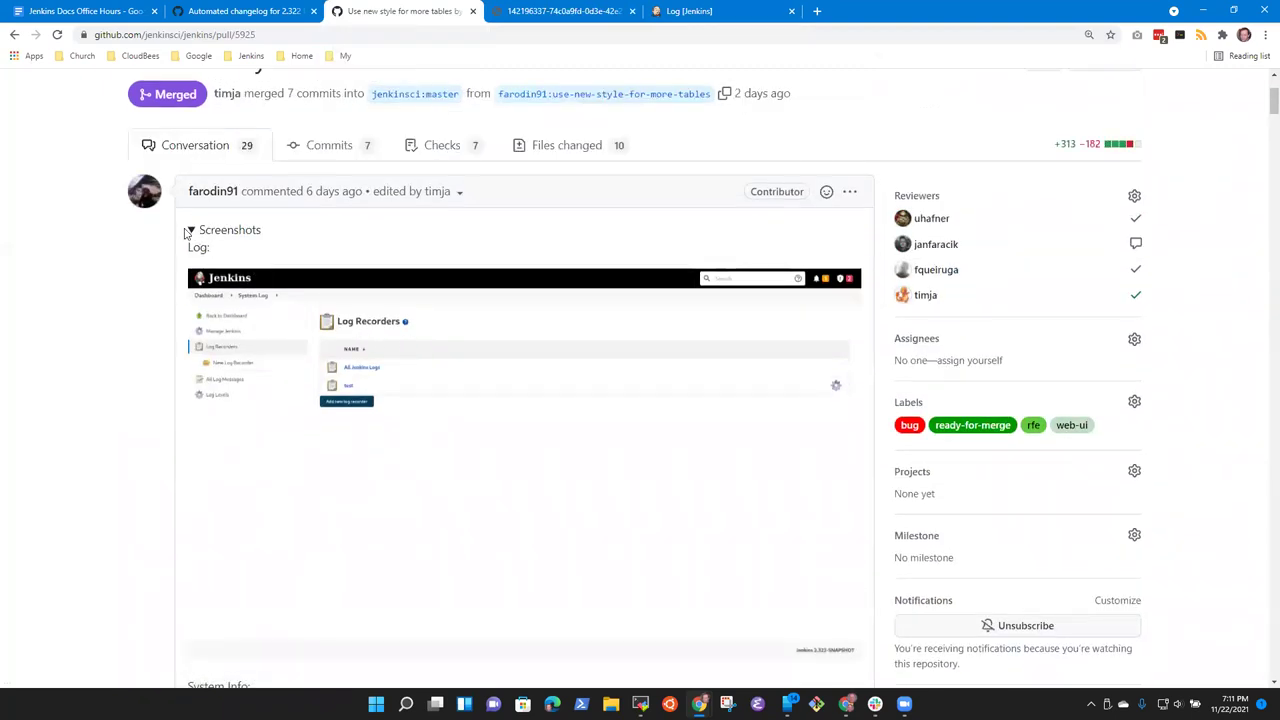
{"action": "left_click", "coordinate": [199, 234]}
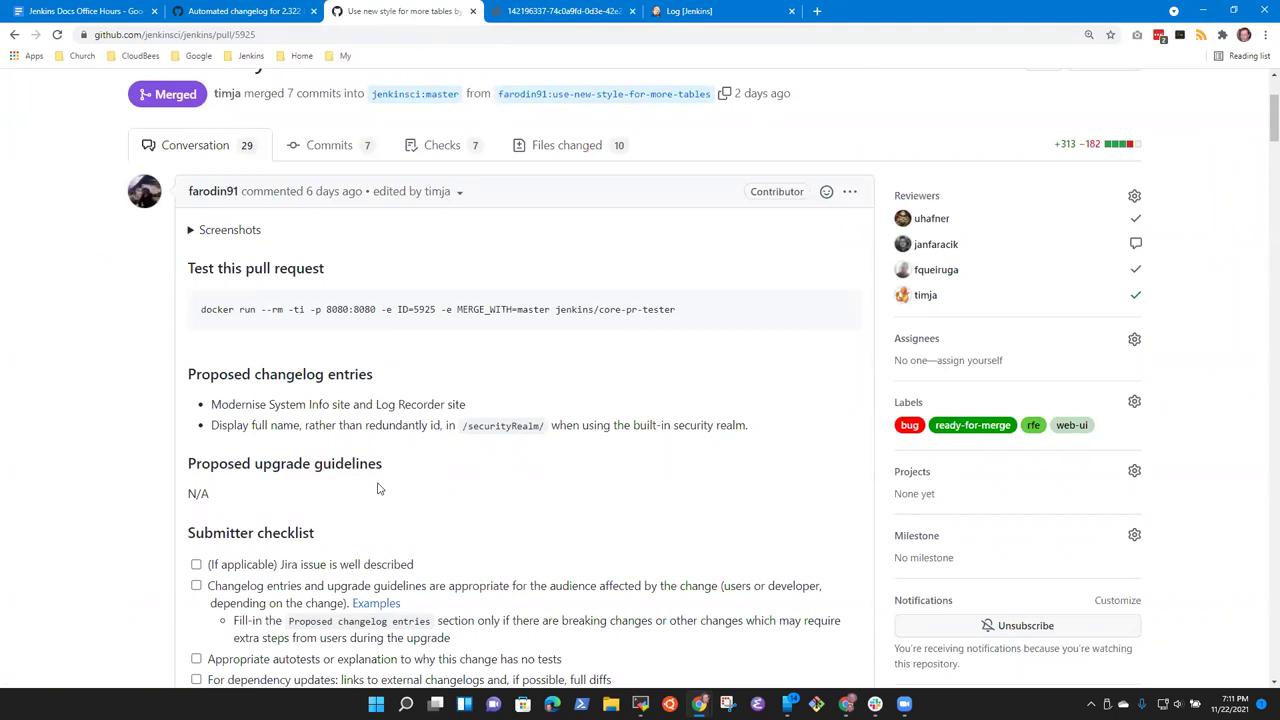
{"action": "left_click", "coordinate": [582, 10]}
{"action": "left_click", "coordinate": [410, 12]}
Step: Edit the PR description and move through the markdown to the template comment
{"action": "left_click", "coordinate": [851, 192]}
{"action": "left_click", "coordinate": [765, 293]}
{"action": "left_click", "coordinate": [270, 384]}
{"action": "key", "text": "ctrl+shift+Home"}
{"action": "key", "text": "Left"}
{"action": "key", "text": "Down"}
{"action": "key", "text": "Down"}
{"action": "key", "text": "Down"}
{"action": "key", "text": "Down"}
{"action": "key", "text": "Down"}
{"action": "key", "text": "Down"}
{"action": "key", "text": "Down"}
{"action": "key", "text": "Down"}
{"action": "key", "text": "Down"}
{"action": "key", "text": "Down"}
{"action": "key", "text": "Down"}
{"action": "key", "text": "Down"}
{"action": "key", "text": "Down"}
{"action": "key", "text": "Down"}
{"action": "key", "text": "Down"}
{"action": "key", "text": "Down"}
{"action": "key", "text": "Down"}
{"action": "key", "text": "Down"}
{"action": "key", "text": "Down"}
{"action": "key", "text": "Down"}
{"action": "key", "text": "Down"}
{"action": "key", "text": "Down"}
{"action": "key", "text": "Down"}
{"action": "key", "text": "Down"}
{"action": "key", "text": "Down"}
{"action": "key", "text": "Down"}
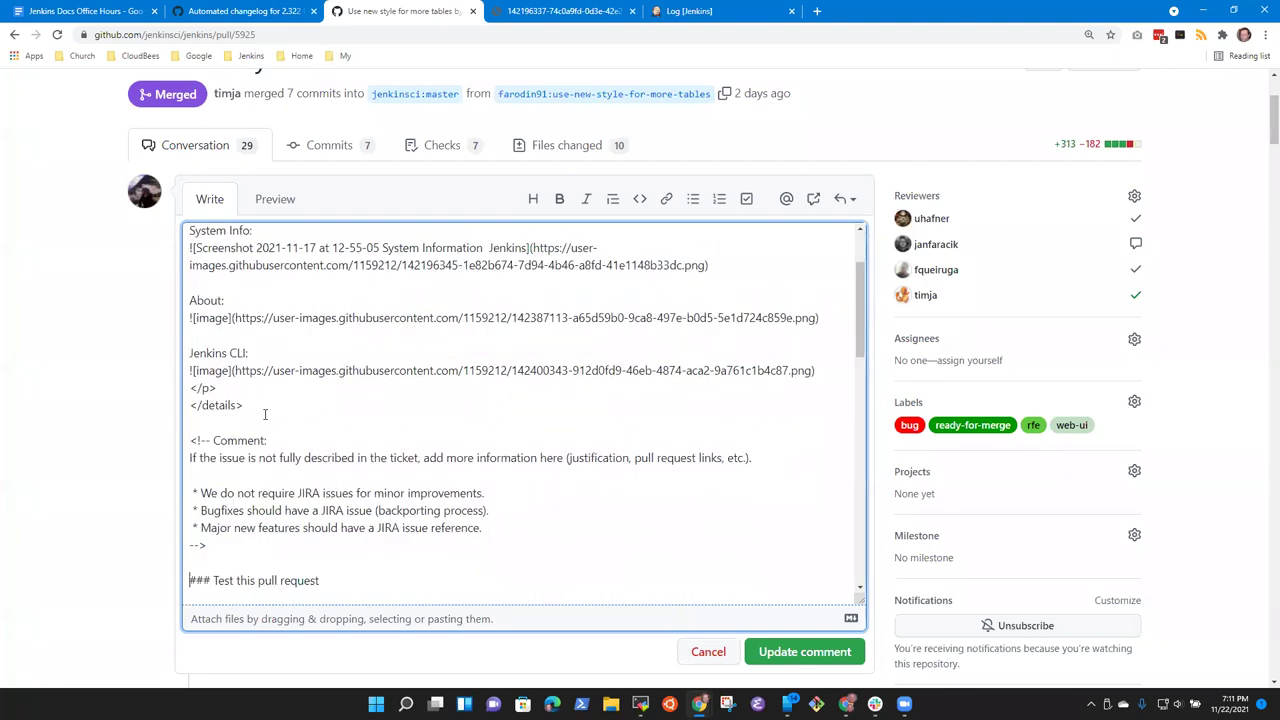
Step: Select and delete the 'If the issue is not fully described' comment block
{"action": "key", "text": "Down"}
{"action": "key", "text": "Down"}
{"action": "key", "text": "Down"}
{"action": "key", "text": "Down"}
{"action": "key", "text": "Down"}
{"action": "key", "text": "Up"}
{"action": "key", "text": "Up"}
{"action": "key", "text": "Up"}
{"action": "key", "text": "Up"}
{"action": "key", "text": "Up"}
{"action": "key", "text": "Up"}
{"action": "key", "text": "Up"}
{"action": "key", "text": "Up"}
{"action": "key", "text": "Up"}
{"action": "key", "text": "Up"}
{"action": "key", "text": "Up"}
{"action": "key", "text": "Up"}
{"action": "key", "text": "Down"}
{"action": "key", "text": "Down"}
{"action": "key", "text": "Down"}
{"action": "key", "text": "Up"}
{"action": "key", "text": "Up"}
{"action": "key", "text": "Up"}
{"action": "key", "text": "Up"}
{"action": "key", "text": "shift+Down"}
{"action": "key", "text": "shift+Down"}
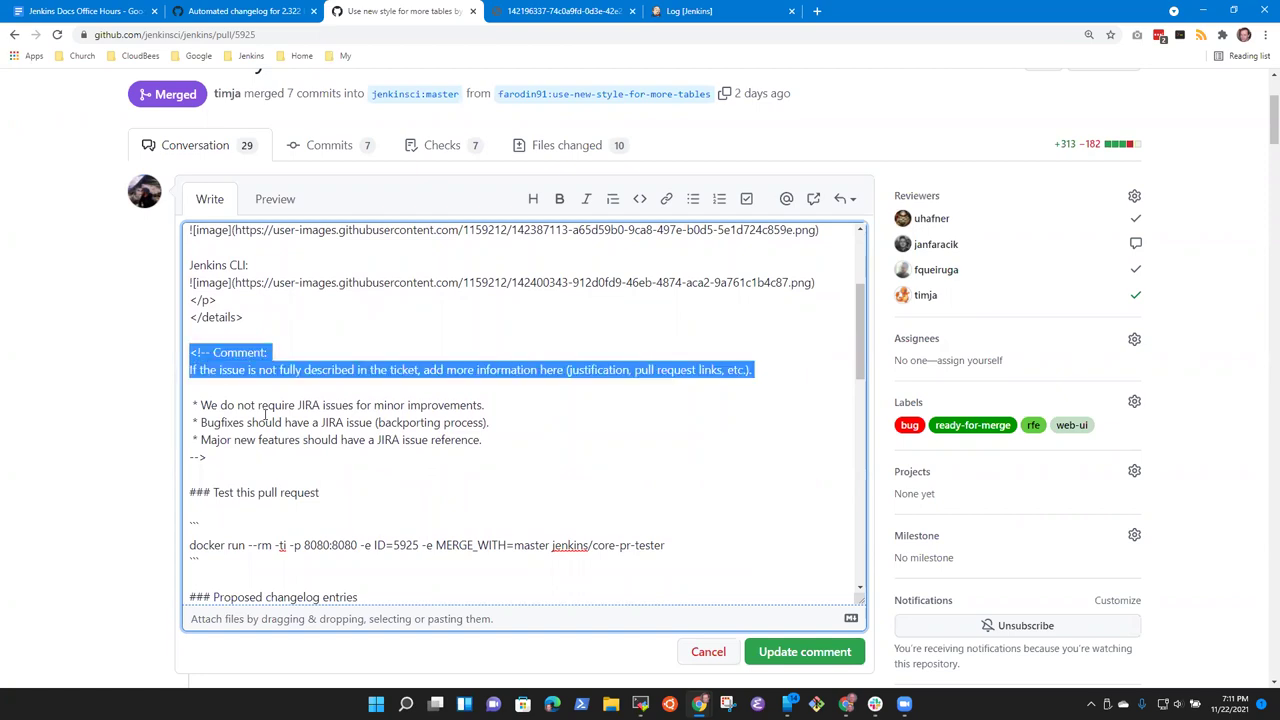
{"action": "key", "text": "shift+Down"}
{"action": "key", "text": "shift+Down"}
{"action": "key", "text": "shift+Down"}
{"action": "key", "text": "shift+Down"}
{"action": "key", "text": "shift+Down"}
{"action": "key", "text": "shift+Down"}
{"action": "key", "text": "Delete"}
Step: Move to the 'Modernise System Info site and Log Recorder site' changelog entry
{"action": "key", "text": "Down"}
{"action": "key", "text": "Down"}
{"action": "key", "text": "Down"}
{"action": "key", "text": "Down"}
{"action": "key", "text": "Down"}
{"action": "key", "text": "Down"}
{"action": "key", "text": "Down"}
{"action": "key", "text": "Down"}
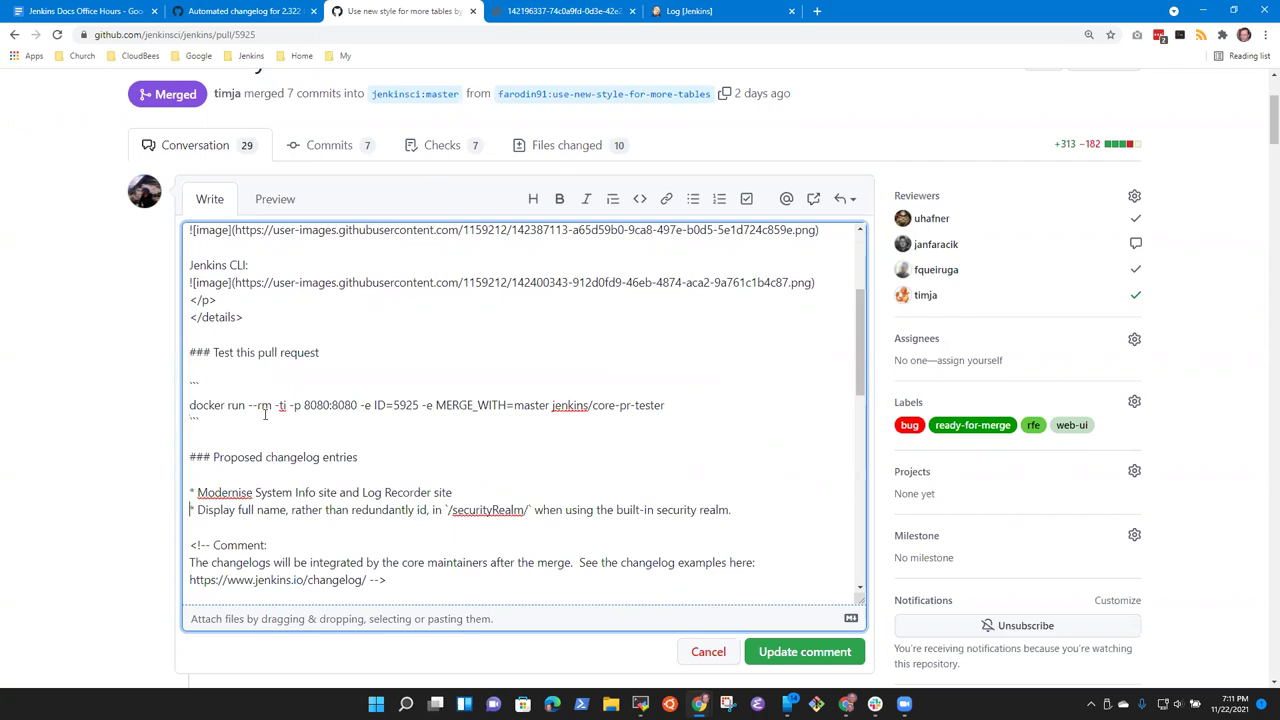
{"action": "key", "text": "shift+Right"}
{"action": "key", "text": "shift+Right"}
{"action": "key", "text": "shift+Right"}
{"action": "key", "text": "shift+Right"}
{"action": "key", "text": "shift+Right"}
{"action": "key", "text": "shift+Right"}
{"action": "key", "text": "ctrl+Right"}
{"action": "key", "text": "End"}
{"action": "scroll", "coordinate": [368, 429], "scroll_direction": "up", "scroll_amount": 2}
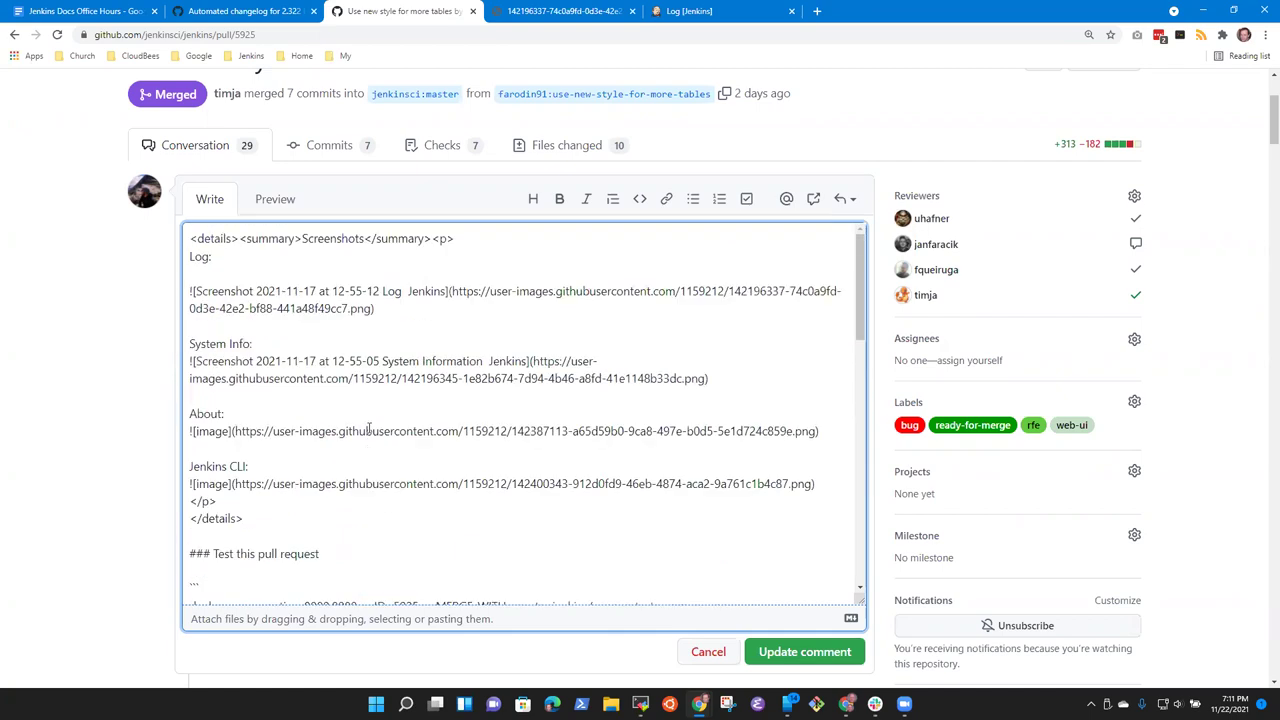
{"action": "scroll", "coordinate": [368, 429], "scroll_direction": "down", "scroll_amount": 6}
{"action": "scroll", "coordinate": [431, 397], "scroll_direction": "up", "scroll_amount": 2}
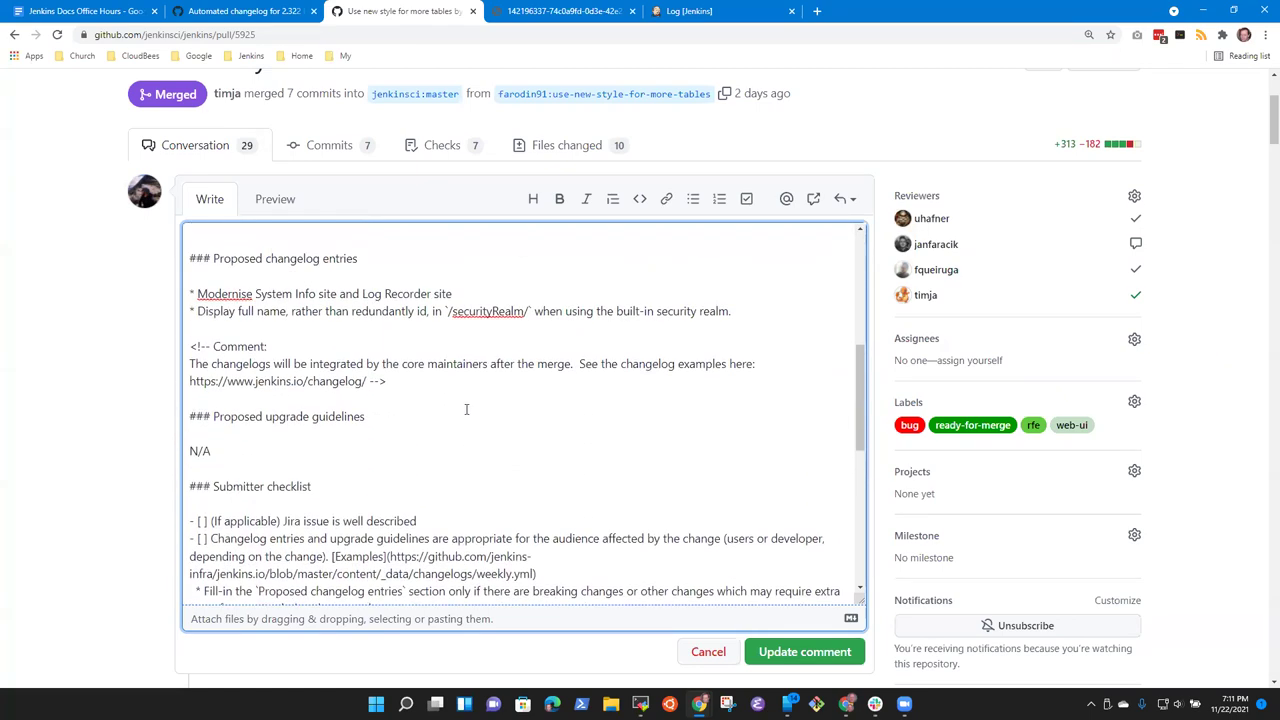
{"action": "scroll", "coordinate": [366, 390], "scroll_direction": "up", "scroll_amount": 1}
Step: Move to the 'Display full name' entry and scroll down the description
{"action": "left_click", "coordinate": [467, 362]}
{"action": "key", "text": "Right"}
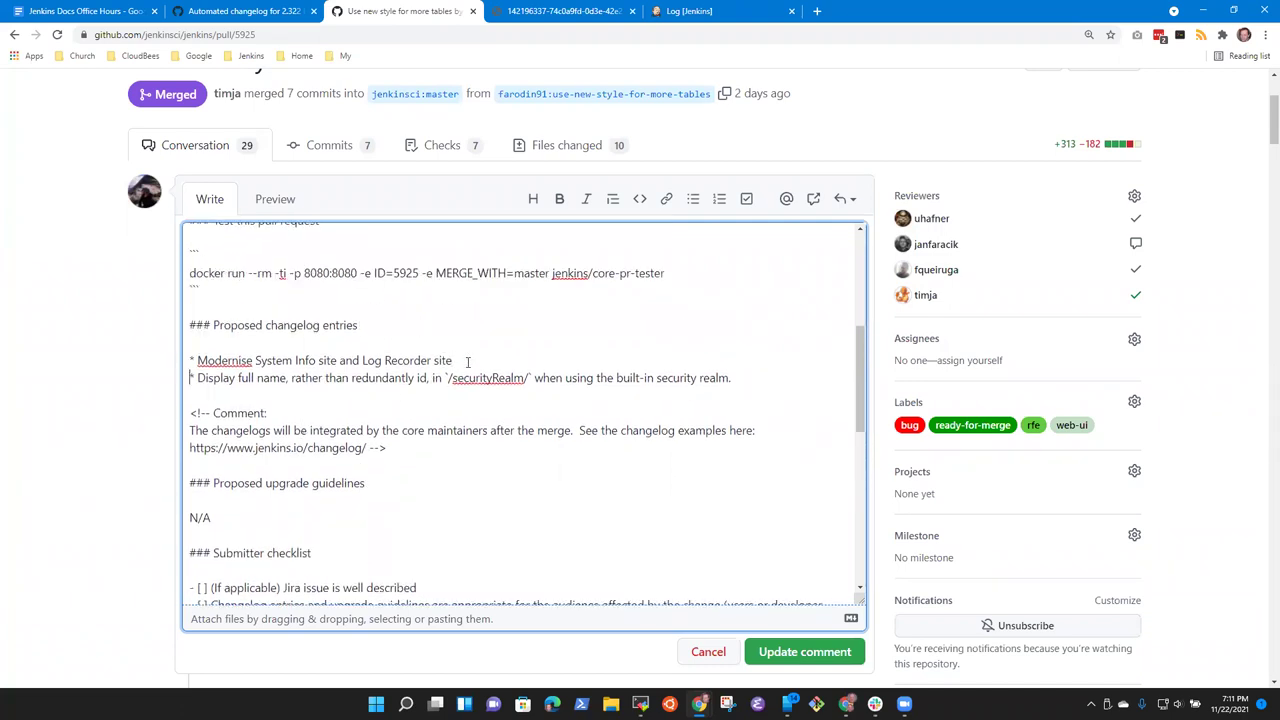
{"action": "key", "text": "Right"}
{"action": "key", "text": "Right"}
{"action": "scroll", "coordinate": [720, 518], "scroll_direction": "down", "scroll_amount": 5}
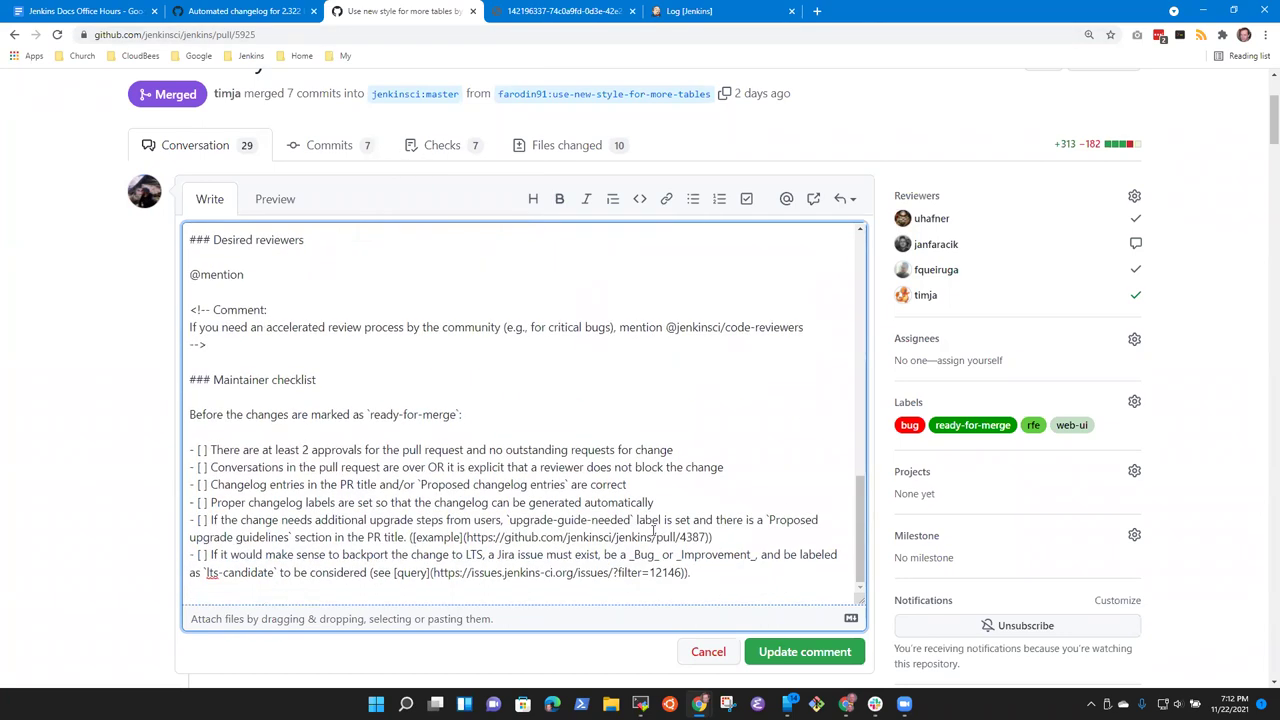
{"action": "scroll", "coordinate": [790, 583], "scroll_direction": "down", "scroll_amount": 4}
{"action": "scroll", "coordinate": [510, 528], "scroll_direction": "down", "scroll_amount": 9}
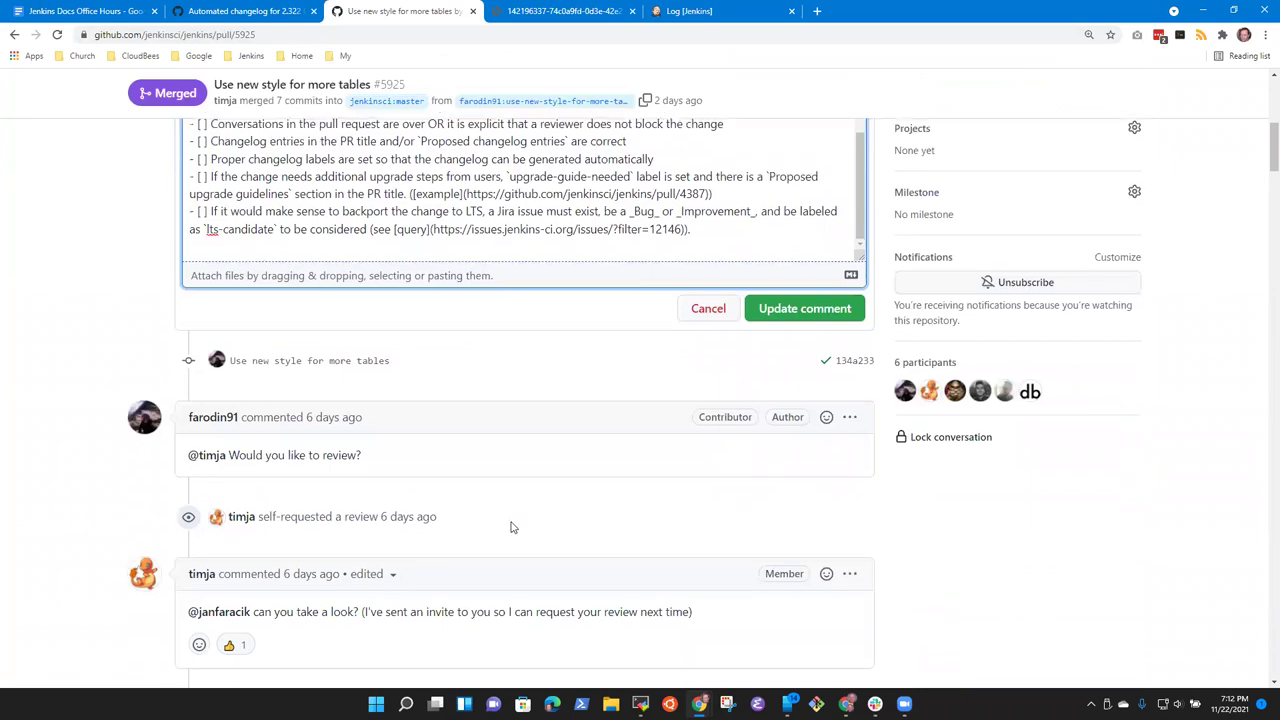
{"action": "scroll", "coordinate": [583, 547], "scroll_direction": "down", "scroll_amount": 10}
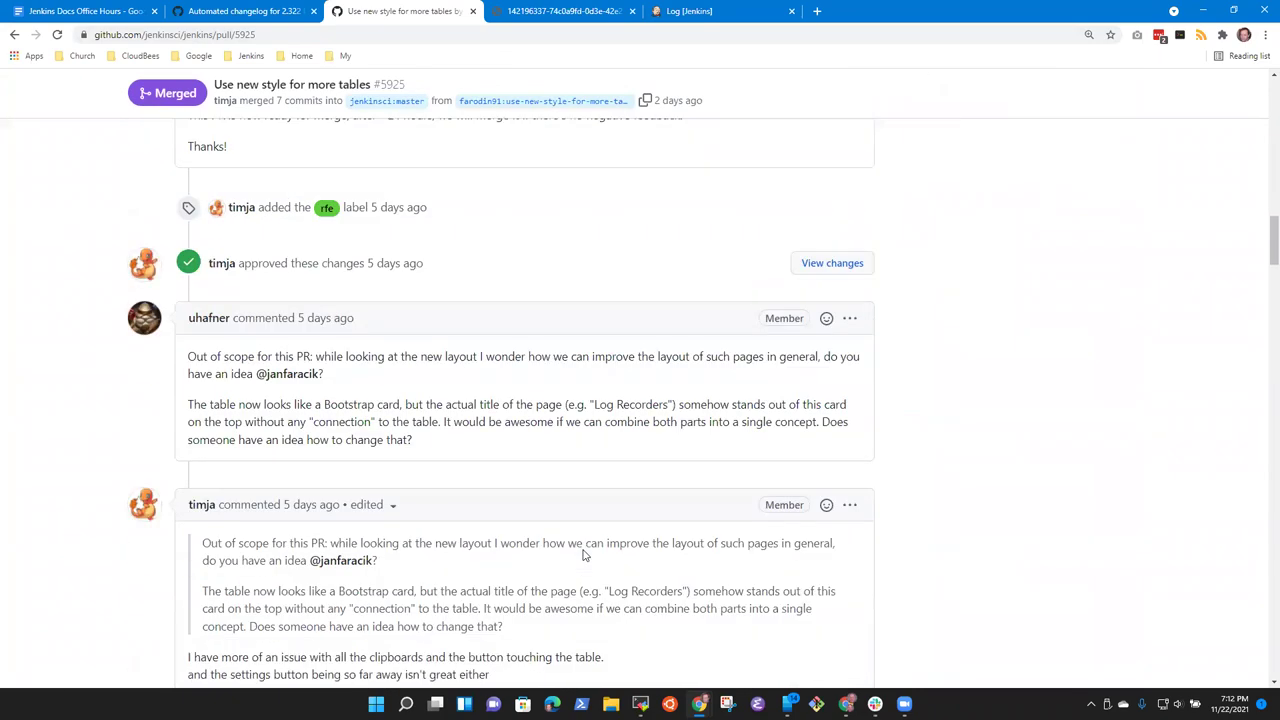
Step: Search the page for 'JENKINS-' and check the first matches
{"action": "key", "text": "ctrl+f"}
{"action": "type", "text": "JENKINS-"}
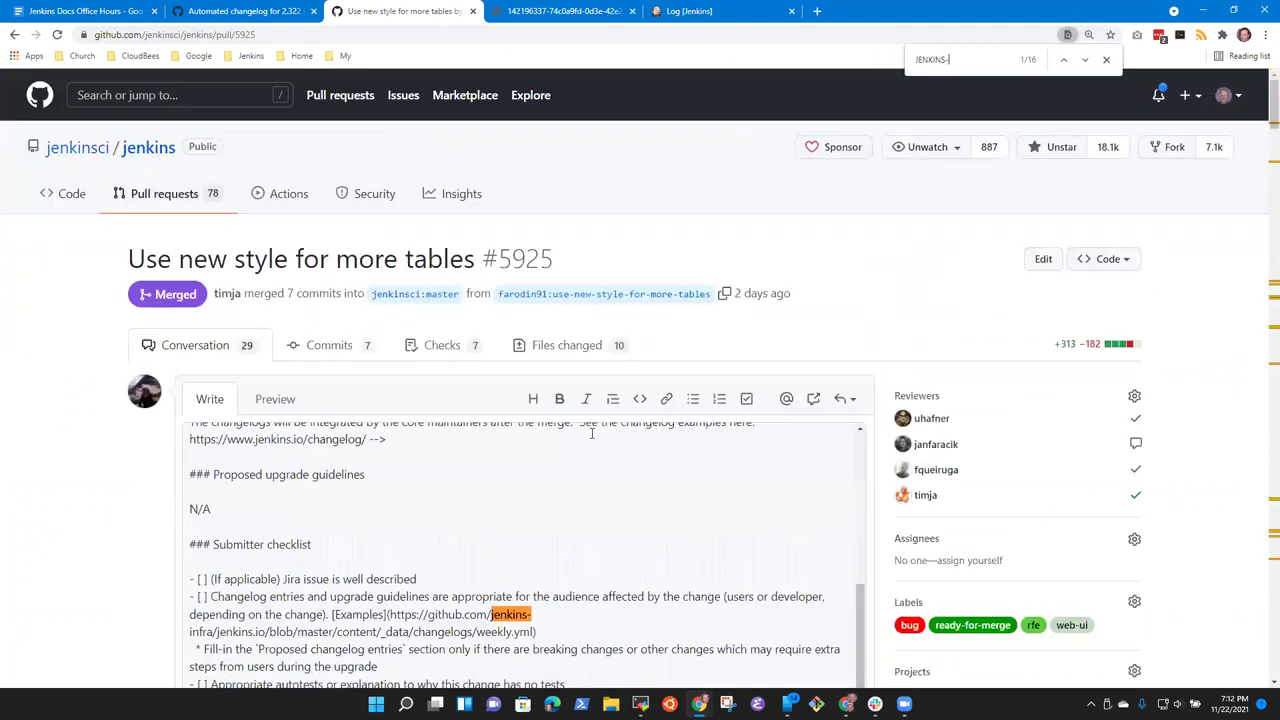
{"action": "left_click", "coordinate": [1085, 60]}
{"action": "left_click", "coordinate": [1085, 60]}
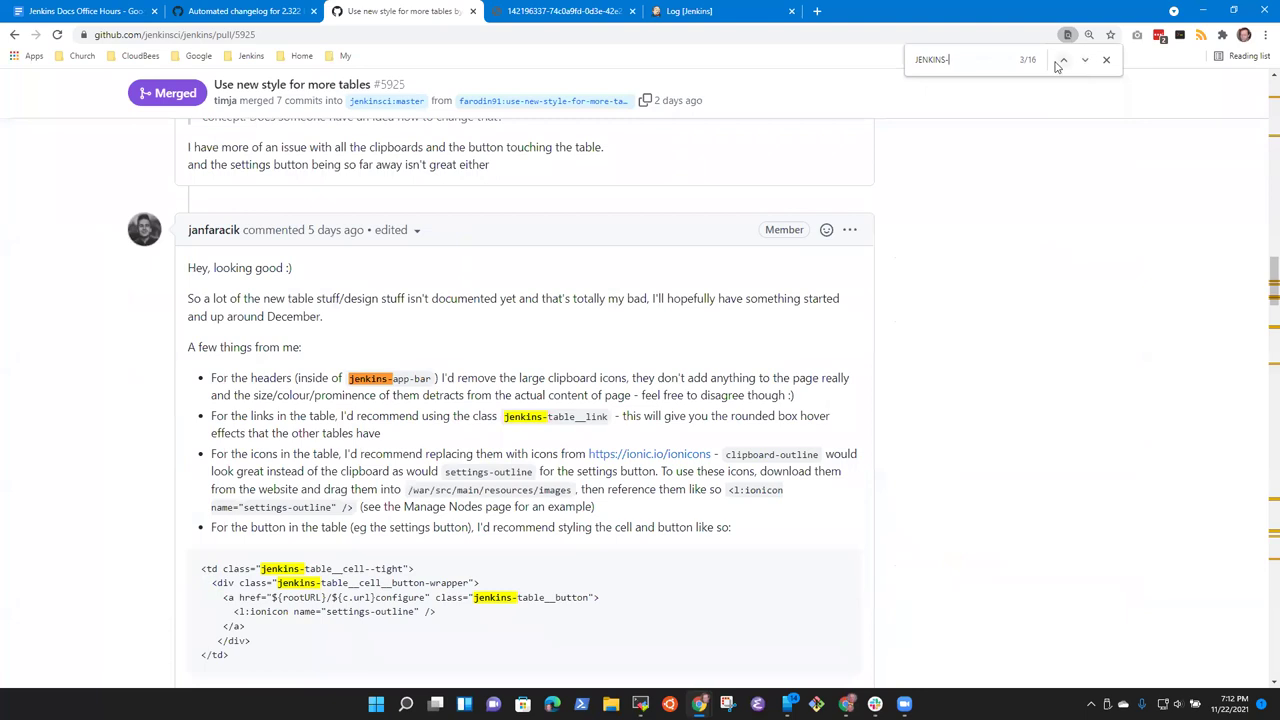
{"action": "left_click", "coordinate": [1062, 61]}
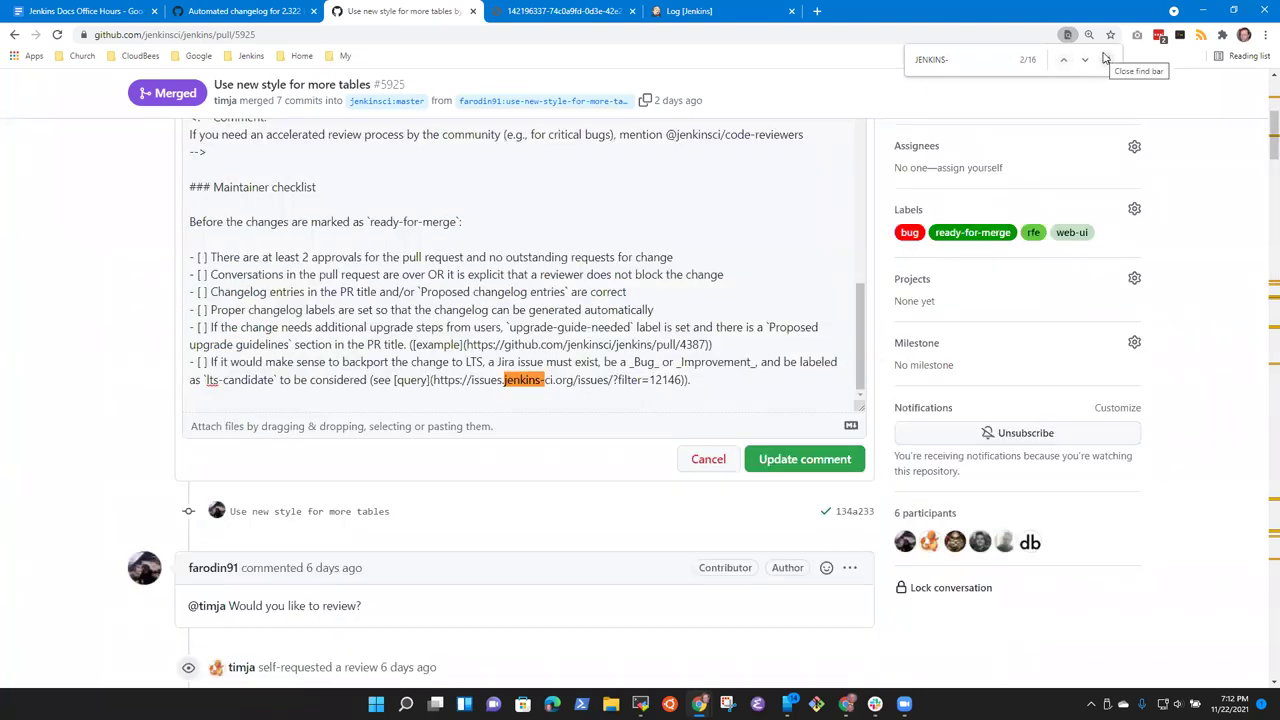
{"action": "left_click", "coordinate": [1105, 58]}
Step: Step through all 16 'jenkins-' matches, close the search, and scroll back up
{"action": "key", "text": "ctrl+f"}
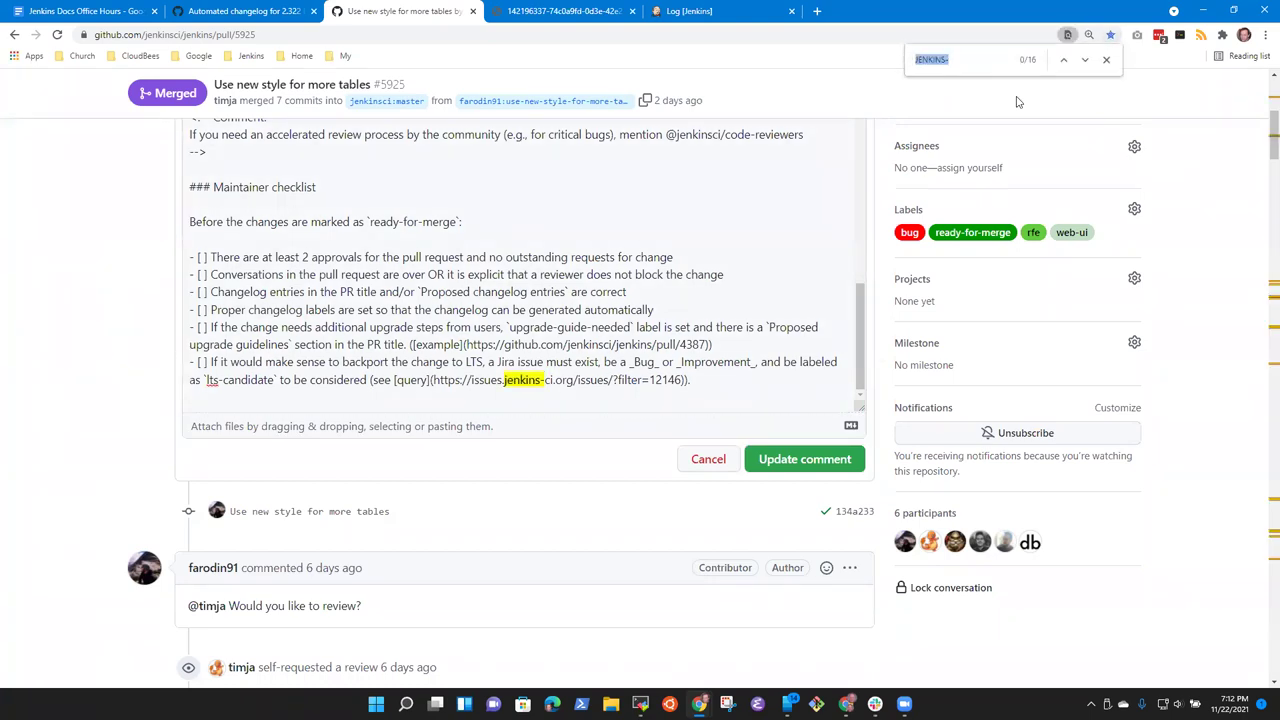
{"action": "left_click", "coordinate": [1087, 61]}
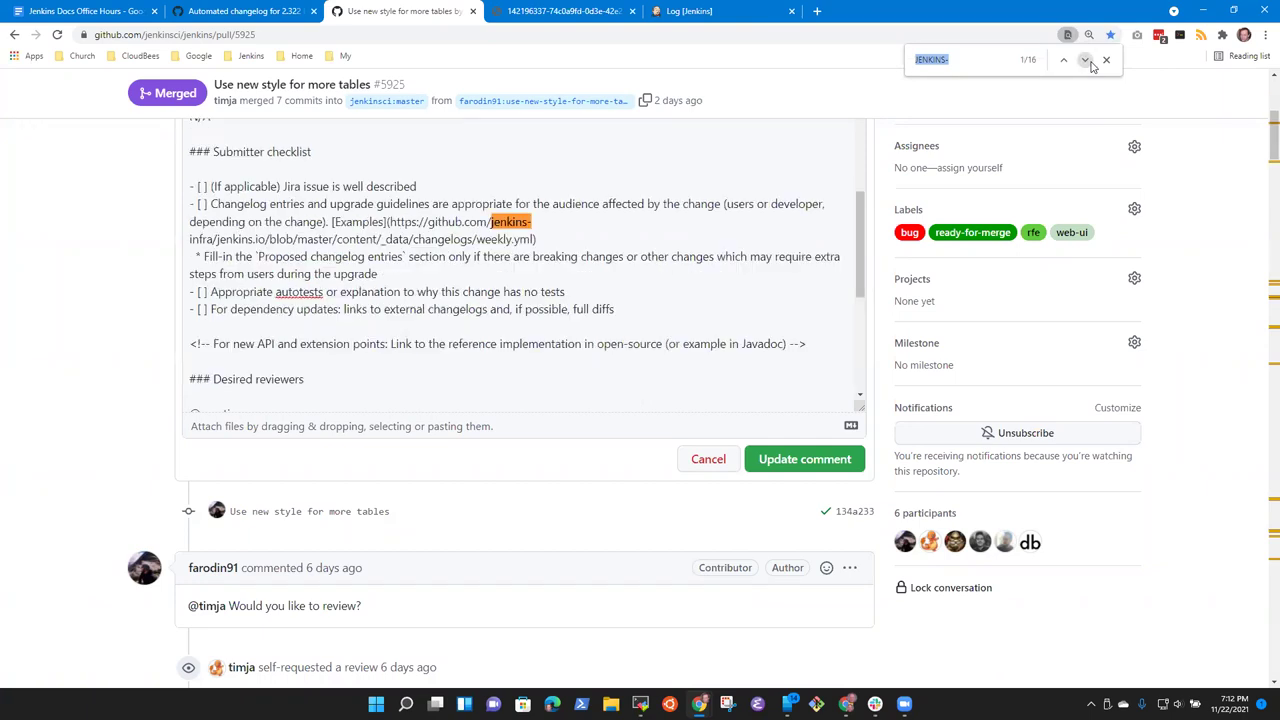
{"action": "left_click", "coordinate": [1092, 65]}
{"action": "left_click", "coordinate": [1092, 65]}
{"action": "left_click", "coordinate": [1092, 65]}
{"action": "left_click", "coordinate": [1092, 65]}
{"action": "left_click", "coordinate": [1092, 65]}
{"action": "left_click", "coordinate": [1092, 65]}
{"action": "left_click", "coordinate": [1092, 65]}
{"action": "left_click", "coordinate": [1092, 65]}
{"action": "left_click", "coordinate": [1092, 65]}
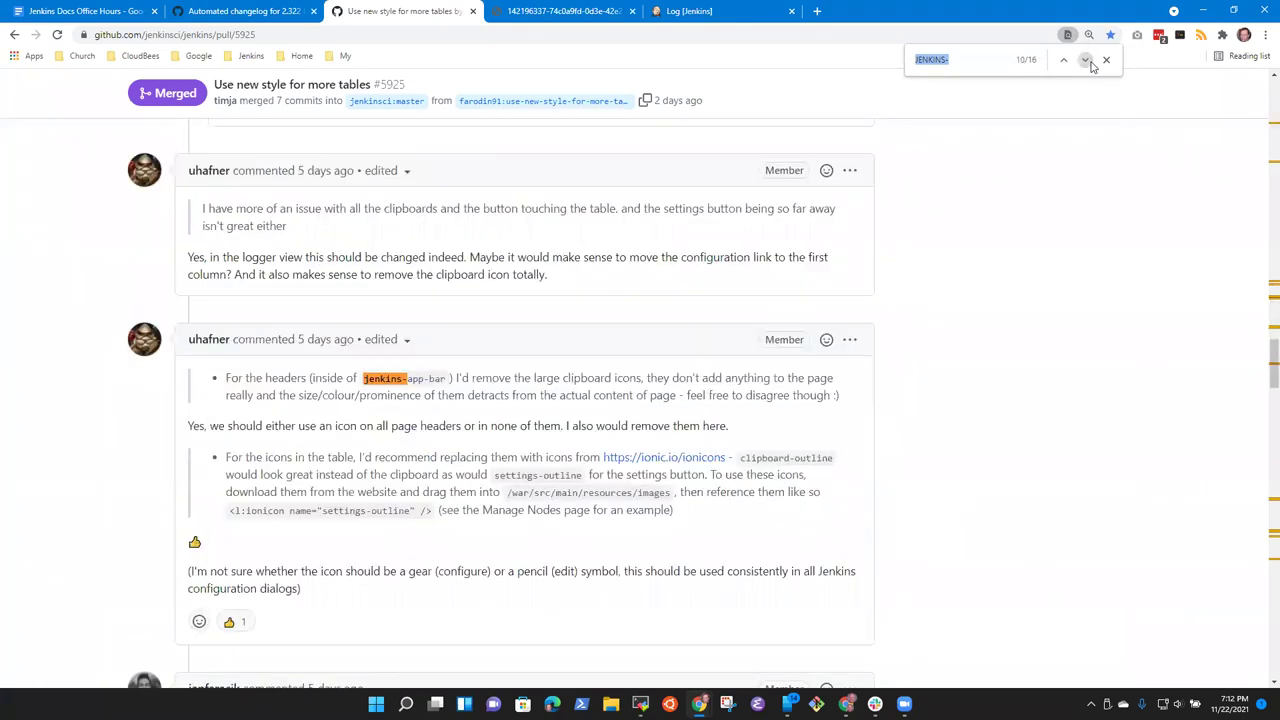
{"action": "left_click", "coordinate": [1092, 65]}
{"action": "left_click", "coordinate": [1092, 65]}
{"action": "left_click", "coordinate": [1092, 65]}
{"action": "left_click", "coordinate": [1092, 65]}
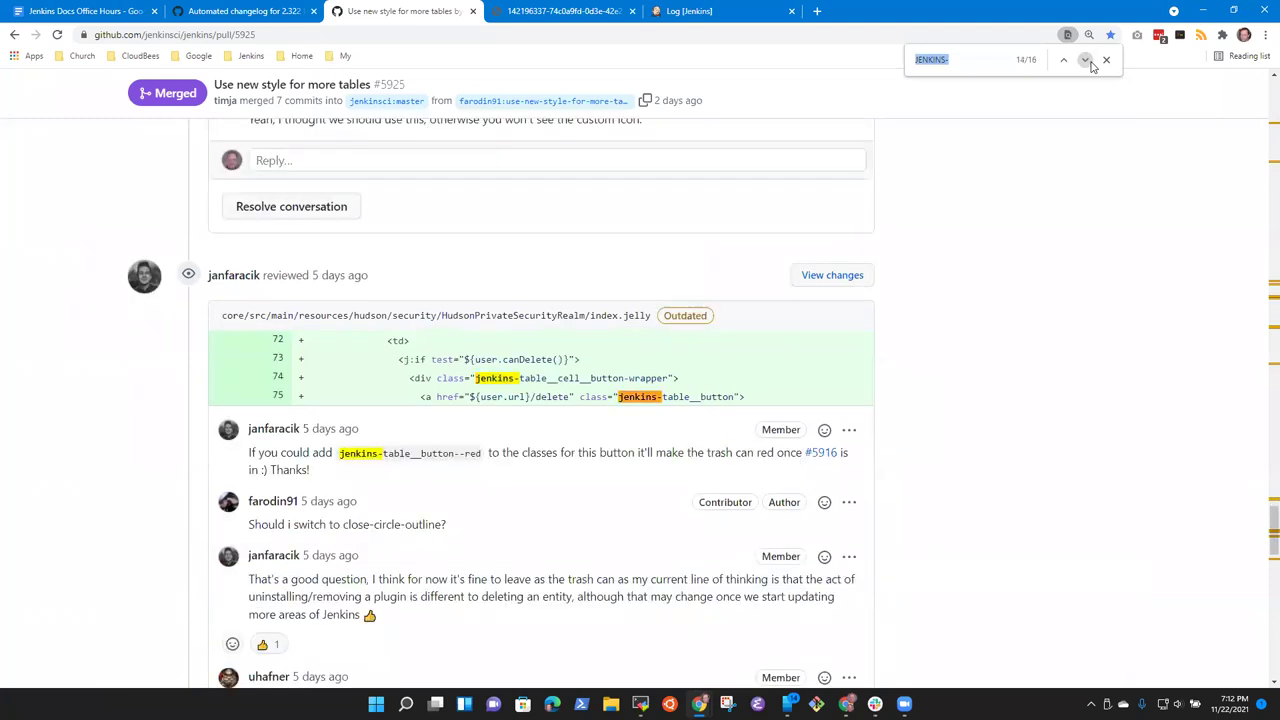
{"action": "left_click", "coordinate": [1092, 65]}
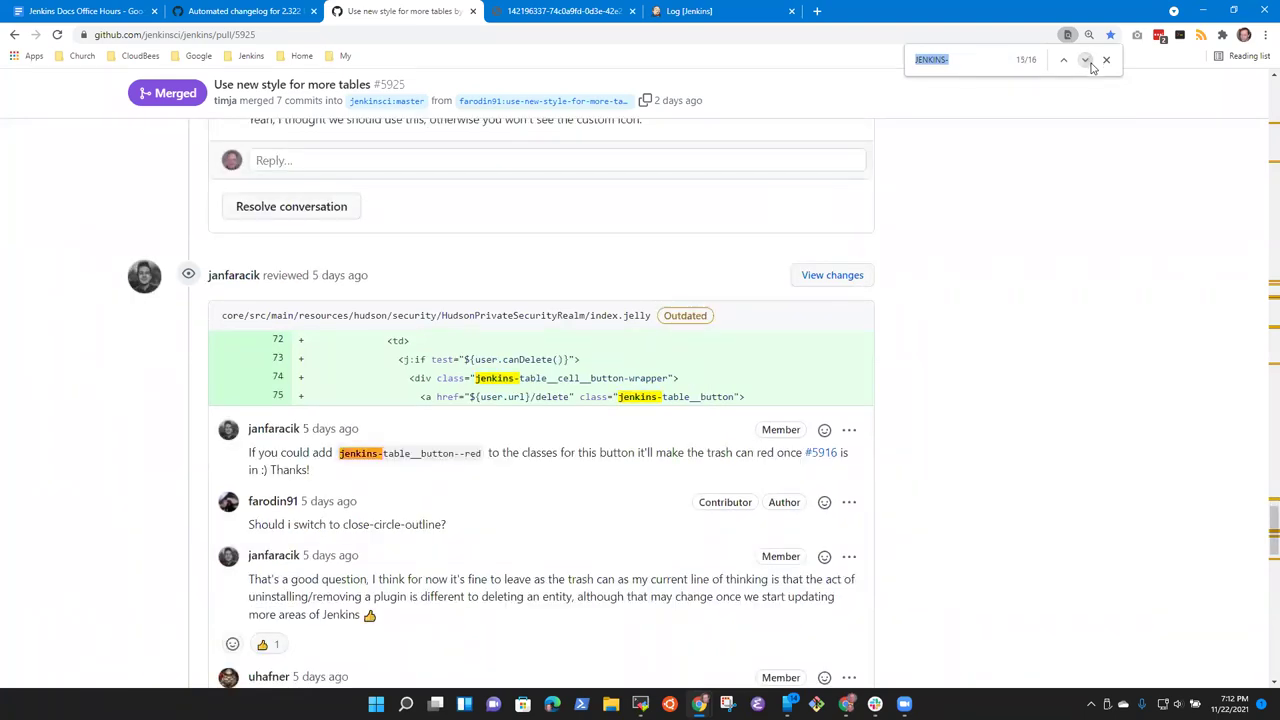
{"action": "left_click", "coordinate": [1092, 65]}
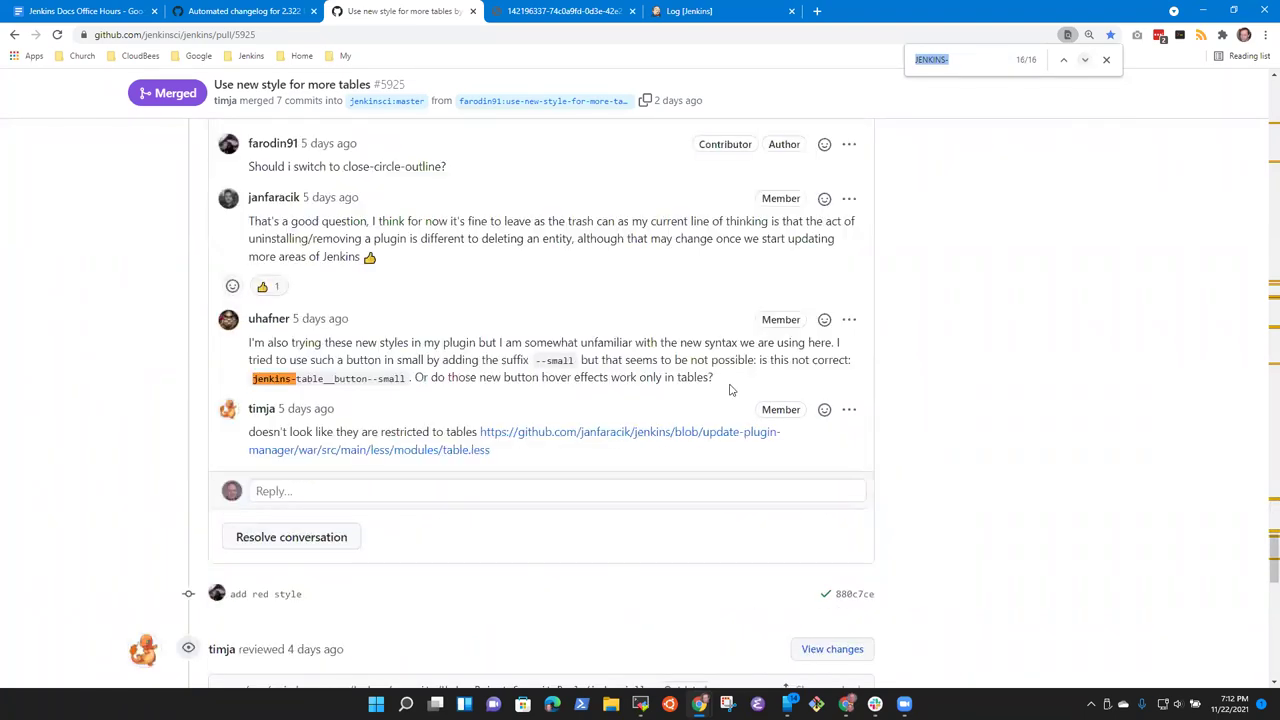
{"action": "left_click", "coordinate": [1106, 60]}
{"action": "scroll", "coordinate": [377, 476], "scroll_direction": "up", "scroll_amount": 5}
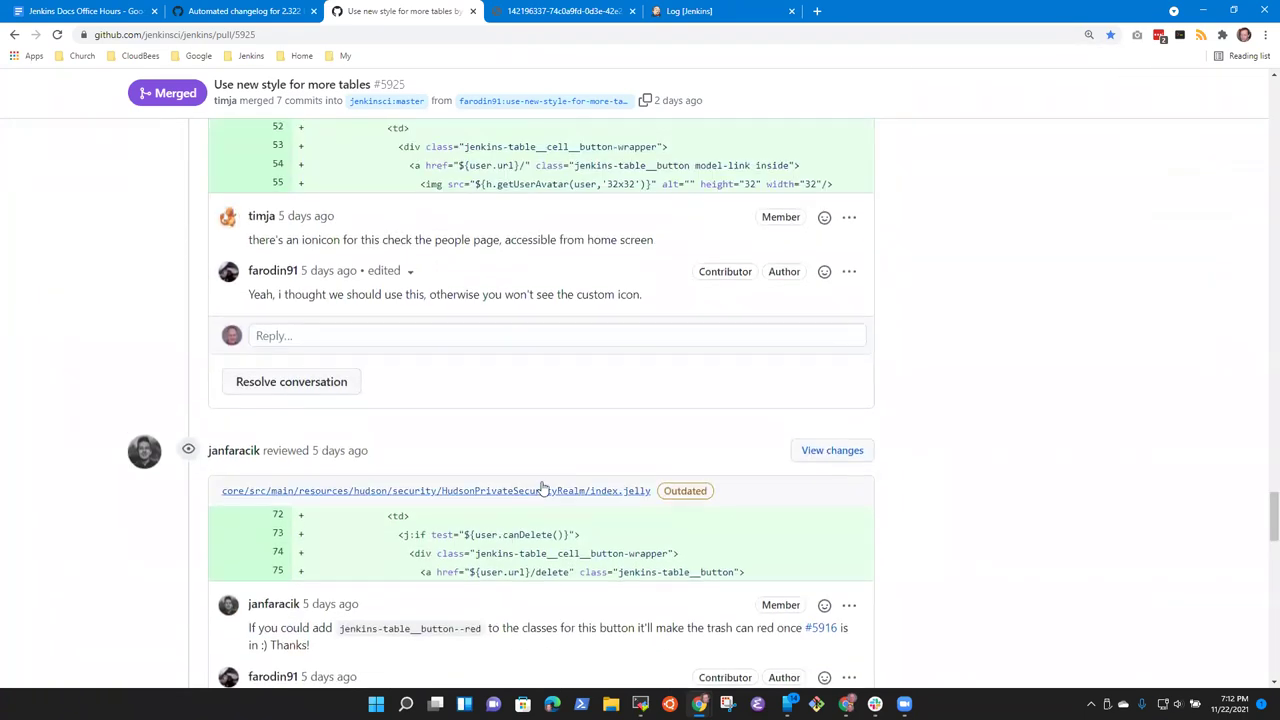
{"action": "left_click_drag", "start_coordinate": [1263, 529], "coordinate": [1262, 132]}
Step: Add a closing period to the first changelog entry
{"action": "left_click", "coordinate": [496, 262]}
{"action": "scroll", "coordinate": [486, 284], "scroll_direction": "up", "scroll_amount": 10}
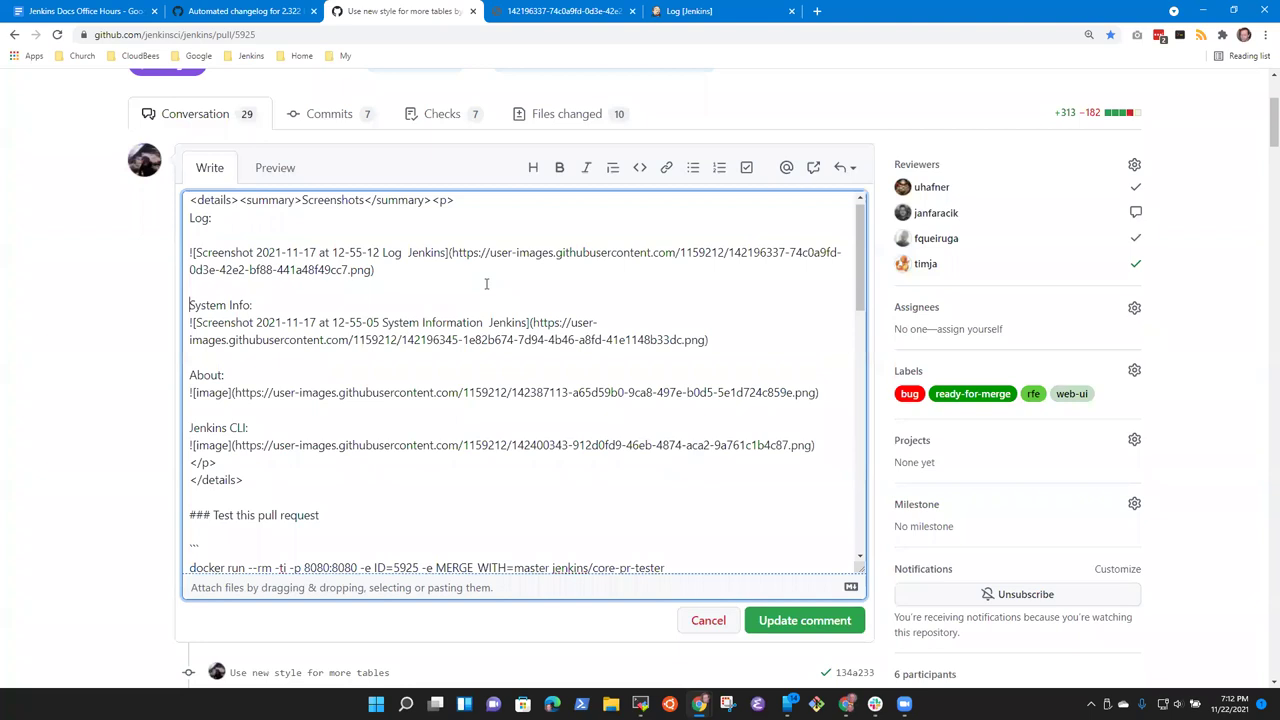
{"action": "key", "text": "Down"}
{"action": "key", "text": "Down"}
{"action": "key", "text": "Down"}
{"action": "key", "text": "Down"}
{"action": "key", "text": "Down"}
{"action": "key", "text": "Down"}
{"action": "key", "text": "Down"}
{"action": "key", "text": "Down"}
{"action": "key", "text": "Down"}
{"action": "key", "text": "Down"}
{"action": "key", "text": "Down"}
{"action": "key", "text": "Down"}
{"action": "key", "text": "Down"}
{"action": "key", "text": "Down"}
{"action": "key", "text": "Down"}
{"action": "key", "text": "Down"}
{"action": "key", "text": "Down"}
{"action": "key", "text": "Down"}
{"action": "key", "text": "Down"}
{"action": "key", "text": "Down"}
{"action": "key", "text": "Up"}
{"action": "key", "text": "Up"}
{"action": "key", "text": "Up"}
{"action": "key", "text": "Up"}
{"action": "key", "text": "Up"}
{"action": "key", "text": "Up"}
{"action": "key", "text": "Right"}
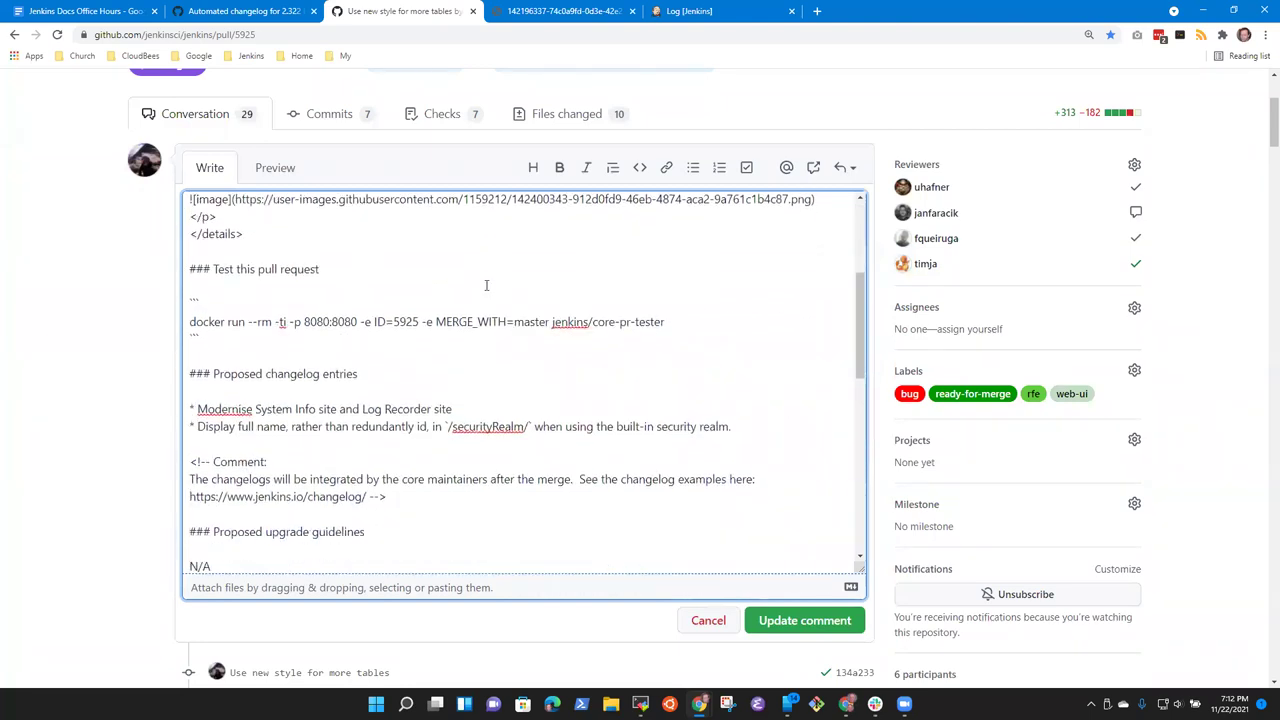
{"action": "key", "text": "End"}
{"action": "type", "text": "."}
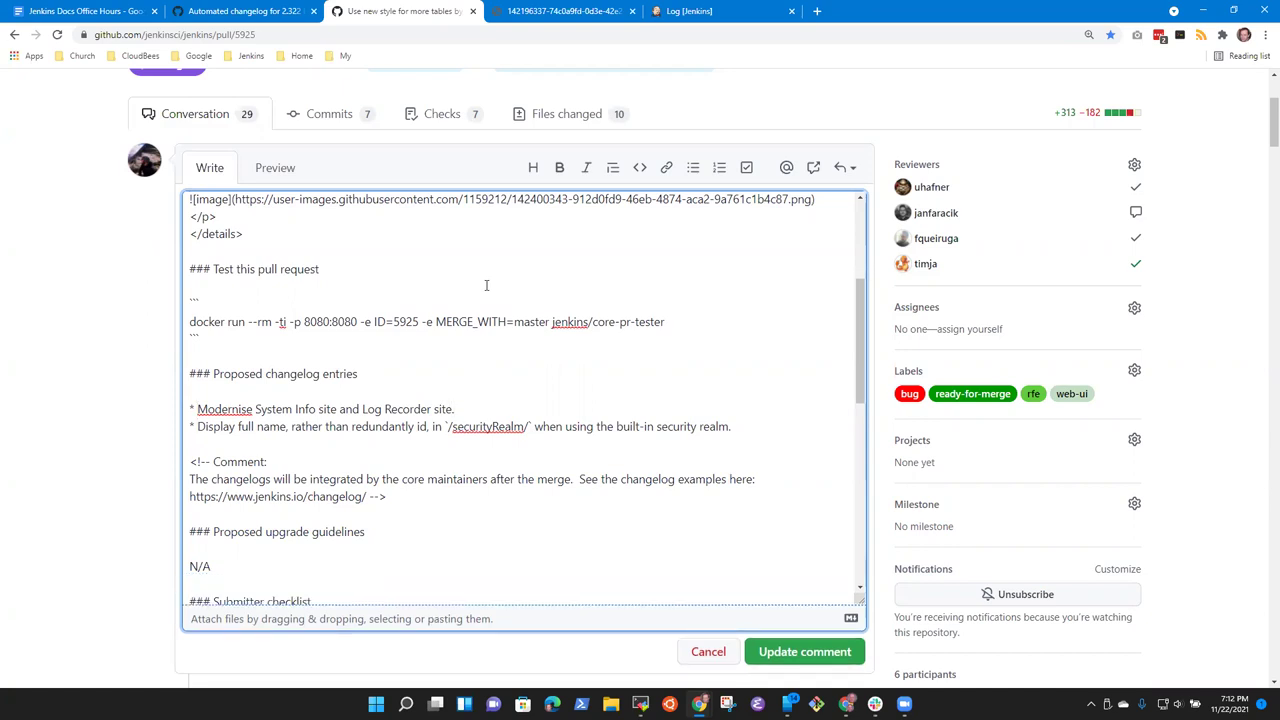
Step: Reword the first entry to 'Modernise System Info and Log Recorder pages.'
{"action": "key", "text": "ctrl+Left"}
{"action": "key", "text": "ctrl+Left"}
{"action": "key", "text": "ctrl+Left"}
{"action": "key", "text": "ctrl+Left"}
{"action": "key", "text": "ctrl+Left"}
{"action": "key", "text": "Right"}
{"action": "key", "text": "Right"}
{"action": "key", "text": "Right"}
{"action": "key", "text": "Right"}
{"action": "key", "text": "ctrl+shift+Left"}
{"action": "type", "text": "page"}
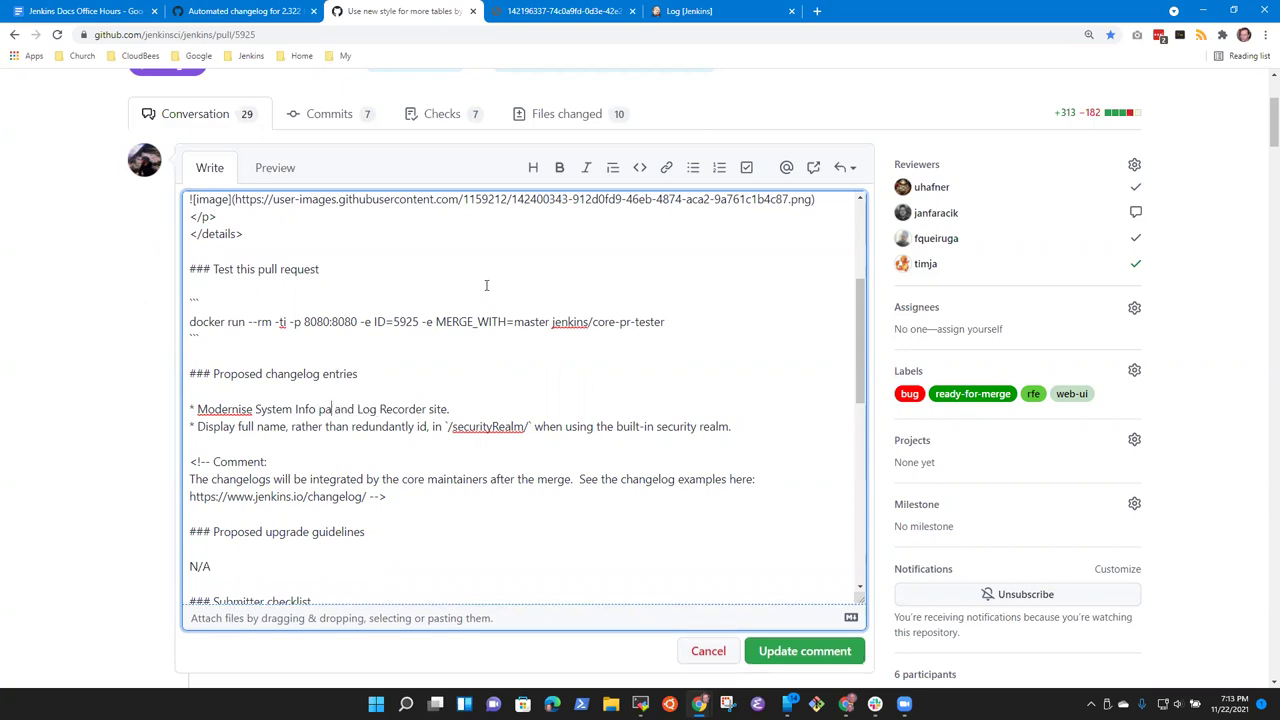
{"action": "key", "text": "ctrl+shift+Left"}
{"action": "type", "text": "pagte"}
{"action": "key", "text": "BackSpace"}
{"action": "key", "text": "BackSpace"}
{"action": "type", "text": "e"}
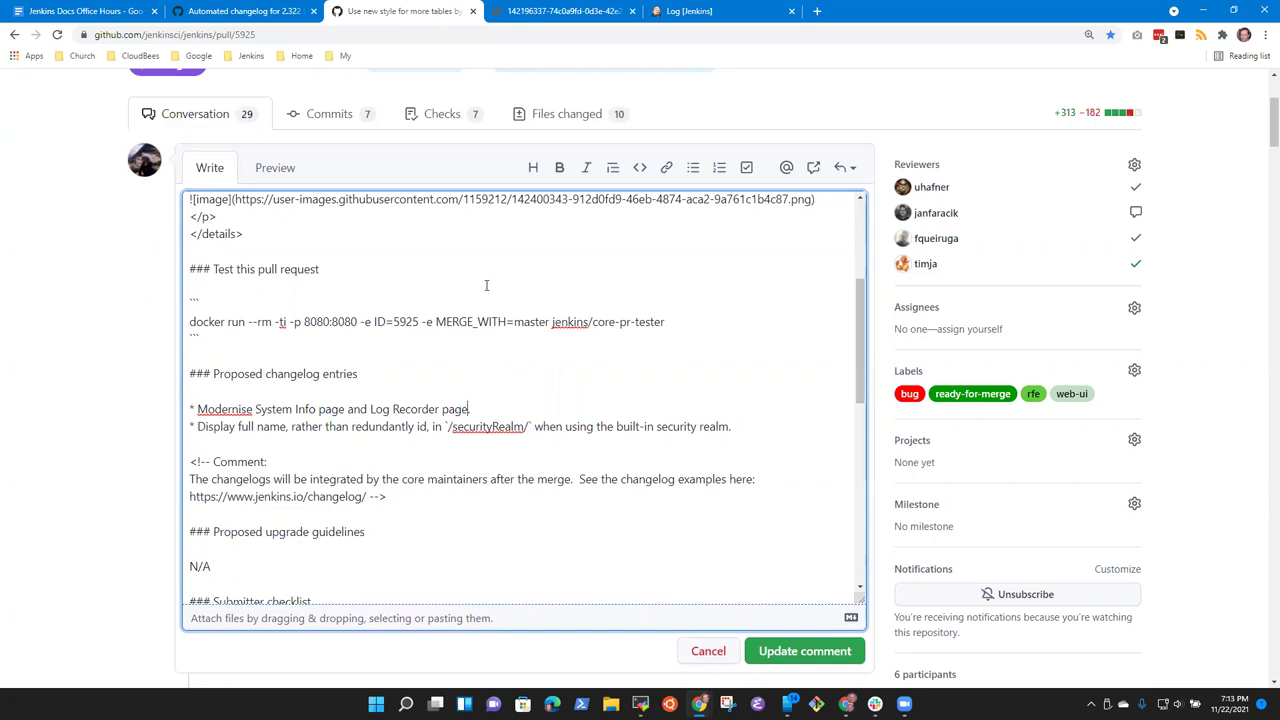
{"action": "key", "text": "ctrl+Left"}
{"action": "key", "text": "ctrl+shift+Left"}
{"action": "key", "text": "BackSpace"}
{"action": "type", "text": "s"}
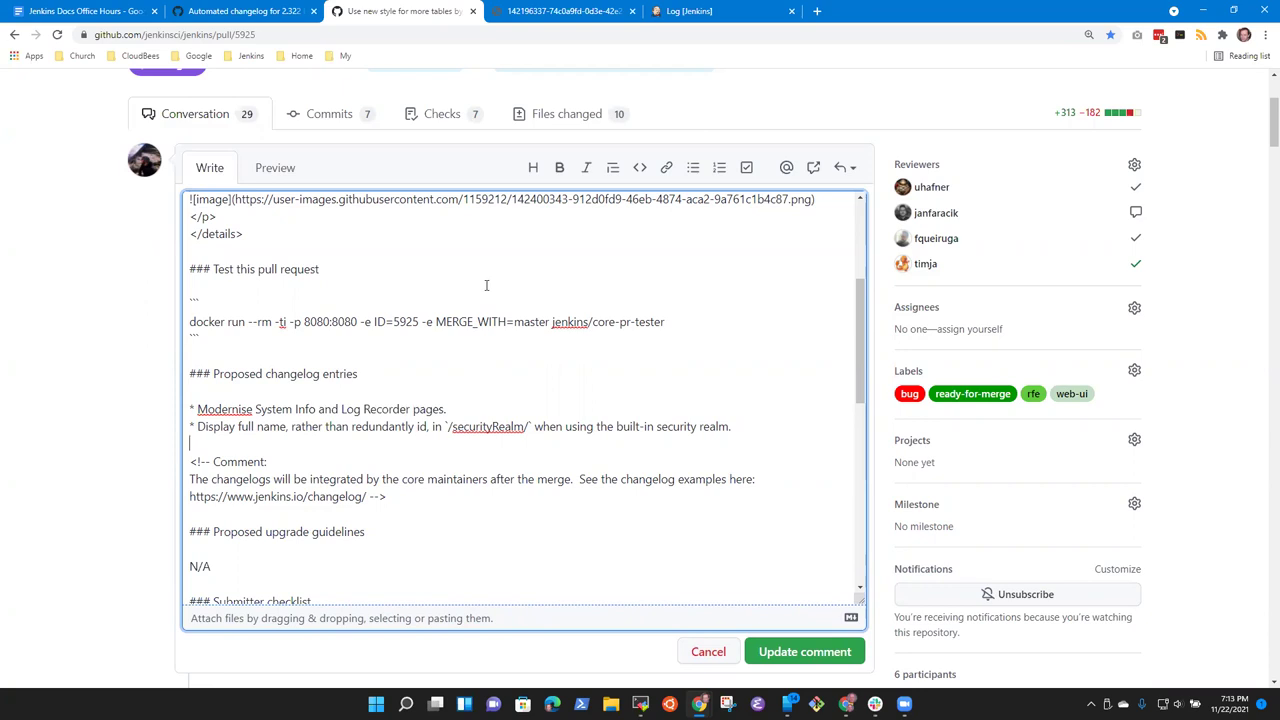
Step: In the Display entry, insert 'user' before 'name' and delete 'redundantly'
{"action": "key", "text": "Down"}
{"action": "key", "text": "Home"}
{"action": "key", "text": "Down"}
{"action": "key", "text": "ctrl+Right"}
{"action": "key", "text": "ctrl+Right"}
{"action": "key", "text": "ctrl+Right"}
{"action": "type", "text": "user"}
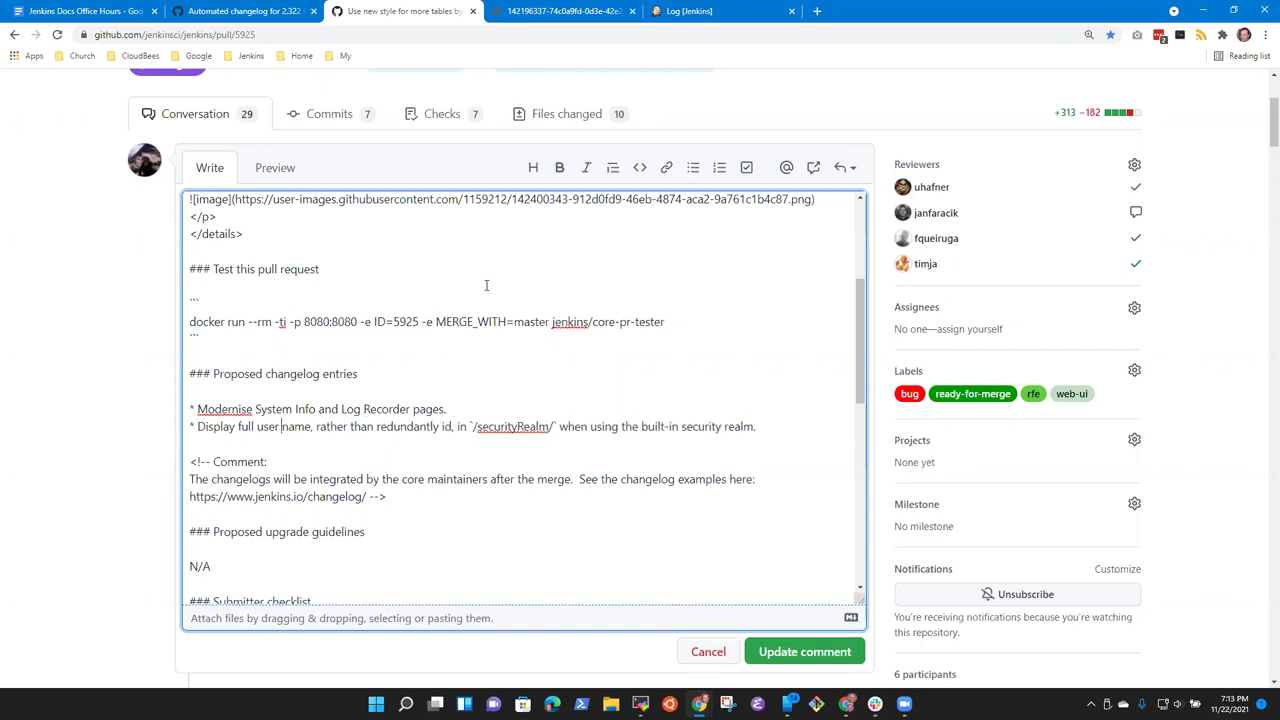
{"action": "key", "text": "ctrl+Right"}
{"action": "key", "text": "ctrl+Right"}
{"action": "key", "text": "ctrl+Right"}
{"action": "key", "text": "ctrl+Right"}
{"action": "key", "text": "ctrl+shift+Right"}
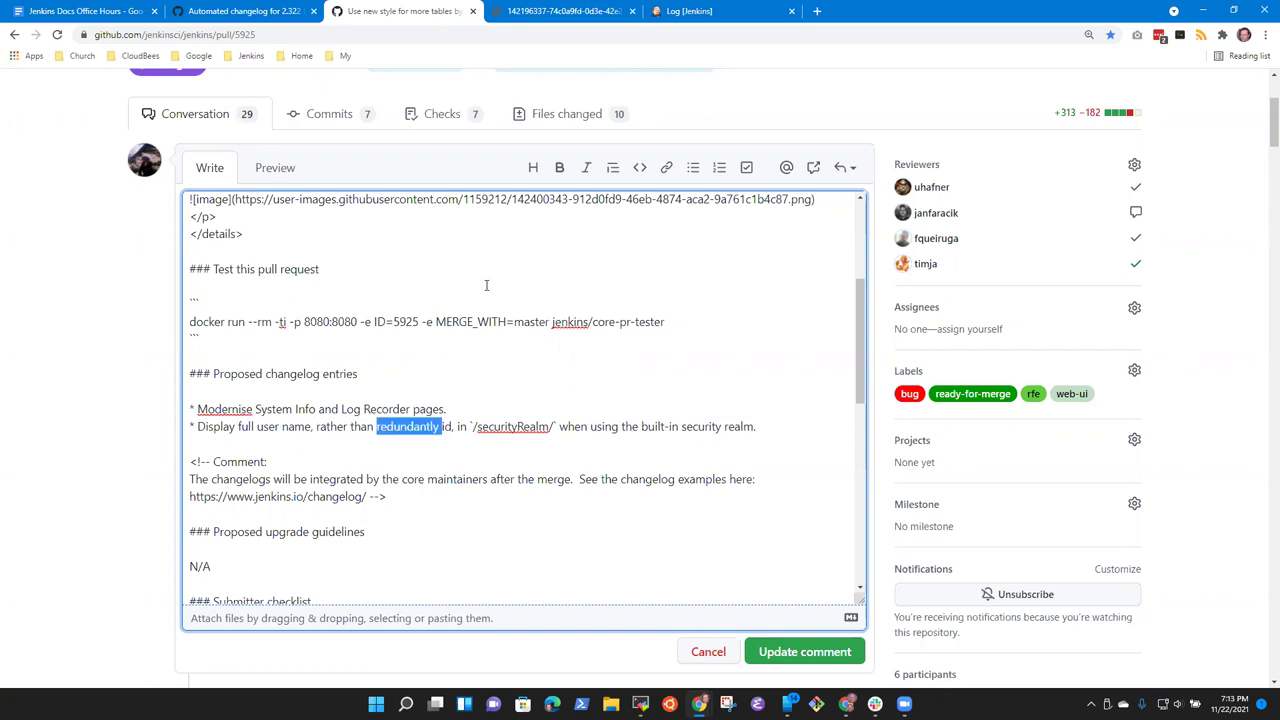
{"action": "key", "text": "Delete"}
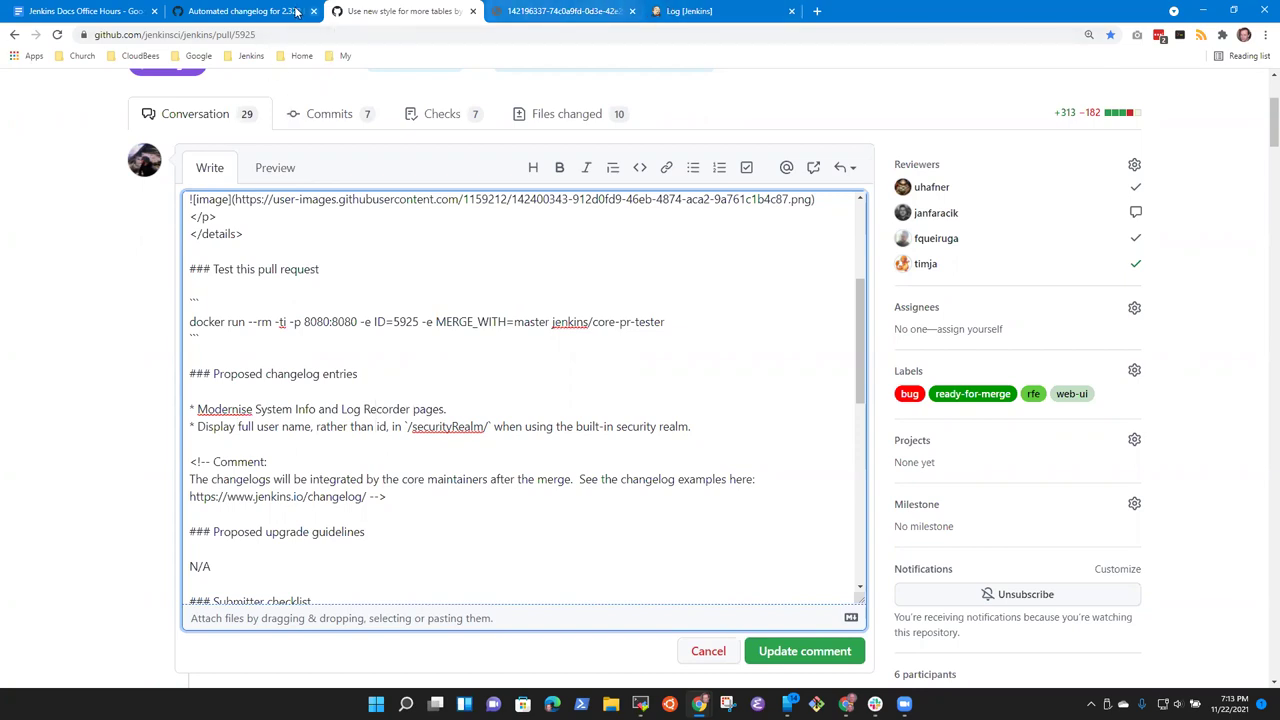
Step: Check the 2.322 changelog, then append '(regression since 2.xxx)' to the Display entry
{"action": "left_click", "coordinate": [275, 18]}
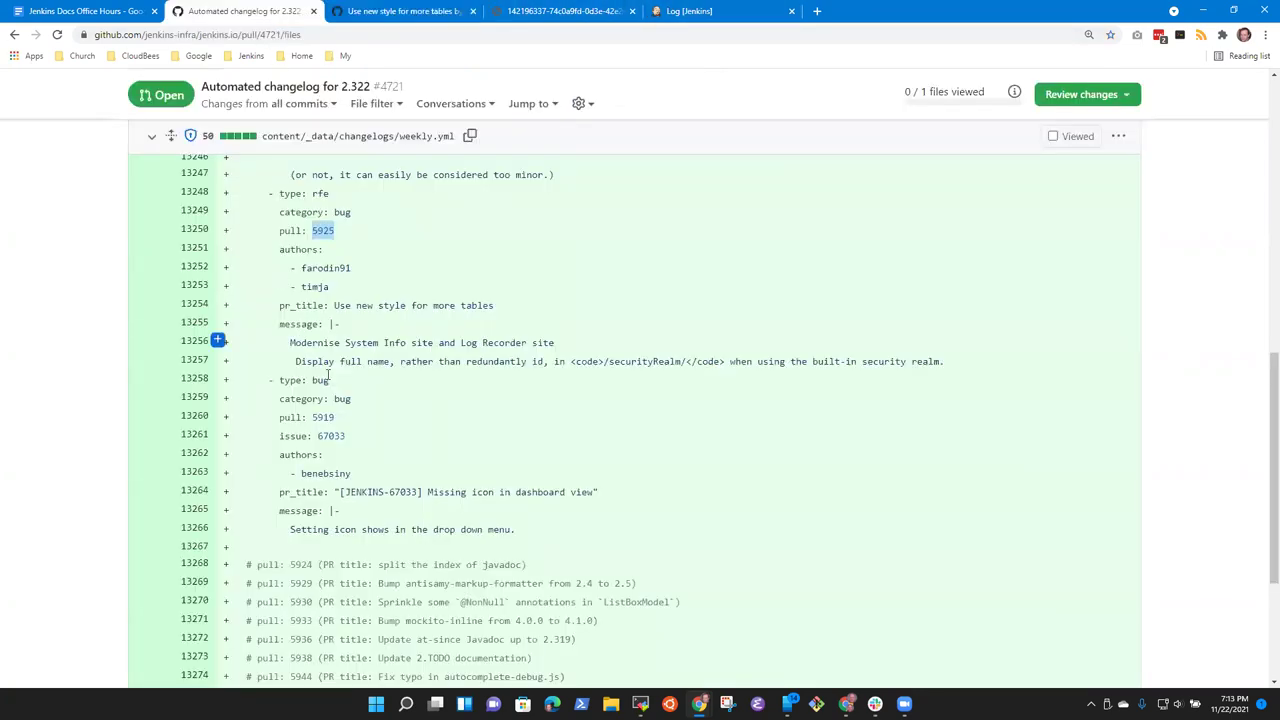
{"action": "left_click", "coordinate": [427, 11]}
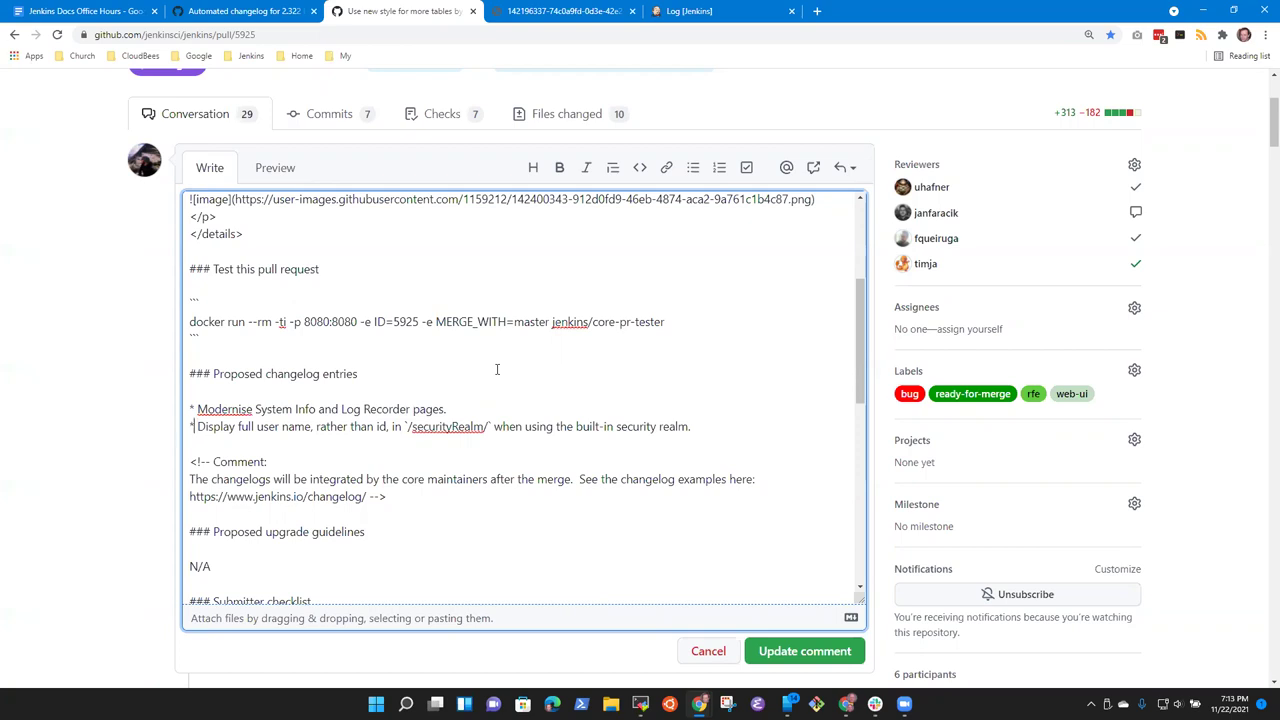
{"action": "key", "text": "shift+End"}
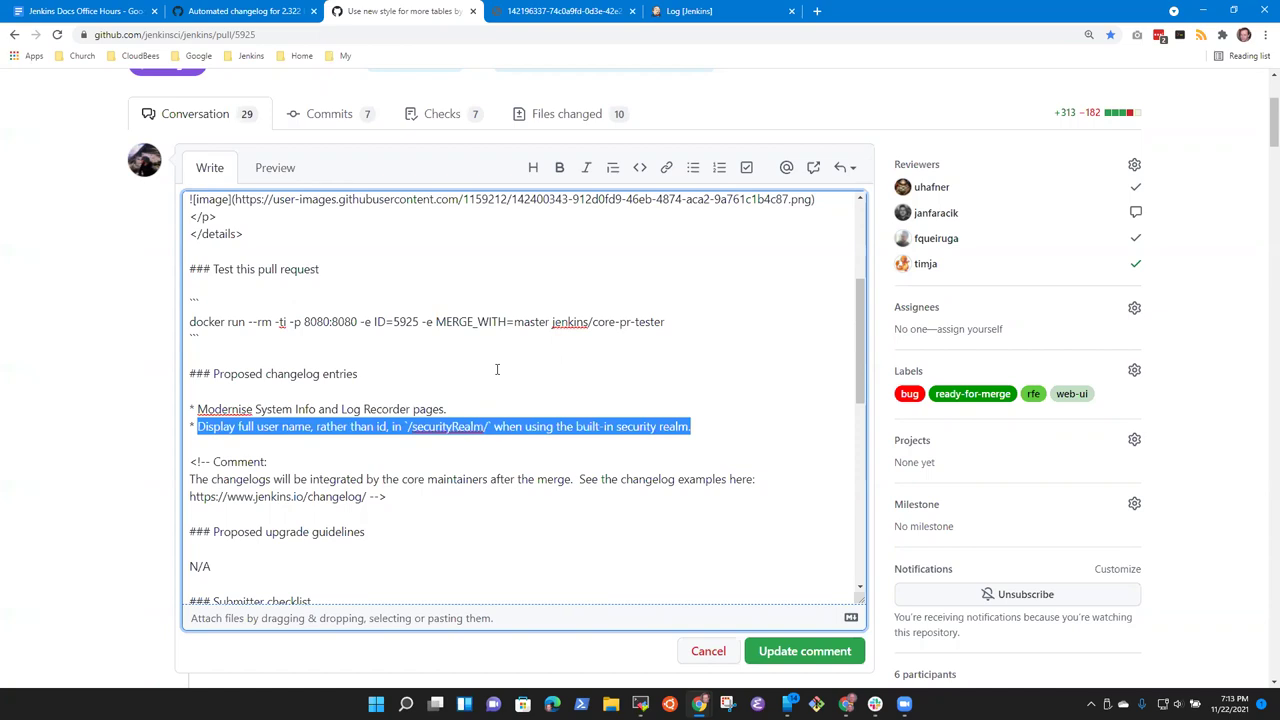
{"action": "key", "text": "End"}
{"action": "type", "text": "(regression since"}
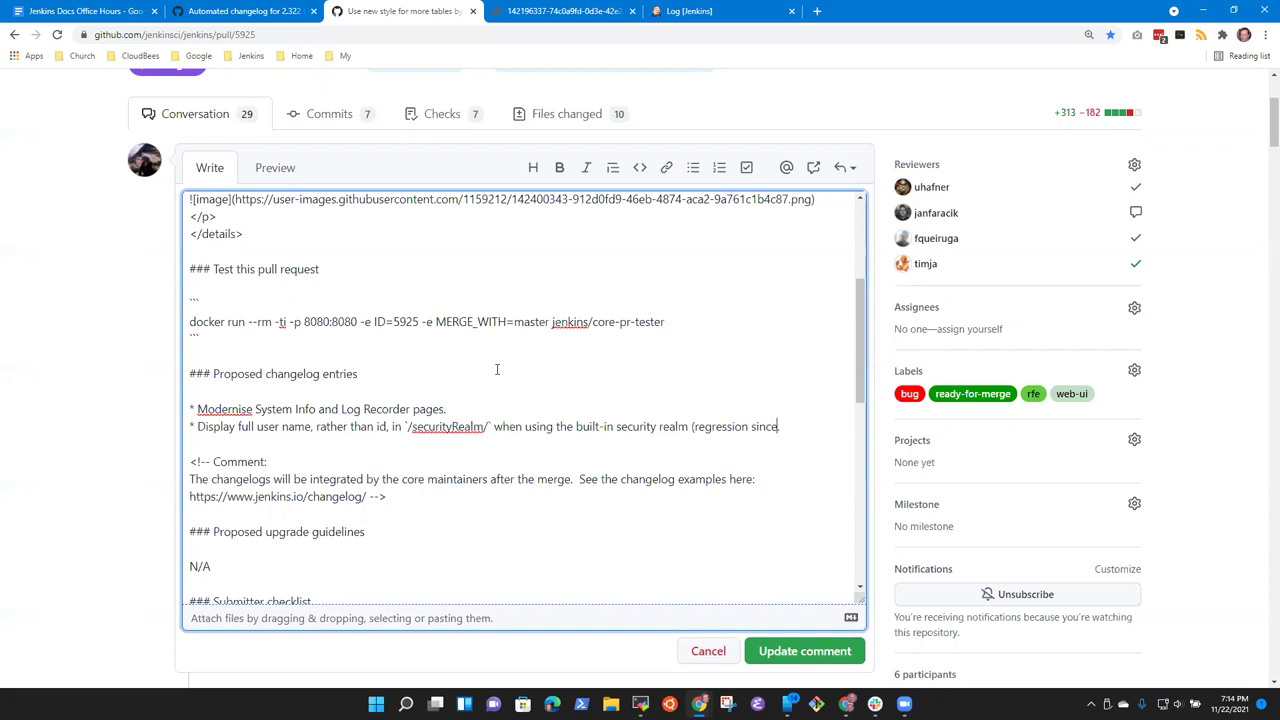
{"action": "type", "text": " 2.xxx)."}
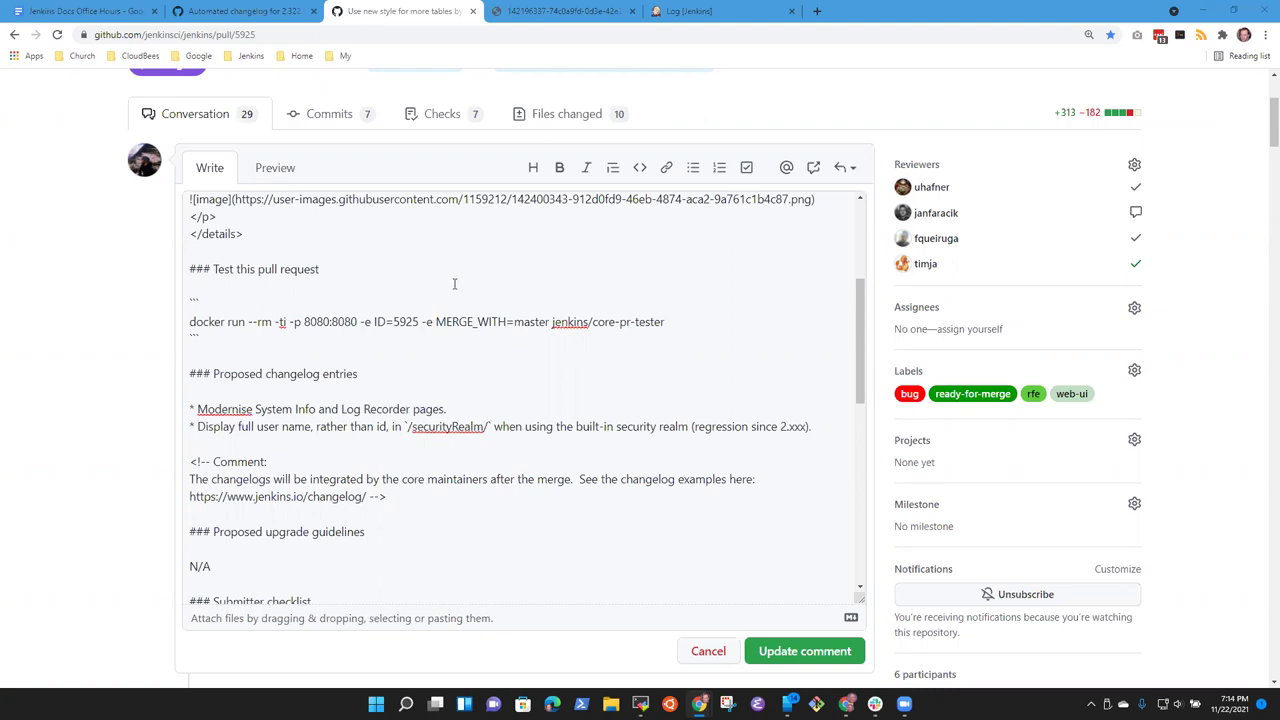
Step: Select the whole 'Display full user name' changelog entry
{"action": "left_click", "coordinate": [214, 425]}
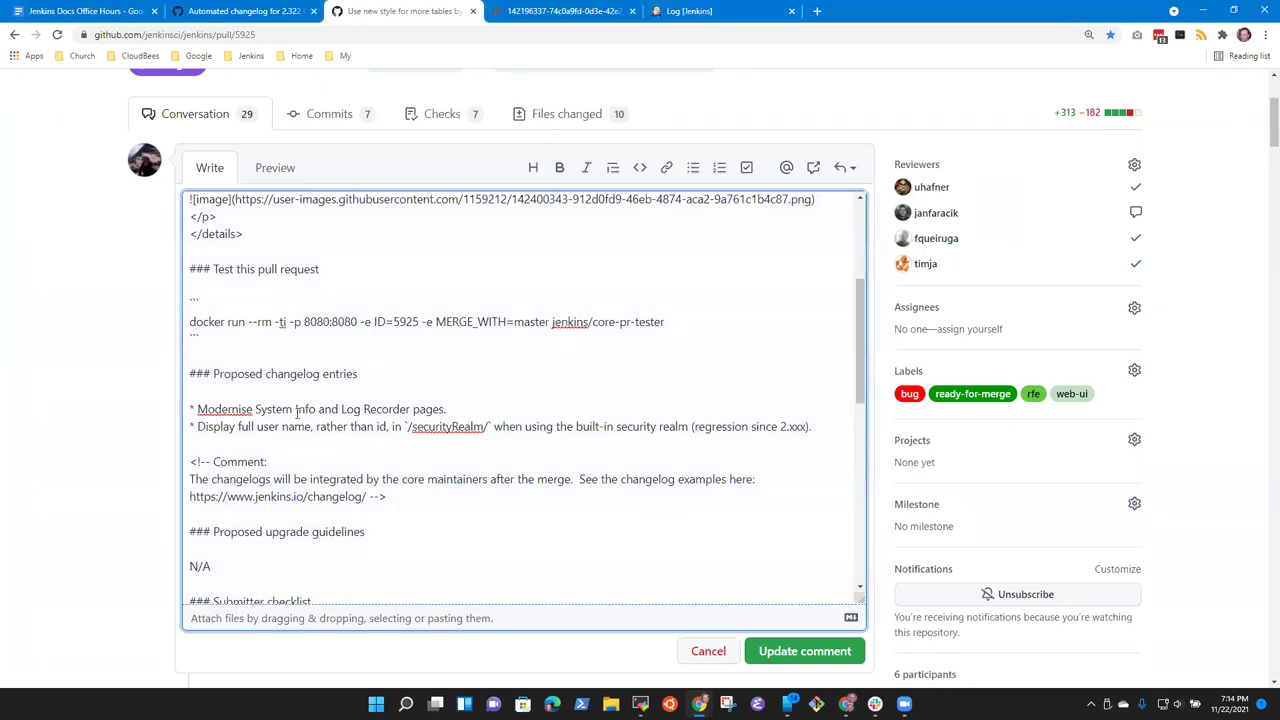
{"action": "key", "text": "Left"}
{"action": "key", "text": "shift+End"}
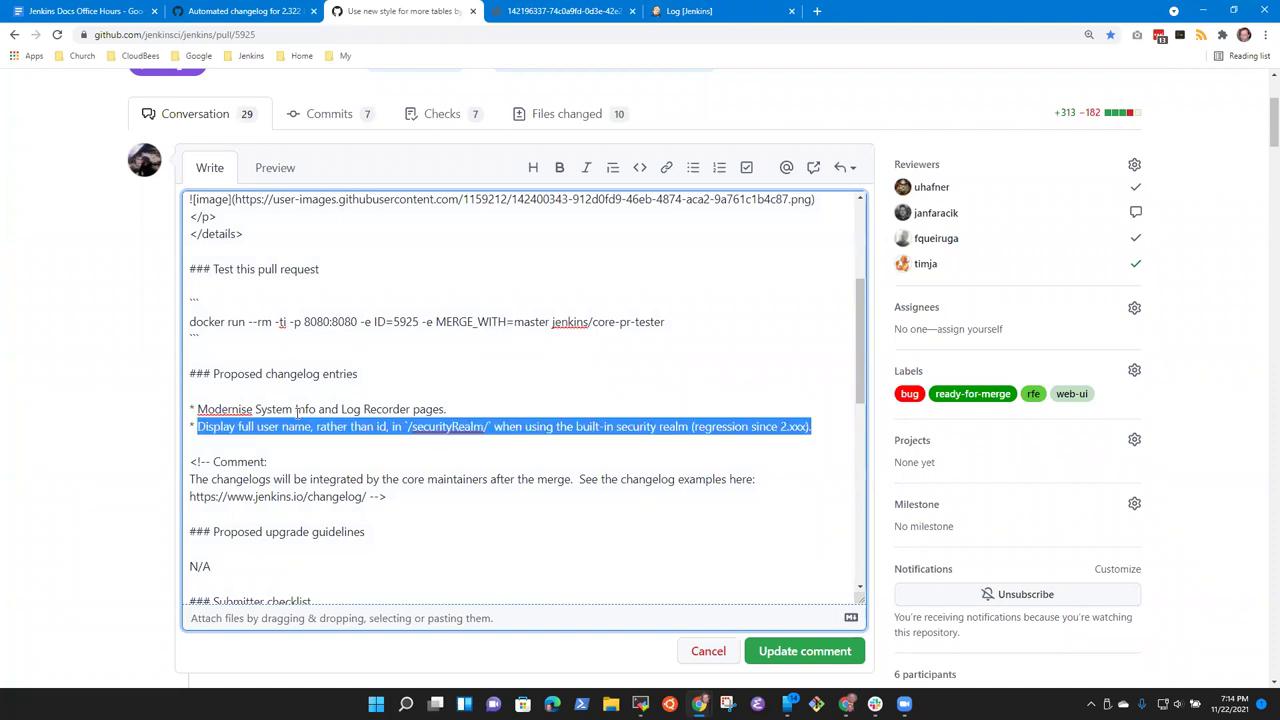
{"action": "left_click", "coordinate": [700, 12]}
Step: Open the Jenkins users list from Manage Jenkins
{"action": "left_click", "coordinate": [55, 120]}
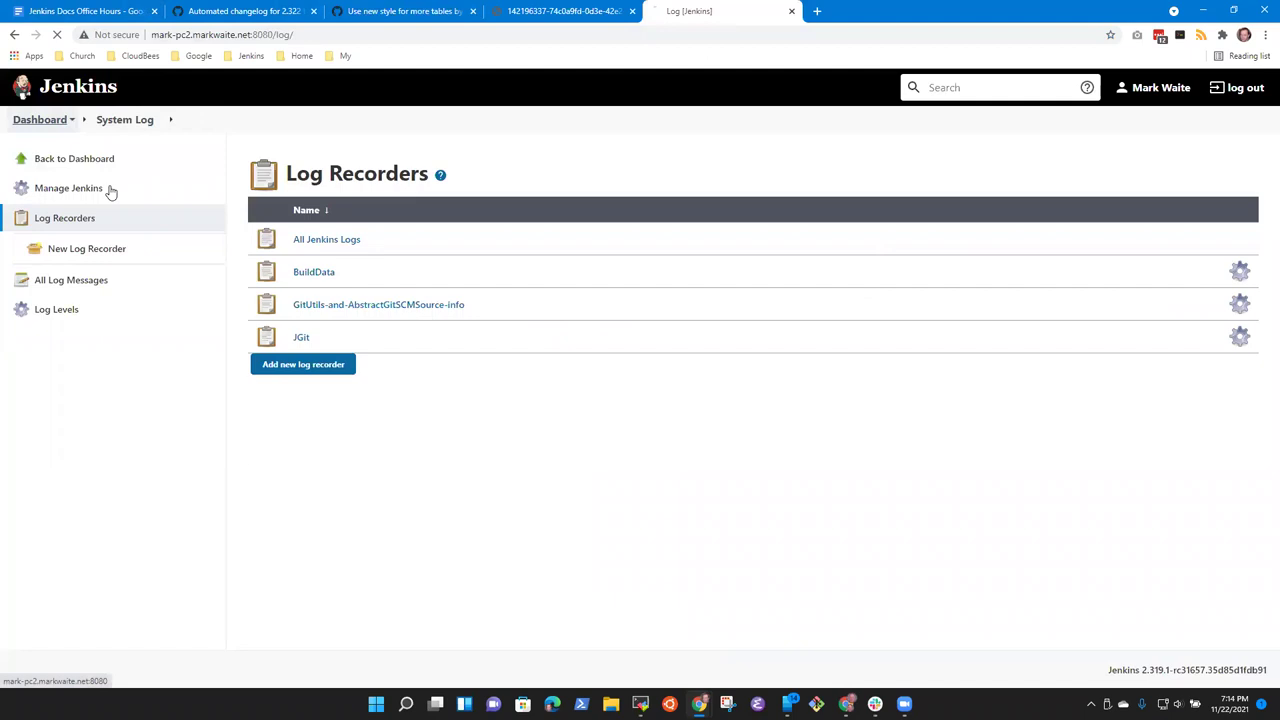
{"action": "left_click", "coordinate": [55, 306]}
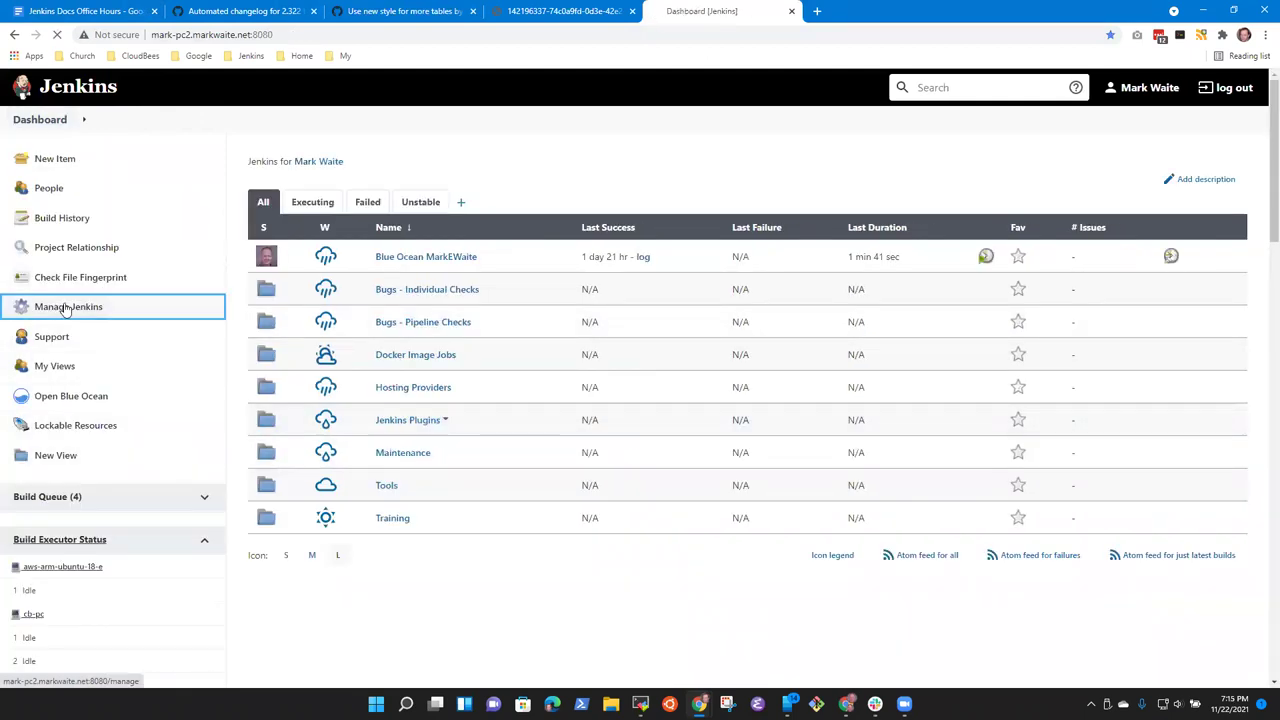
{"action": "scroll", "coordinate": [560, 420], "scroll_direction": "down", "scroll_amount": 2}
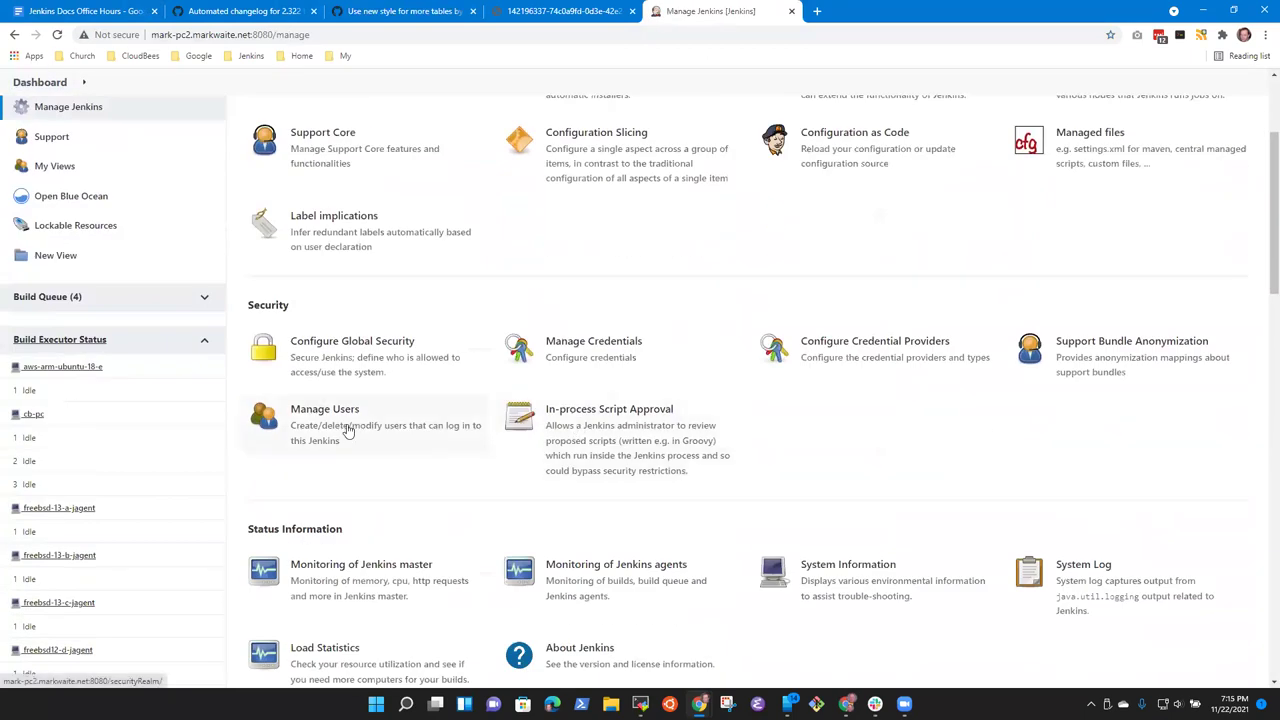
{"action": "left_click", "coordinate": [346, 428]}
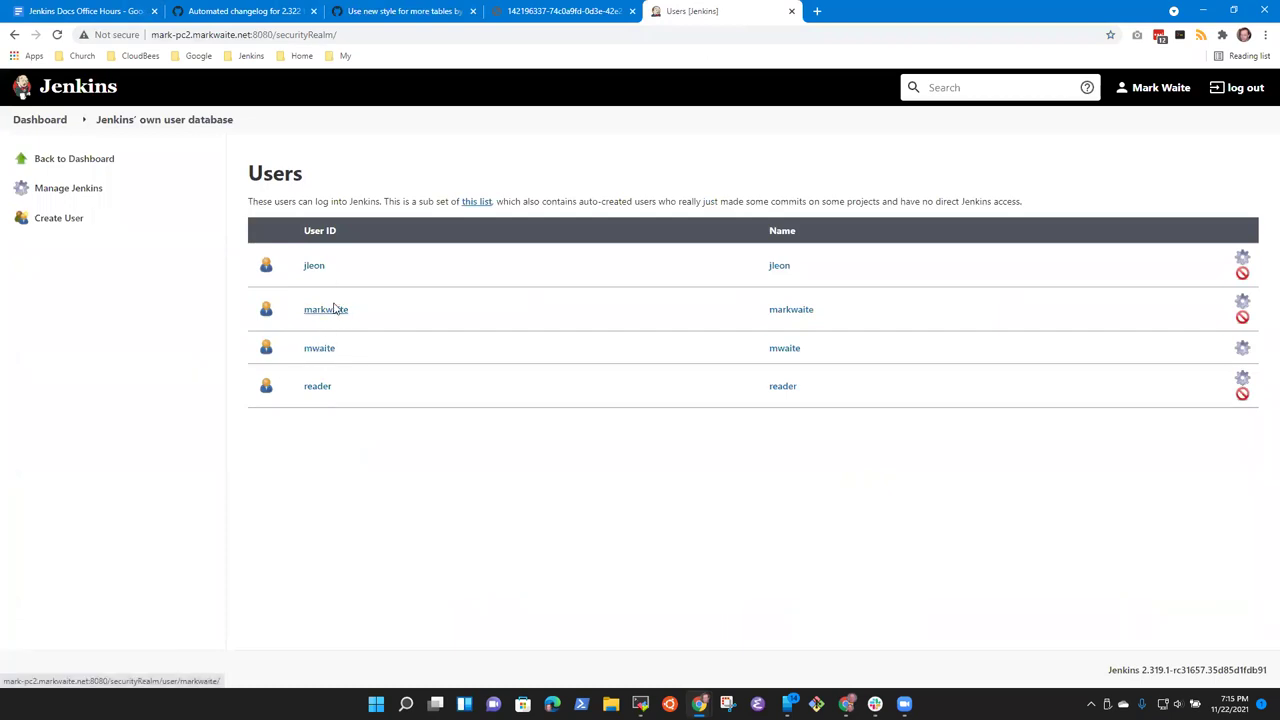
Step: Inspect a user's full name, leave unsaved, and sort the Users list by User ID
{"action": "left_click", "coordinate": [1243, 353]}
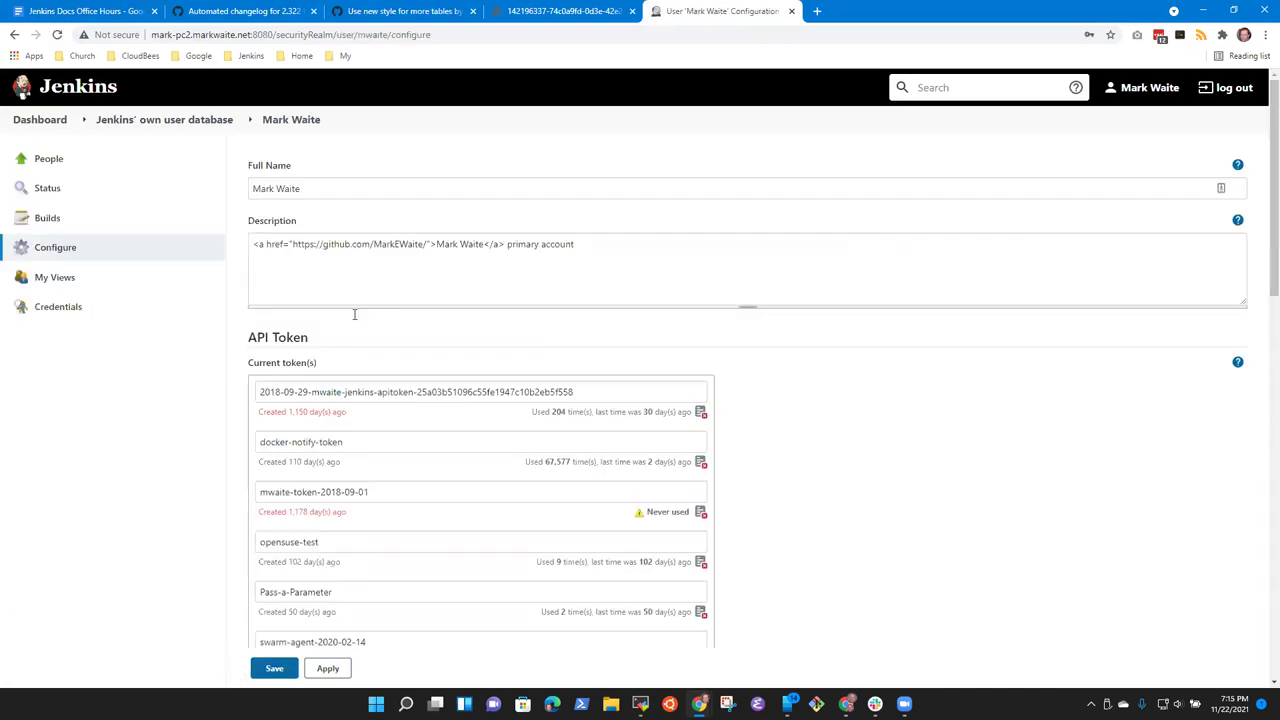
{"action": "left_click_drag", "start_coordinate": [305, 189], "coordinate": [163, 177]}
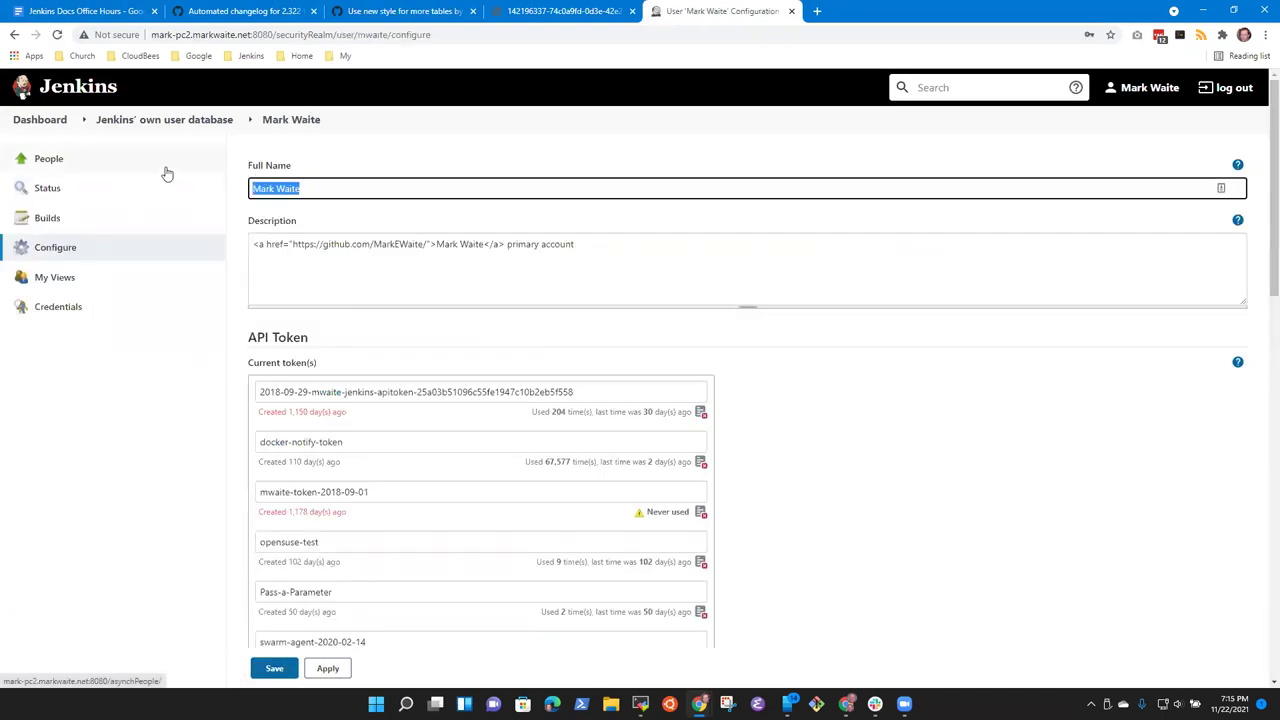
{"action": "left_click", "coordinate": [158, 119]}
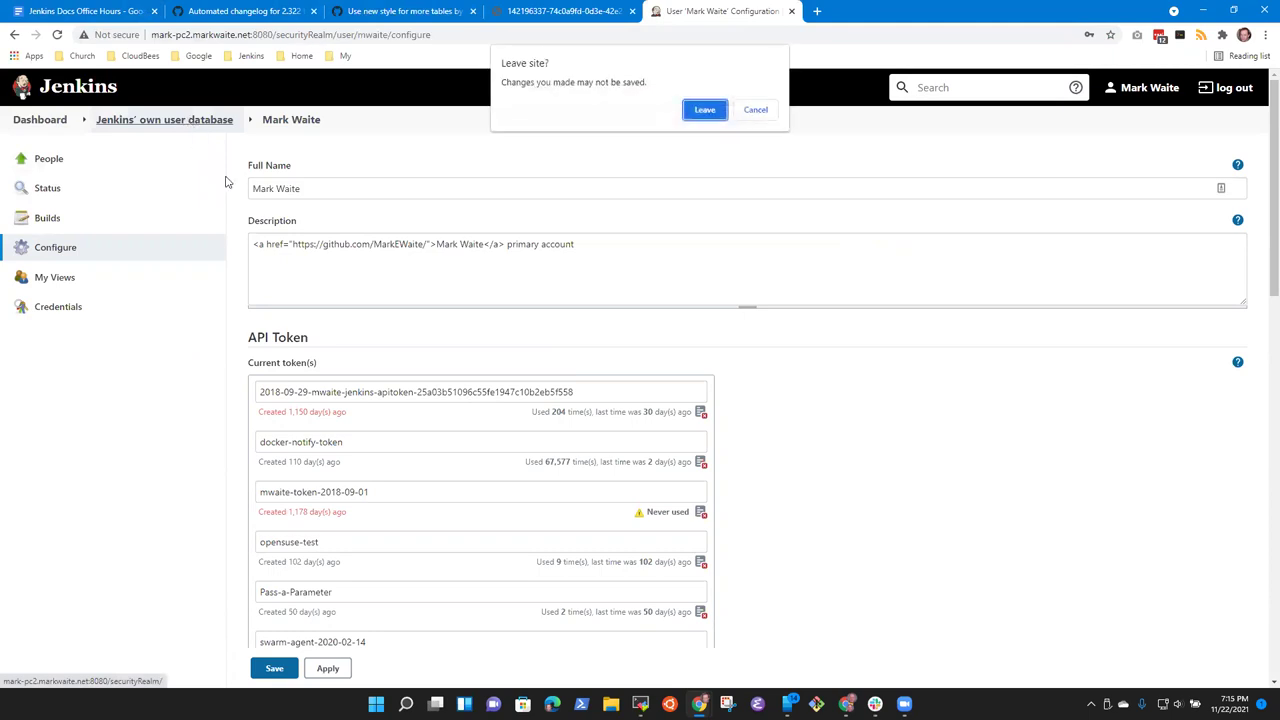
{"action": "left_click", "coordinate": [704, 112]}
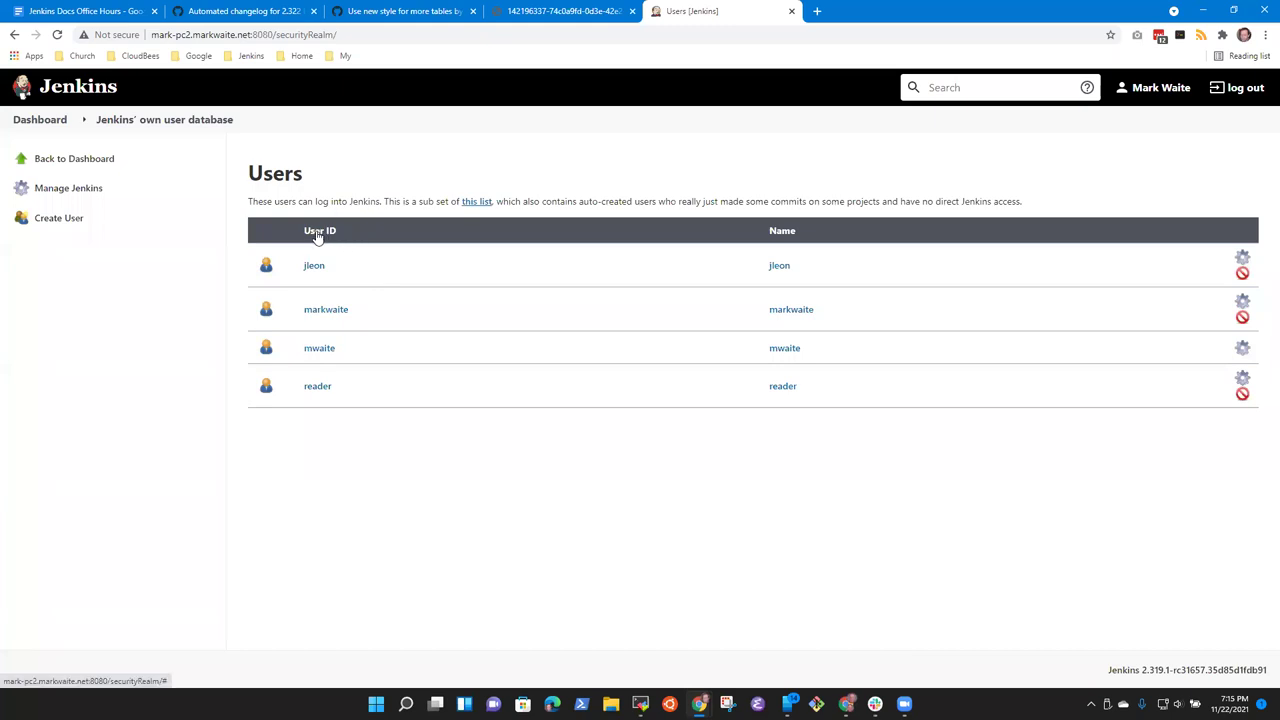
{"action": "mouse_move", "coordinate": [343, 234]}
{"action": "left_mouse_down"}
{"action": "mouse_move", "coordinate": [308, 230]}
{"action": "mouse_move", "coordinate": [321, 240]}
{"action": "left_mouse_up"}
{"action": "left_click", "coordinate": [321, 231]}
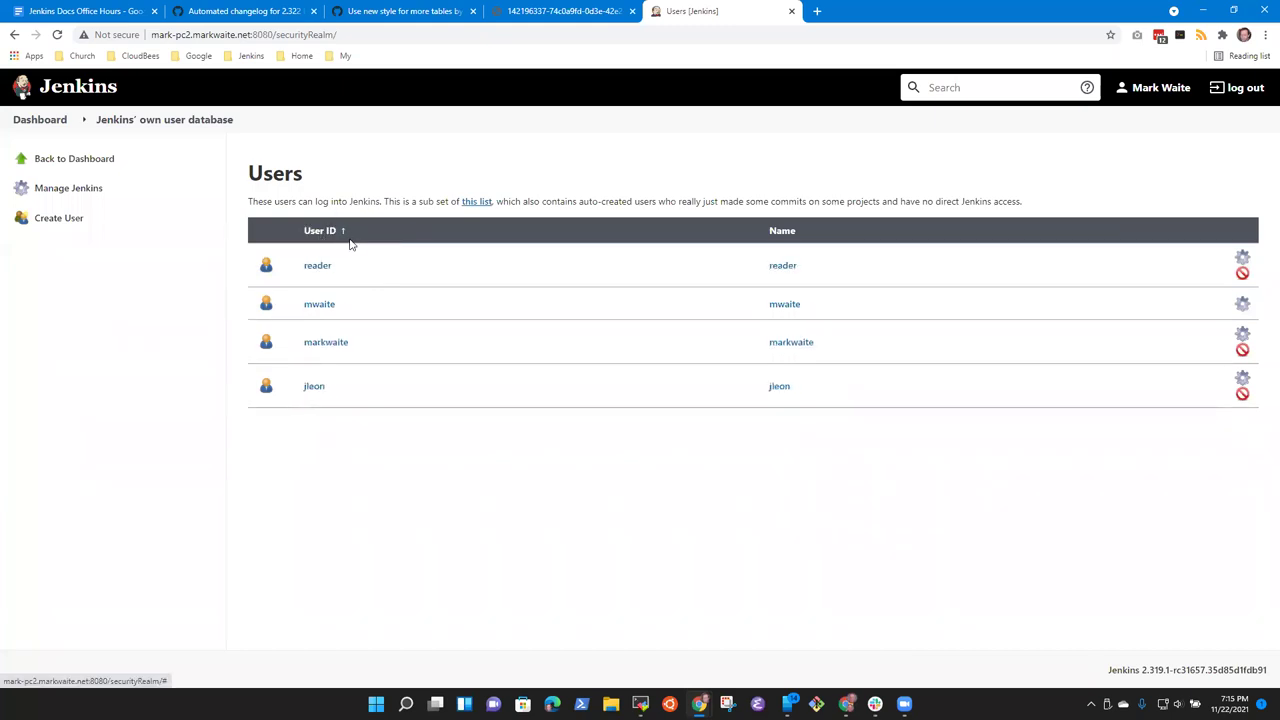
{"action": "left_click", "coordinate": [590, 11]}
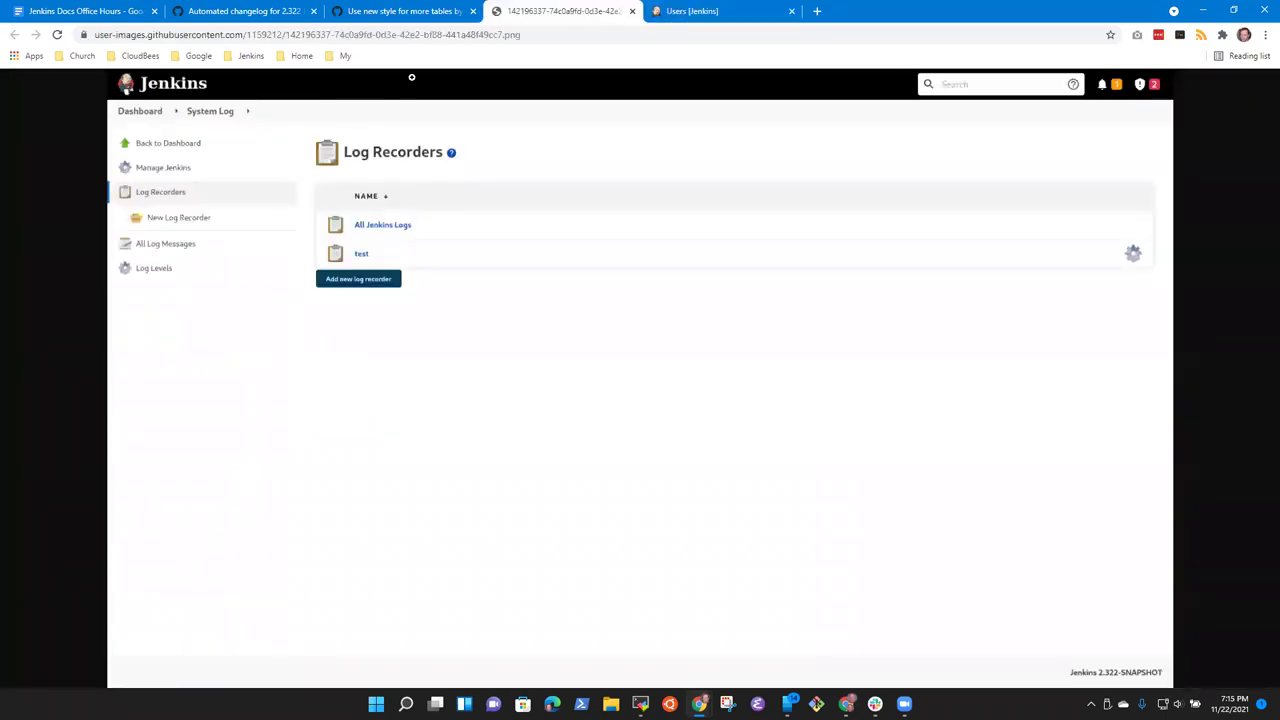
Step: Compare the edited changelog entries with the other tabs, then cancel the PR #5925 description edit
{"action": "left_click", "coordinate": [693, 12]}
{"action": "left_click", "coordinate": [390, 11]}
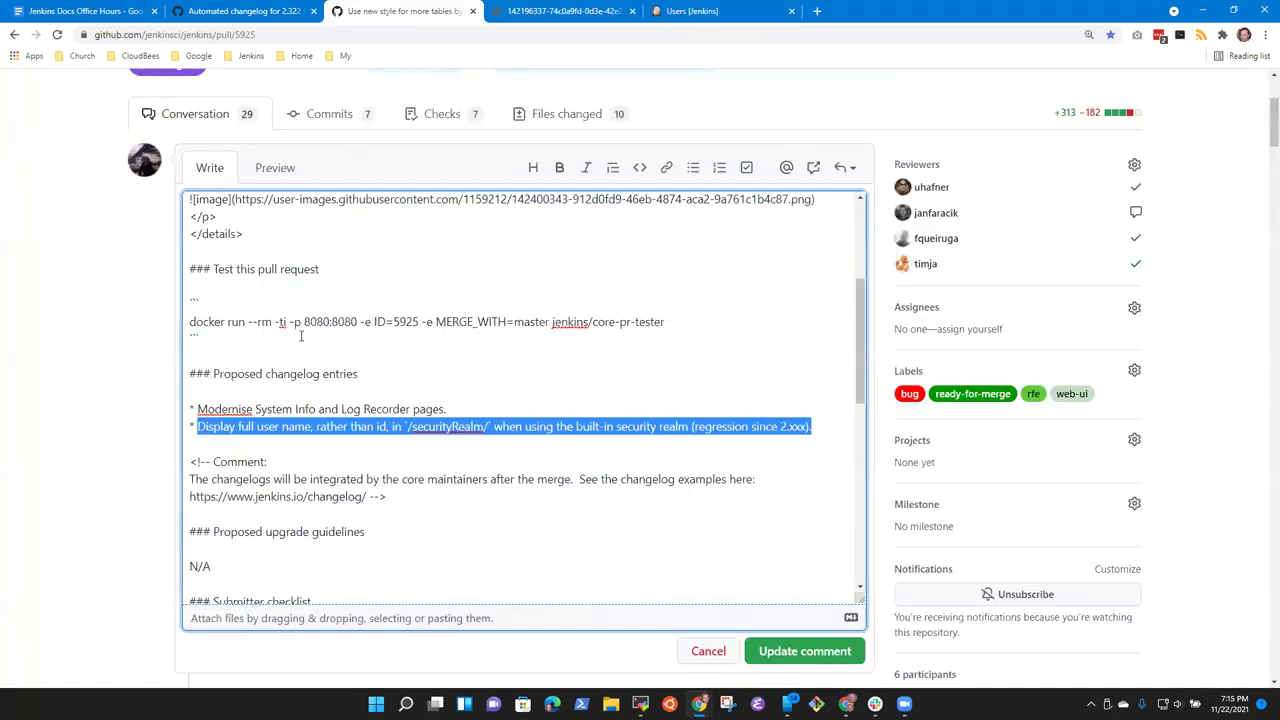
{"action": "left_click", "coordinate": [441, 414]}
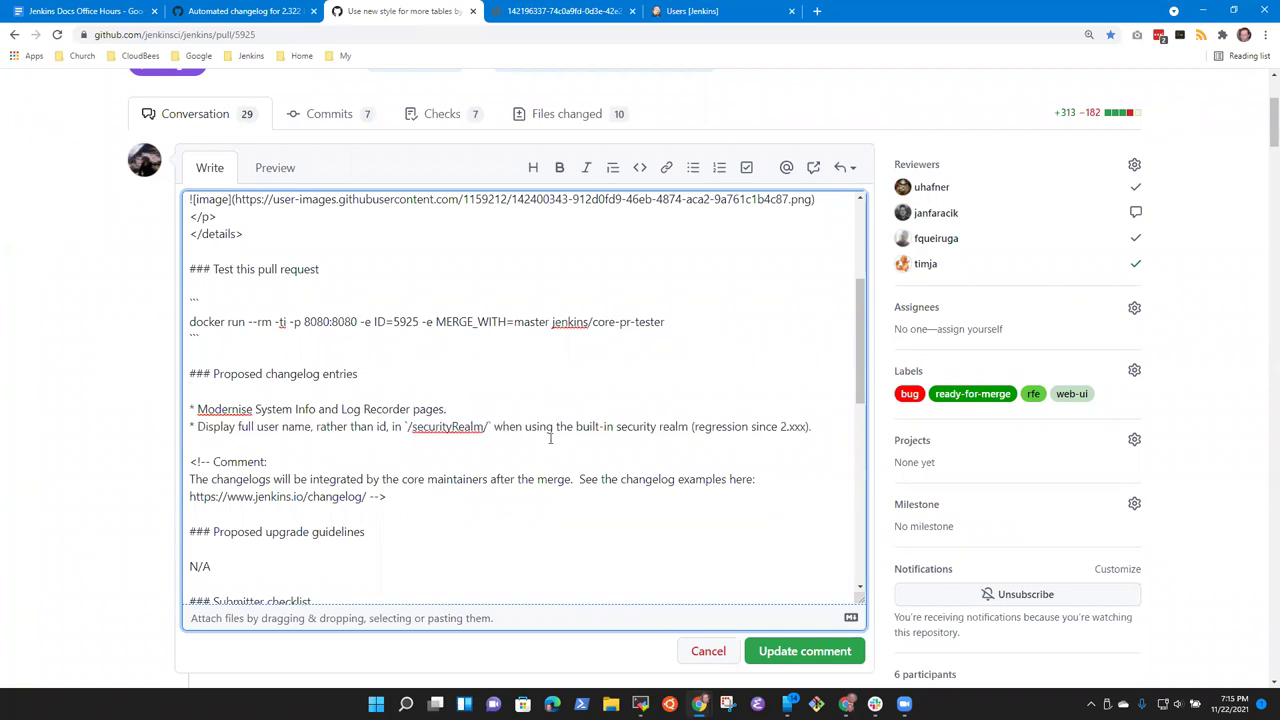
{"action": "key", "text": "End"}
{"action": "left_click", "coordinate": [693, 11]}
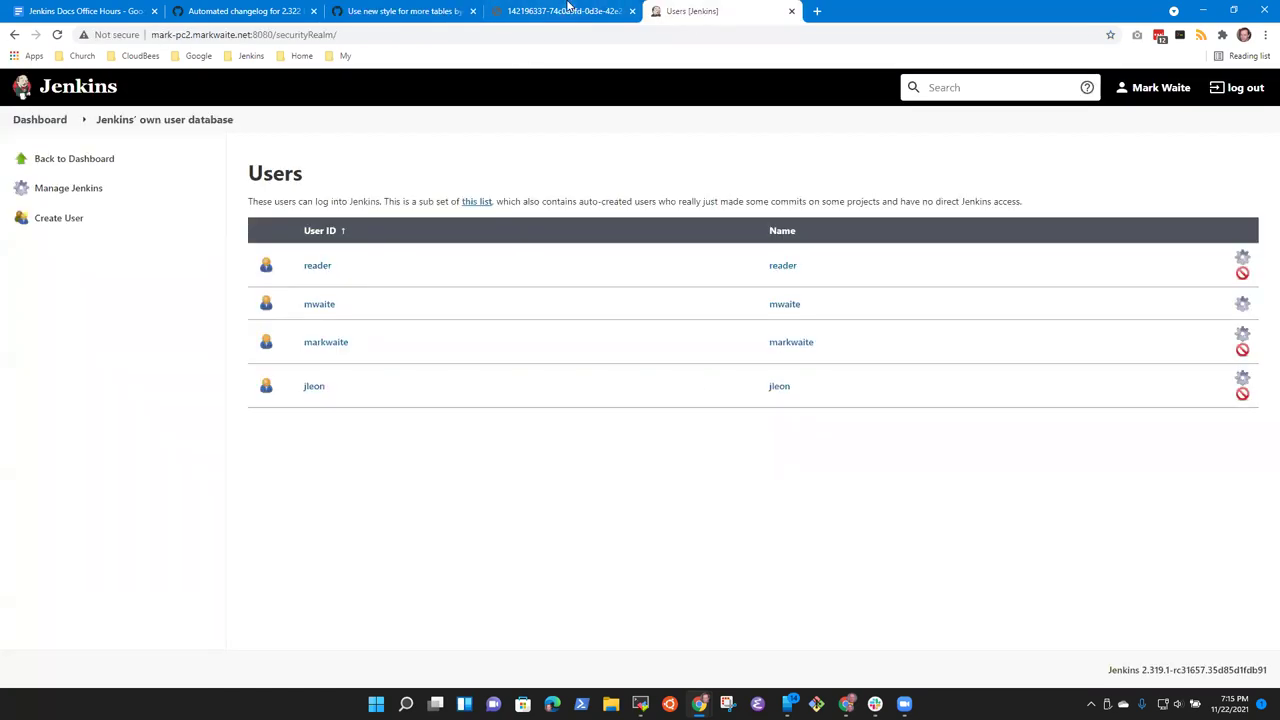
{"action": "left_click", "coordinate": [567, 11]}
{"action": "left_click", "coordinate": [240, 11]}
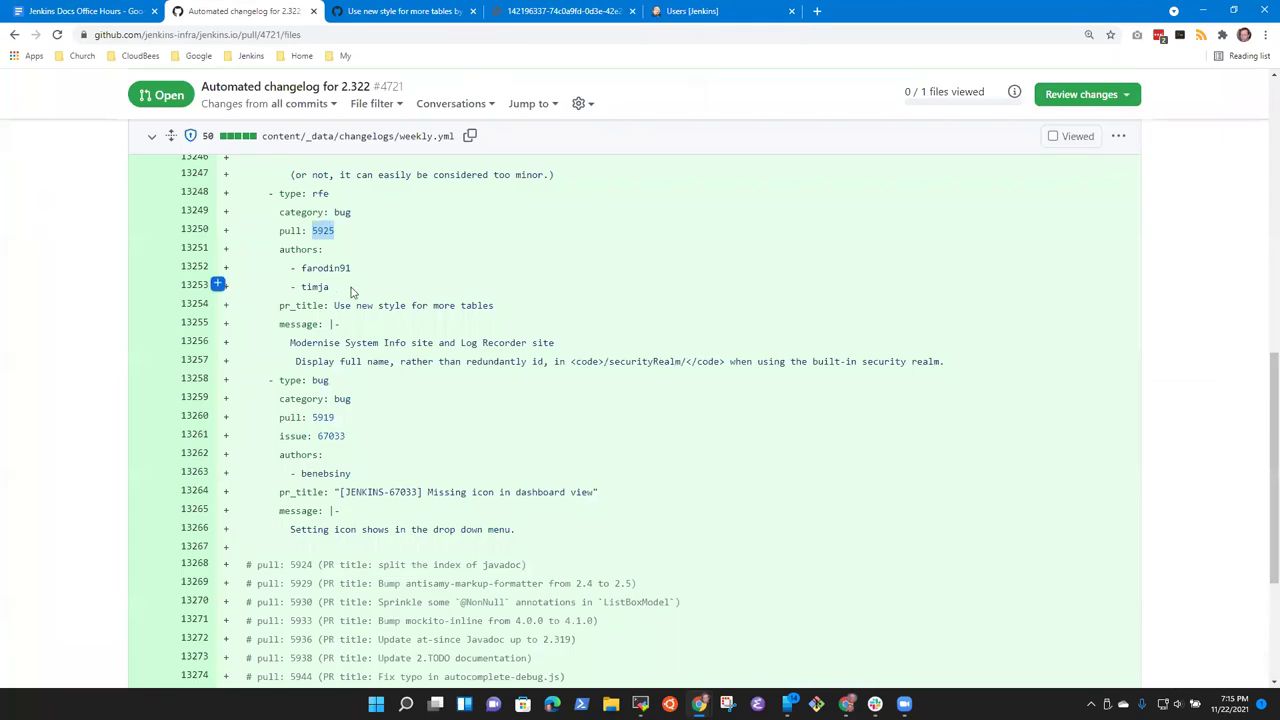
{"action": "left_click", "coordinate": [388, 12]}
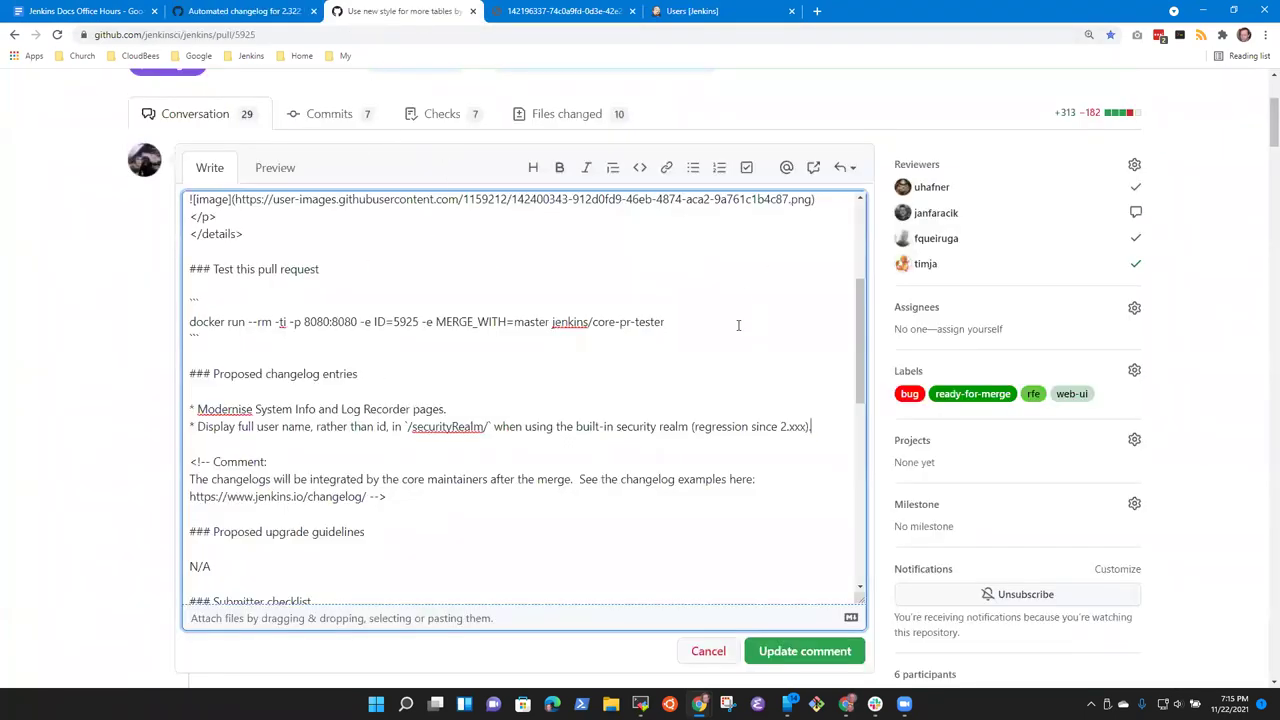
{"action": "left_click", "coordinate": [708, 652]}
{"action": "scroll", "coordinate": [560, 372], "scroll_direction": "up", "scroll_amount": 5}
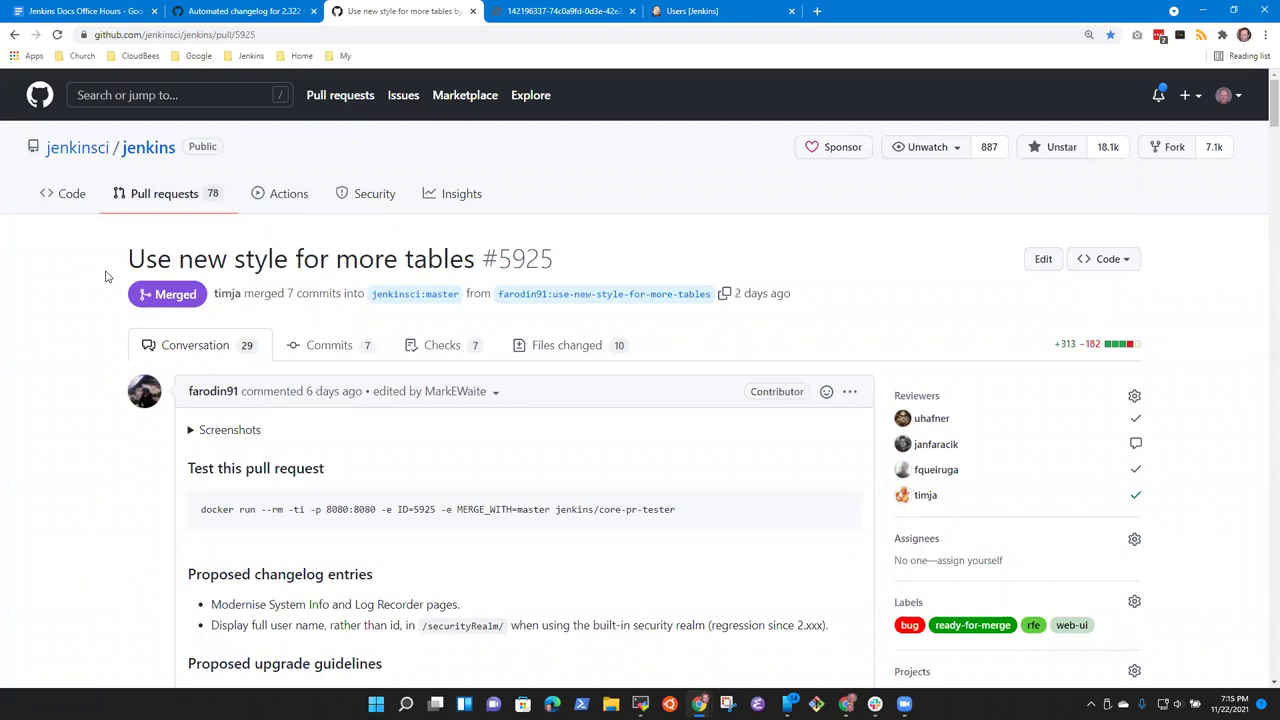
Step: Reopen PR #5925's description in the editor
{"action": "left_click", "coordinate": [850, 392]}
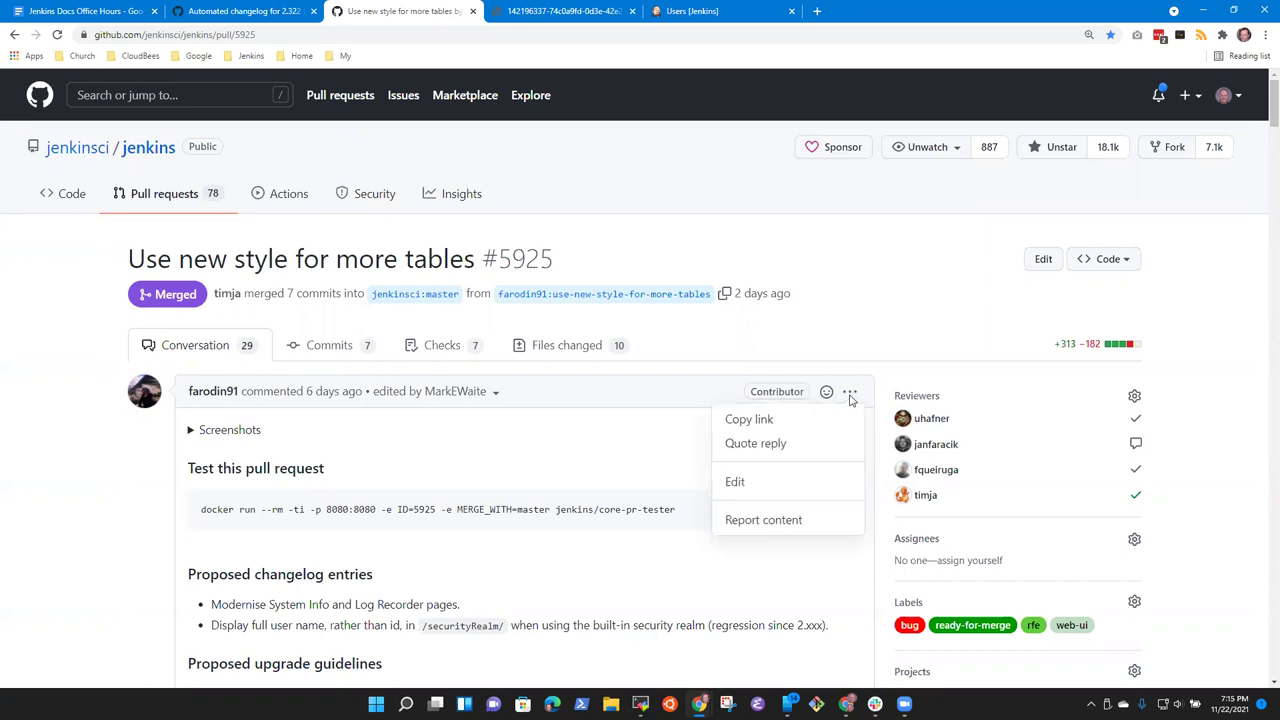
{"action": "left_click", "coordinate": [772, 490]}
{"action": "scroll", "coordinate": [369, 580], "scroll_direction": "up", "scroll_amount": 10}
{"action": "key", "text": "Down"}
{"action": "key", "text": "Down"}
{"action": "key", "text": "Down"}
{"action": "key", "text": "Down"}
{"action": "key", "text": "Down"}
{"action": "key", "text": "Down"}
{"action": "key", "text": "Down"}
{"action": "key", "text": "Down"}
{"action": "key", "text": "Down"}
{"action": "key", "text": "Down"}
{"action": "key", "text": "Down"}
{"action": "key", "text": "Down"}
{"action": "key", "text": "Down"}
{"action": "key", "text": "Down"}
{"action": "key", "text": "Down"}
{"action": "key", "text": "Down"}
{"action": "key", "text": "Down"}
{"action": "key", "text": "Down"}
{"action": "key", "text": "Down"}
{"action": "key", "text": "Down"}
{"action": "key", "text": "Down"}
{"action": "key", "text": "Down"}
{"action": "key", "text": "Down"}
{"action": "key", "text": "Down"}
{"action": "key", "text": "Down"}
{"action": "key", "text": "Down"}
{"action": "key", "text": "Down"}
Step: Step through the Modernise and user name changelog entries, briefly selecting the 2.xxx placeholder, without changing them
{"action": "key", "text": "Up"}
{"action": "key", "text": "Right"}
{"action": "key", "text": "Right"}
{"action": "key", "text": "shift+End"}
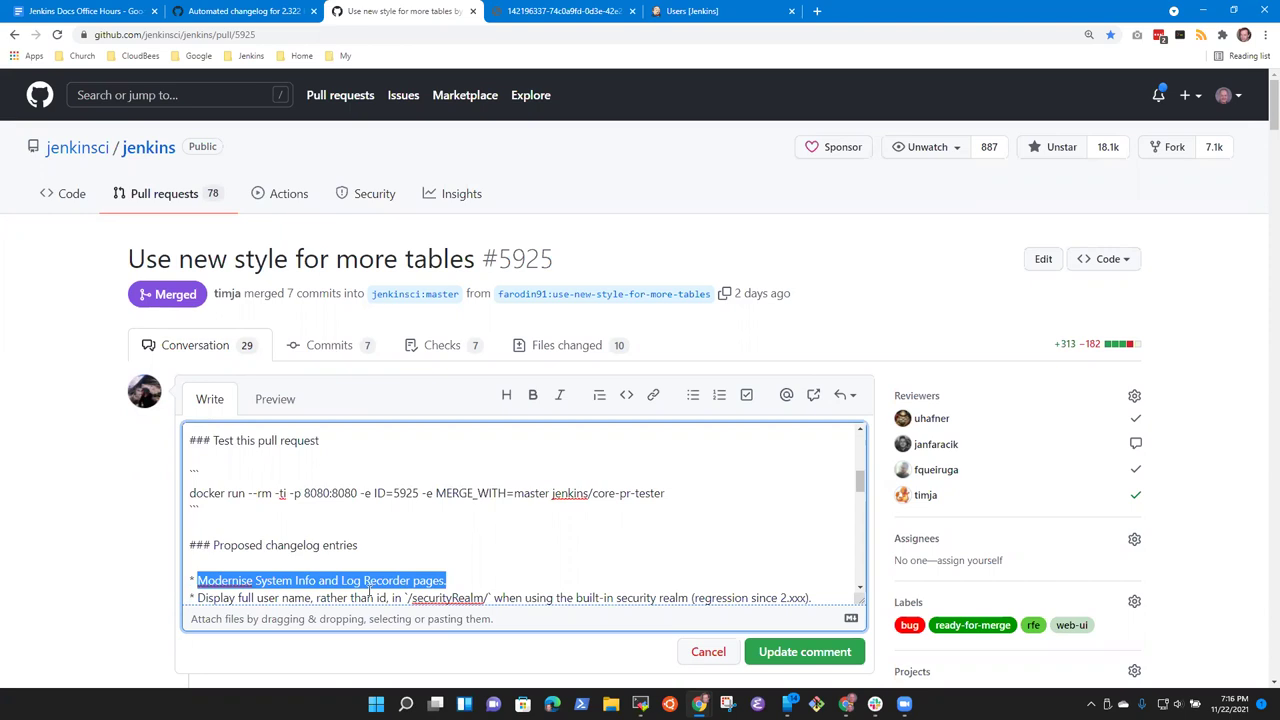
{"action": "key", "text": "Down"}
{"action": "key", "text": "Down"}
{"action": "key", "text": "Down"}
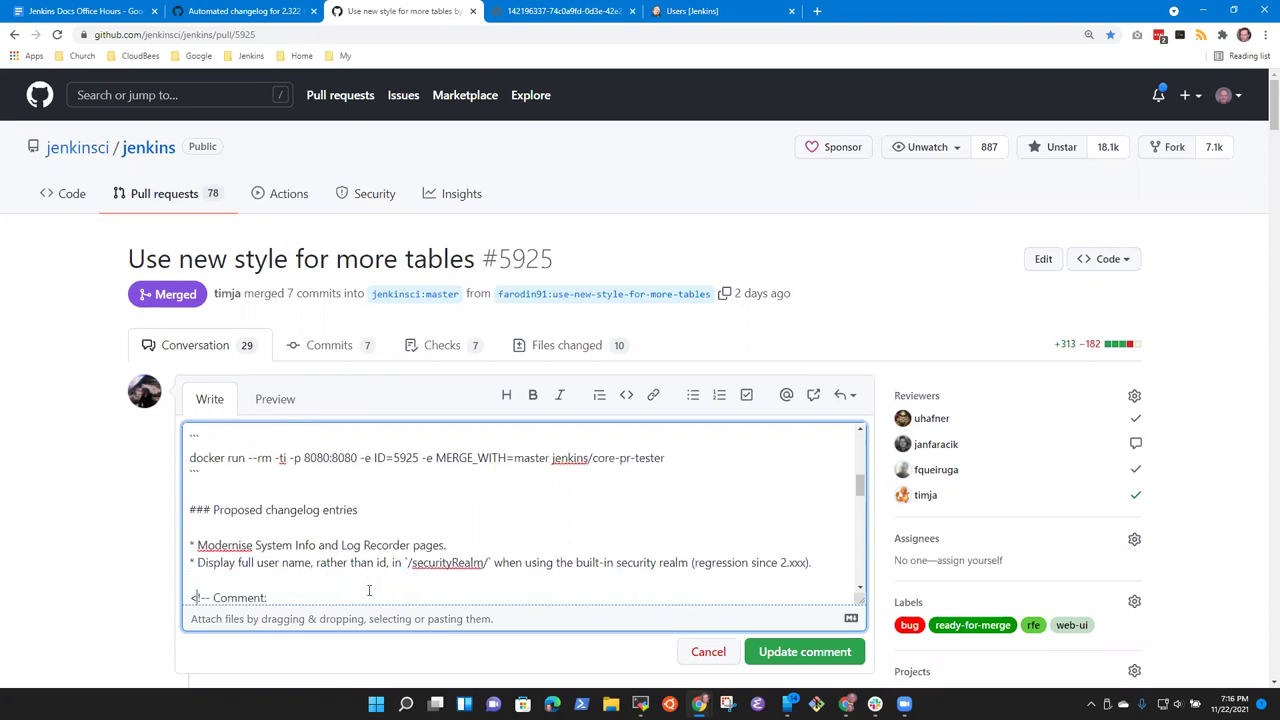
{"action": "key", "text": "Home"}
{"action": "key", "text": "Up"}
{"action": "key", "text": "Down"}
{"action": "key", "text": "Down"}
{"action": "key", "text": "Up"}
{"action": "key", "text": "End"}
{"action": "key", "text": "Left"}
{"action": "key", "text": "shift+Left"}
{"action": "key", "text": "shift+Left"}
{"action": "key", "text": "shift+Left"}
{"action": "key", "text": "End"}
Step: Under the developer topic, add the bullet 'Split 5925 into two, find the issue ID for the userid instead of username'
{"action": "left_click", "coordinate": [85, 11]}
{"action": "left_click", "coordinate": [792, 440]}
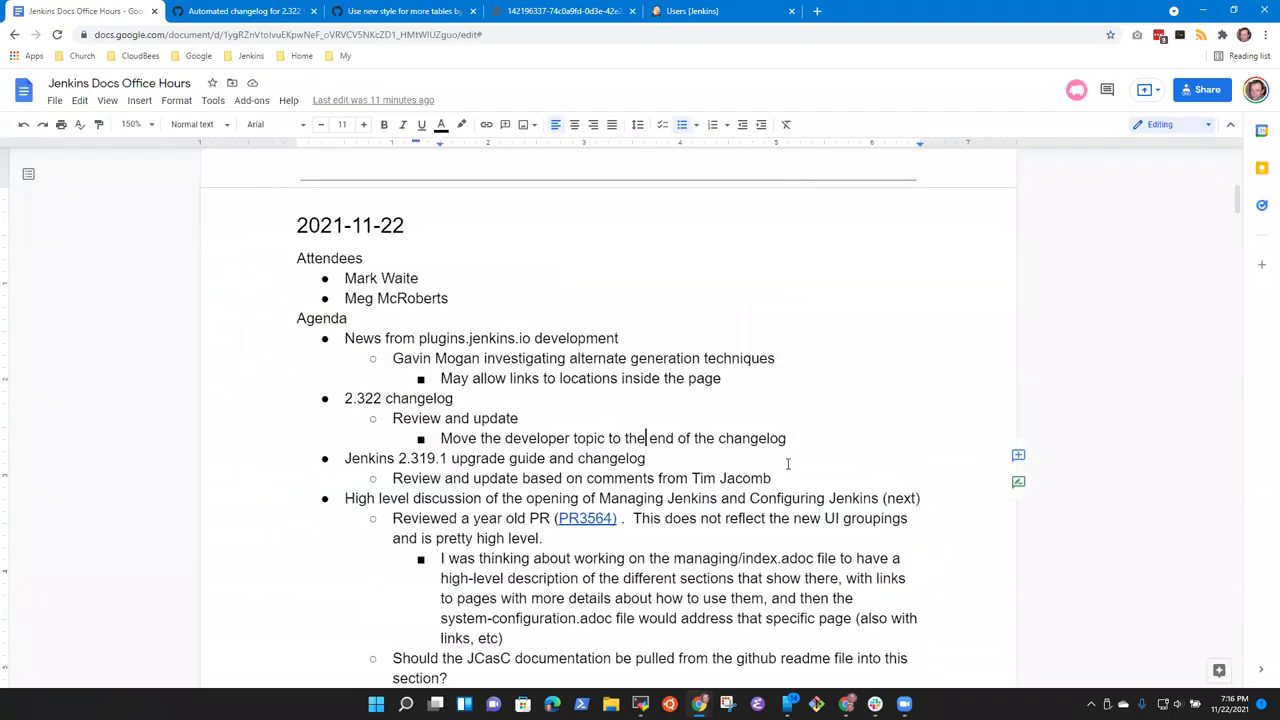
{"action": "key", "text": "Up"}
{"action": "key", "text": "Return"}
{"action": "type", "text": "Spliot"}
{"action": "key", "text": "BackSpace"}
{"action": "key", "text": "BackSpace"}
{"action": "key", "text": "BackSpace"}
{"action": "type", "text": "t"}
{"action": "left_click", "coordinate": [222, 8]}
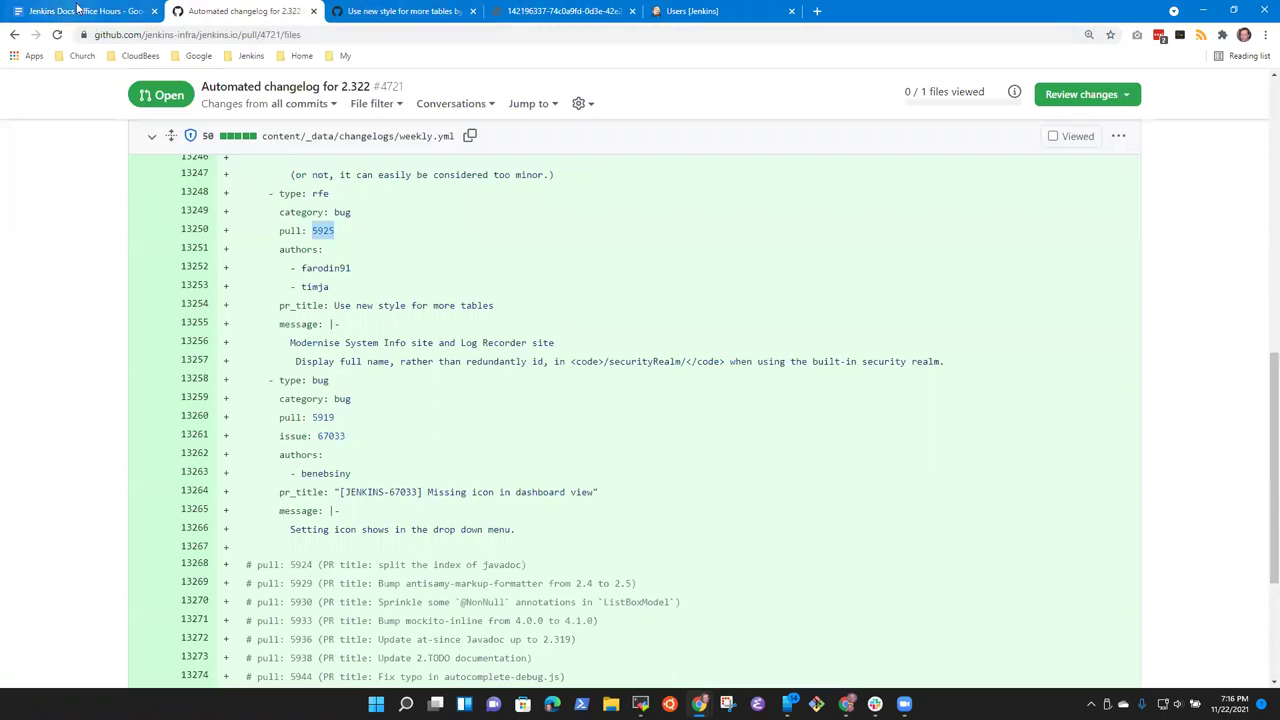
{"action": "left_click", "coordinate": [105, 12]}
{"action": "type", "text": "59235"}
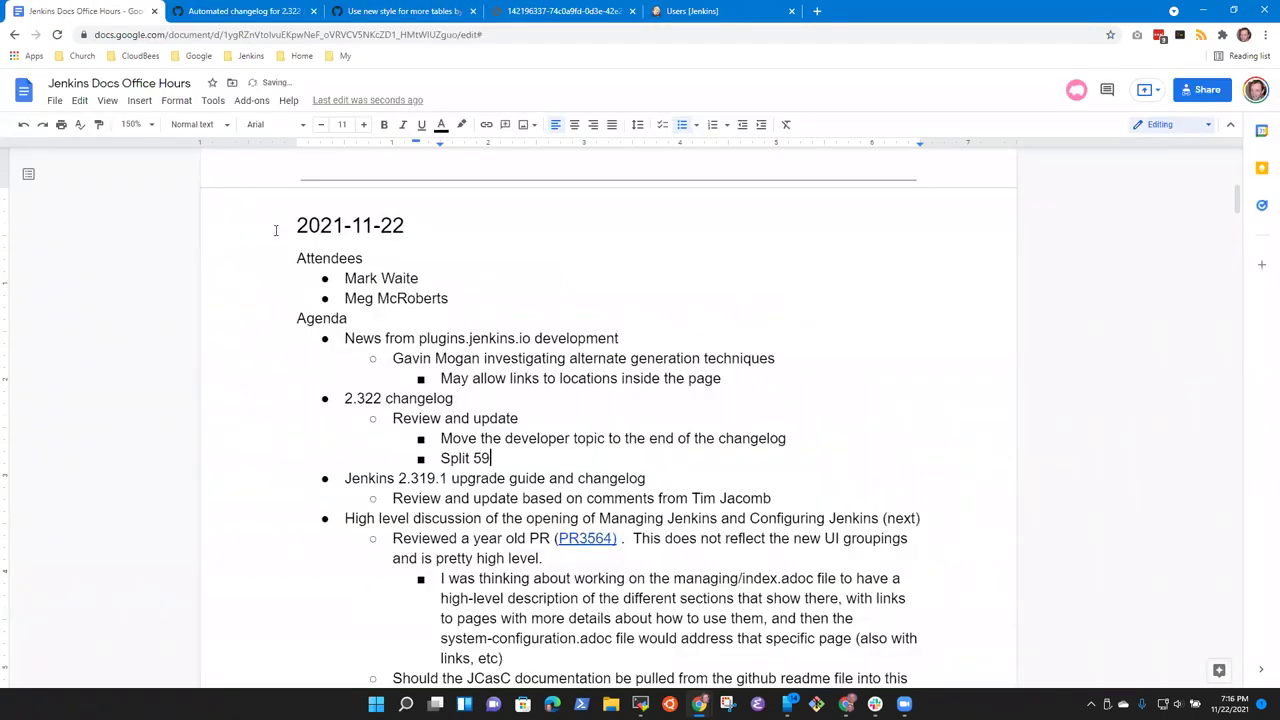
{"action": "key", "text": "BackSpace"}
{"action": "key", "text": "BackSpace"}
{"action": "key", "text": "BackSpace"}
{"action": "type", "text": "5 into two, find the "}
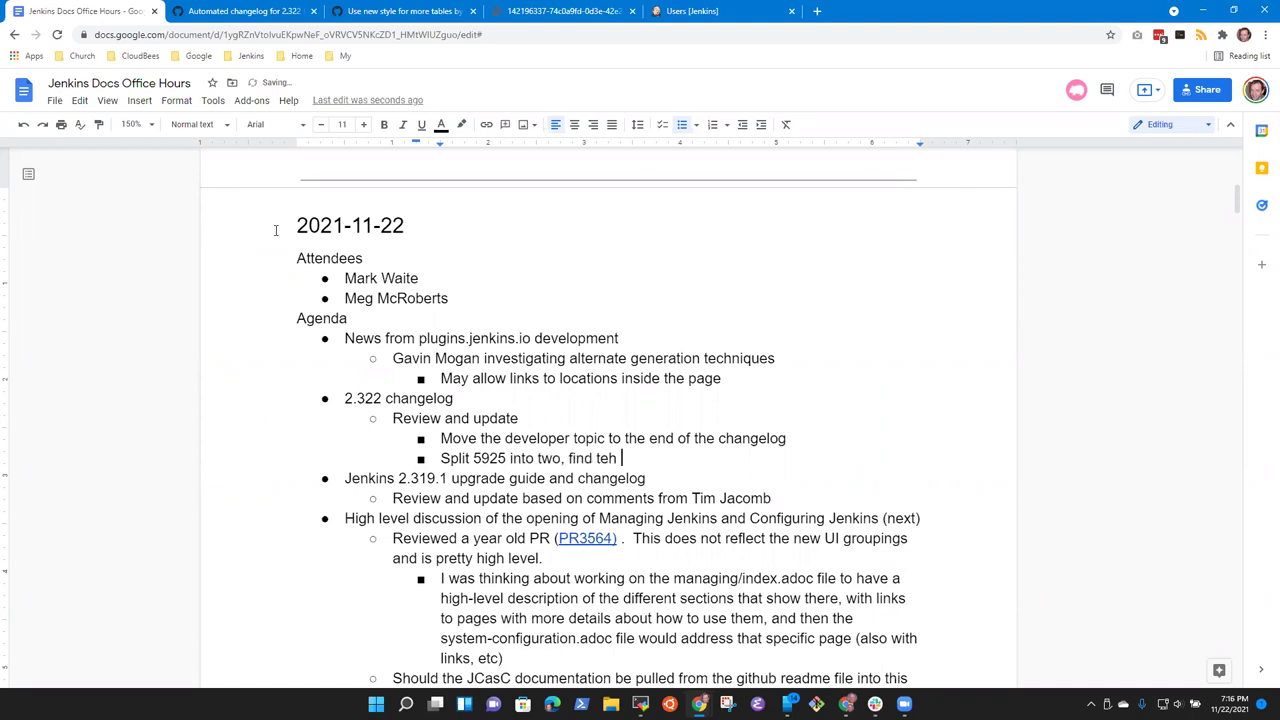
{"action": "type", "text": "issue ID for the "}
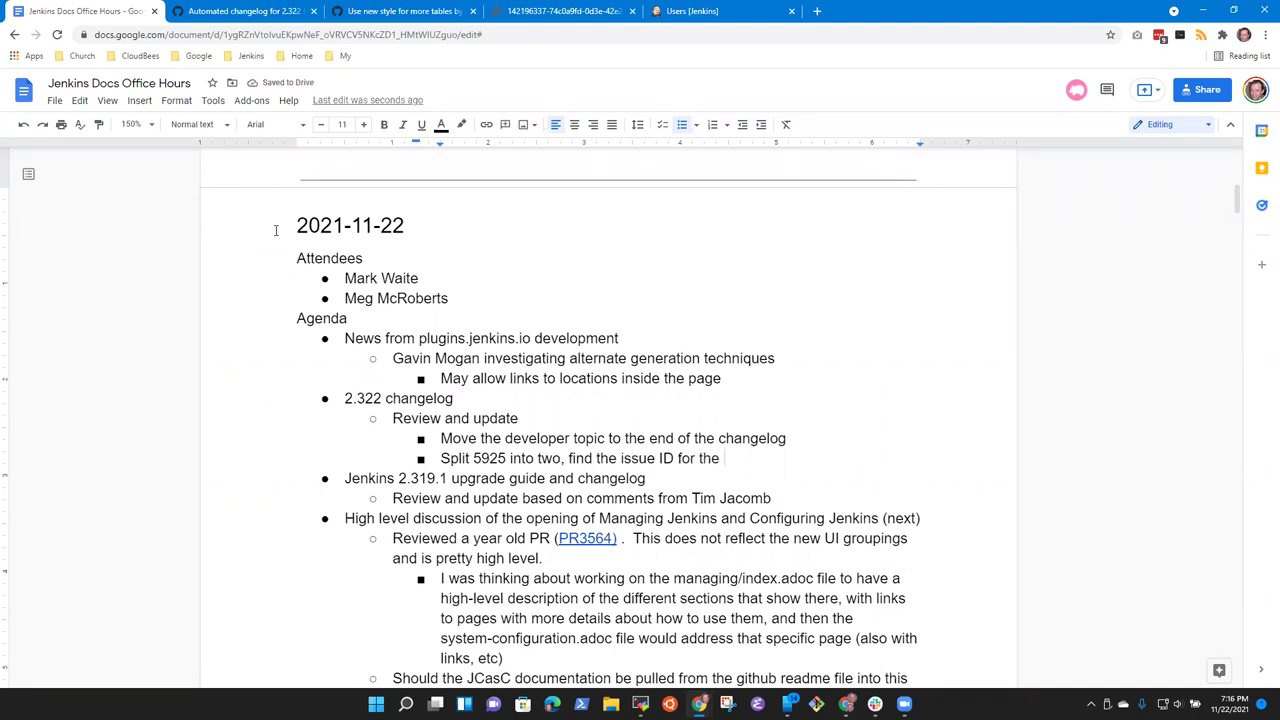
{"action": "type", "text": "userid instead of username"}
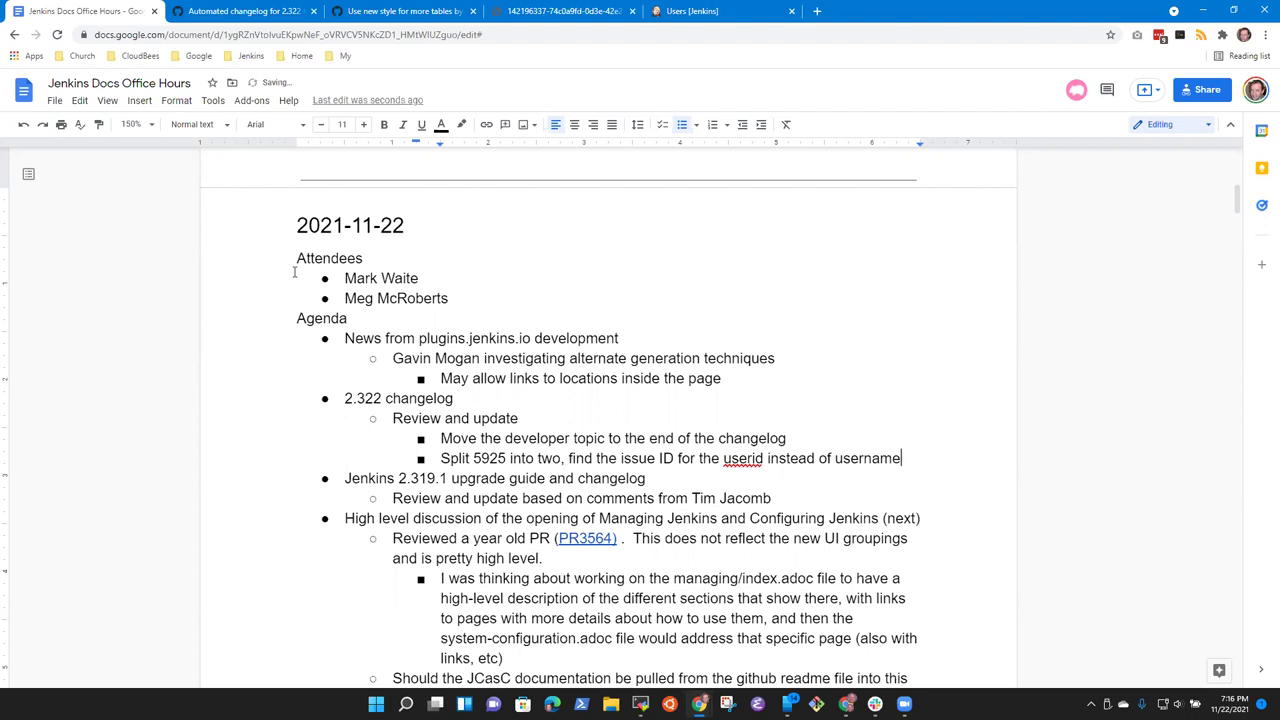
{"action": "left_click", "coordinate": [382, 16]}
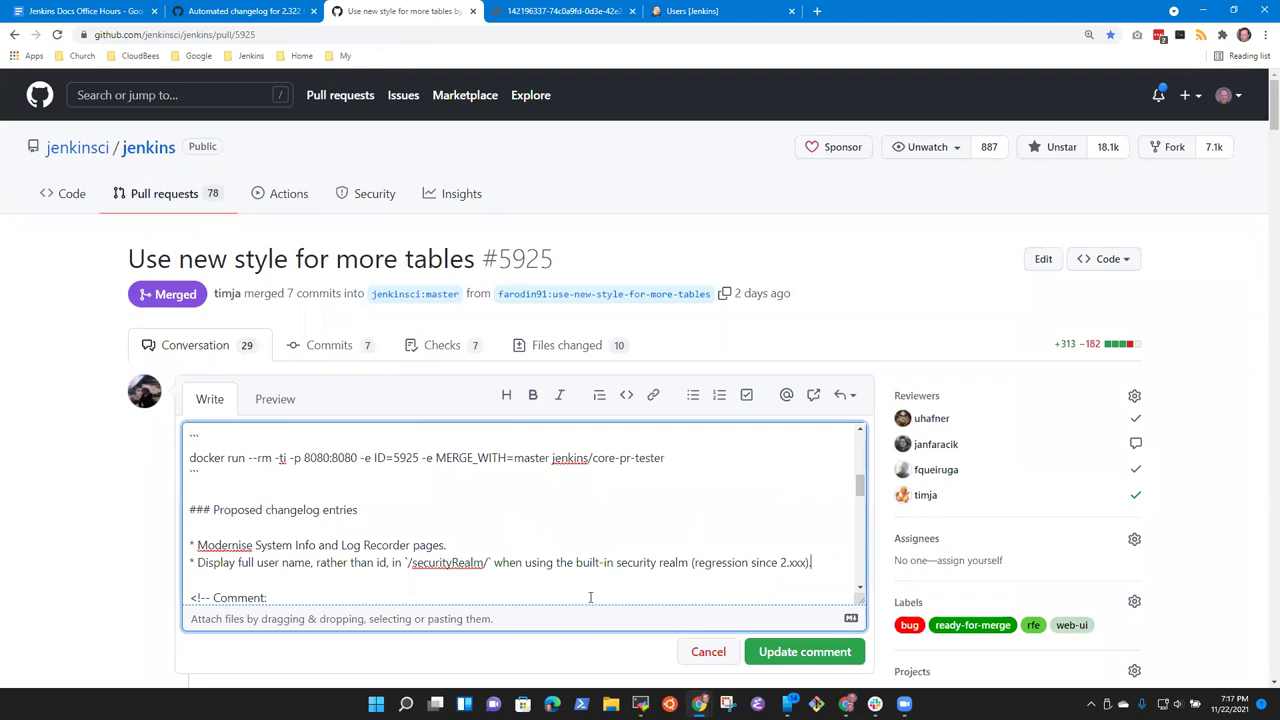
Step: Save PR #5925's description and copy pull number 5919 from the 2.322 changelog diff
{"action": "left_click", "coordinate": [771, 651]}
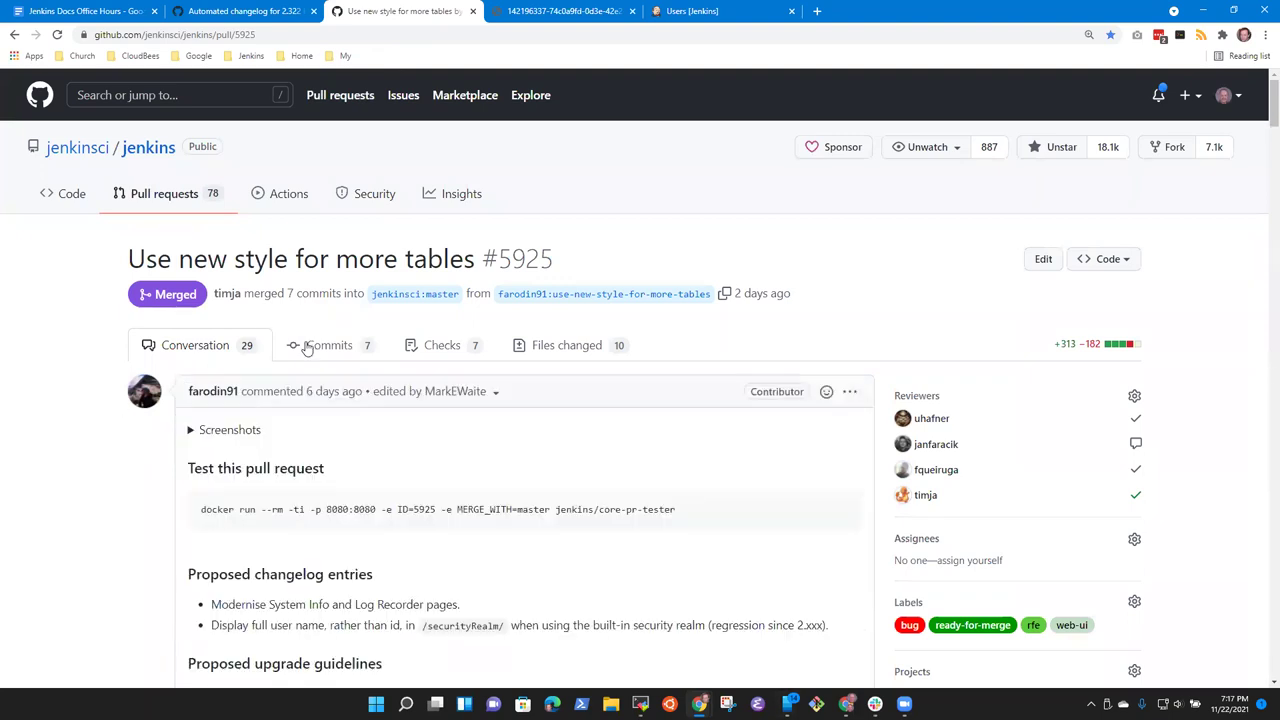
{"action": "left_click", "coordinate": [265, 11]}
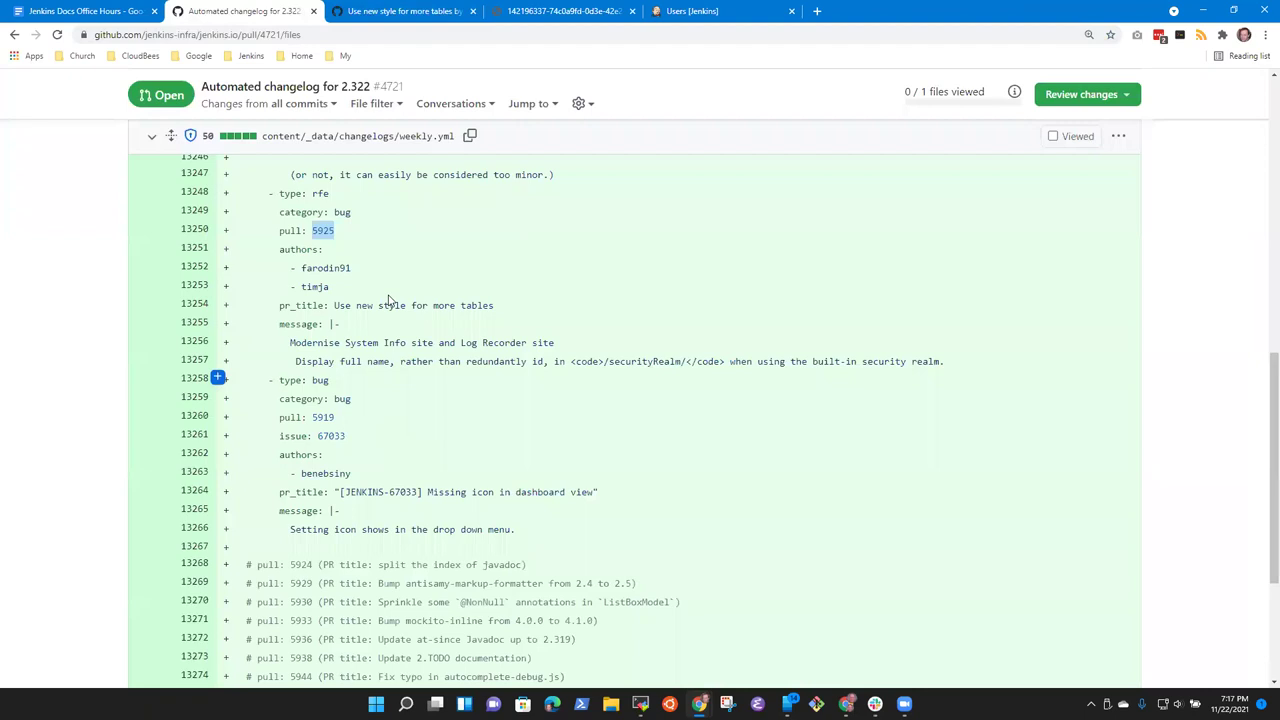
{"action": "scroll", "coordinate": [334, 380], "scroll_direction": "down", "scroll_amount": 1}
{"action": "left_click", "coordinate": [327, 350]}
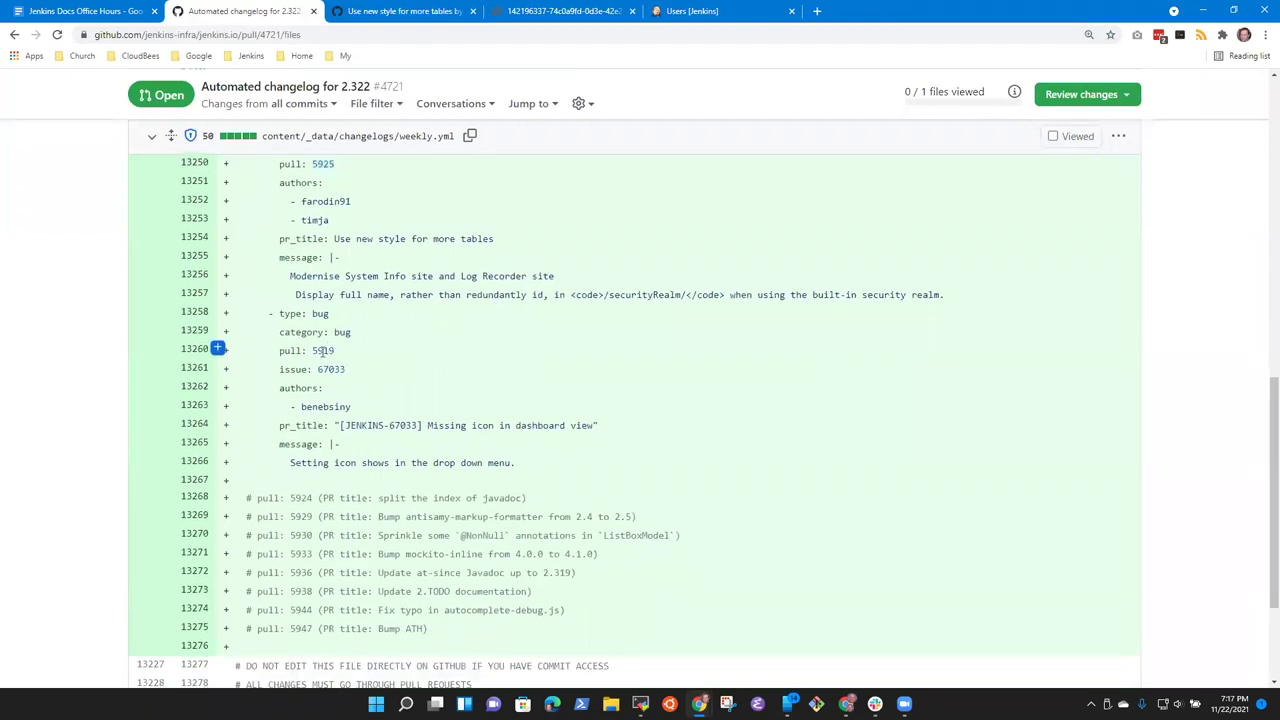
{"action": "double_click", "coordinate": [324, 351]}
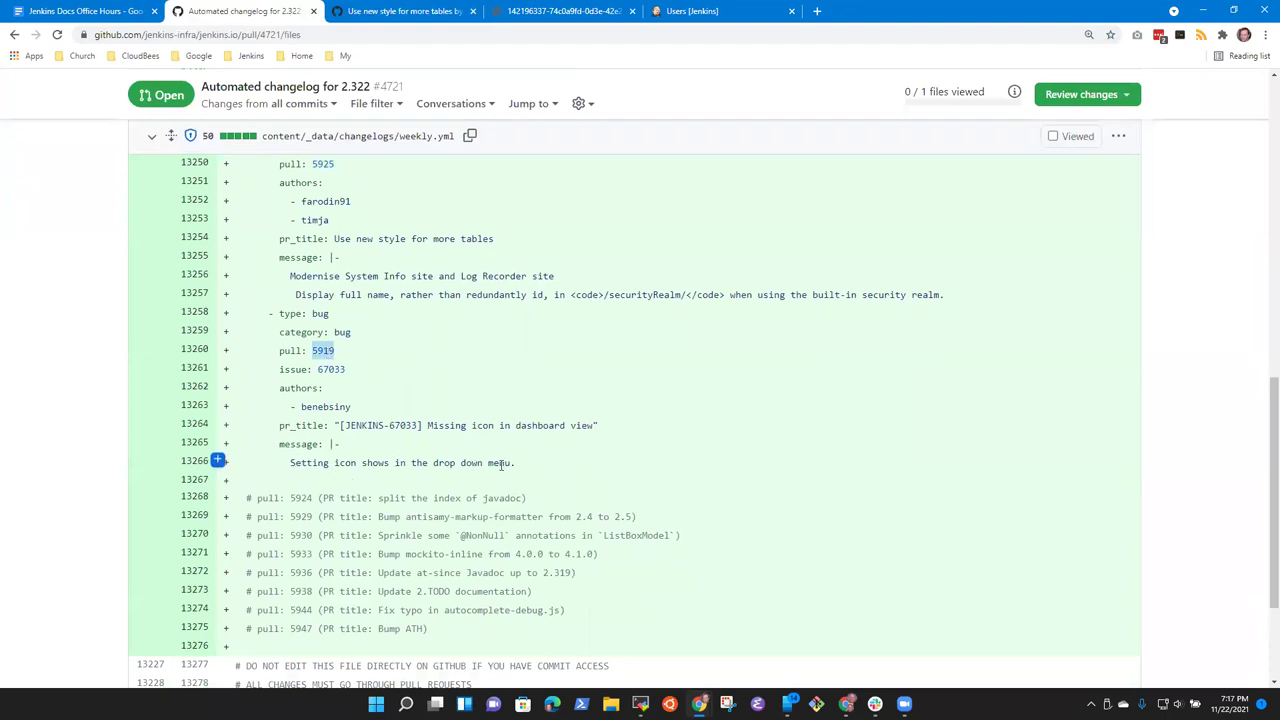
Step: Change the address from pull 5925 to 5919 and view PR #5919's proposed changelog entry
{"action": "left_click", "coordinate": [398, 12]}
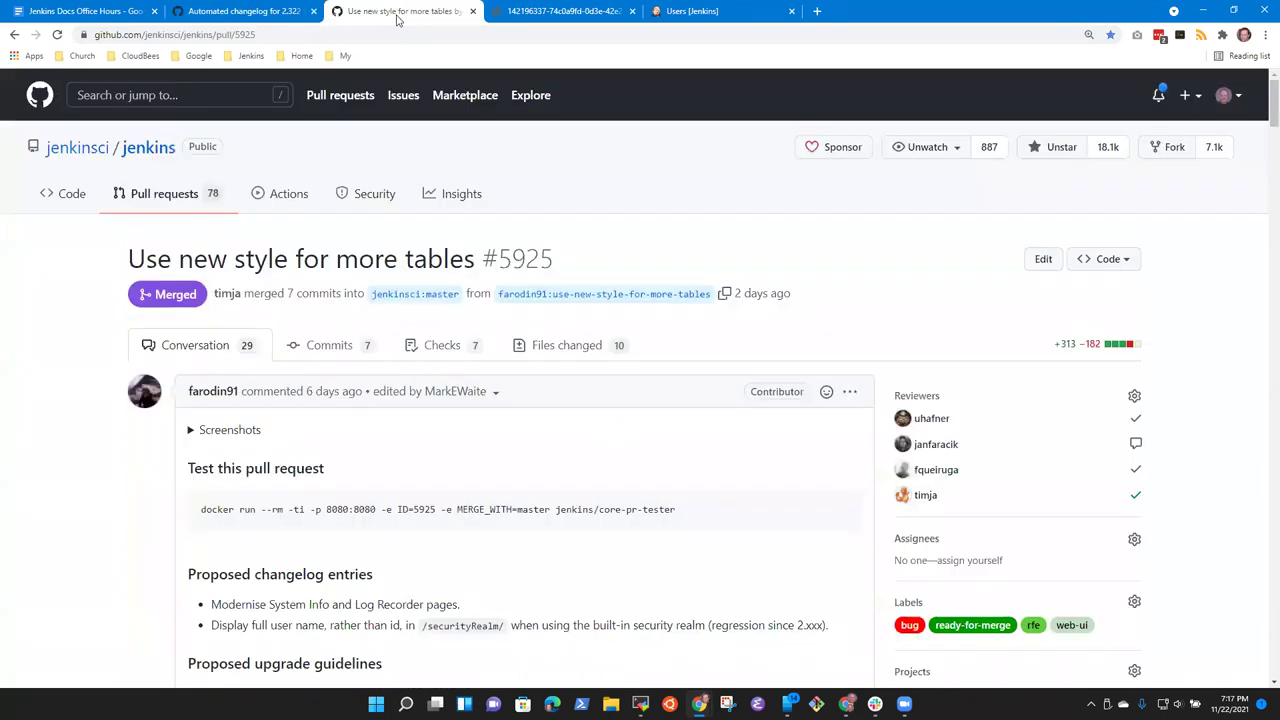
{"action": "left_click", "coordinate": [270, 36]}
{"action": "double_click", "coordinate": [276, 36]}
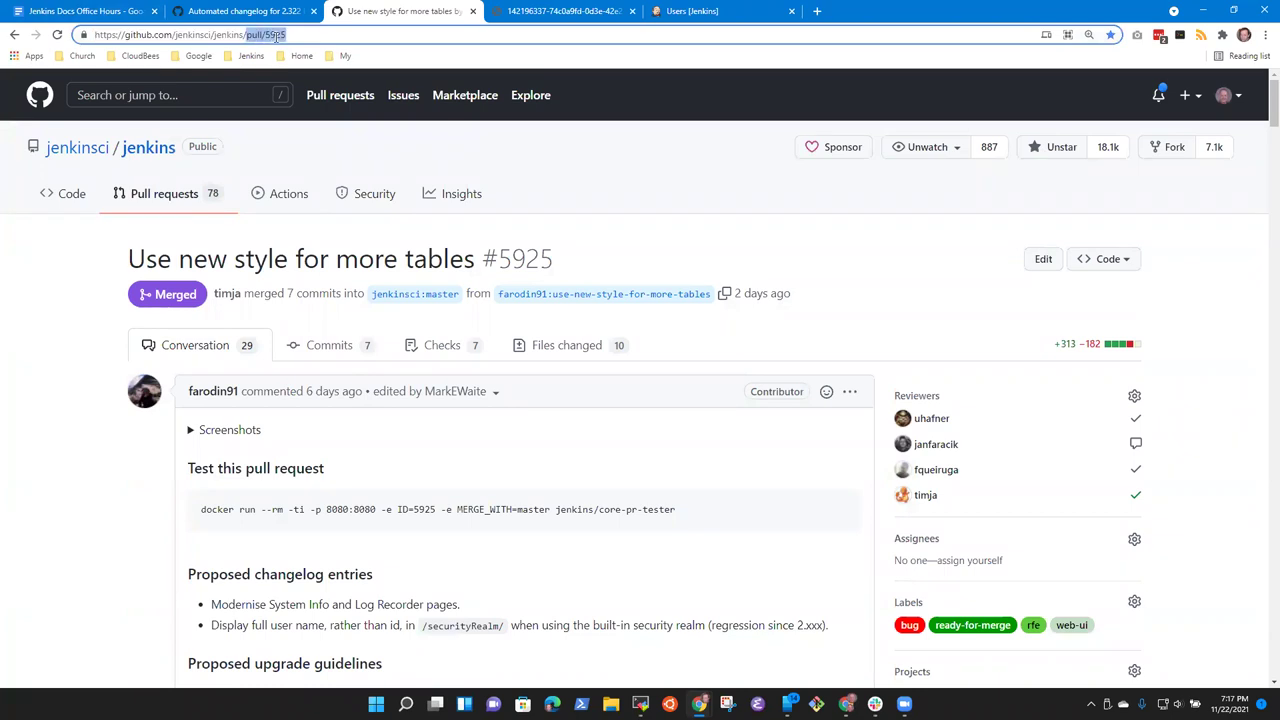
{"action": "key", "text": "Return"}
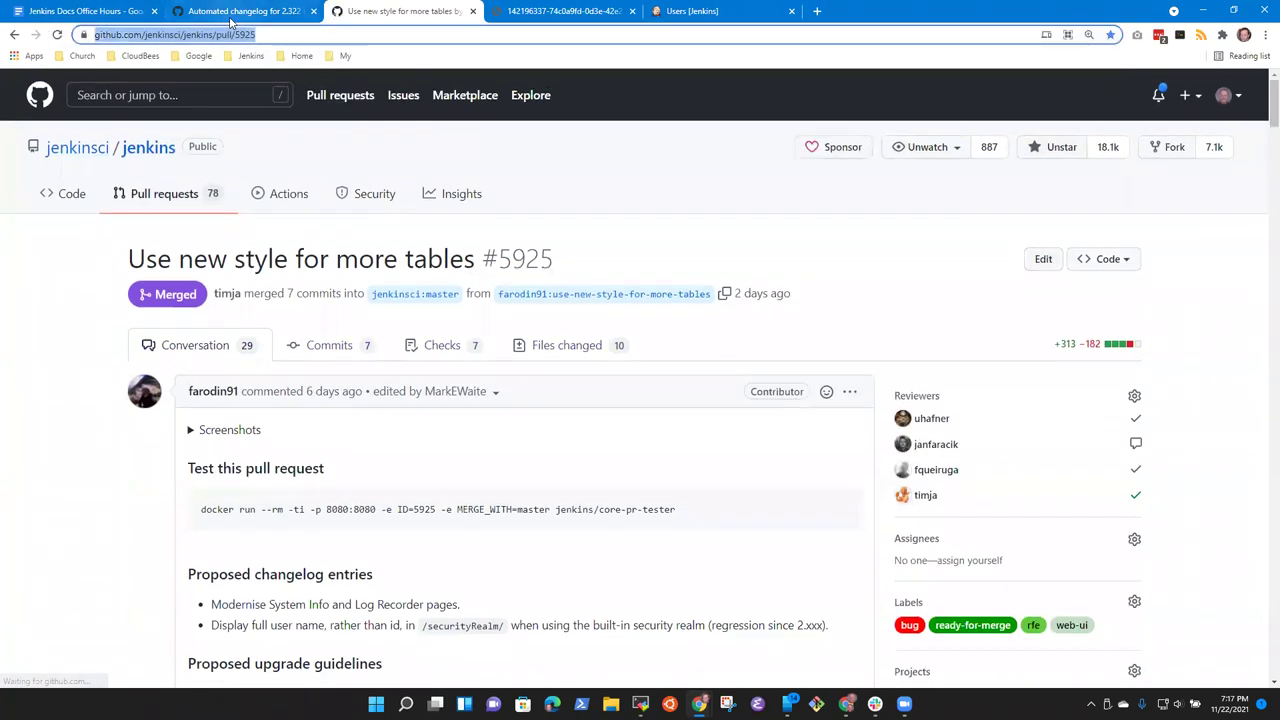
{"action": "left_click", "coordinate": [258, 11]}
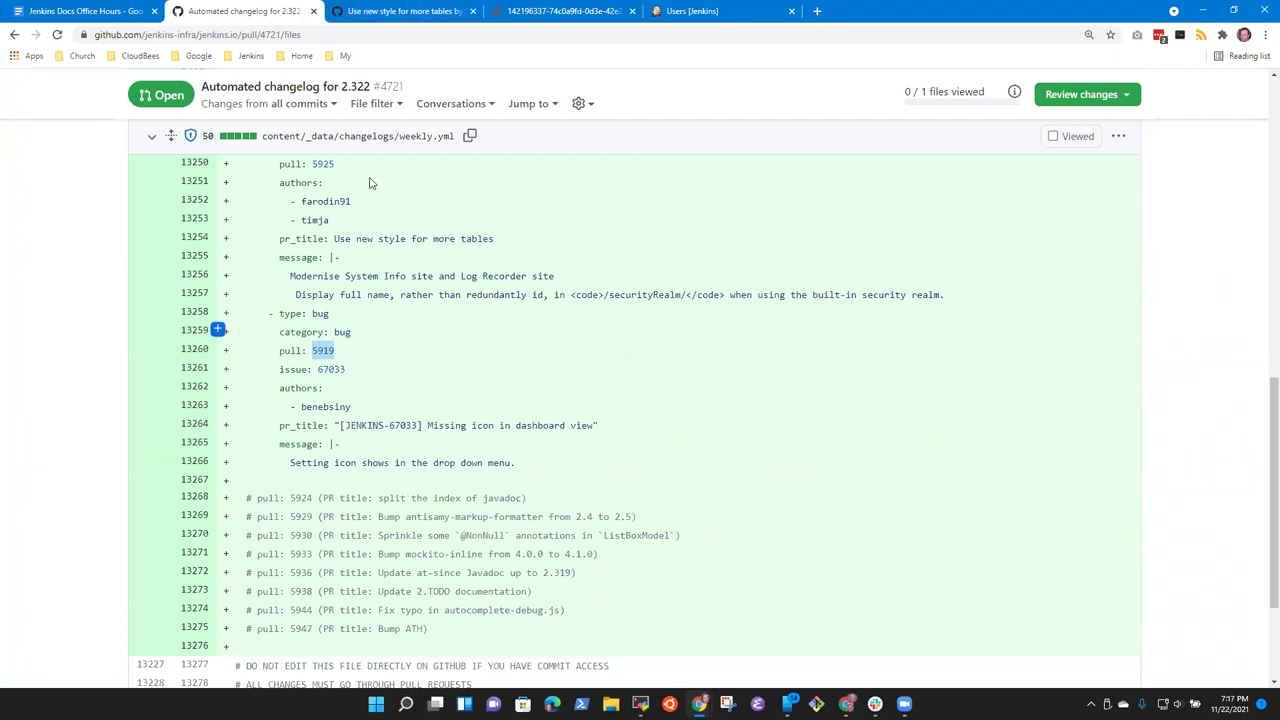
{"action": "left_click", "coordinate": [440, 11]}
{"action": "key", "text": "BackSpace"}
{"action": "key", "text": "BackSpace"}
{"action": "type", "text": "19"}
{"action": "key", "text": "Return"}
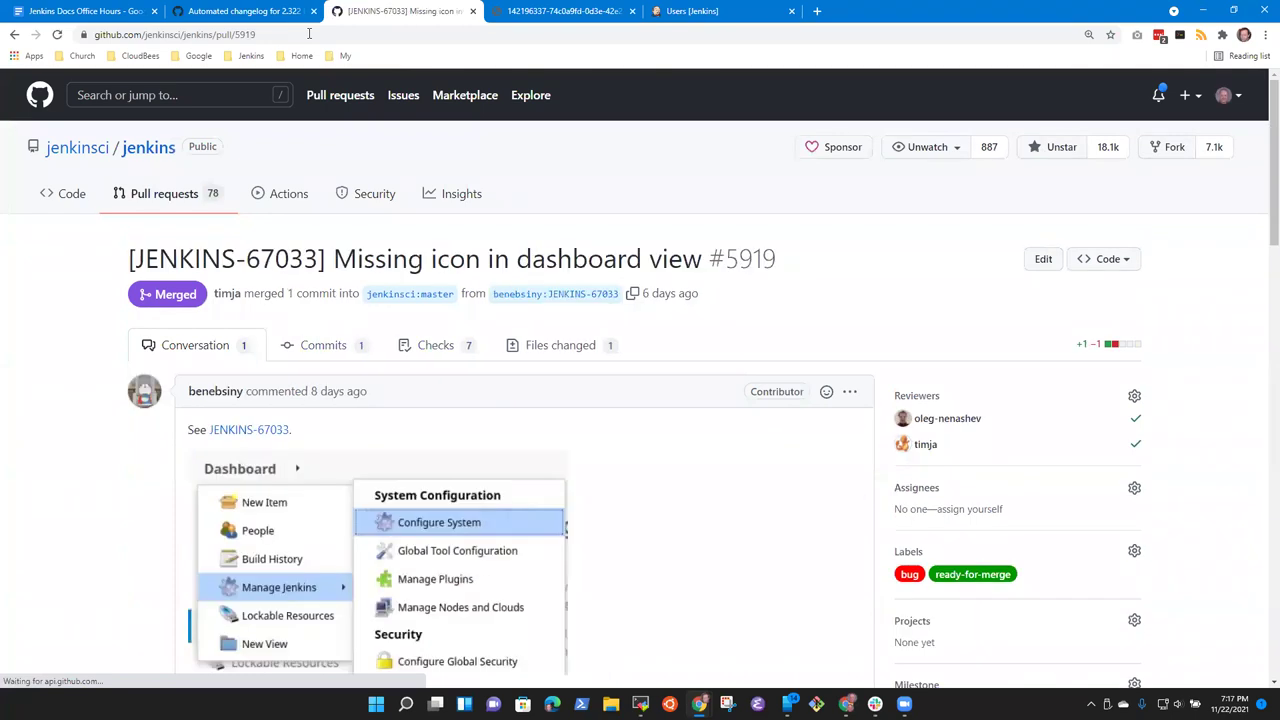
{"action": "scroll", "coordinate": [300, 340], "scroll_direction": "down", "scroll_amount": 3}
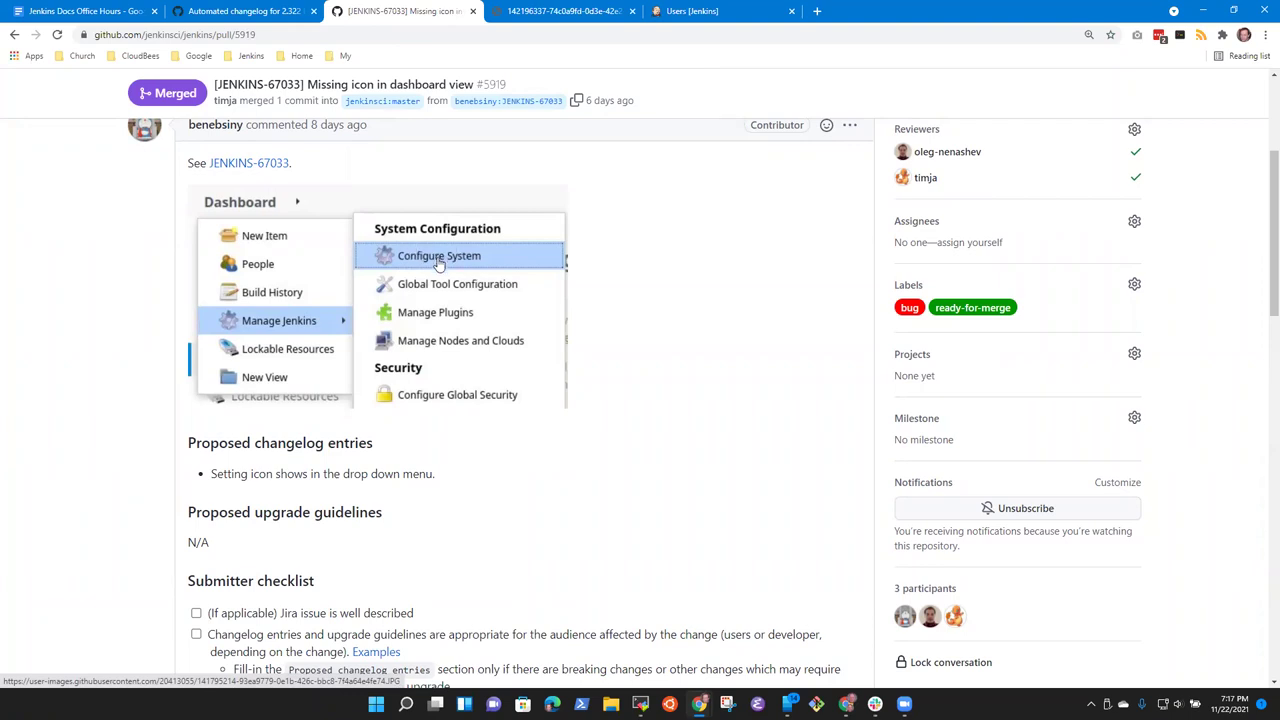
Step: In Jenkins, visit the Dashboard and the Manage Jenkins page
{"action": "left_click", "coordinate": [686, 14]}
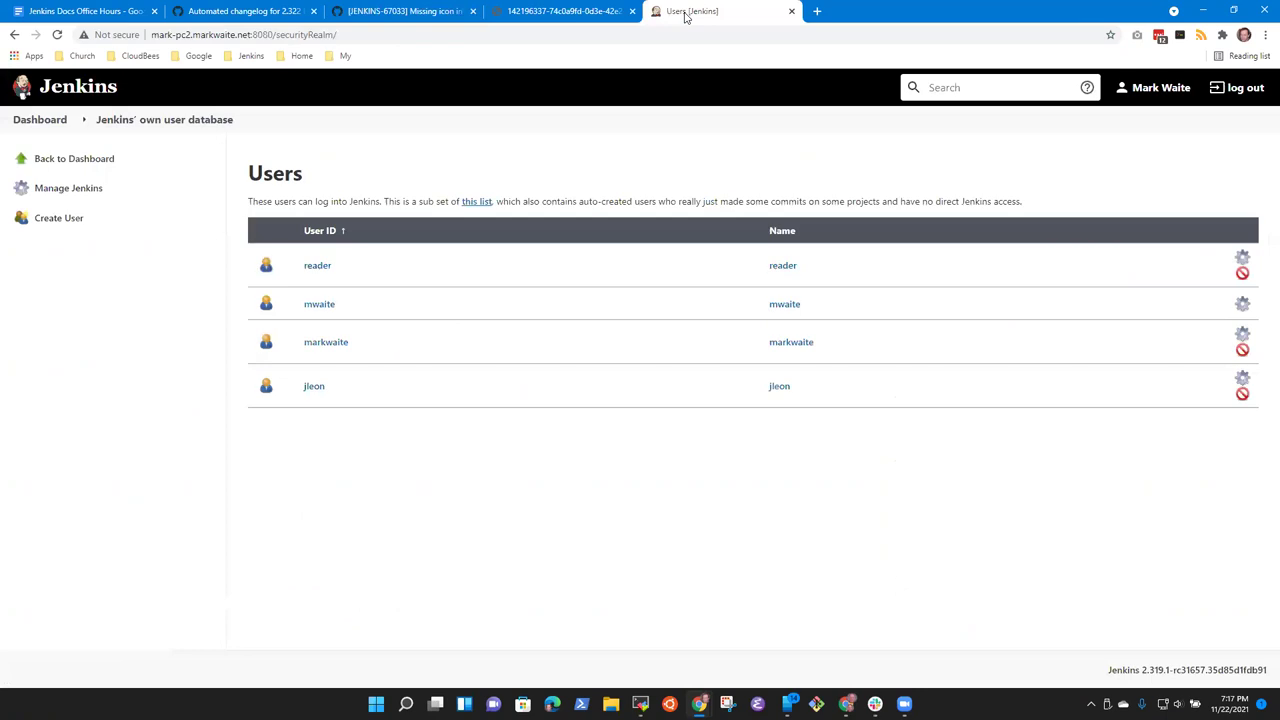
{"action": "left_click", "coordinate": [512, 13]}
{"action": "left_click", "coordinate": [680, 12]}
{"action": "left_click", "coordinate": [40, 120]}
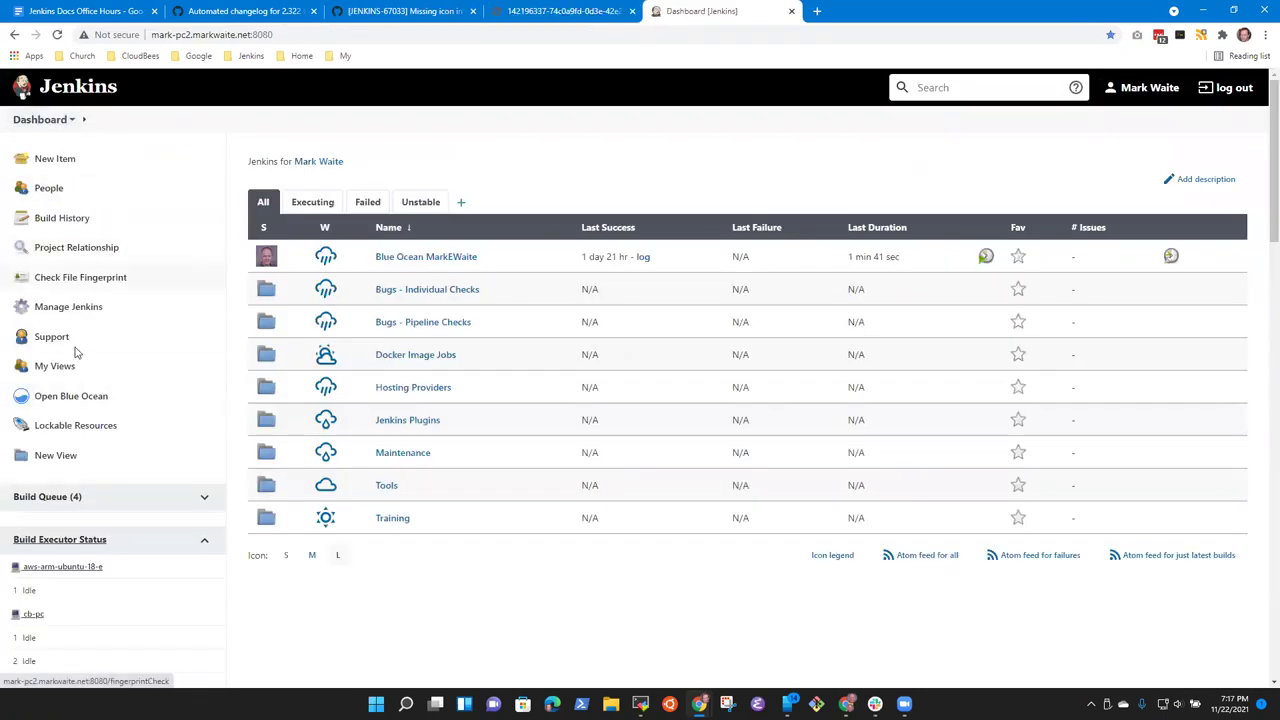
{"action": "left_click", "coordinate": [70, 310]}
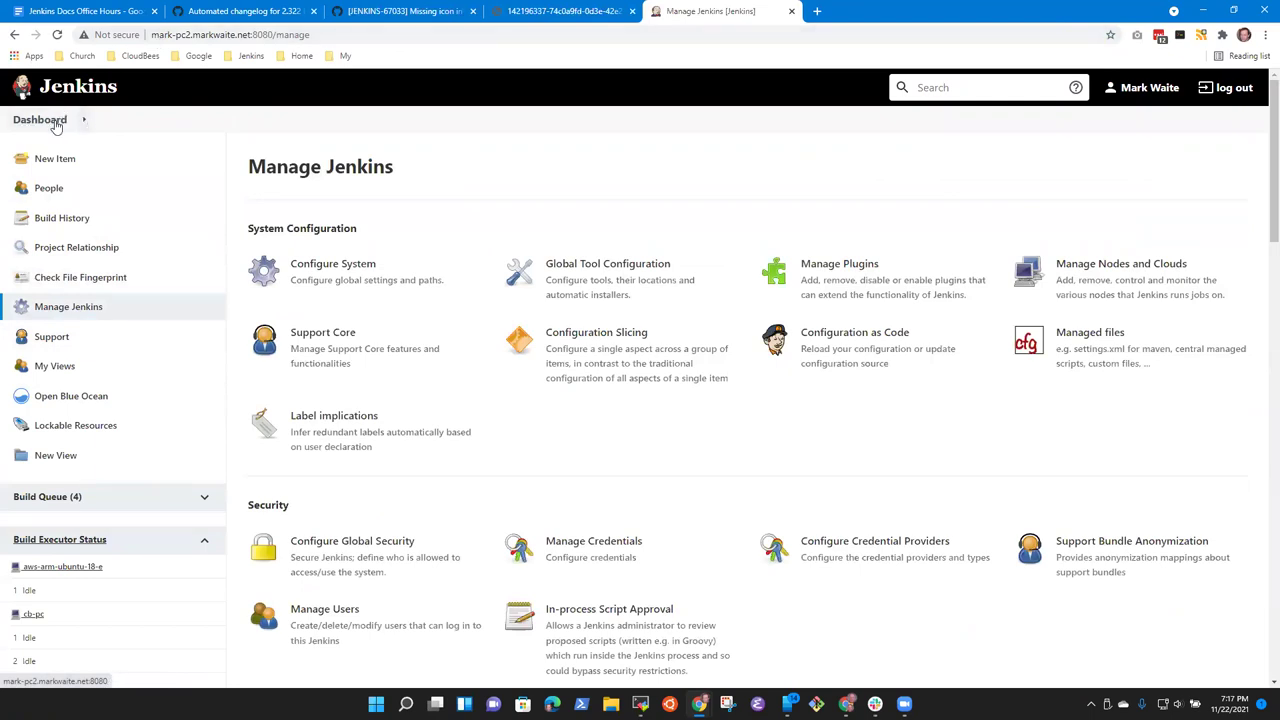
{"action": "left_click", "coordinate": [64, 122]}
Step: Open the Dashboard breadcrumb menu to show the Manage Jenkins submenu and its icons
{"action": "left_click", "coordinate": [80, 121]}
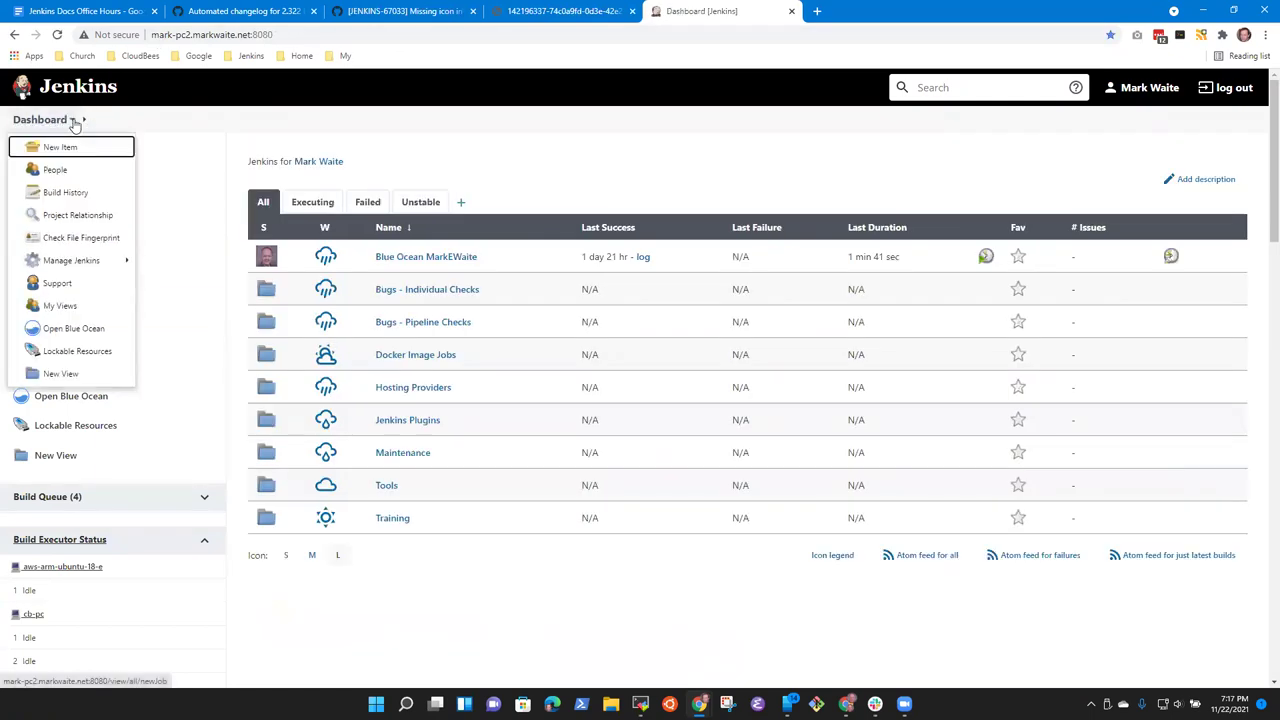
{"action": "left_click", "coordinate": [97, 262]}
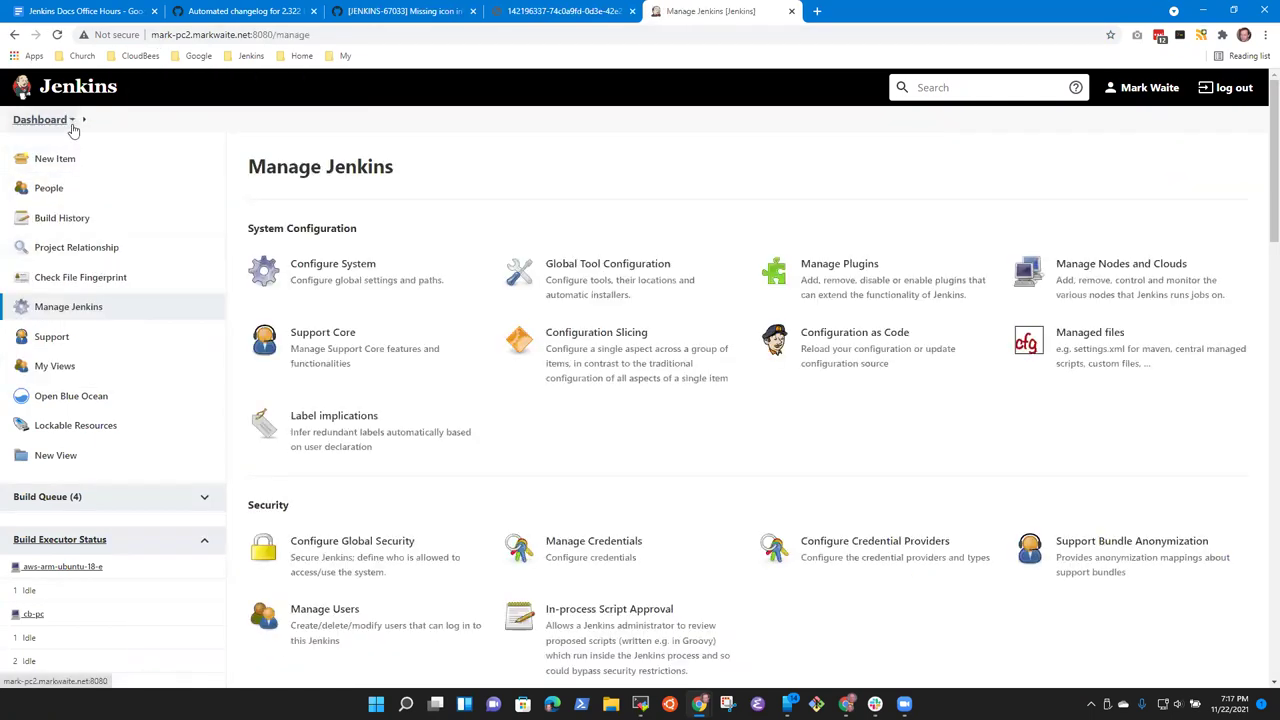
{"action": "left_click", "coordinate": [45, 120]}
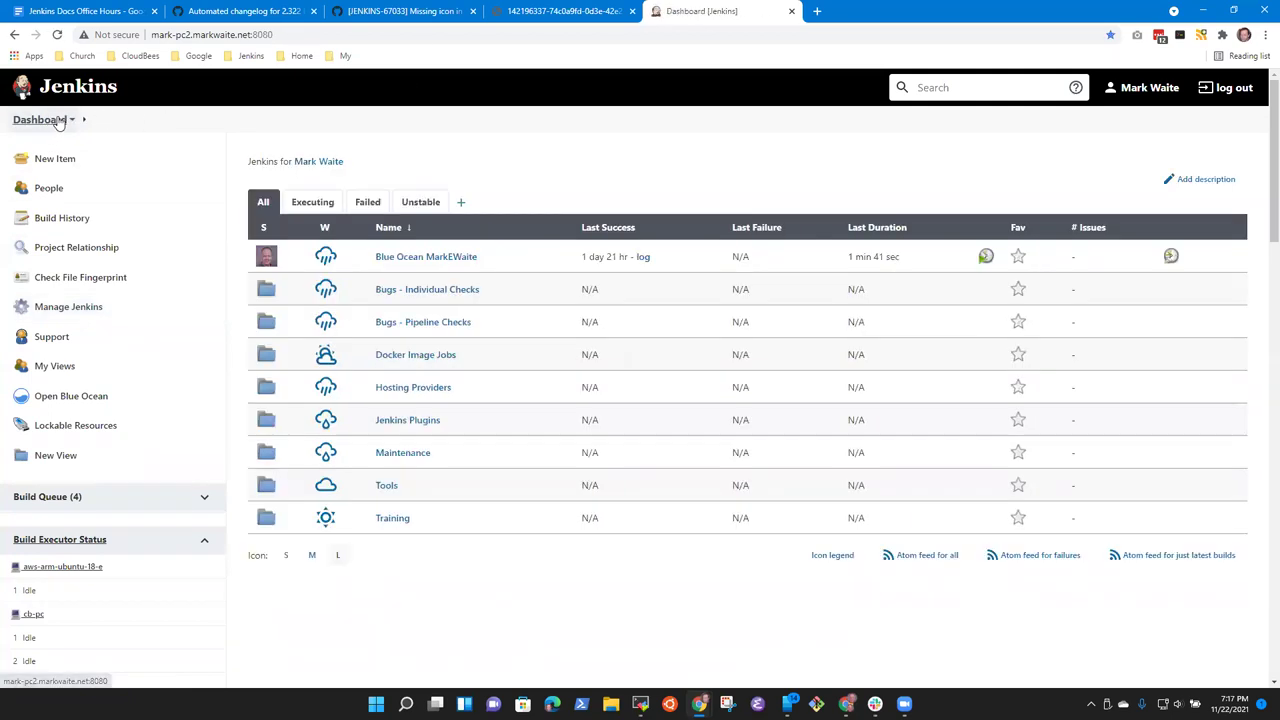
{"action": "left_click", "coordinate": [71, 121]}
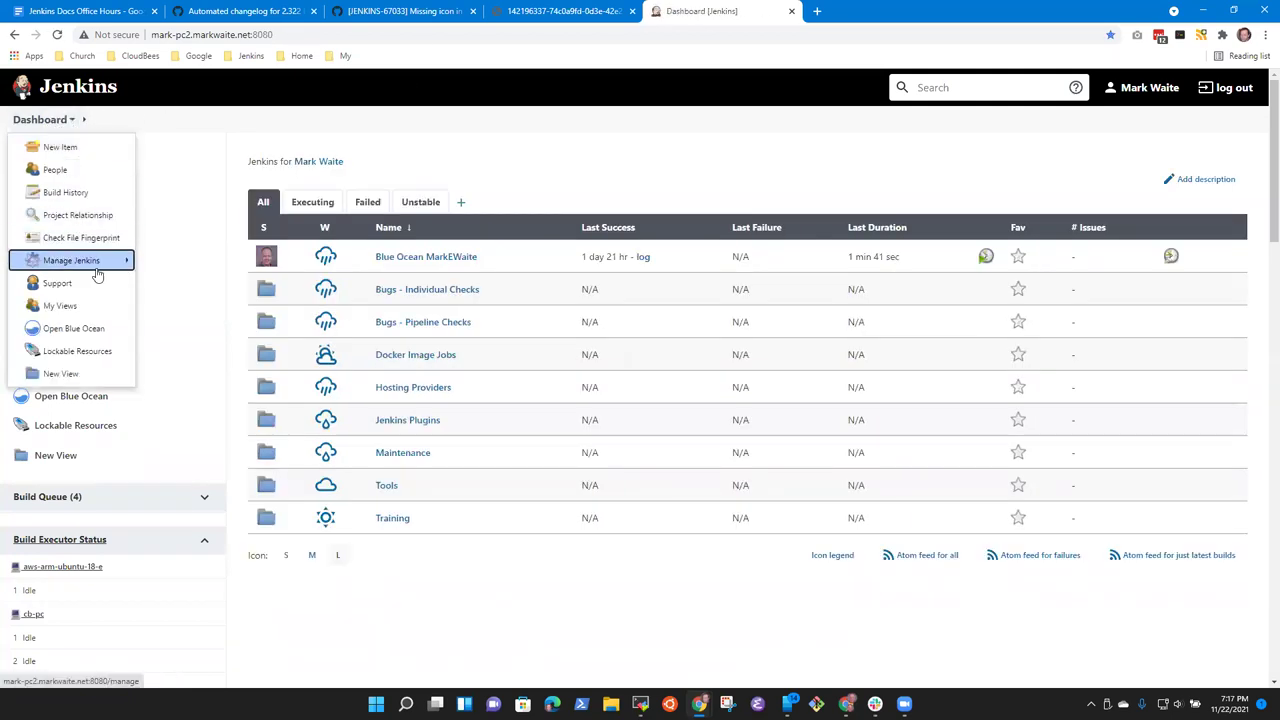
{"action": "mouse_move", "coordinate": [110, 260]}
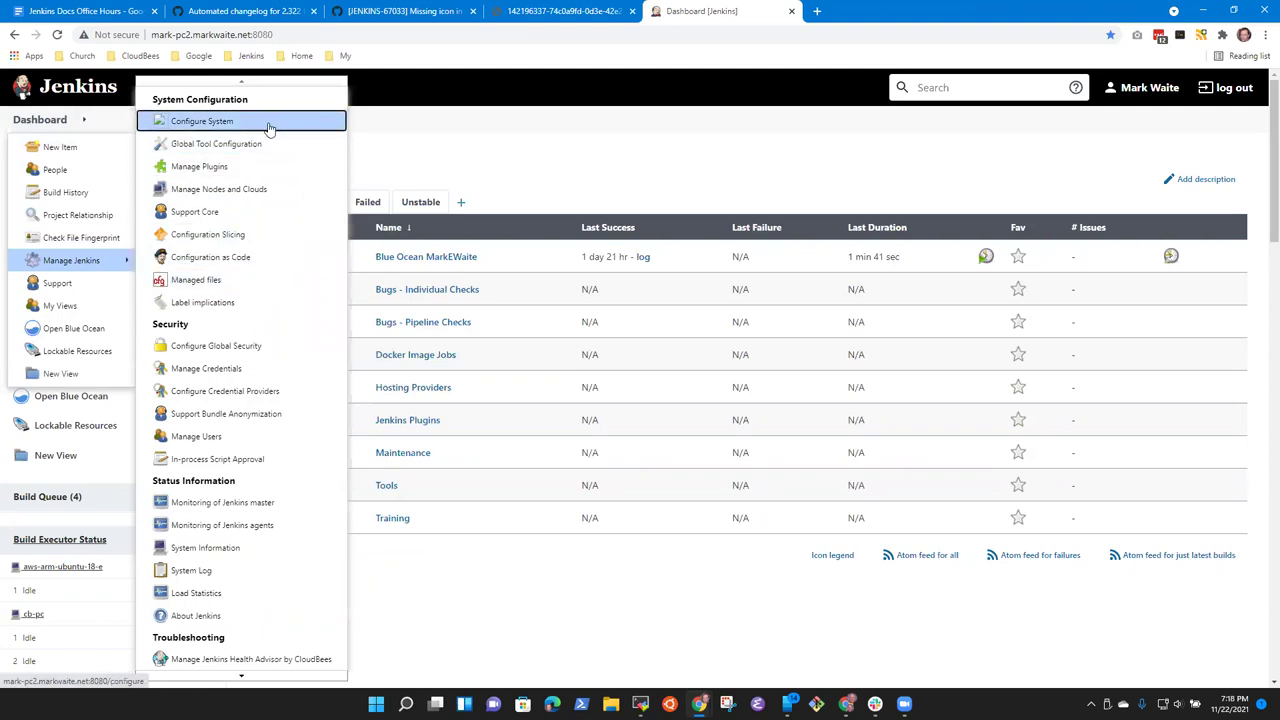
{"action": "left_click", "coordinate": [245, 8]}
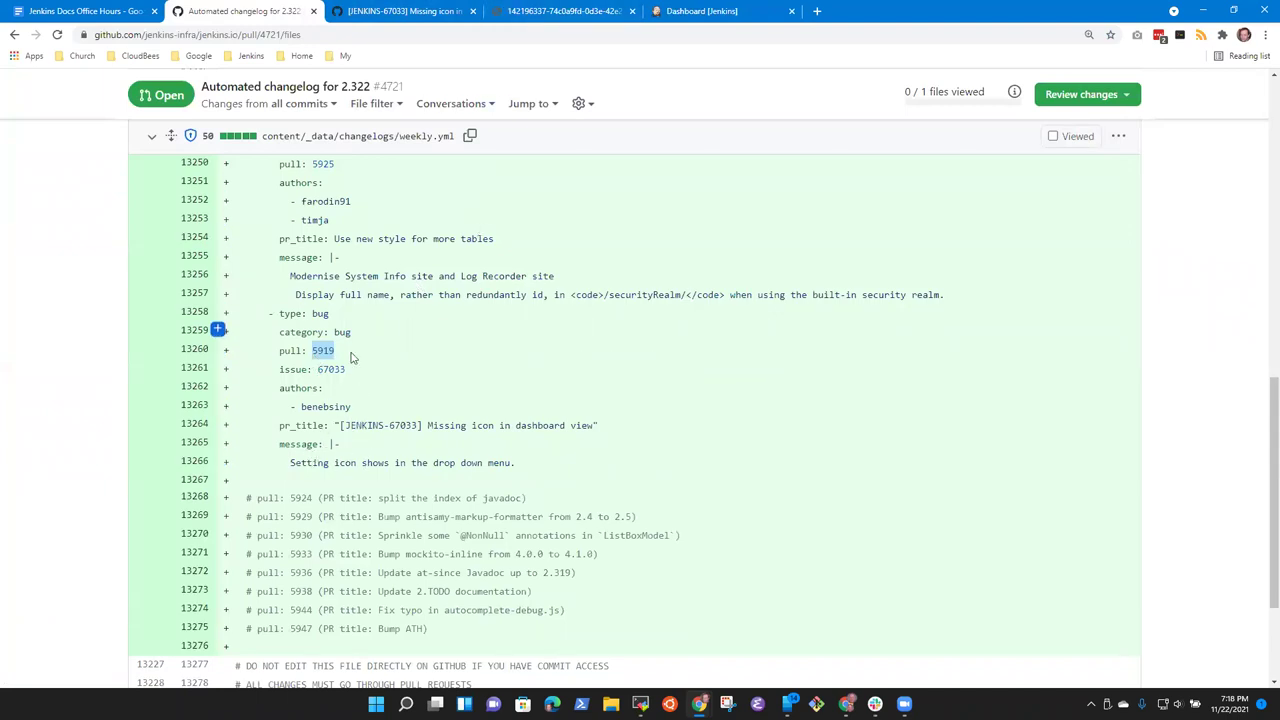
Step: Compare pull 5919's weekly.yml changelog message with the Jenkins Manage Jenkins submenu, then return to PR #5919
{"action": "left_click_drag", "start_coordinate": [290, 463], "coordinate": [492, 465]}
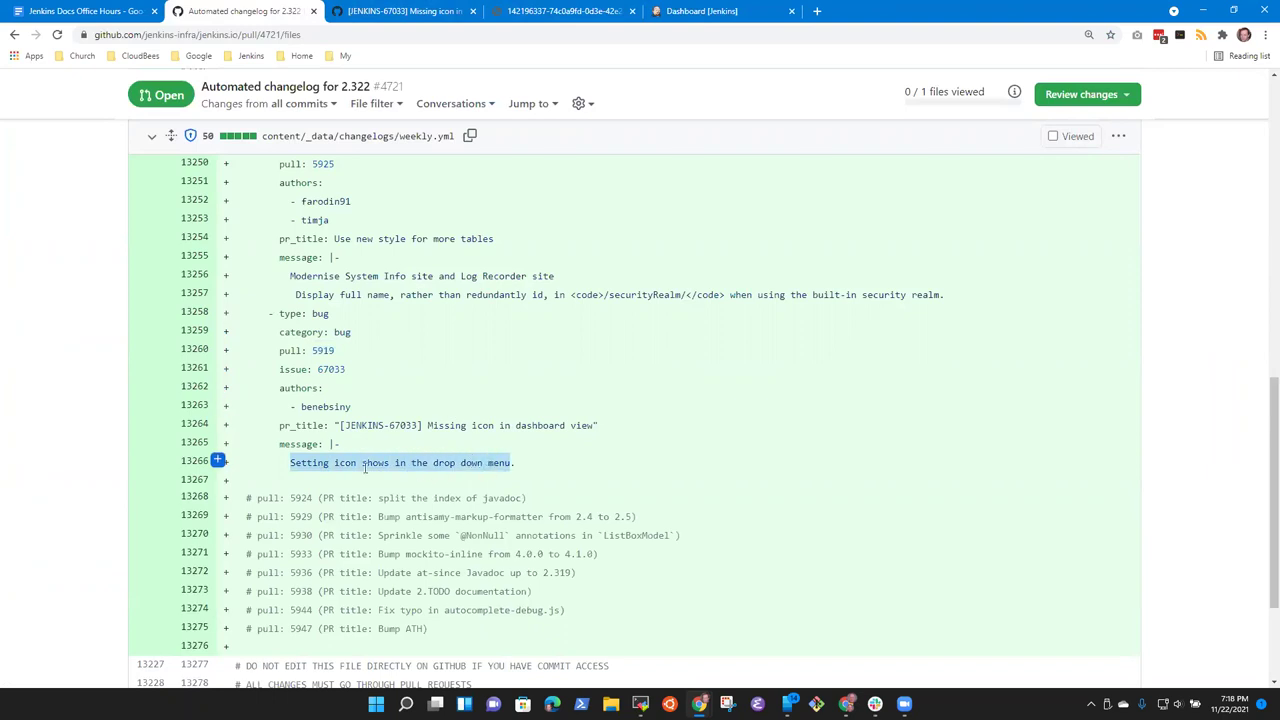
{"action": "left_click_drag", "start_coordinate": [290, 463], "coordinate": [493, 461]}
{"action": "left_click", "coordinate": [687, 18]}
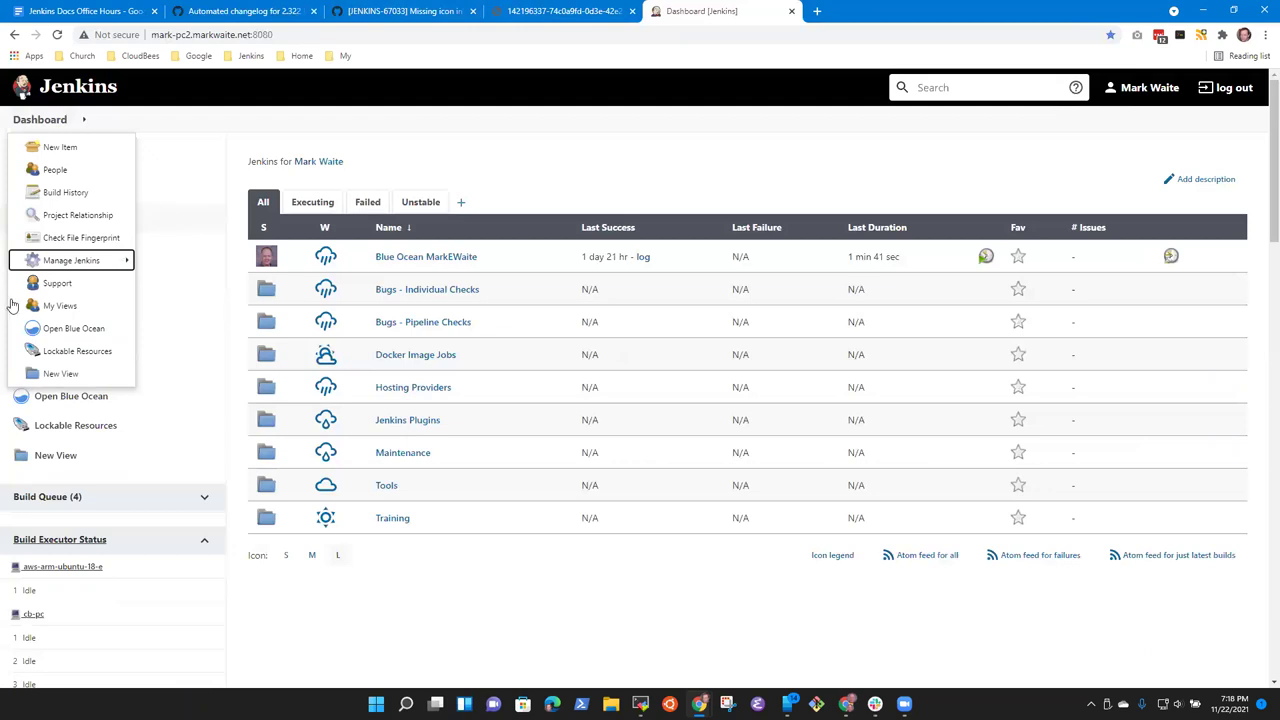
{"action": "mouse_move", "coordinate": [90, 260]}
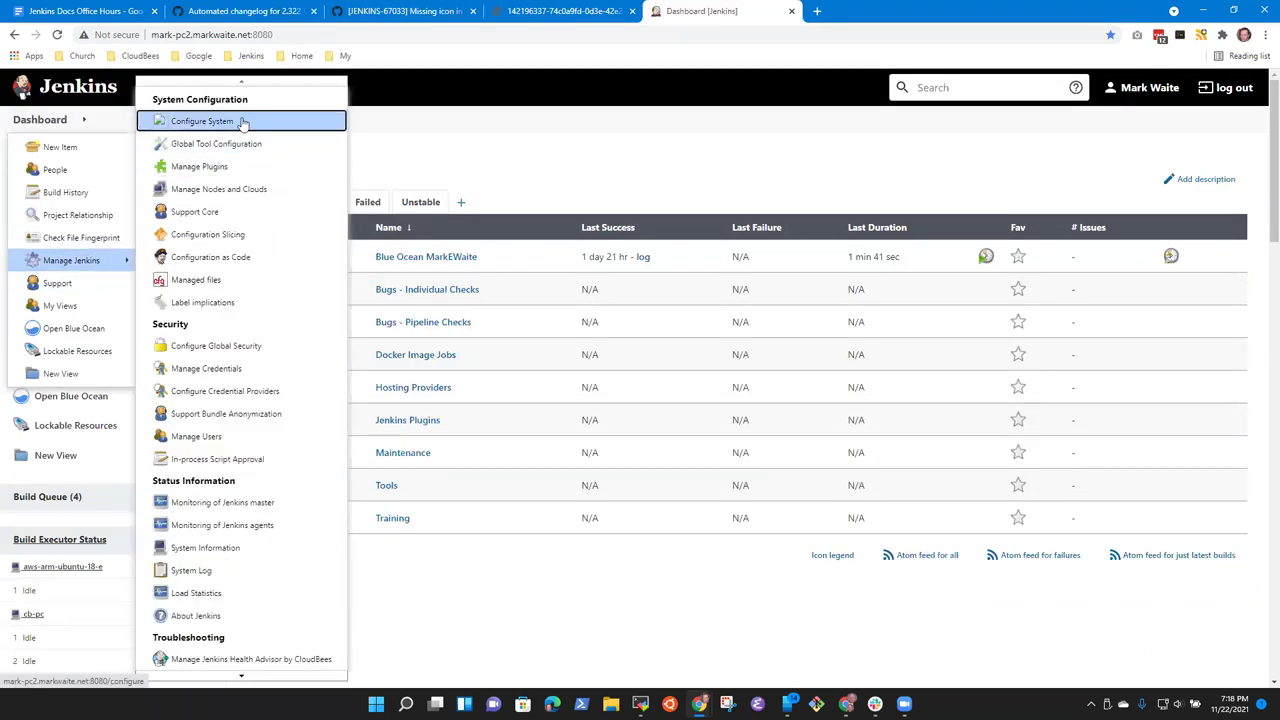
{"action": "left_click", "coordinate": [395, 12]}
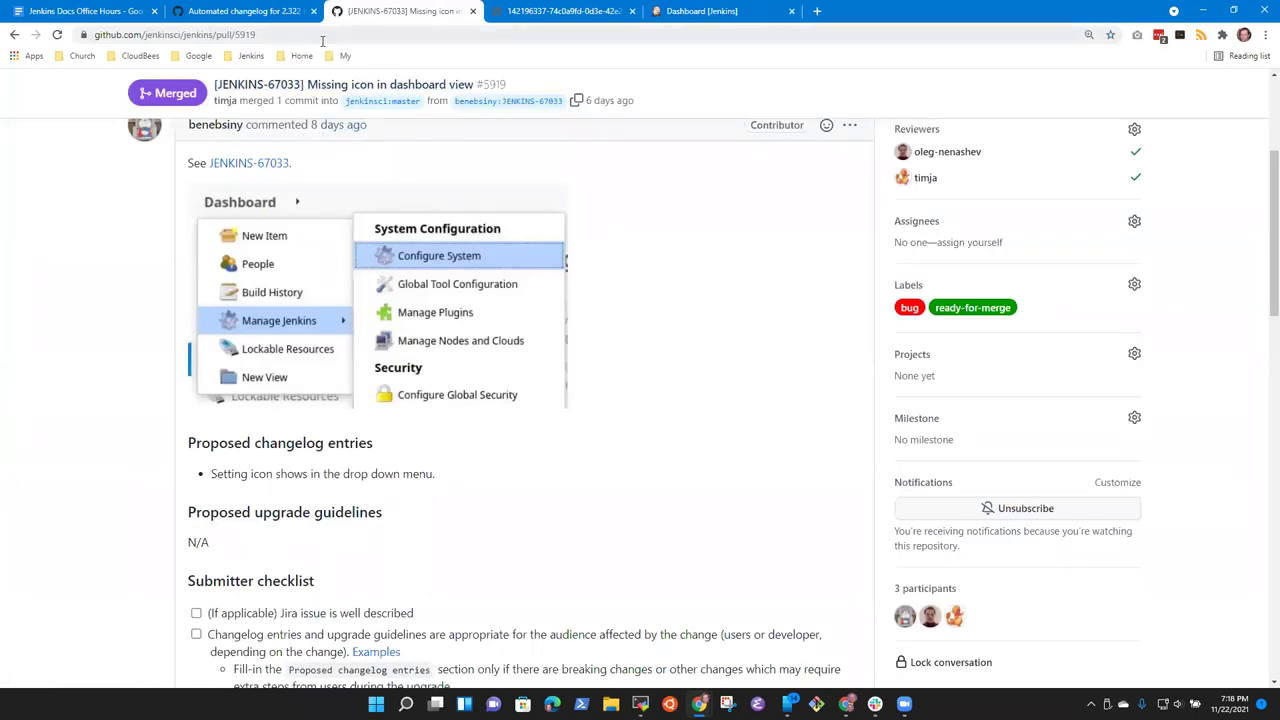
Step: Edit PR #5919's description and delete both HTML template comment blocks
{"action": "scroll", "coordinate": [400, 195], "scroll_direction": "down", "scroll_amount": 3}
{"action": "scroll", "coordinate": [409, 209], "scroll_direction": "up", "scroll_amount": 2}
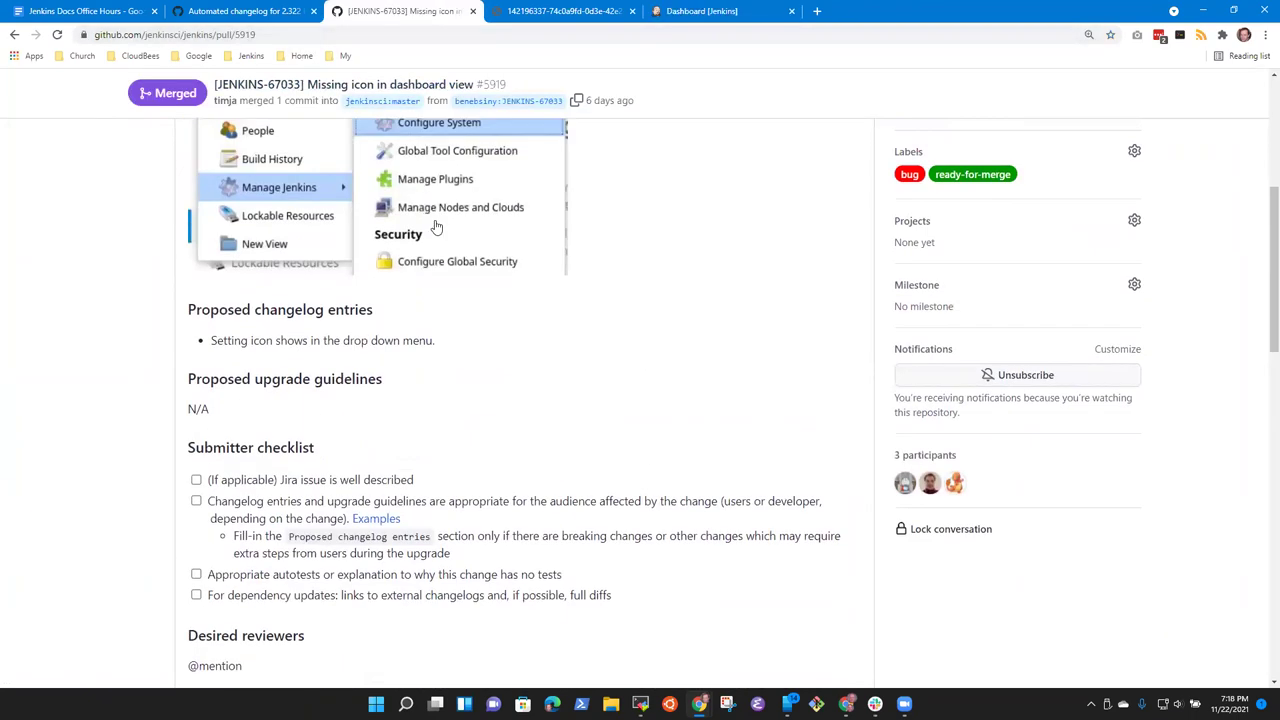
{"action": "scroll", "coordinate": [703, 400], "scroll_direction": "up", "scroll_amount": 3}
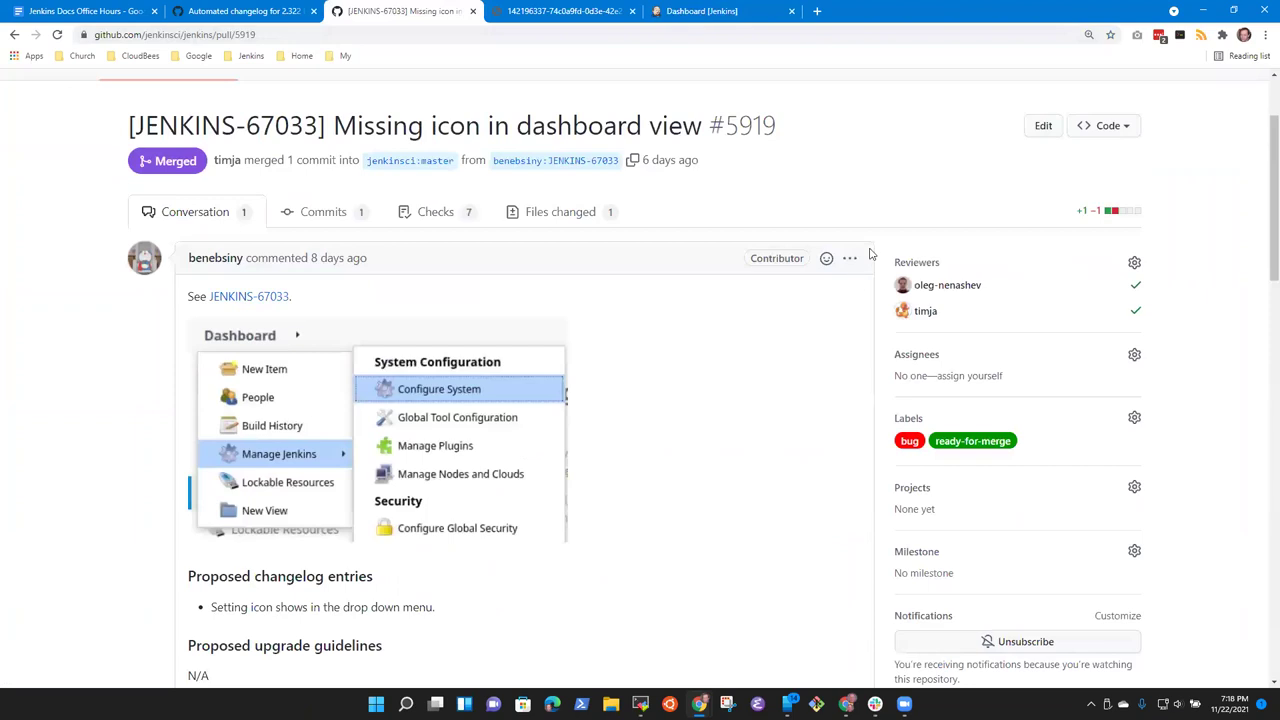
{"action": "left_click", "coordinate": [836, 260]}
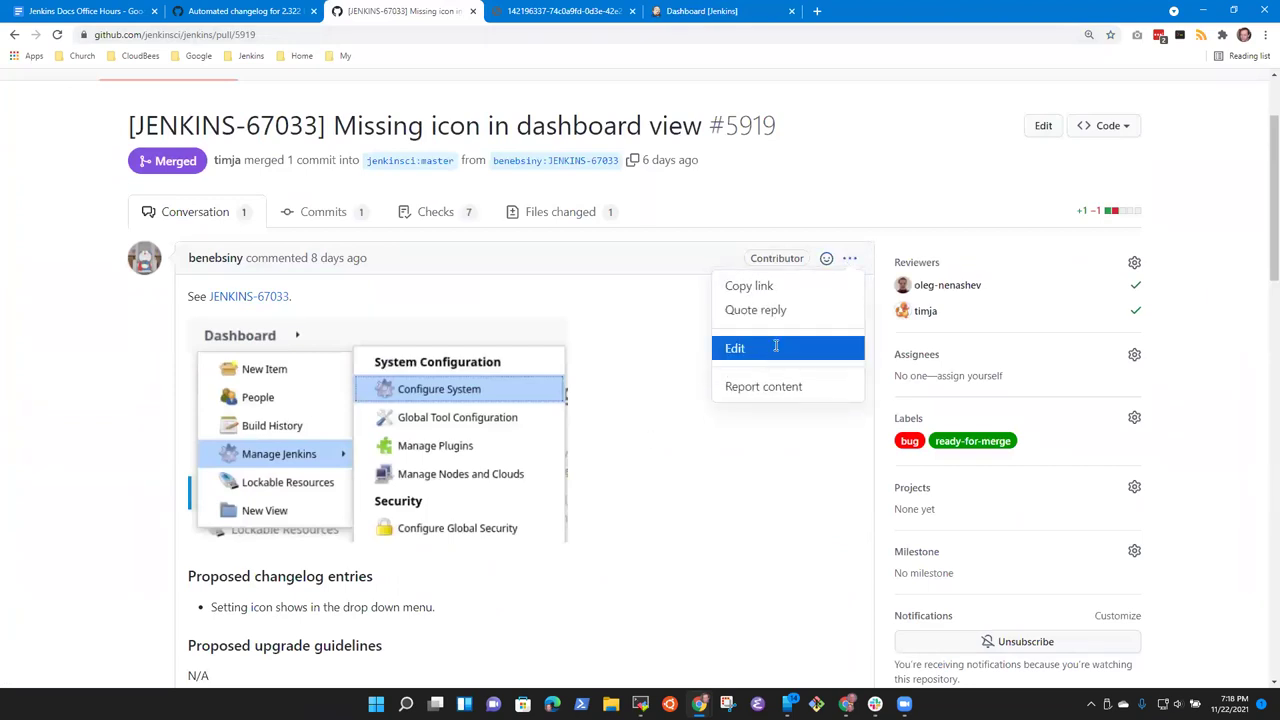
{"action": "left_click", "coordinate": [777, 346]}
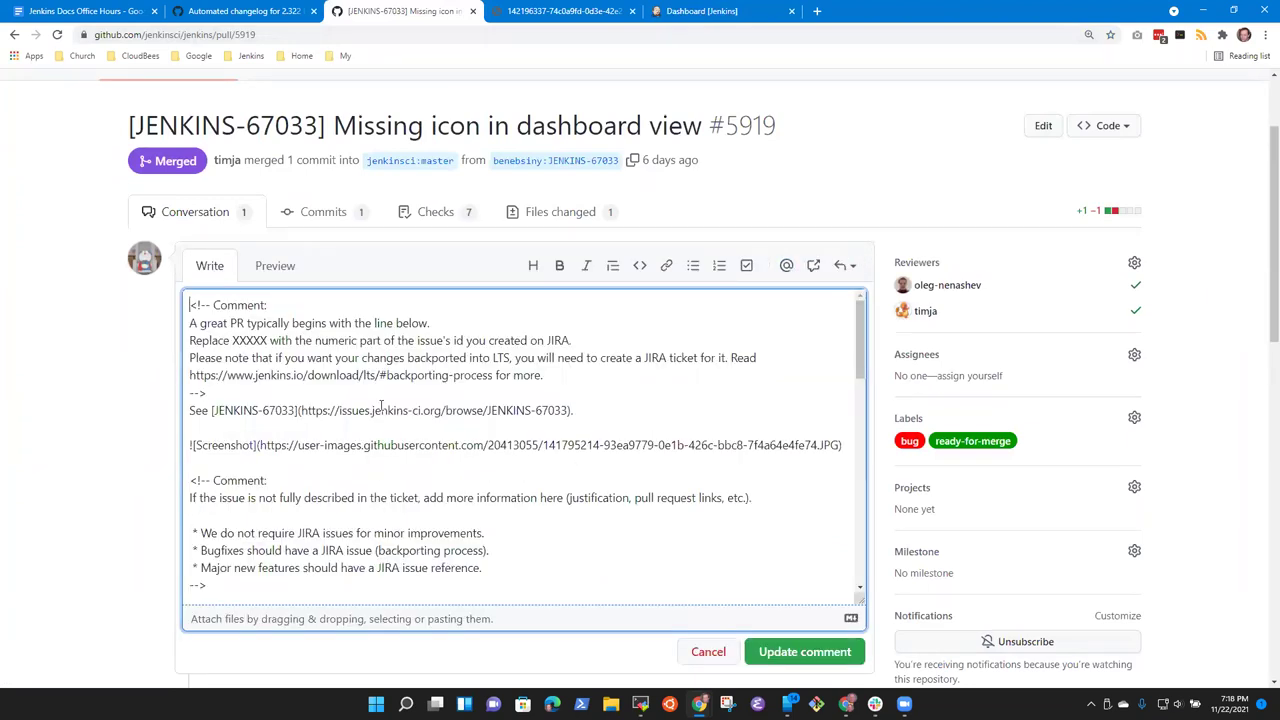
{"action": "key", "text": "Up"}
{"action": "key", "text": "shift+Down"}
{"action": "key", "text": "shift+Down"}
{"action": "key", "text": "shift+Down"}
{"action": "key", "text": "shift+Down"}
{"action": "key", "text": "shift+Down"}
{"action": "key", "text": "shift+Down"}
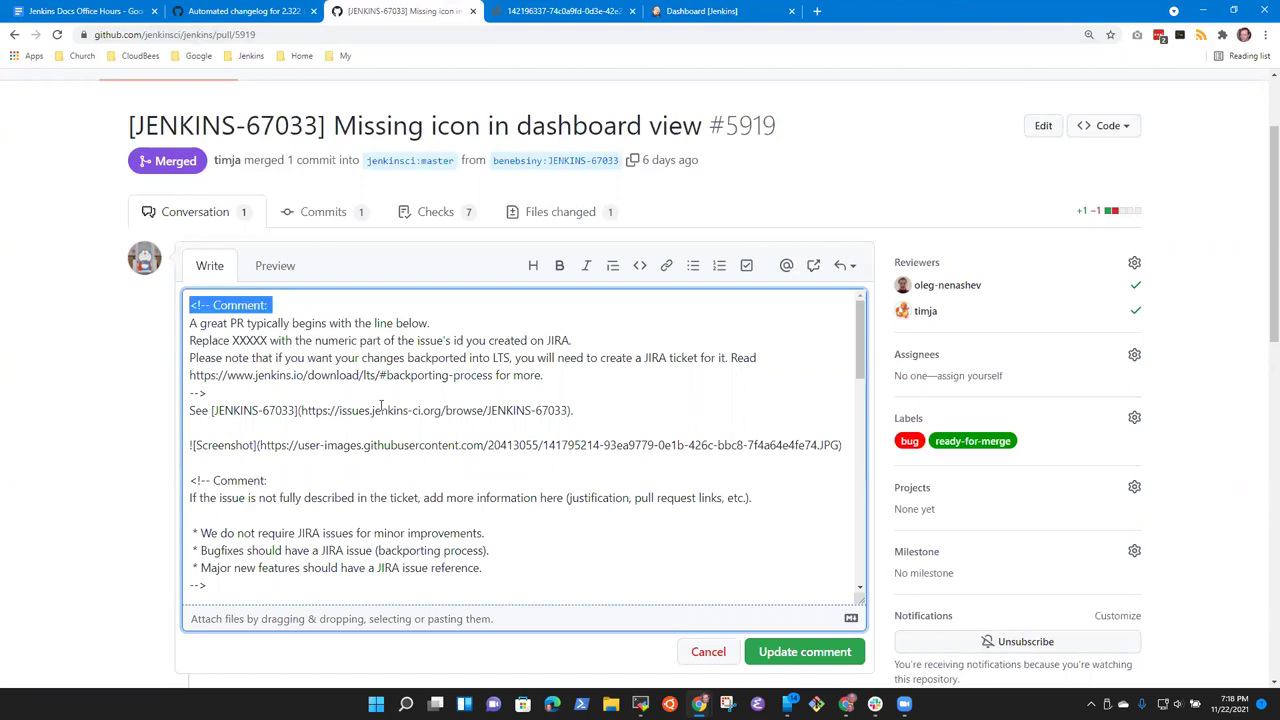
{"action": "key", "text": "Delete"}
{"action": "key", "text": "Down"}
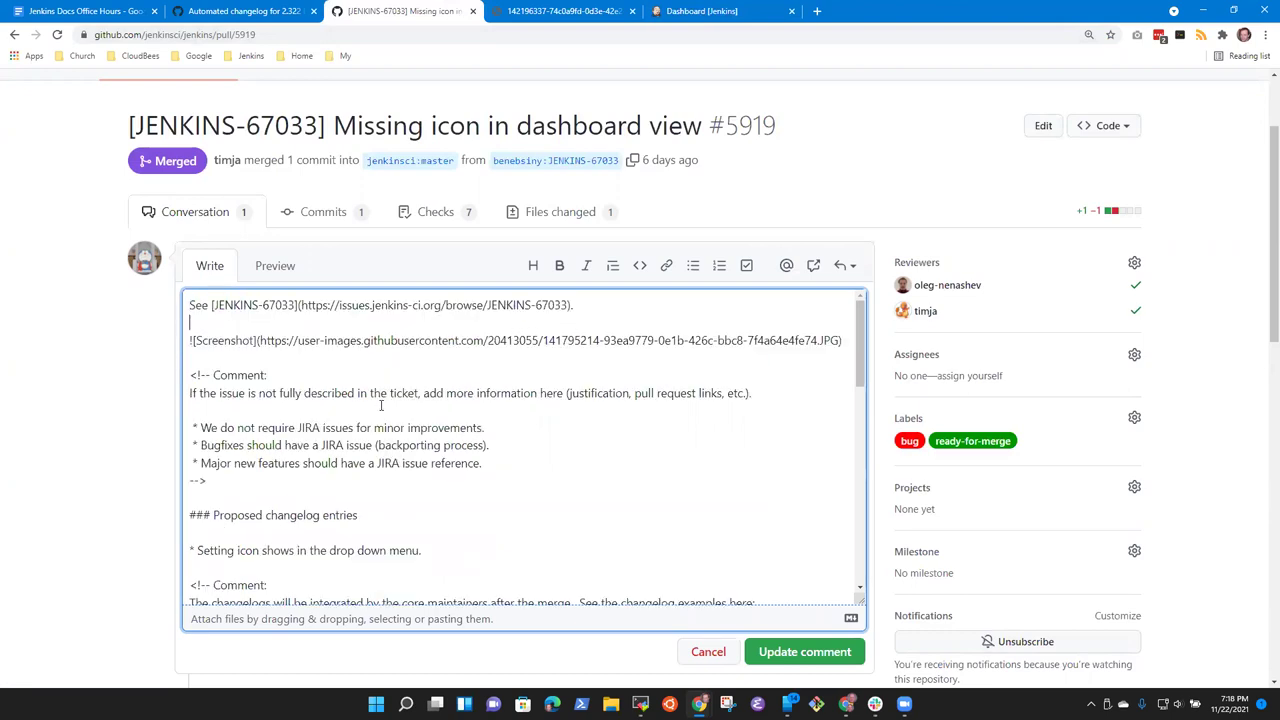
{"action": "key", "text": "shift+Down"}
{"action": "key", "text": "shift+Down"}
{"action": "key", "text": "shift+Down"}
{"action": "key", "text": "shift+Down"}
{"action": "key", "text": "shift+Down"}
{"action": "key", "text": "shift+Down"}
{"action": "key", "text": "shift+Down"}
{"action": "key", "text": "shift+Down"}
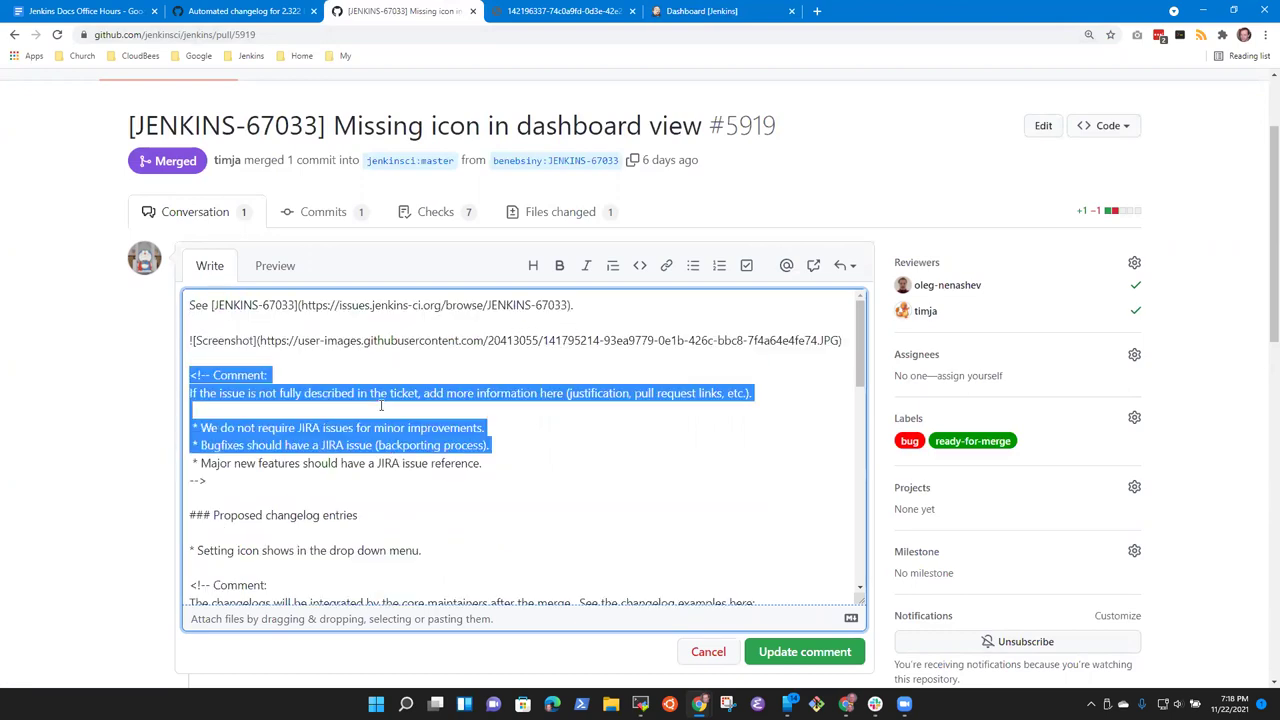
{"action": "key", "text": "Delete"}
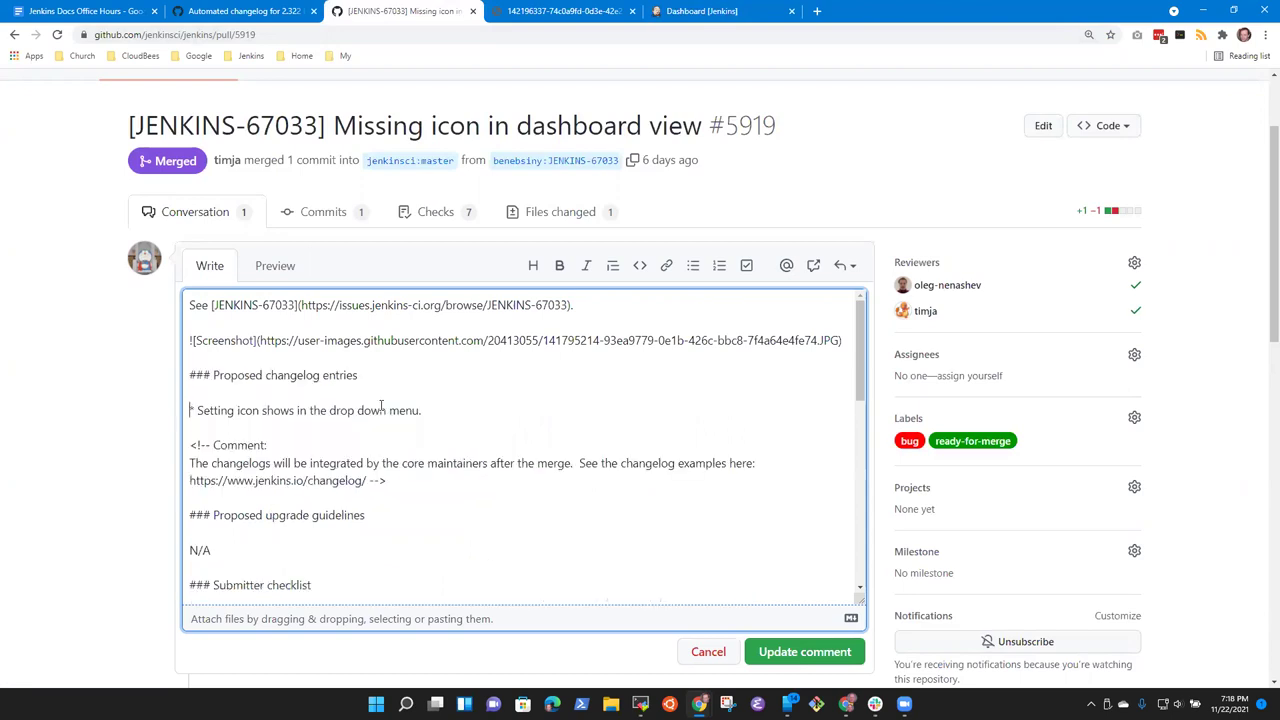
Step: Reword the changelog bullet to 'Display the "Configure System" icon in the drop down menu.' and save
{"action": "type", "text": "Displayu"}
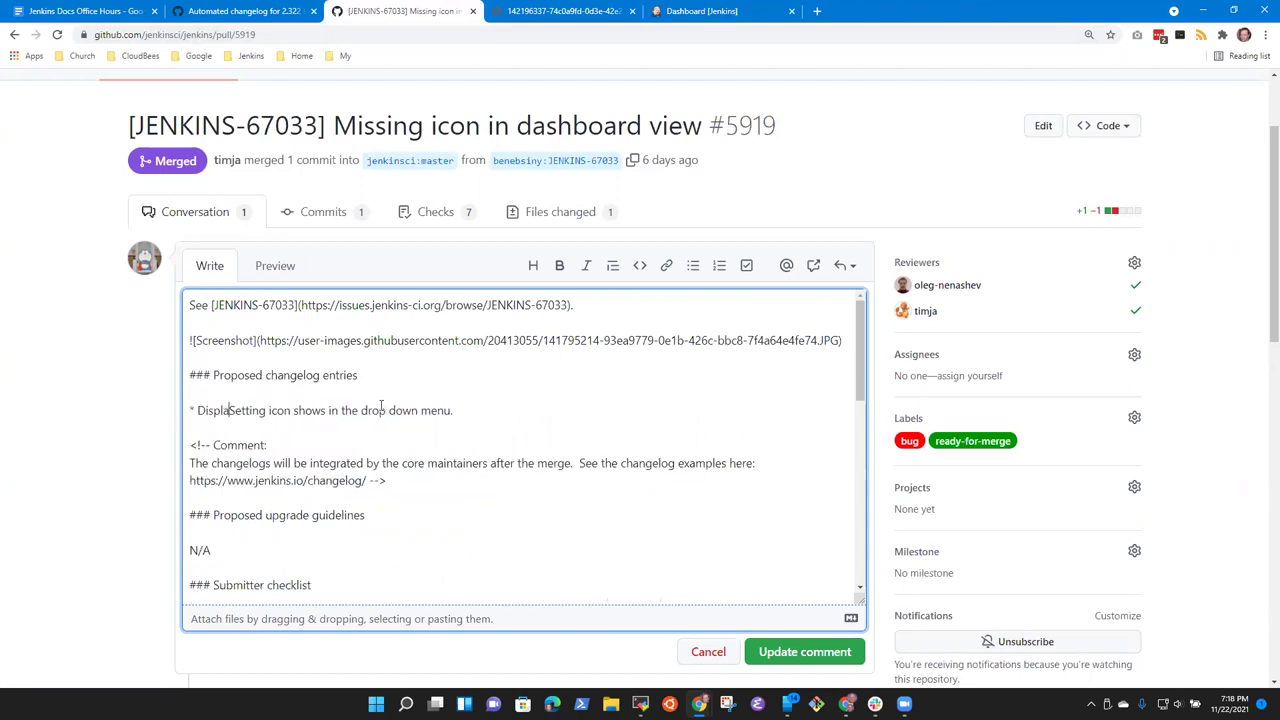
{"action": "key", "text": "BackSpace"}
{"action": "key", "text": "BackSpace"}
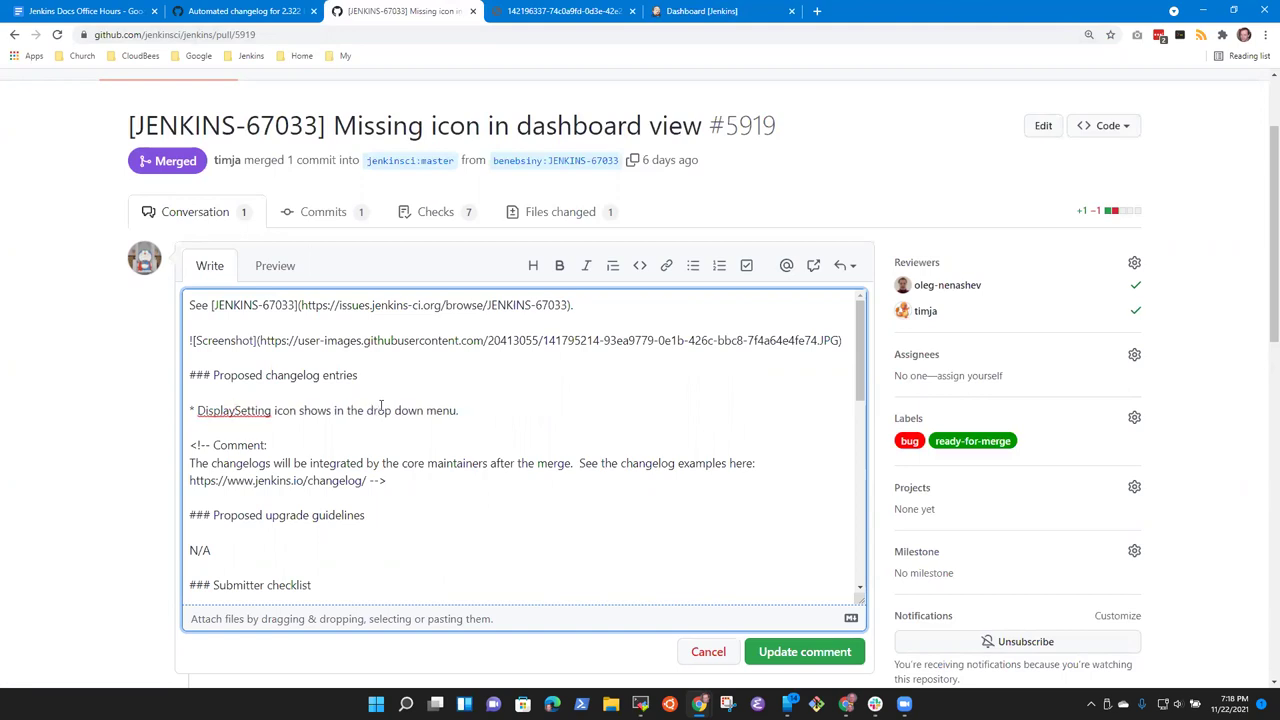
{"action": "type", "text": "the"}
{"action": "key", "text": "ctrl+shift+Right"}
{"action": "key", "text": "ctrl+shift+Right"}
{"action": "key", "text": "ctrl+shift+Left"}
{"action": "type", "text": "\"C"}
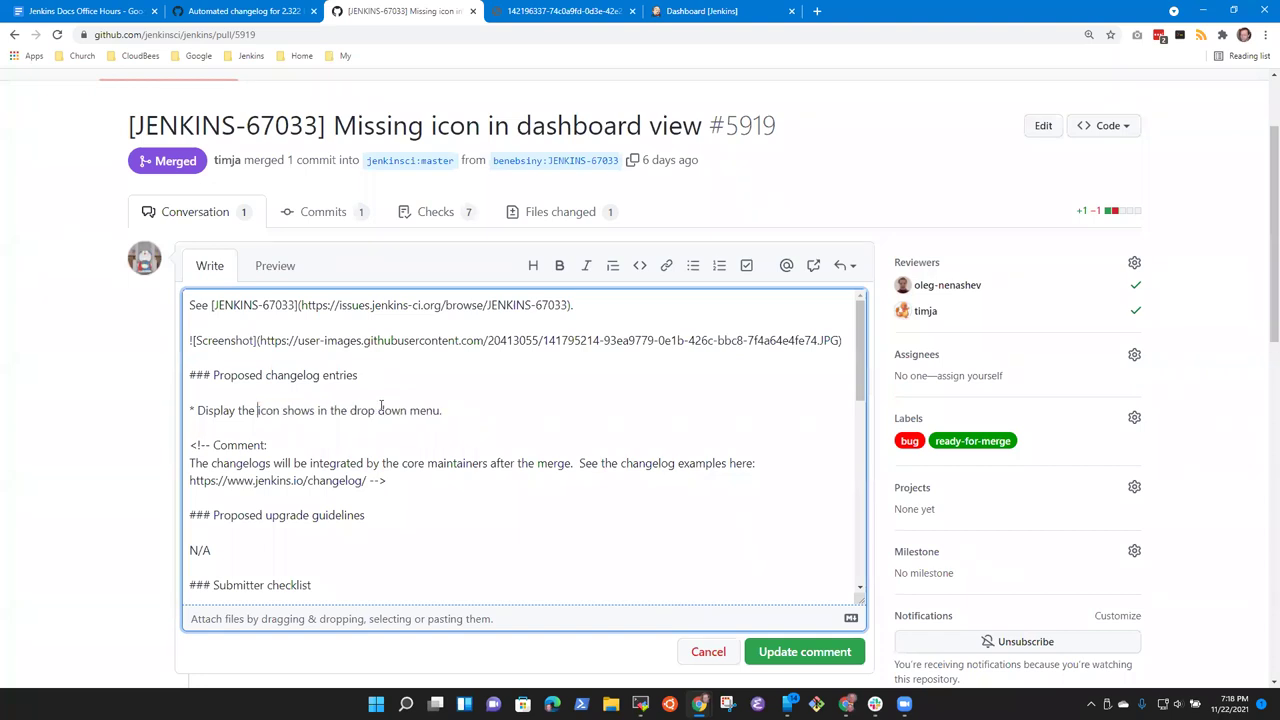
{"action": "type", "text": "onfigure Sys"}
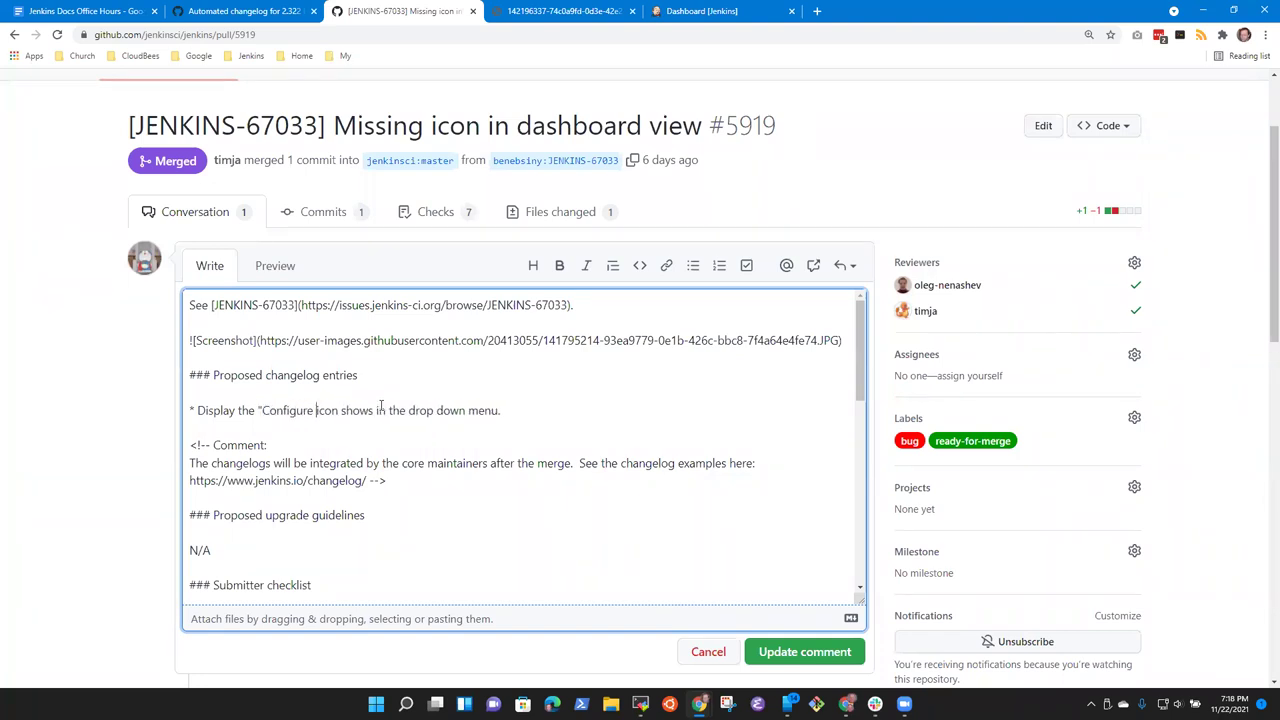
{"action": "type", "text": "tem\""}
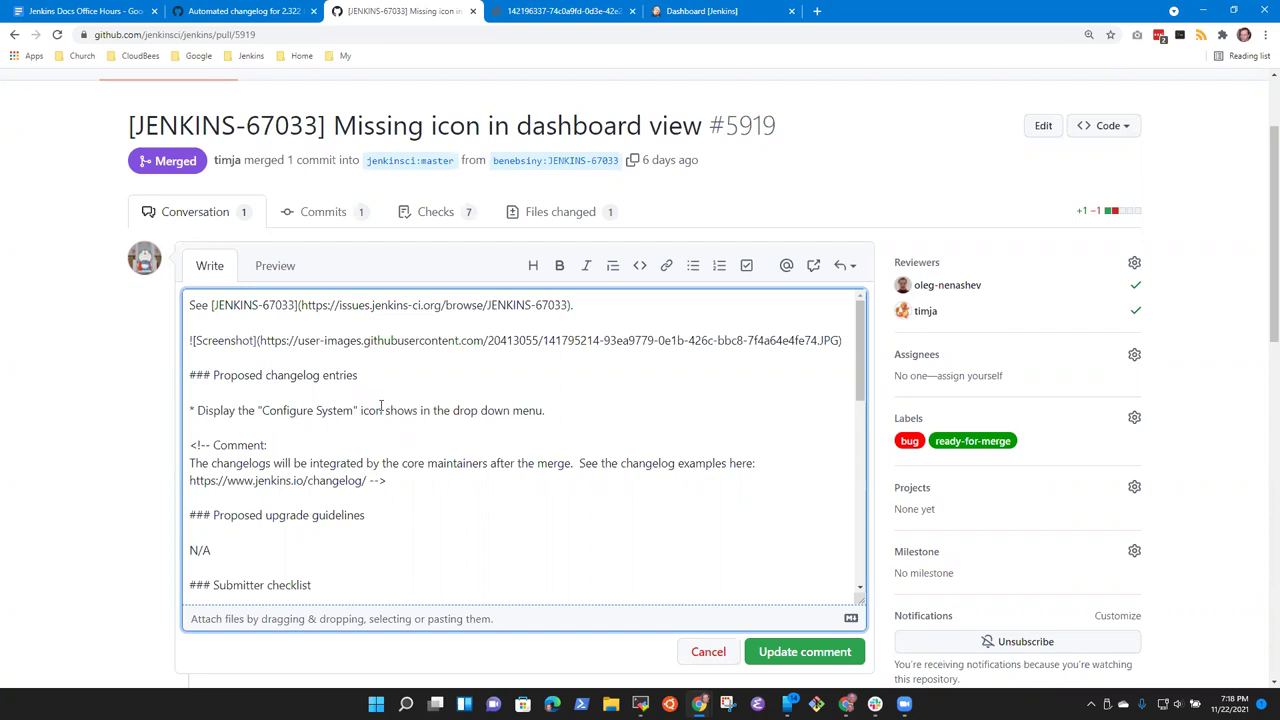
{"action": "key", "text": "ctrl+shift+Left"}
{"action": "key", "text": "BackSpace"}
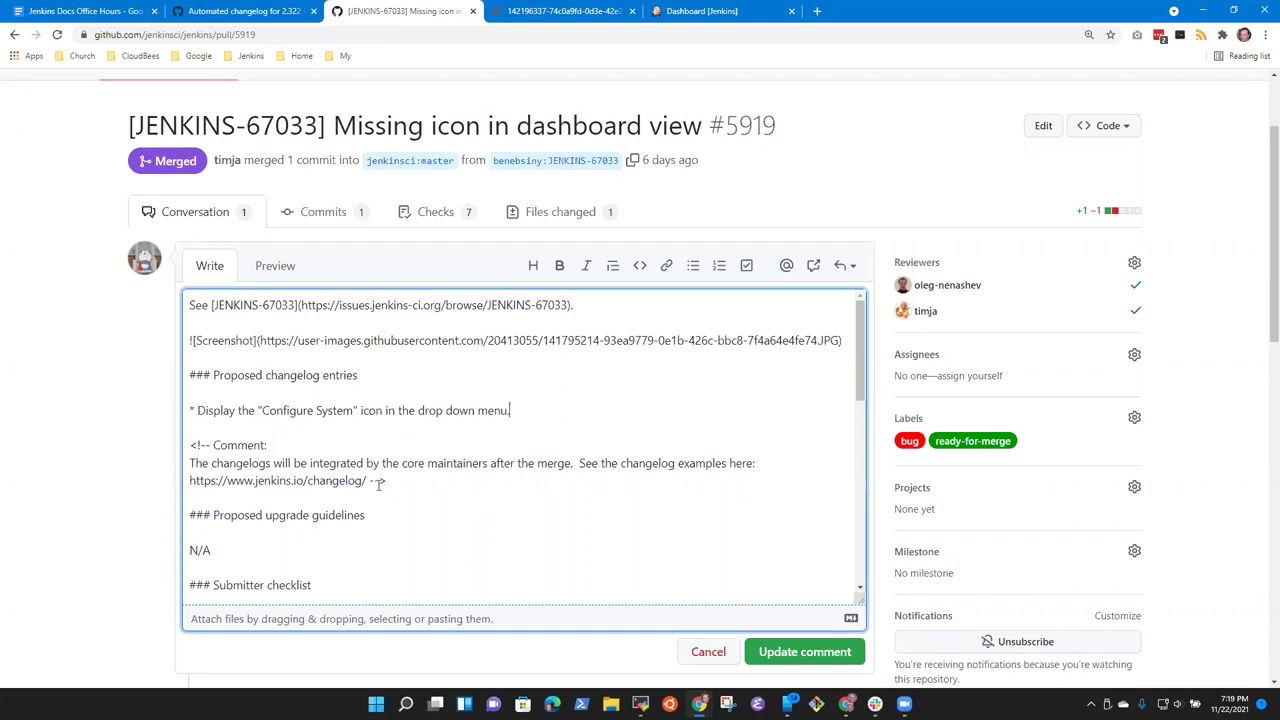
{"action": "left_click", "coordinate": [803, 660]}
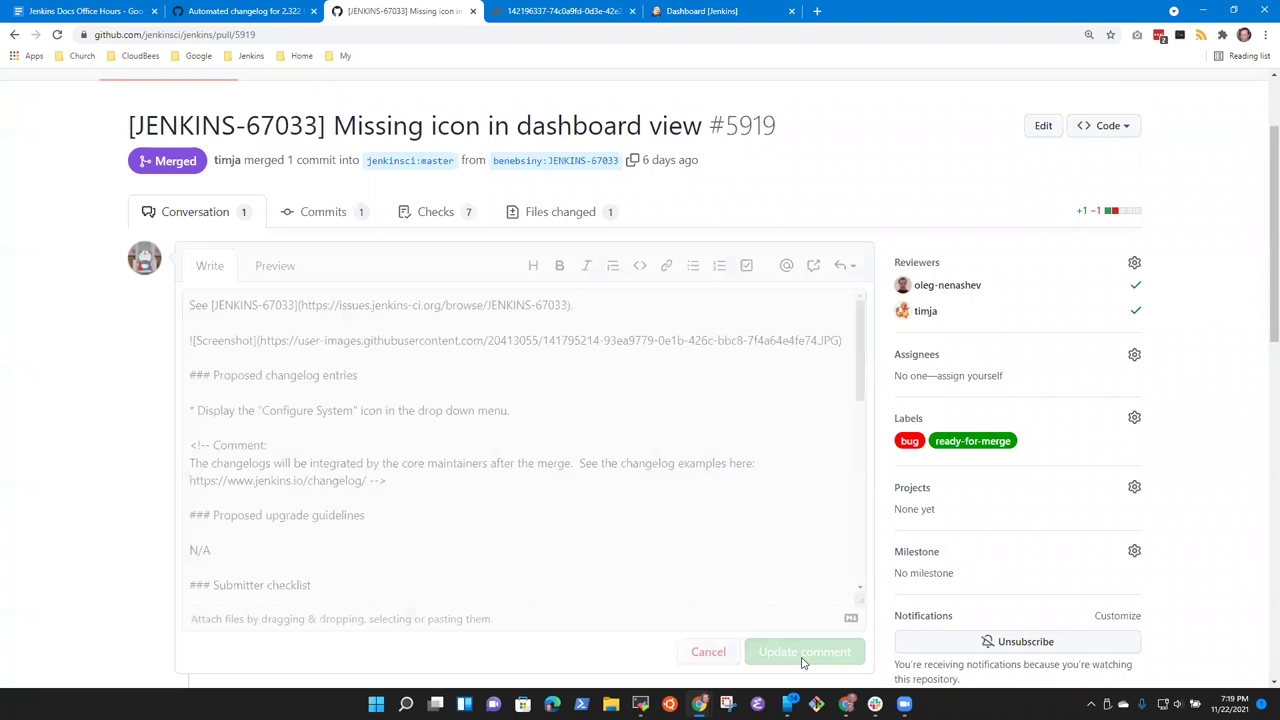
{"action": "left_click", "coordinate": [235, 11]}
{"action": "scroll", "coordinate": [549, 486], "scroll_direction": "down", "scroll_amount": 3}
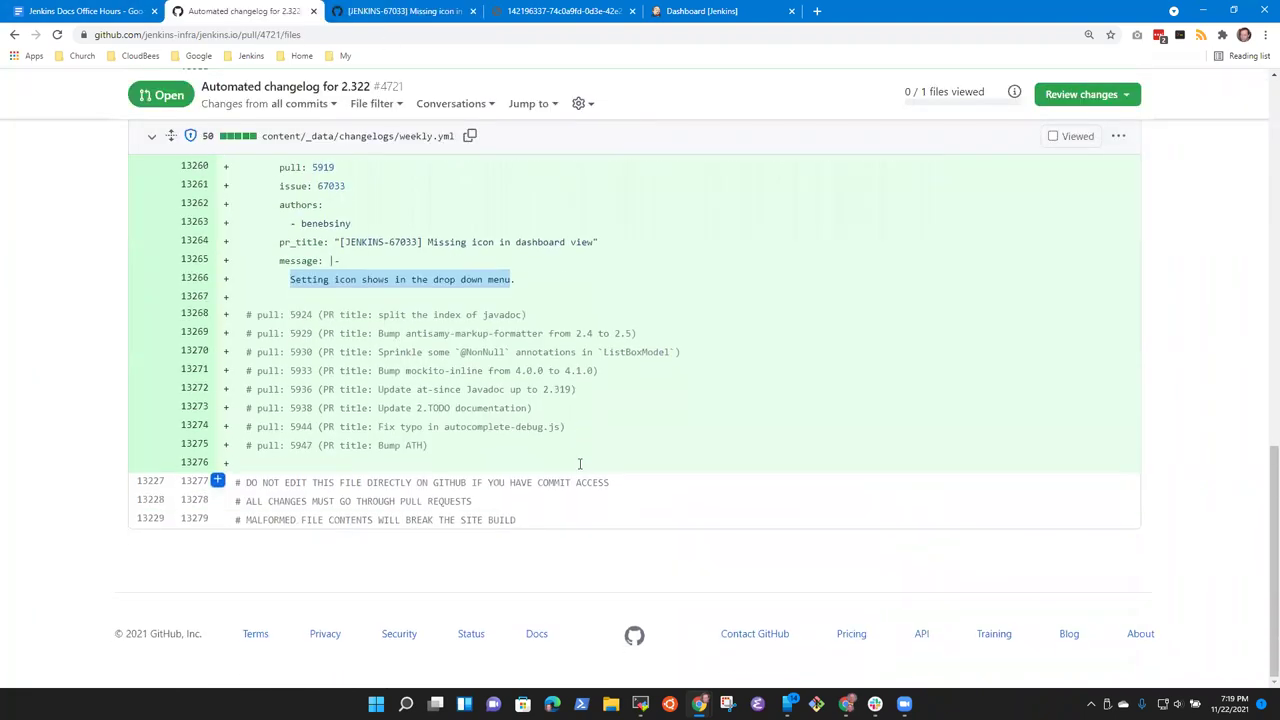
{"action": "left_click_drag", "start_coordinate": [247, 313], "coordinate": [674, 448]}
{"action": "scroll", "coordinate": [602, 428], "scroll_direction": "up", "scroll_amount": 1}
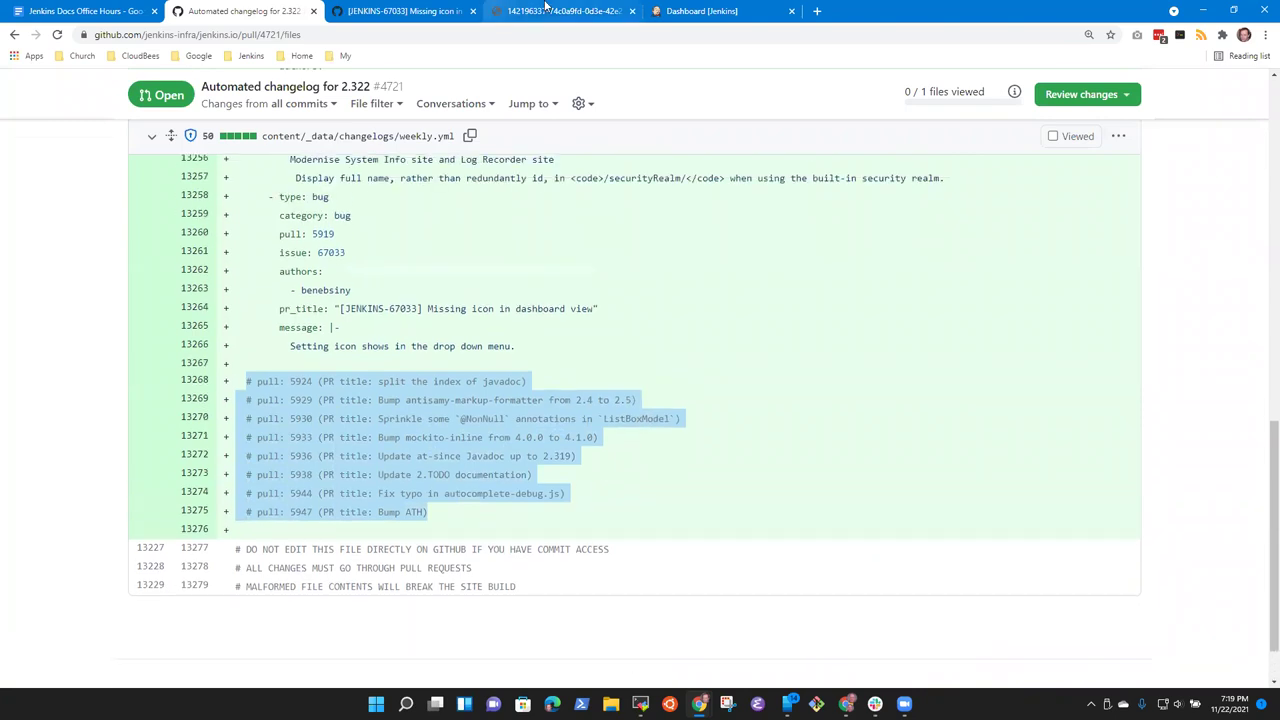
{"action": "left_click", "coordinate": [407, 11]}
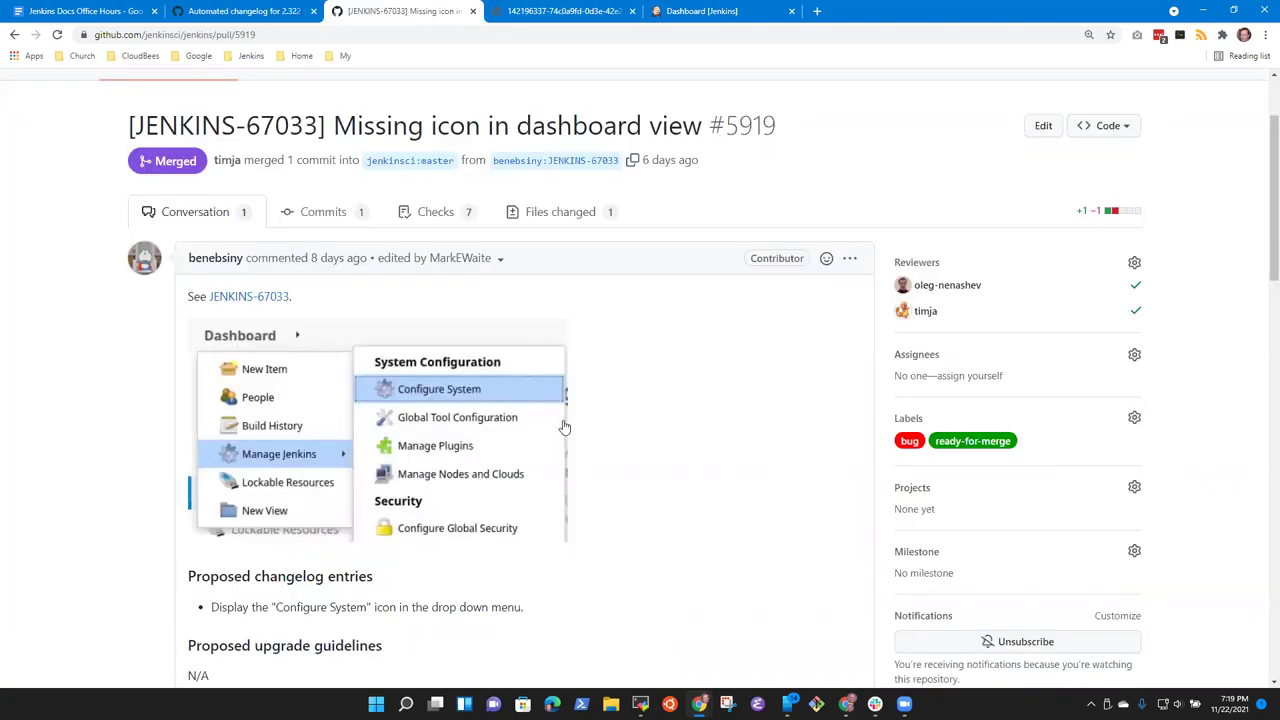
{"action": "left_click", "coordinate": [244, 11]}
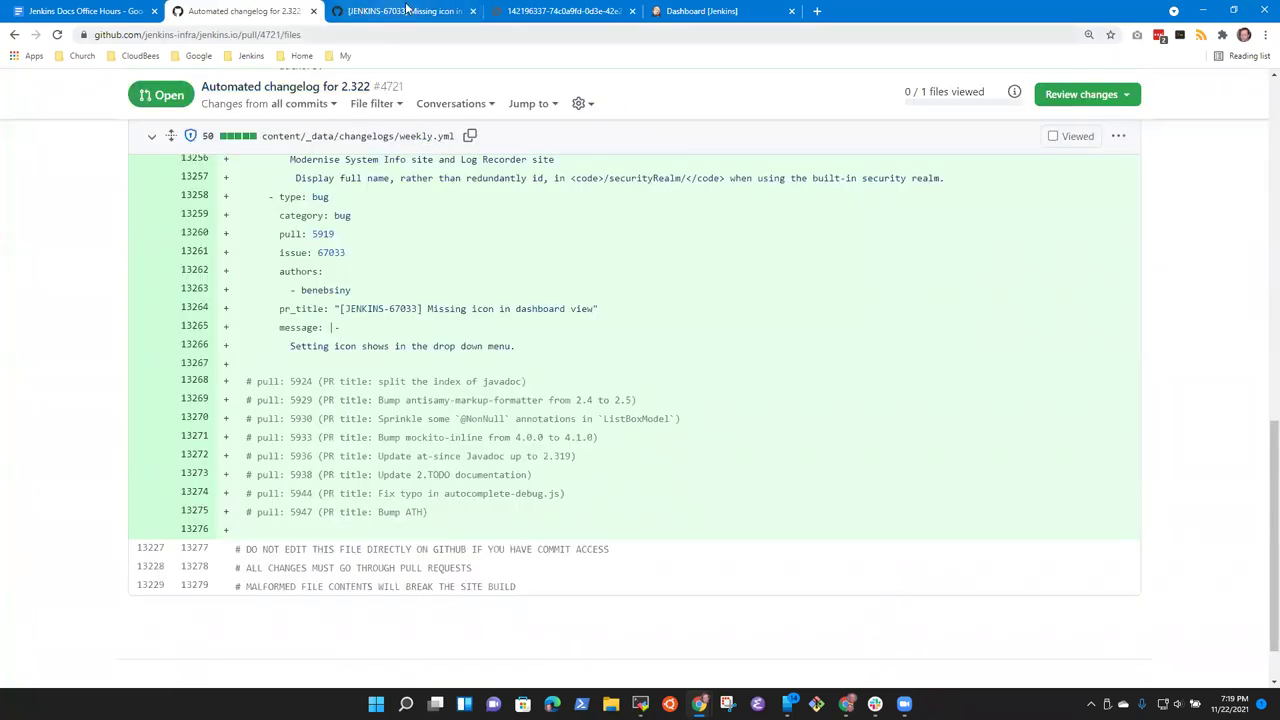
{"action": "left_click", "coordinate": [441, 19]}
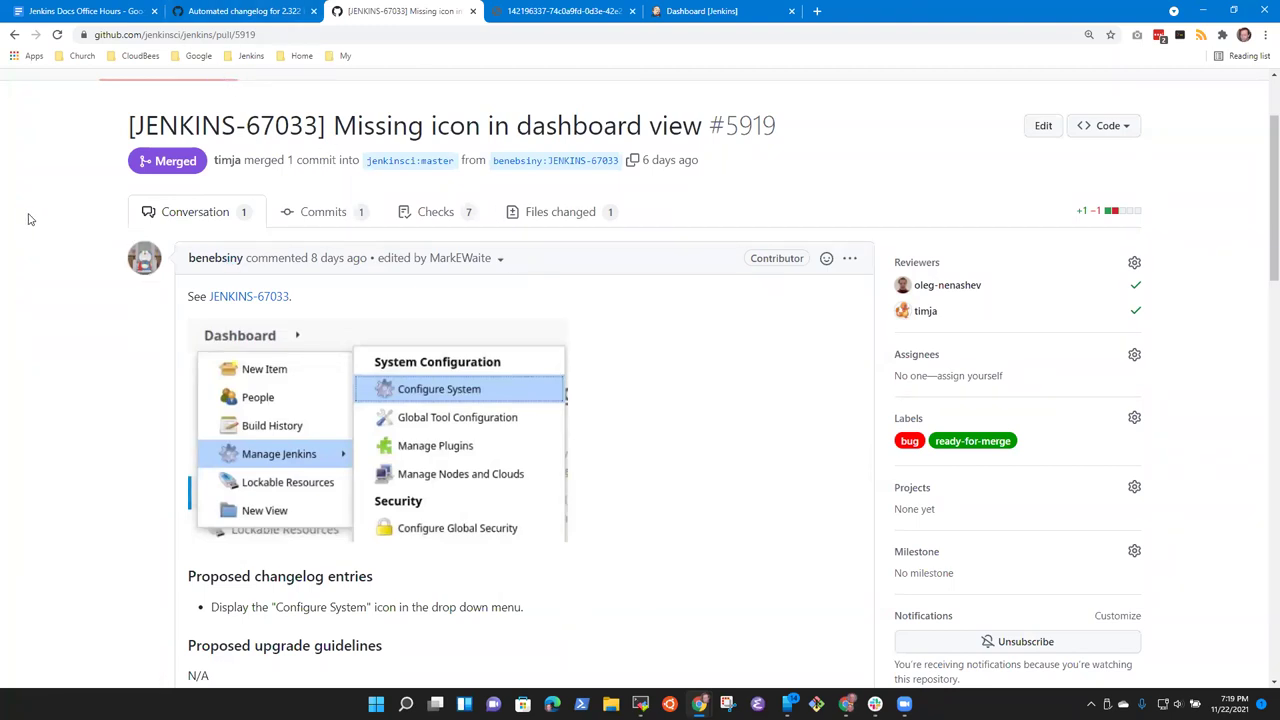
{"action": "scroll", "coordinate": [29, 219], "scroll_direction": "up", "scroll_amount": 2}
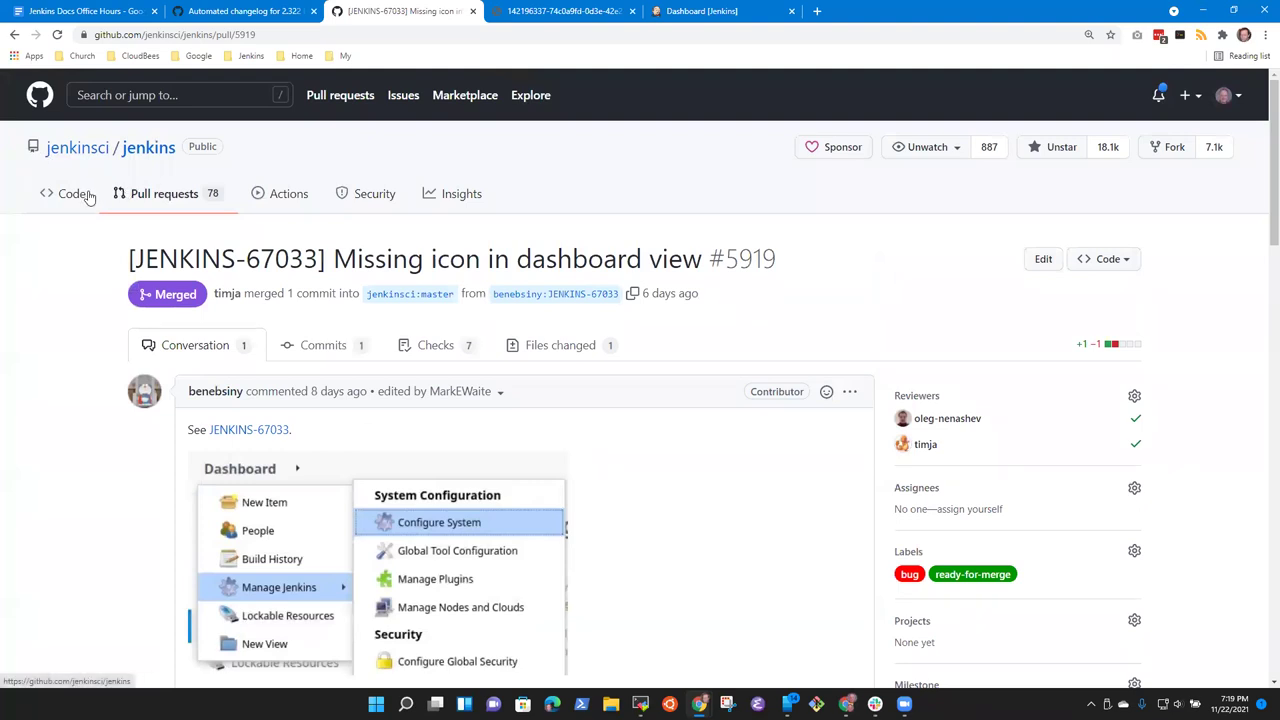
Step: Request a new Changelog Drafter run on the master branch from jenkinsci/jenkins Actions
{"action": "left_click", "coordinate": [72, 194]}
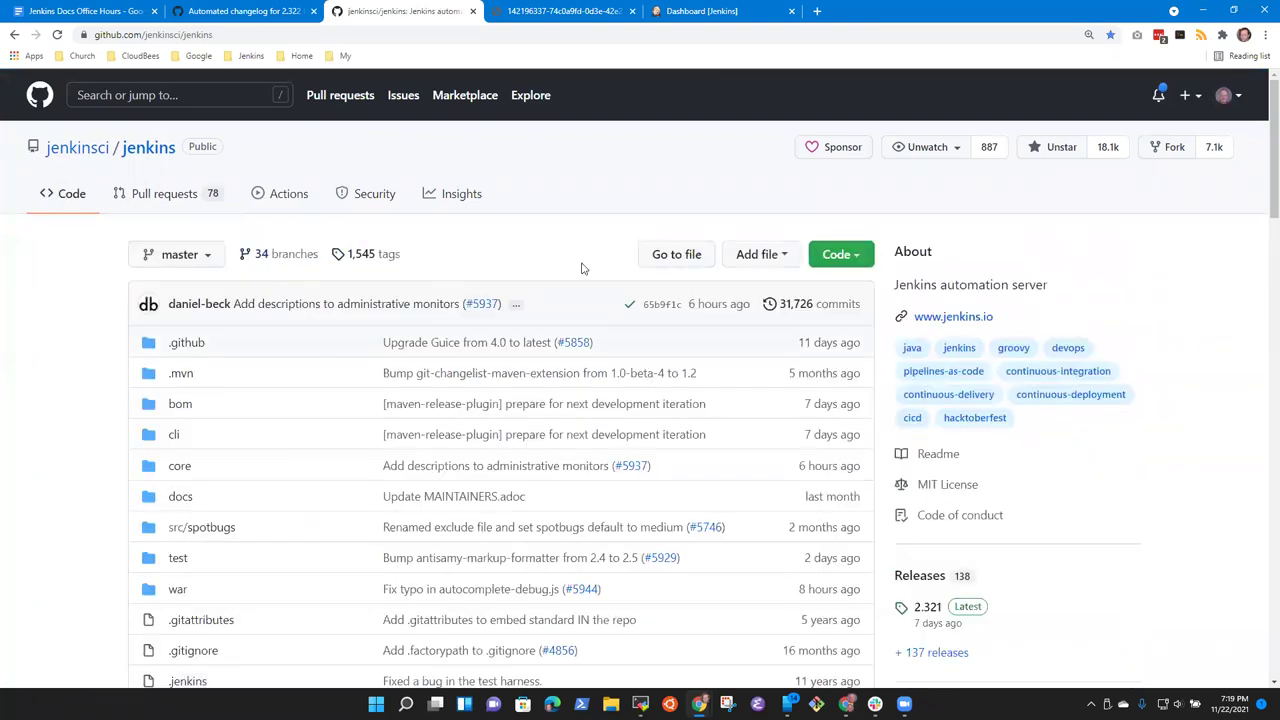
{"action": "left_click", "coordinate": [281, 196]}
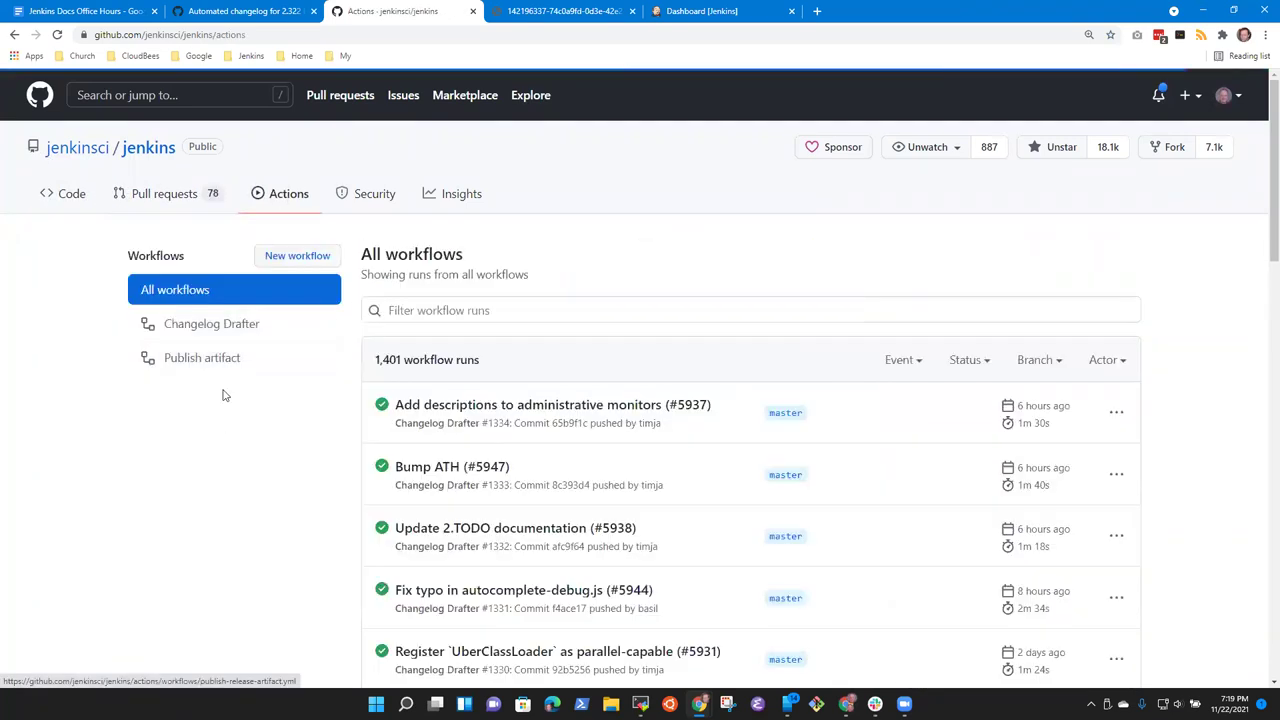
{"action": "left_click", "coordinate": [226, 326]}
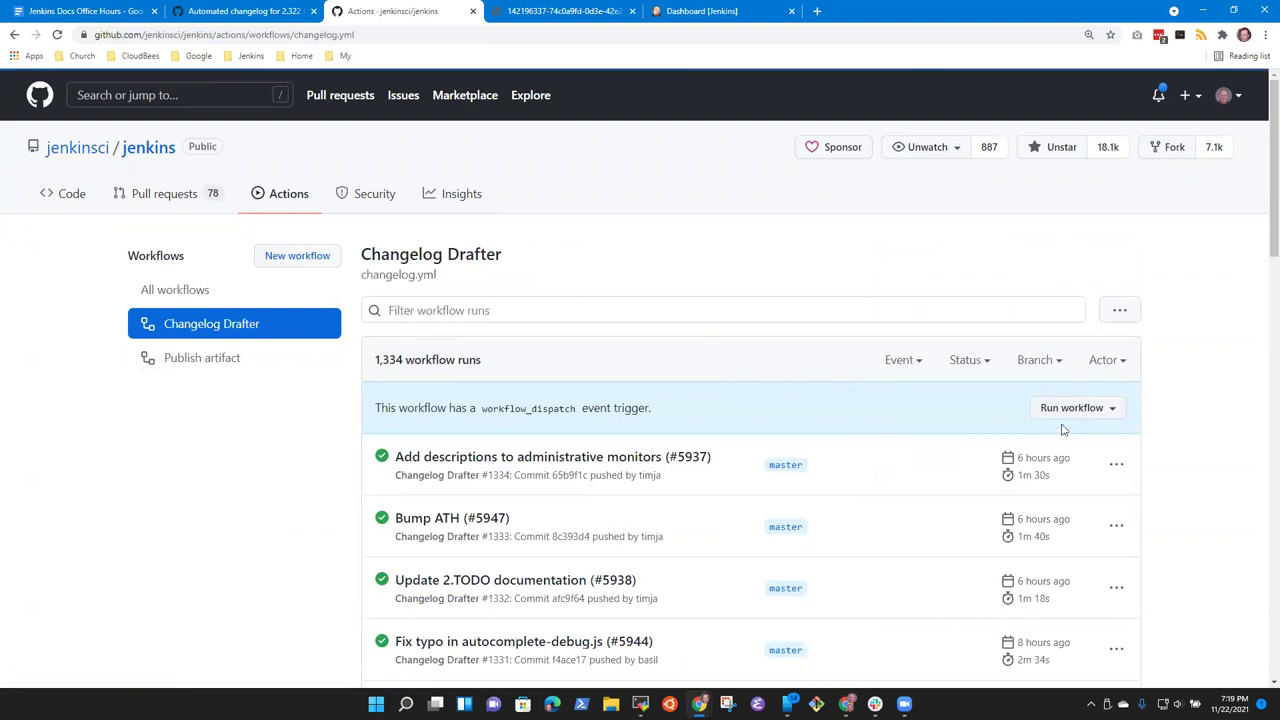
{"action": "left_click", "coordinate": [1102, 412]}
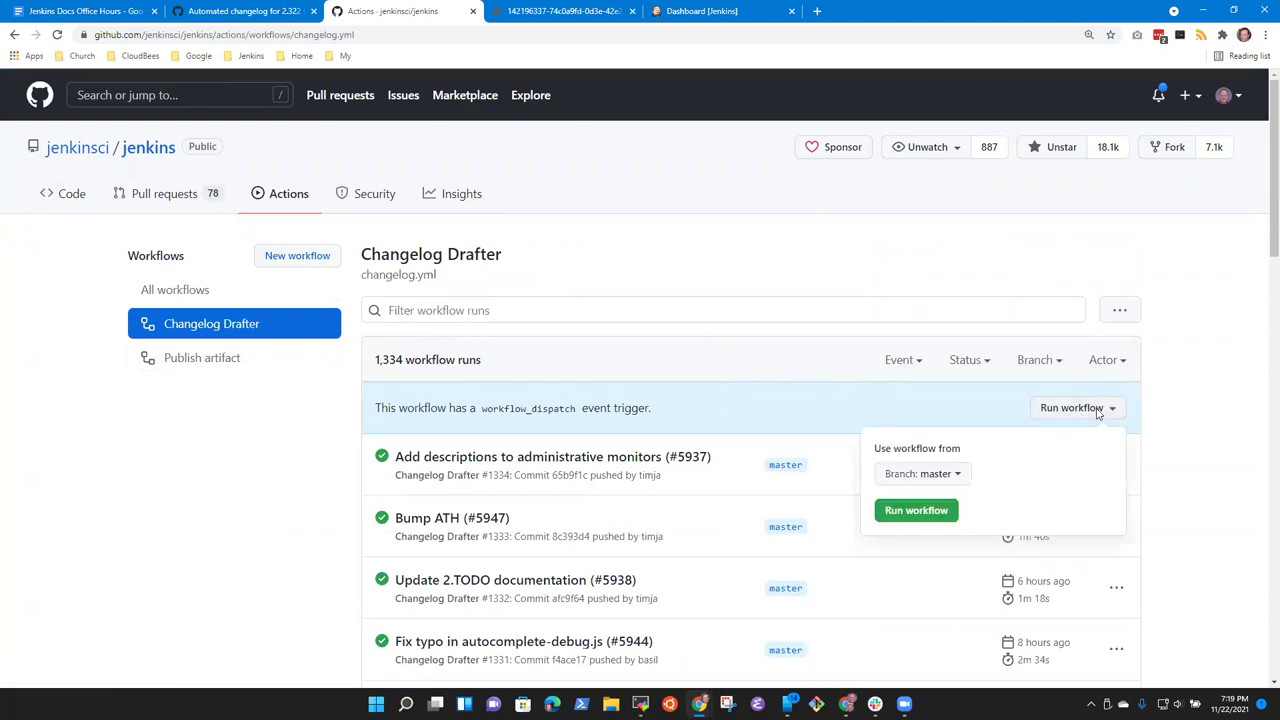
{"action": "left_click", "coordinate": [906, 511]}
{"action": "left_click", "coordinate": [250, 11]}
{"action": "left_click", "coordinate": [85, 11]}
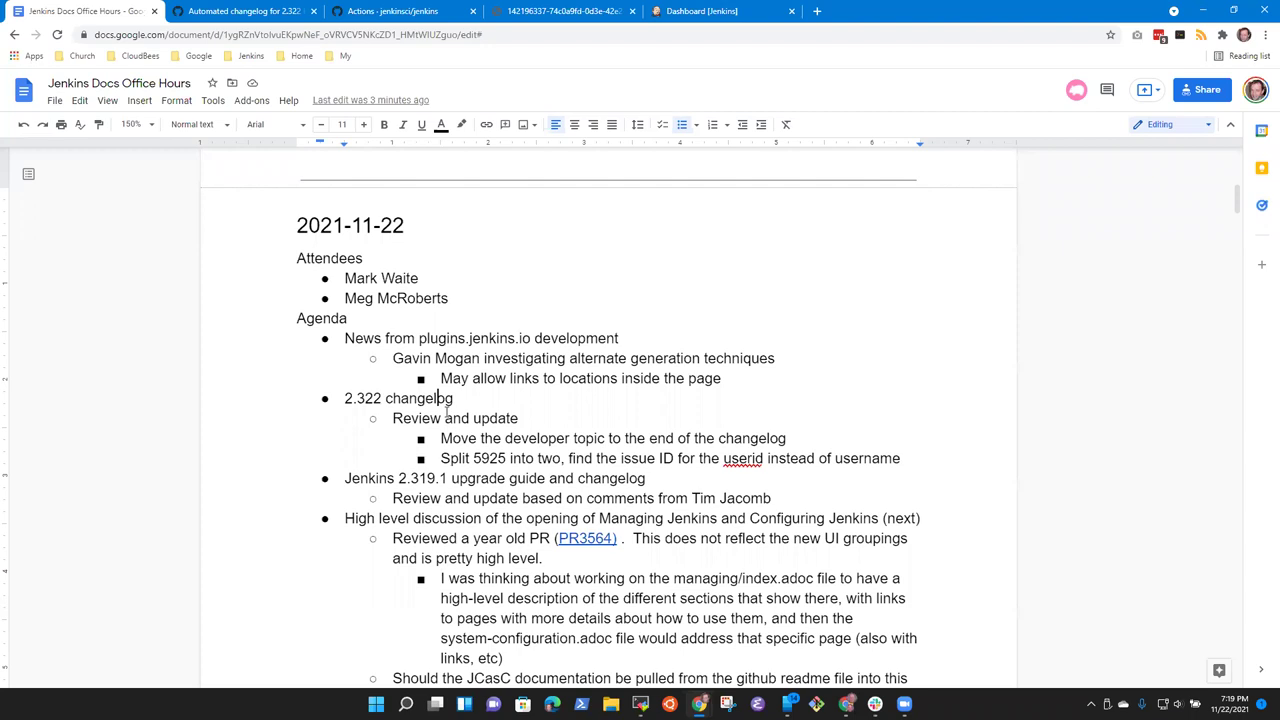
Step: Copy the 2.322 changelog pull request's URL from the address bar
{"action": "key", "text": "shift+End"}
{"action": "key", "text": "Down"}
{"action": "key", "text": "Down"}
{"action": "key", "text": "Home"}
{"action": "key", "text": "shift+End"}
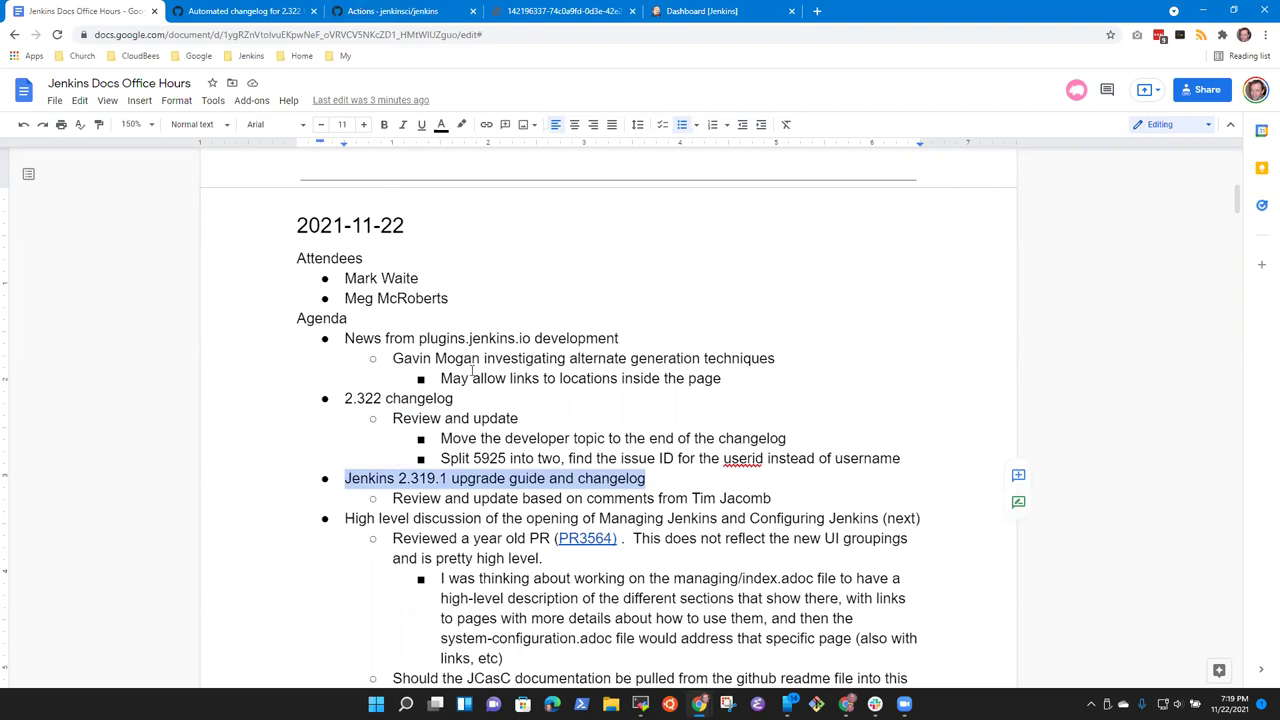
{"action": "left_click", "coordinate": [228, 10]}
{"action": "left_click", "coordinate": [332, 36]}
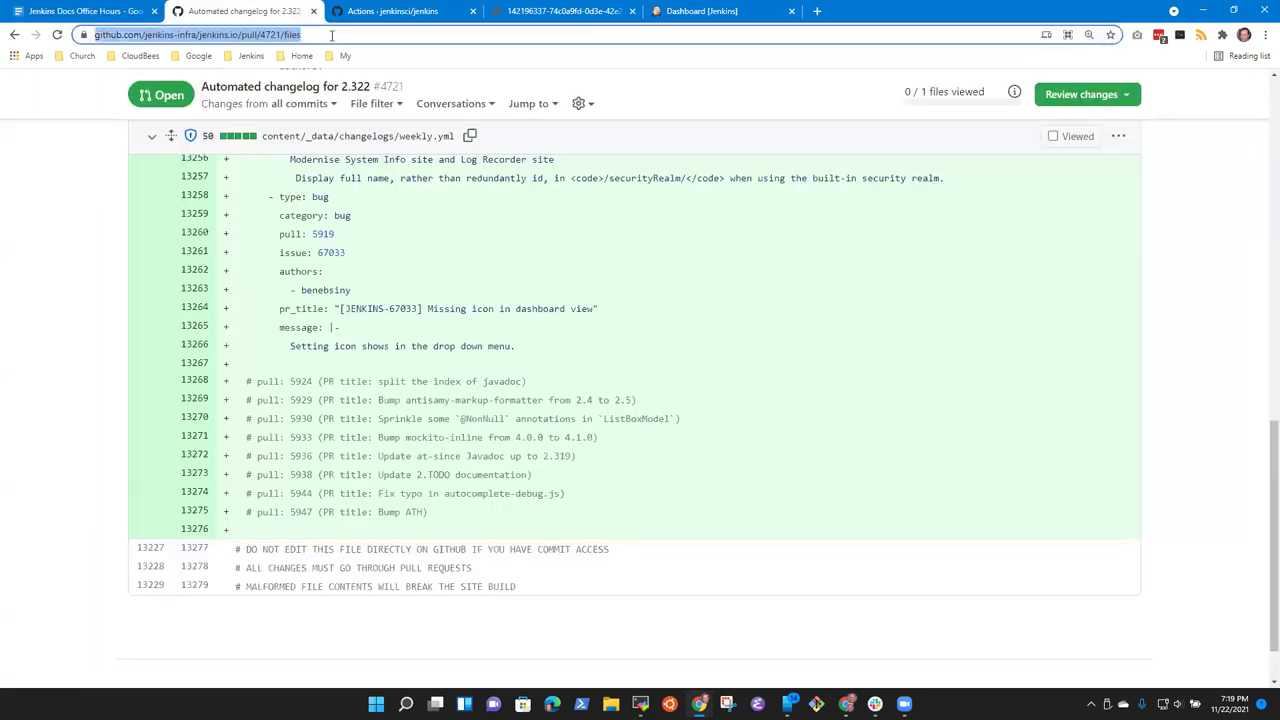
{"action": "left_click", "coordinate": [90, 11]}
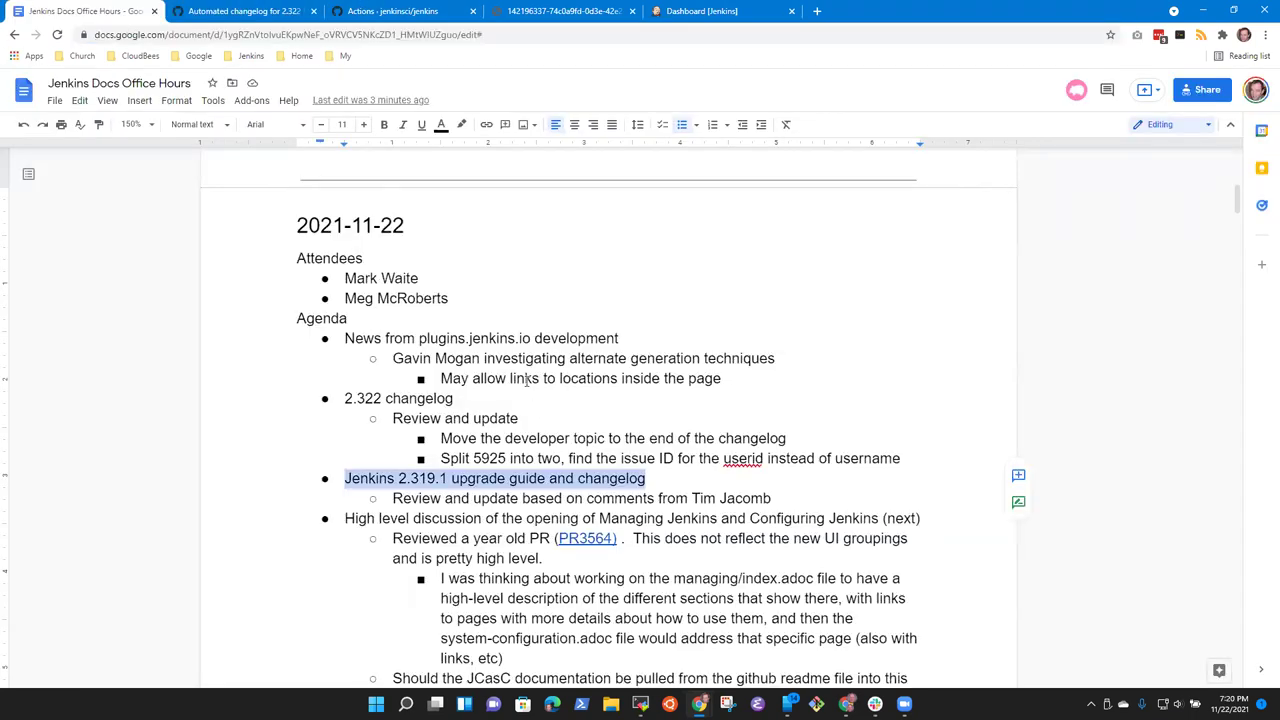
Step: Link the word 'PR' after '2.322 changelog' to the copied pull request URL
{"action": "left_click", "coordinate": [529, 398]}
{"action": "key", "text": "ctrl+shift+Left"}
{"action": "key", "text": "ctrl+k"}
{"action": "key", "text": "ctrl+v"}
{"action": "key", "text": "Return"}
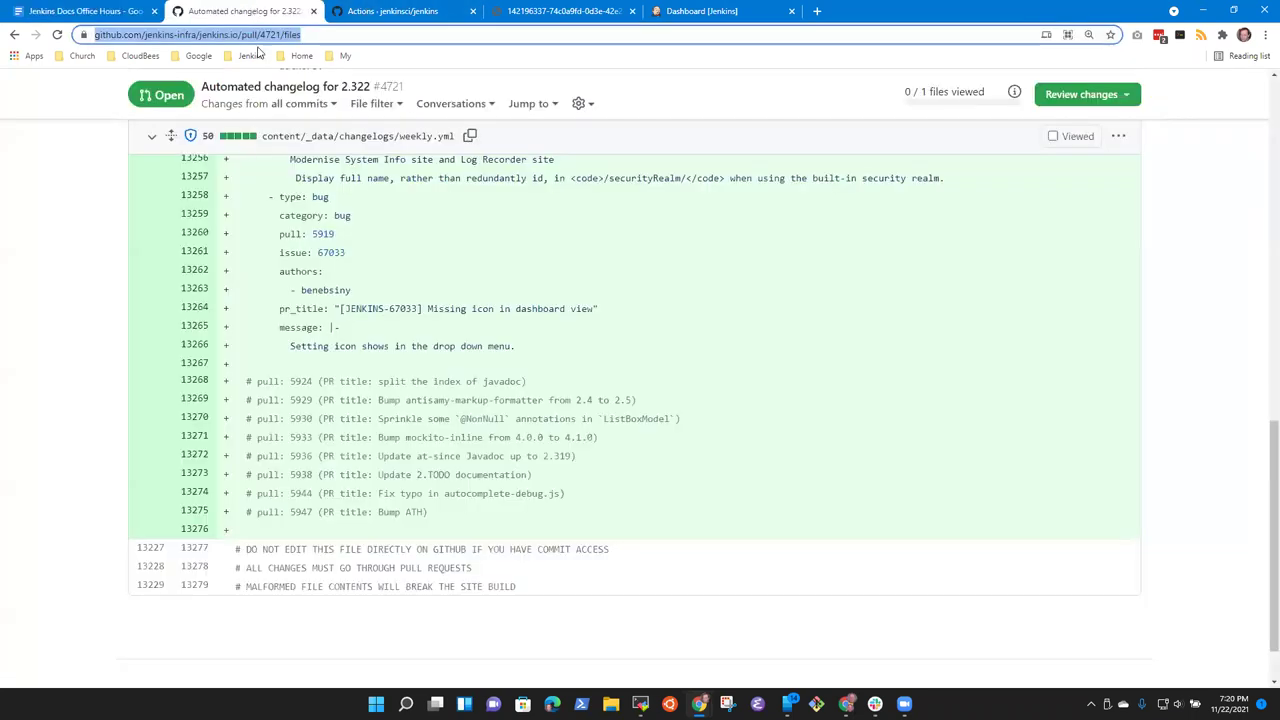
{"action": "left_click", "coordinate": [240, 11]}
{"action": "left_click", "coordinate": [126, 40]}
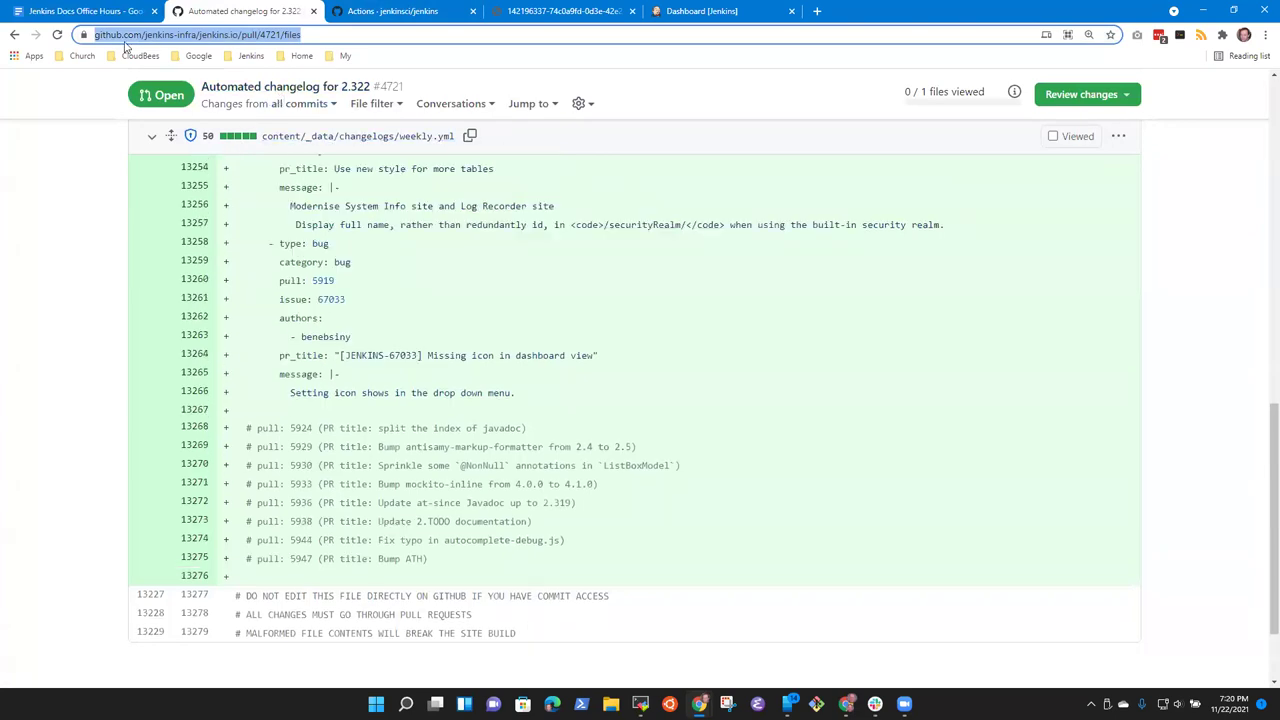
{"action": "scroll", "coordinate": [248, 197], "scroll_direction": "up", "scroll_amount": 9}
Step: Open jenkins.io pull request #4730 '2.319.1 changelog' and read its notes at 150% zoom
{"action": "left_click", "coordinate": [248, 197]}
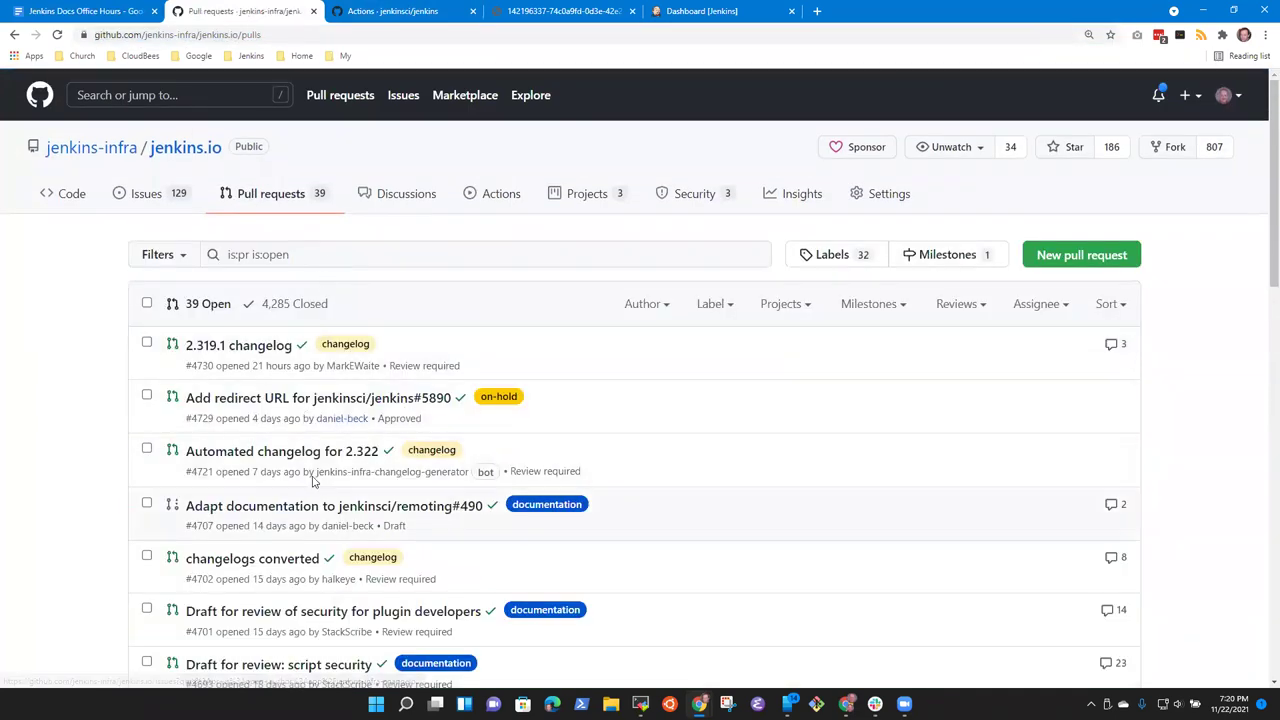
{"action": "left_click", "coordinate": [278, 355]}
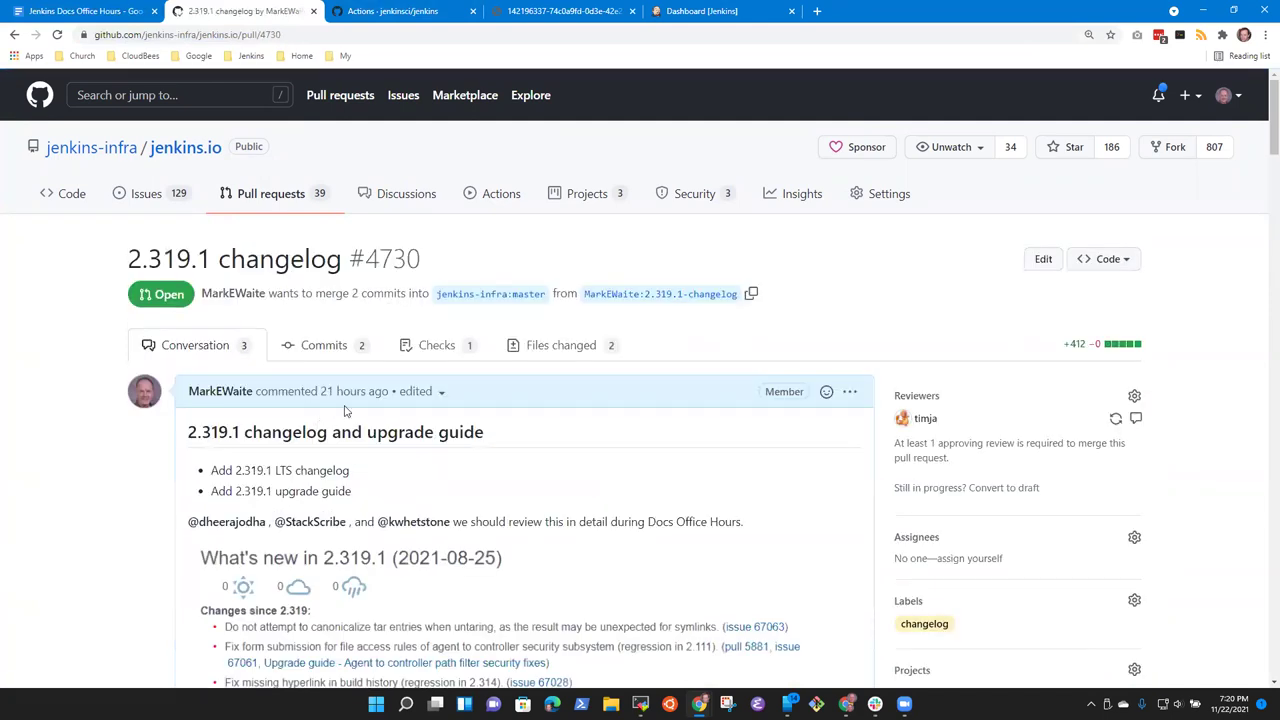
{"action": "scroll", "coordinate": [505, 410], "scroll_direction": "down", "scroll_amount": 1}
{"action": "scroll", "coordinate": [505, 410], "scroll_direction": "down", "scroll_amount": 2}
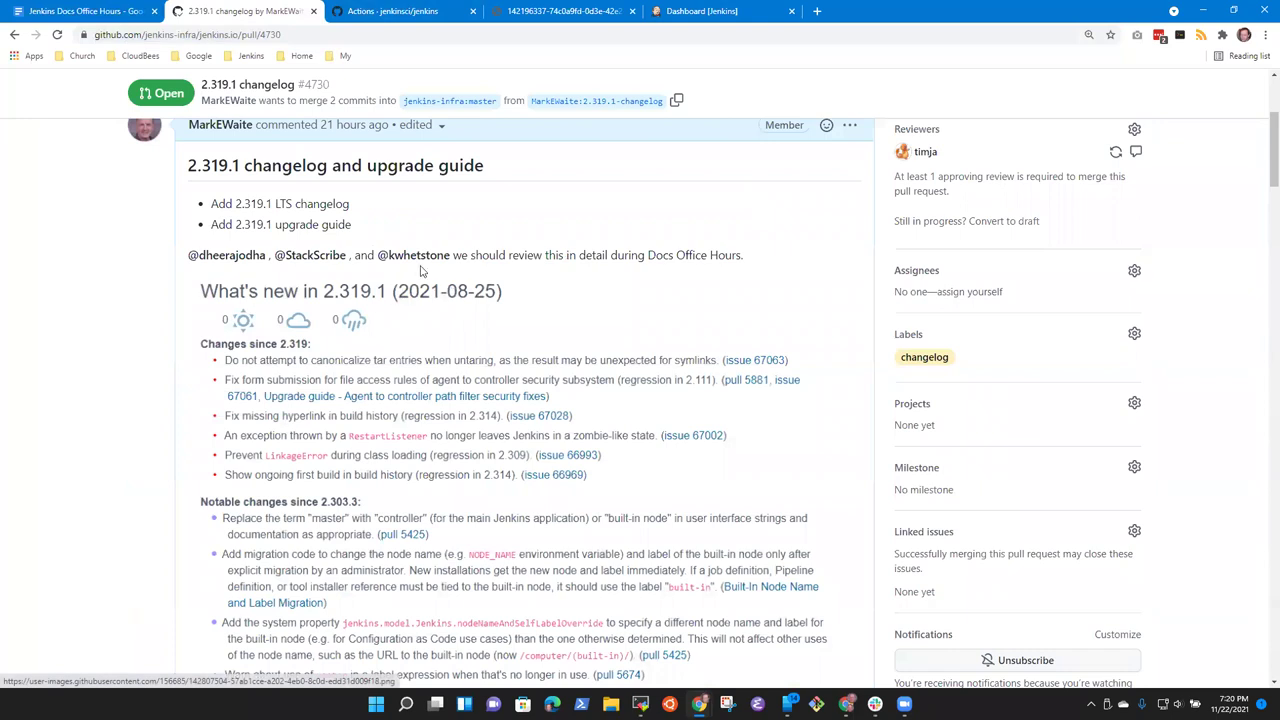
{"action": "scroll", "coordinate": [420, 270], "scroll_direction": "down", "scroll_amount": 1}
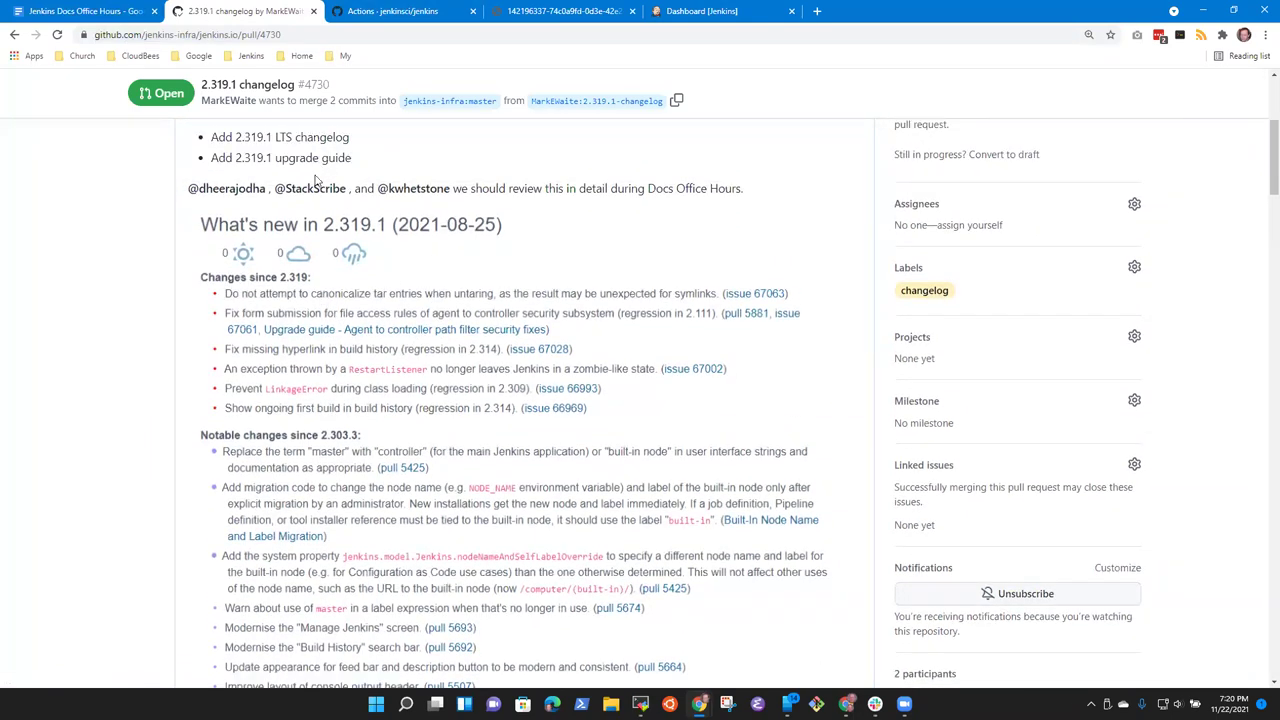
{"action": "scroll", "coordinate": [250, 220], "scroll_direction": "down", "scroll_amount": 2}
{"action": "scroll", "coordinate": [176, 250], "scroll_direction": "up", "scroll_amount": 2}
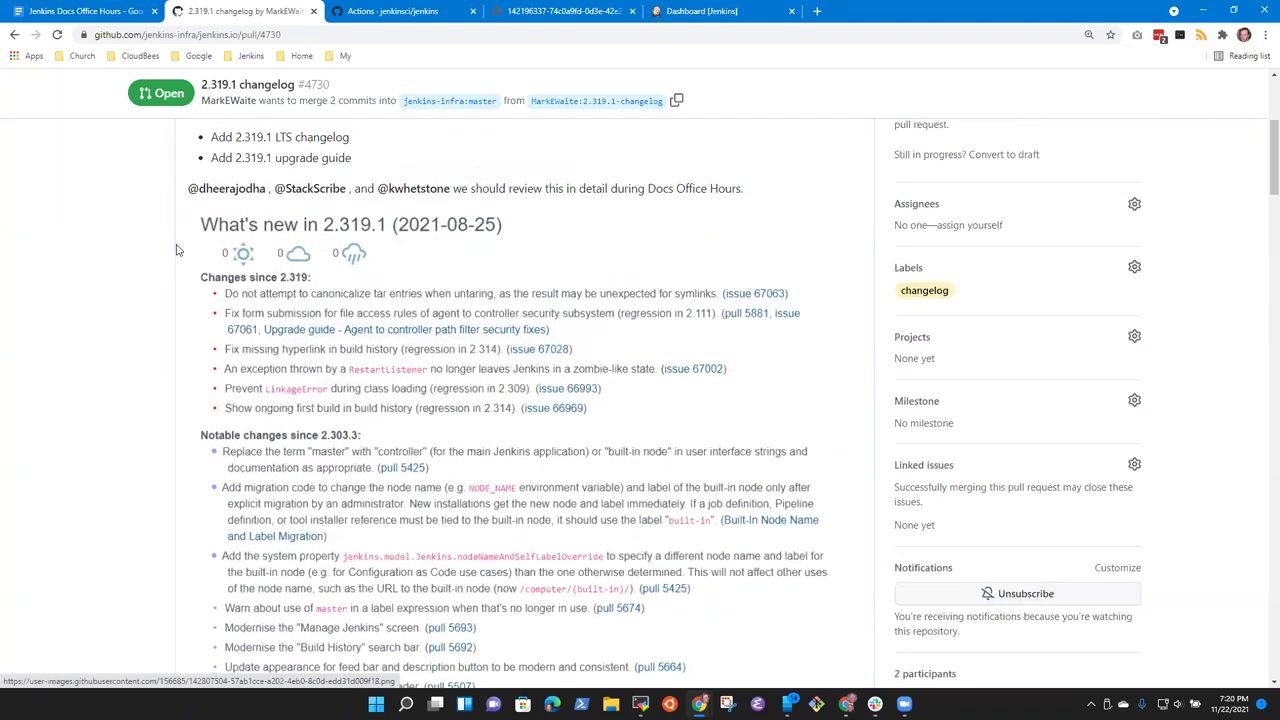
{"action": "scroll", "coordinate": [176, 250], "scroll_direction": "down", "scroll_amount": 3}
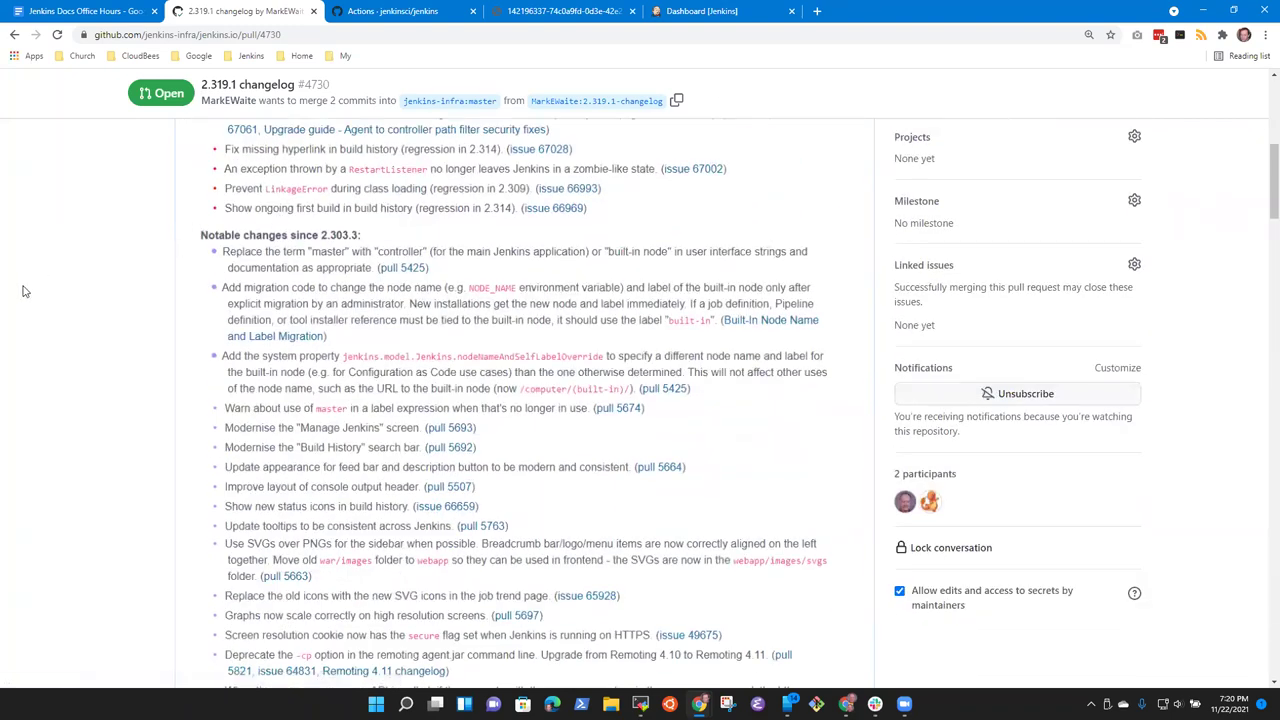
{"action": "key", "text": "ctrl+plus"}
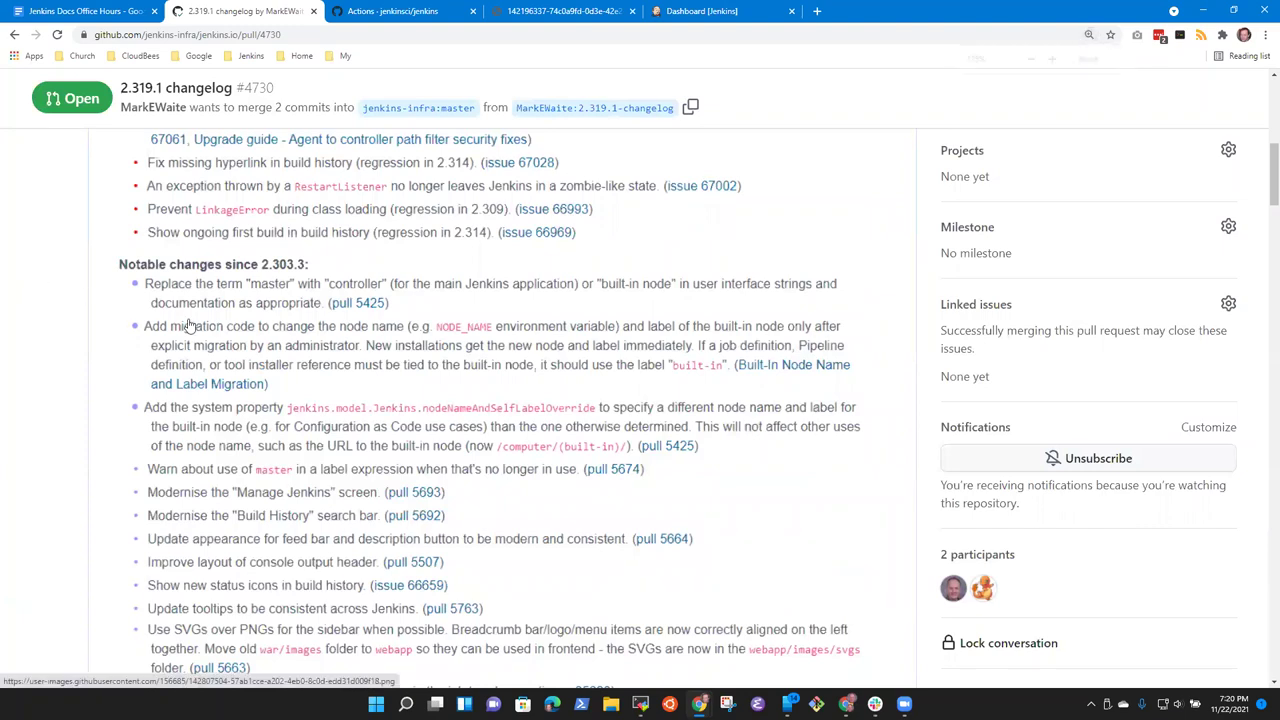
{"action": "key", "text": "ctrl+plus"}
{"action": "key", "text": "ctrl+plus"}
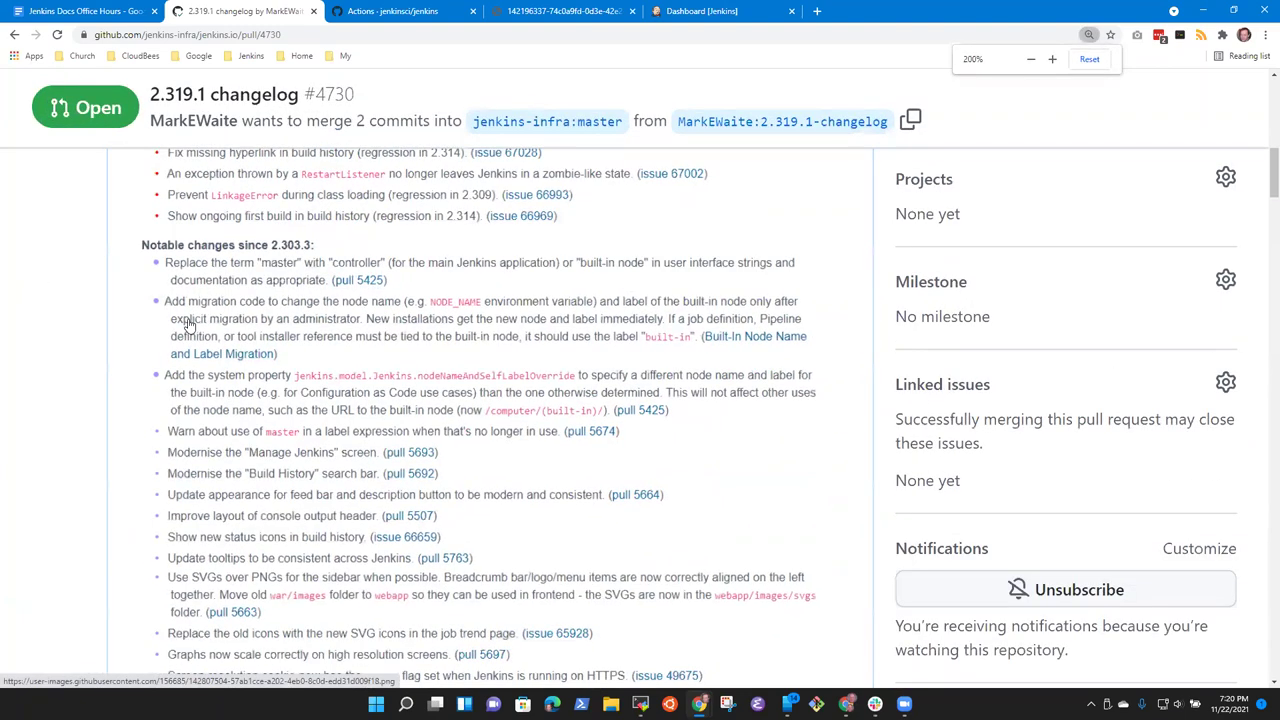
{"action": "key", "text": "ctrl+minus"}
{"action": "key", "text": "ctrl+minus"}
{"action": "scroll", "coordinate": [386, 320], "scroll_direction": "up", "scroll_amount": 1}
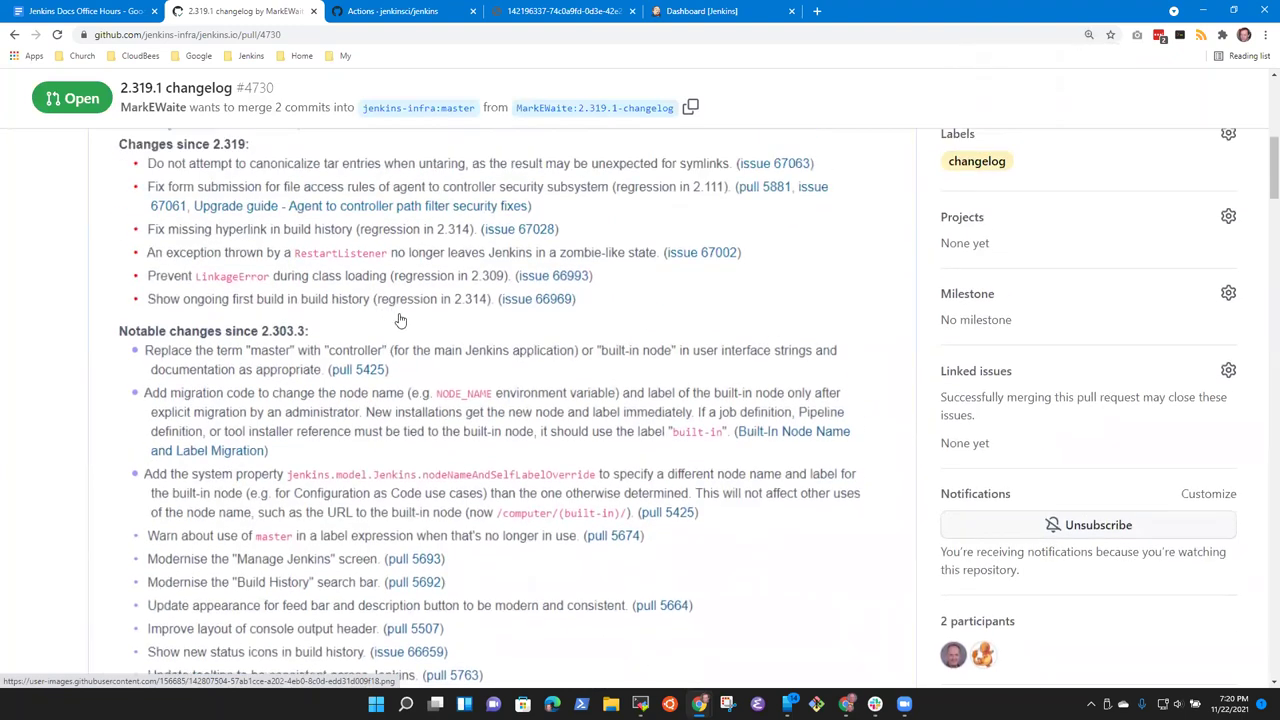
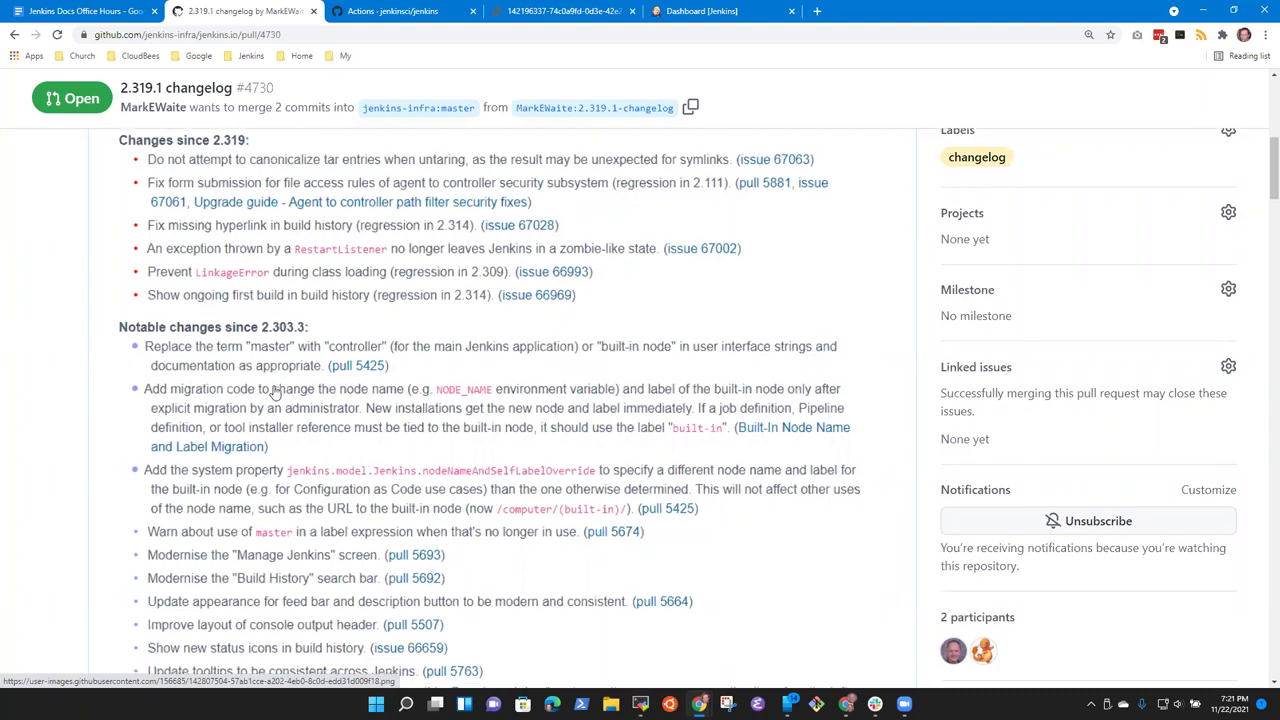
Step: Read PR #4730's changelog, highlighting the reviewer's remark and 'Add migration code to change the node name'
{"action": "scroll", "coordinate": [210, 400], "scroll_direction": "down", "scroll_amount": 4}
{"action": "scroll", "coordinate": [212, 440], "scroll_direction": "down", "scroll_amount": 15}
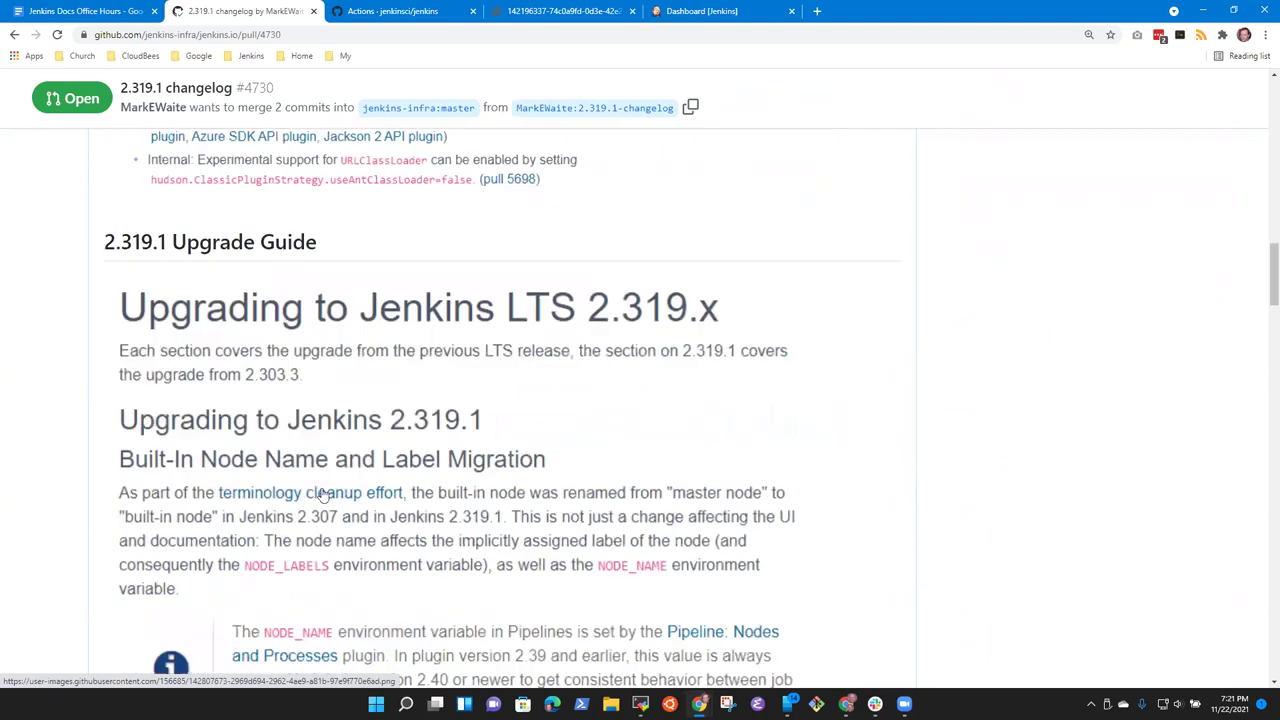
{"action": "scroll", "coordinate": [412, 484], "scroll_direction": "down", "scroll_amount": 8}
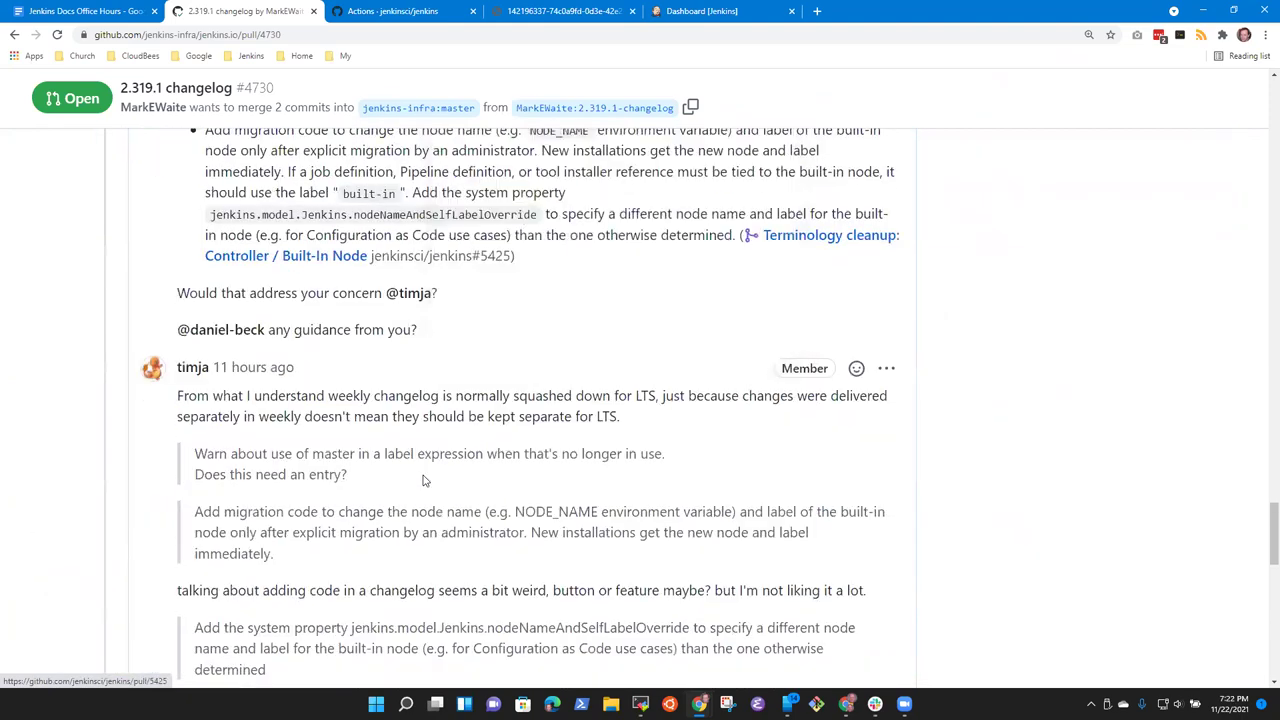
{"action": "scroll", "coordinate": [322, 230], "scroll_direction": "up", "scroll_amount": 3}
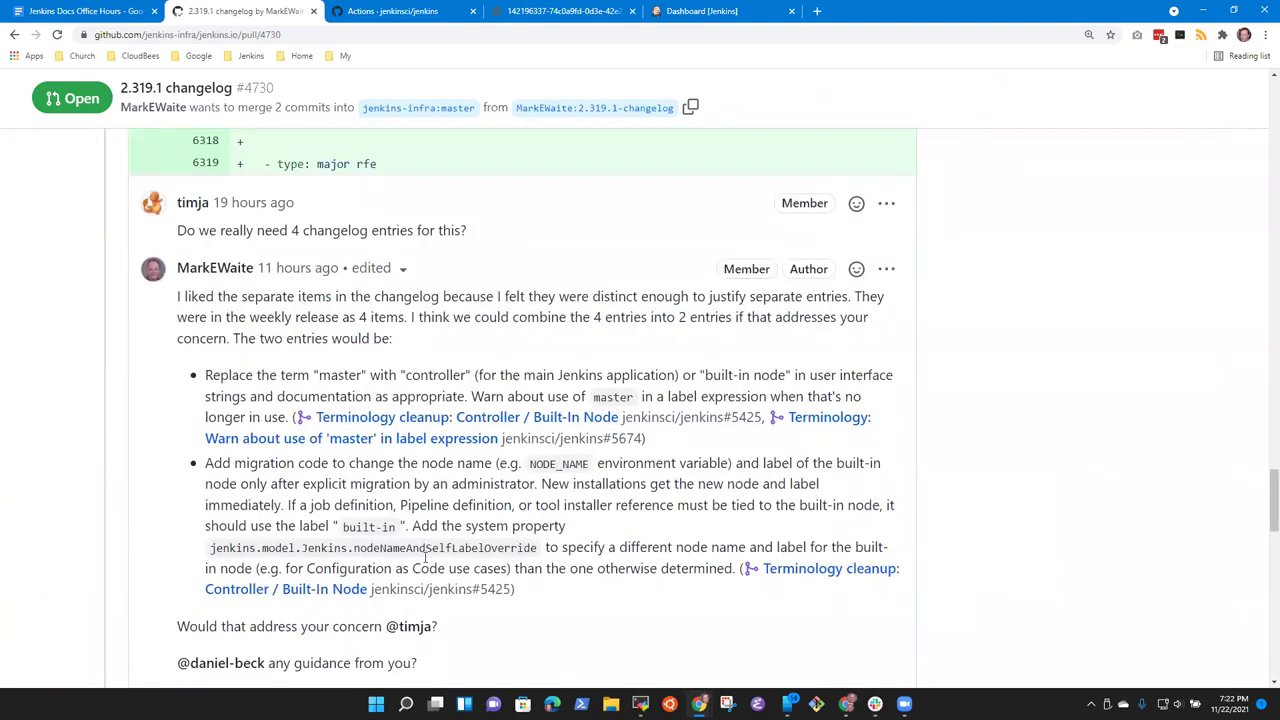
{"action": "scroll", "coordinate": [533, 440], "scroll_direction": "down", "scroll_amount": 4}
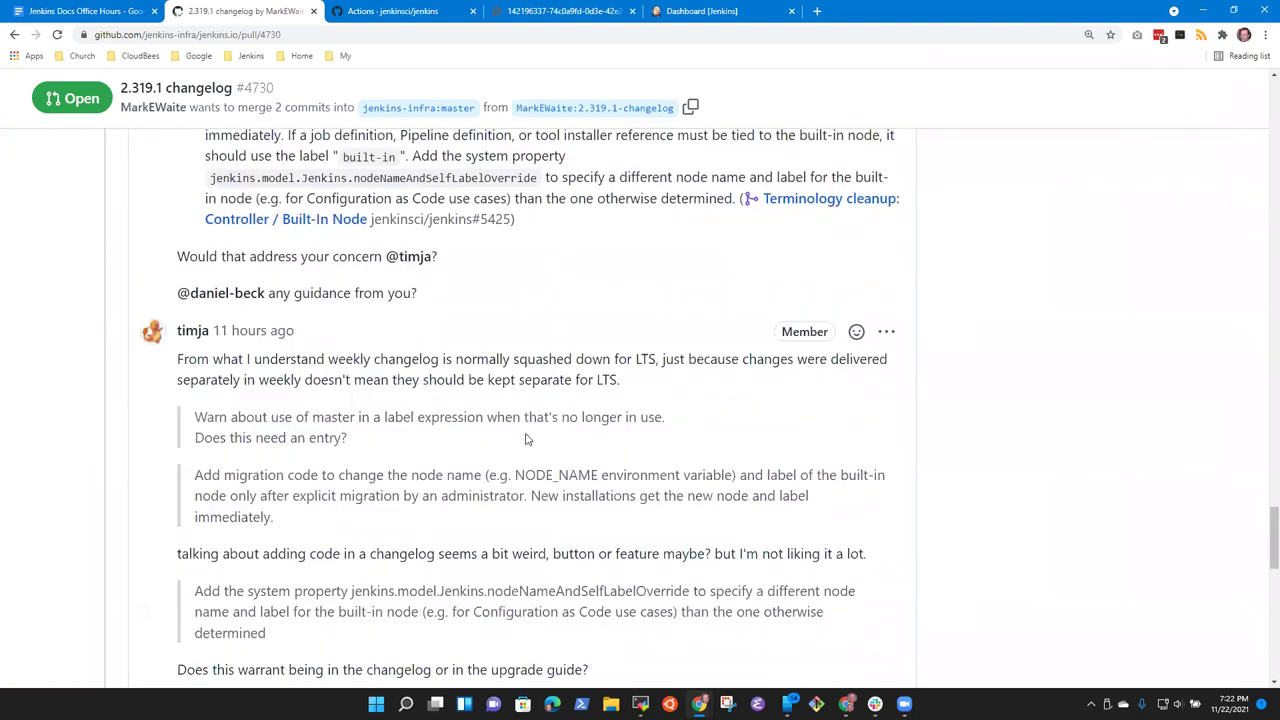
{"action": "scroll", "coordinate": [700, 395], "scroll_direction": "down", "scroll_amount": 2}
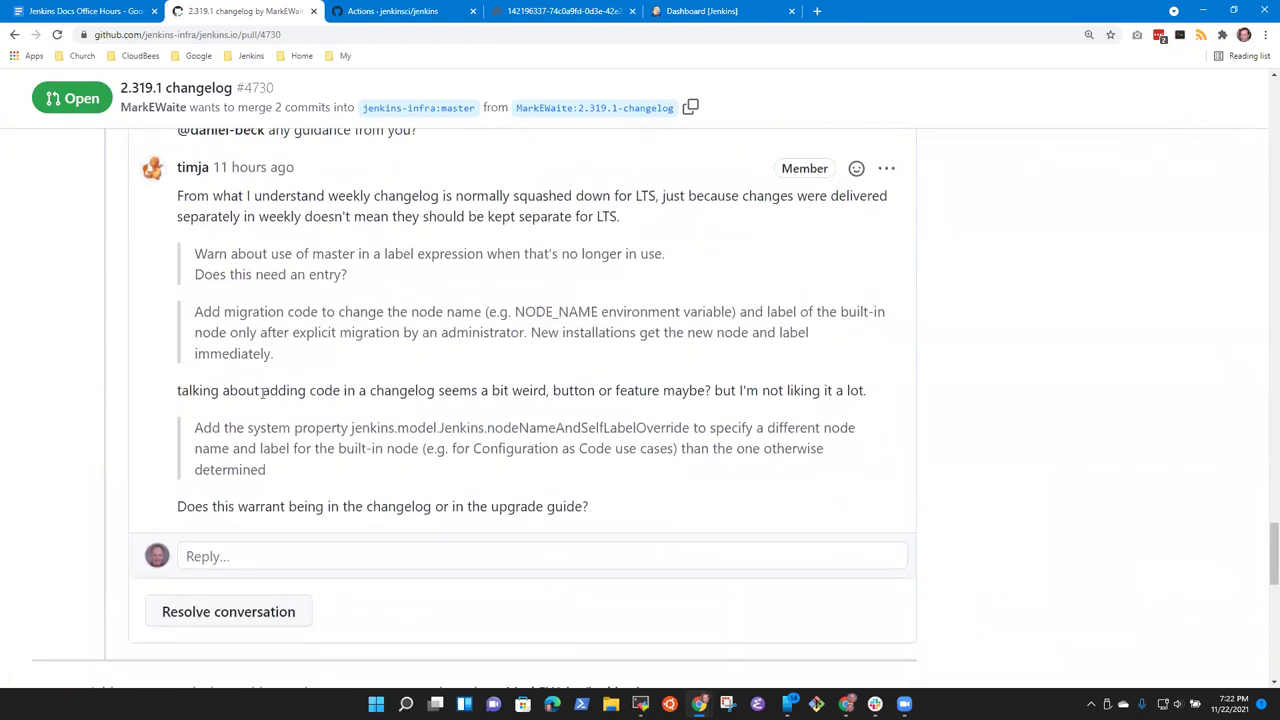
{"action": "scroll", "coordinate": [512, 392], "scroll_direction": "up", "scroll_amount": 5}
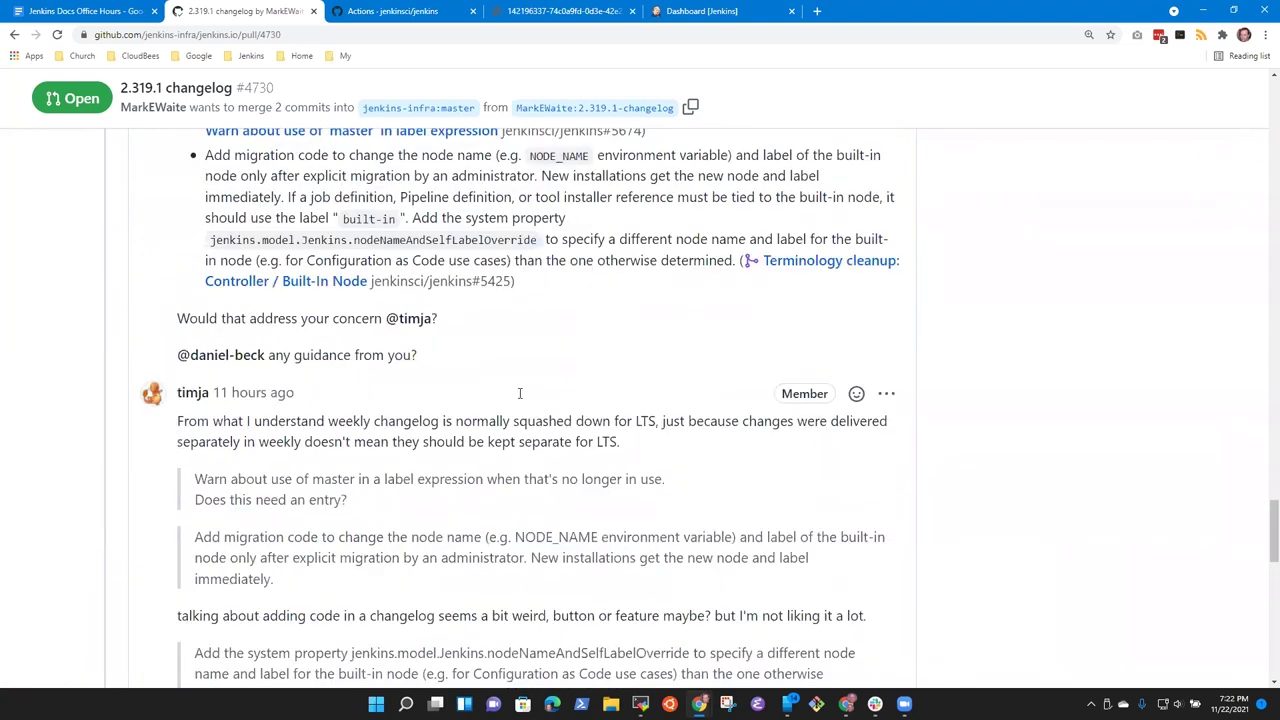
{"action": "scroll", "coordinate": [513, 380], "scroll_direction": "down", "scroll_amount": 3}
{"action": "scroll", "coordinate": [420, 434], "scroll_direction": "up", "scroll_amount": 1}
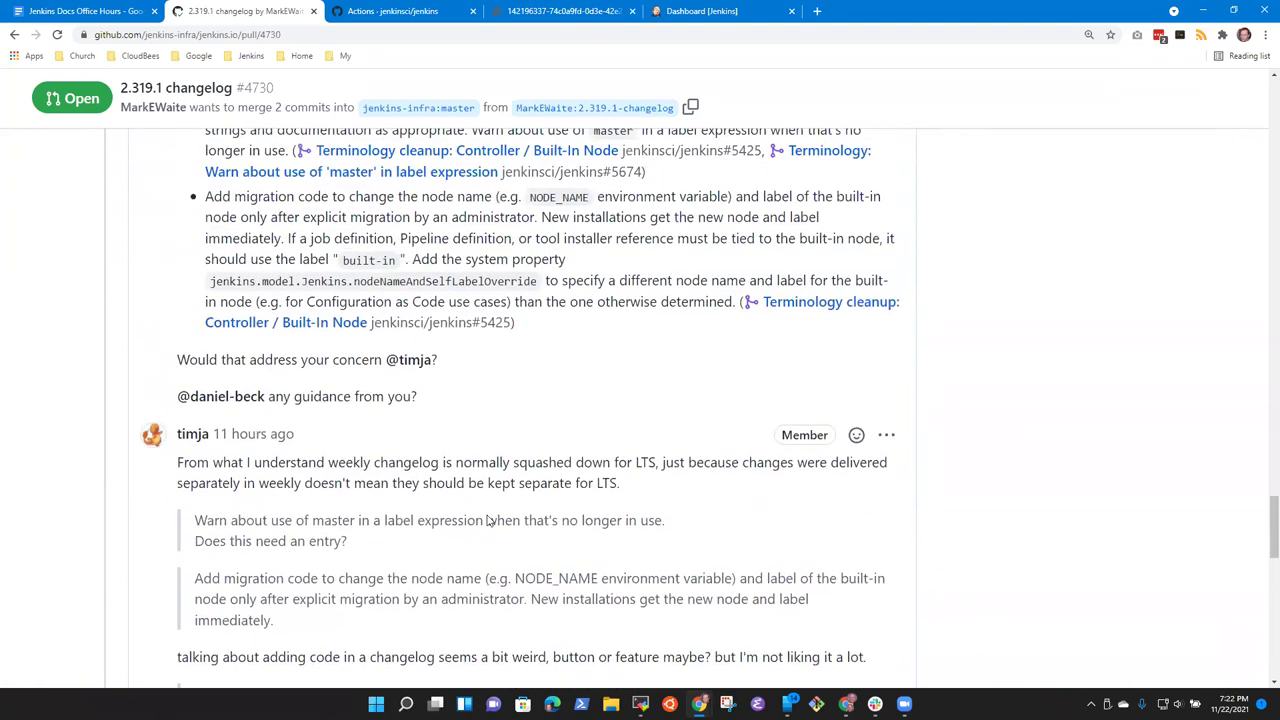
{"action": "scroll", "coordinate": [705, 622], "scroll_direction": "down", "scroll_amount": 1}
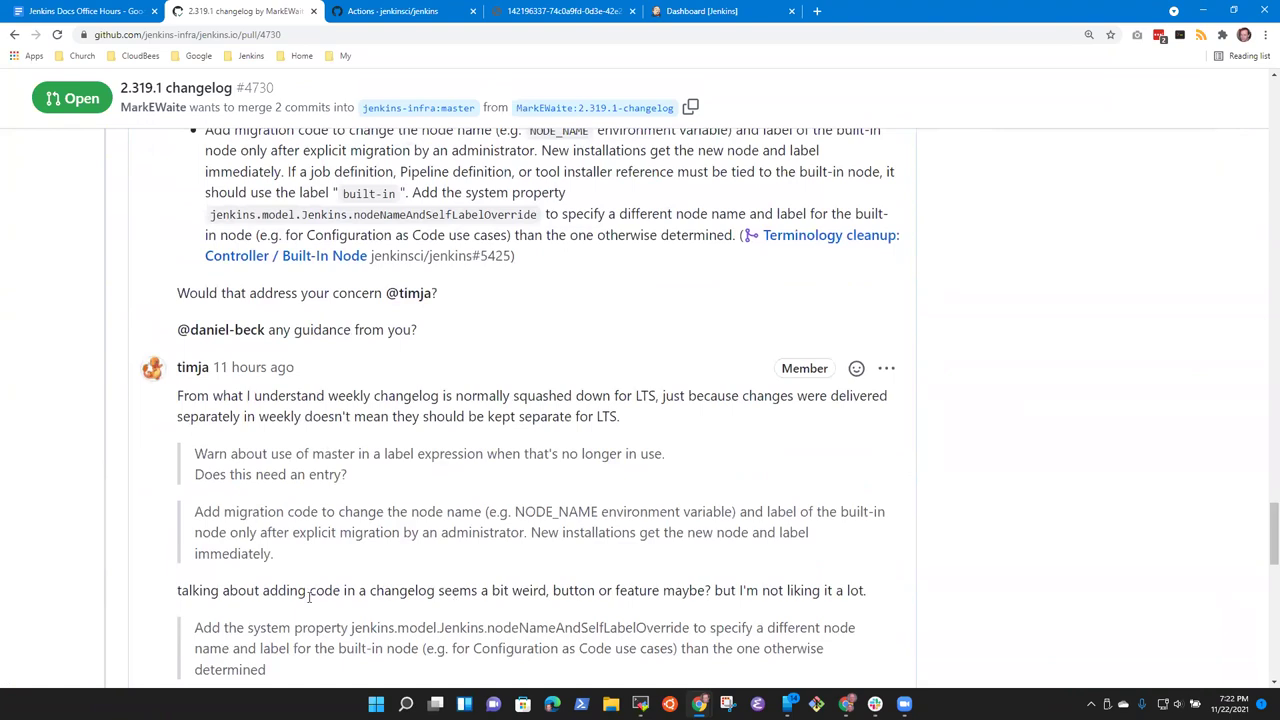
{"action": "left_click_drag", "start_coordinate": [324, 594], "coordinate": [592, 592]}
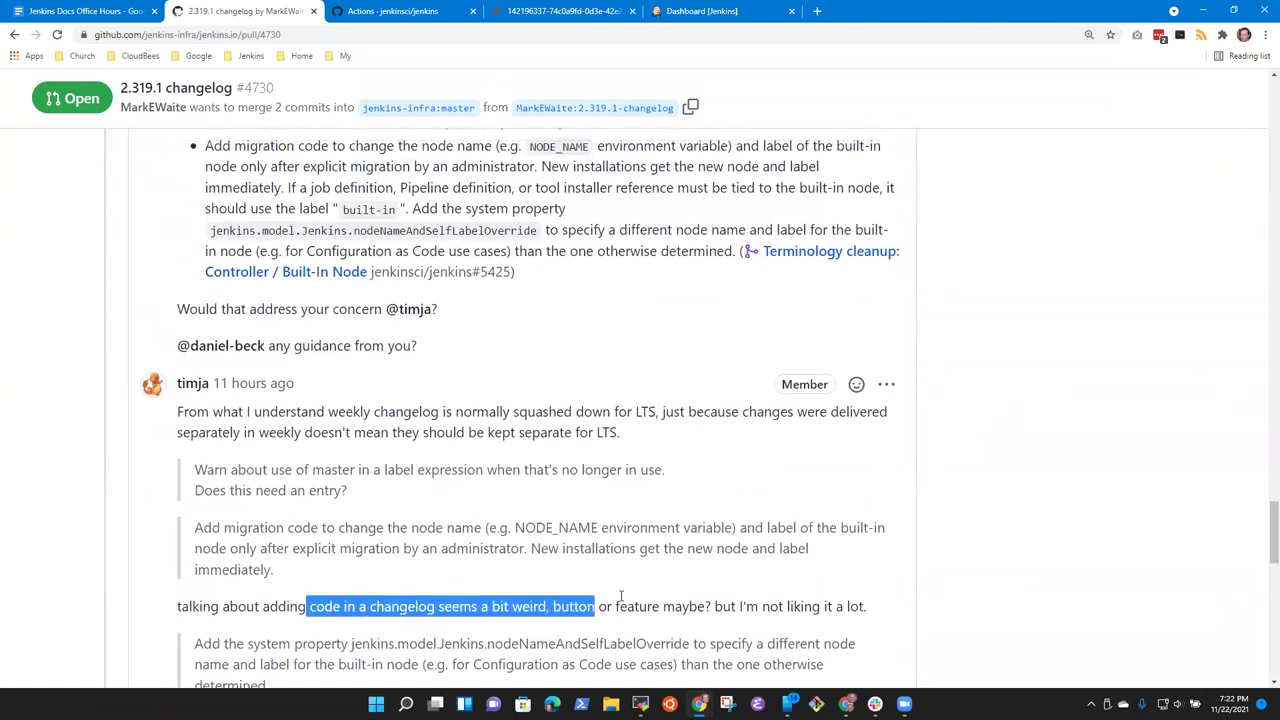
{"action": "scroll", "coordinate": [320, 280], "scroll_direction": "up", "scroll_amount": 2}
{"action": "left_click_drag", "start_coordinate": [210, 262], "coordinate": [483, 270]}
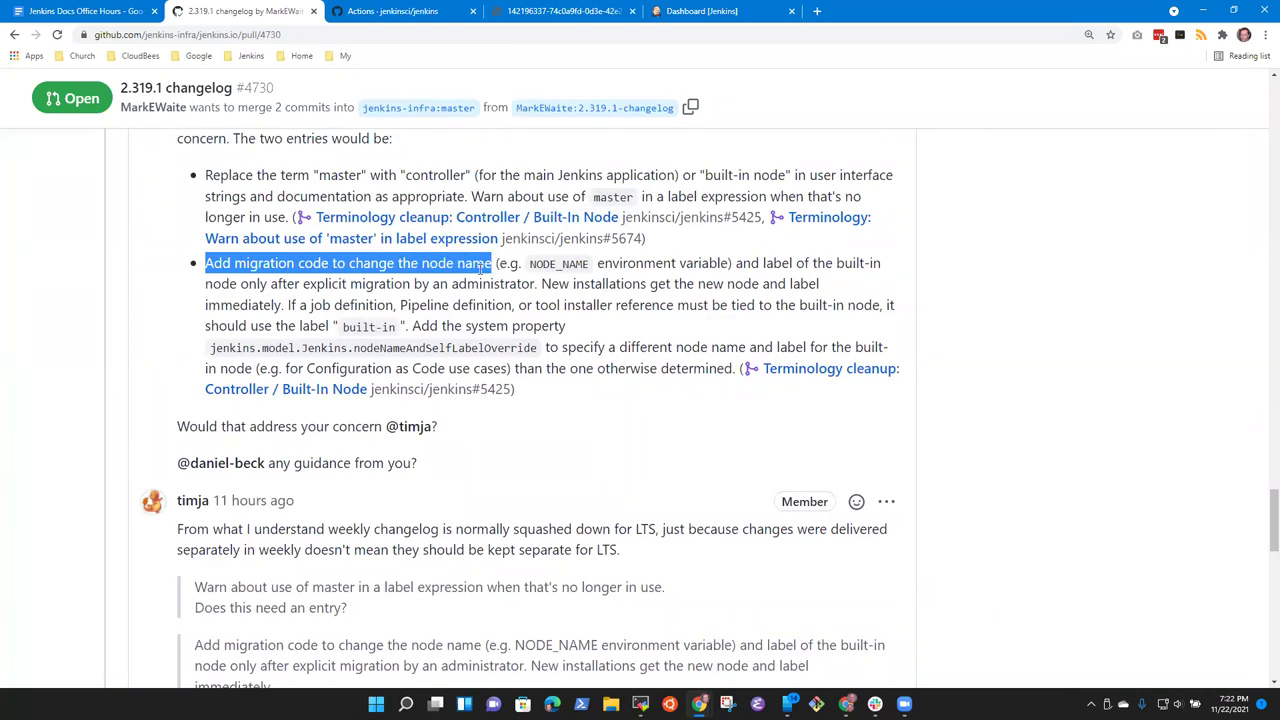
{"action": "left_click", "coordinate": [398, 261]}
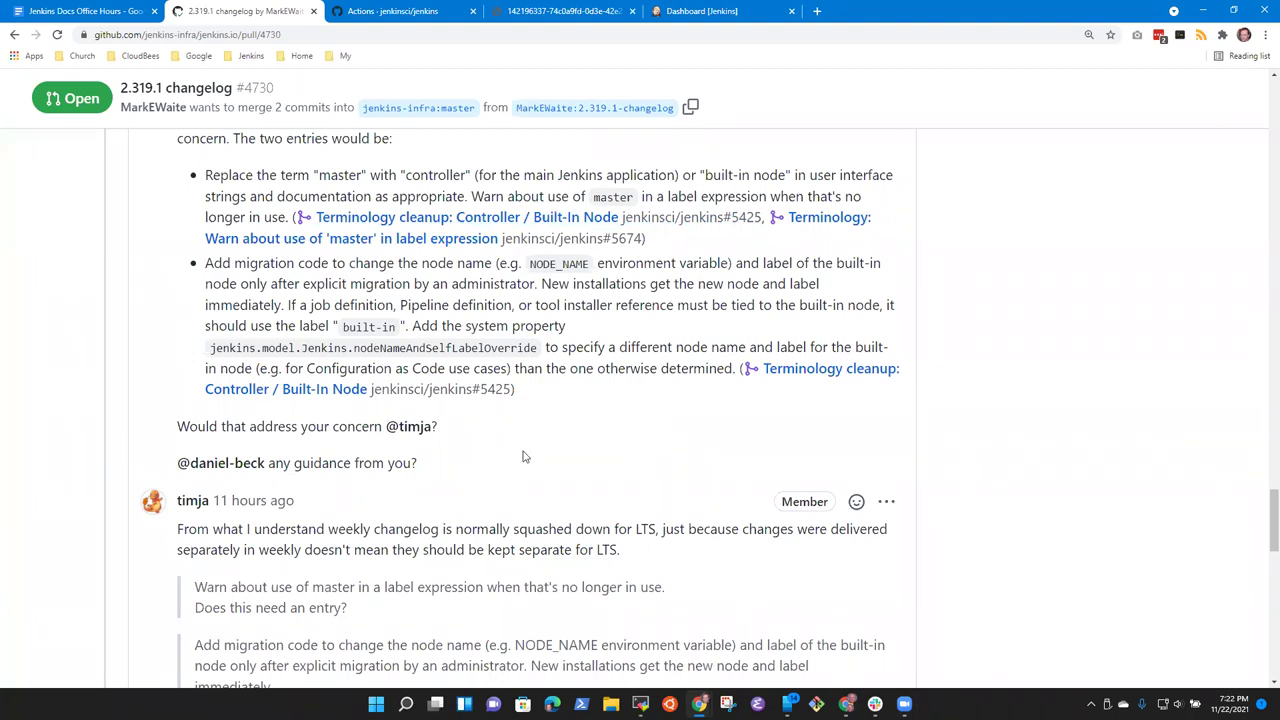
Step: Review the rest of the 2.319.1 changelog and upgrade guide, then bring MobaXterm forward
{"action": "scroll", "coordinate": [573, 517], "scroll_direction": "up", "scroll_amount": 2}
{"action": "scroll", "coordinate": [573, 517], "scroll_direction": "up", "scroll_amount": 20}
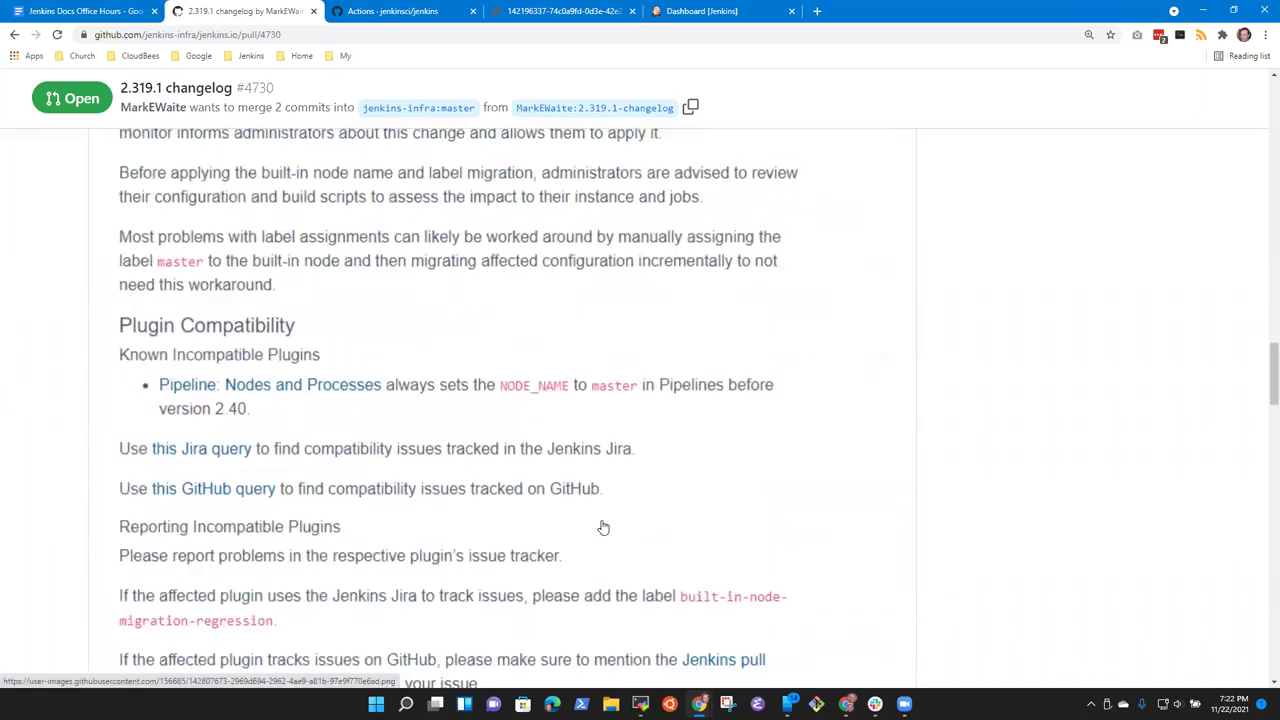
{"action": "scroll", "coordinate": [635, 530], "scroll_direction": "up", "scroll_amount": 20}
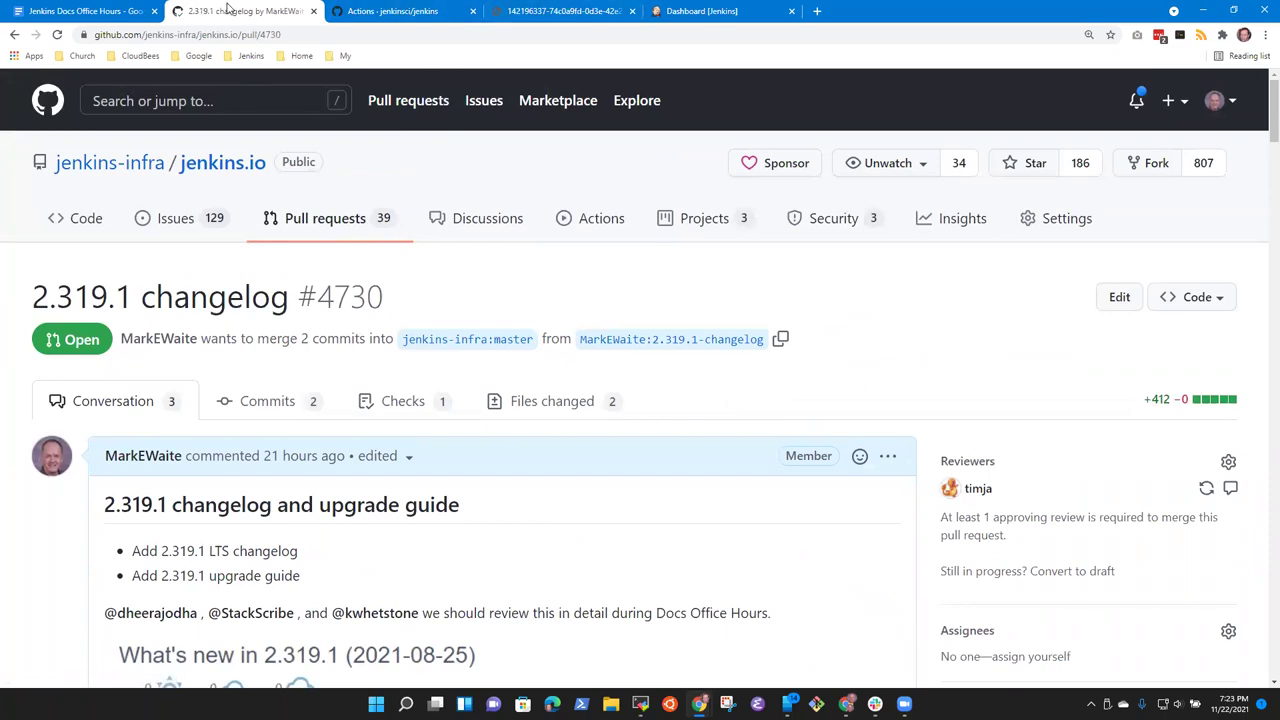
{"action": "scroll", "coordinate": [343, 197], "scroll_direction": "down", "scroll_amount": 1}
{"action": "scroll", "coordinate": [343, 197], "scroll_direction": "down", "scroll_amount": 20}
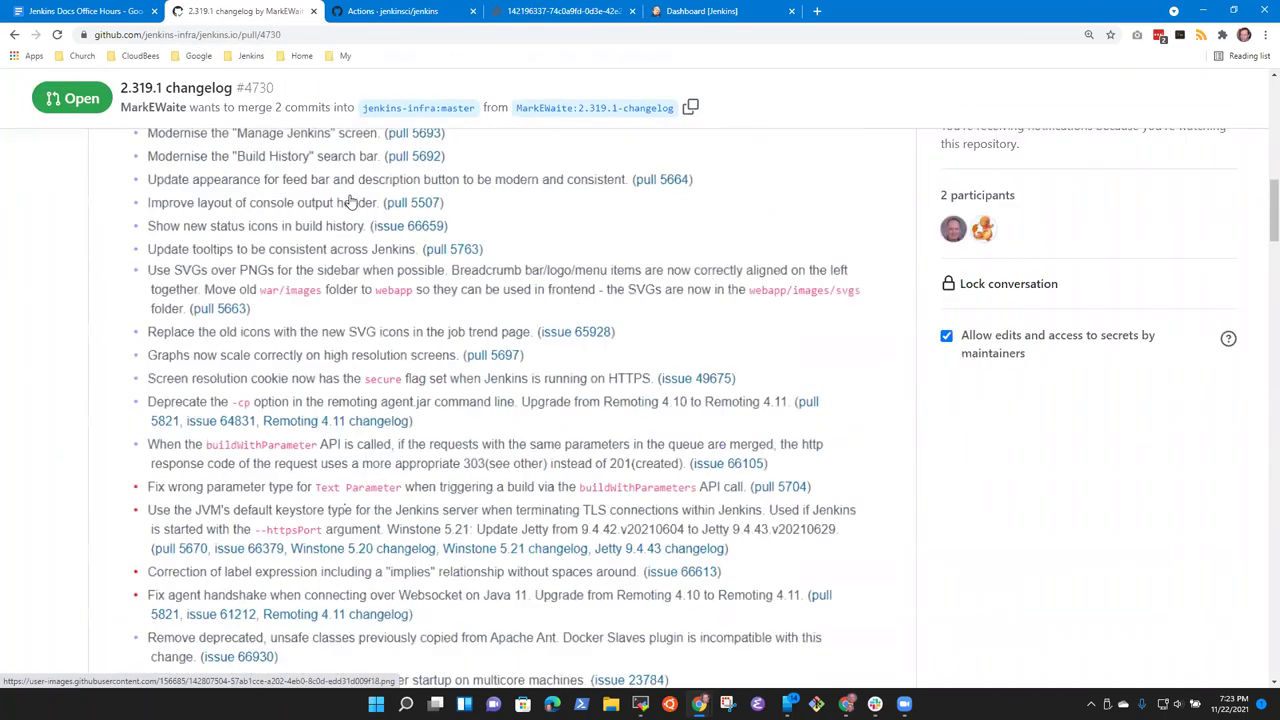
{"action": "scroll", "coordinate": [405, 220], "scroll_direction": "down", "scroll_amount": 1}
{"action": "scroll", "coordinate": [500, 235], "scroll_direction": "up", "scroll_amount": 1}
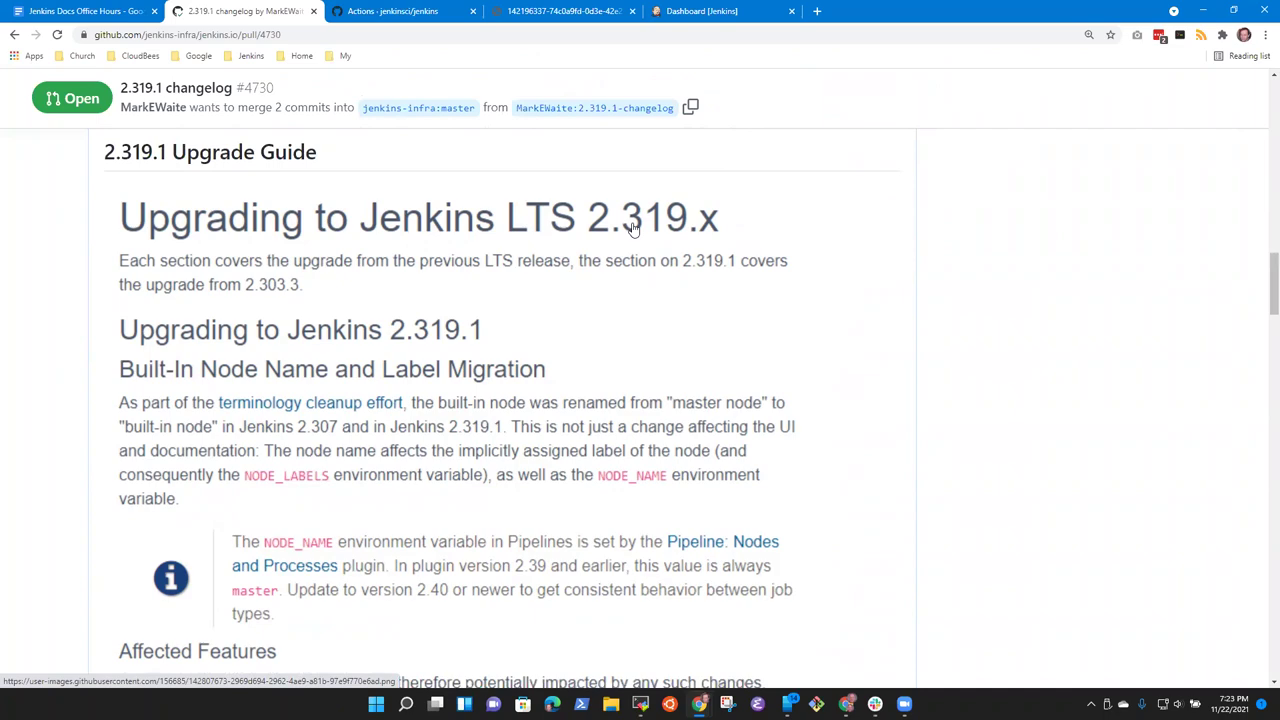
{"action": "scroll", "coordinate": [632, 228], "scroll_direction": "up", "scroll_amount": 15}
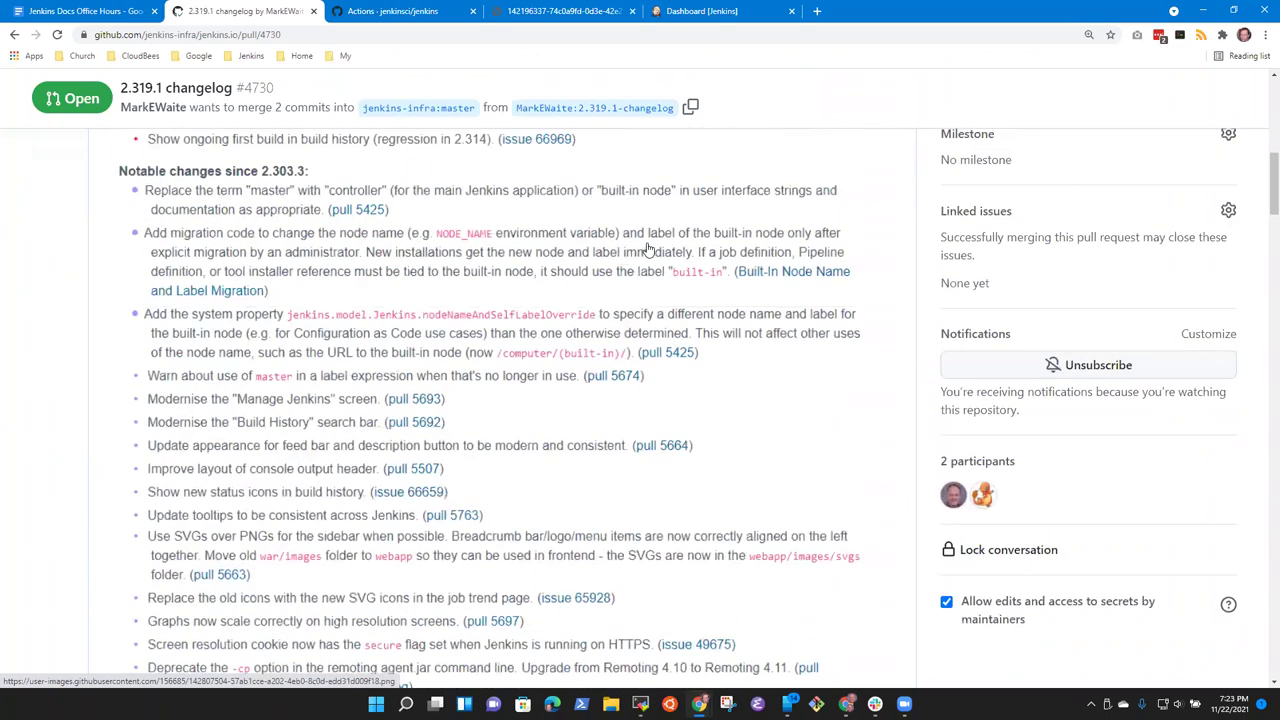
{"action": "scroll", "coordinate": [648, 249], "scroll_direction": "down", "scroll_amount": 2}
{"action": "scroll", "coordinate": [517, 432], "scroll_direction": "down", "scroll_amount": 10}
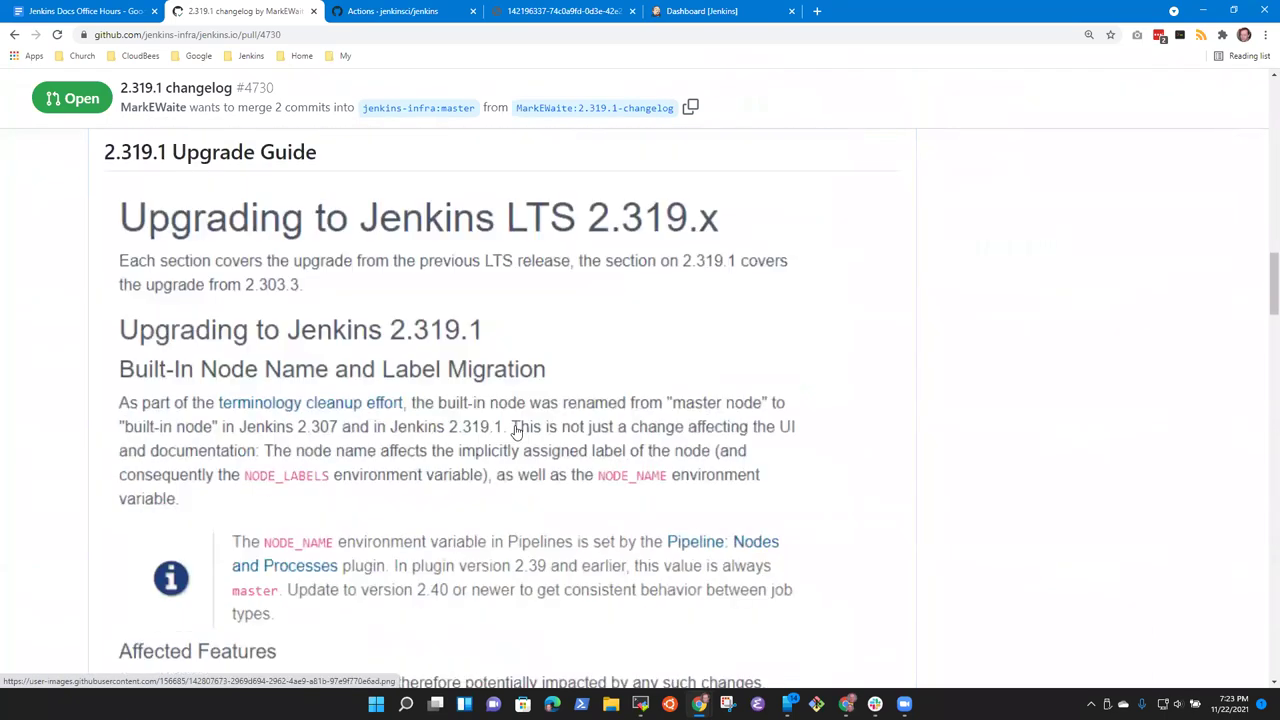
{"action": "scroll", "coordinate": [554, 434], "scroll_direction": "up", "scroll_amount": 2}
{"action": "scroll", "coordinate": [551, 423], "scroll_direction": "down", "scroll_amount": 3}
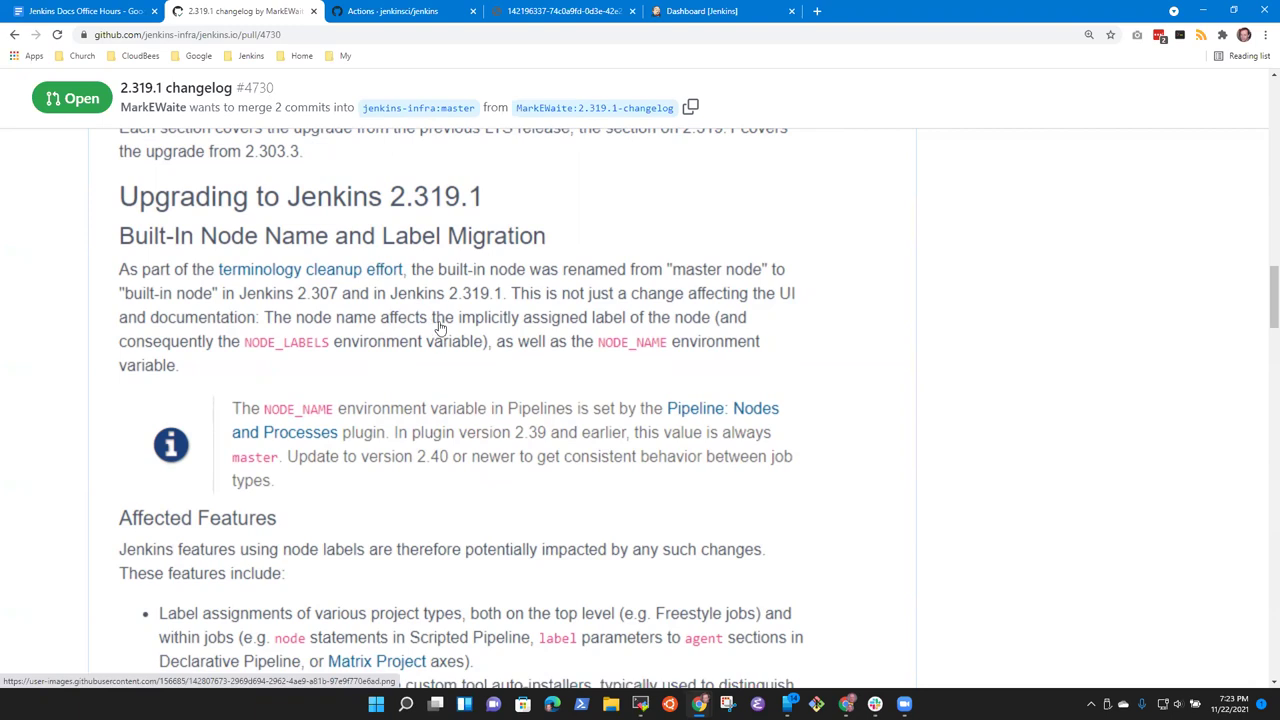
{"action": "scroll", "coordinate": [440, 327], "scroll_direction": "down", "scroll_amount": 3}
{"action": "scroll", "coordinate": [479, 341], "scroll_direction": "down", "scroll_amount": 5}
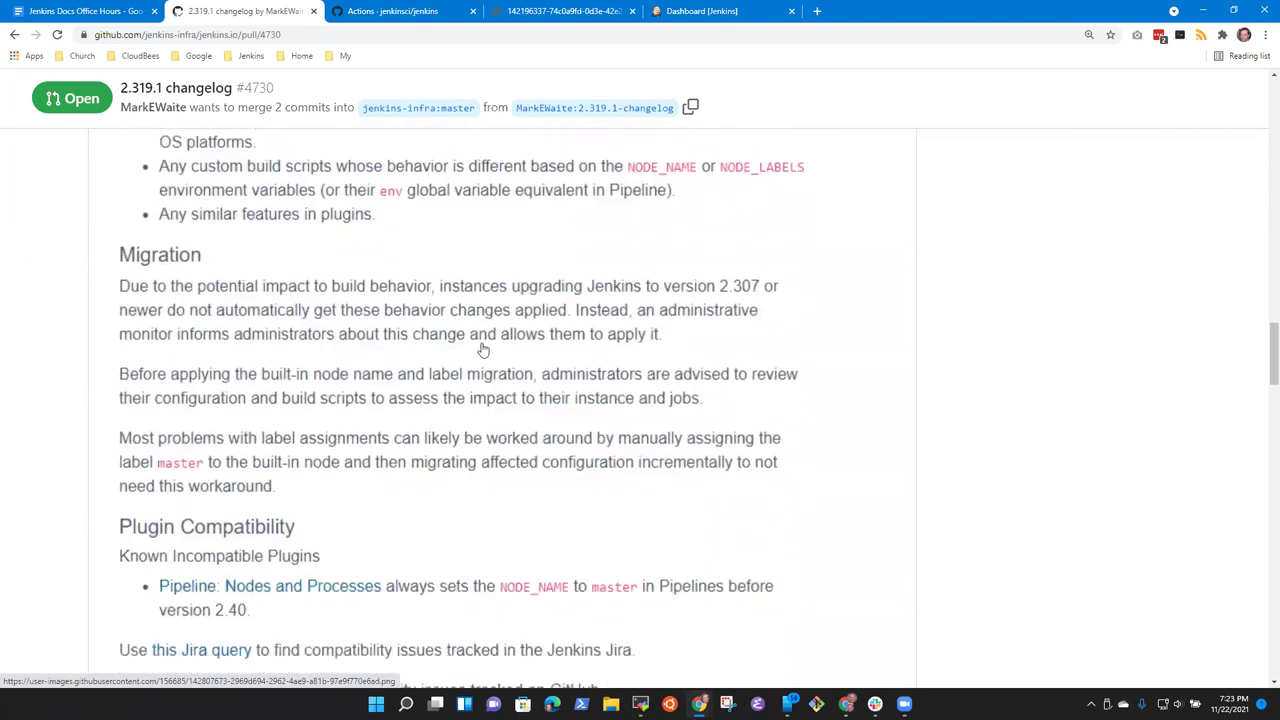
{"action": "scroll", "coordinate": [560, 322], "scroll_direction": "down", "scroll_amount": 3}
{"action": "scroll", "coordinate": [571, 318], "scroll_direction": "up", "scroll_amount": 5}
{"action": "scroll", "coordinate": [580, 316], "scroll_direction": "up", "scroll_amount": 10}
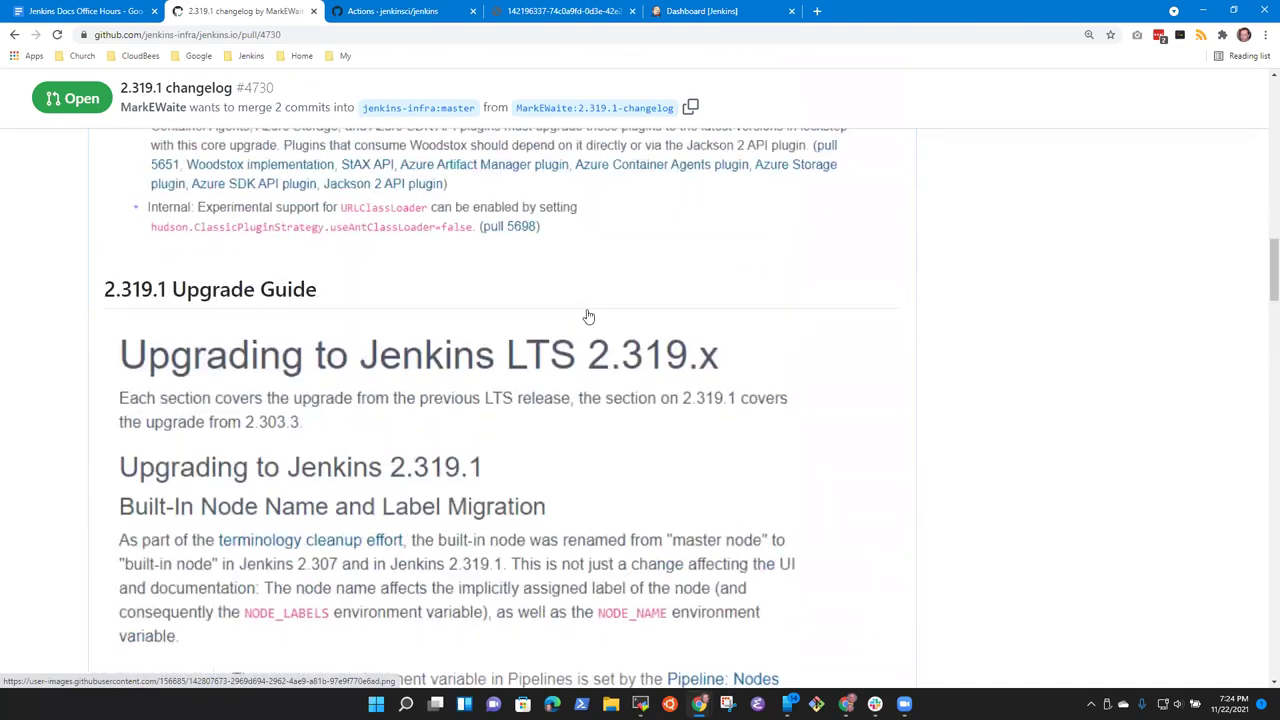
{"action": "scroll", "coordinate": [597, 320], "scroll_direction": "up", "scroll_amount": 1}
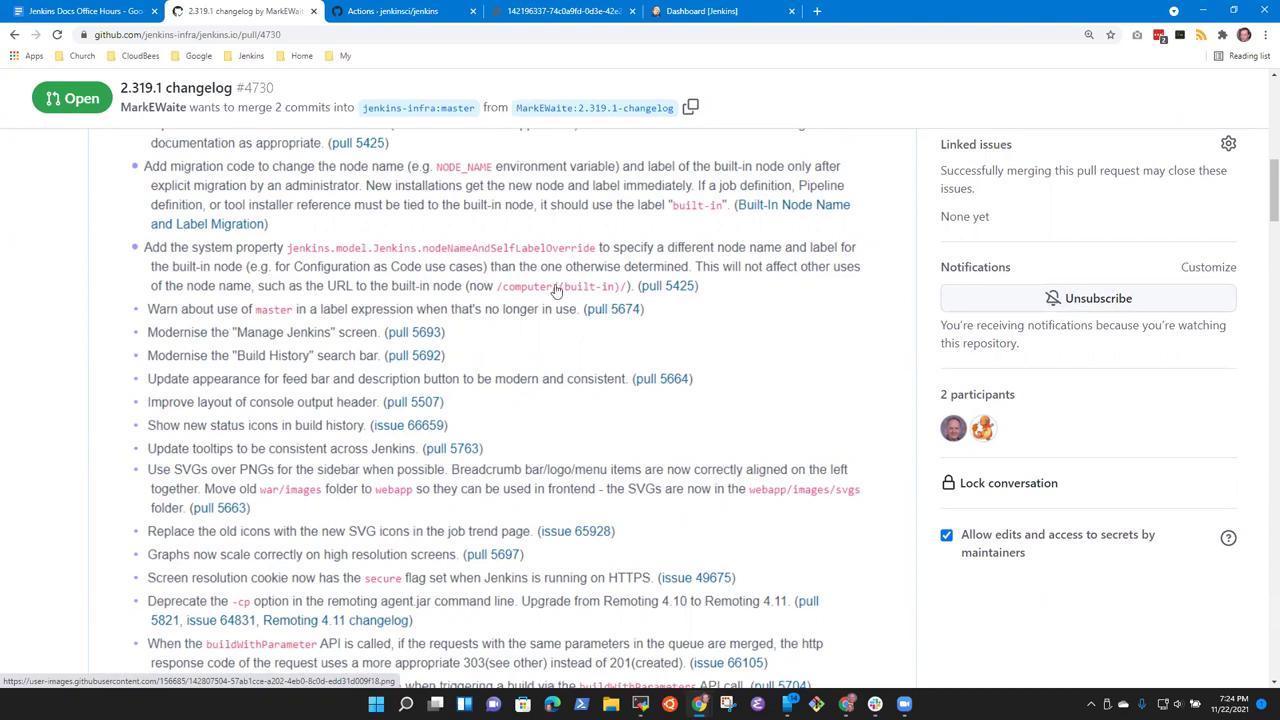
{"action": "scroll", "coordinate": [551, 290], "scroll_direction": "up", "scroll_amount": 1}
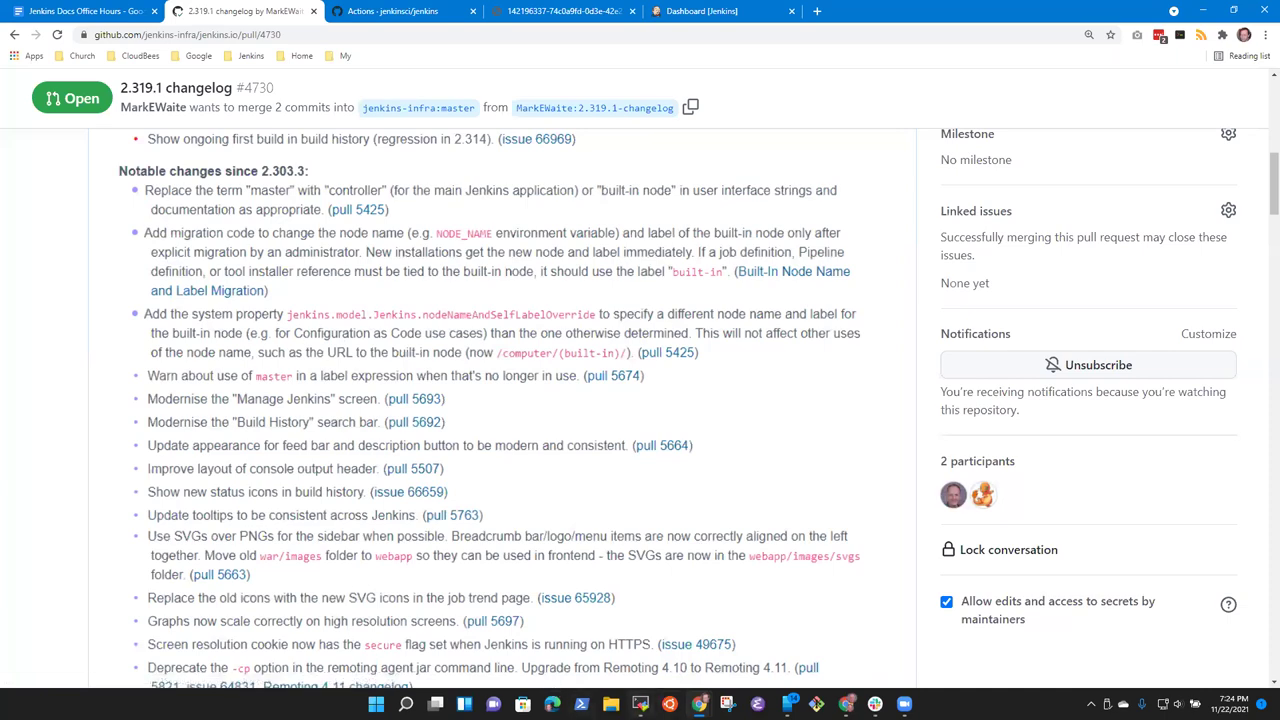
{"action": "left_click", "coordinate": [641, 703]}
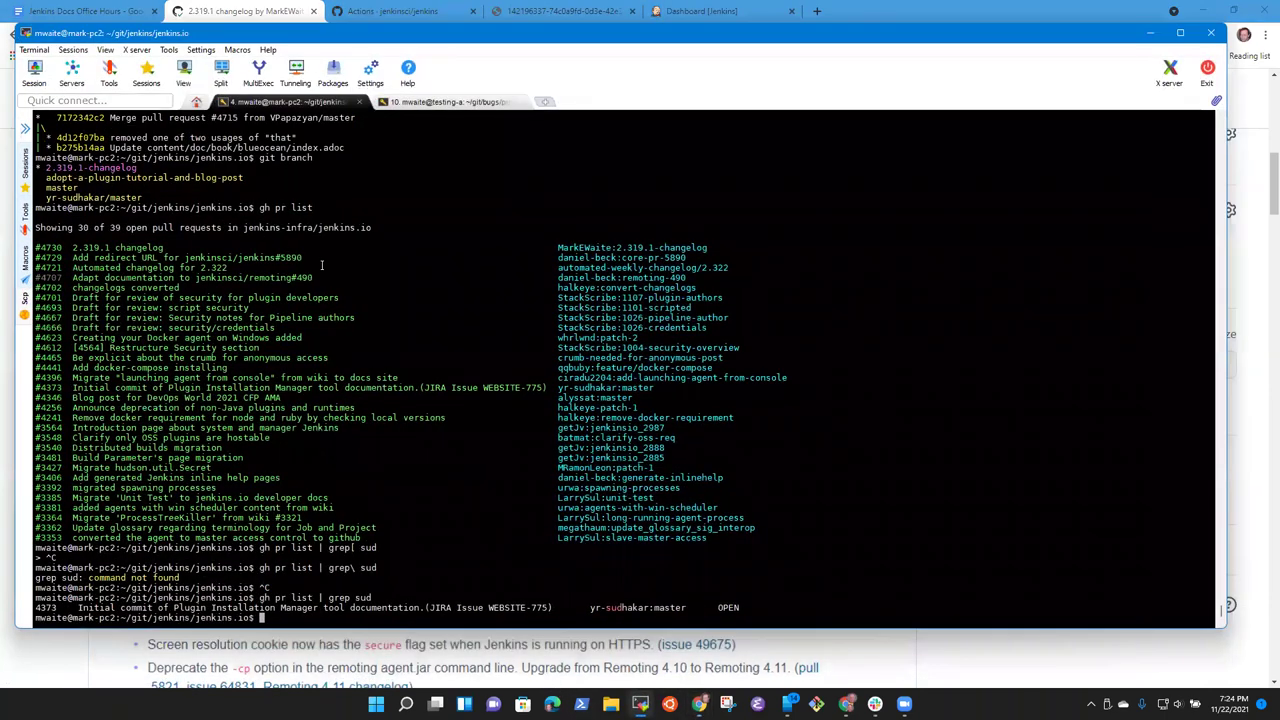
Step: Maximize the terminal and list the local branches with git branch
{"action": "scroll", "coordinate": [267, 244], "scroll_direction": "up", "scroll_amount": 4}
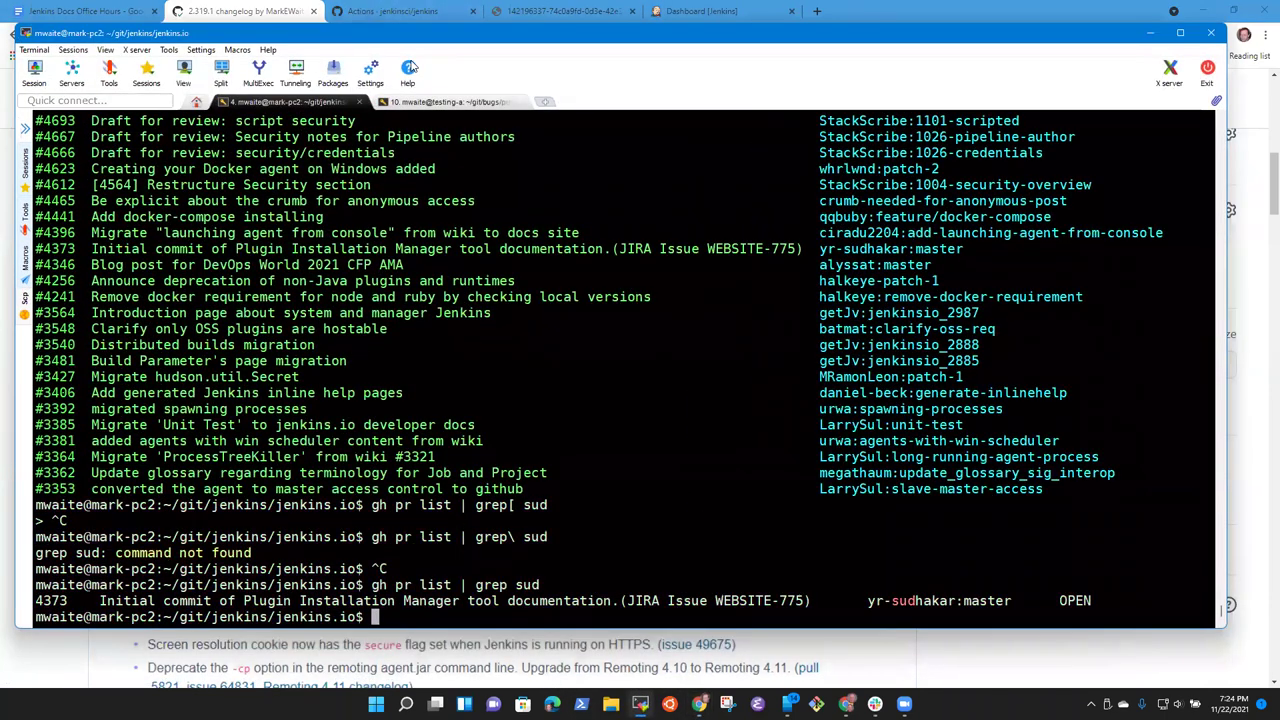
{"action": "left_click_drag", "start_coordinate": [567, 39], "coordinate": [567, 40]}
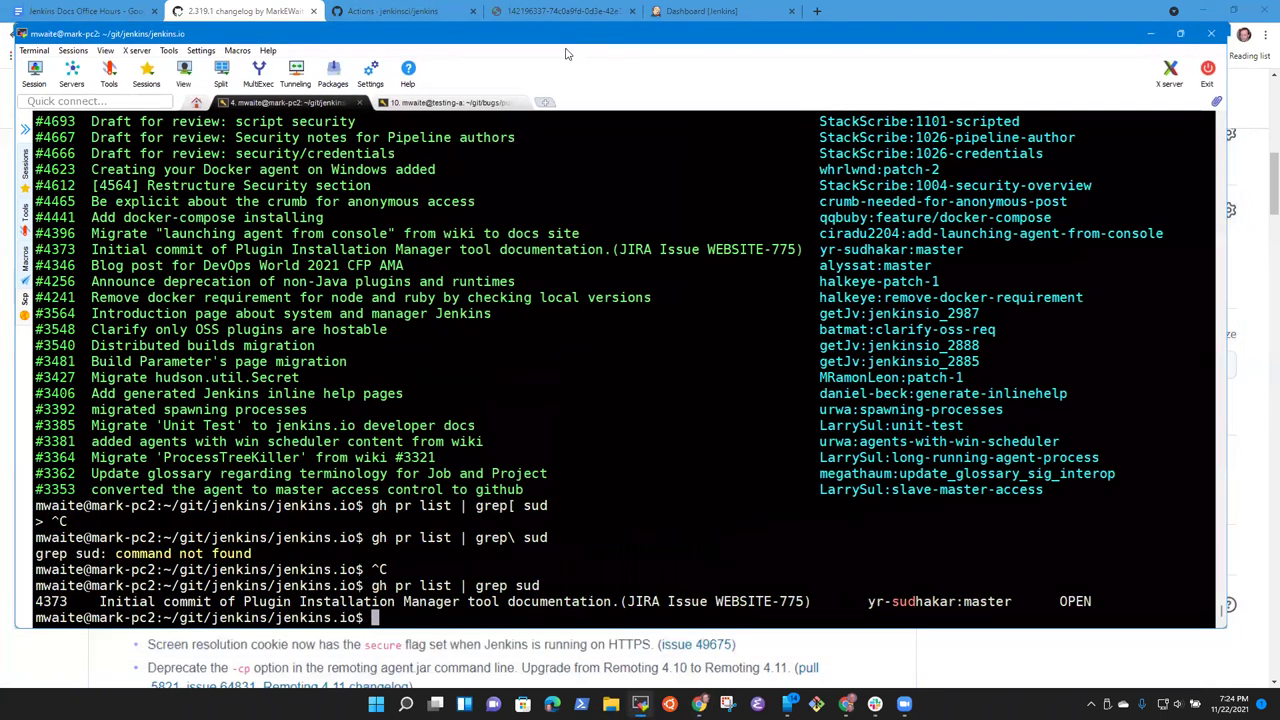
{"action": "key", "text": "super+Up"}
{"action": "type", "text": "emacs"}
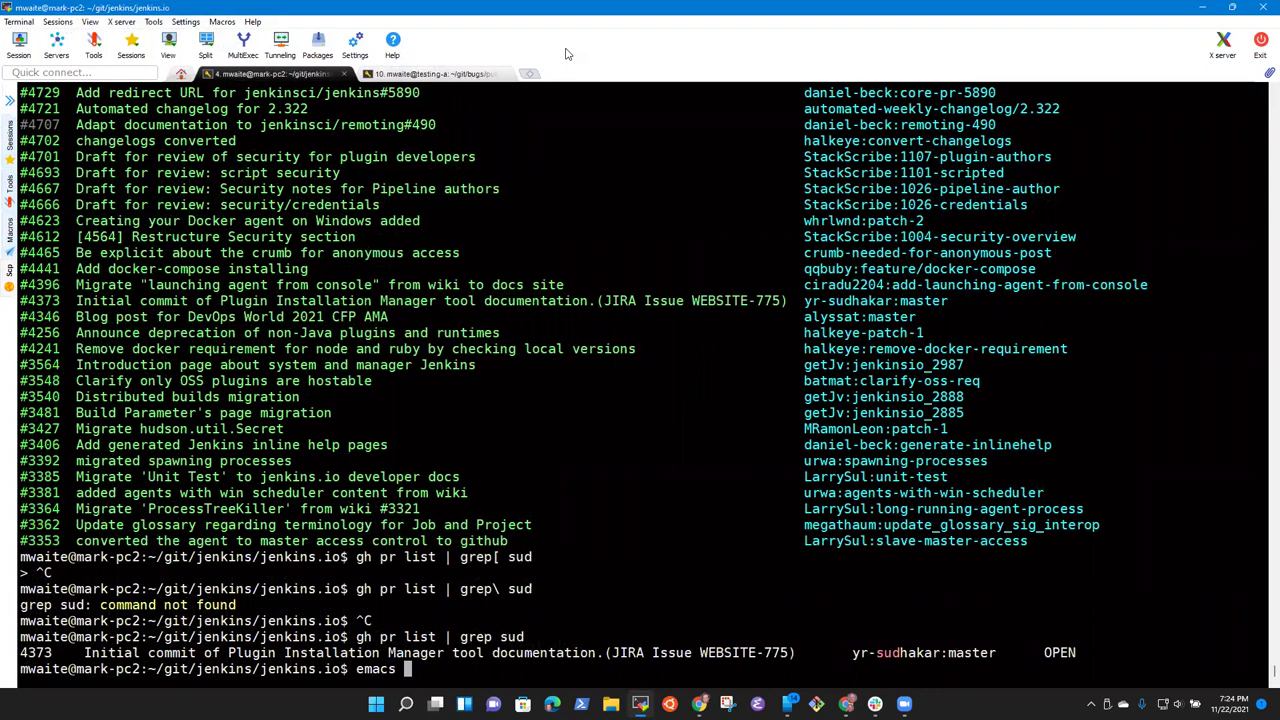
{"action": "key", "text": "ctrl+c"}
{"action": "type", "text": "git log"}
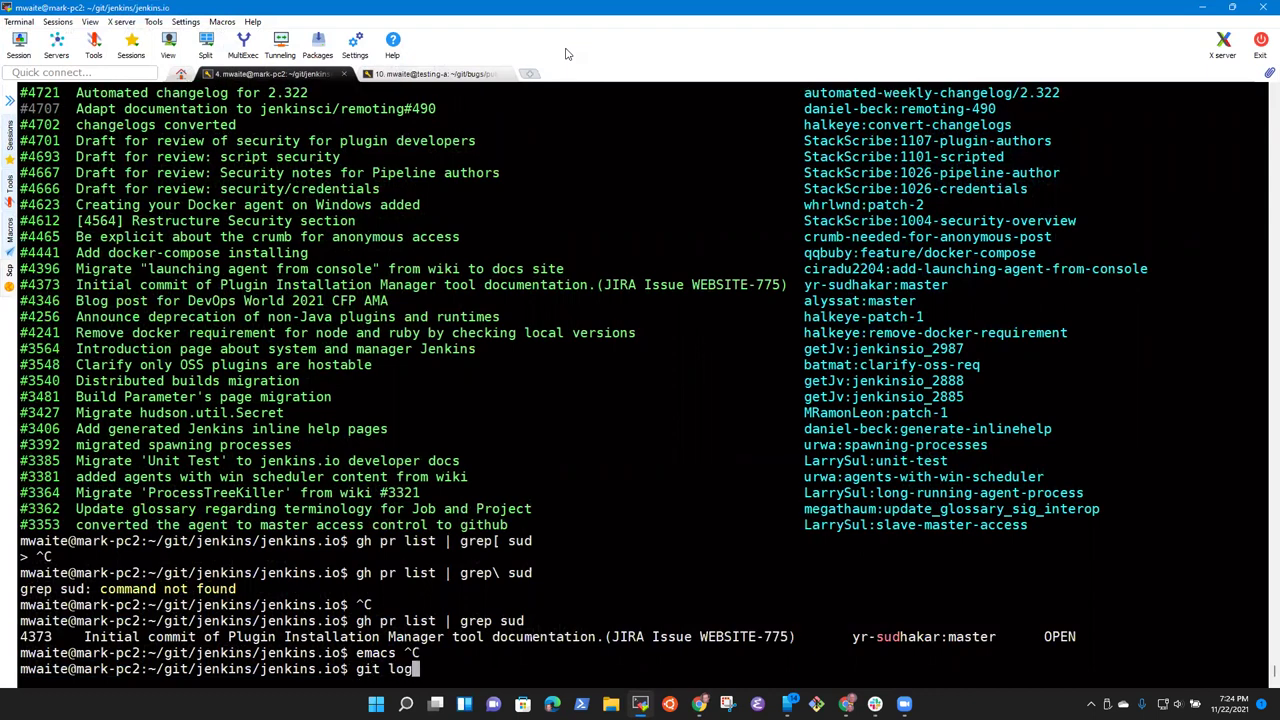
{"action": "key", "text": "ctrl+c"}
{"action": "type", "text": "git branch"}
{"action": "key", "text": "Return"}
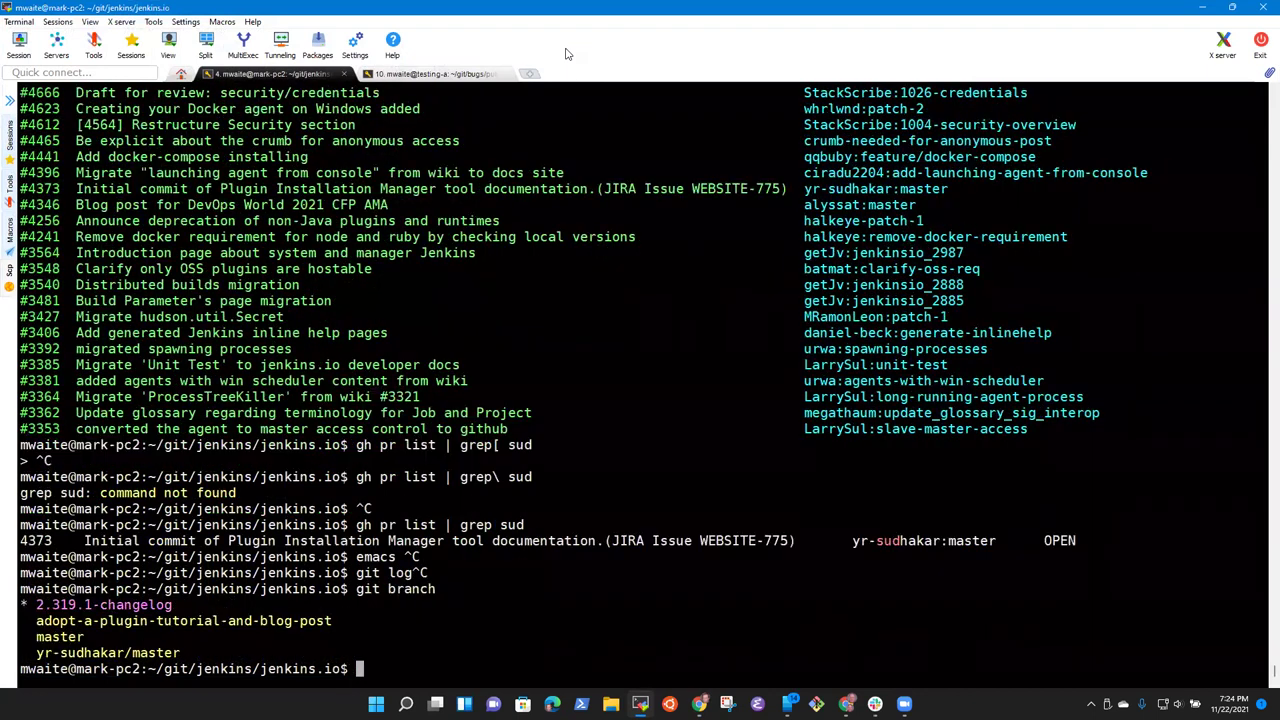
Step: Run git log --numstat and build an emacs command for content/_data/changelogs/lts.yml
{"action": "type", "text": "git log --numstat"}
{"action": "key", "text": "Return"}
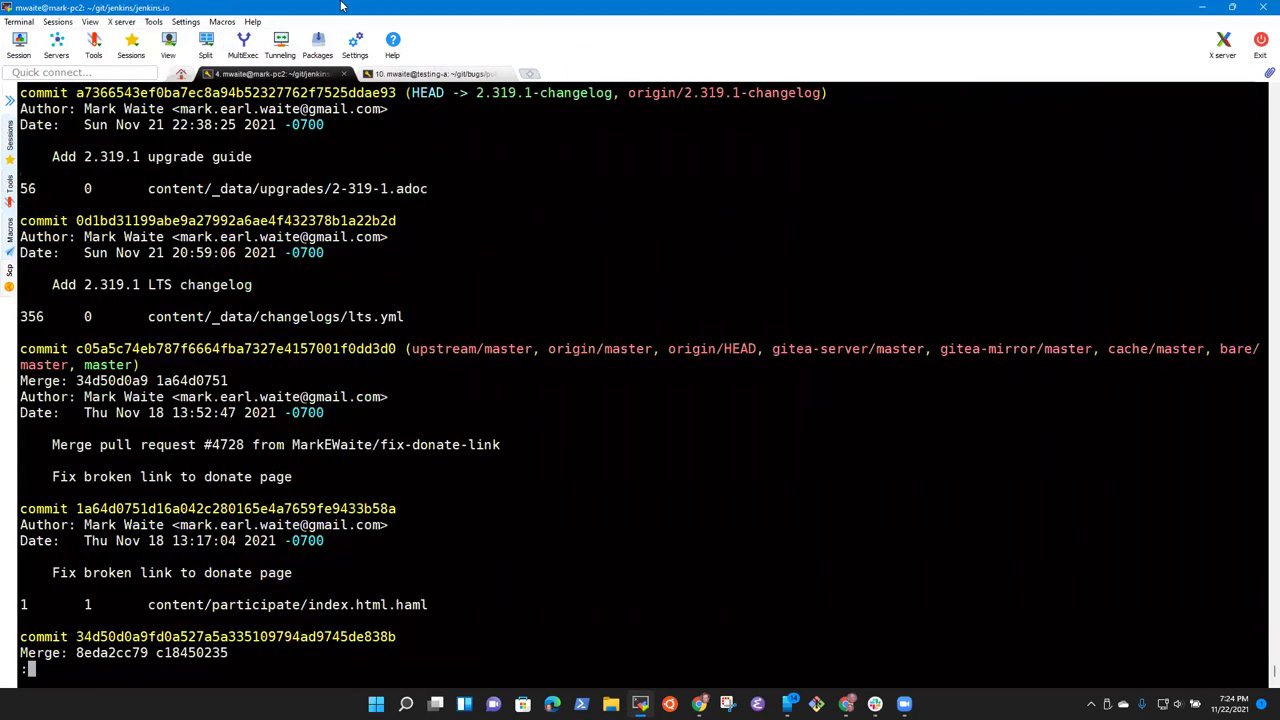
{"action": "double_click", "coordinate": [275, 190]}
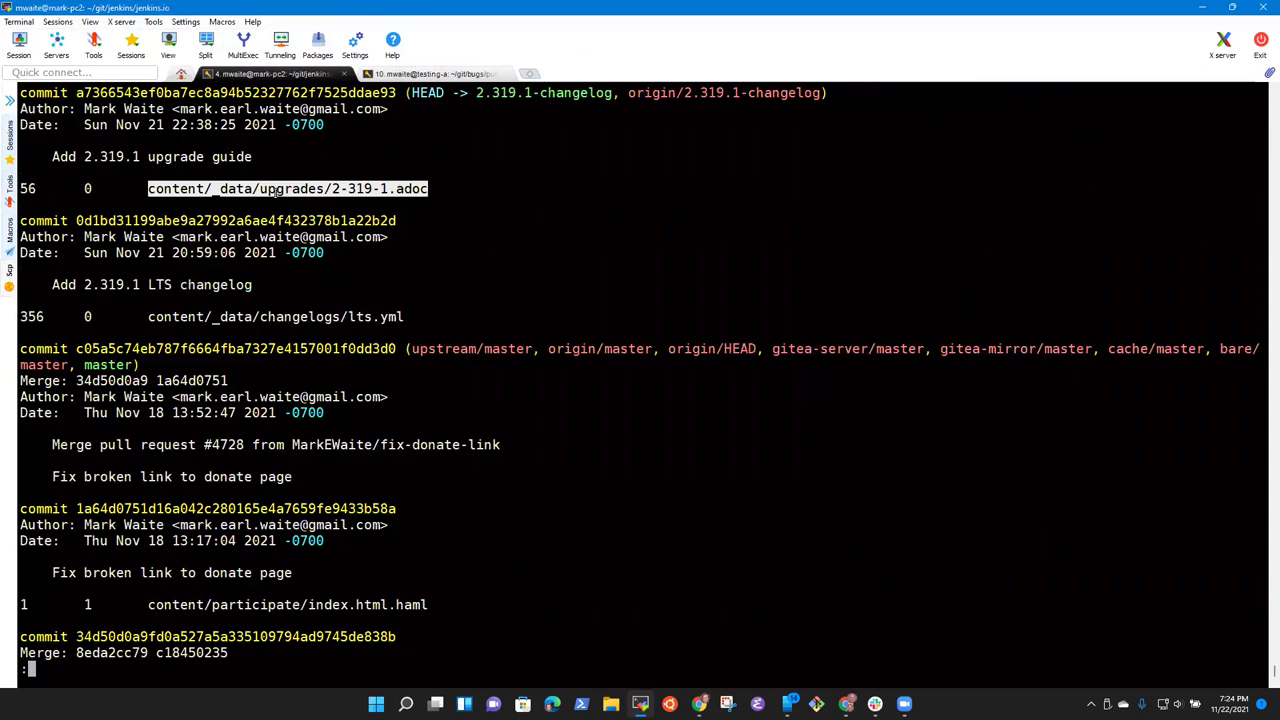
{"action": "key", "text": "q"}
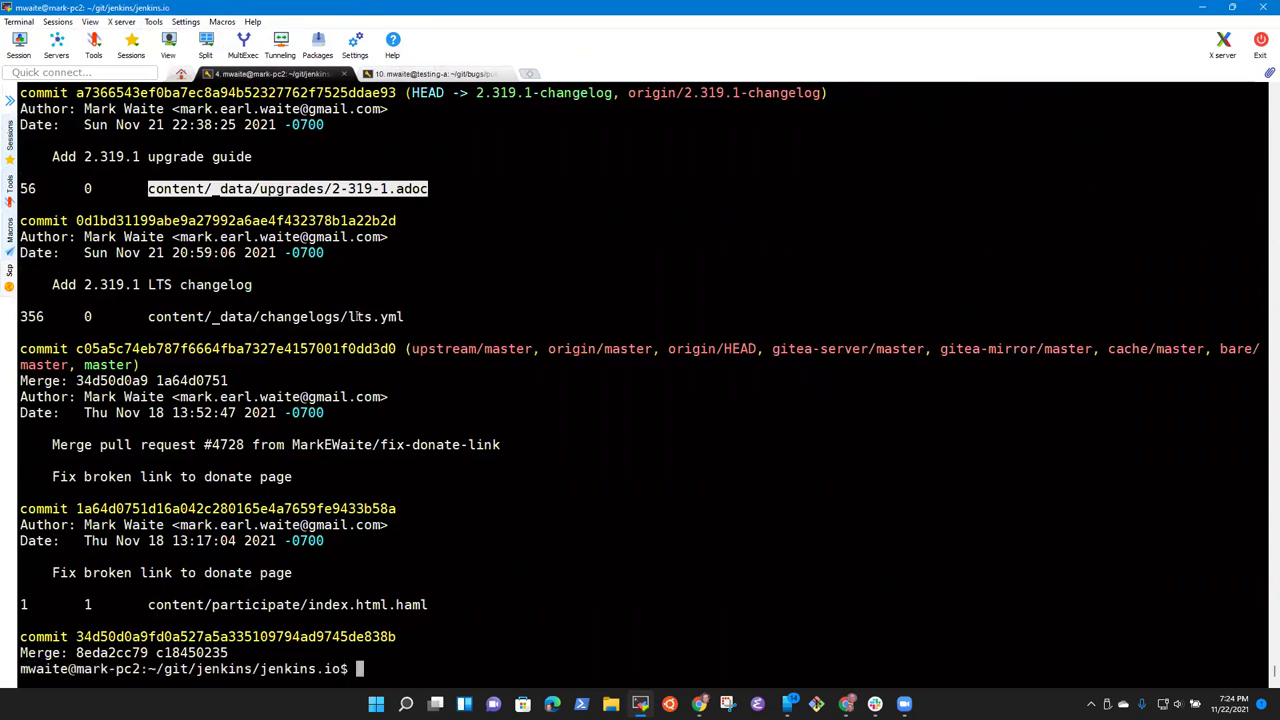
{"action": "double_click", "coordinate": [357, 316]}
{"action": "type", "text": "emacs"}
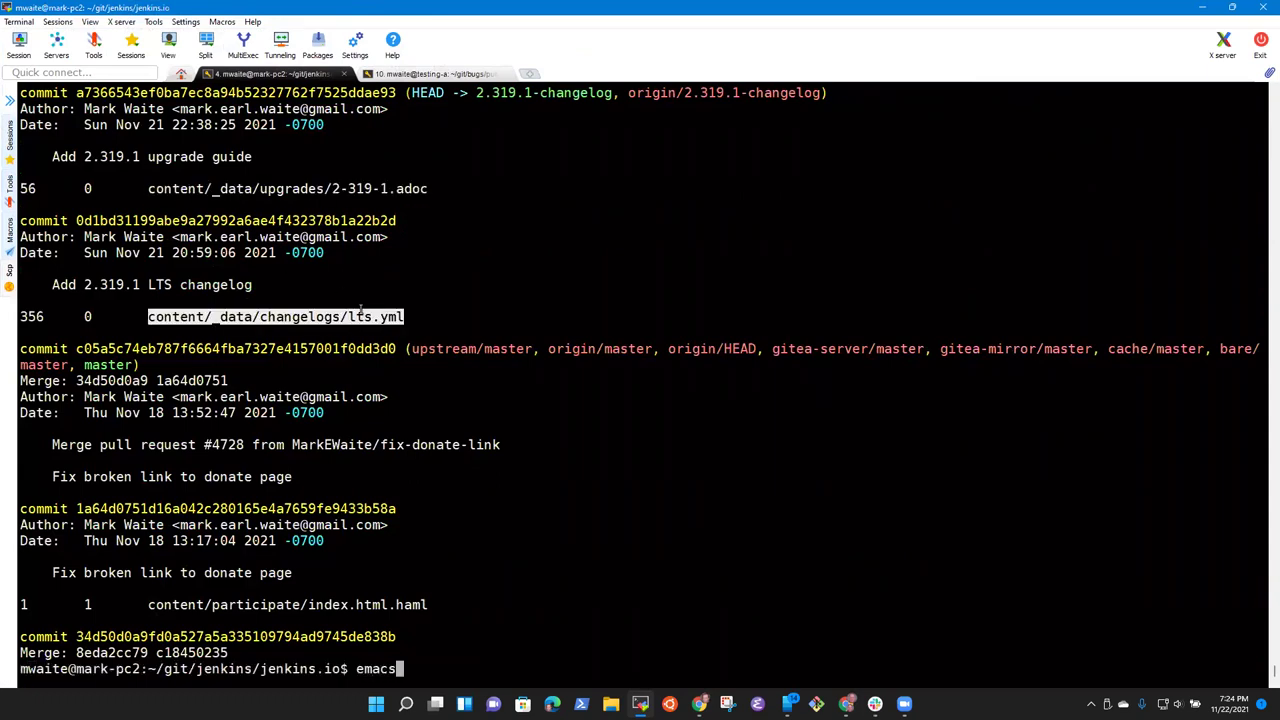
{"action": "right_click", "coordinate": [441, 304]}
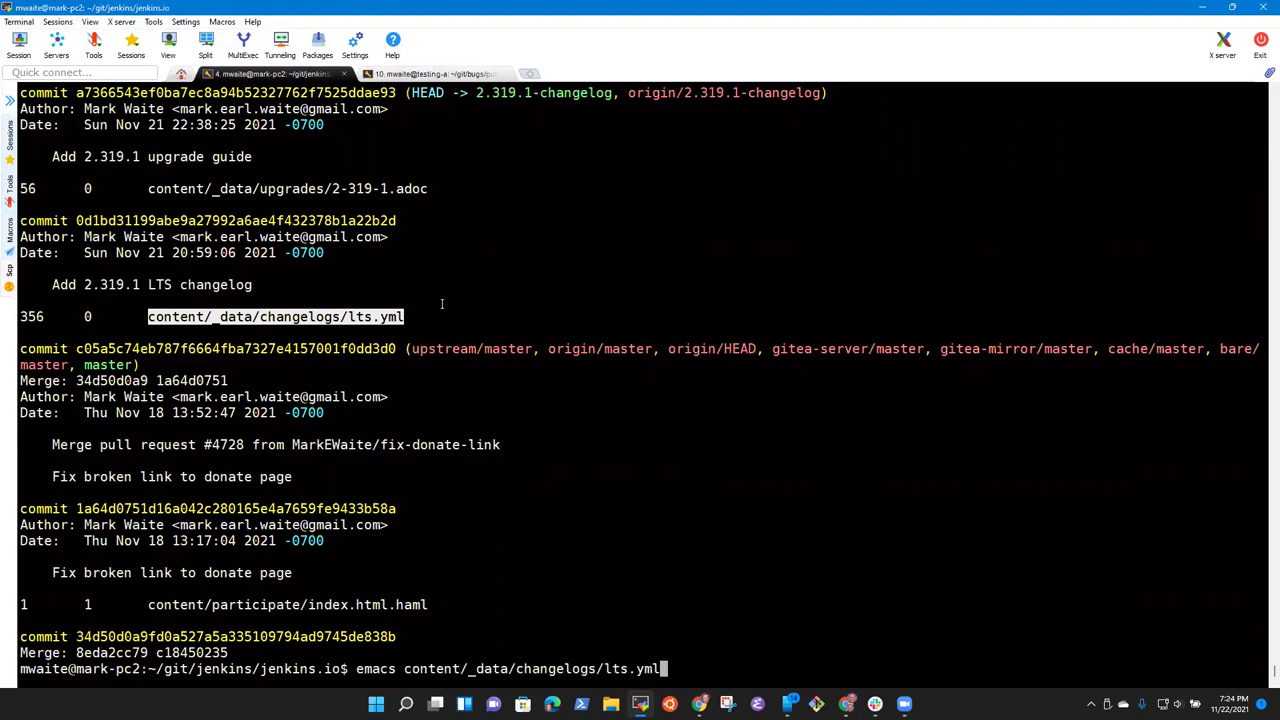
Step: Open lts.yml in Emacs and browse up from the end of the file
{"action": "key", "text": "Return"}
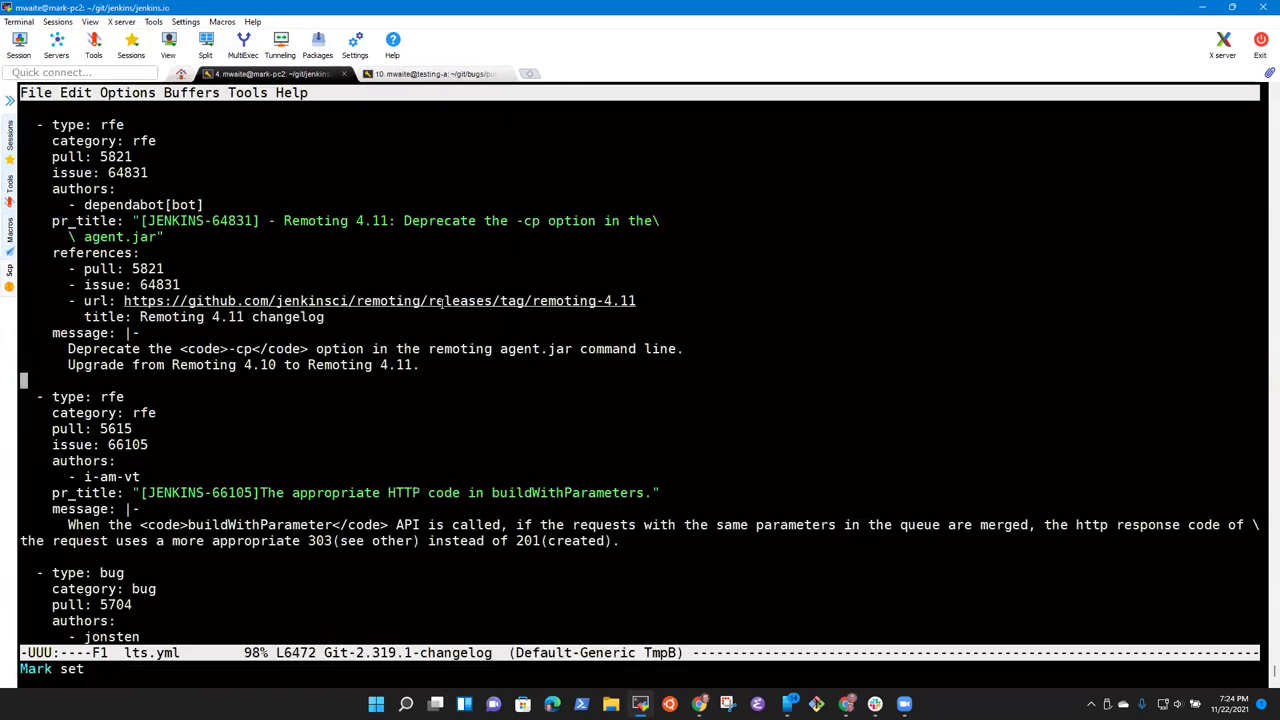
{"action": "key", "text": "alt+shift+period"}
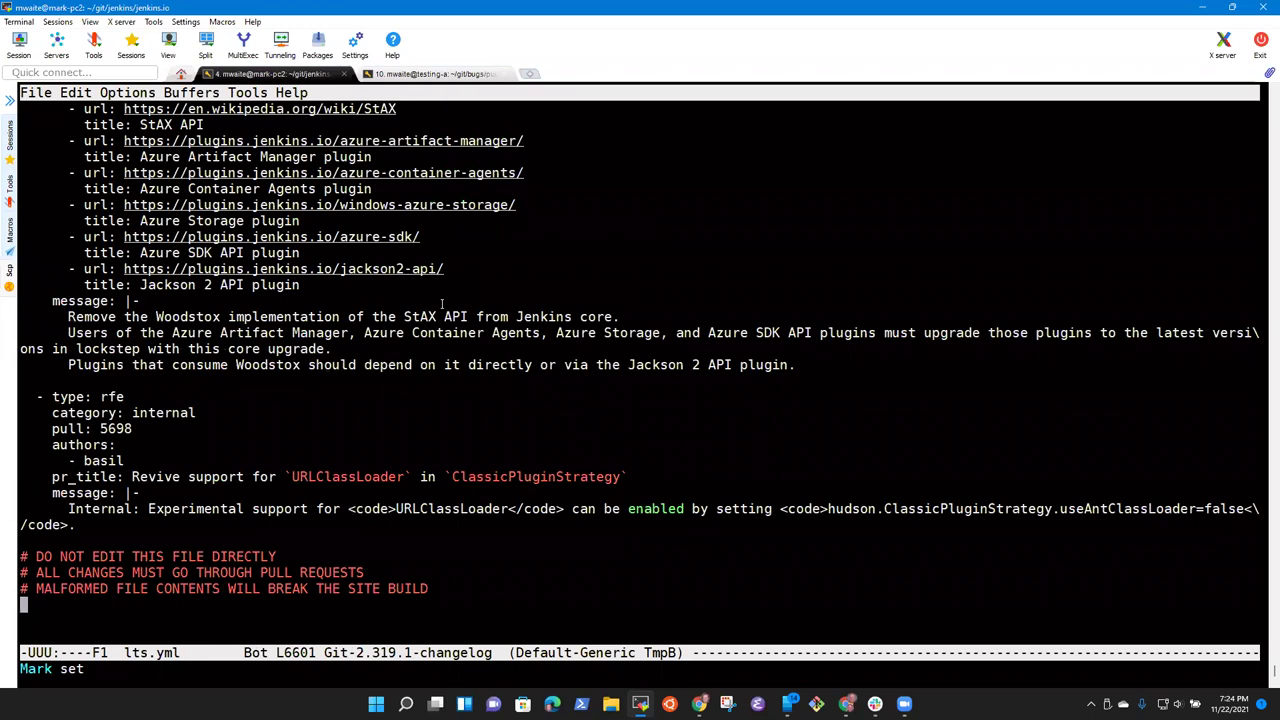
{"action": "scroll", "coordinate": [441, 304], "scroll_direction": "up", "scroll_amount": 18}
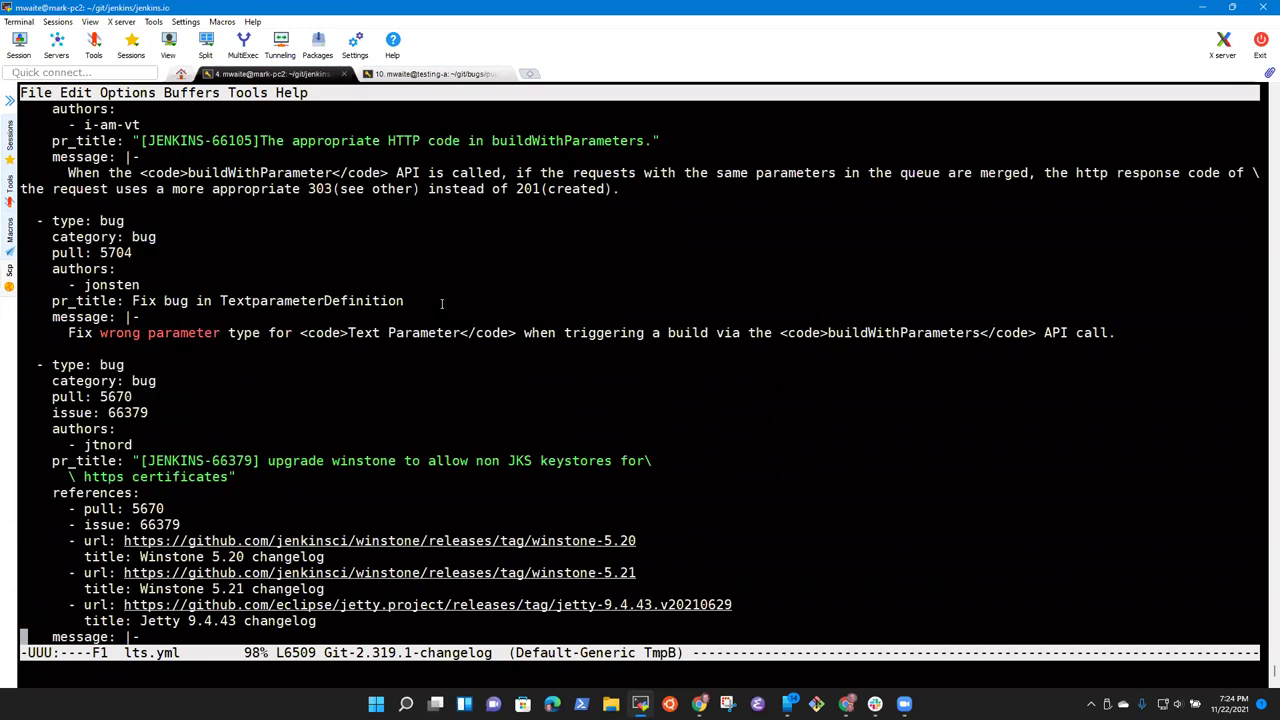
{"action": "scroll", "coordinate": [441, 304], "scroll_direction": "up", "scroll_amount": 12}
{"action": "scroll", "coordinate": [441, 304], "scroll_direction": "down", "scroll_amount": 5}
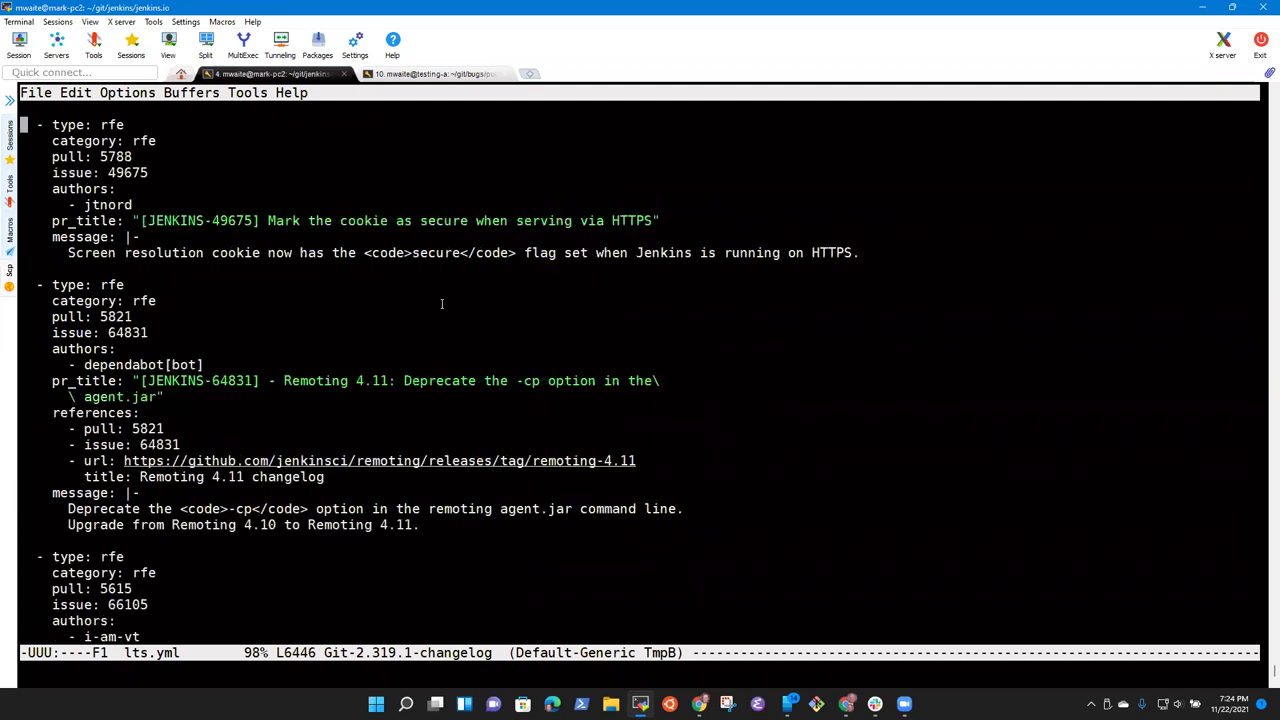
{"action": "key", "text": "alt+shift+period"}
{"action": "scroll", "coordinate": [441, 304], "scroll_direction": "up", "scroll_amount": 12}
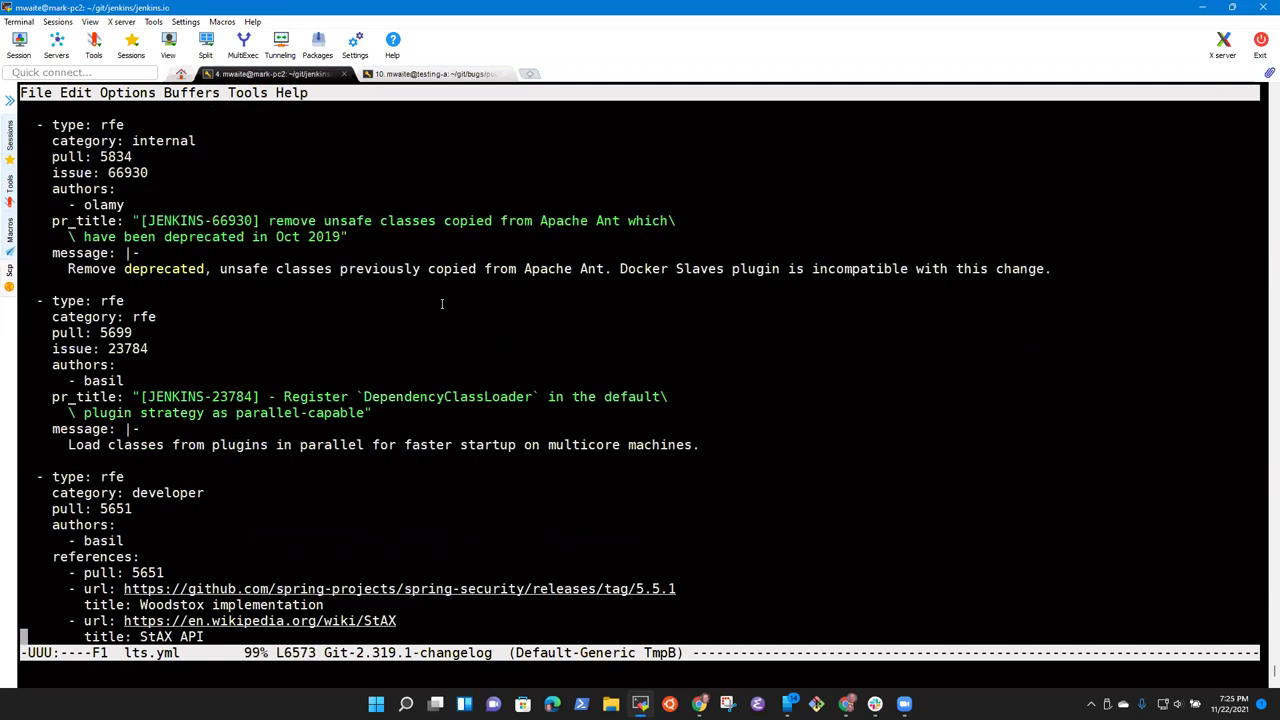
{"action": "scroll", "coordinate": [441, 304], "scroll_direction": "up", "scroll_amount": 12}
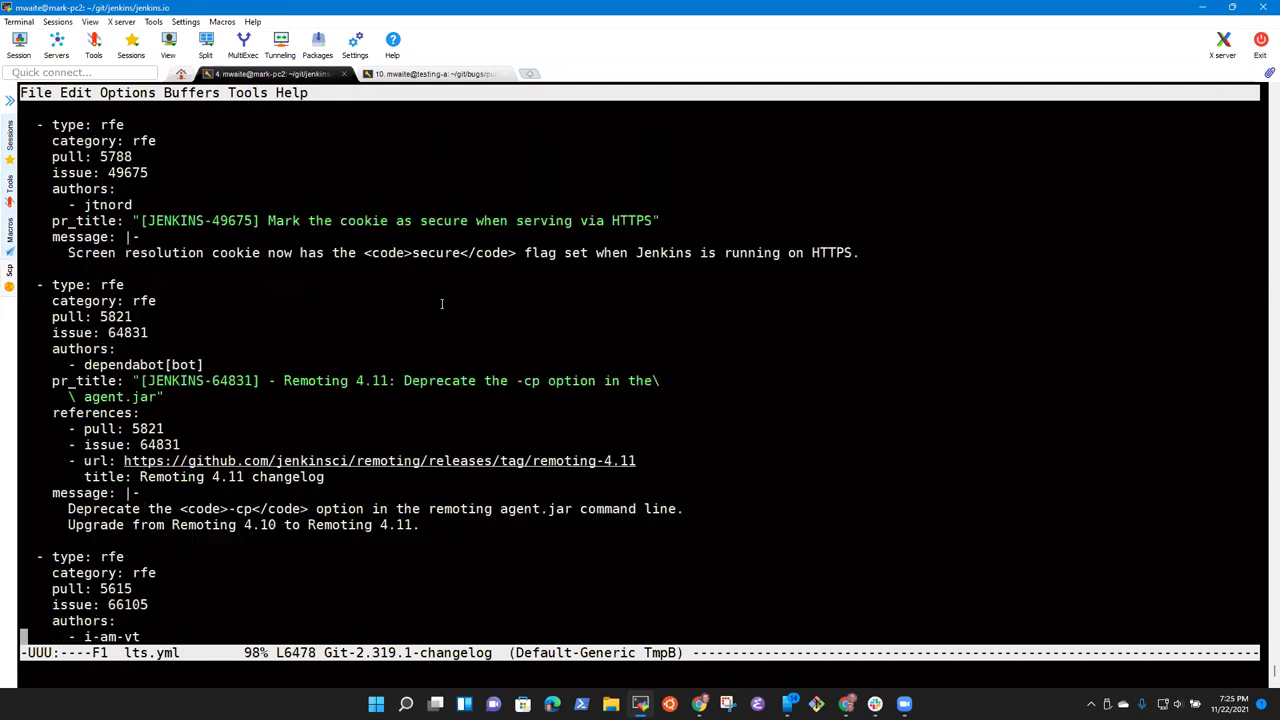
{"action": "scroll", "coordinate": [441, 304], "scroll_direction": "up", "scroll_amount": 6}
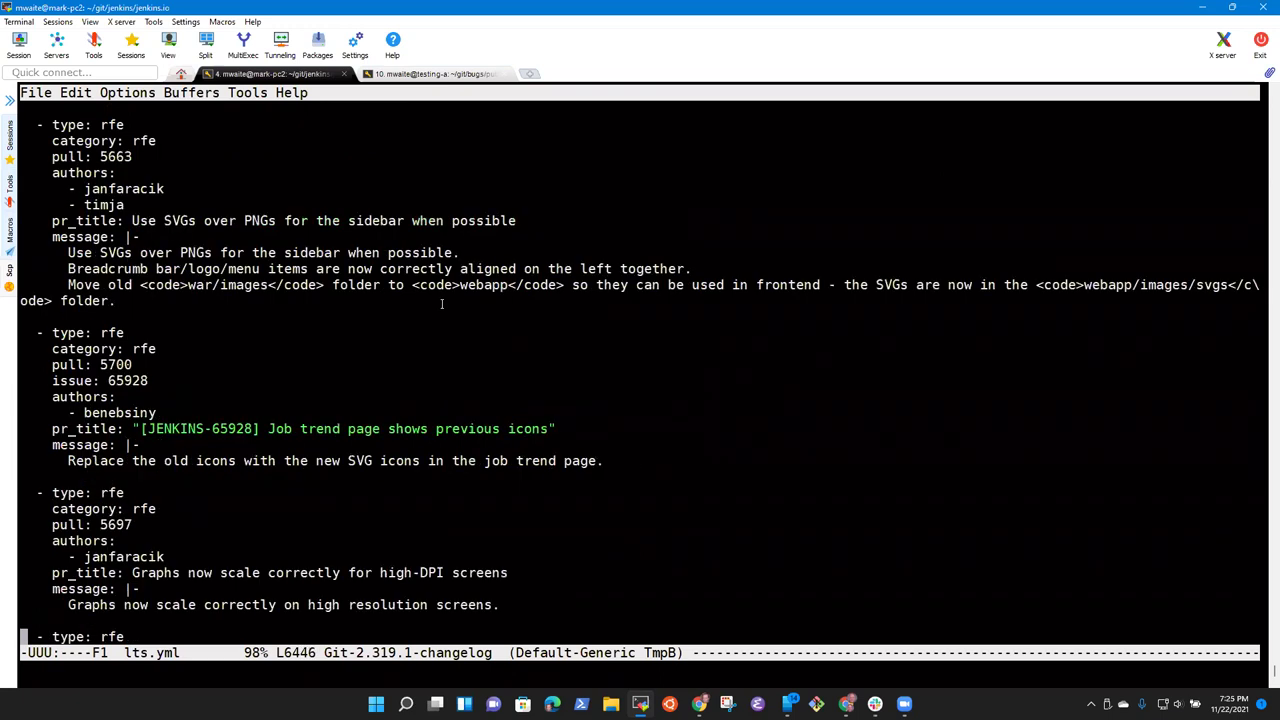
{"action": "scroll", "coordinate": [441, 304], "scroll_direction": "up", "scroll_amount": 6}
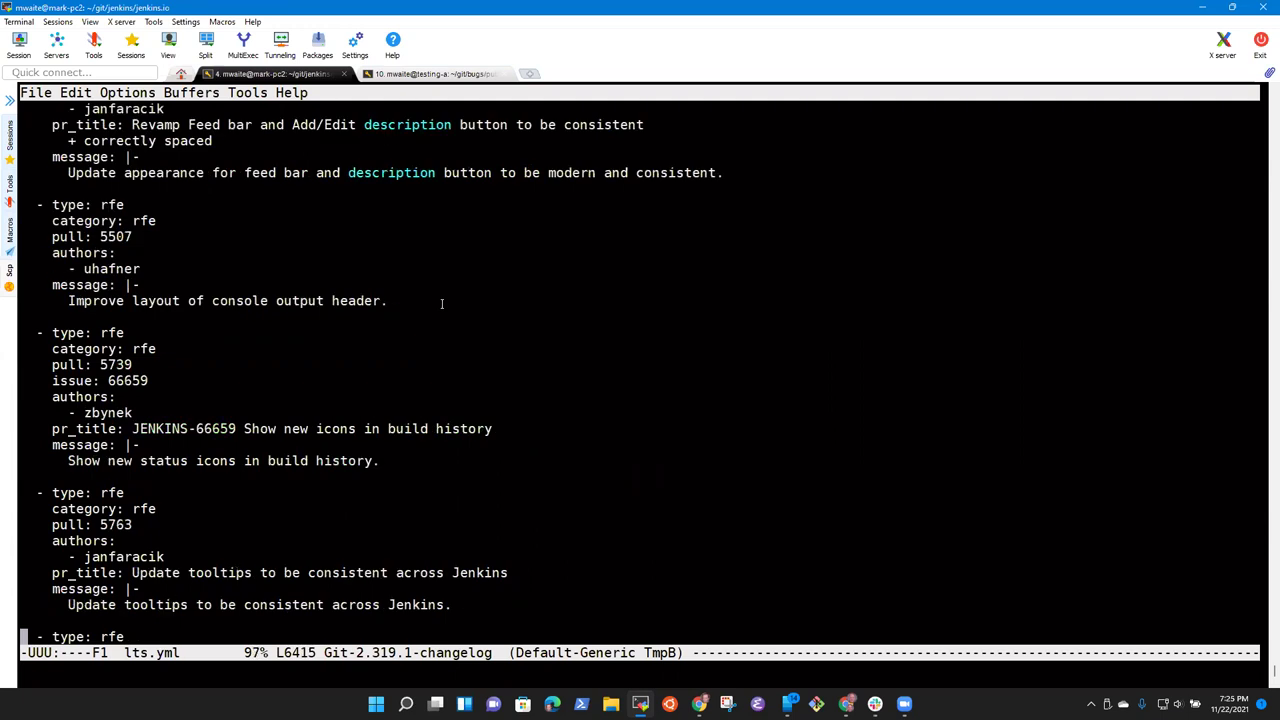
{"action": "key", "text": "alt+greater"}
Step: Search backward for 'termin' and put '# Inclusive naming improvements' at the window top
{"action": "key", "text": "ctrl+r"}
{"action": "type", "text": "te"}
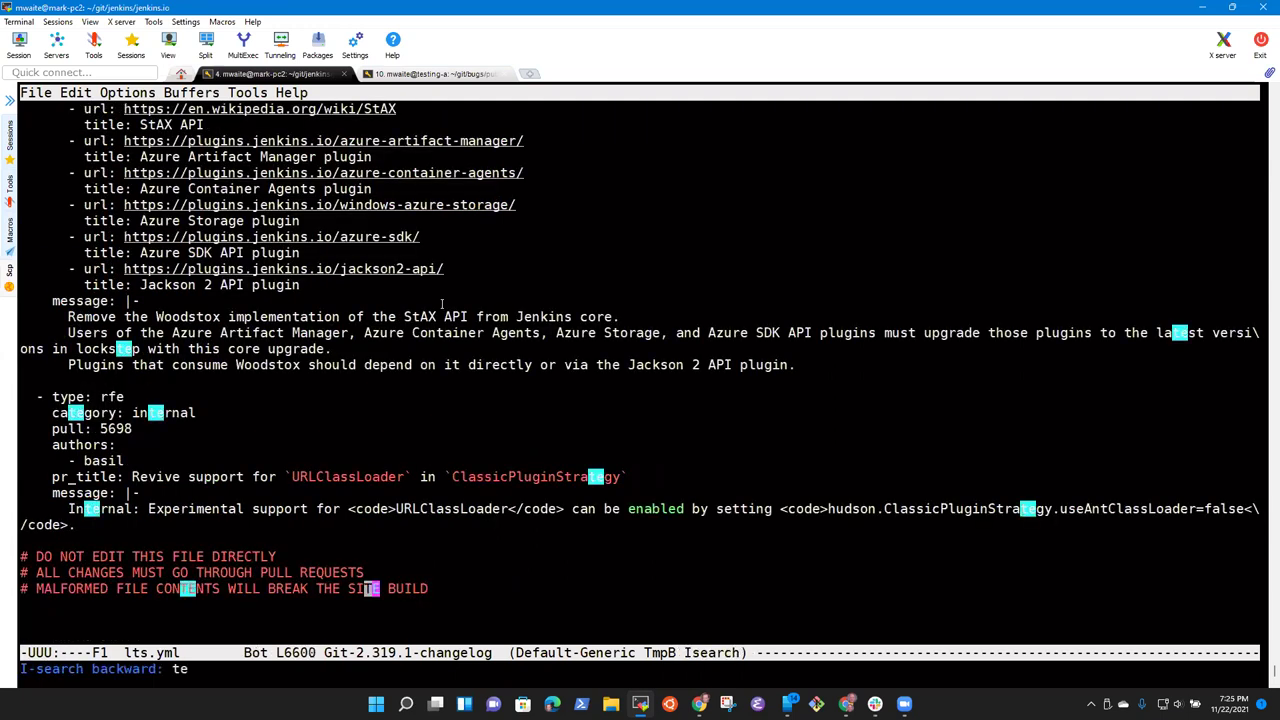
{"action": "type", "text": "rmin"}
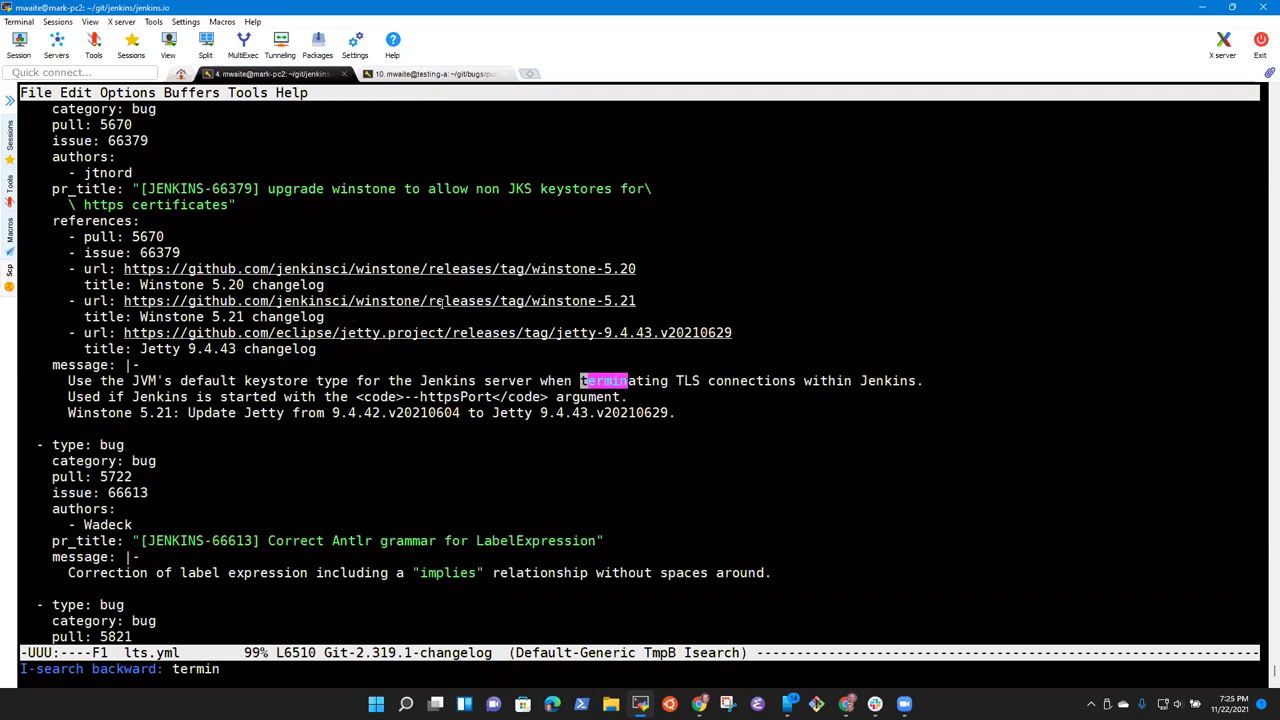
{"action": "key", "text": "ctrl+r"}
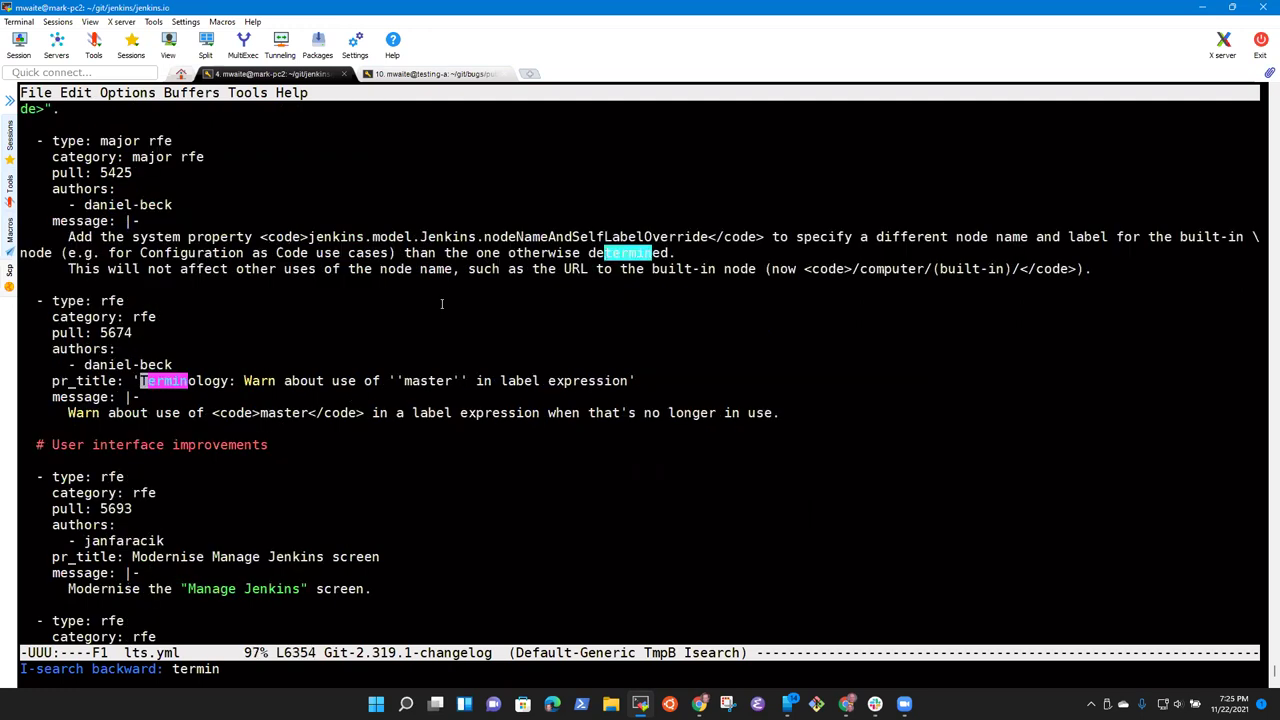
{"action": "key", "text": "ctrl+a"}
{"action": "key", "text": "Up"}
{"action": "key", "text": "Up"}
{"action": "key", "text": "Up"}
{"action": "key", "text": "Up"}
{"action": "key", "text": "Up"}
{"action": "key", "text": "Up"}
{"action": "key", "text": "Up"}
{"action": "key", "text": "Up"}
{"action": "key", "text": "Up"}
{"action": "key", "text": "Up"}
{"action": "key", "text": "Up"}
{"action": "key", "text": "Up"}
{"action": "key", "text": "Up"}
{"action": "key", "text": "Up"}
{"action": "key", "text": "Up"}
{"action": "key", "text": "Up"}
{"action": "key", "text": "Up"}
{"action": "key", "text": "Up"}
{"action": "key", "text": "Up"}
{"action": "key", "text": "Up"}
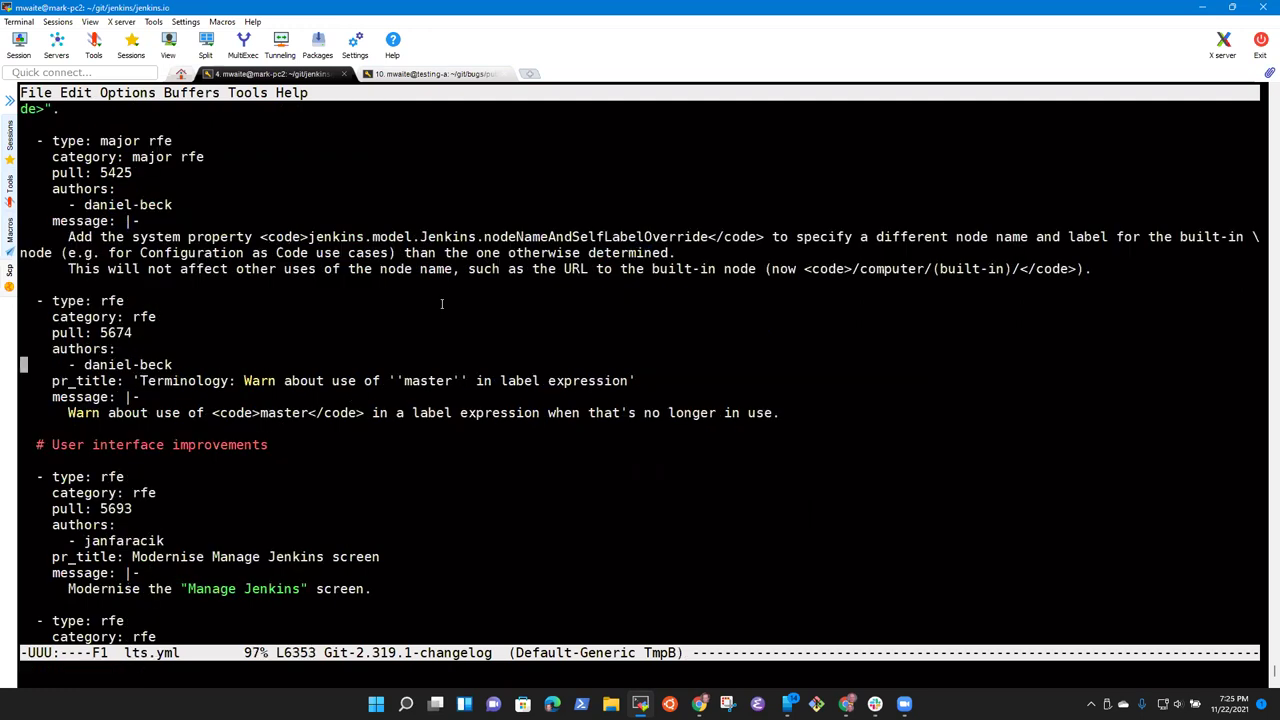
{"action": "key", "text": "Up"}
{"action": "key", "text": "Up"}
{"action": "key", "text": "Up"}
{"action": "key", "text": "Up"}
{"action": "key", "text": "Up"}
{"action": "key", "text": "Up"}
{"action": "key", "text": "Up"}
{"action": "key", "text": "Up"}
{"action": "key", "text": "Up"}
{"action": "key", "text": "Up"}
{"action": "key", "text": "Up"}
{"action": "key", "text": "Up"}
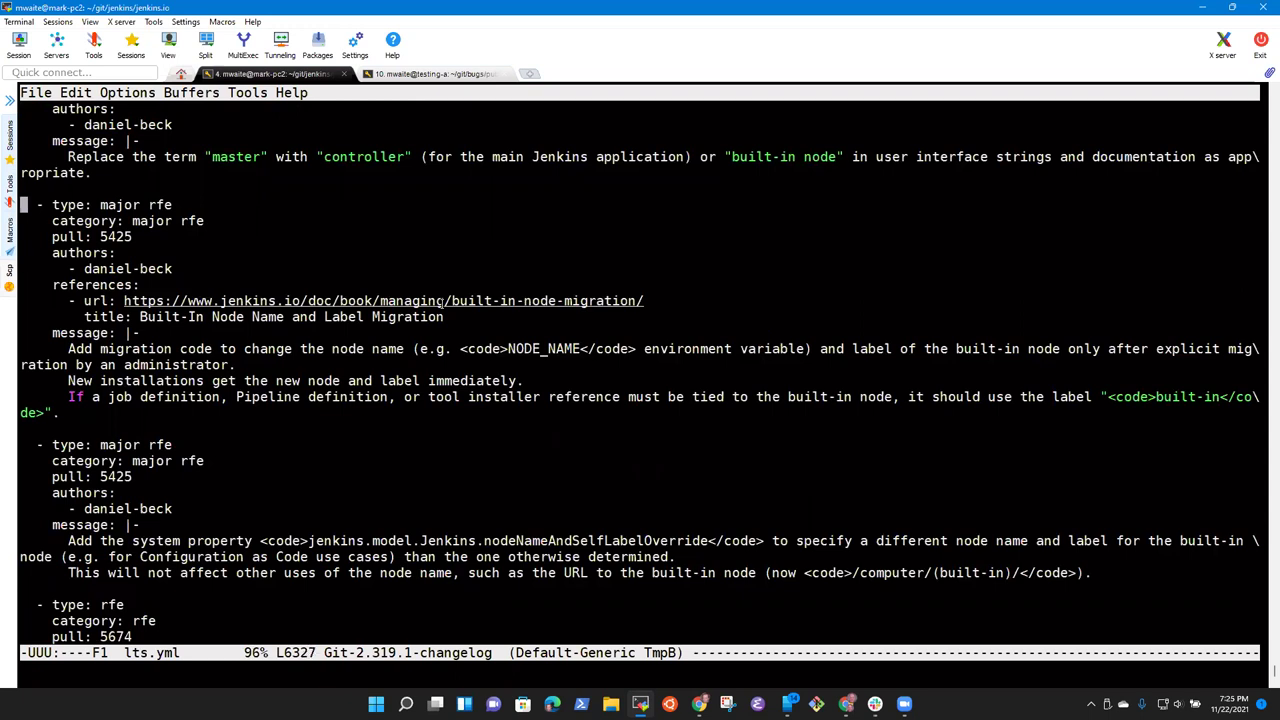
{"action": "key", "text": "Up"}
{"action": "key", "text": "Up"}
{"action": "key", "text": "Up"}
{"action": "key", "text": "ctrl+l"}
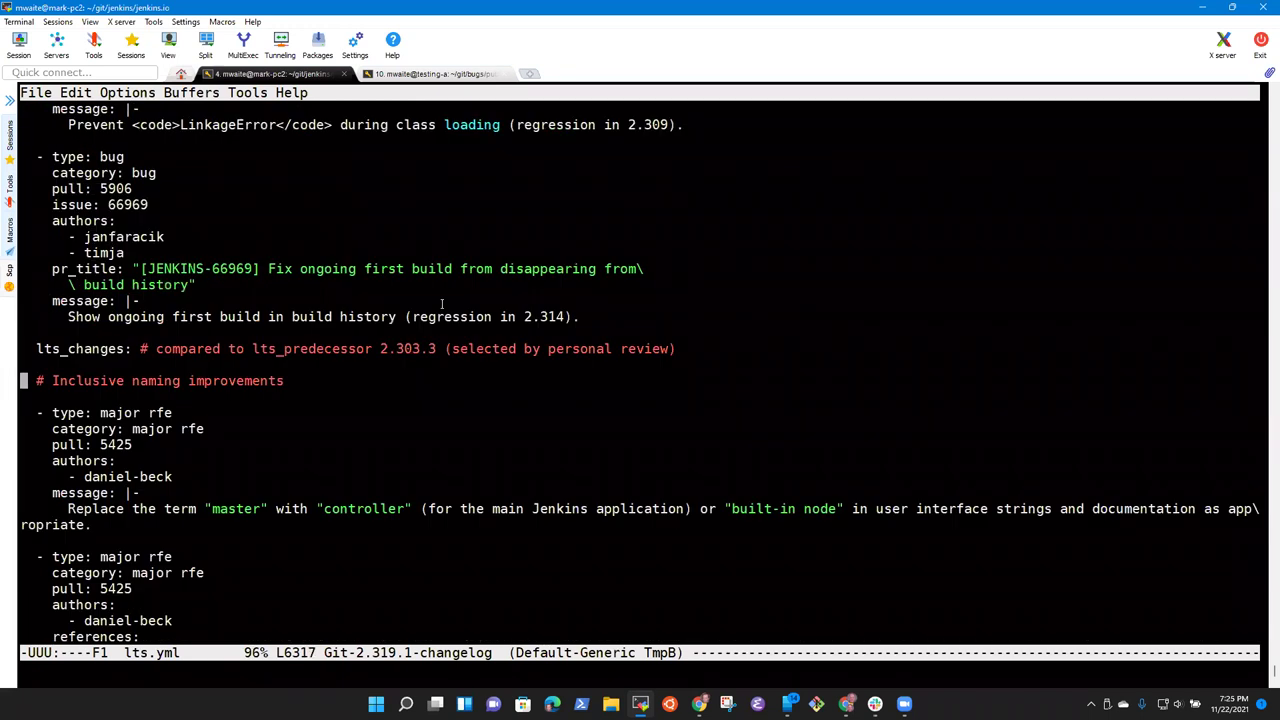
{"action": "key", "text": "ctrl+l"}
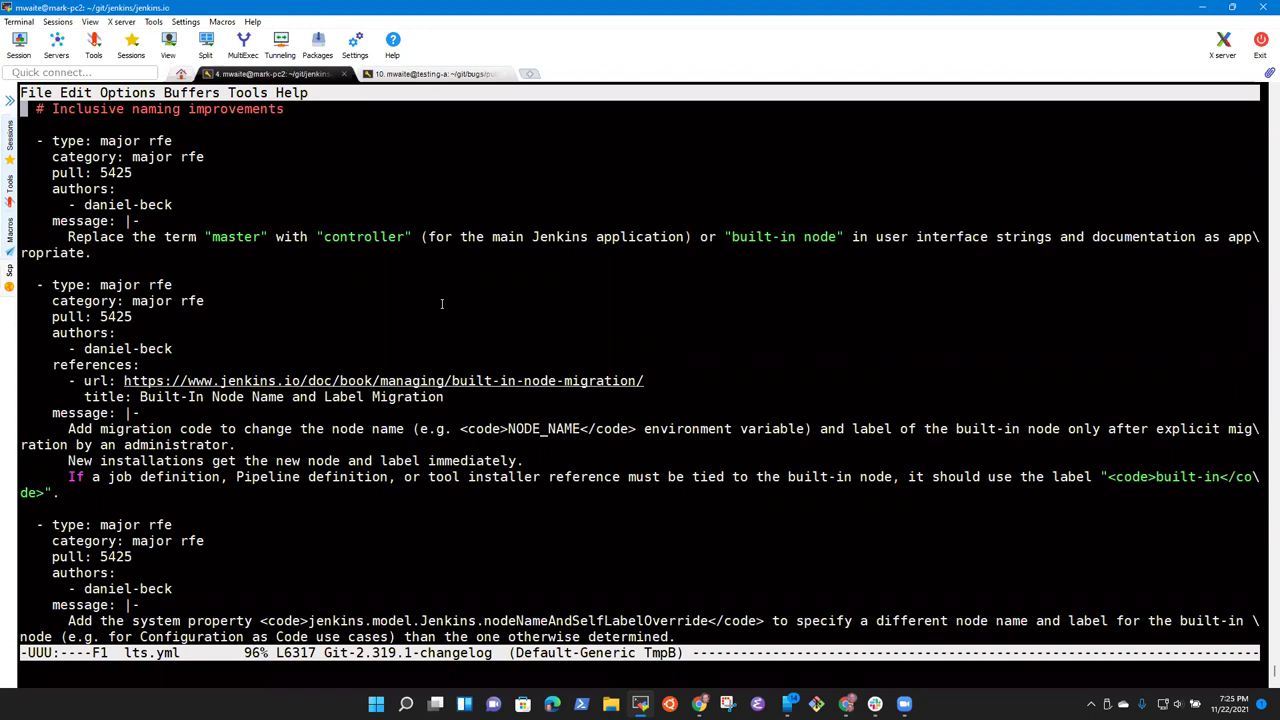
Step: Move through the first two Inclusive naming entries to locate the references block
{"action": "key", "text": "Down"}
{"action": "key", "text": "Down"}
{"action": "key", "text": "Down"}
{"action": "key", "text": "Down"}
{"action": "key", "text": "ctrl+Right"}
{"action": "key", "text": "ctrl+Left"}
{"action": "key", "text": "Home"}
{"action": "scroll", "coordinate": [441, 303], "scroll_direction": "down", "scroll_amount": 1}
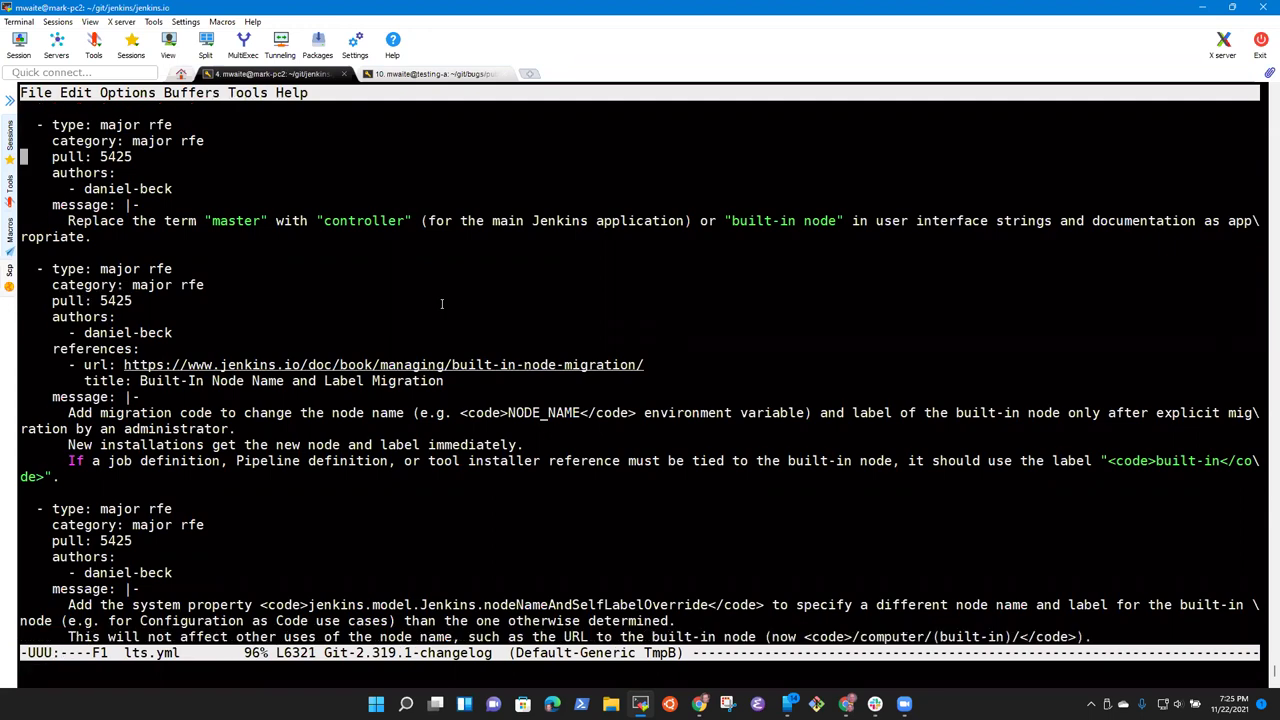
{"action": "key", "text": "ctrl+space"}
{"action": "key", "text": "Down"}
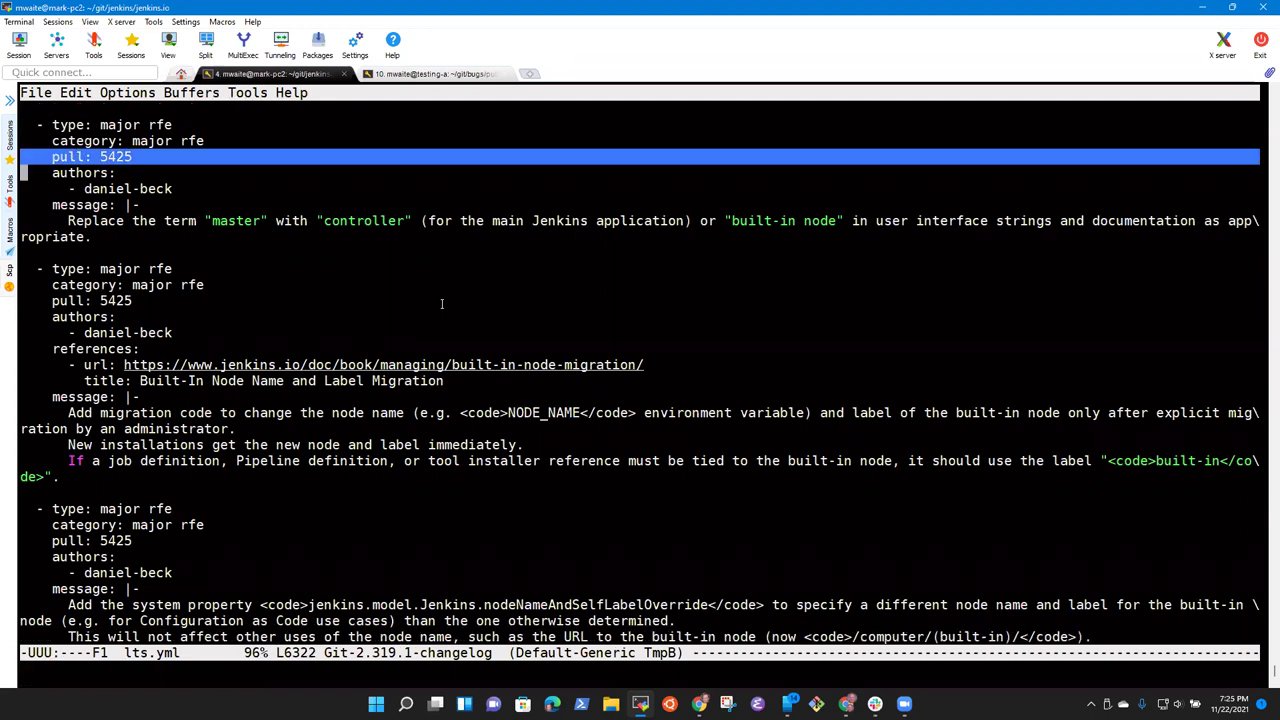
{"action": "key", "text": "alt+w"}
{"action": "key", "text": "Down"}
{"action": "key", "text": "Down"}
{"action": "key", "text": "Down"}
{"action": "key", "text": "Down"}
{"action": "key", "text": "Down"}
{"action": "key", "text": "Down"}
{"action": "key", "text": "Down"}
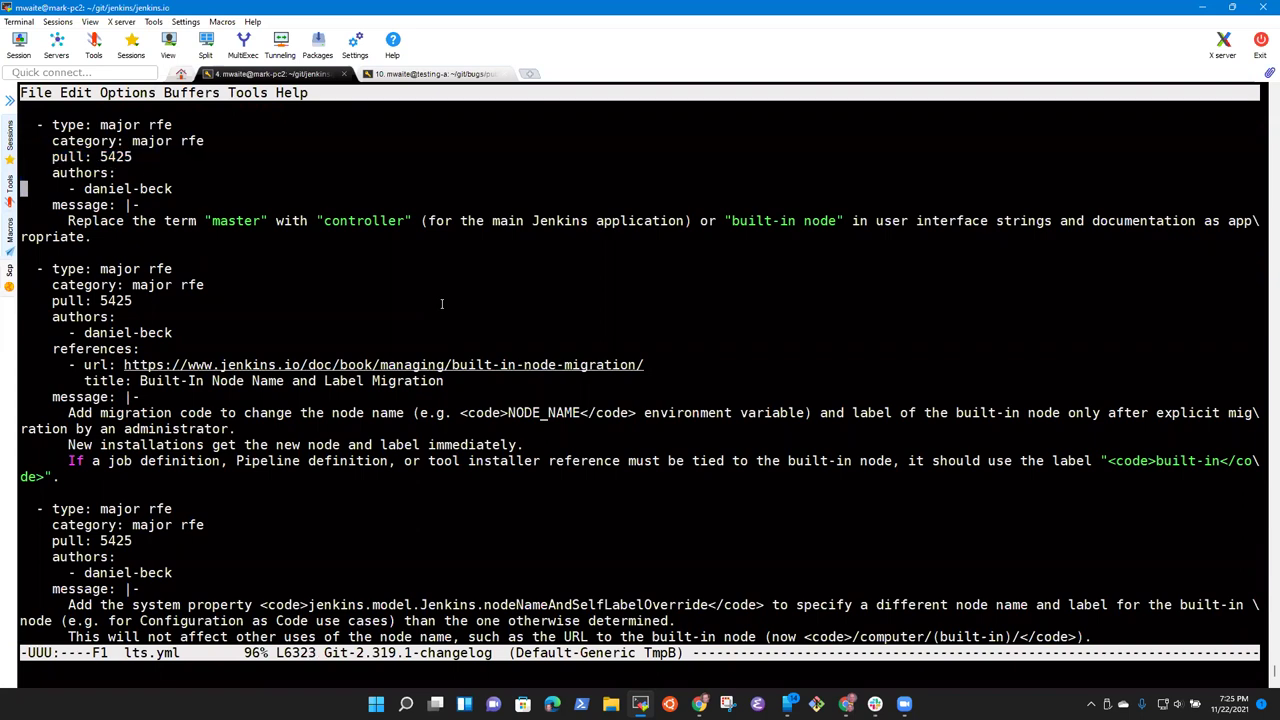
{"action": "key", "text": "Down"}
{"action": "key", "text": "ctrl+space"}
{"action": "key", "text": "Down"}
{"action": "key", "text": "alt+w"}
{"action": "key", "text": "Down"}
{"action": "key", "text": "Down"}
{"action": "key", "text": "Down"}
Step: Move the built-in node migration references block from the second entry into the first
{"action": "key", "text": "Down"}
{"action": "key", "text": "Down"}
{"action": "key", "text": "Up"}
{"action": "key", "text": "Up"}
{"action": "key", "text": "Up"}
{"action": "key", "text": "Up"}
{"action": "key", "text": "Up"}
{"action": "key", "text": "Up"}
{"action": "key", "text": "Up"}
{"action": "key", "text": "Up"}
{"action": "key", "text": "Up"}
{"action": "key", "text": "ctrl+space"}
{"action": "key", "text": "Down"}
{"action": "key", "text": "Down"}
{"action": "key", "text": "Down"}
{"action": "key", "text": "Down"}
{"action": "key", "text": "Down"}
{"action": "key", "text": "Up"}
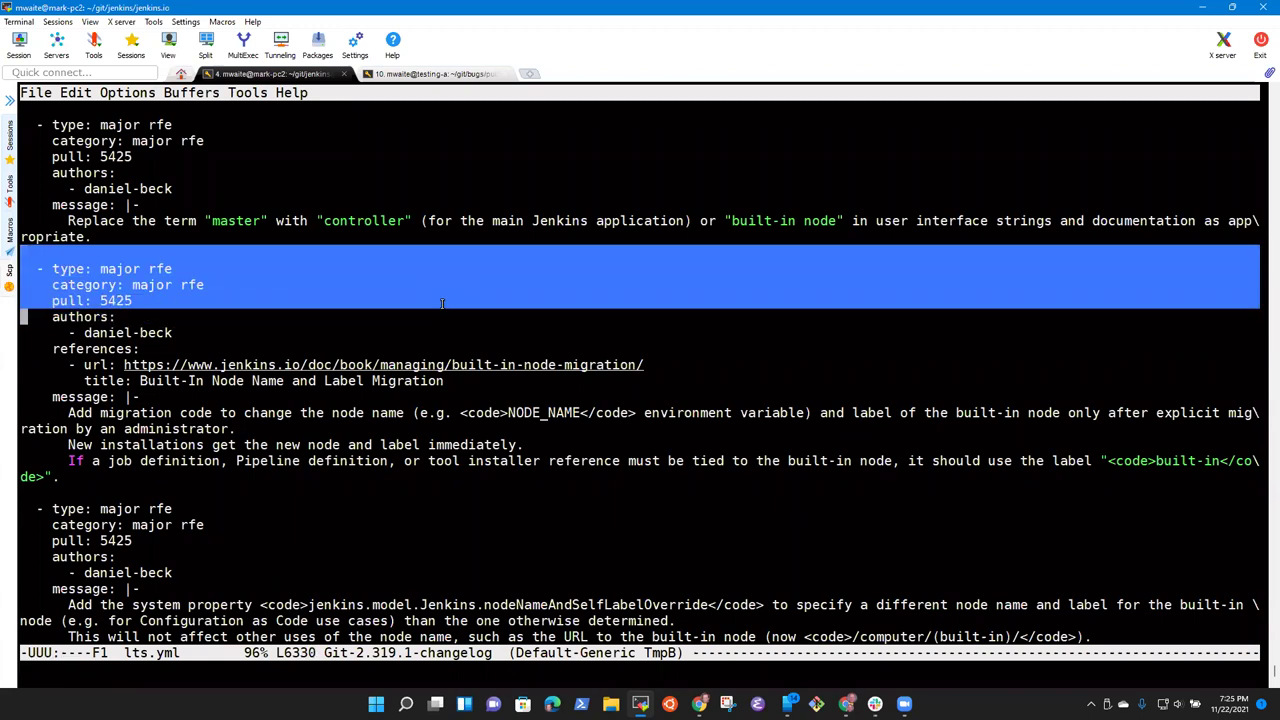
{"action": "key", "text": "alt+w"}
{"action": "key", "text": "Down"}
{"action": "key", "text": "Down"}
{"action": "key", "text": "ctrl+space"}
{"action": "key", "text": "Down"}
{"action": "key", "text": "Down"}
{"action": "key", "text": "Down"}
{"action": "key", "text": "ctrl+w"}
{"action": "key", "text": "Up"}
{"action": "key", "text": "Up"}
{"action": "key", "text": "Up"}
{"action": "key", "text": "Up"}
{"action": "key", "text": "Up"}
{"action": "key", "text": "Up"}
{"action": "key", "text": "Up"}
{"action": "key", "text": "Up"}
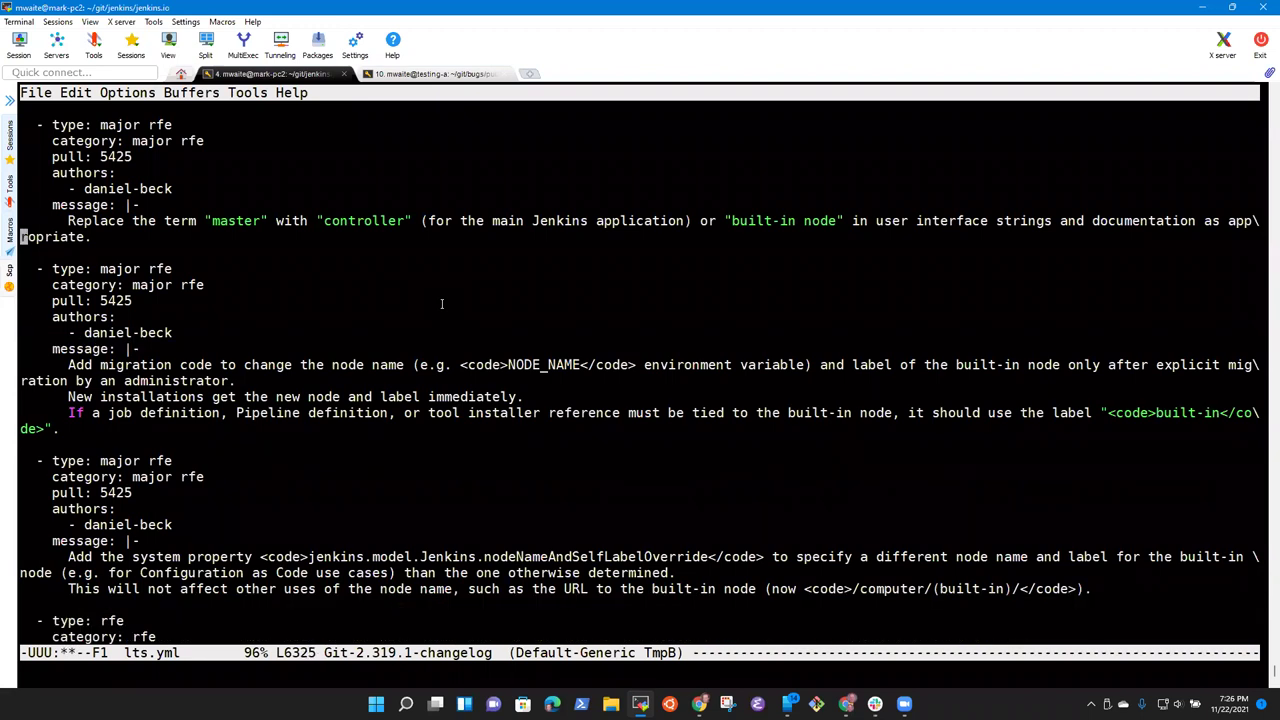
{"action": "key", "text": "ctrl+y"}
{"action": "key", "text": "Up"}
{"action": "key", "text": "Up"}
{"action": "key", "text": "Up"}
{"action": "key", "text": "ctrl+e"}
{"action": "key", "text": "Down"}
{"action": "key", "text": "Down"}
{"action": "key", "text": "ctrl+e"}
{"action": "key", "text": "Up"}
{"action": "key", "text": "alt+b"}
{"action": "key", "text": "alt+b"}
{"action": "key", "text": "alt+b"}
{"action": "key", "text": "alt+b"}
{"action": "key", "text": "alt+b"}
{"action": "key", "text": "alt+b"}
{"action": "key", "text": "alt+b"}
{"action": "key", "text": "alt+d"}
{"action": "key", "text": "alt+d"}
{"action": "key", "text": "alt+d"}
{"action": "key", "text": "alt+d"}
{"action": "key", "text": "ctrl+a"}
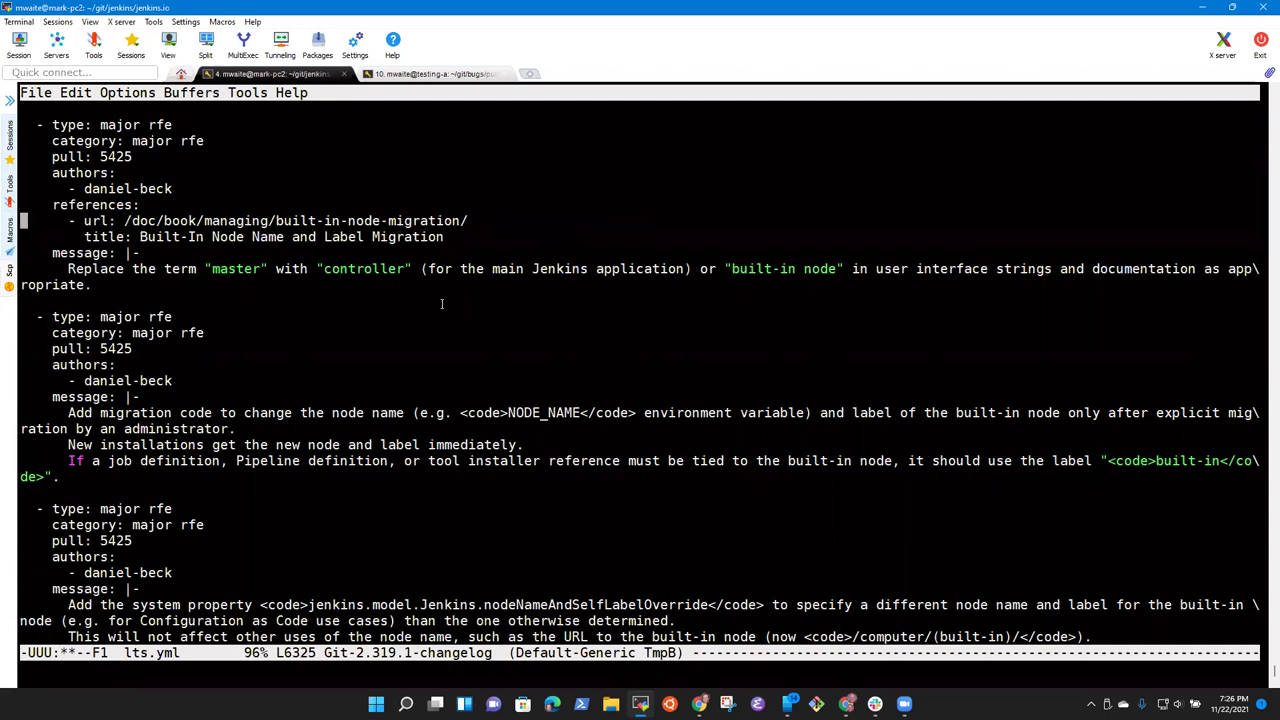
{"action": "key", "text": "ctrl+x"}
{"action": "key", "text": "ctrl+s"}
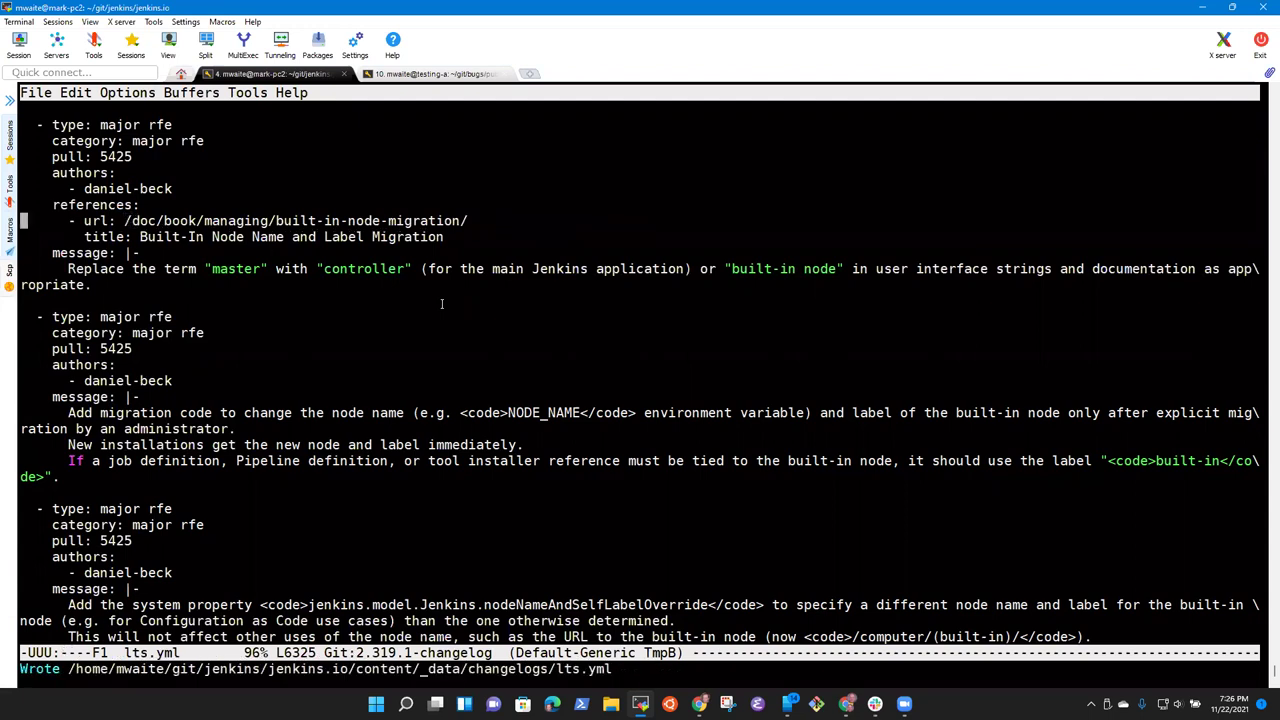
Step: Copy the SECURITY-2455 upgrade guide url and title lines
{"action": "key", "text": "ctrl+r"}
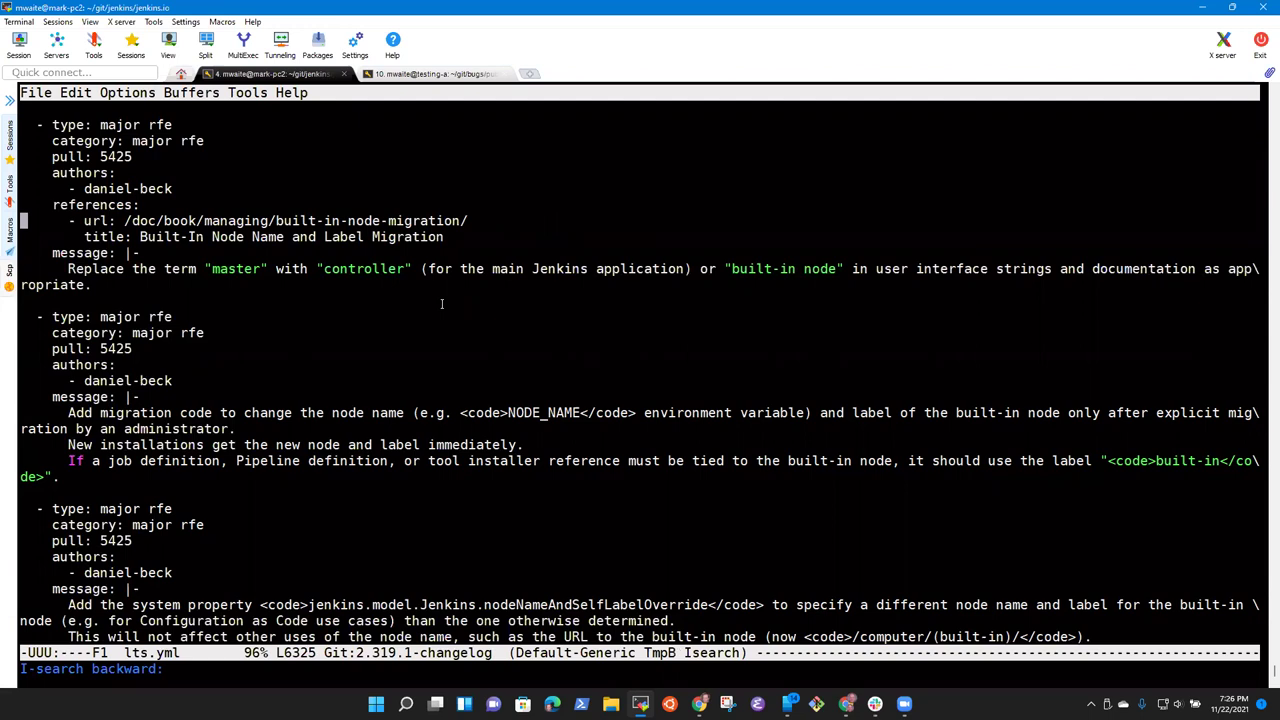
{"action": "type", "text": "url:"}
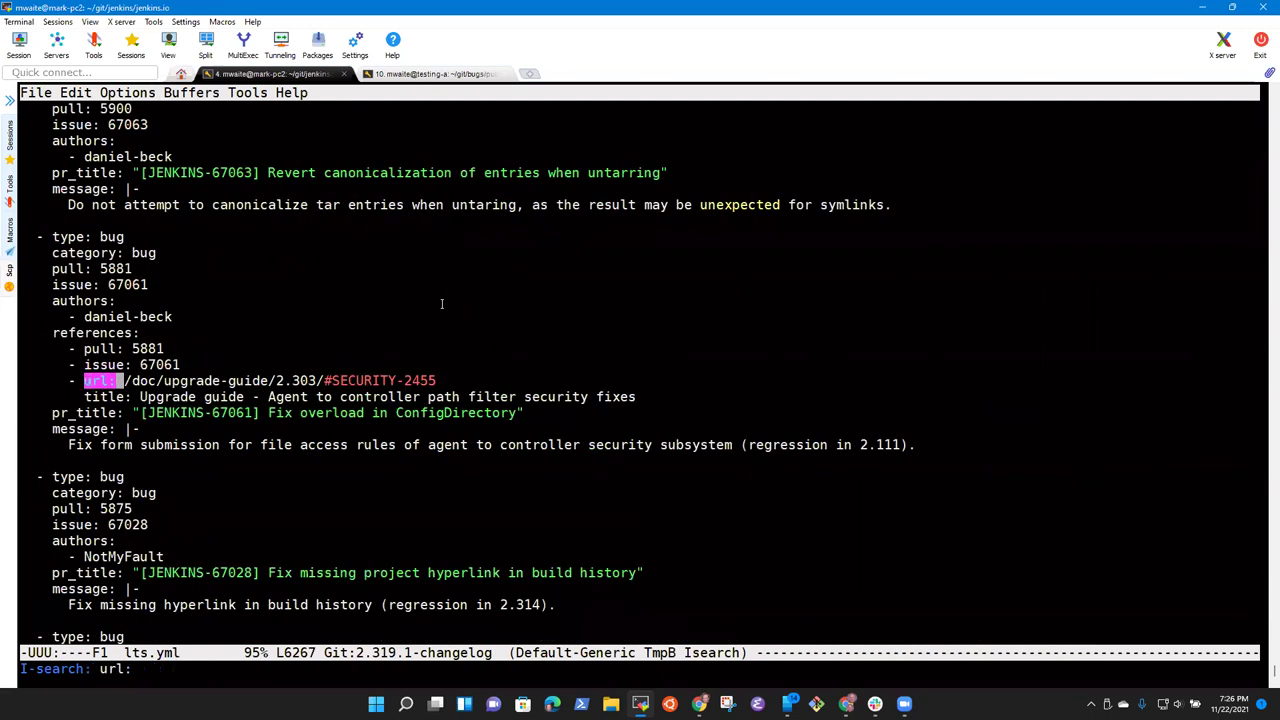
{"action": "key", "text": "ctrl+r"}
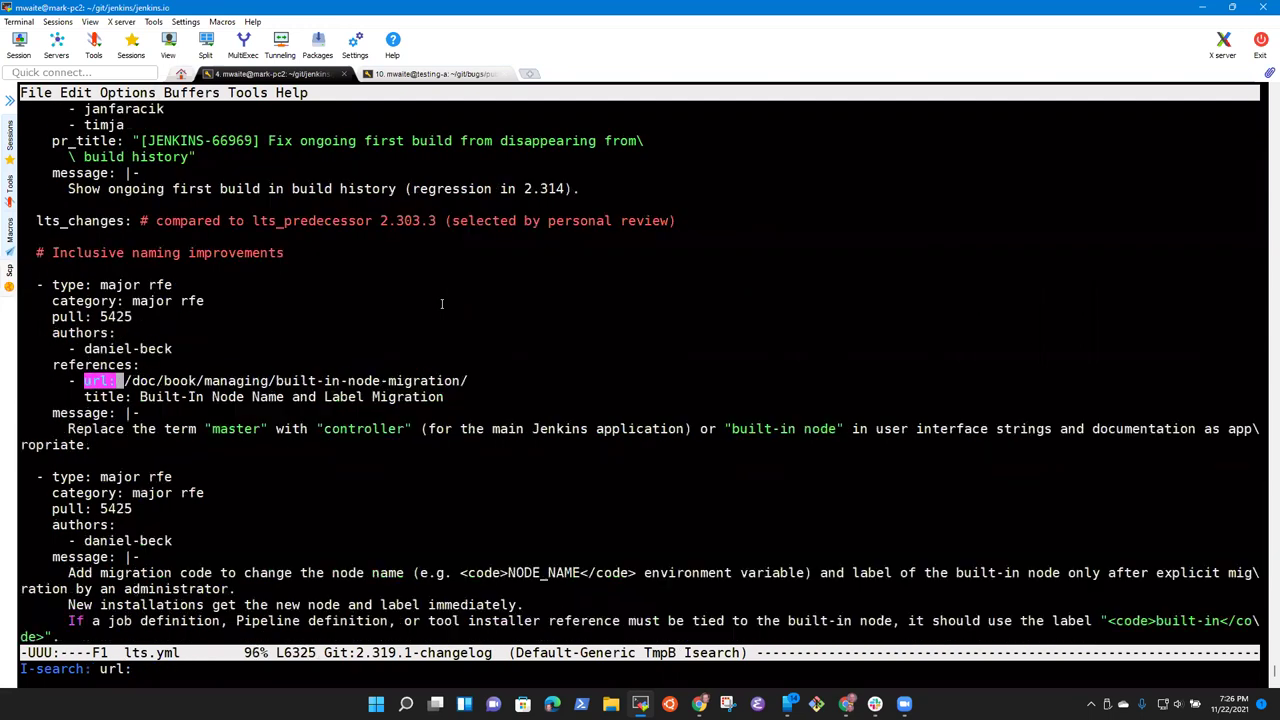
{"action": "key", "text": "BackSpace"}
{"action": "key", "text": "ctrl+a"}
{"action": "key", "text": "ctrl+space"}
{"action": "key", "text": "Down"}
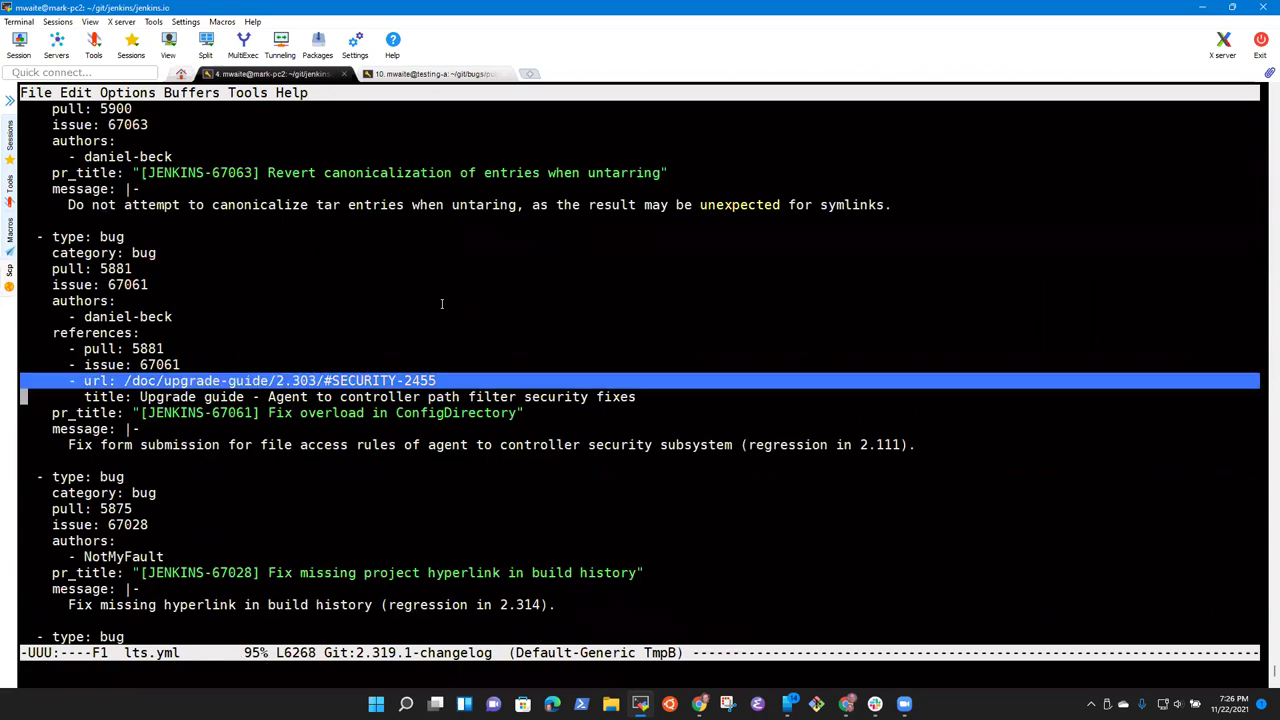
{"action": "key", "text": "alt+w"}
Step: Paste the upgrade guide reference above the built-in-node-migration url and change 303 to 319
{"action": "key", "text": "ctrl+s"}
{"action": "key", "text": "ctrl+s"}
{"action": "key", "text": "ctrl+a"}
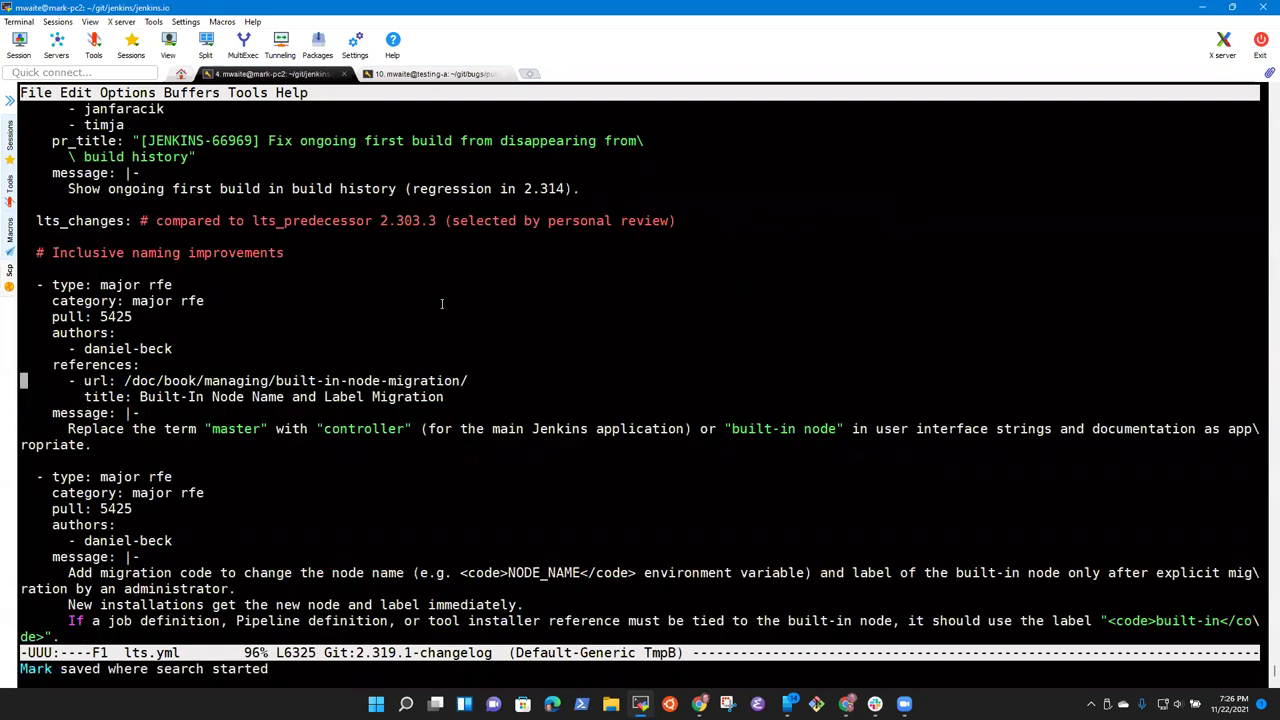
{"action": "key", "text": "ctrl+y"}
{"action": "key", "text": "Up"}
{"action": "key", "text": "Up"}
{"action": "key", "text": "ctrl+e"}
{"action": "key", "text": "alt+b"}
{"action": "key", "text": "alt+b"}
{"action": "key", "text": "alt+b"}
{"action": "key", "text": "ctrl+f"}
{"action": "key", "text": "ctrl+f"}
{"action": "key", "text": "ctrl+f"}
{"action": "key", "text": "BackSpace"}
{"action": "key", "text": "BackSpace"}
{"action": "type", "text": "19/#SECURITY-2455"}
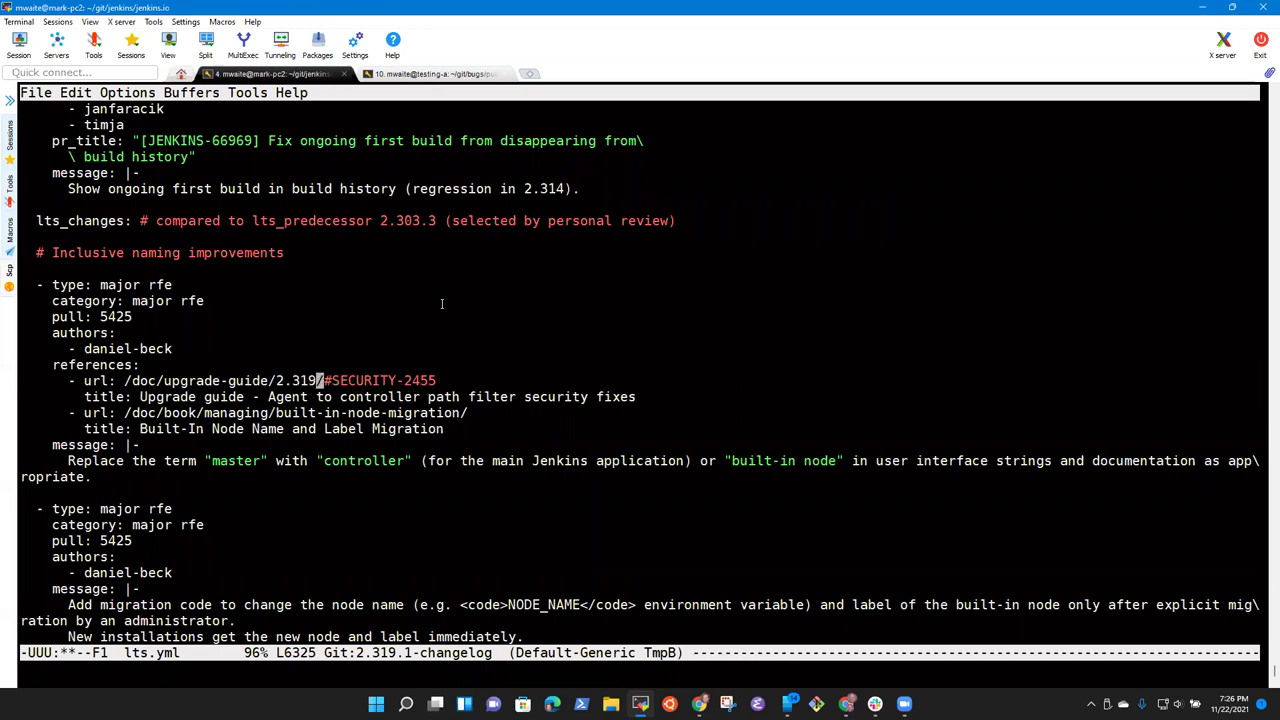
{"action": "key", "text": "ctrl+f"}
{"action": "key", "text": "ctrl+f"}
Step: Retitle the upgrade guide reference 'Built-In Node Name and Label Migration' and save lts.yml
{"action": "key", "text": "ctrl+n"}
{"action": "key", "text": "alt+b"}
{"action": "key", "text": "alt+b"}
{"action": "key", "text": "ctrl+n"}
{"action": "key", "text": "ctrl+n"}
{"action": "key", "text": "alt+b"}
{"action": "key", "text": "alt+b"}
{"action": "key", "text": "alt+b"}
{"action": "key", "text": "ctrl+space"}
{"action": "key", "text": "alt+f"}
{"action": "key", "text": "alt+f"}
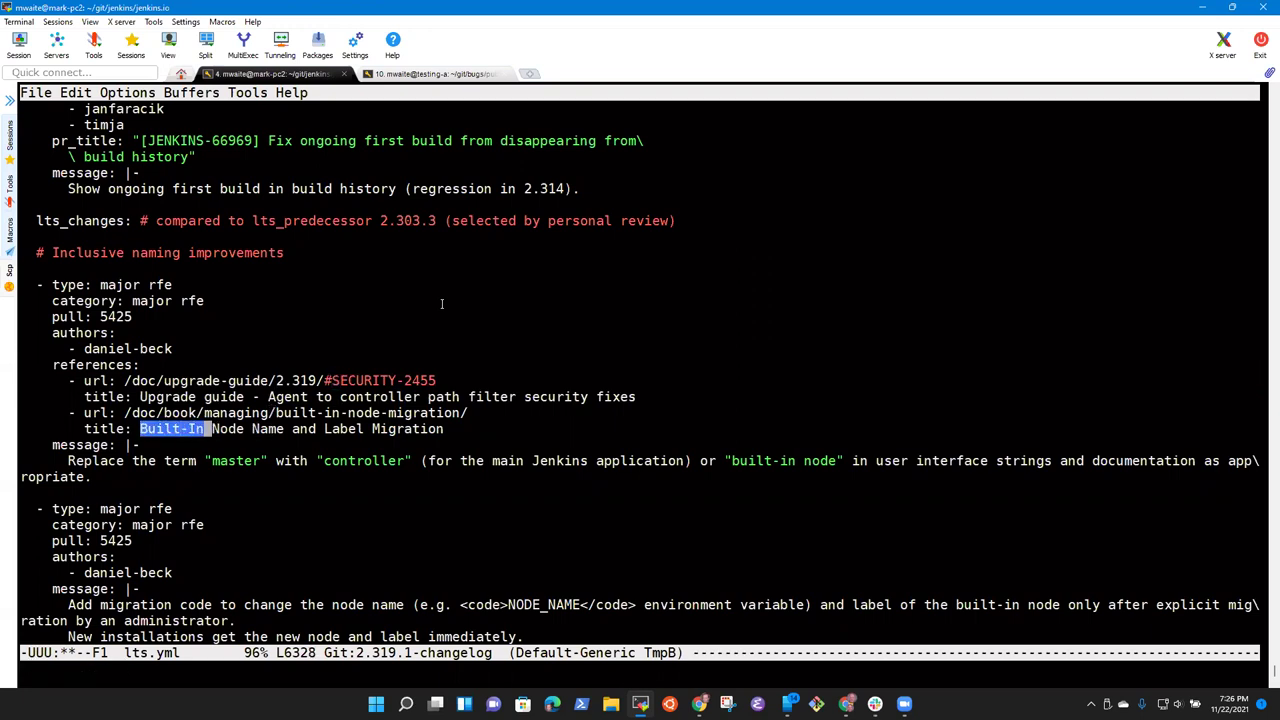
{"action": "key", "text": "alt+f"}
{"action": "key", "text": "alt+f"}
{"action": "key", "text": "alt+f"}
{"action": "key", "text": "alt+f"}
{"action": "key", "text": "alt+f"}
{"action": "key", "text": "alt+w"}
{"action": "key", "text": "ctrl+p"}
{"action": "key", "text": "ctrl+p"}
{"action": "key", "text": "alt+b"}
{"action": "key", "text": "alt+b"}
{"action": "key", "text": "alt+b"}
{"action": "key", "text": "alt+b"}
{"action": "key", "text": "ctrl+space"}
{"action": "key", "text": "alt+f"}
{"action": "key", "text": "alt+f"}
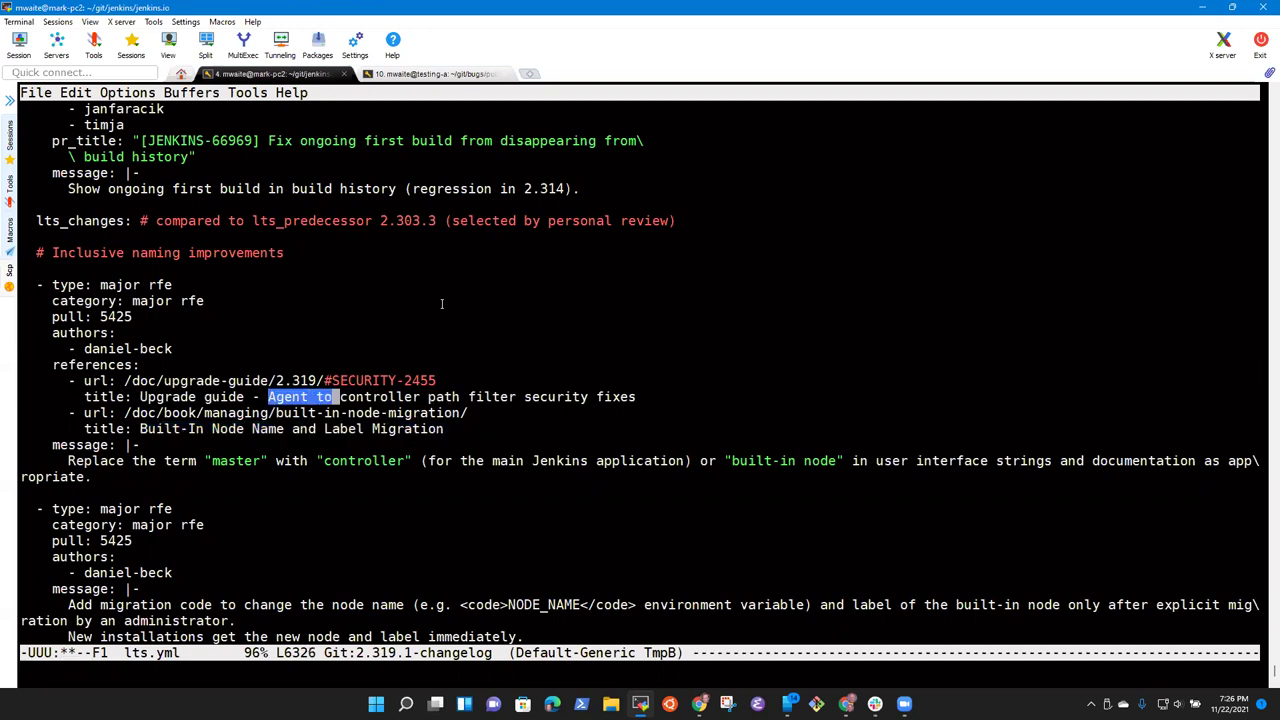
{"action": "key", "text": "alt+f"}
{"action": "key", "text": "alt+f"}
{"action": "key", "text": "alt+f"}
{"action": "key", "text": "alt+f"}
{"action": "key", "text": "alt+f"}
{"action": "key", "text": "ctrl+y"}
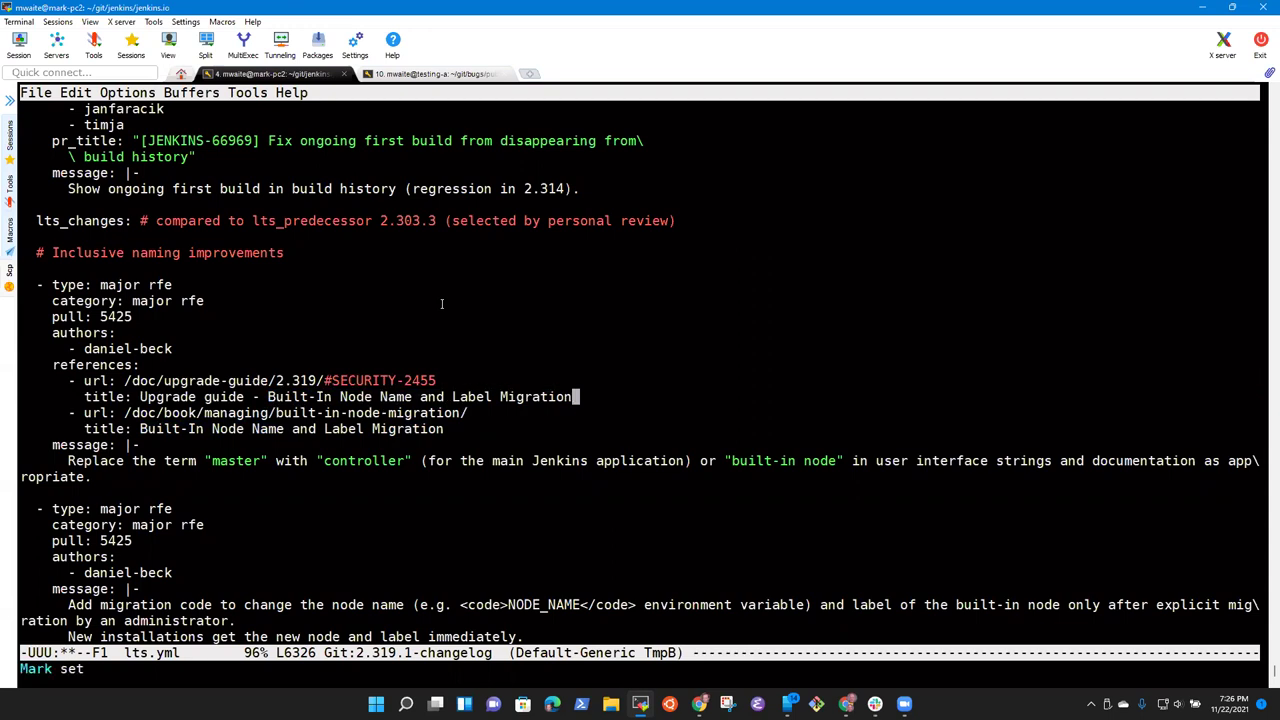
{"action": "key", "text": "ctrl+x"}
{"action": "key", "text": "ctrl+s"}
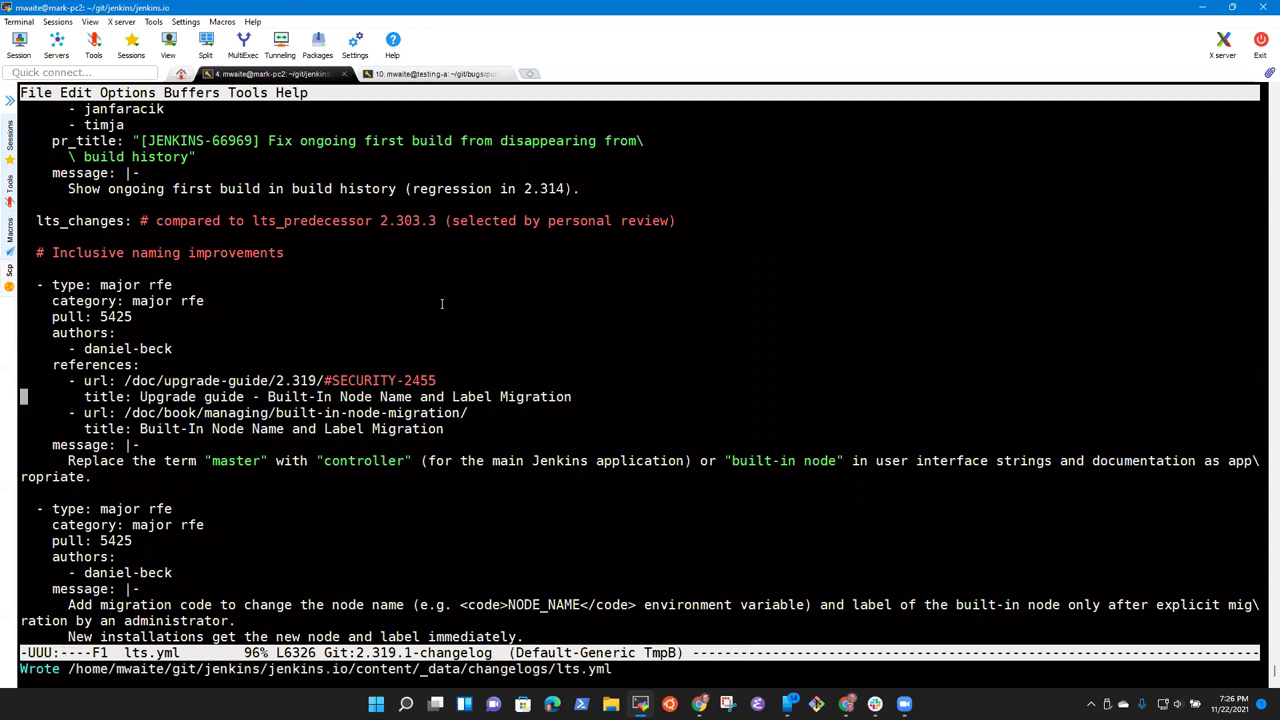
Step: Delete the redundant built-in-node-migration url and title lines and save
{"action": "key", "text": "Down"}
{"action": "key", "text": "ctrl+e"}
{"action": "key", "text": "ctrl+a"}
{"action": "key", "text": "ctrl+space"}
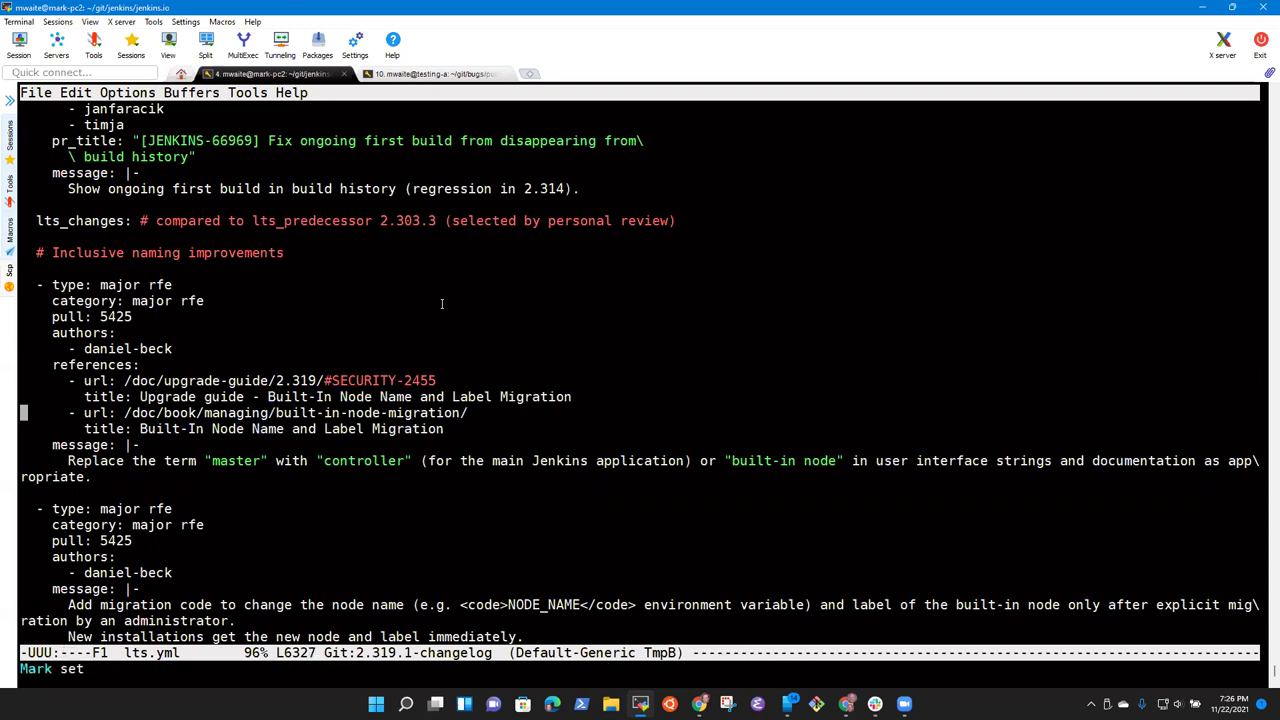
{"action": "key", "text": "Down"}
{"action": "key", "text": "Down"}
{"action": "key", "text": "ctrl+w"}
{"action": "key", "text": "ctrl+x"}
{"action": "key", "text": "ctrl+s"}
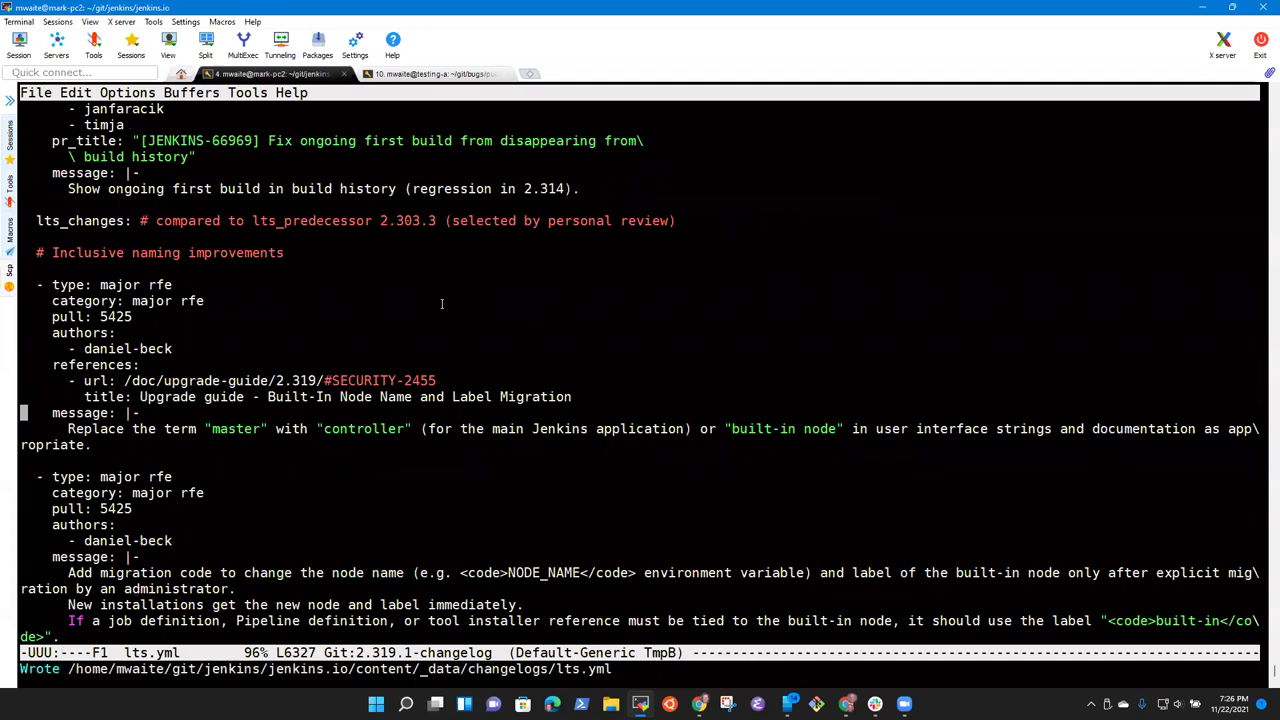
Step: Delete the SECURITY-2455 anchor from the upgrade guide url and save
{"action": "key", "text": "Up"}
{"action": "key", "text": "Up"}
{"action": "key", "text": "ctrl+e"}
{"action": "key", "text": "alt+b"}
{"action": "key", "text": "alt+b"}
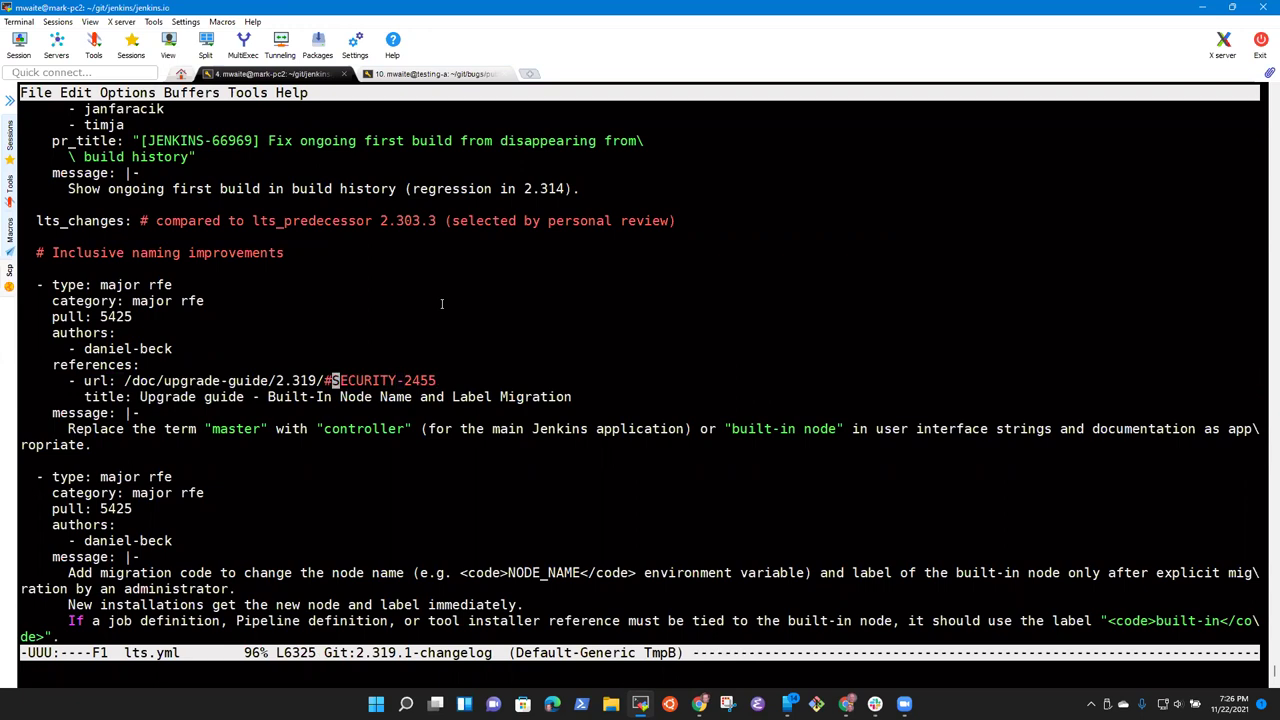
{"action": "key", "text": "alt+d"}
{"action": "key", "text": "alt+d"}
{"action": "key", "text": "ctrl+a"}
{"action": "key", "text": "ctrl+x"}
{"action": "key", "text": "ctrl+s"}
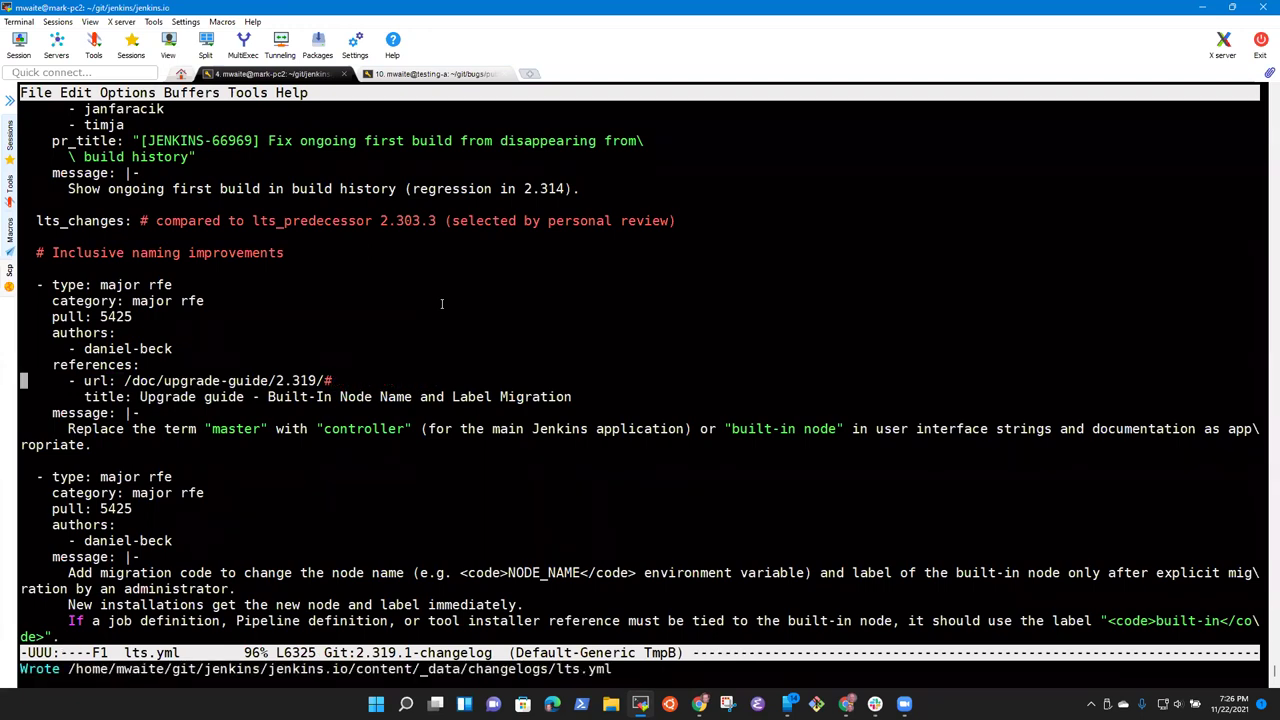
Step: Remove the leftover # so the url ends at /doc/upgrade-guide/2.319/, and save
{"action": "key", "text": "ctrl+e"}
{"action": "key", "text": "BackSpace"}
{"action": "key", "text": "ctrl+a"}
{"action": "key", "text": "ctrl+x"}
{"action": "key", "text": "ctrl+s"}
Step: Start marking the migration message lines in the second entry
{"action": "key", "text": "Down"}
{"action": "key", "text": "Down"}
{"action": "key", "text": "Down"}
{"action": "key", "text": "Down"}
{"action": "key", "text": "Down"}
{"action": "key", "text": "Down"}
{"action": "key", "text": "Down"}
{"action": "key", "text": "Down"}
{"action": "key", "text": "Down"}
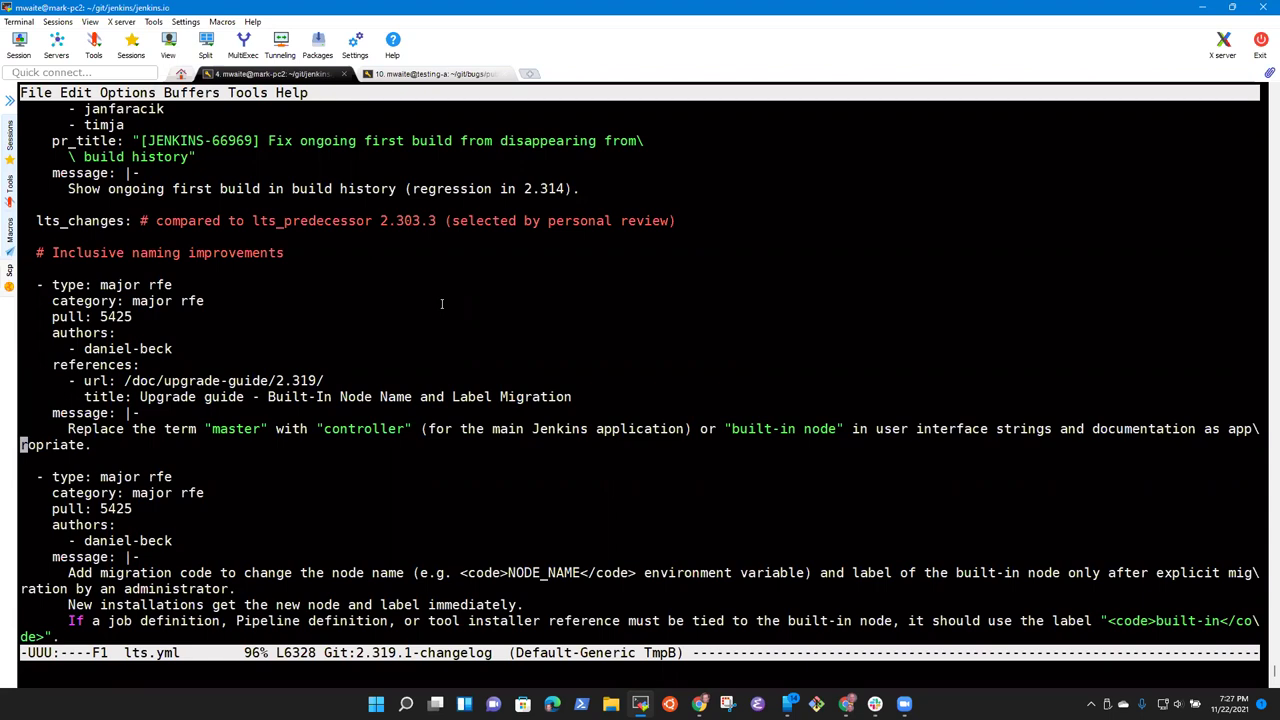
{"action": "key", "text": "Down"}
{"action": "key", "text": "Down"}
{"action": "key", "text": "Down"}
{"action": "key", "text": "Down"}
{"action": "key", "text": "Down"}
{"action": "key", "text": "Up"}
{"action": "key", "text": "Up"}
{"action": "key", "text": "Up"}
{"action": "key", "text": "Up"}
{"action": "key", "text": "ctrl+space"}
{"action": "key", "text": "Down"}
{"action": "key", "text": "Down"}
{"action": "key", "text": "Down"}
{"action": "key", "text": "Down"}
{"action": "key", "text": "Down"}
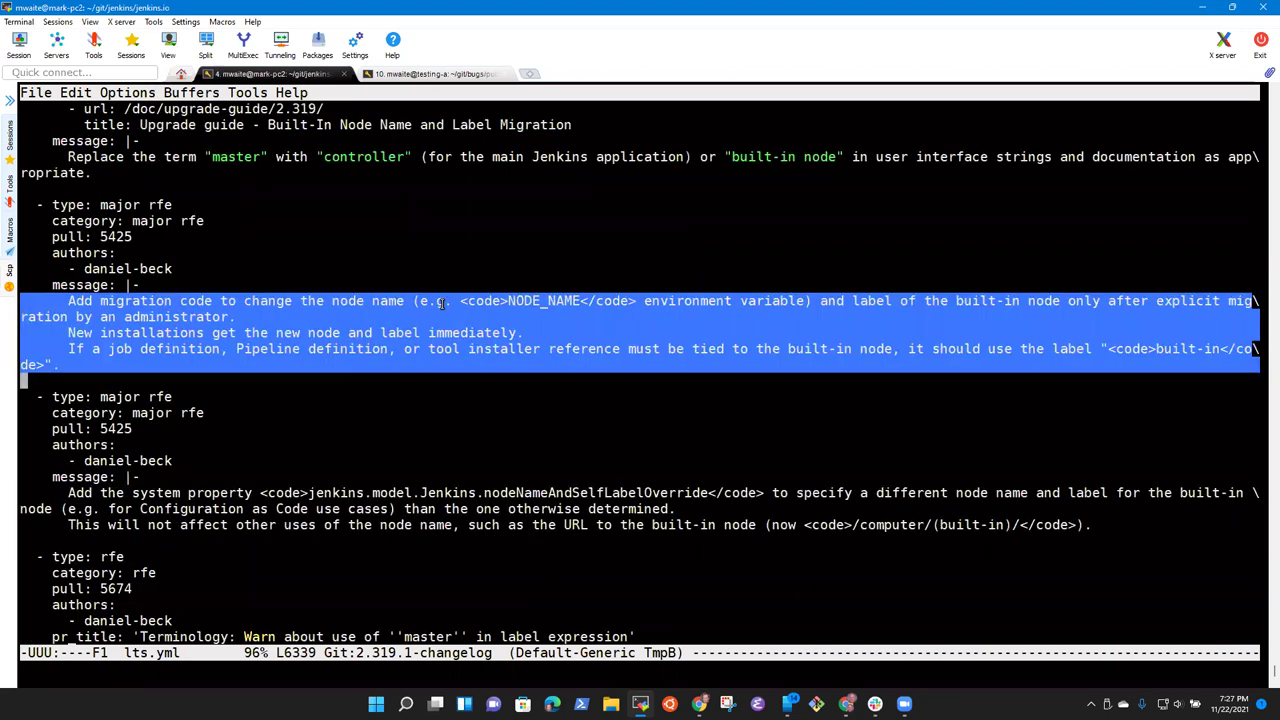
Step: Copy the three migration lines into the first entry and delete the duplicate entry
{"action": "key", "text": "alt+w"}
{"action": "key", "text": "Up"}
{"action": "key", "text": "Up"}
{"action": "key", "text": "Up"}
{"action": "key", "text": "Up"}
{"action": "key", "text": "Up"}
{"action": "key", "text": "Up"}
{"action": "key", "text": "Up"}
{"action": "key", "text": "Up"}
{"action": "key", "text": "Up"}
{"action": "key", "text": "Up"}
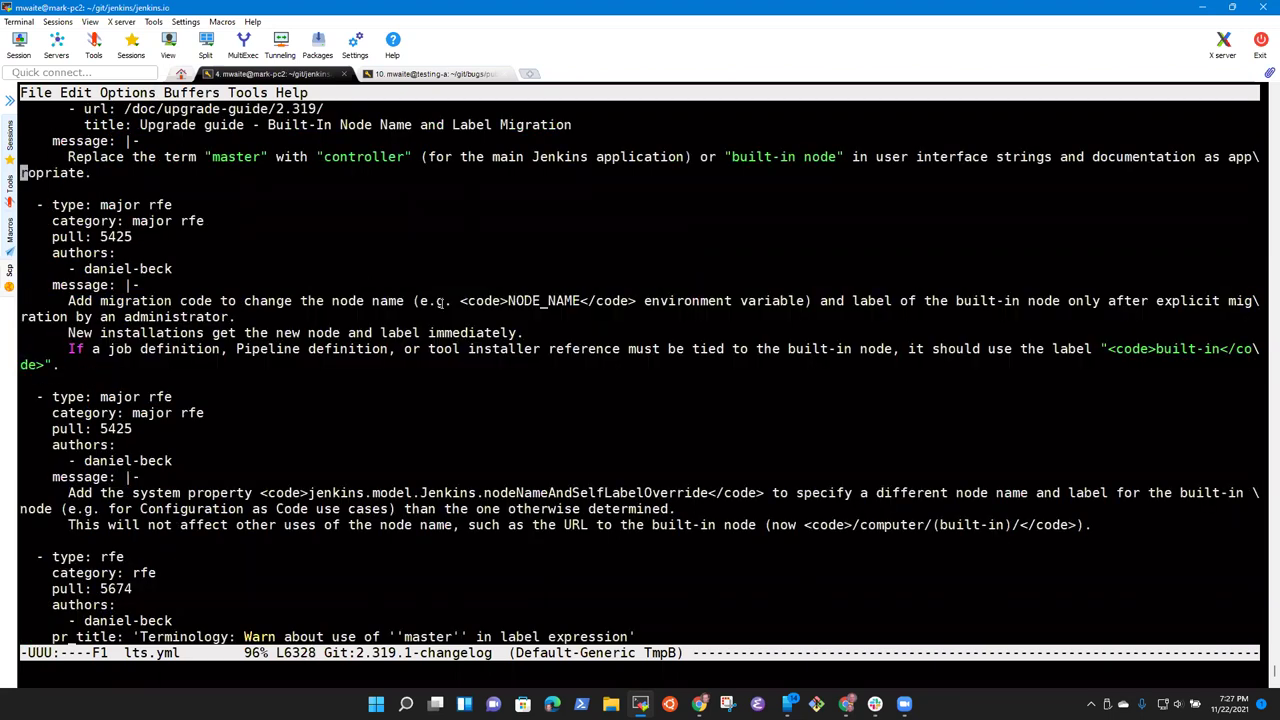
{"action": "key", "text": "ctrl+y"}
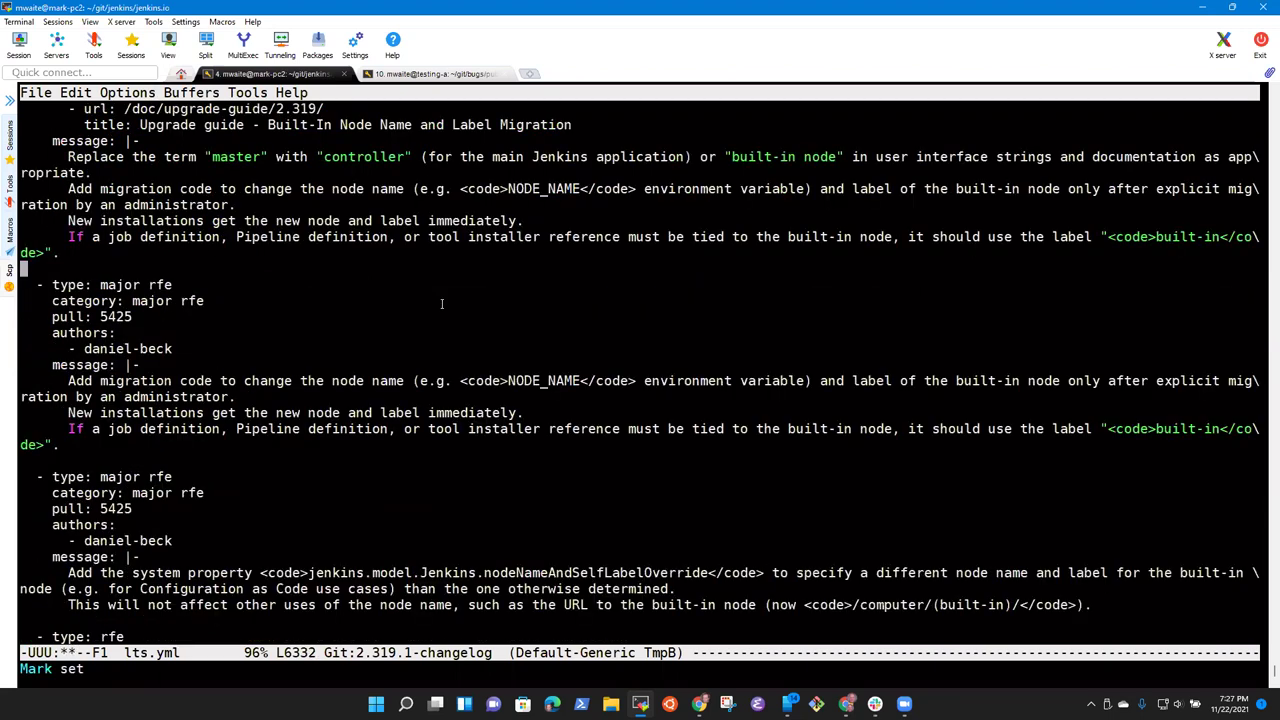
{"action": "key", "text": "ctrl+space"}
{"action": "key", "text": "Down"}
{"action": "key", "text": "Down"}
{"action": "key", "text": "Down"}
{"action": "key", "text": "Down"}
{"action": "key", "text": "Down"}
{"action": "key", "text": "Down"}
{"action": "key", "text": "Down"}
{"action": "key", "text": "Down"}
{"action": "key", "text": "Down"}
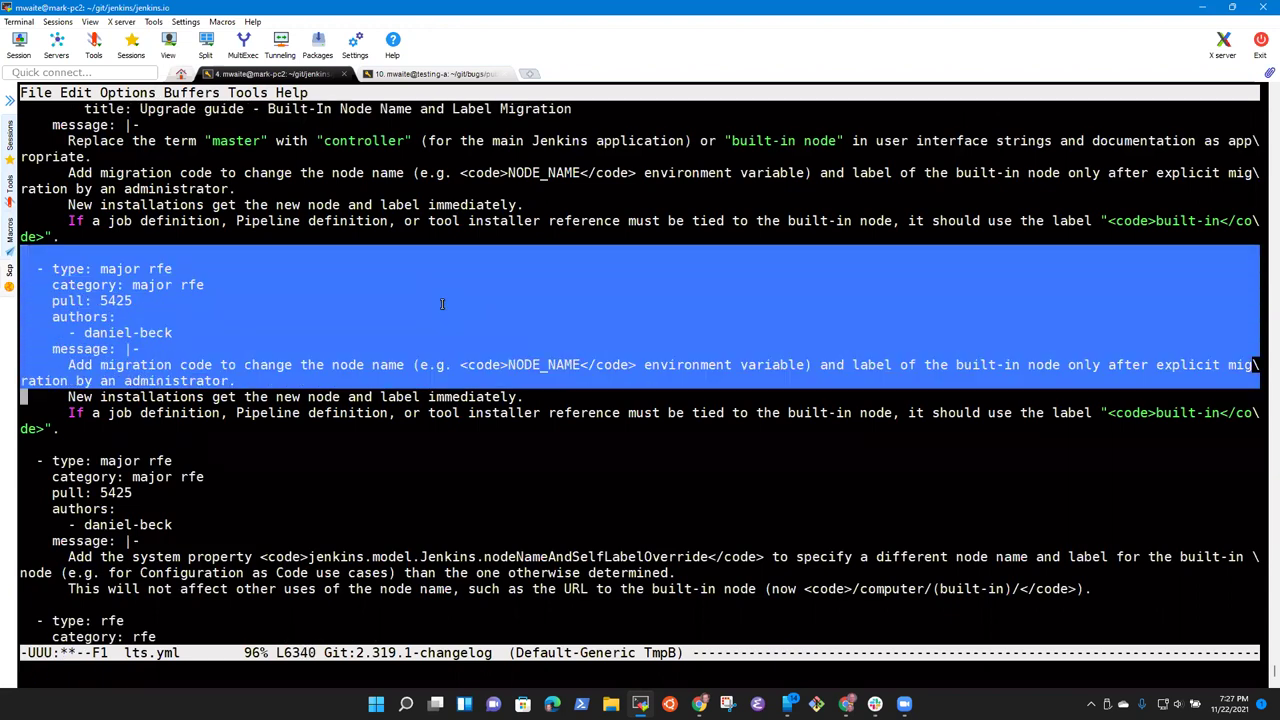
{"action": "key", "text": "Down"}
{"action": "key", "text": "Down"}
{"action": "key", "text": "ctrl+w"}
Step: Review the Replace sentence's wrapping, trying and reverting a line break before Replace
{"action": "key", "text": "Up"}
{"action": "key", "text": "Up"}
{"action": "key", "text": "Up"}
{"action": "key", "text": "Up"}
{"action": "key", "text": "Up"}
{"action": "key", "text": "Up"}
{"action": "key", "text": "Down"}
{"action": "key", "text": "Down"}
{"action": "key", "text": "Down"}
{"action": "key", "text": "ctrl+a"}
{"action": "key", "text": "alt+f"}
{"action": "key", "text": "alt+f"}
{"action": "key", "text": "ctrl+e"}
{"action": "key", "text": "ctrl+a"}
{"action": "key", "text": "ctrl+e"}
{"action": "key", "text": "ctrl+a"}
{"action": "key", "text": "ctrl+p"}
{"action": "key", "text": "ctrl+n"}
{"action": "key", "text": "ctrl+e"}
{"action": "key", "text": "alt+b"}
{"action": "key", "text": "ctrl+p"}
{"action": "key", "text": "ctrl+a"}
{"action": "key", "text": "ctrl+n"}
{"action": "key", "text": "ctrl+f"}
{"action": "key", "text": "alt+f"}
{"action": "key", "text": "alt+b"}
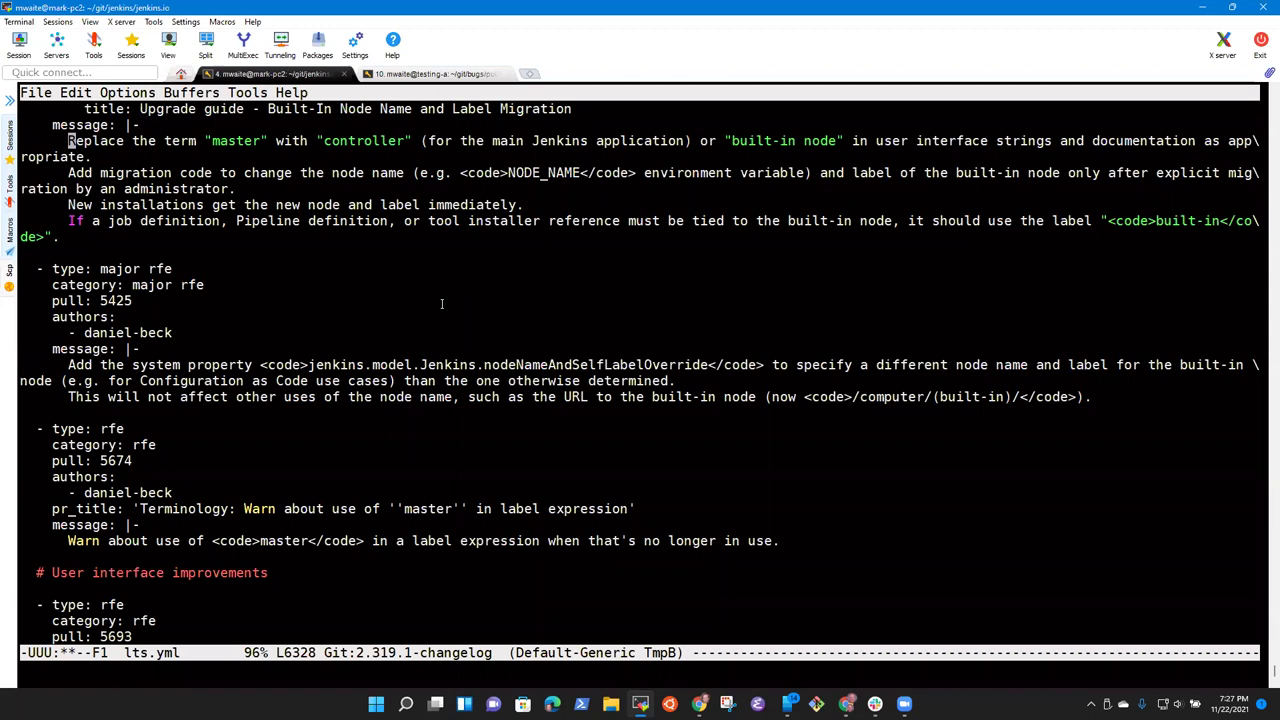
{"action": "key", "text": "Return"}
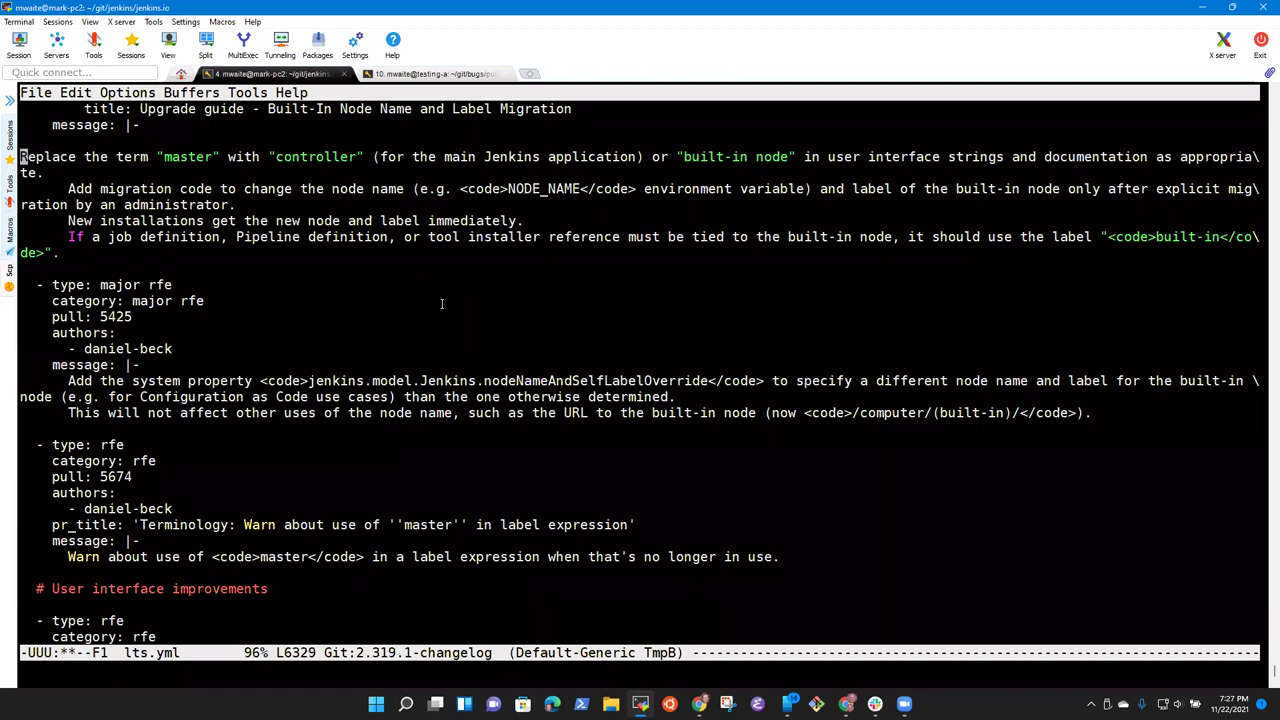
{"action": "key", "text": "BackSpace"}
Step: Tidy the line break after the first sentence, keeping the Add migration code line, and save
{"action": "key", "text": "ctrl+n"}
{"action": "key", "text": "ctrl+e"}
{"action": "key", "text": "Return"}
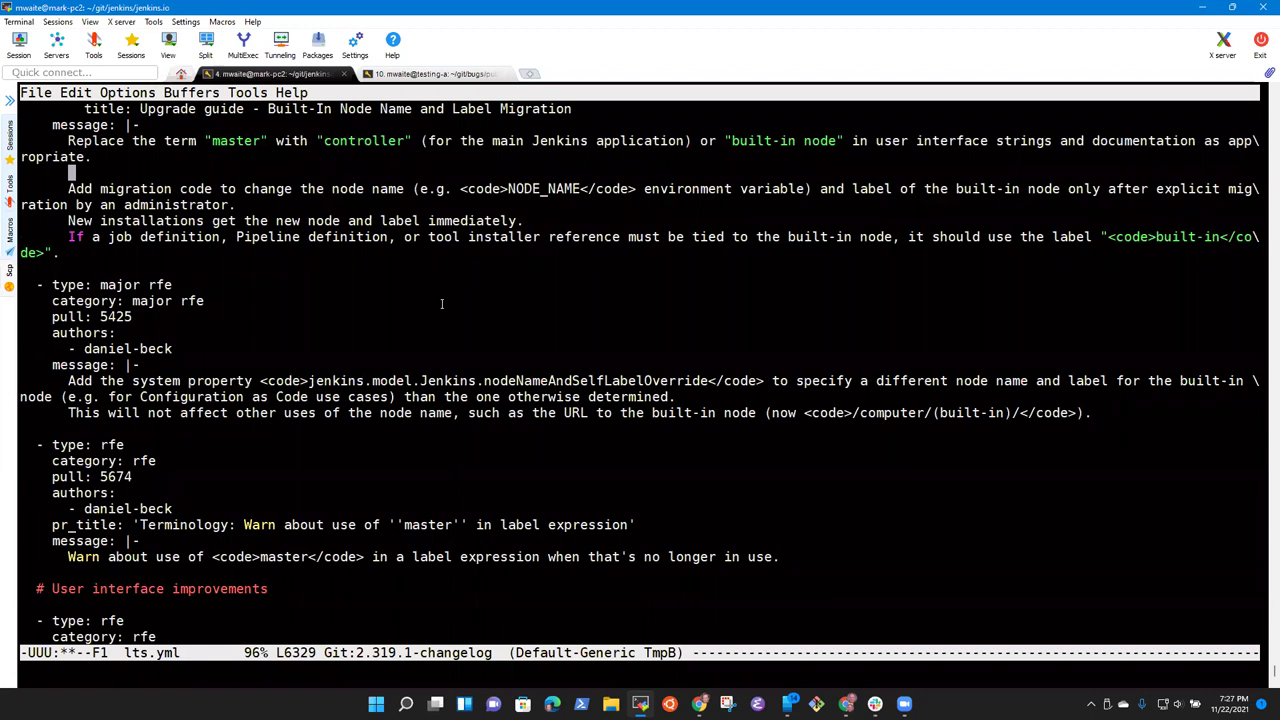
{"action": "key", "text": "ctrl+a"}
{"action": "key", "text": "ctrl+k"}
{"action": "key", "text": "ctrl+k"}
{"action": "key", "text": "ctrl+k"}
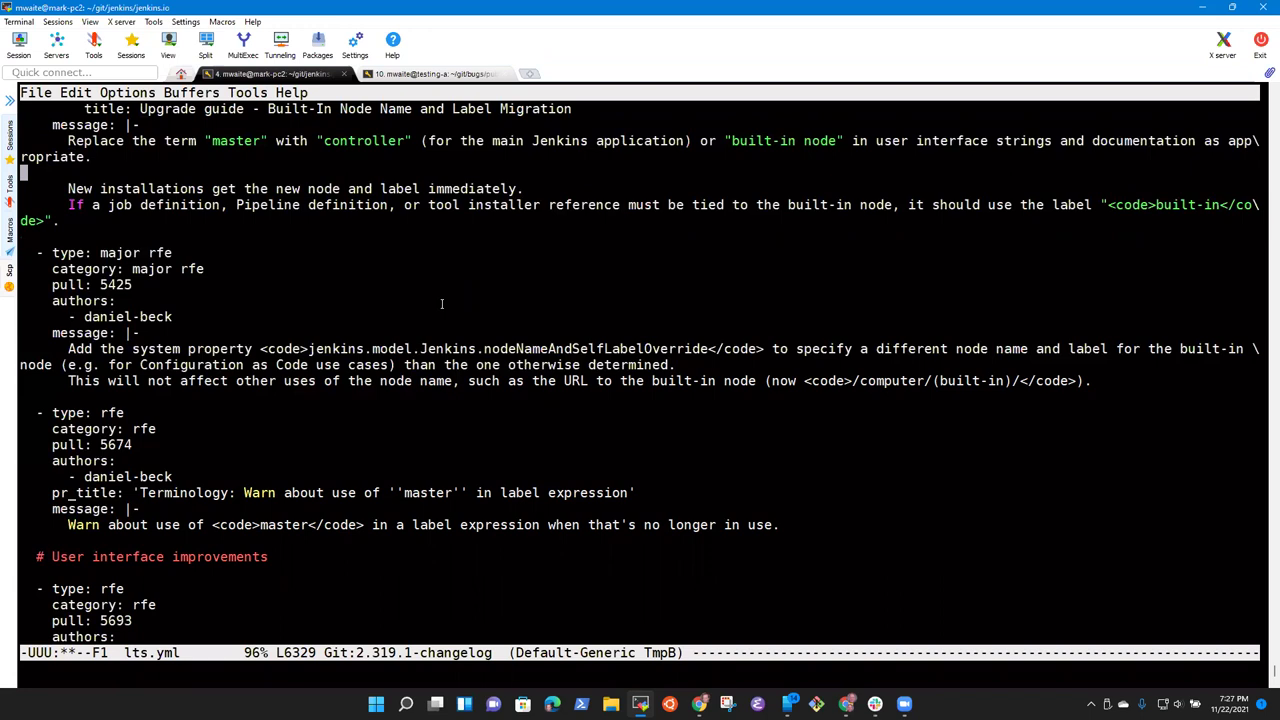
{"action": "key", "text": "ctrl+y"}
{"action": "key", "text": "ctrl+x"}
{"action": "key", "text": "ctrl+s"}
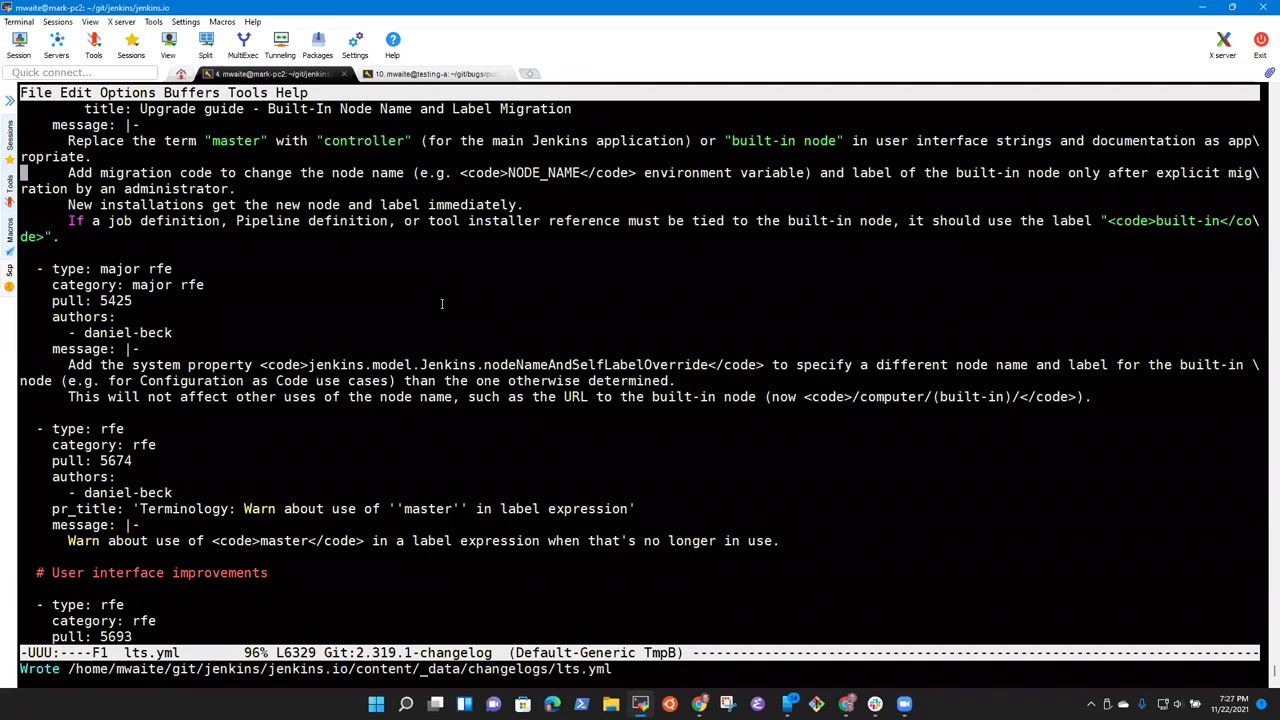
Step: Return to the end of the first sentence
{"action": "key", "text": "ctrl+p"}
{"action": "key", "text": "ctrl+p"}
{"action": "key", "text": "ctrl+p"}
{"action": "key", "text": "ctrl+n"}
{"action": "key", "text": "ctrl+e"}
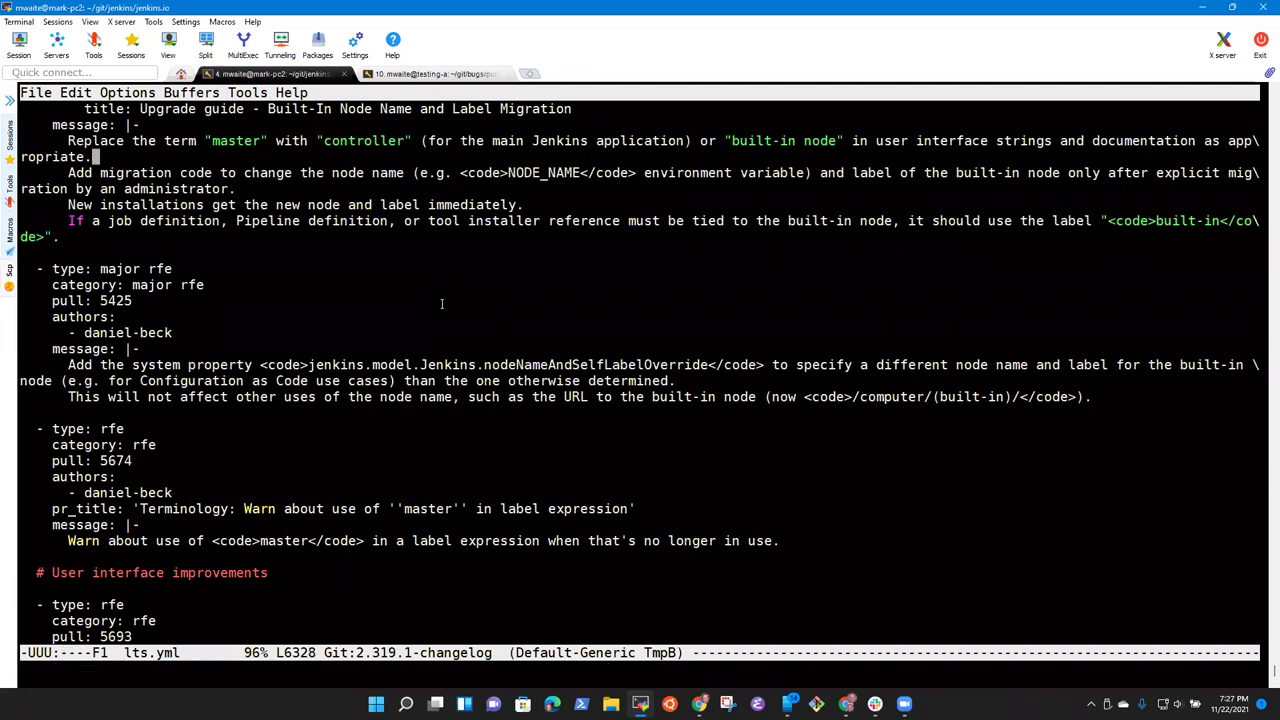
{"action": "key", "text": "ctrl+p"}
{"action": "key", "text": "ctrl+p"}
{"action": "key", "text": "ctrl+p"}
Step: Remove the parentheses around 'for the main Jenkins application'
{"action": "key", "text": "ctrl+n"}
{"action": "key", "text": "ctrl+n"}
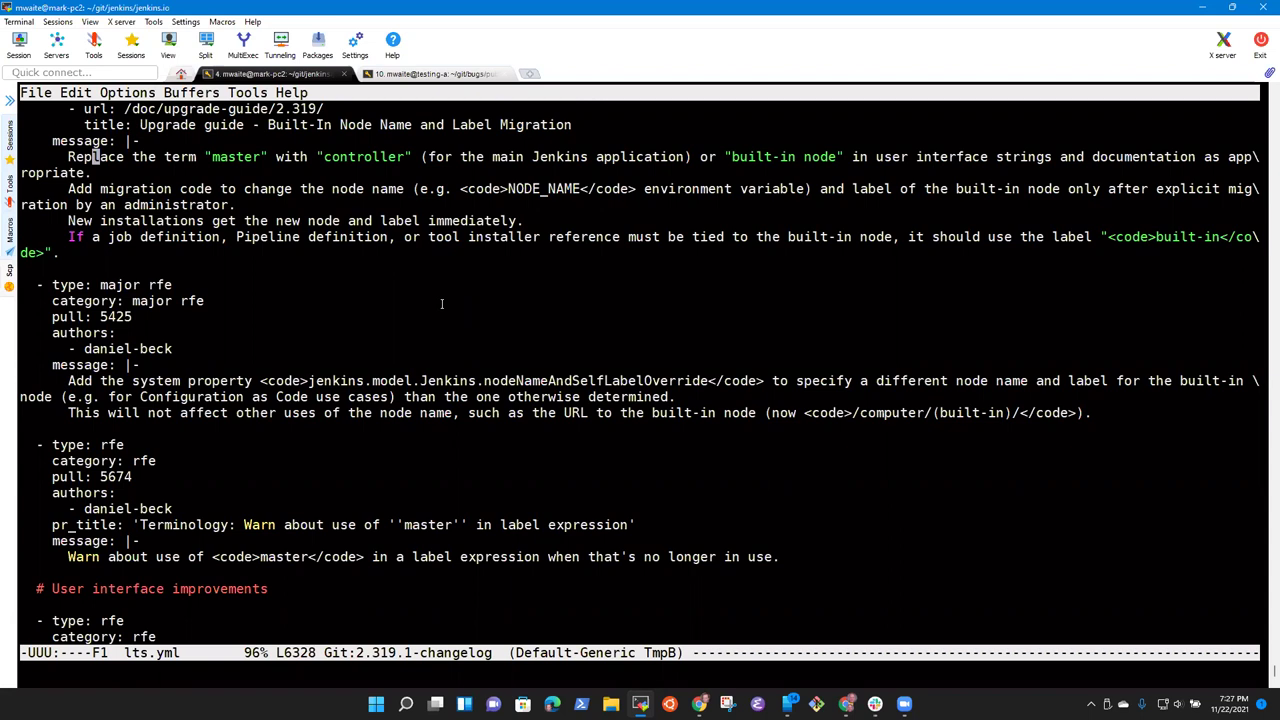
{"action": "key", "text": "alt+f"}
{"action": "key", "text": "alt+f"}
{"action": "key", "text": "alt+f"}
{"action": "key", "text": "alt+f"}
{"action": "key", "text": "alt+f"}
{"action": "key", "text": "alt+f"}
{"action": "key", "text": "alt+b"}
{"action": "key", "text": "ctrl+b"}
{"action": "key", "text": "BackSpace"}
{"action": "key", "text": "alt+f"}
{"action": "key", "text": "alt+f"}
{"action": "key", "text": "alt+f"}
{"action": "key", "text": "alt+f"}
{"action": "key", "text": "alt+f"}
{"action": "key", "text": "alt+b"}
{"action": "key", "text": "alt+b"}
{"action": "key", "text": "alt+b"}
{"action": "key", "text": "alt+b"}
{"action": "key", "text": "alt+b"}
{"action": "key", "text": "ctrl+b"}
{"action": "key", "text": "ctrl+d"}
{"action": "key", "text": "alt+f"}
{"action": "key", "text": "alt+f"}
{"action": "key", "text": "alt+f"}
{"action": "key", "text": "alt+f"}
{"action": "key", "text": "alt+f"}
{"action": "key", "text": "ctrl+d"}
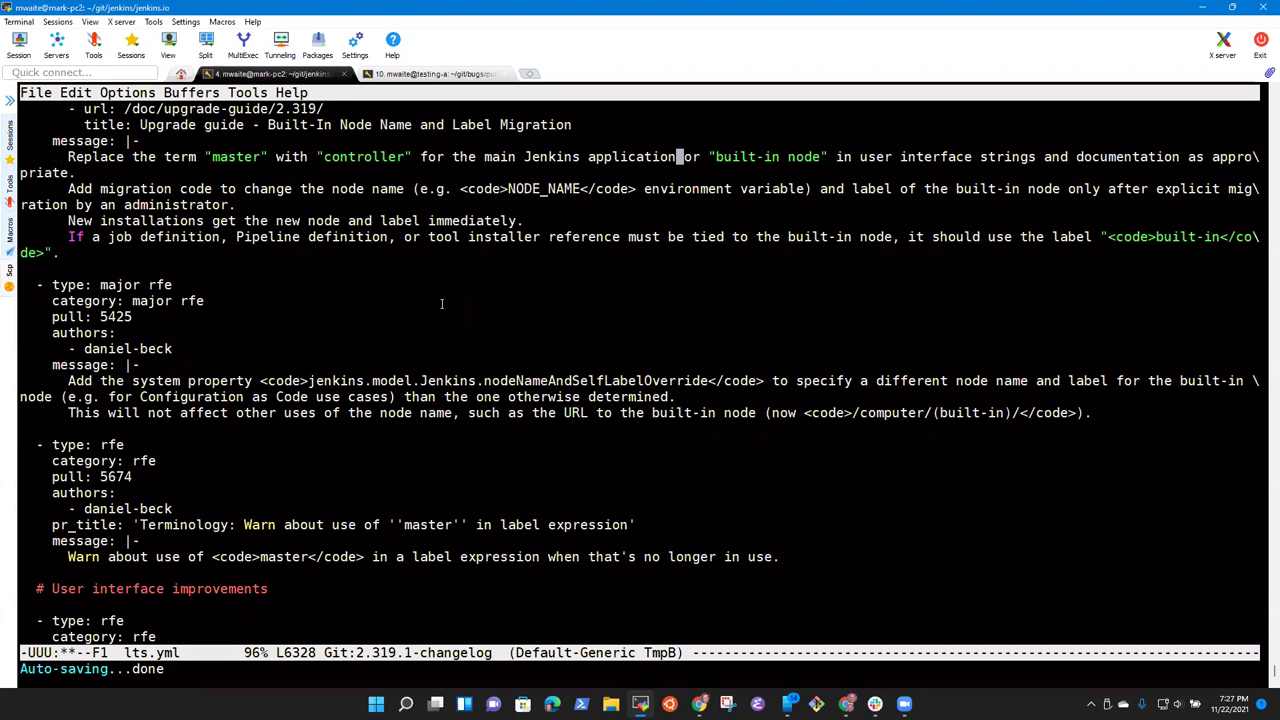
Step: Move 'for the main Jenkins application' to right after "master" and save lts.yml
{"action": "key", "text": "alt+b"}
{"action": "key", "text": "alt+b"}
{"action": "key", "text": "alt+b"}
{"action": "key", "text": "alt+b"}
{"action": "key", "text": "alt+b"}
{"action": "key", "text": "ctrl+space"}
{"action": "key", "text": "alt+f"}
{"action": "key", "text": "alt+f"}
{"action": "key", "text": "alt+f"}
{"action": "key", "text": "alt+f"}
{"action": "key", "text": "alt+f"}
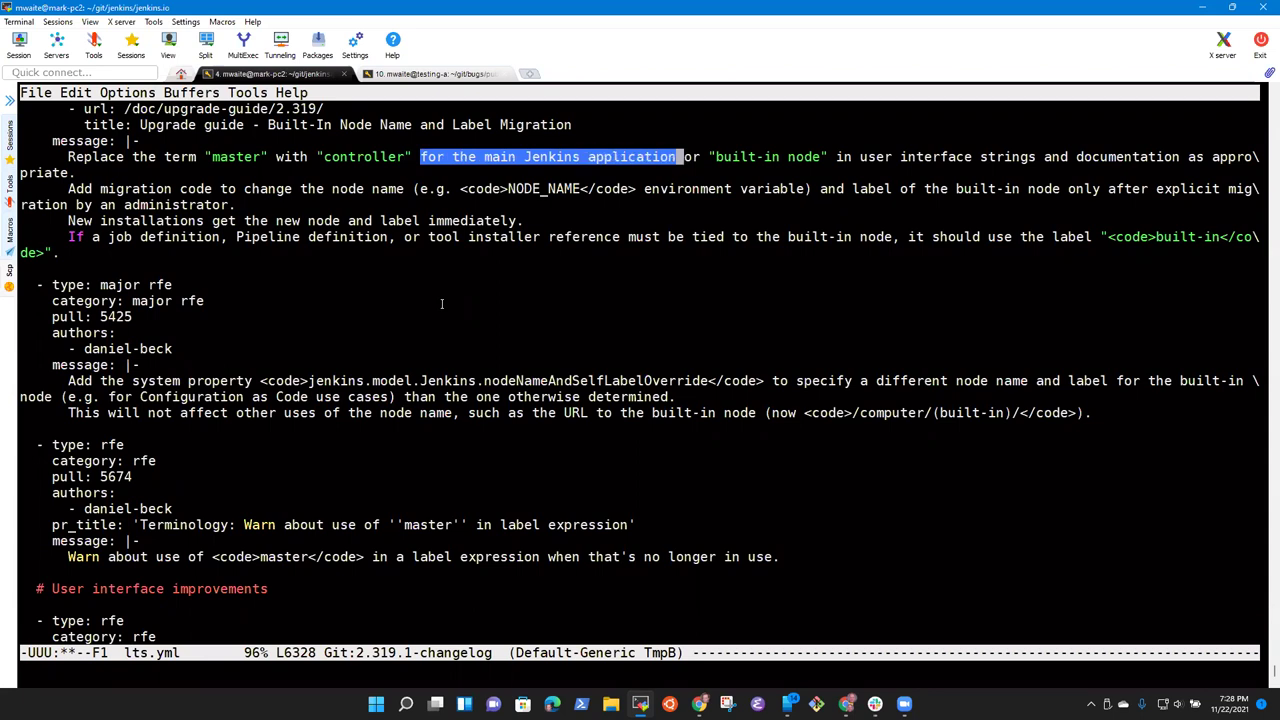
{"action": "key", "text": "ctrl+w"}
{"action": "key", "text": "alt+b"}
{"action": "key", "text": "alt+b"}
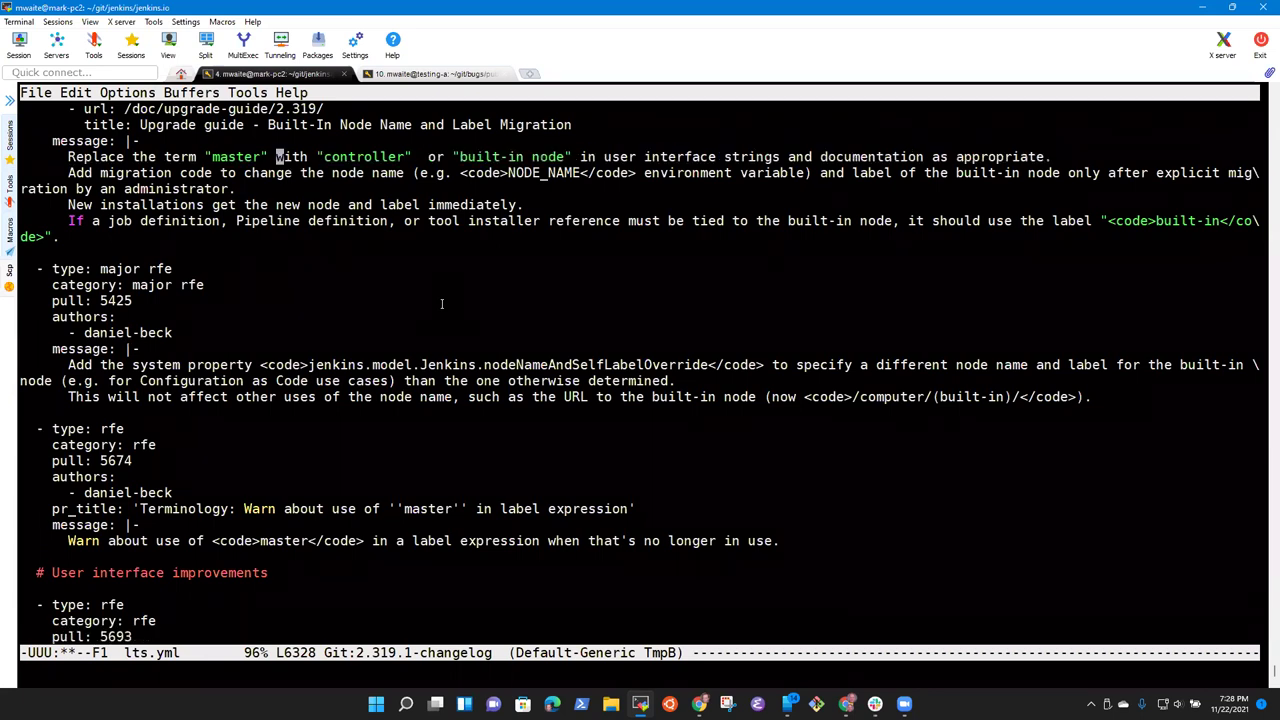
{"action": "key", "text": "ctrl+y"}
{"action": "key", "text": "ctrl+a"}
{"action": "key", "text": "ctrl+x"}
{"action": "key", "text": "ctrl+s"}
{"action": "key", "text": "alt+f"}
{"action": "key", "text": "alt+f"}
{"action": "key", "text": "alt+f"}
{"action": "key", "text": "alt+f"}
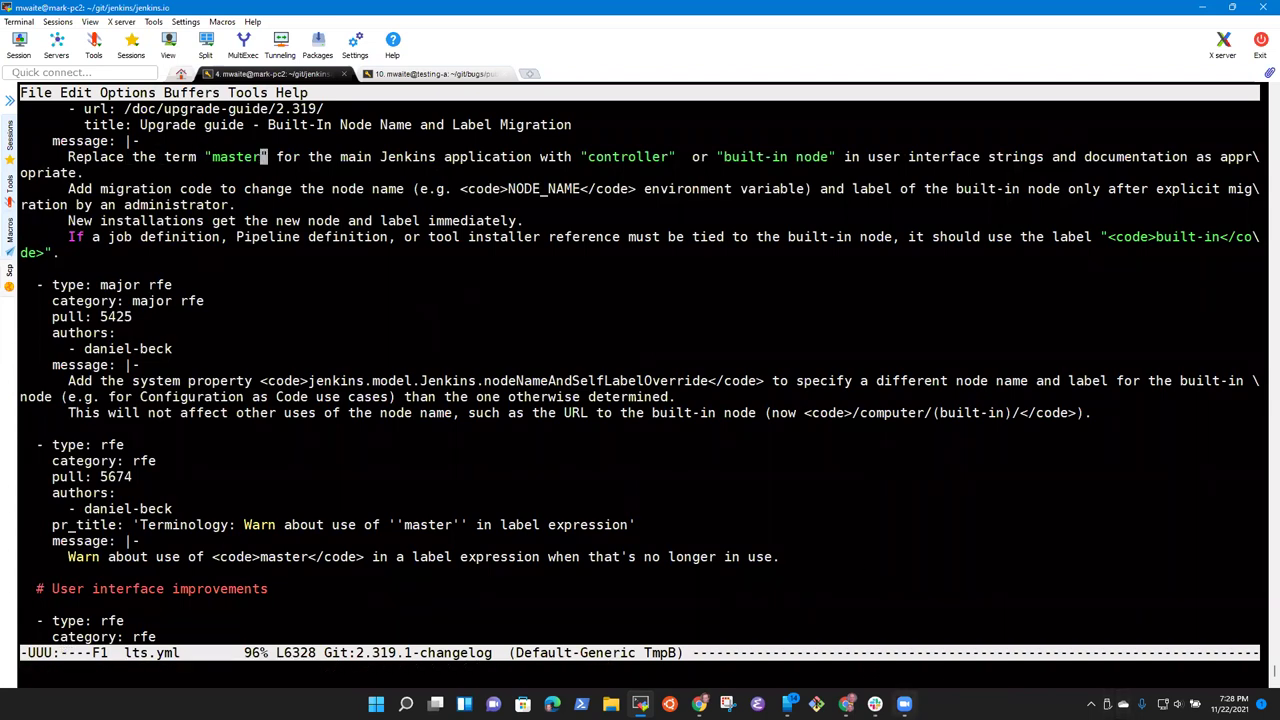
Step: Put the mail window away and open the test Jenkins dashboard in the browser
{"action": "mouse_move", "coordinate": [846, 704]}
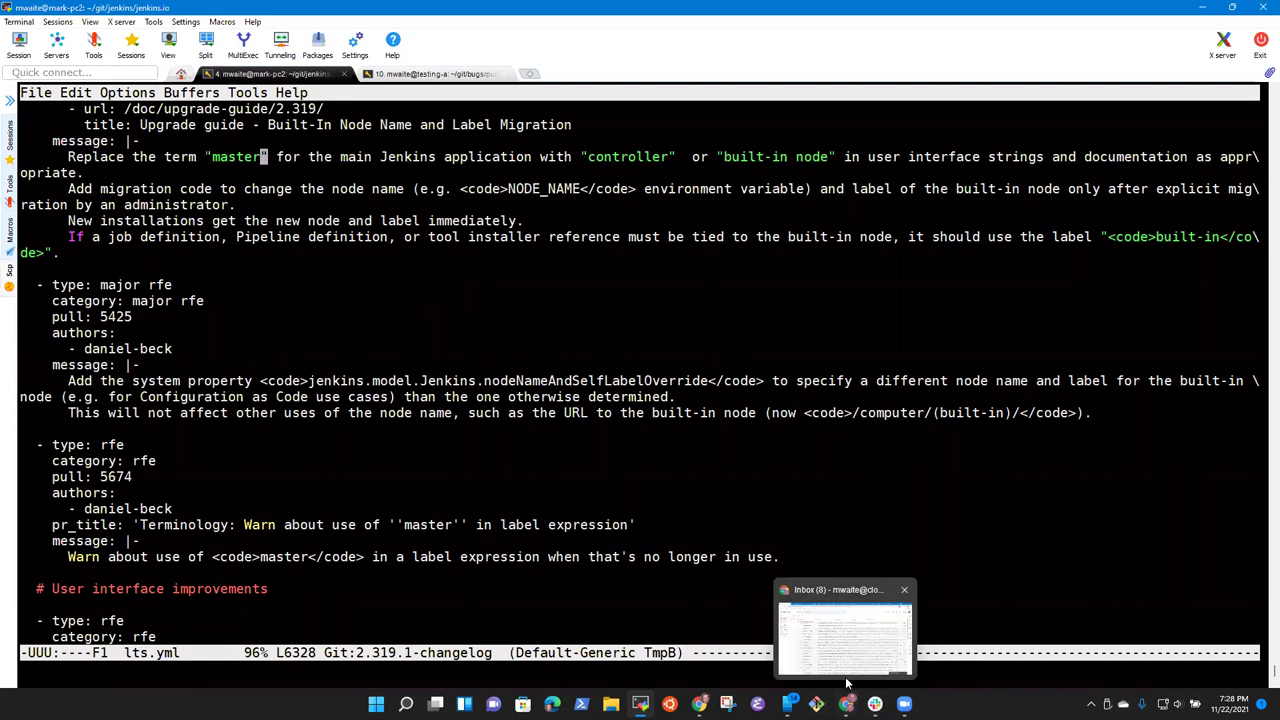
{"action": "left_click", "coordinate": [845, 630]}
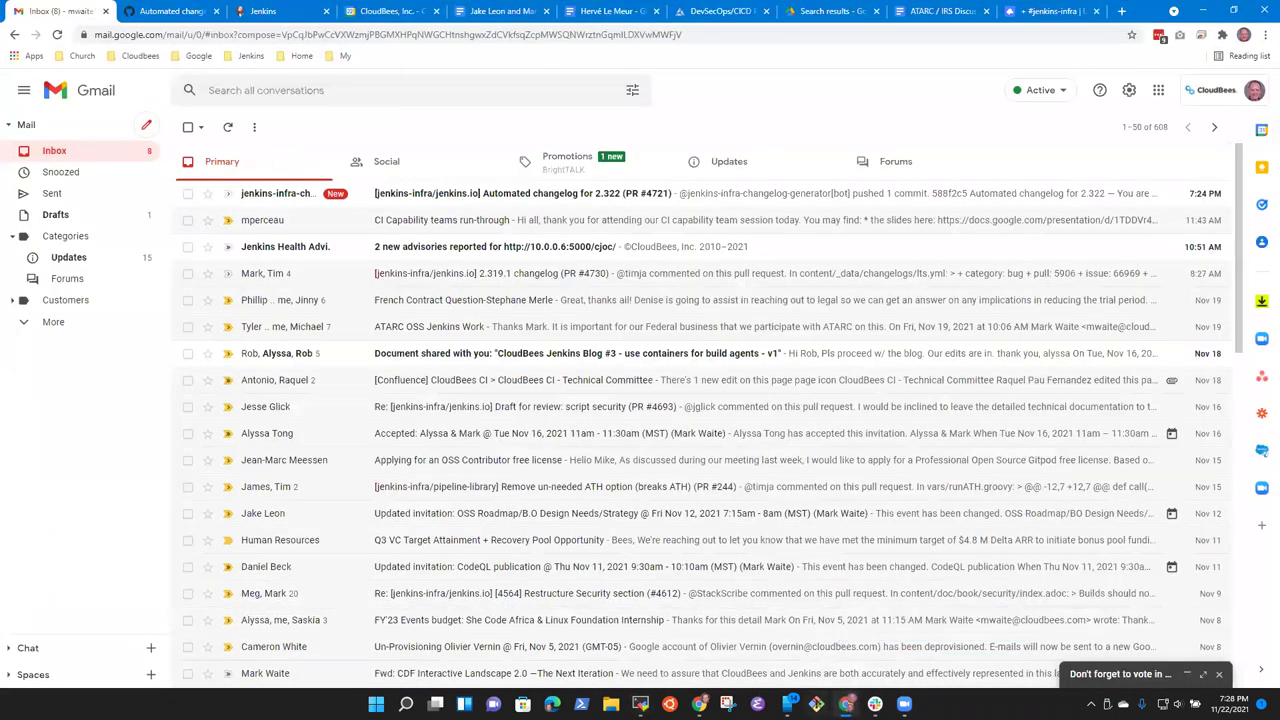
{"action": "left_click", "coordinate": [846, 704]}
{"action": "mouse_move", "coordinate": [699, 704]}
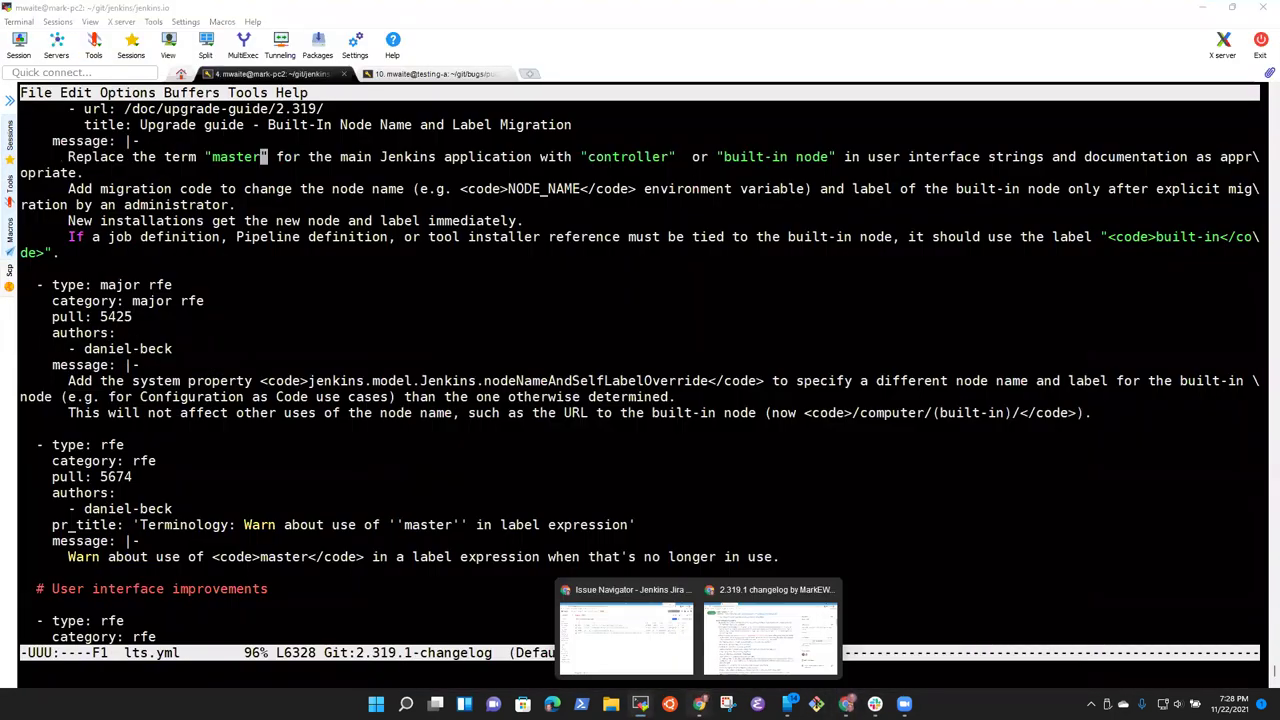
{"action": "left_click", "coordinate": [788, 645]}
{"action": "left_click", "coordinate": [702, 11]}
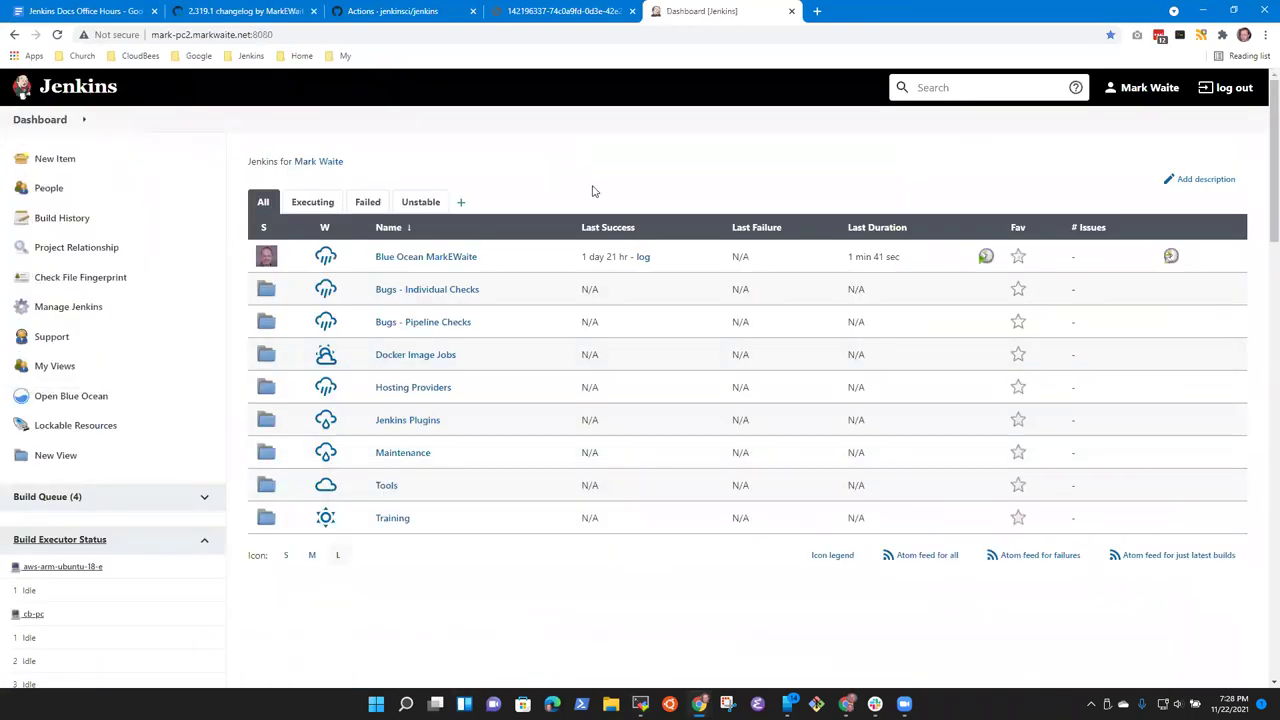
Step: Collapse the build executor status list and zoom the page in two steps
{"action": "scroll", "coordinate": [957, 454], "scroll_direction": "down", "scroll_amount": 15}
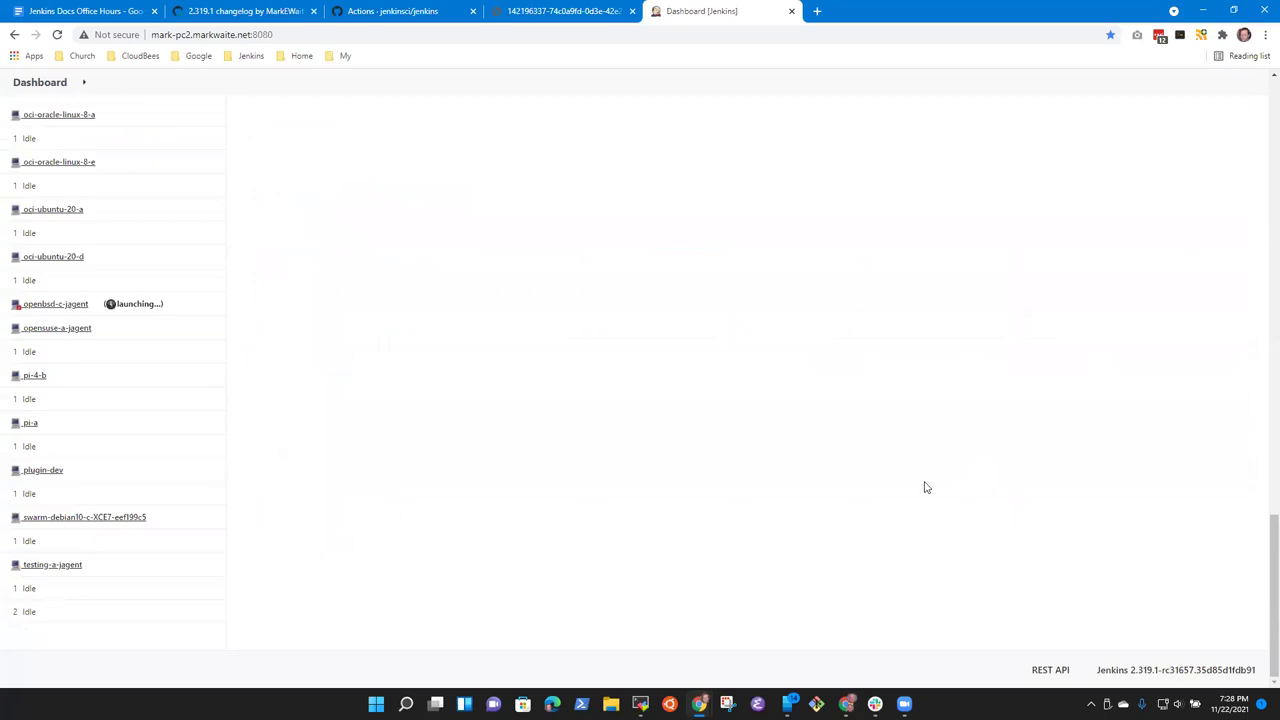
{"action": "scroll", "coordinate": [114, 186], "scroll_direction": "up", "scroll_amount": 15}
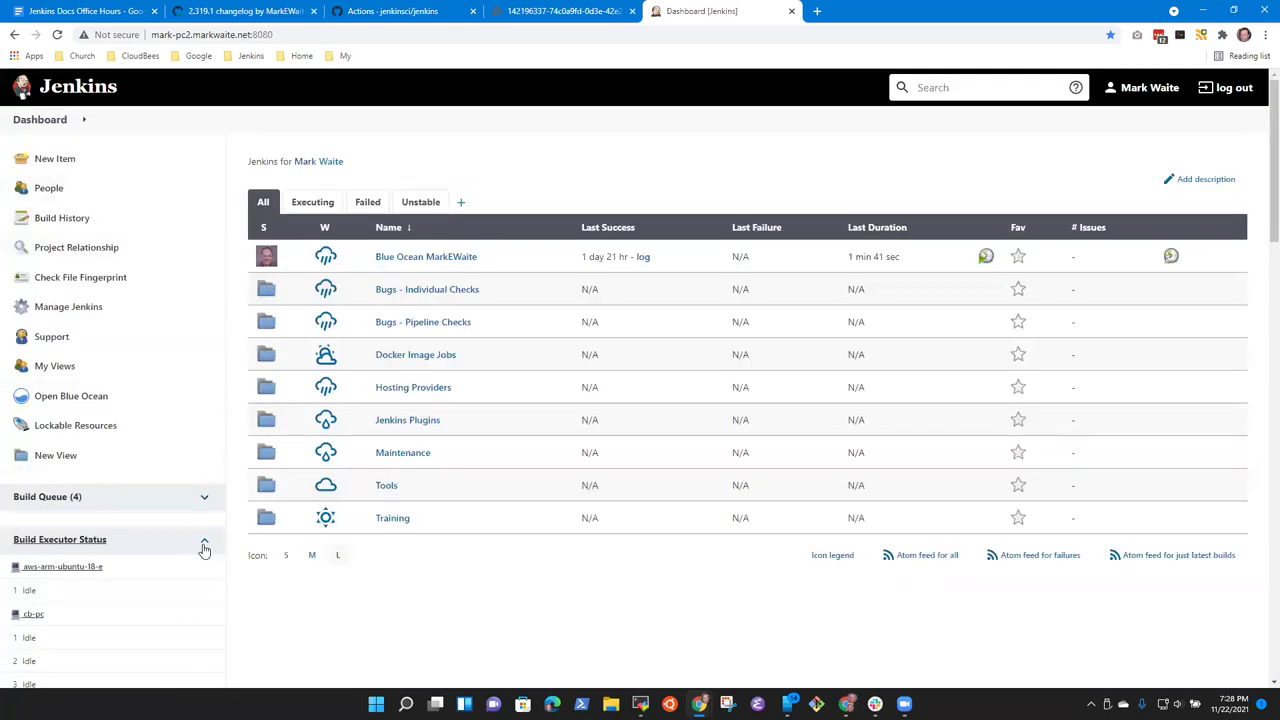
{"action": "left_click", "coordinate": [204, 547]}
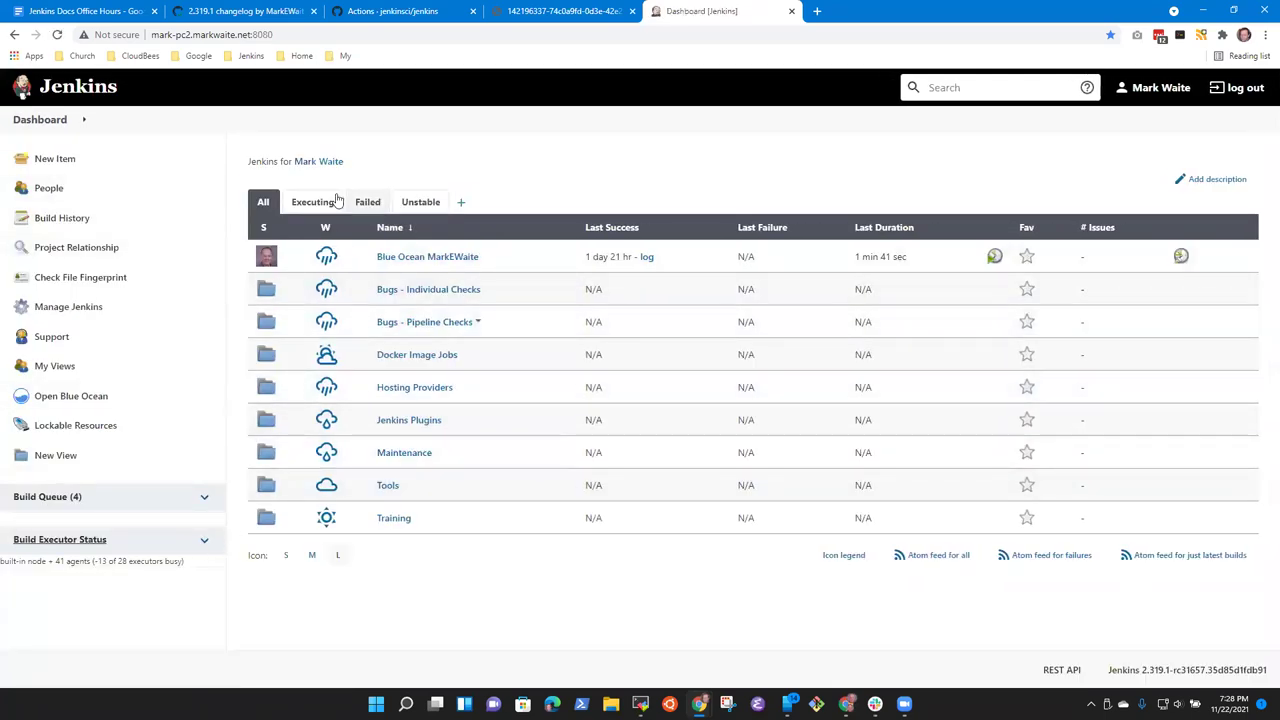
{"action": "key", "text": "ctrl+plus"}
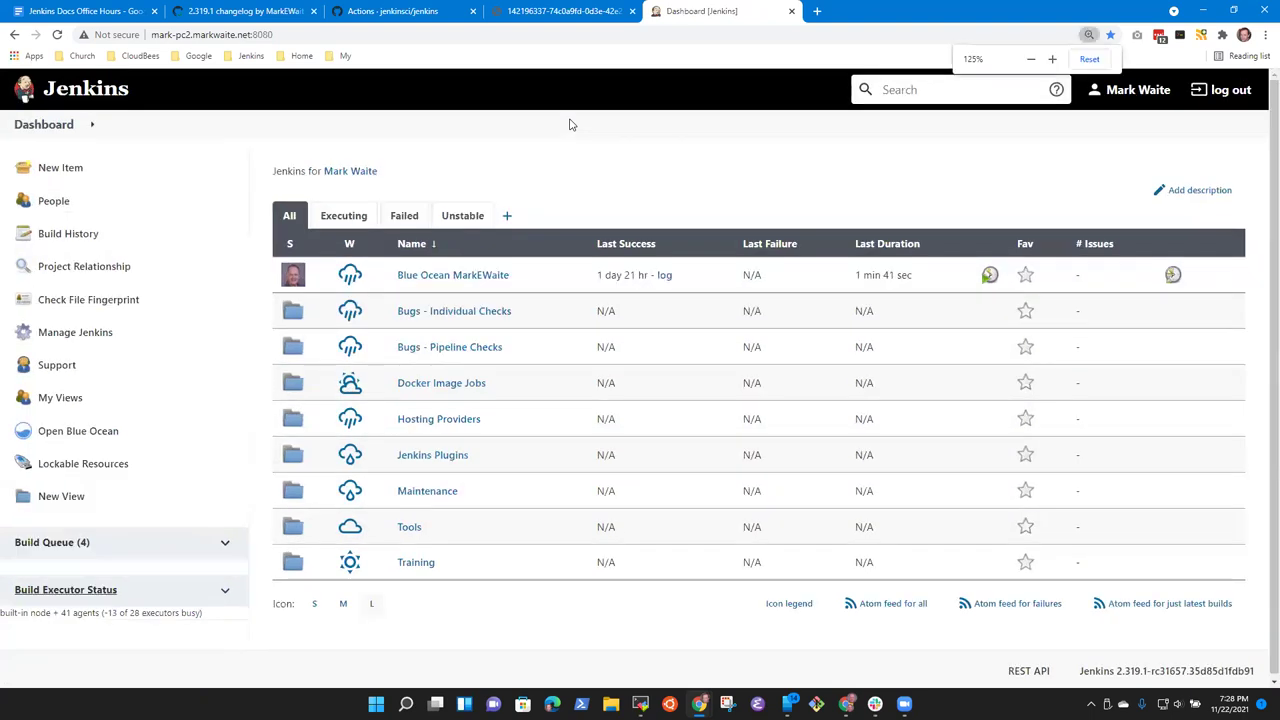
{"action": "key", "text": "ctrl+plus"}
{"action": "scroll", "coordinate": [500, 180], "scroll_direction": "down", "scroll_amount": 1}
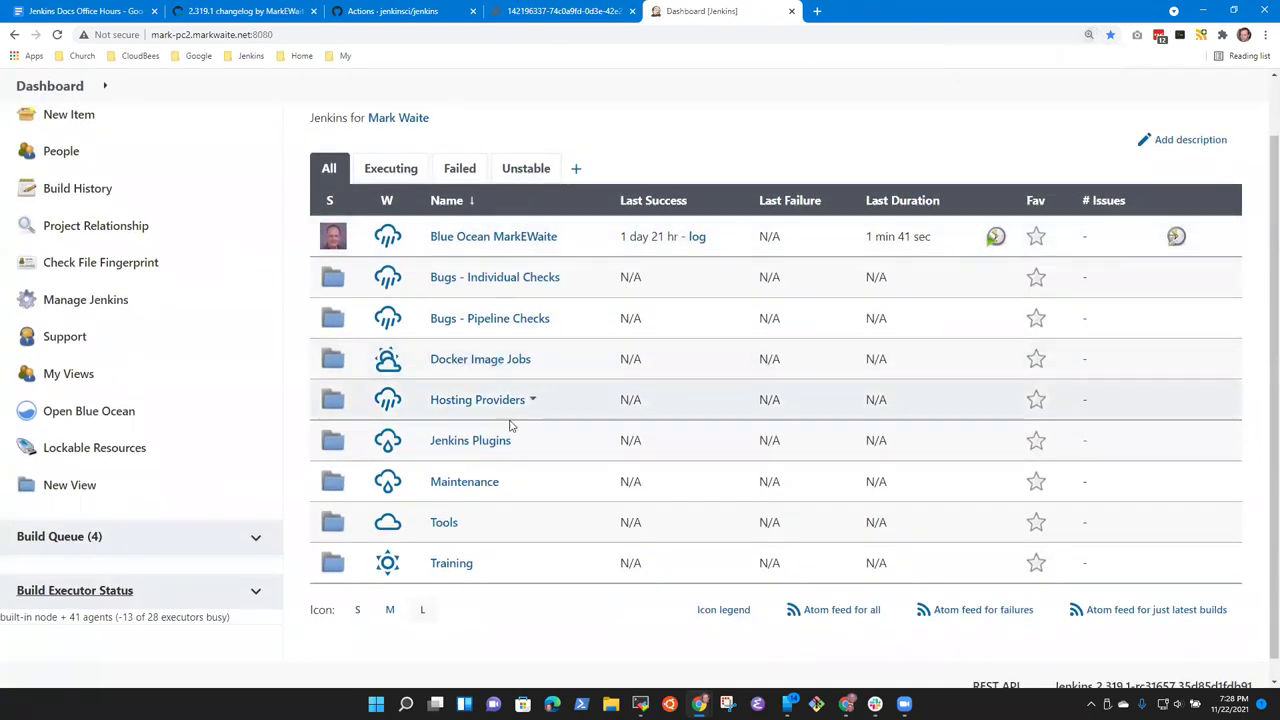
{"action": "scroll", "coordinate": [408, 331], "scroll_direction": "up", "scroll_amount": 1}
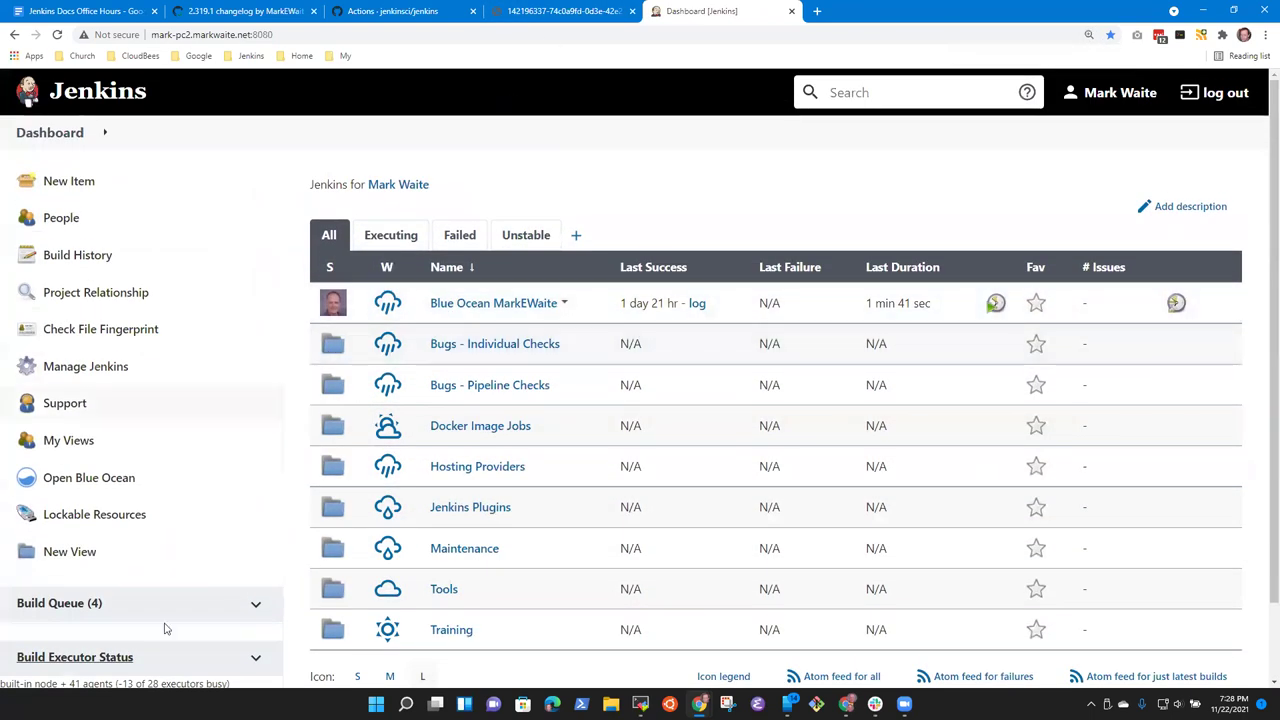
Step: Open the Nodes list and select the Built-In Node name
{"action": "left_click", "coordinate": [103, 662]}
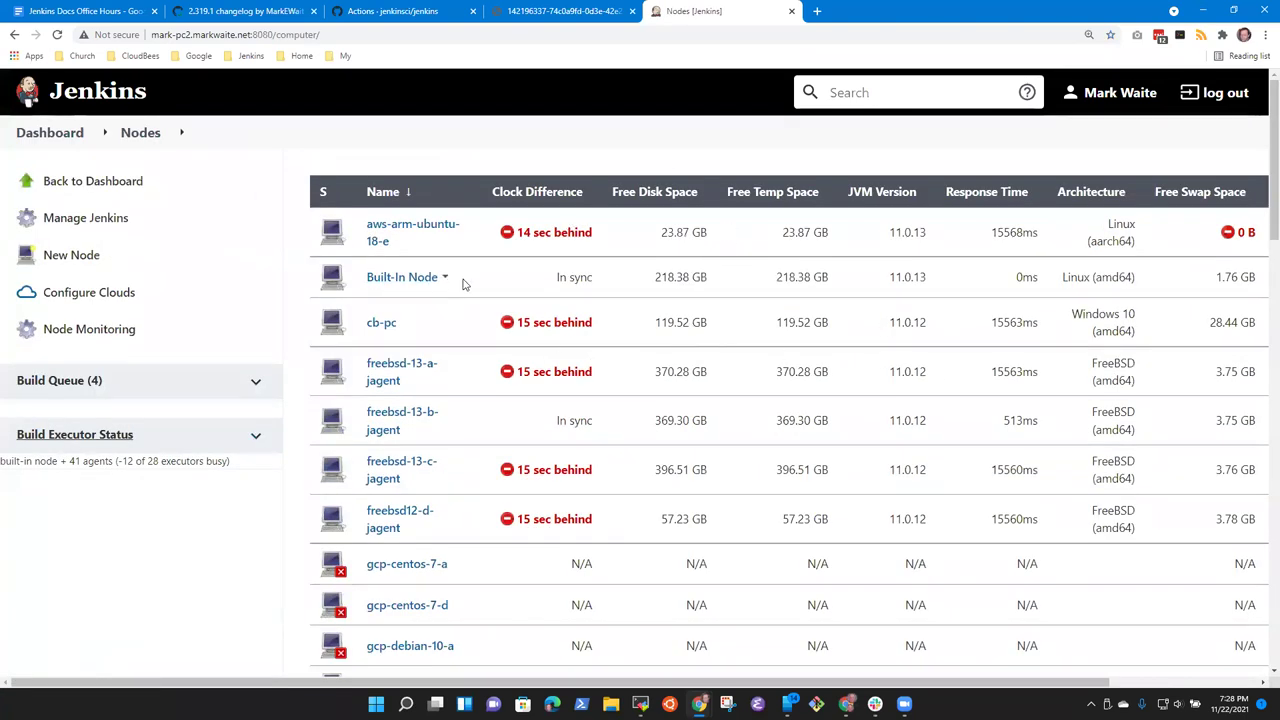
{"action": "left_click_drag", "start_coordinate": [463, 285], "coordinate": [338, 287]}
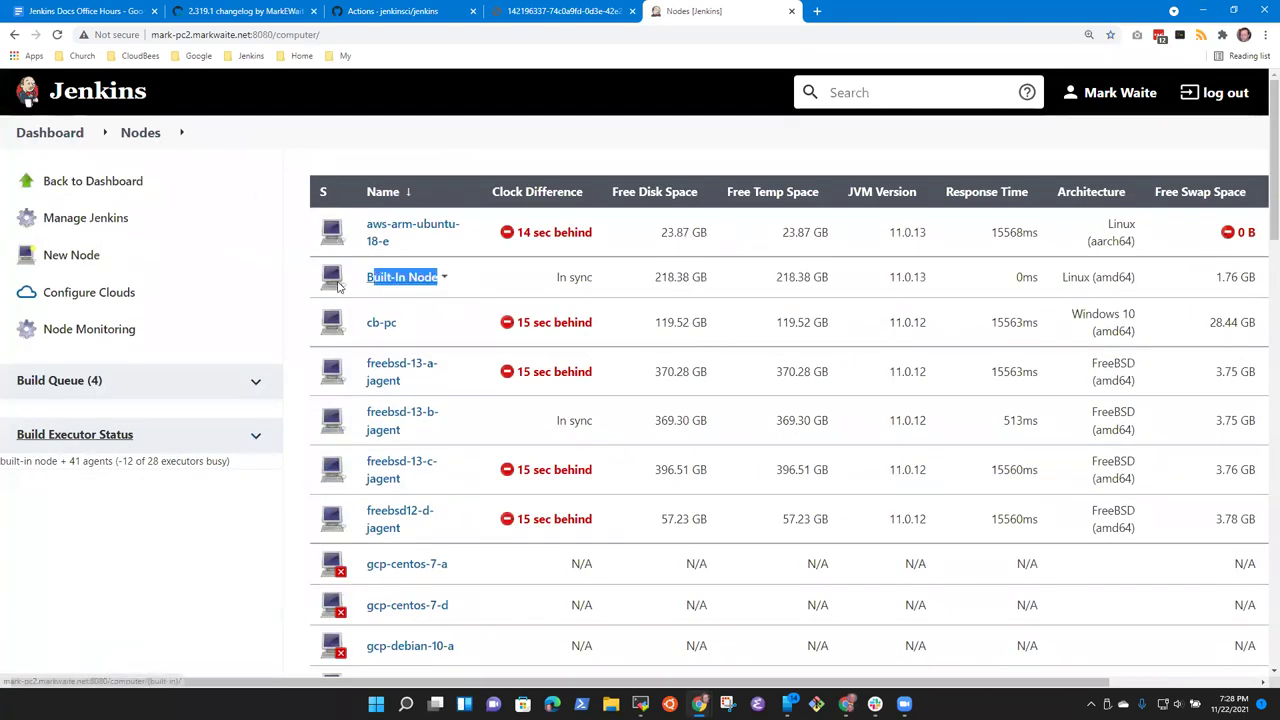
{"action": "left_click", "coordinate": [514, 280]}
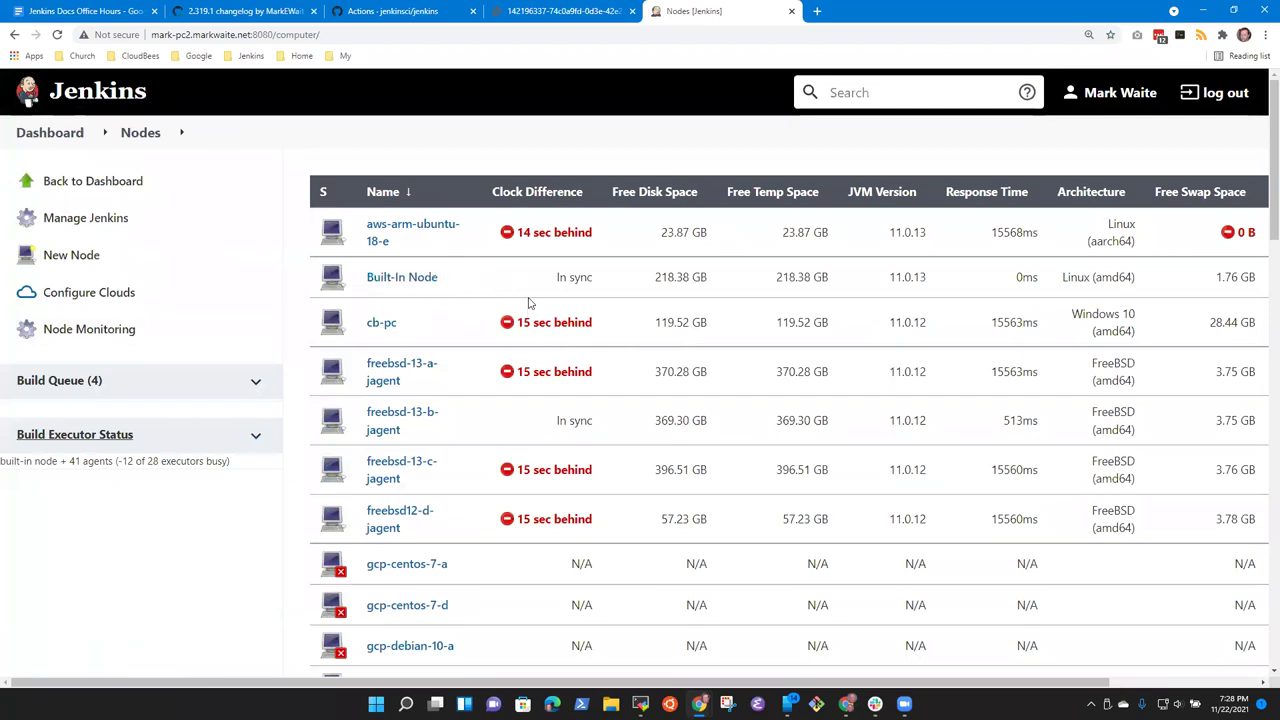
Step: Open the ci.jenkins.io bom bookmark in a new tab beside the Nodes tab
{"action": "right_click", "coordinate": [720, 10]}
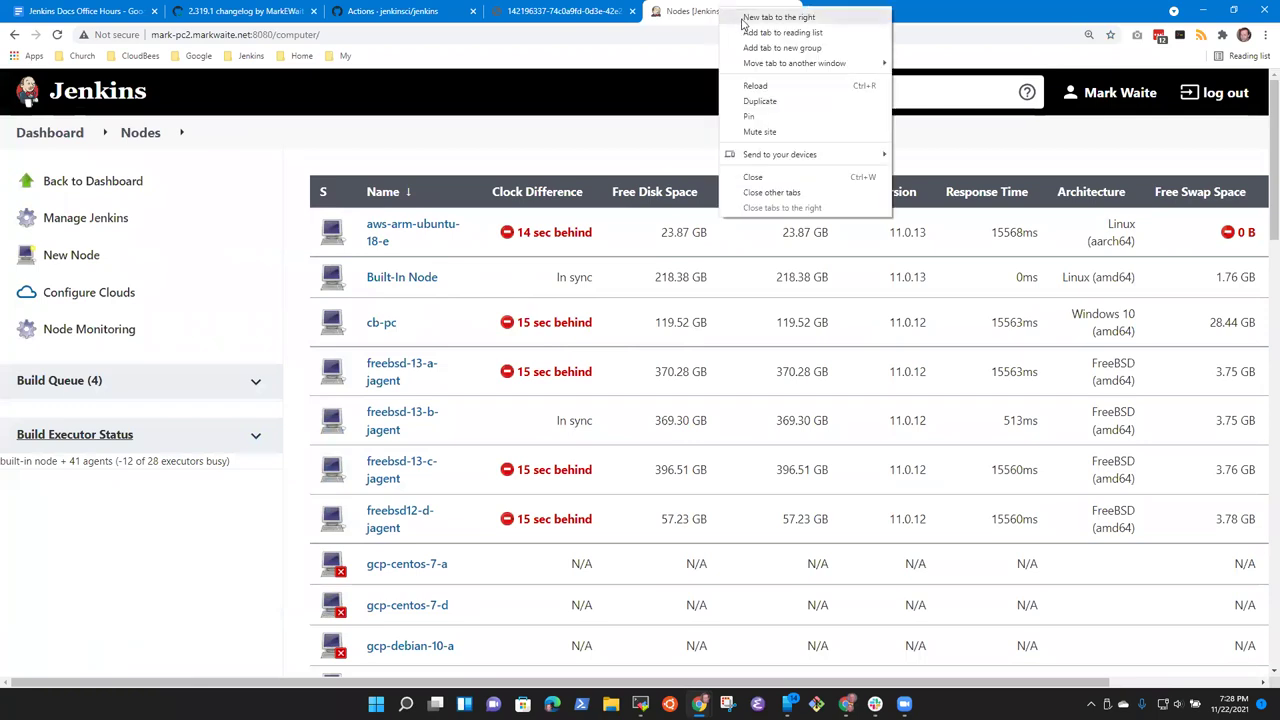
{"action": "left_click", "coordinate": [785, 18]}
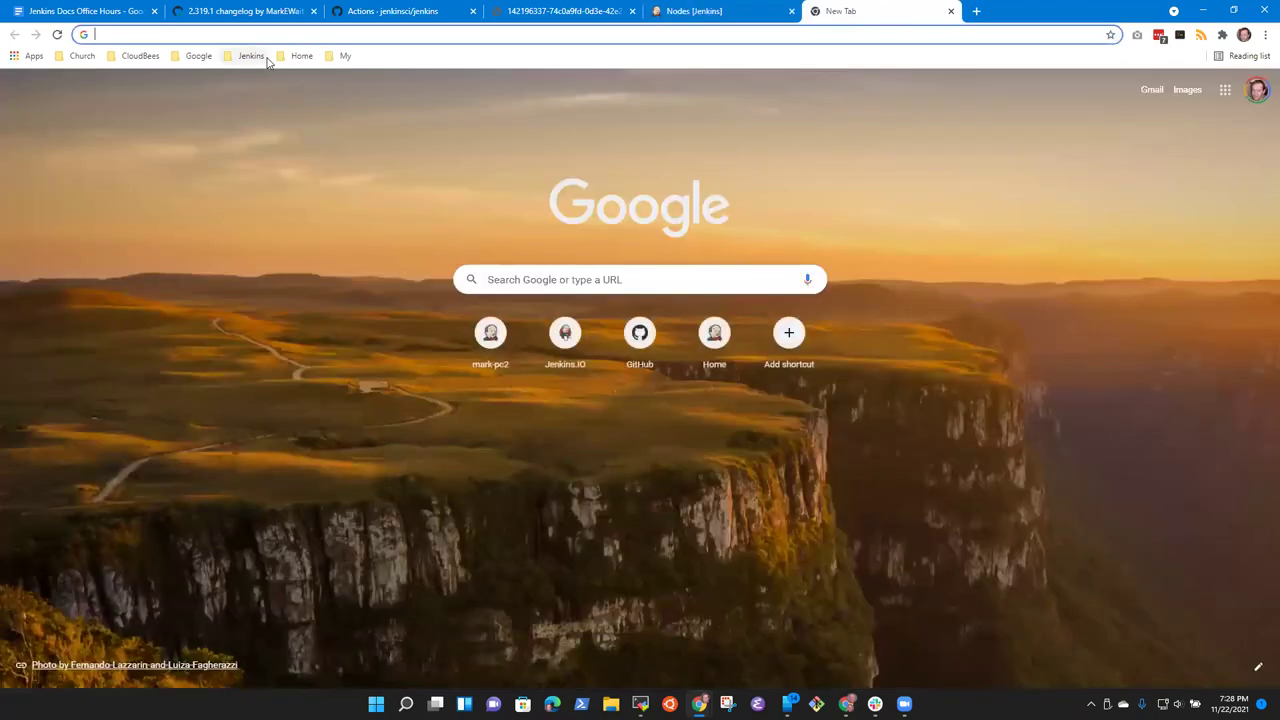
{"action": "left_click", "coordinate": [258, 56]}
{"action": "mouse_move", "coordinate": [291, 168]}
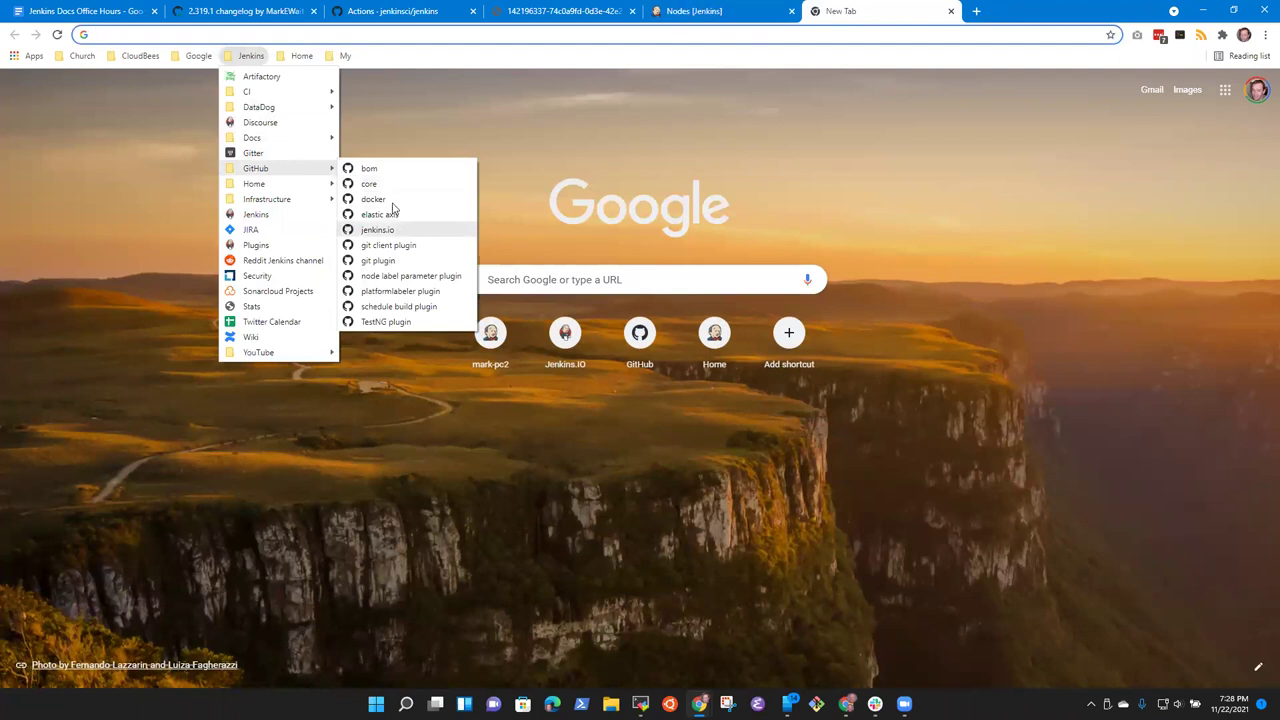
{"action": "mouse_move", "coordinate": [330, 91]}
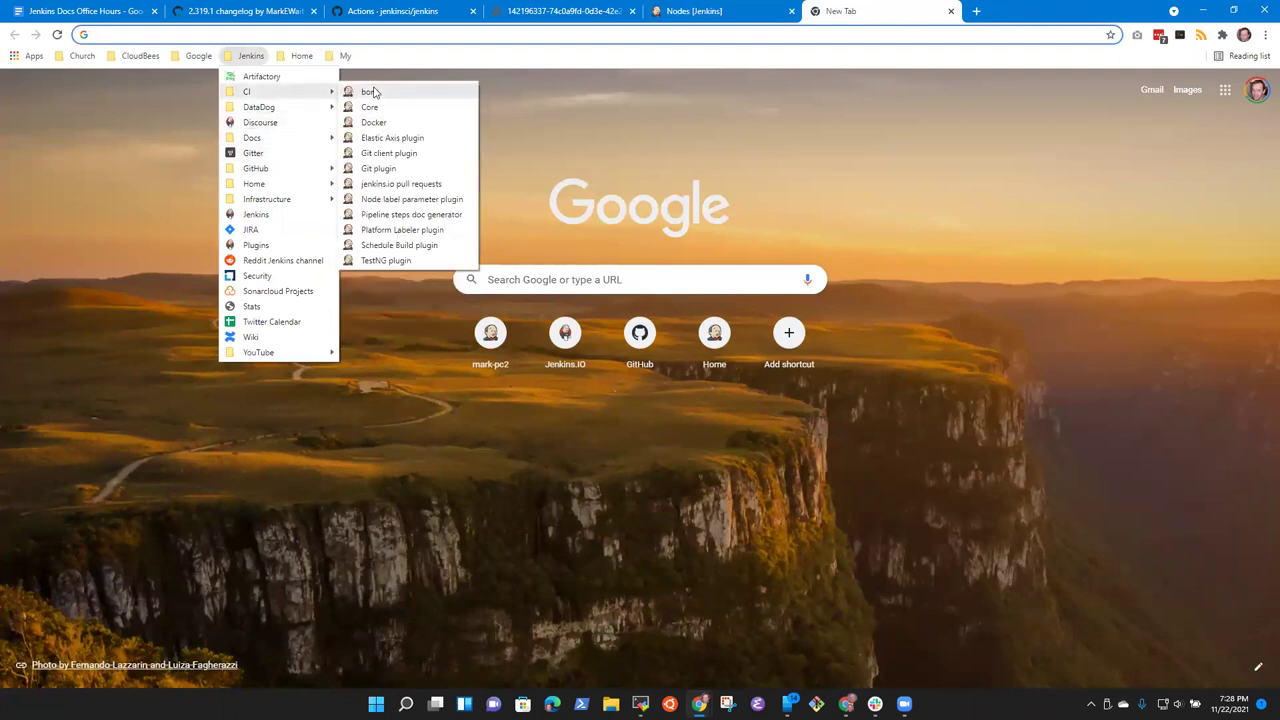
{"action": "left_click", "coordinate": [370, 92]}
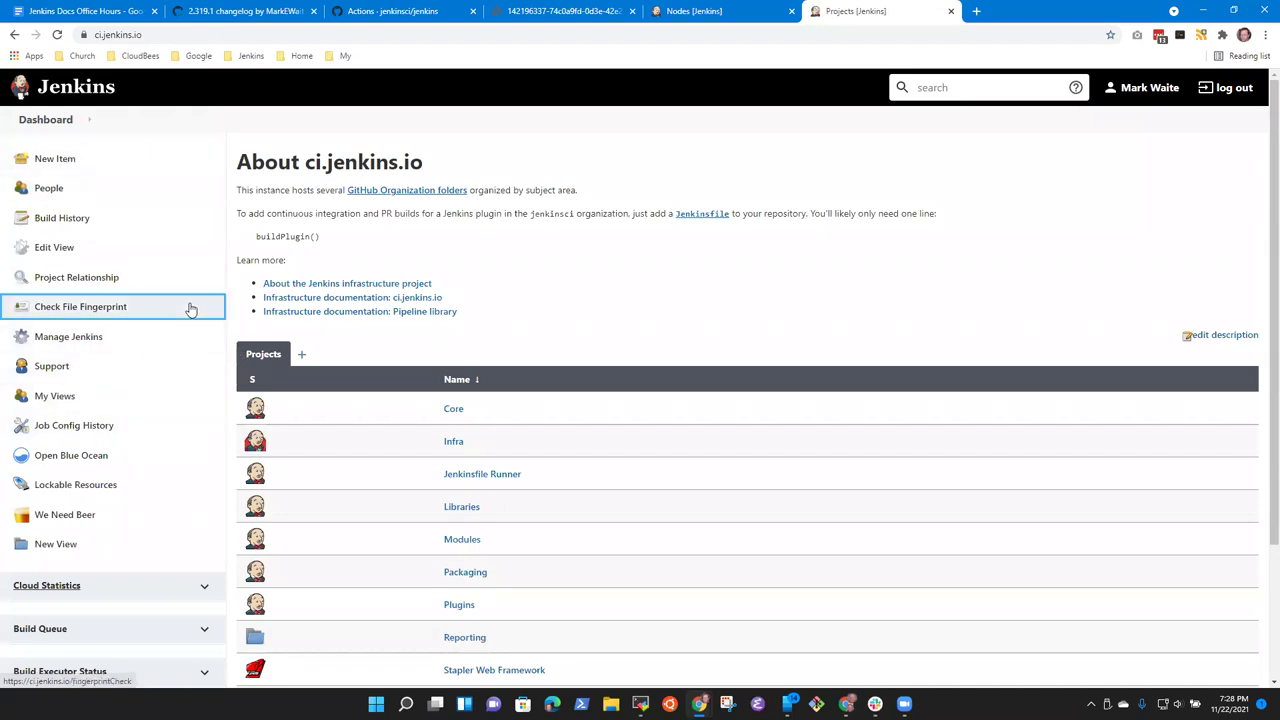
{"action": "left_click", "coordinate": [189, 308]}
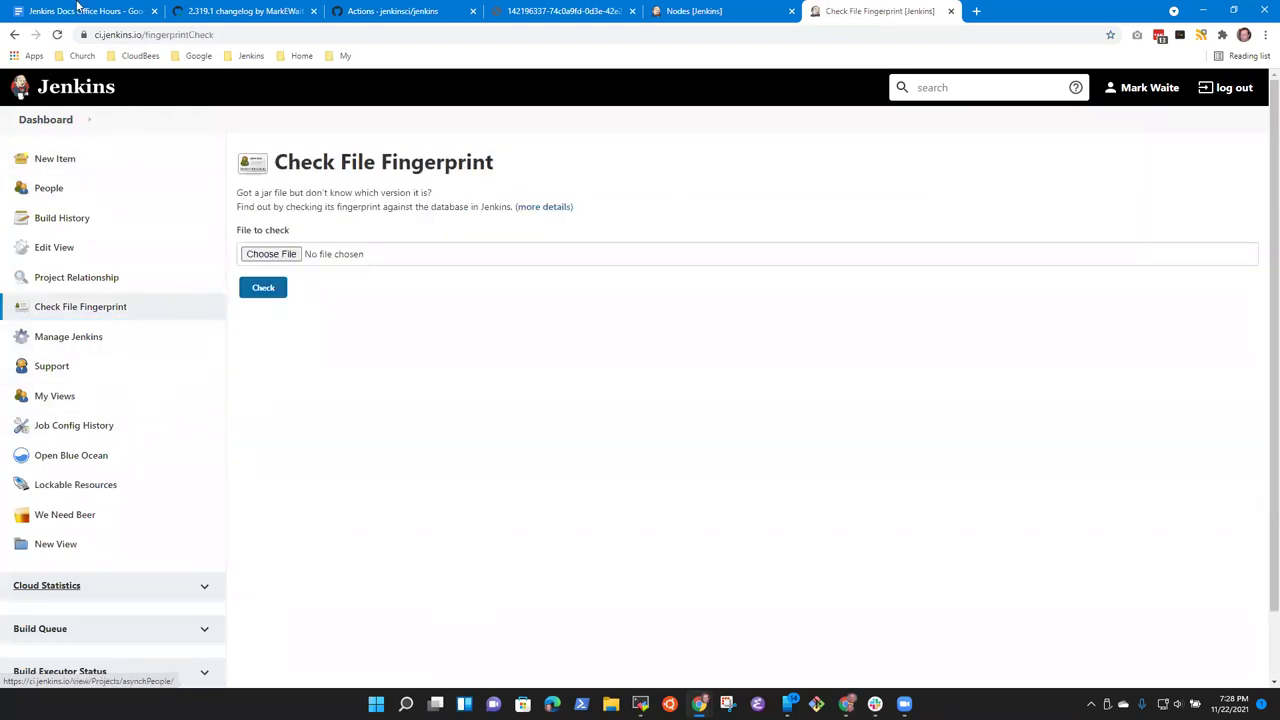
Step: Return to the ci.jenkins.io dashboard, zoom in, and open its Nodes list via Build Executor Status
{"action": "left_click", "coordinate": [56, 114]}
{"action": "key", "text": "ctrl+plus"}
{"action": "key", "text": "ctrl+plus"}
{"action": "key", "text": "ctrl+plus"}
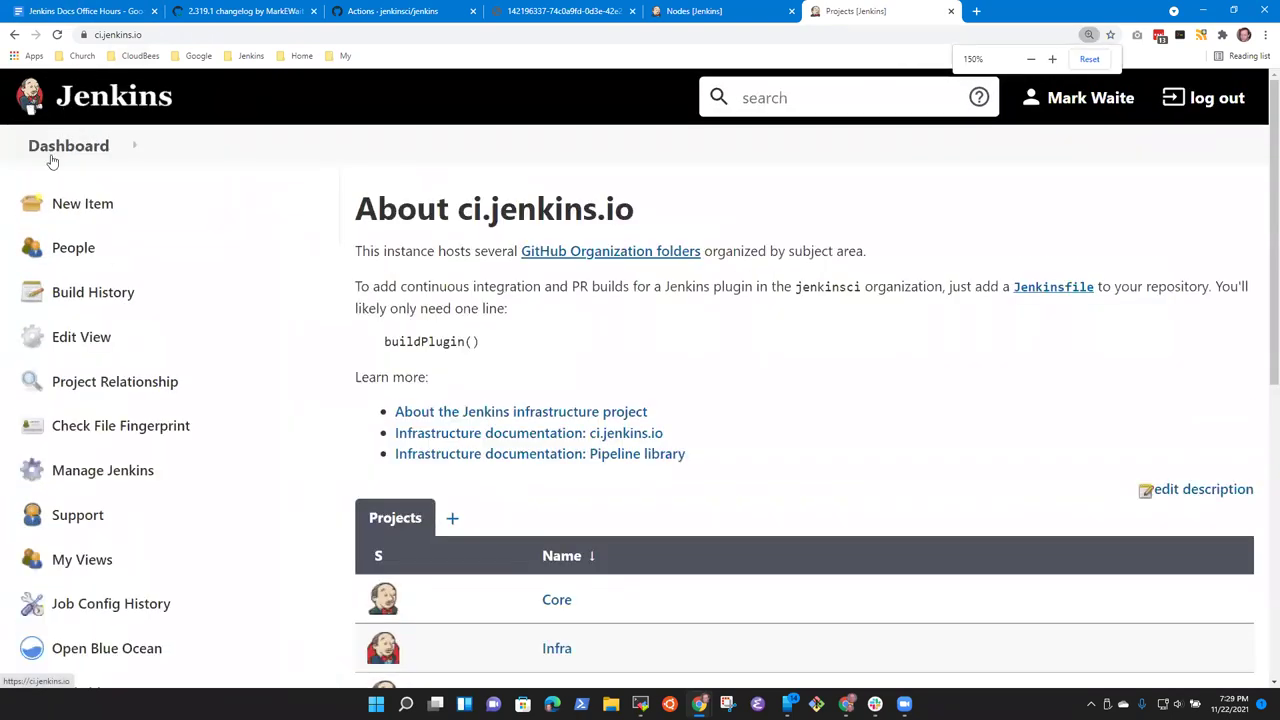
{"action": "scroll", "coordinate": [163, 571], "scroll_direction": "down", "scroll_amount": 3}
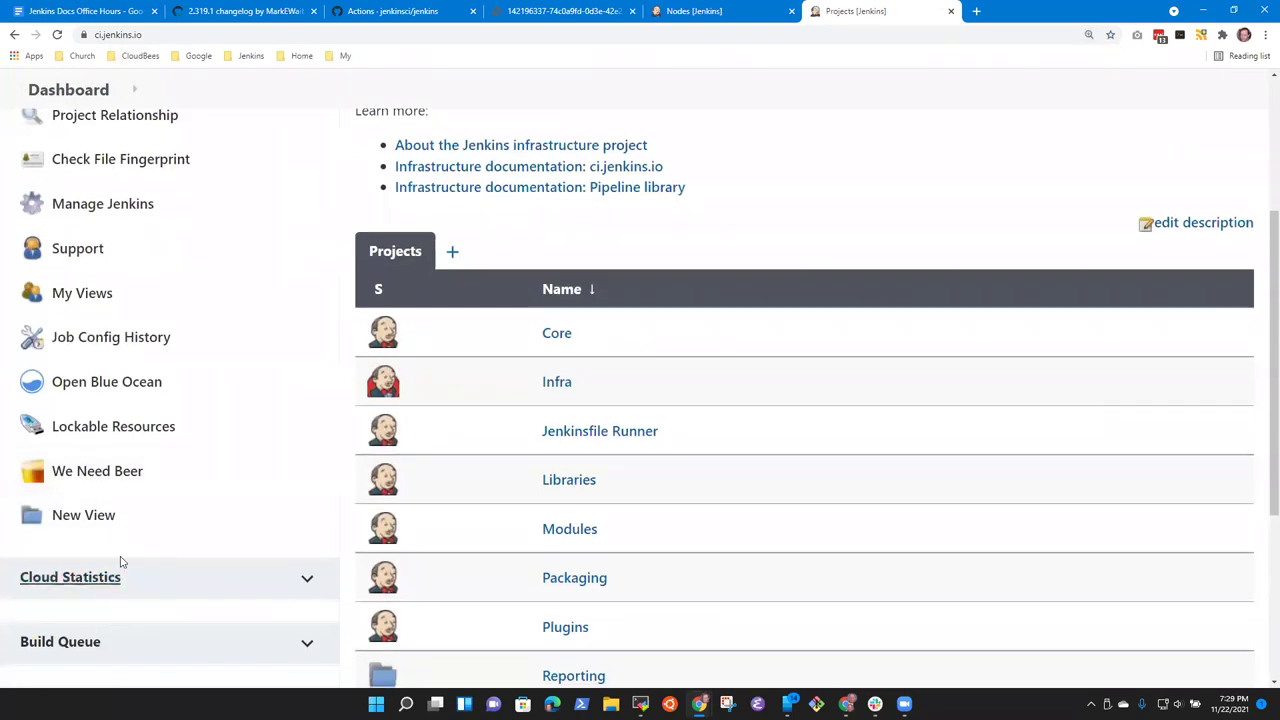
{"action": "scroll", "coordinate": [451, 397], "scroll_direction": "up", "scroll_amount": 3}
{"action": "scroll", "coordinate": [306, 447], "scroll_direction": "down", "scroll_amount": 7}
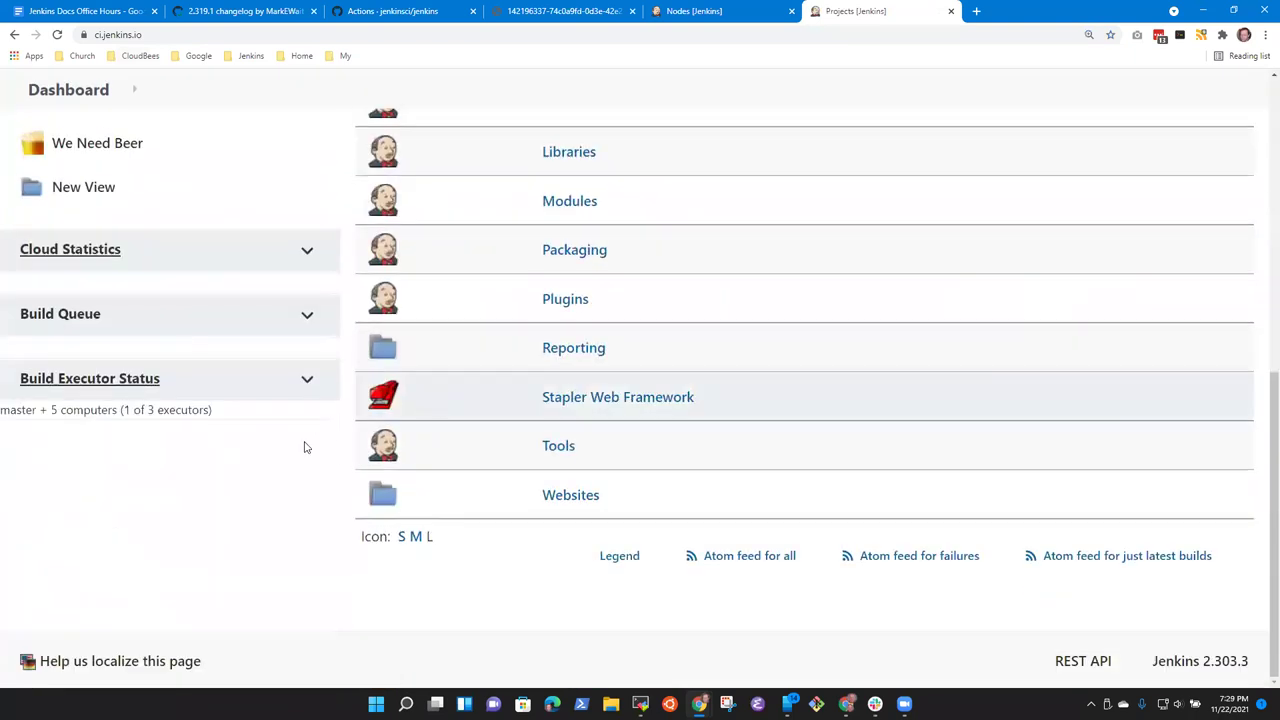
{"action": "left_click", "coordinate": [125, 378]}
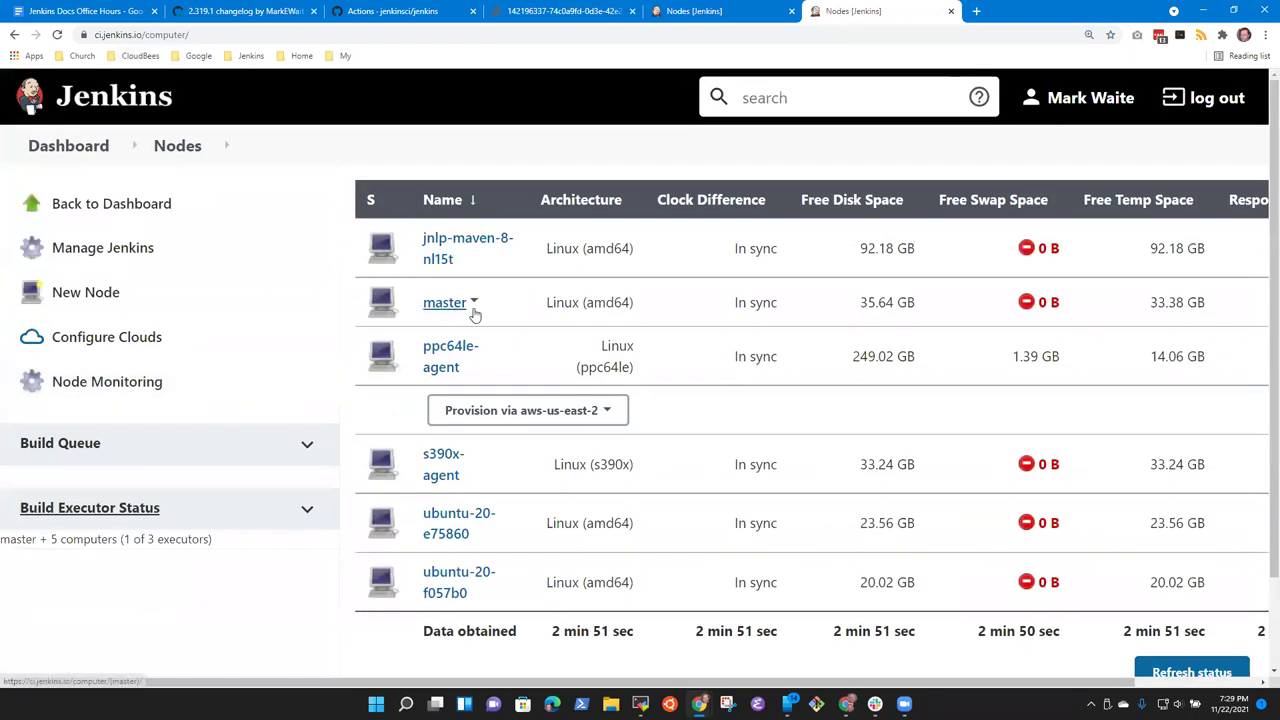
Step: Open the test controller's Built-In Node page and ci.jenkins.io's master node page in their tabs
{"action": "left_click", "coordinate": [717, 13]}
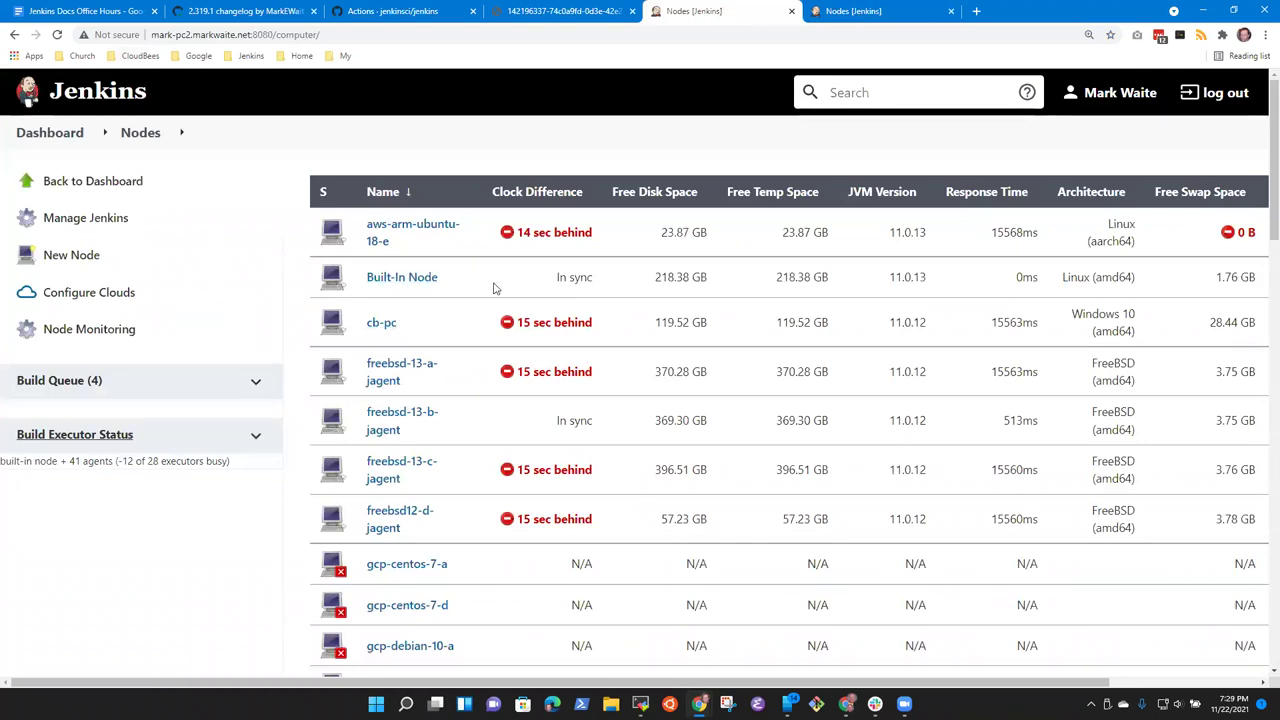
{"action": "left_click", "coordinate": [403, 283]}
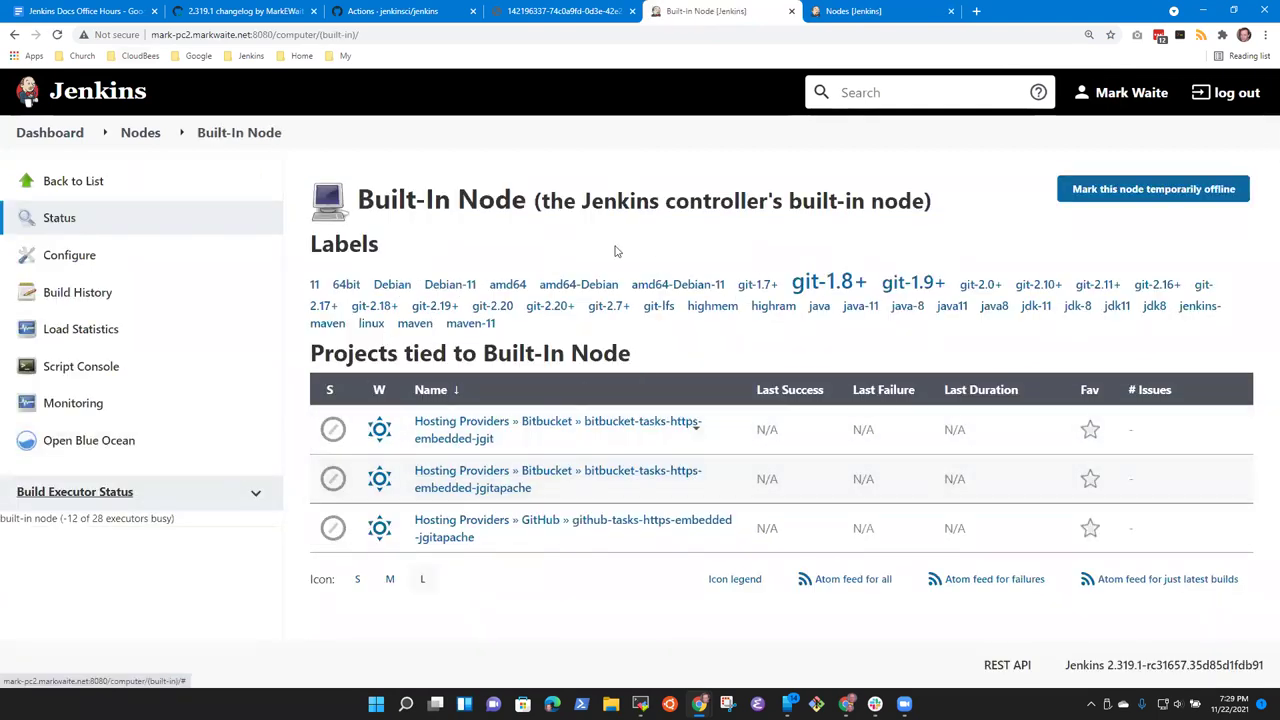
{"action": "left_click", "coordinate": [880, 12]}
{"action": "left_click", "coordinate": [458, 306]}
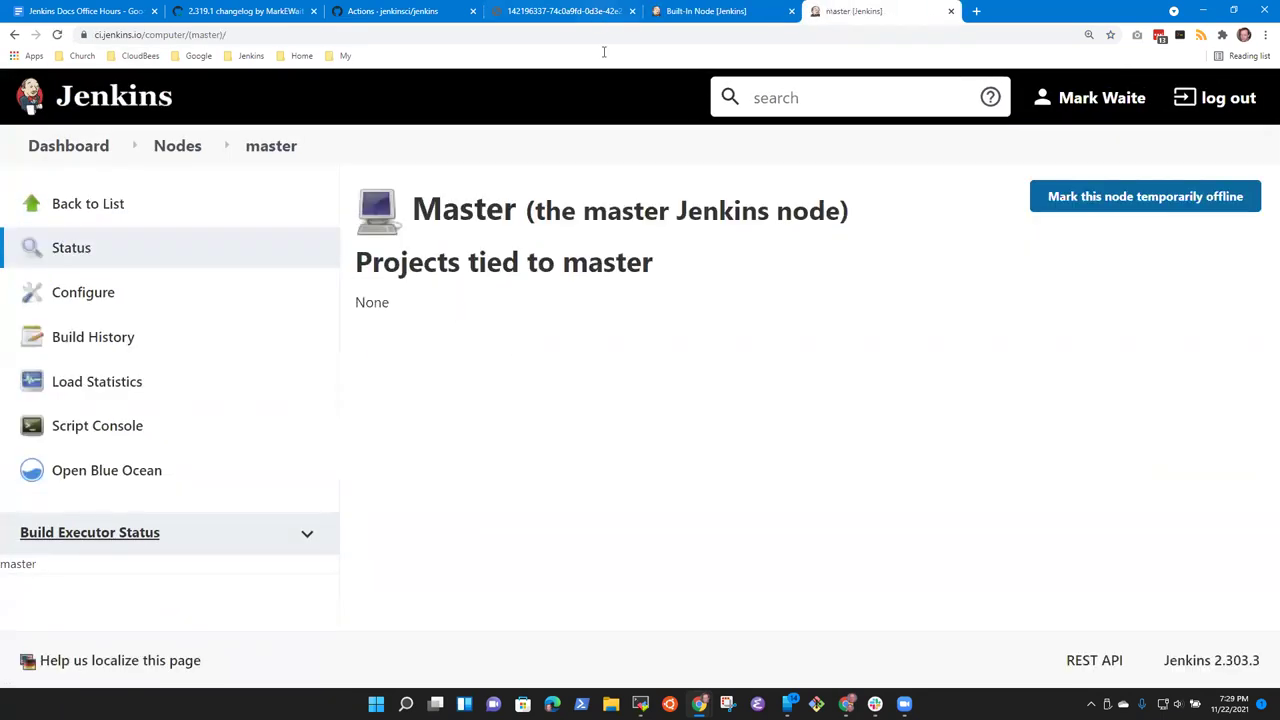
{"action": "left_click", "coordinate": [736, 12]}
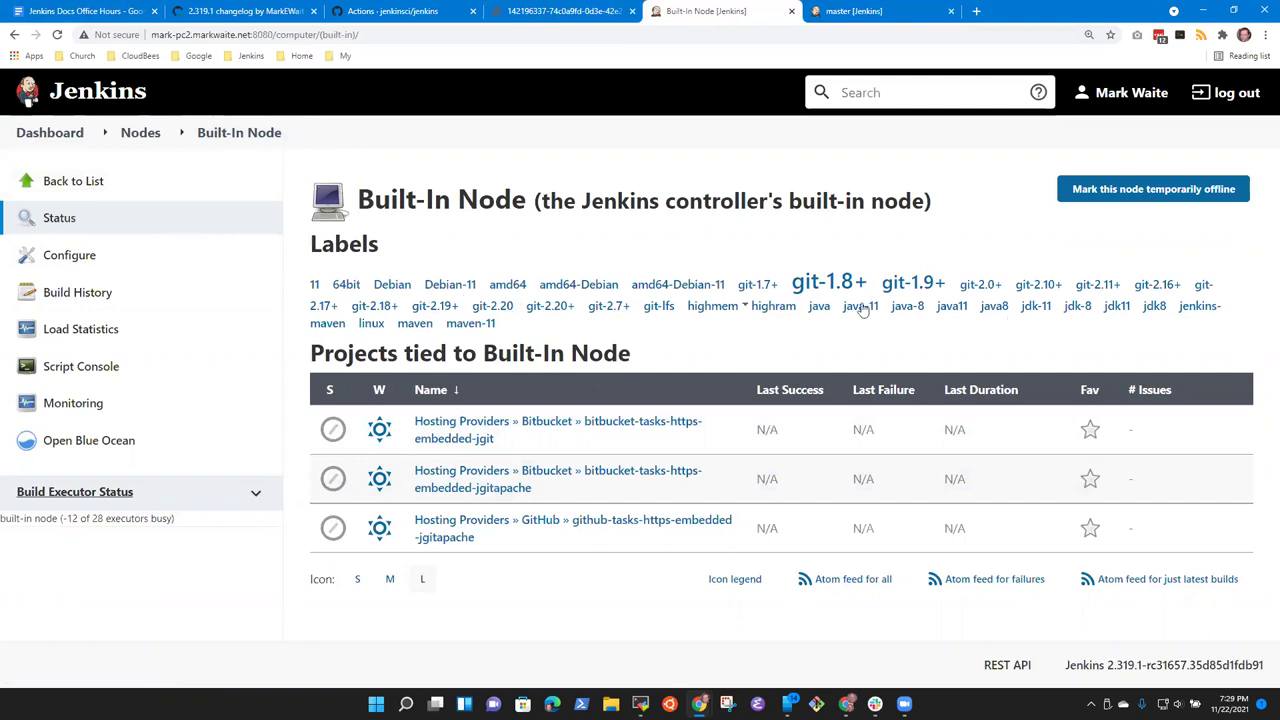
{"action": "left_click", "coordinate": [560, 11]}
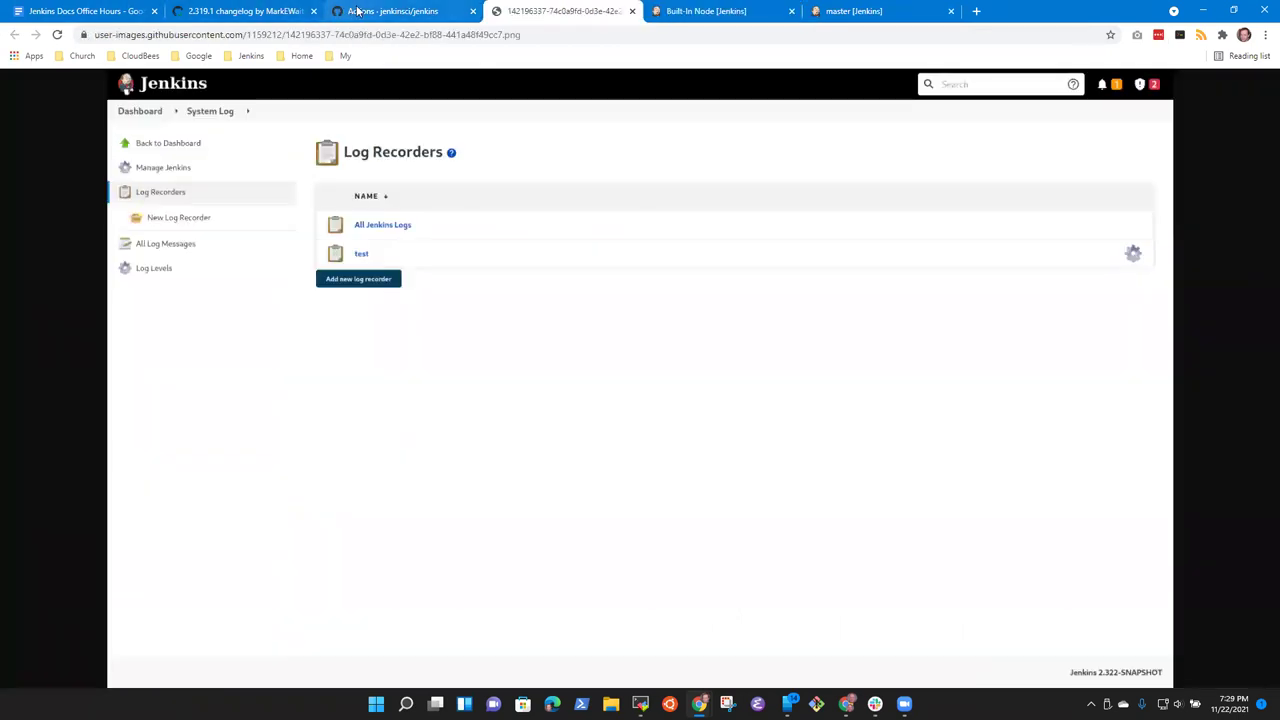
Step: Go back via the GitHub Actions tab to the 2.319.1 changelog pull request #4730
{"action": "left_click", "coordinate": [357, 11]}
{"action": "left_click", "coordinate": [265, 15]}
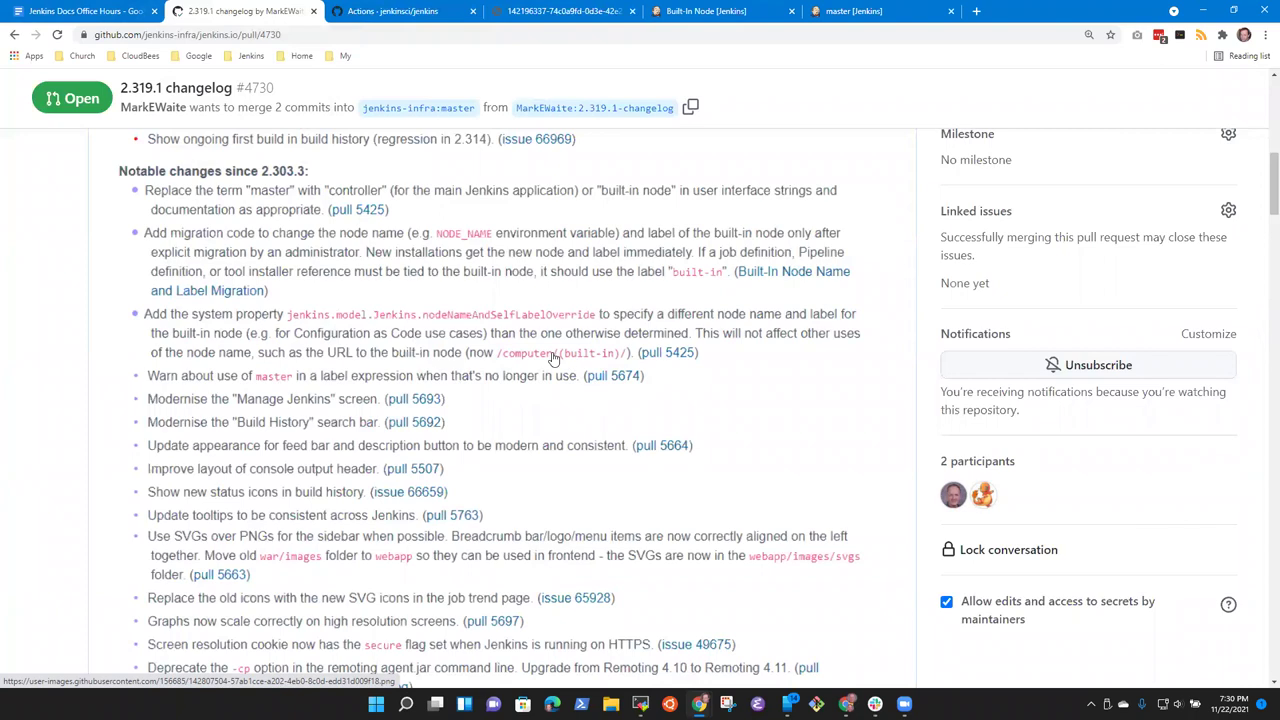
Step: Compare the page addresses of the Built-In Node and master node pages
{"action": "left_click", "coordinate": [693, 8]}
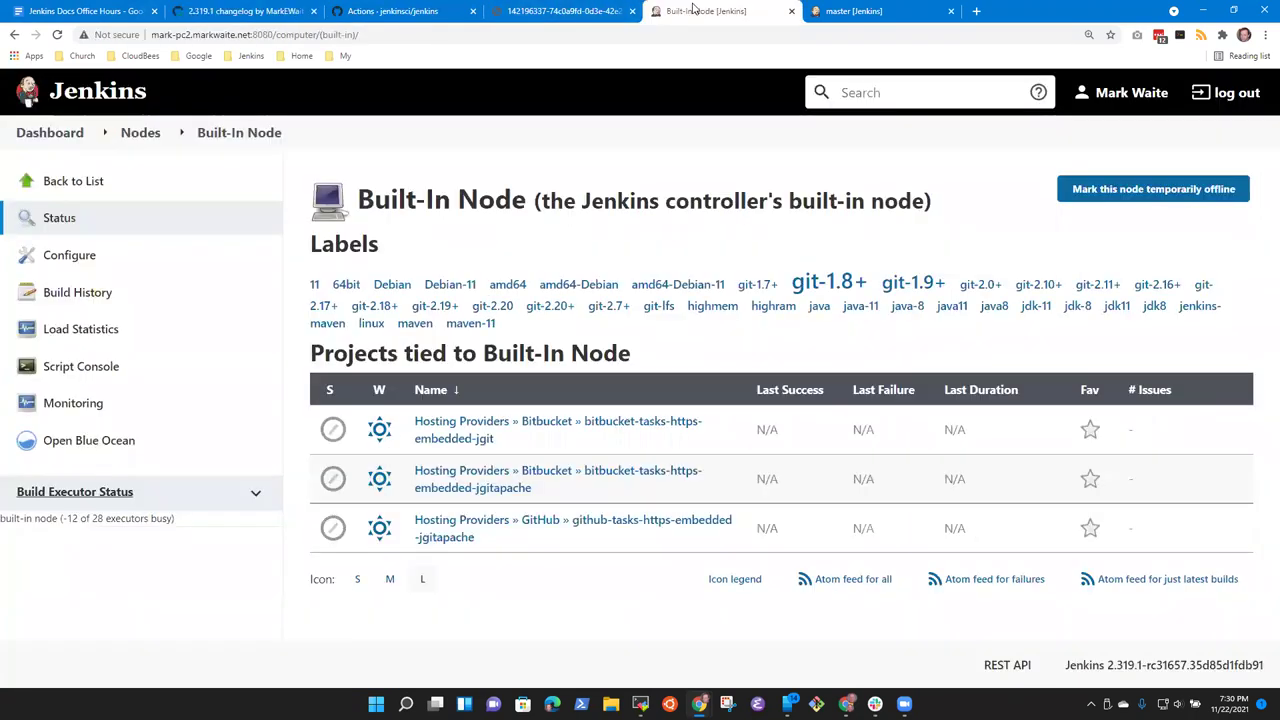
{"action": "left_click", "coordinate": [386, 31]}
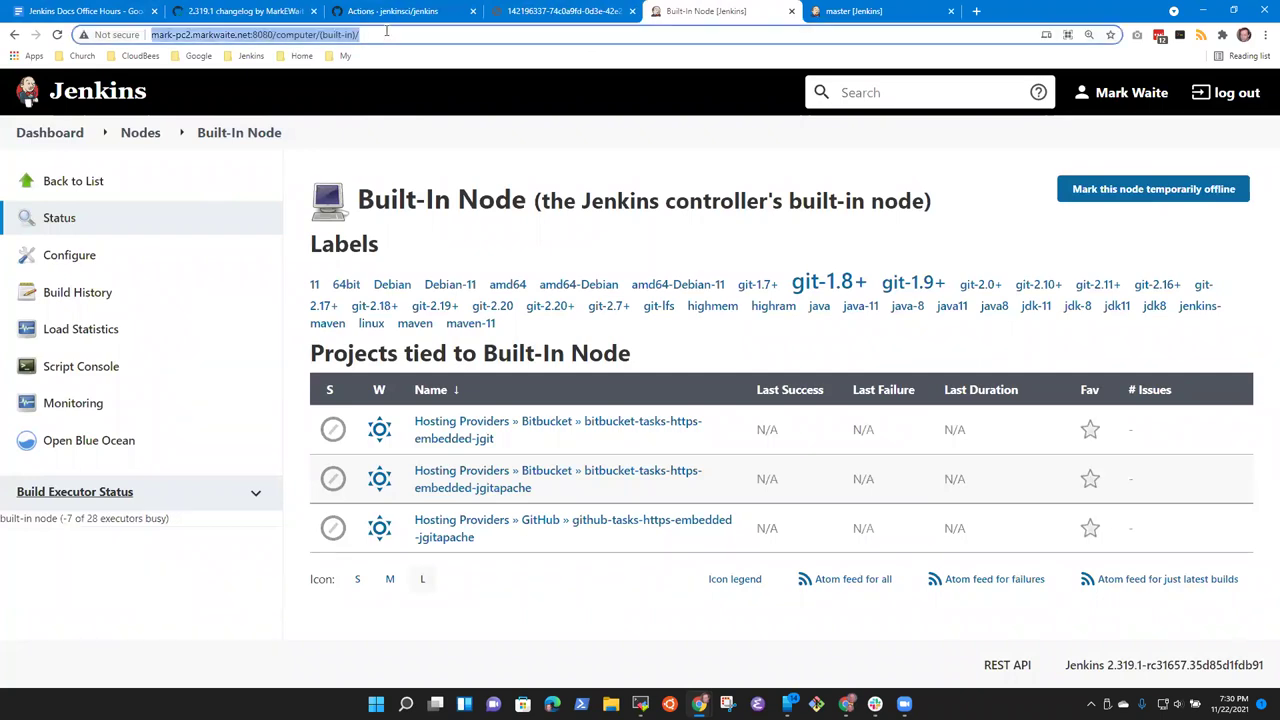
{"action": "left_click", "coordinate": [396, 33]}
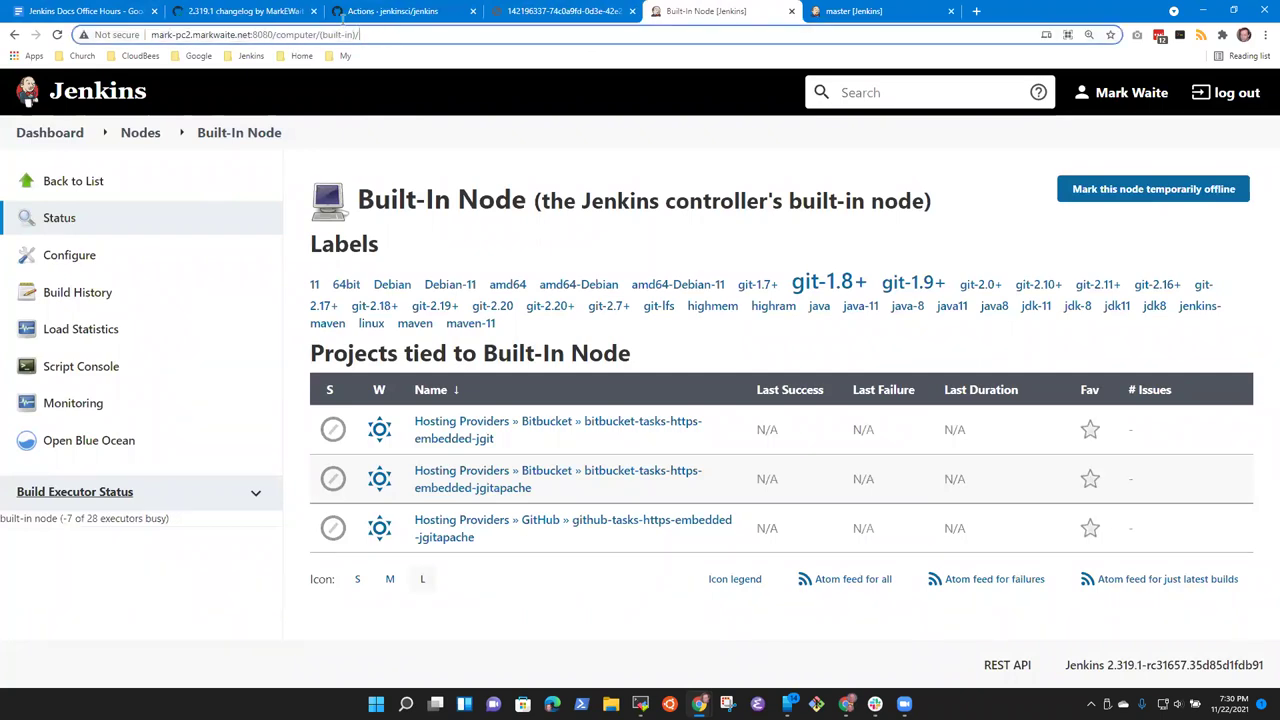
{"action": "key", "text": "ctrl+a"}
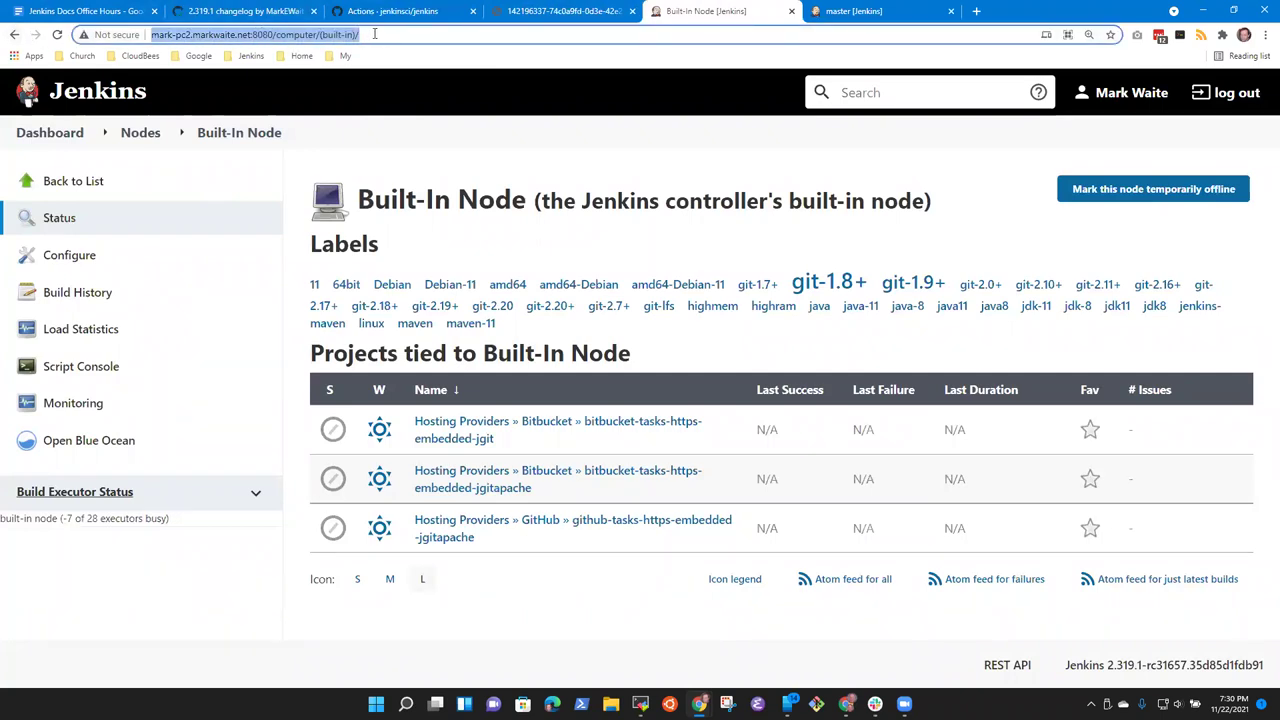
{"action": "key", "text": "End"}
{"action": "left_click", "coordinate": [880, 12]}
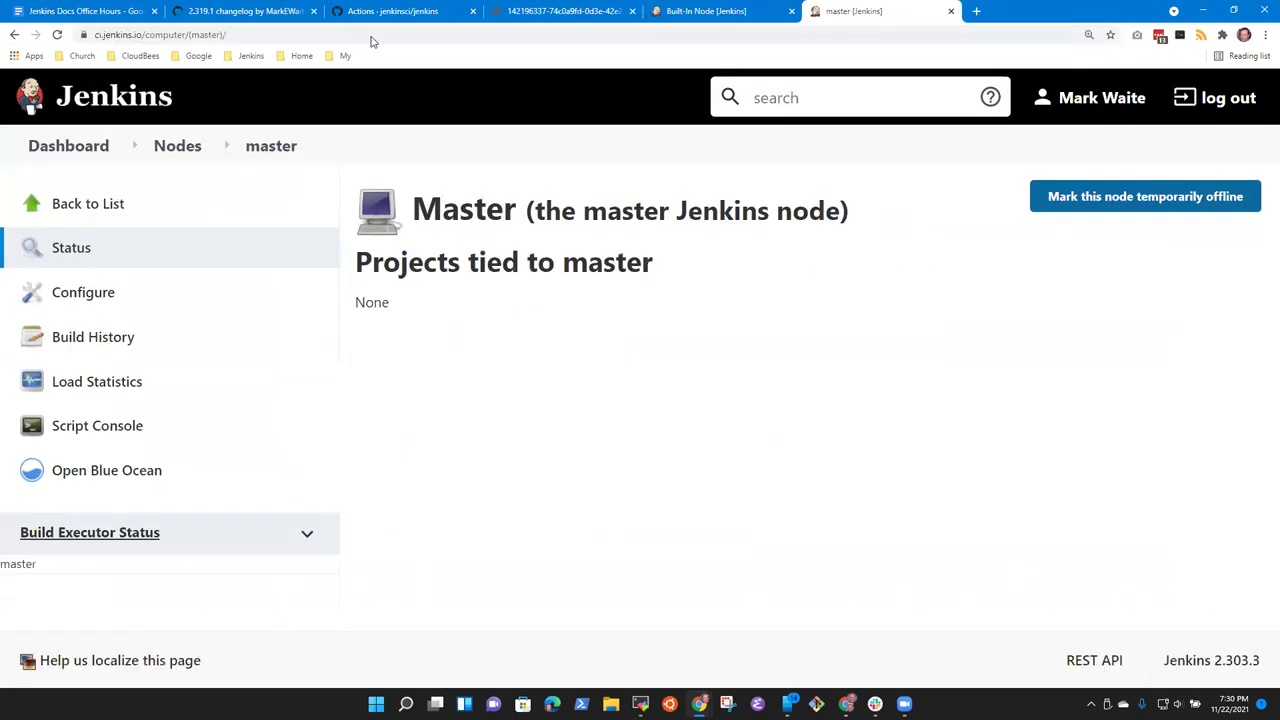
{"action": "left_click", "coordinate": [233, 33]}
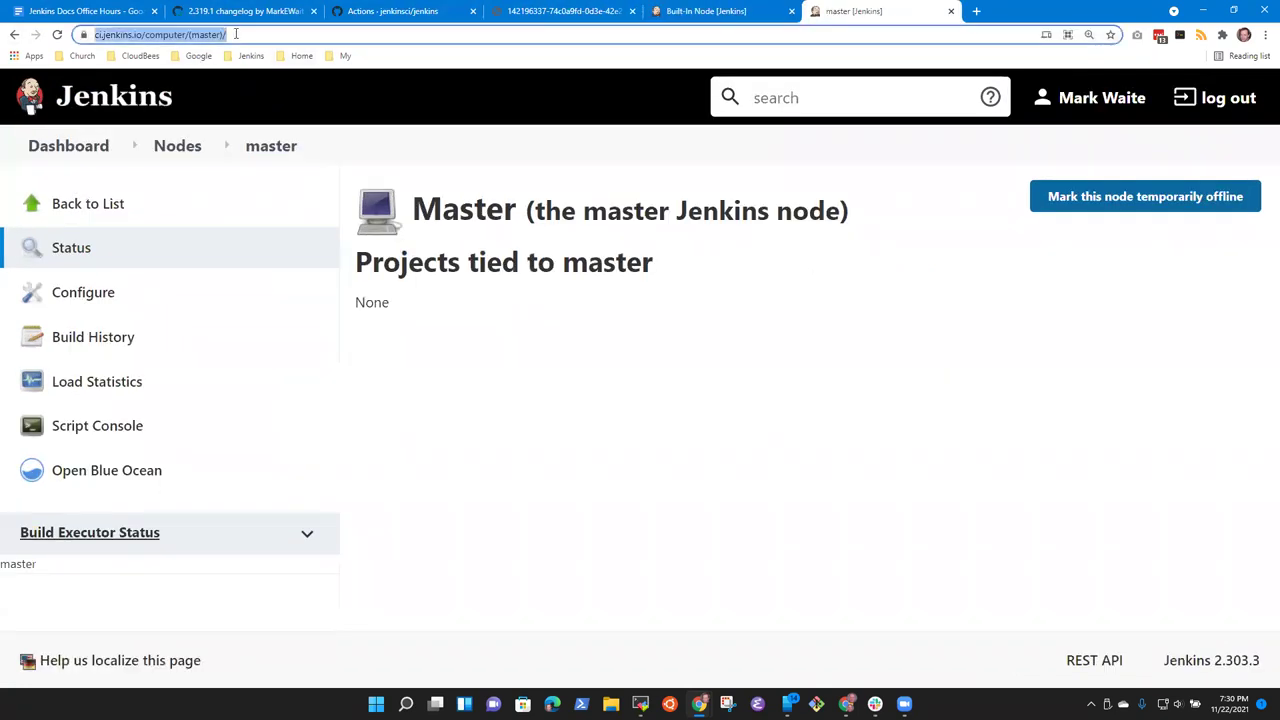
{"action": "left_click", "coordinate": [729, 11]}
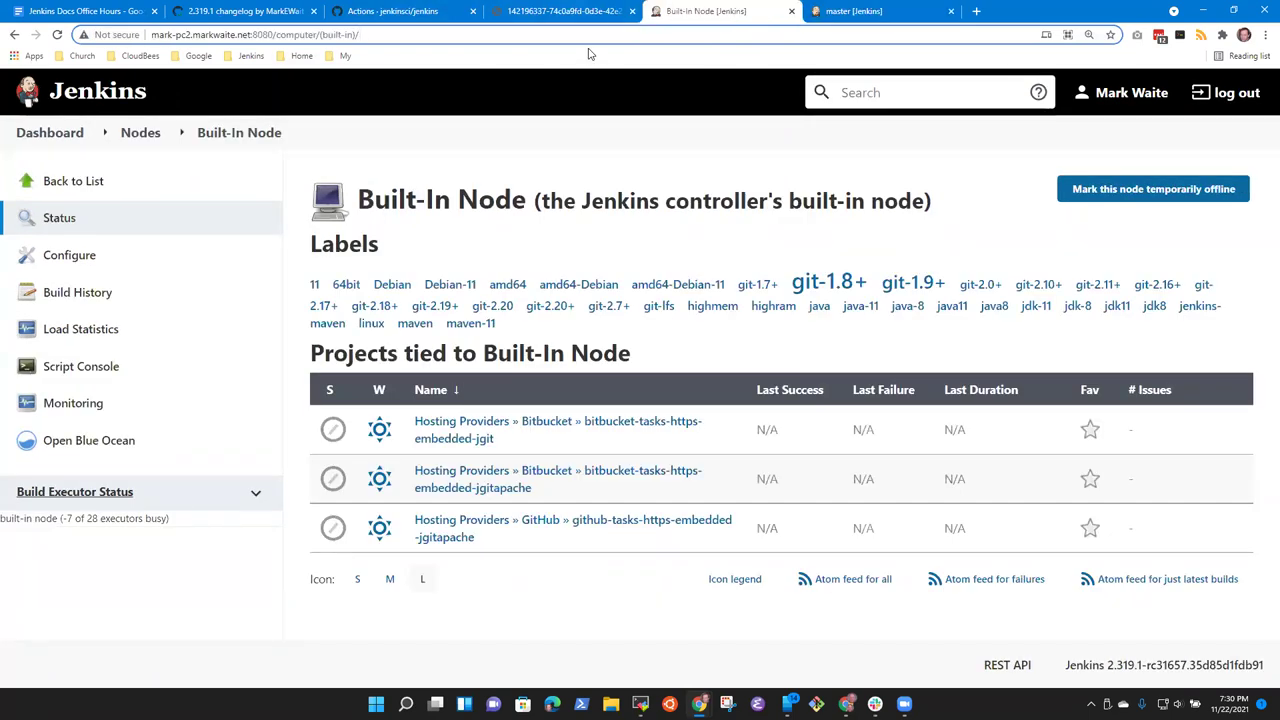
Step: Go up to both Nodes lists, then return to the 2.319.1 changelog pull request
{"action": "left_click", "coordinate": [140, 133]}
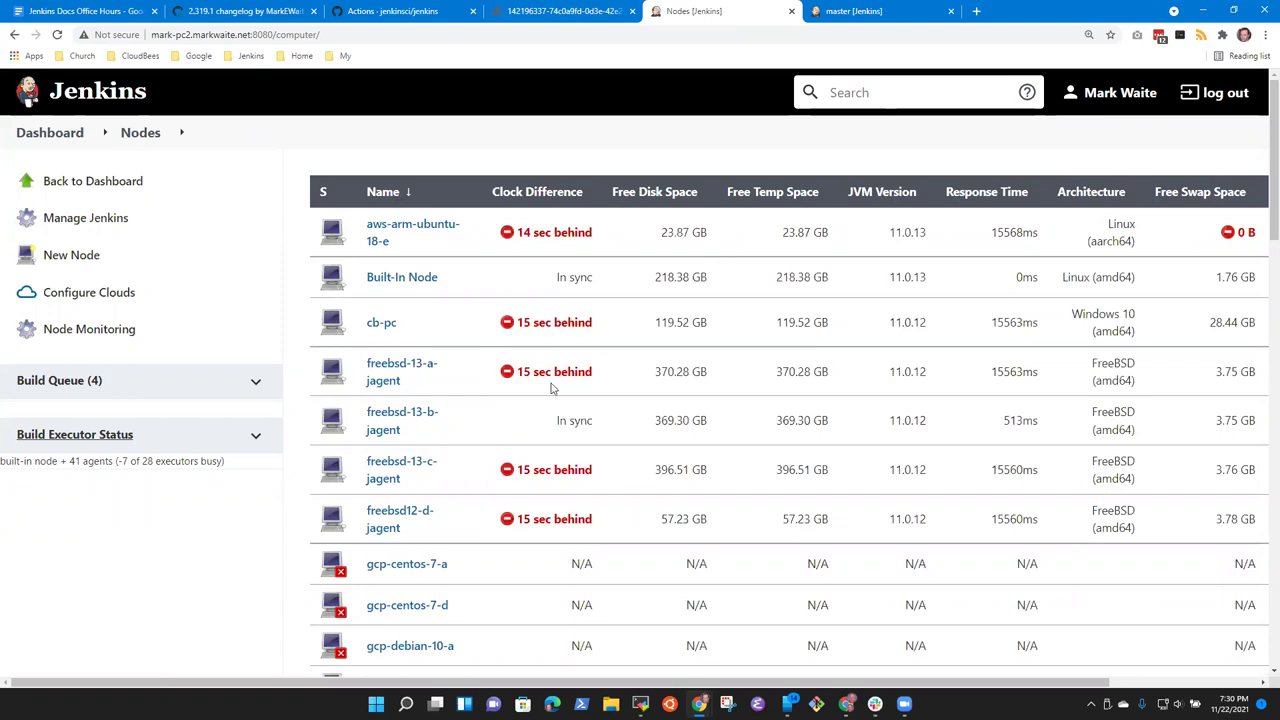
{"action": "left_click", "coordinate": [860, 12]}
{"action": "left_click", "coordinate": [180, 148]}
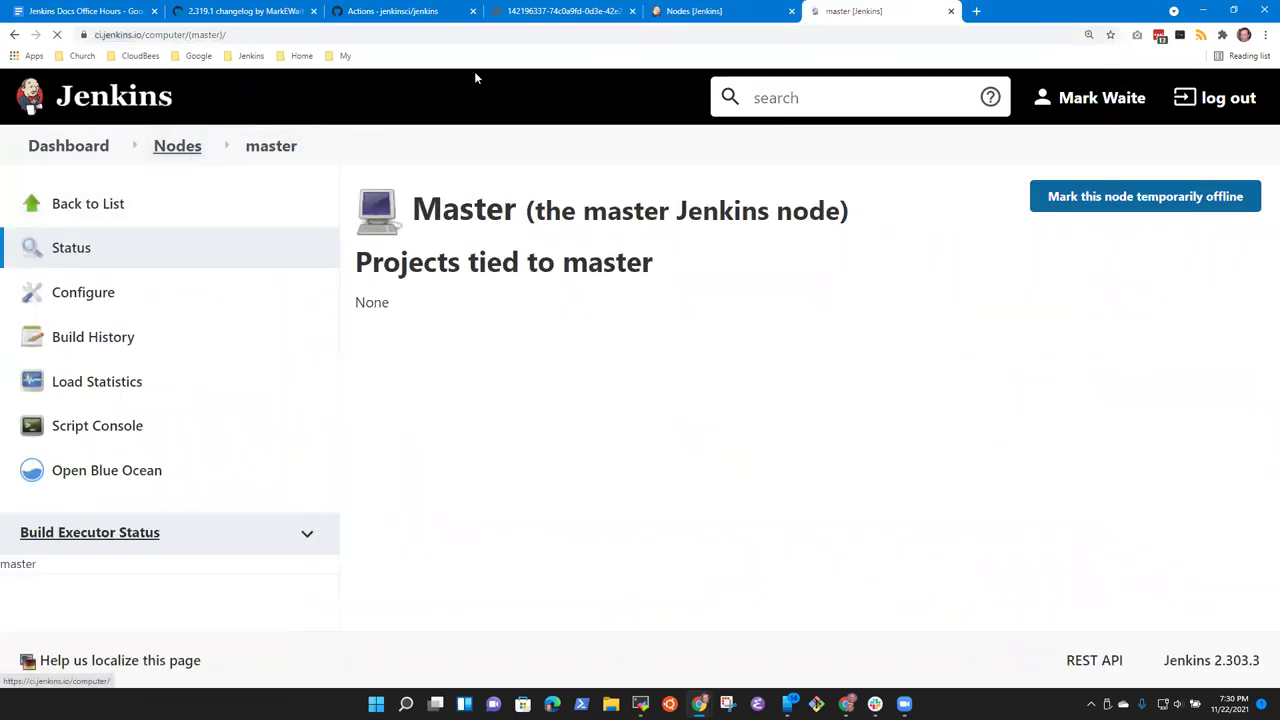
{"action": "left_click", "coordinate": [709, 10]}
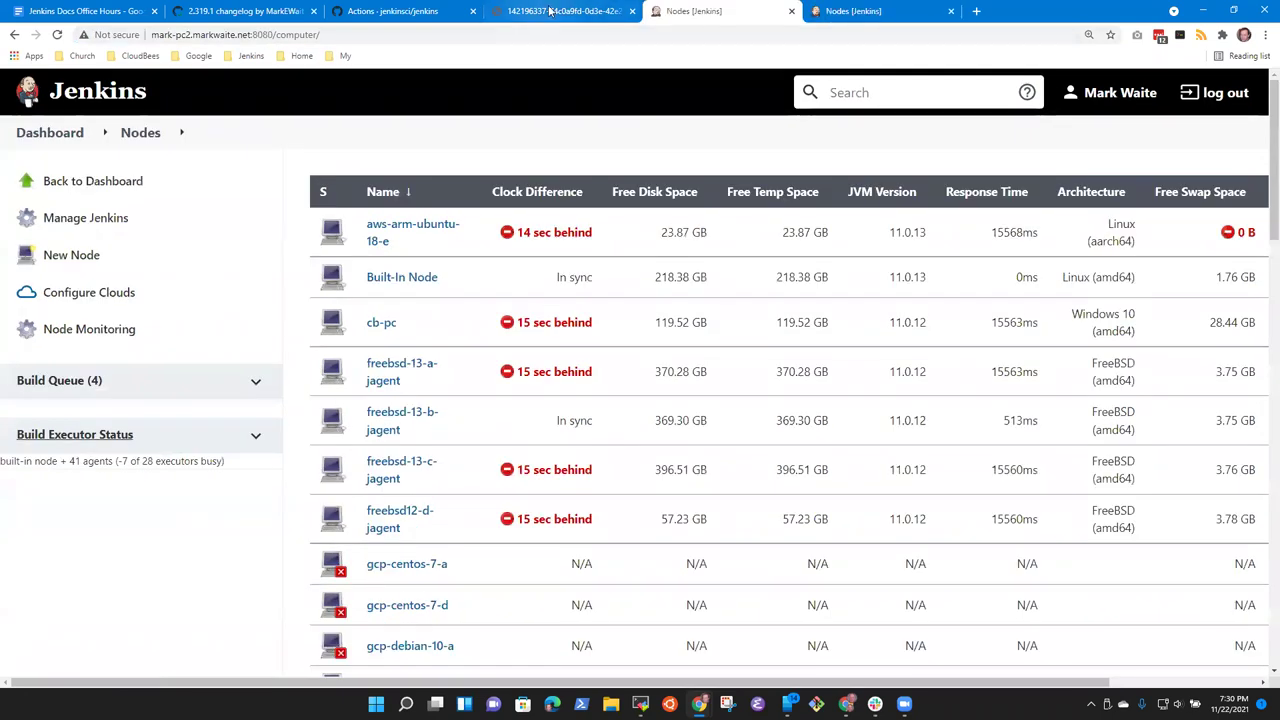
{"action": "left_click", "coordinate": [535, 12]}
{"action": "left_click", "coordinate": [355, 10]}
{"action": "left_click", "coordinate": [262, 10]}
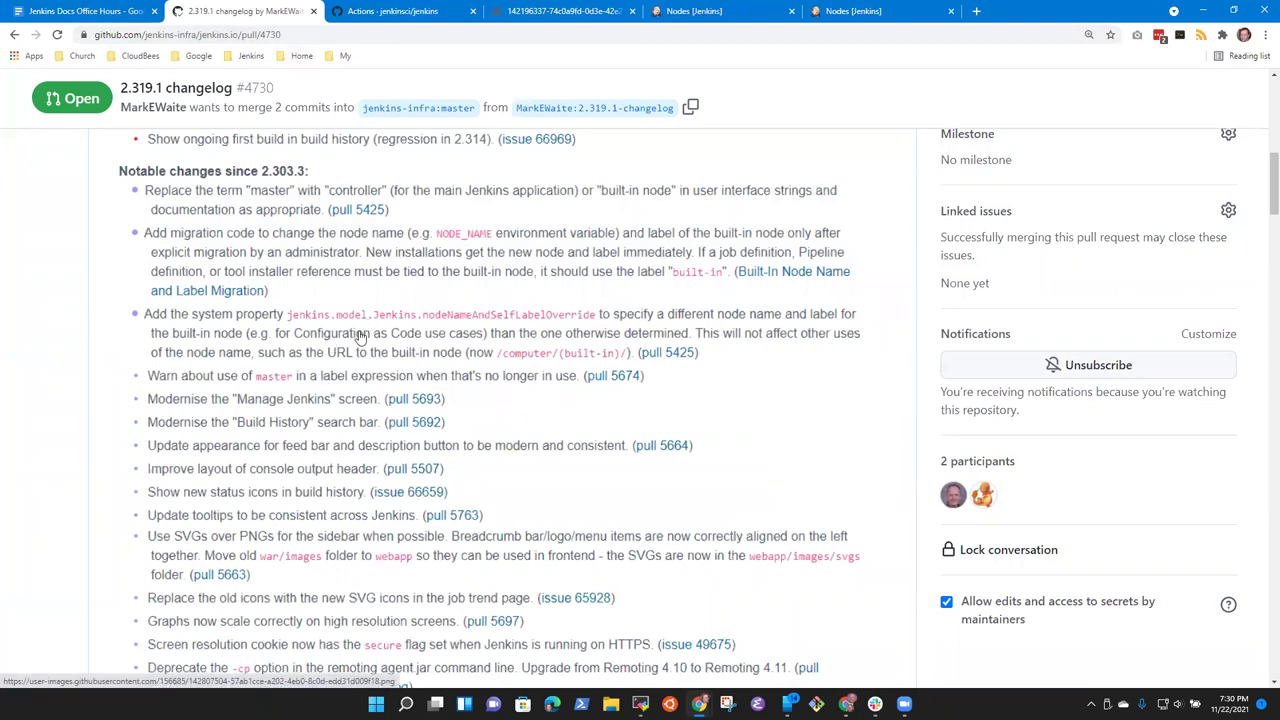
Step: Compare the ci.jenkins.io and test Jenkins node lists again, then go back to the changelog
{"action": "left_click", "coordinate": [855, 11]}
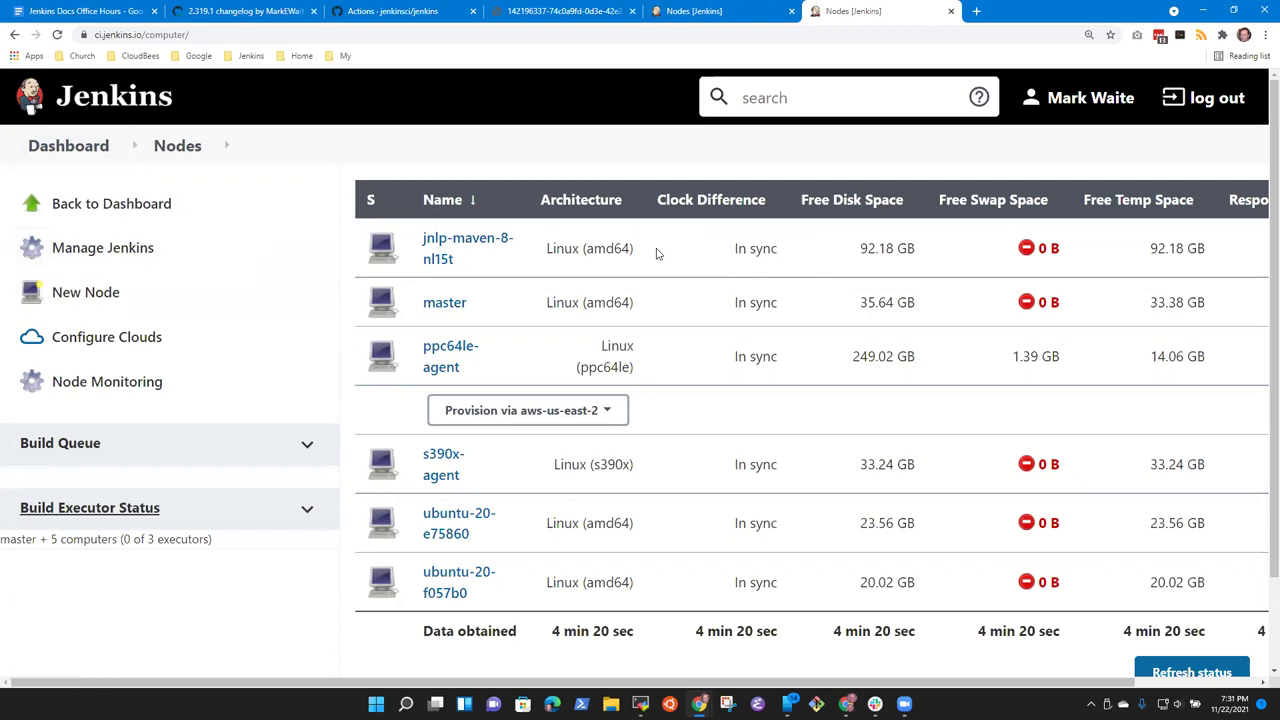
{"action": "left_click", "coordinate": [722, 14]}
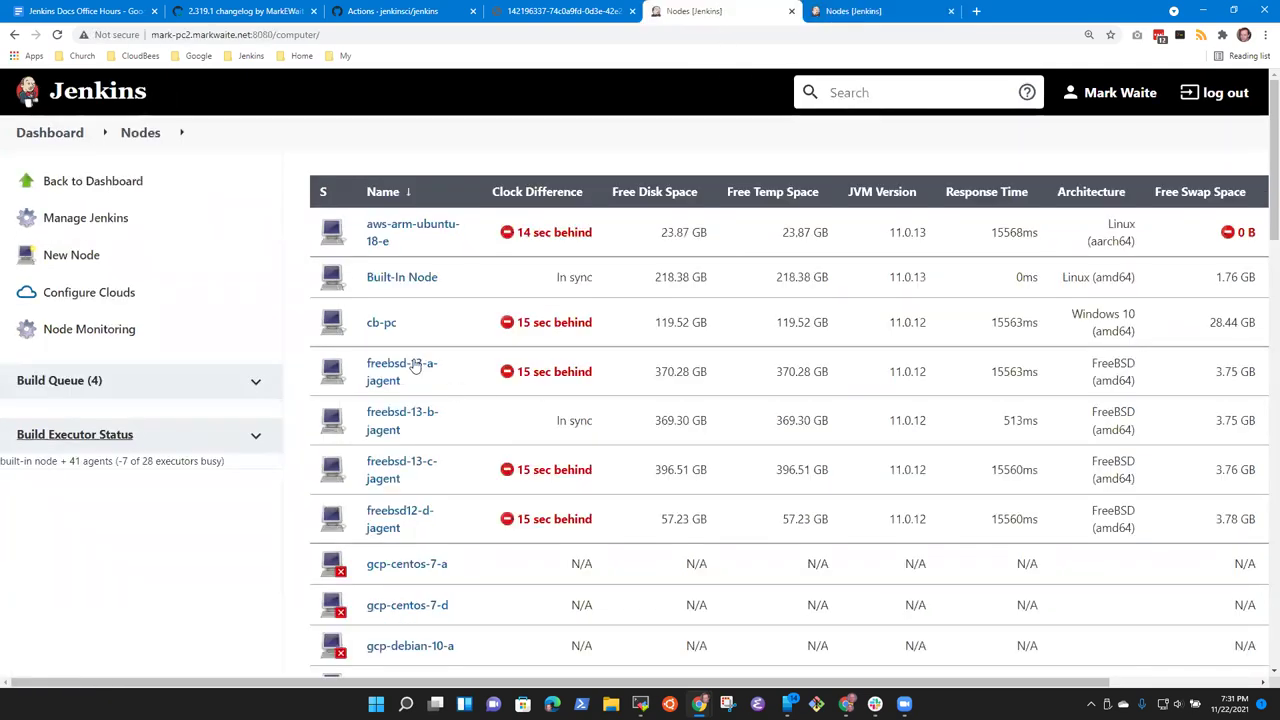
{"action": "left_click", "coordinate": [885, 12]}
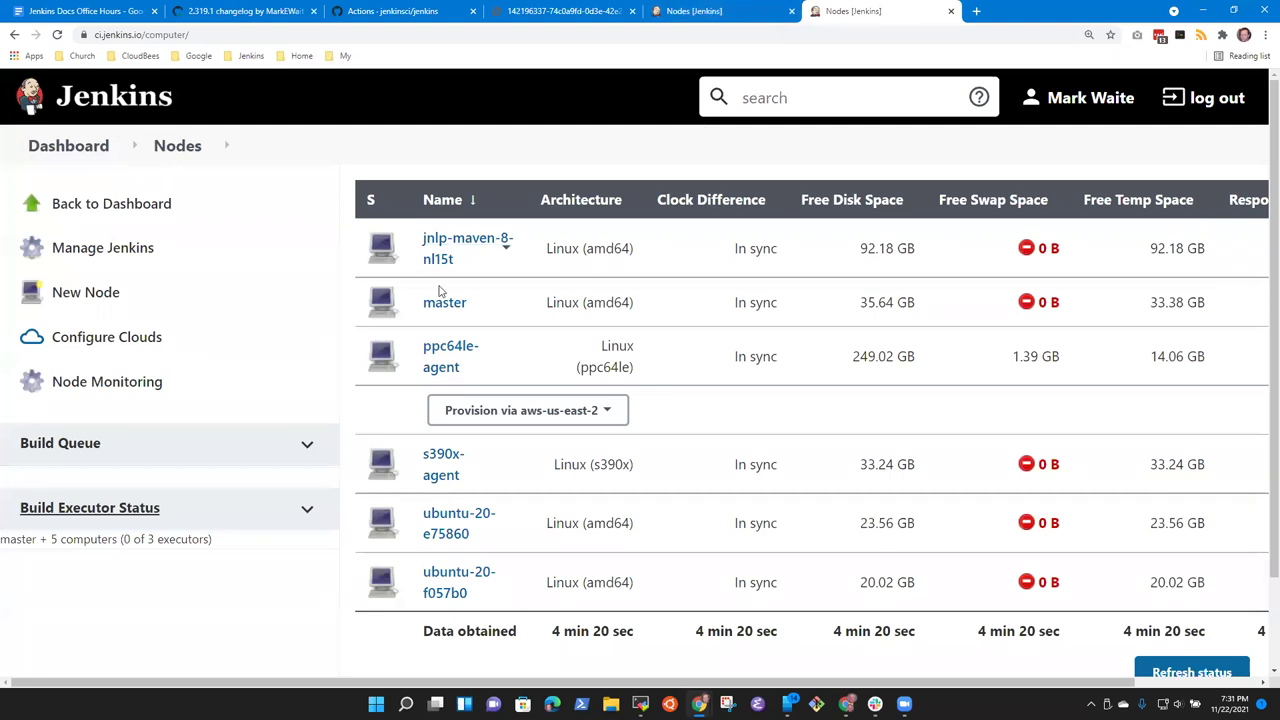
{"action": "key", "text": "ctrl+shift+Tab"}
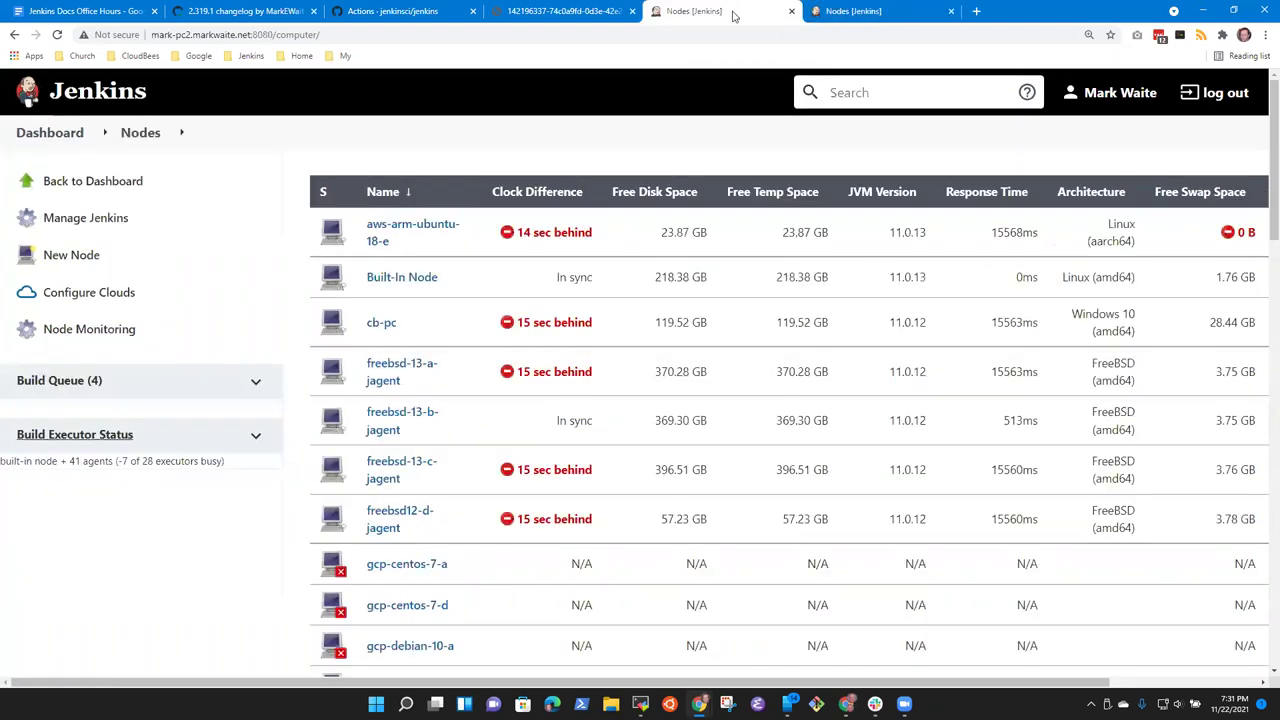
{"action": "left_click_drag", "start_coordinate": [449, 283], "coordinate": [100, 170]}
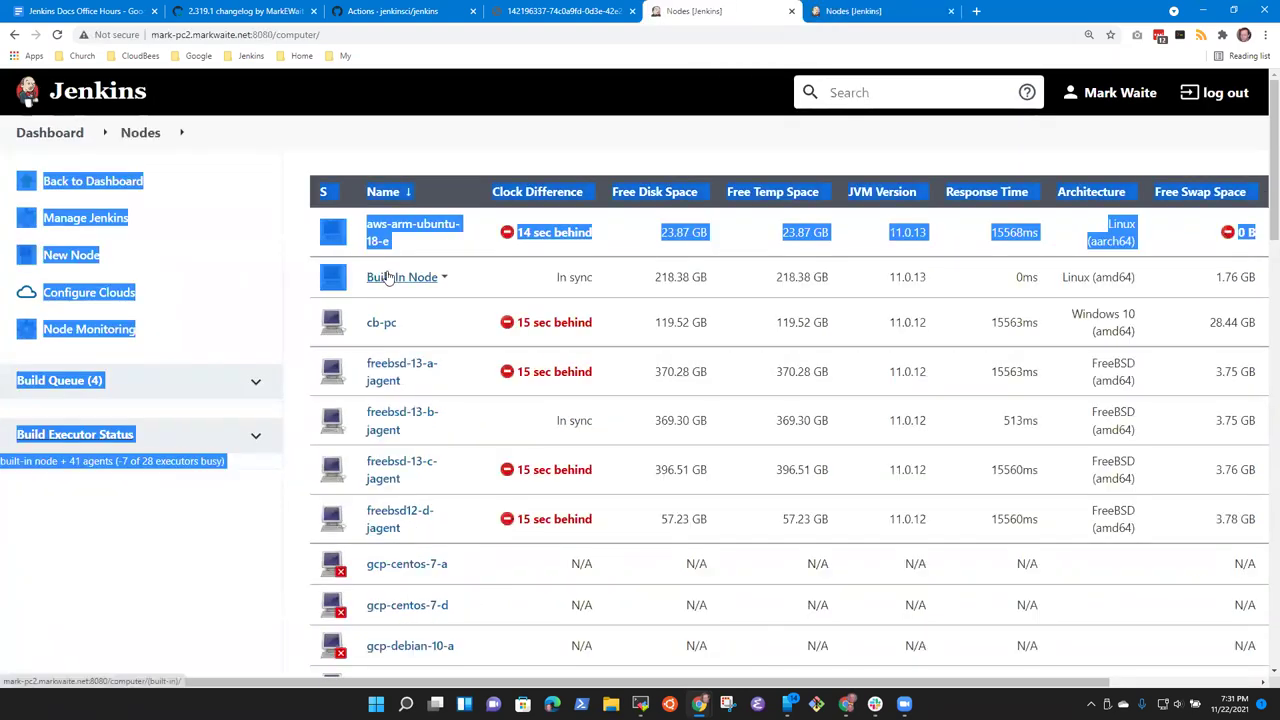
{"action": "left_click", "coordinate": [497, 279]}
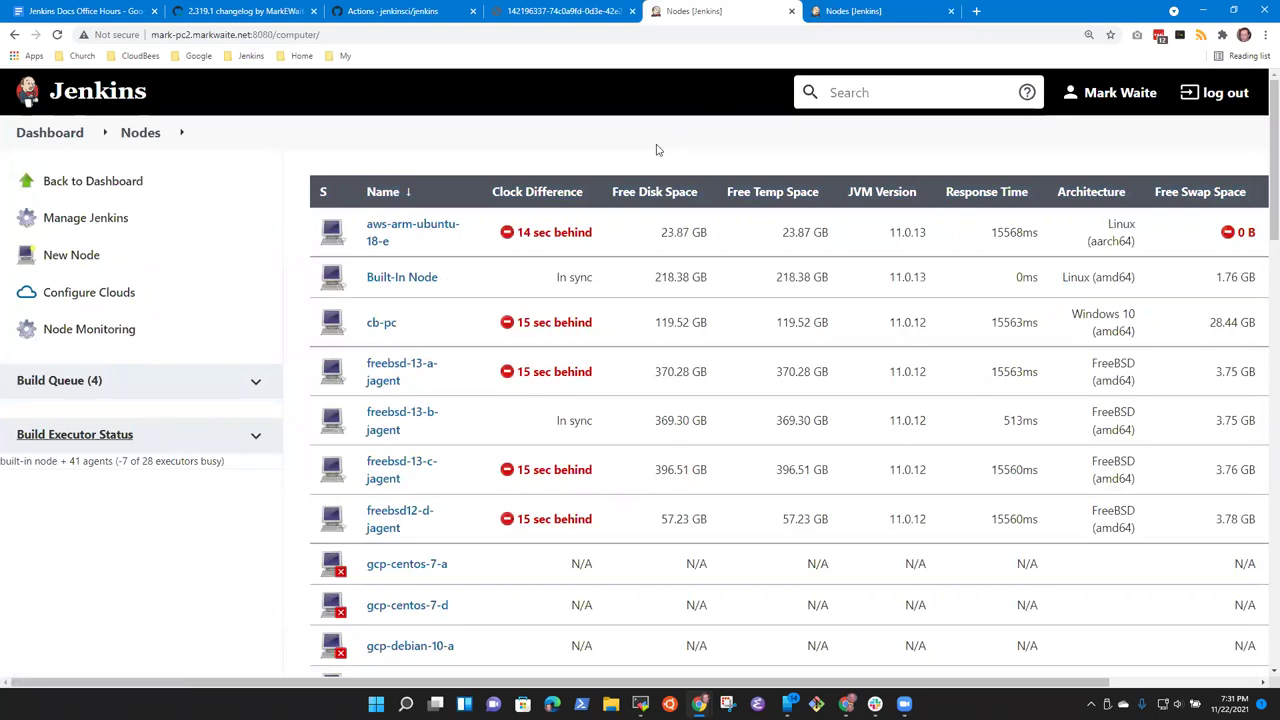
{"action": "left_click", "coordinate": [236, 18]}
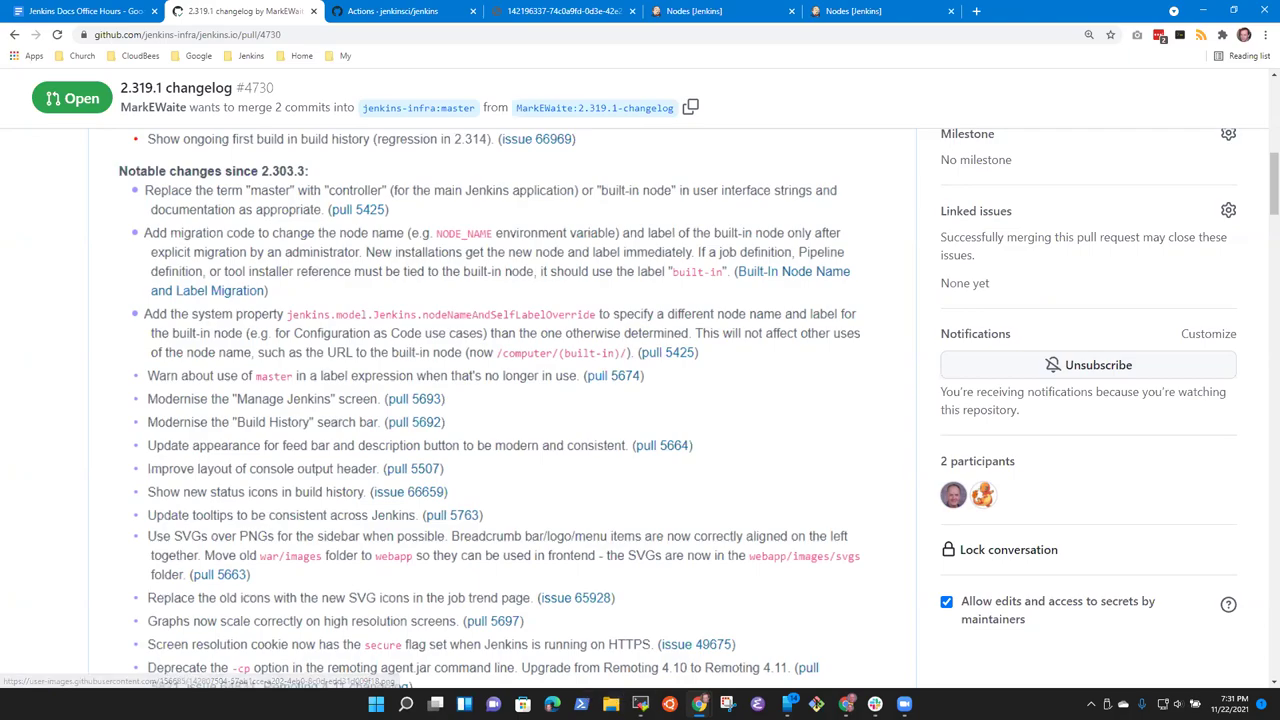
Step: In lts.yml, remove the doubled space before 'or' and ' as appropriate' from the Replace entry
{"action": "mouse_move", "coordinate": [640, 703]}
{"action": "left_click", "coordinate": [641, 630]}
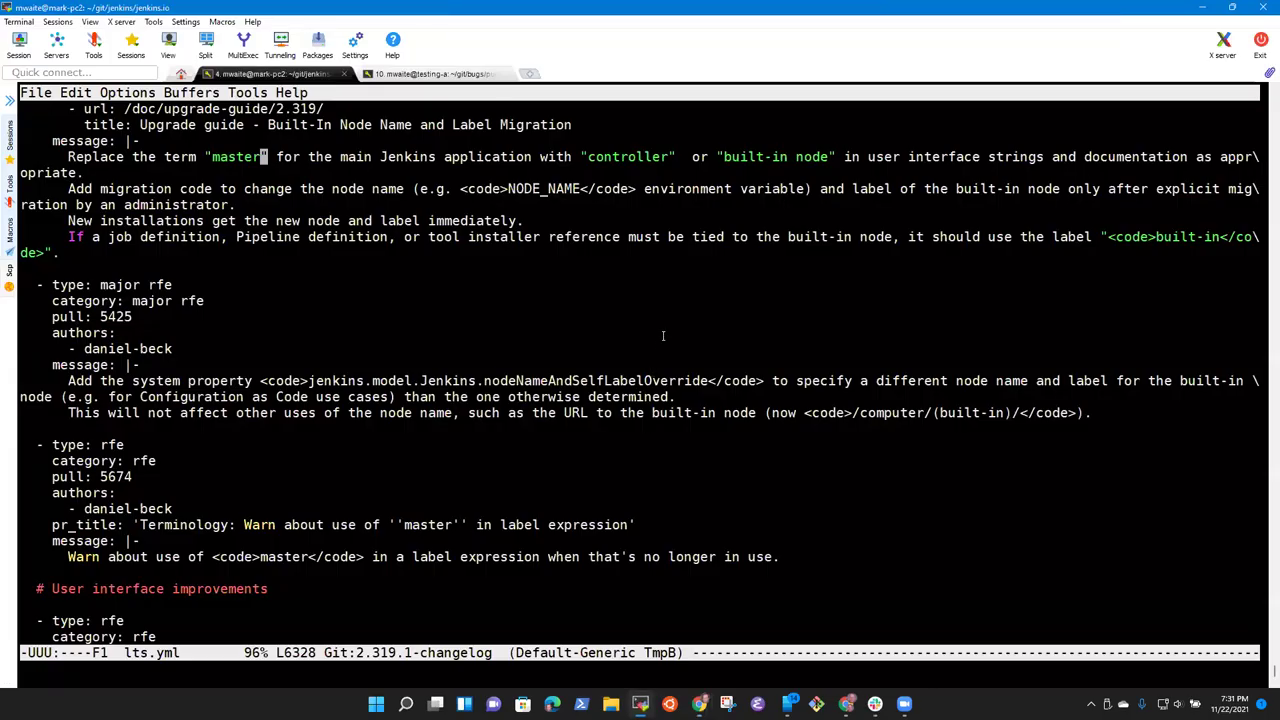
{"action": "key", "text": "ctrl+a"}
{"action": "key", "text": "alt+f"}
{"action": "key", "text": "alt+f"}
{"action": "key", "text": "alt+f"}
{"action": "key", "text": "alt+b"}
{"action": "key", "text": "alt+f"}
{"action": "key", "text": "alt+f"}
{"action": "key", "text": "alt+f"}
{"action": "key", "text": "alt+f"}
{"action": "key", "text": "alt+f"}
{"action": "key", "text": "alt+f"}
{"action": "key", "text": "alt+f"}
{"action": "key", "text": "alt+f"}
{"action": "key", "text": "alt+f"}
{"action": "key", "text": "alt+b"}
{"action": "key", "text": "BackSpace"}
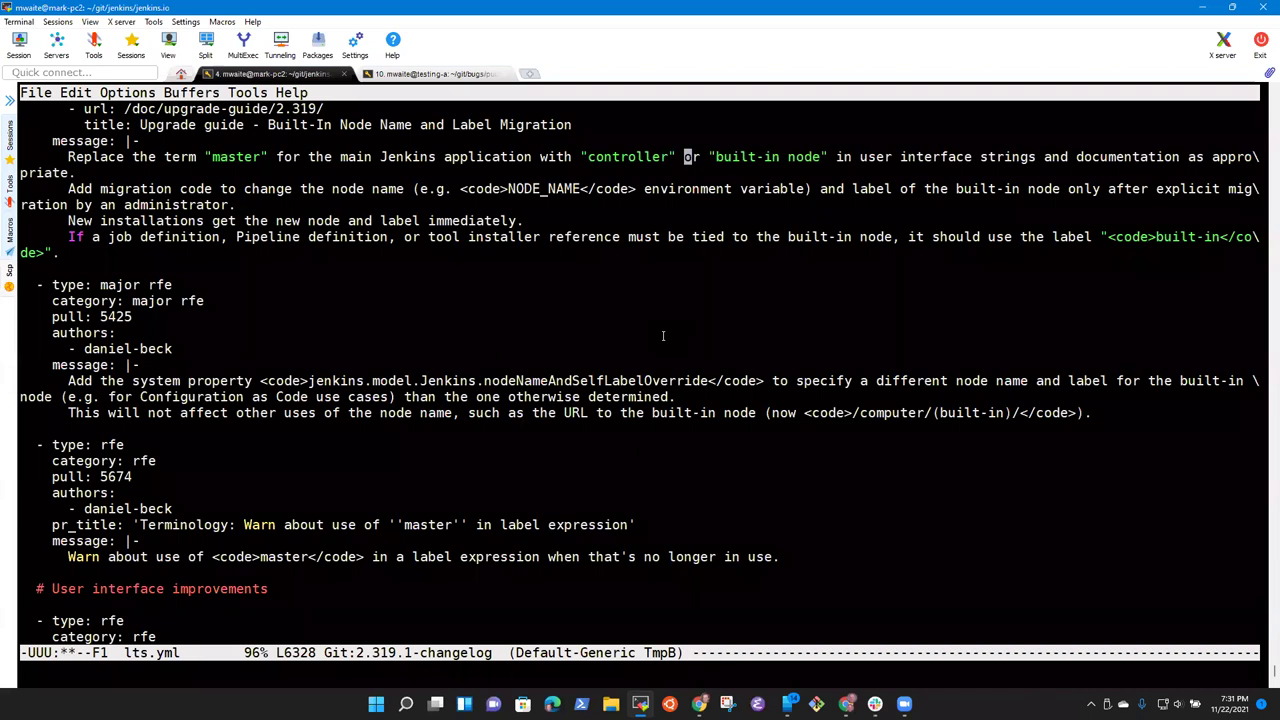
{"action": "key", "text": "alt+f"}
{"action": "key", "text": "alt+f"}
{"action": "key", "text": "alt+f"}
{"action": "key", "text": "ctrl+e"}
{"action": "key", "text": "alt+b"}
{"action": "key", "text": "alt+b"}
Step: Add a new indented line below the Replace entry
{"action": "key", "text": "alt+b"}
{"action": "key", "text": "alt+f"}
{"action": "key", "text": "alt+d"}
{"action": "key", "text": "alt+d"}
{"action": "key", "text": "ctrl+n"}
{"action": "key", "text": "ctrl+a"}
{"action": "key", "text": "alt+f"}
{"action": "key", "text": "alt+f"}
{"action": "key", "text": "alt+b"}
{"action": "key", "text": "alt+b"}
{"action": "type", "text": "All"}
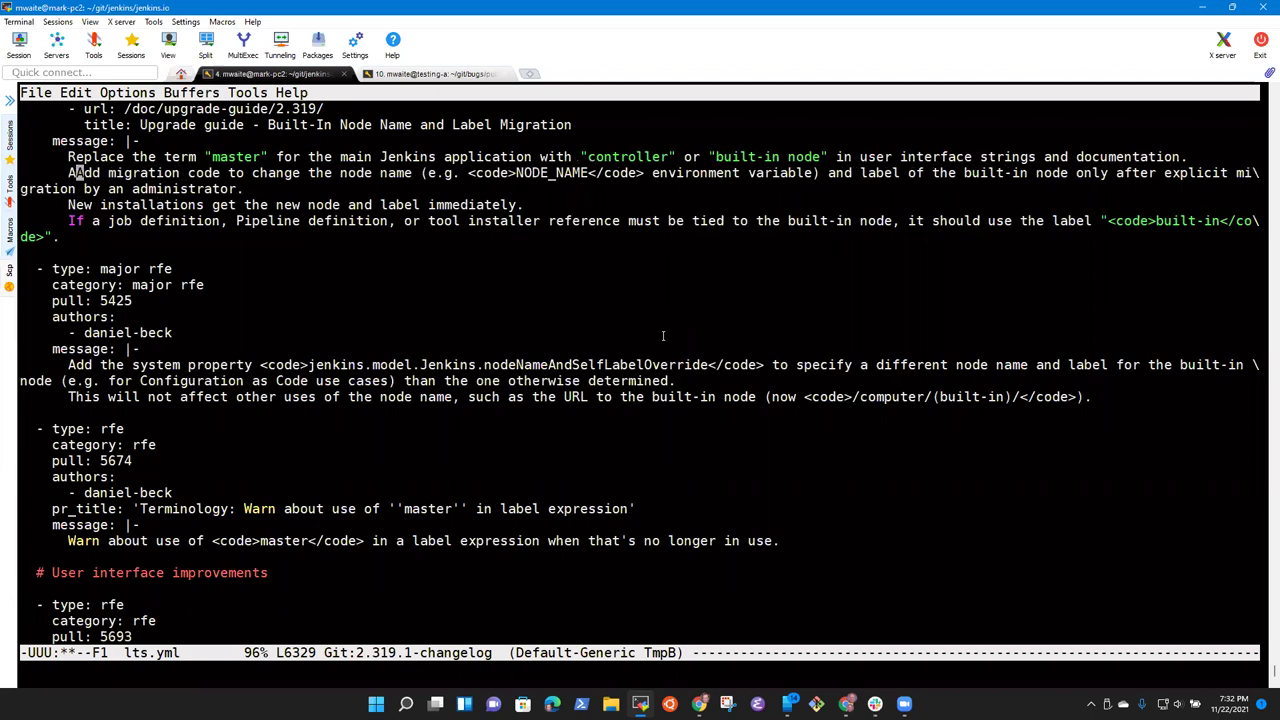
{"action": "key", "text": "BackSpace"}
{"action": "key", "text": "BackSpace"}
{"action": "key", "text": "BackSpace"}
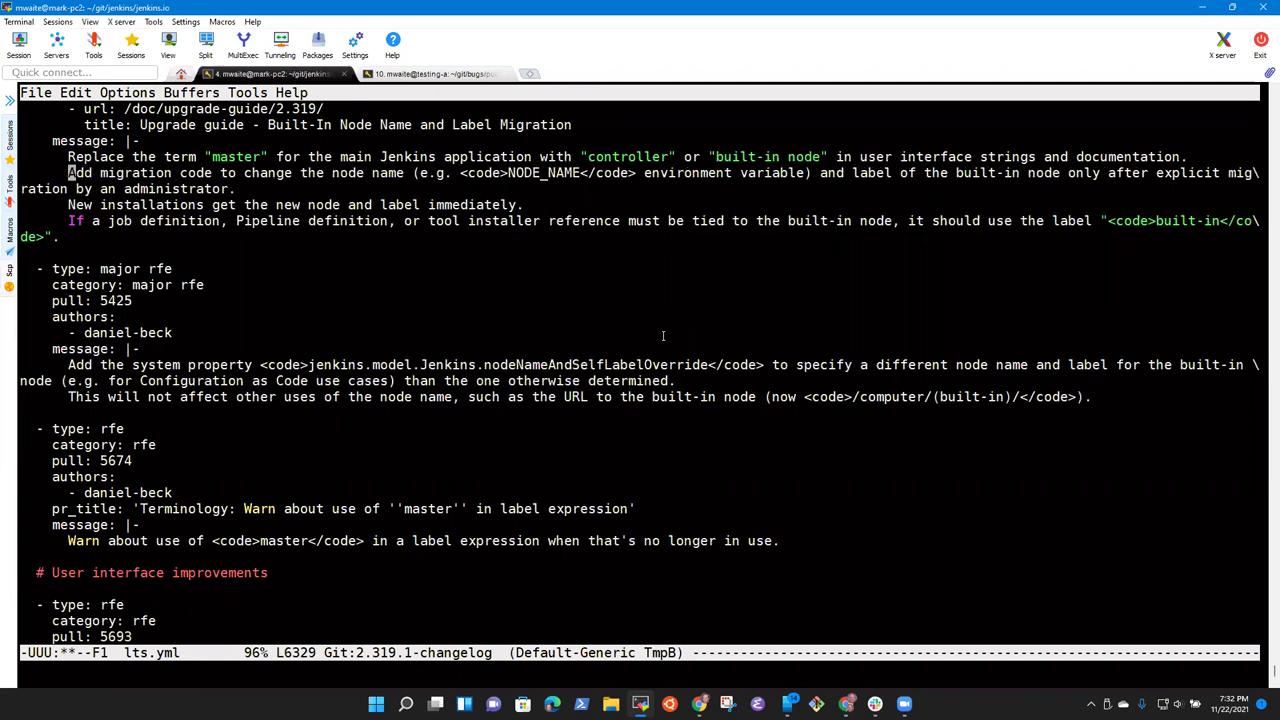
{"action": "key", "text": "ctrl+p"}
{"action": "key", "text": "ctrl+e"}
{"action": "key", "text": "Return"}
Step: Draft and then discard an 'Allow administrators to migrate from' sentence, leaving the line blank
{"action": "type", "text": "Al"}
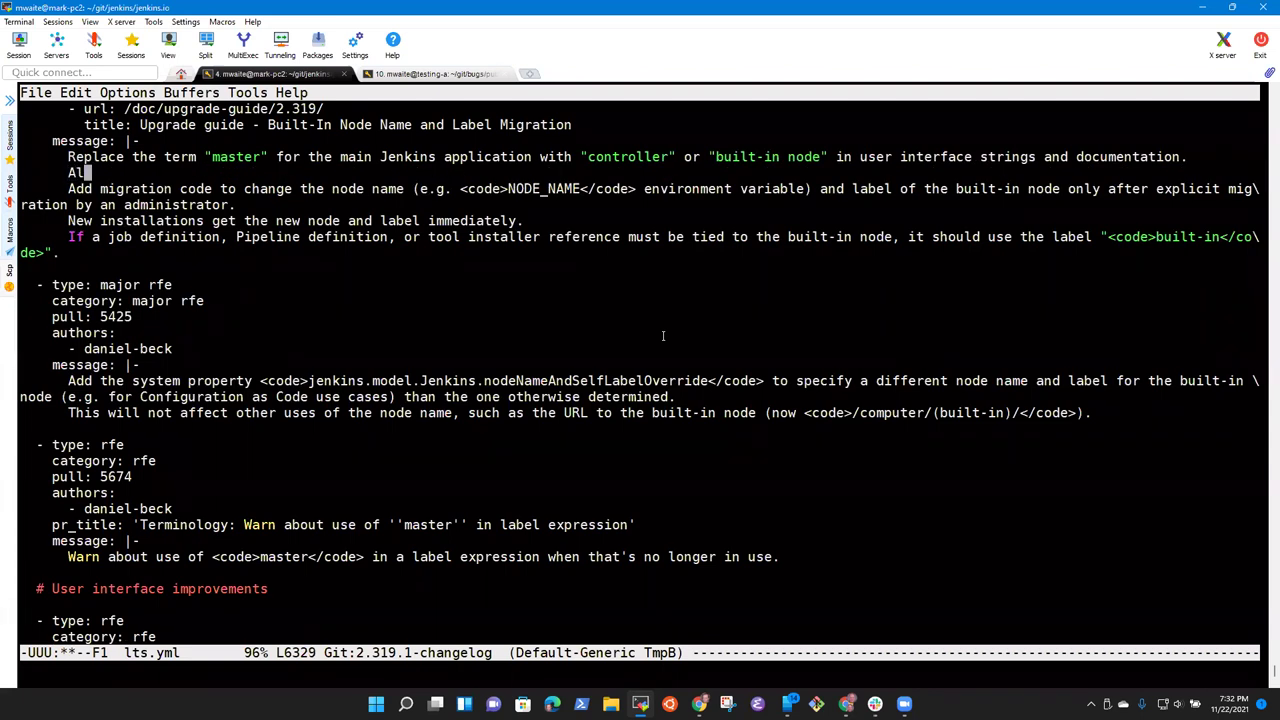
{"action": "type", "text": "low adminitrato"}
{"action": "key", "text": "BackSpace"}
{"action": "key", "text": "BackSpace"}
{"action": "key", "text": "BackSpace"}
{"action": "key", "text": "BackSpace"}
{"action": "key", "text": "BackSpace"}
{"action": "type", "text": "nistration"}
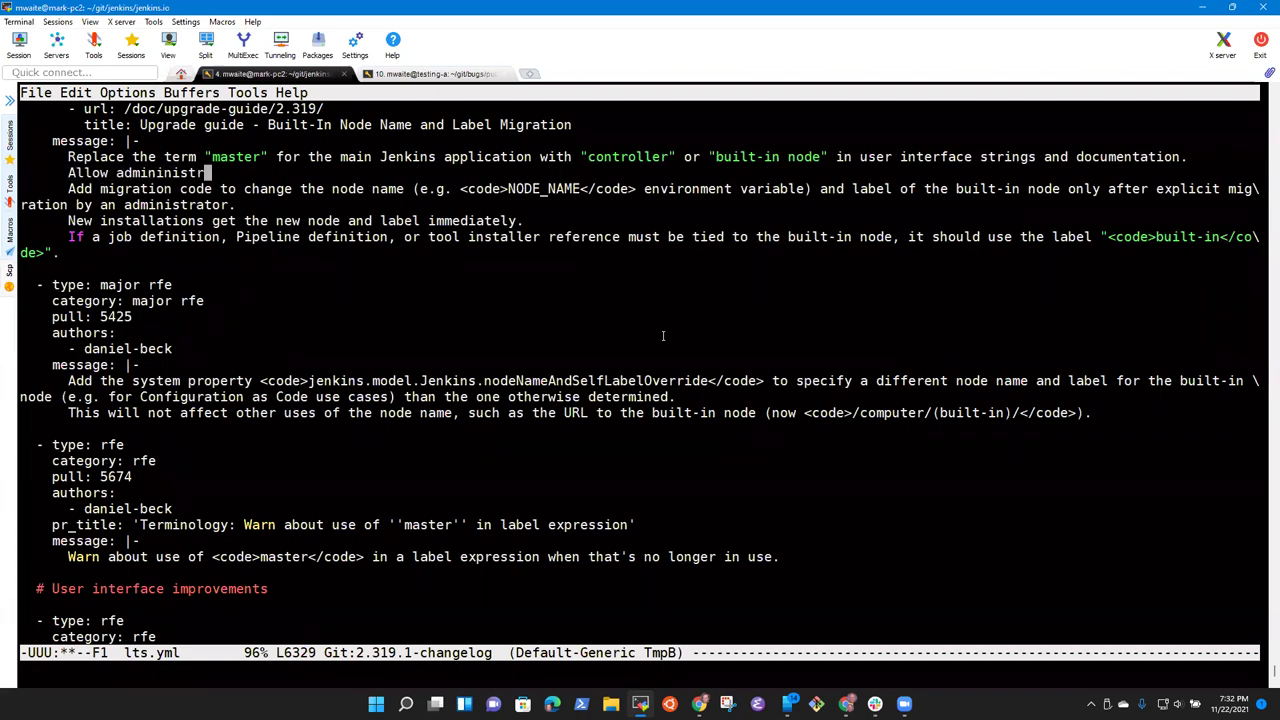
{"action": "key", "text": "BackSpace"}
{"action": "key", "text": "BackSpace"}
{"action": "key", "text": "BackSpace"}
{"action": "type", "text": "ors to migrate from"}
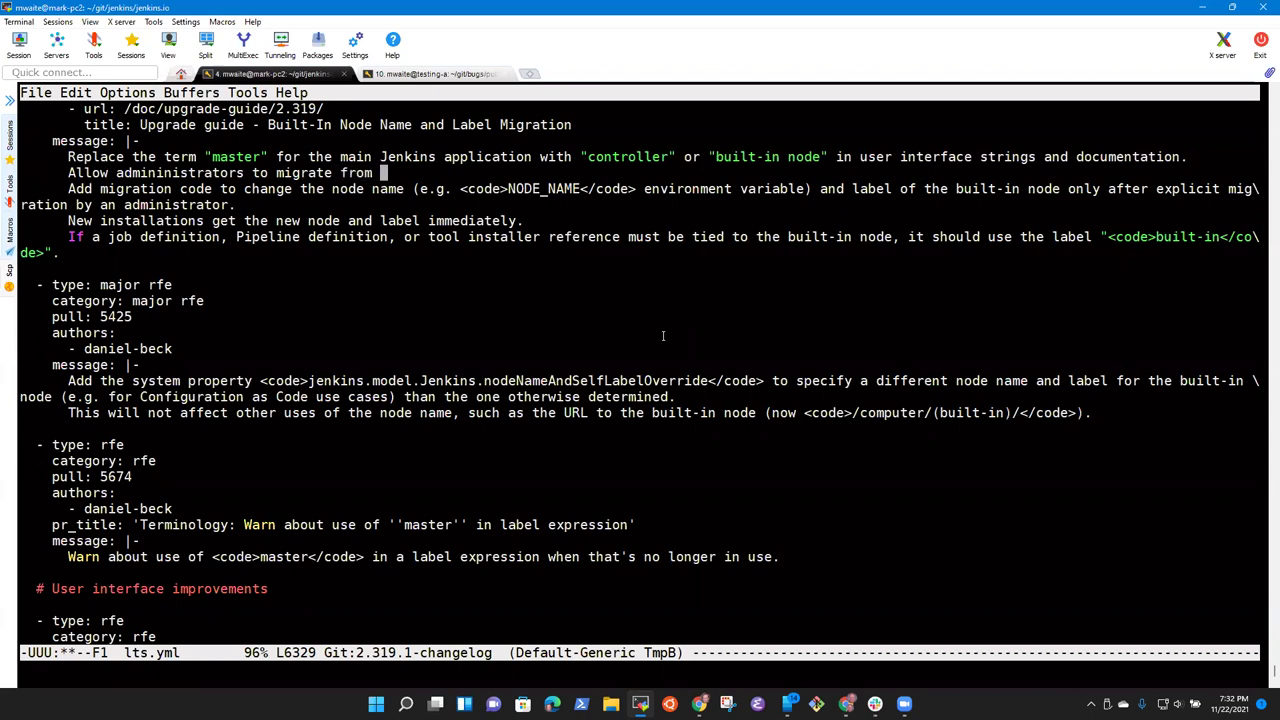
{"action": "key", "text": "BackSpace"}
{"action": "key", "text": "BackSpace"}
{"action": "key", "text": "BackSpace"}
{"action": "key", "text": "BackSpace"}
{"action": "key", "text": "BackSpace"}
{"action": "key", "text": "BackSpace"}
{"action": "key", "text": "BackSpace"}
{"action": "key", "text": "BackSpace"}
{"action": "key", "text": "BackSpace"}
{"action": "key", "text": "BackSpace"}
{"action": "key", "text": "BackSpace"}
{"action": "key", "text": "BackSpace"}
{"action": "key", "text": "BackSpace"}
{"action": "key", "text": "BackSpace"}
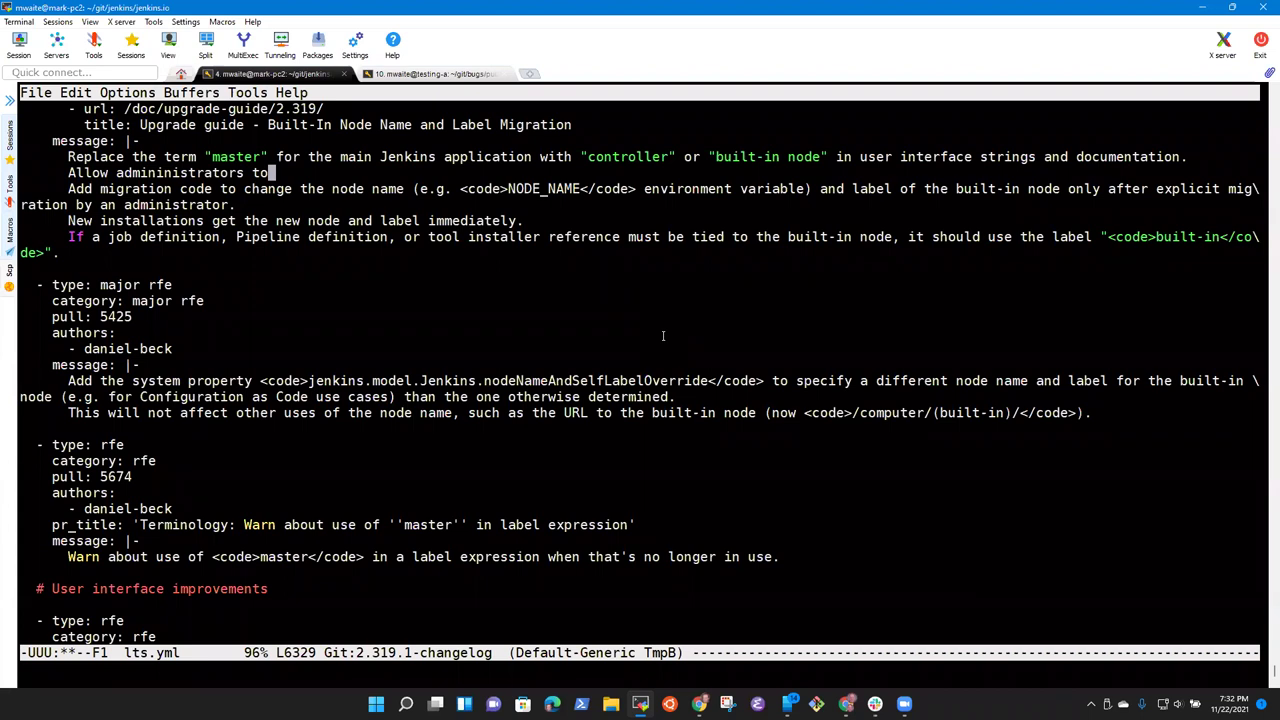
{"action": "key", "text": "ctrl+a"}
{"action": "key", "text": "alt+f"}
{"action": "key", "text": "alt+b"}
{"action": "key", "text": "ctrl+k"}
Step: Put 'only after explicit migration by an administrator.' on its own line and select it
{"action": "key", "text": "ctrl+n"}
{"action": "key", "text": "ctrl+e"}
{"action": "key", "text": "alt+b"}
{"action": "key", "text": "alt+b"}
{"action": "key", "text": "alt+b"}
{"action": "key", "text": "alt+b"}
{"action": "key", "text": "alt+b"}
{"action": "key", "text": "alt+b"}
{"action": "key", "text": "alt+b"}
{"action": "key", "text": "alt+b"}
{"action": "key", "text": "alt+f"}
{"action": "key", "text": "Return"}
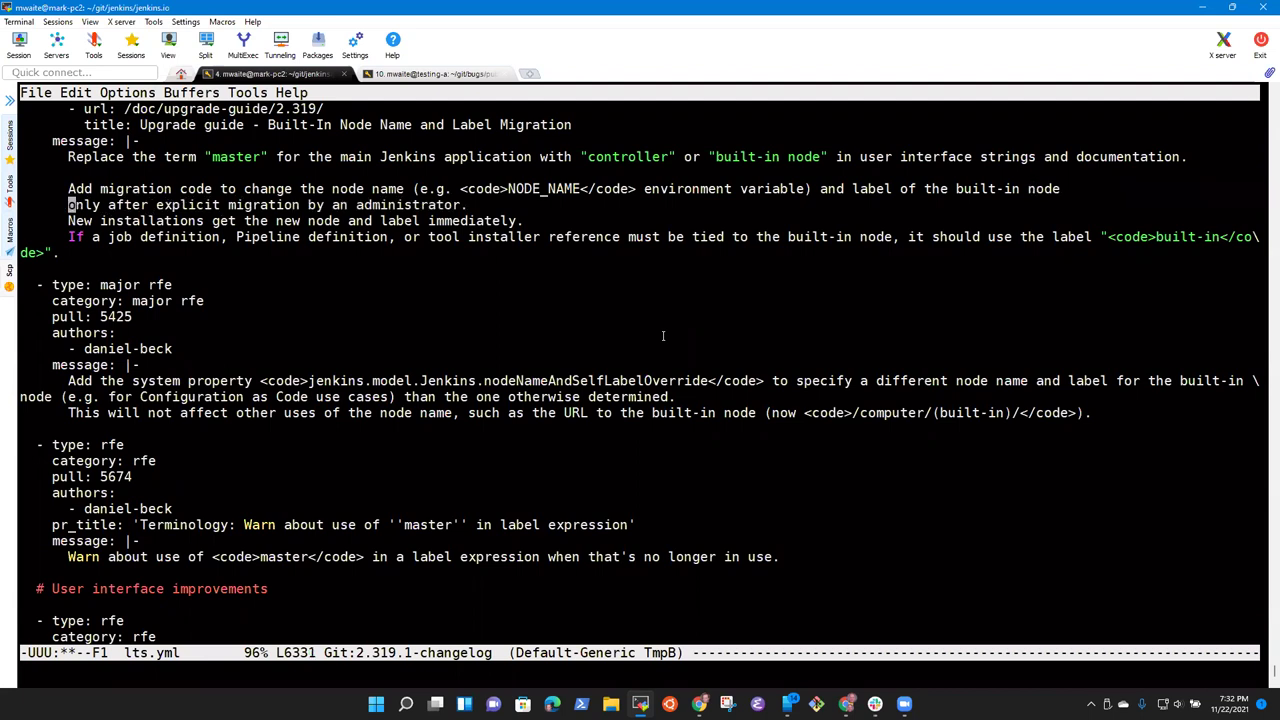
{"action": "key", "text": "ctrl+space"}
{"action": "key", "text": "ctrl+e"}
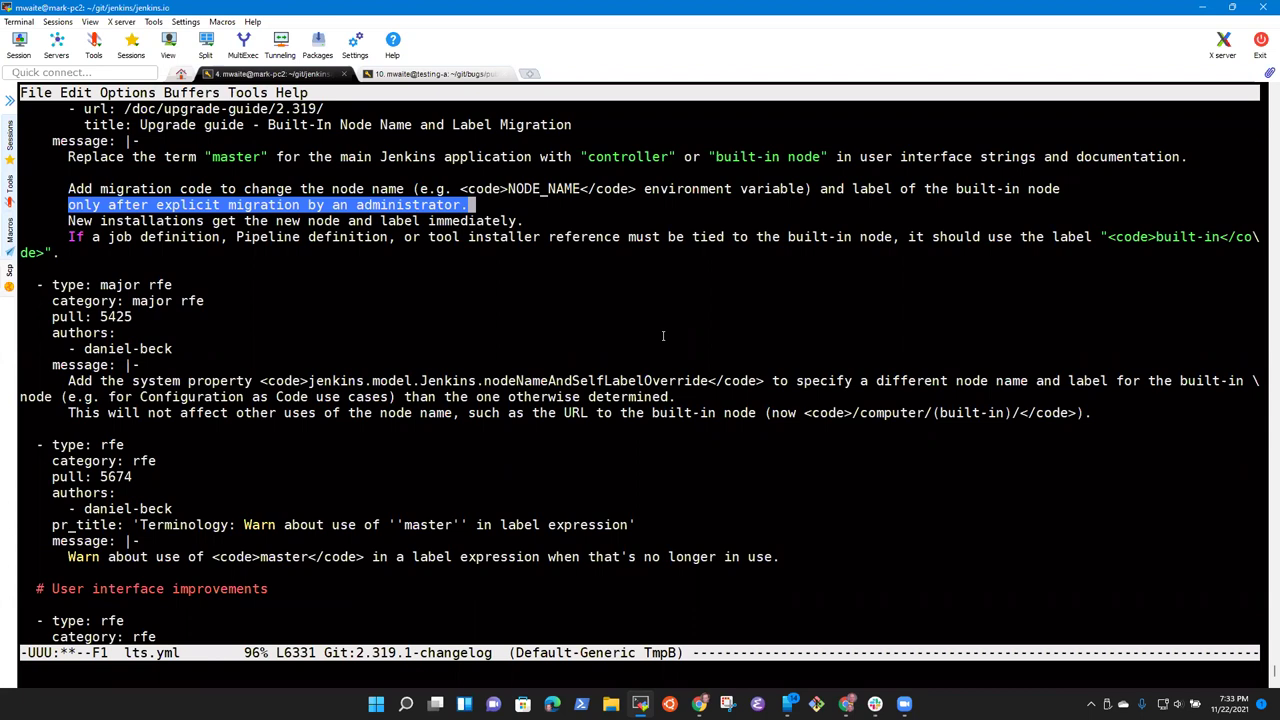
Step: Copy the selected line and start the blank line with 'Existing installations will not'
{"action": "key", "text": "Down"}
{"action": "key", "text": "Home"}
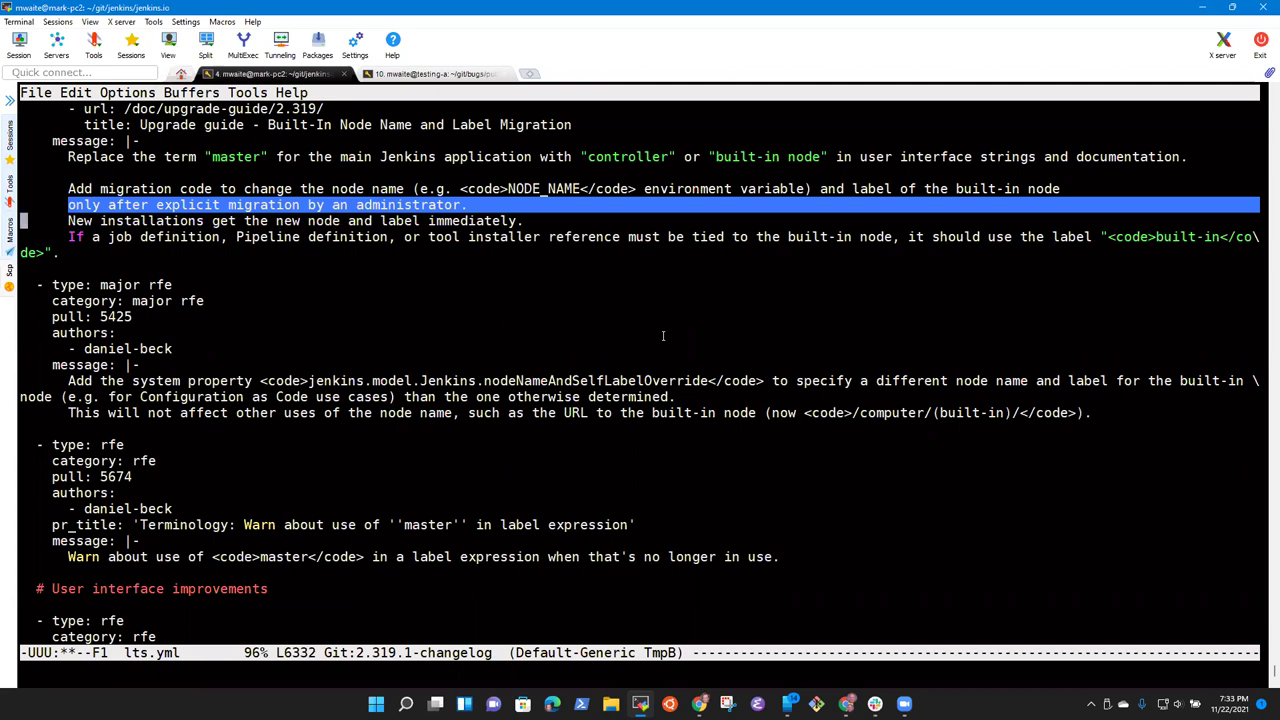
{"action": "key", "text": "alt+w"}
{"action": "key", "text": "Up"}
{"action": "key", "text": "Up"}
{"action": "key", "text": "Up"}
{"action": "key", "text": "End"}
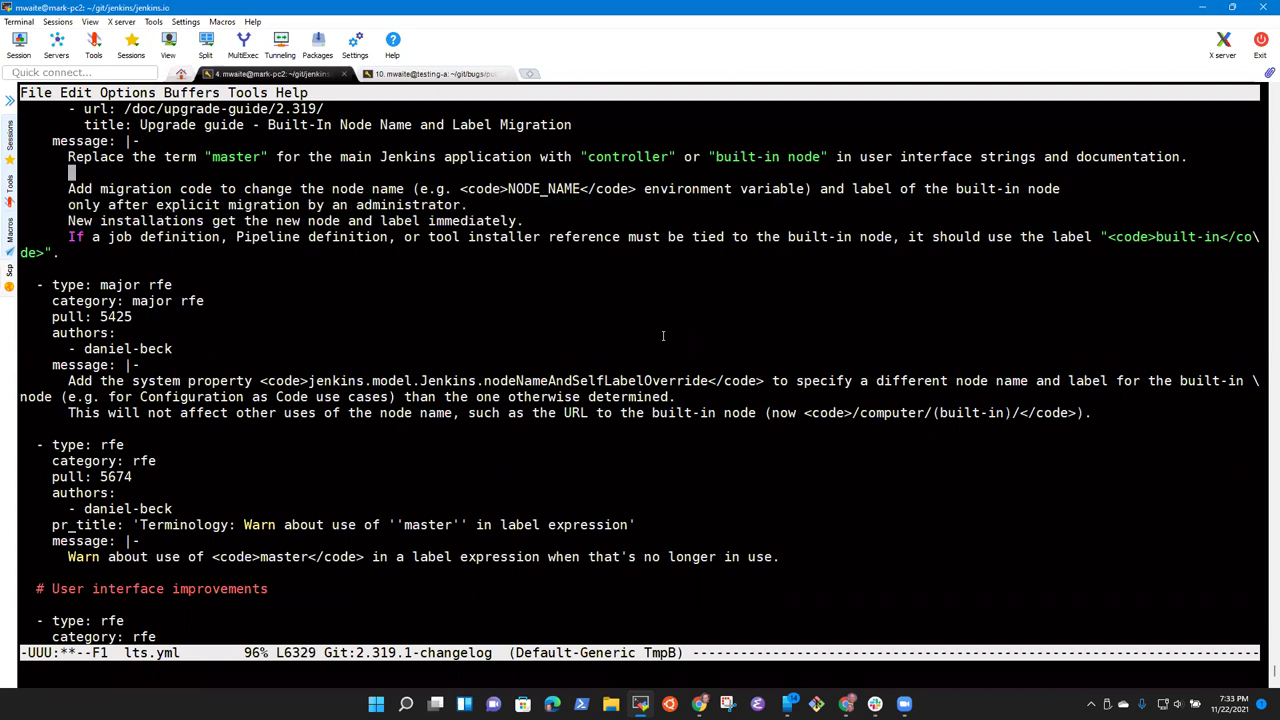
{"action": "type", "text": "Existing installations"}
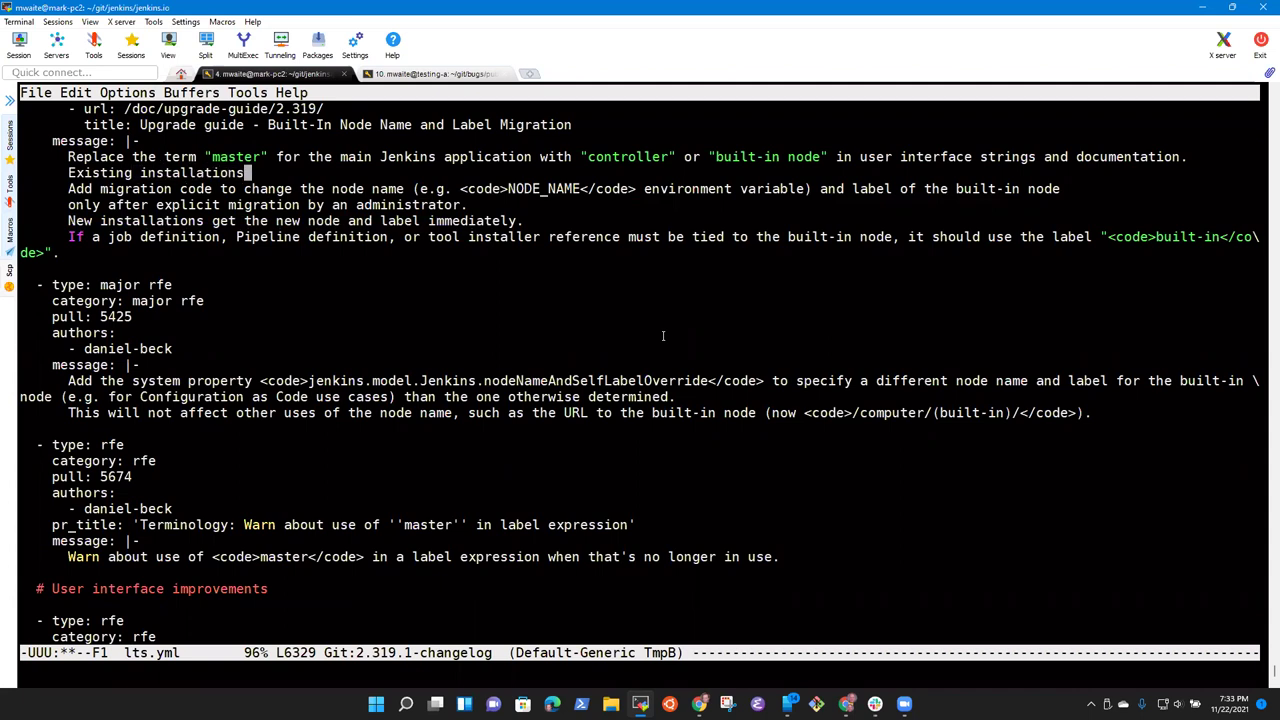
{"action": "type", "text": " will not"}
Step: Copy the phrase about changing the built-in node's name and label and paste it after 'will not'
{"action": "key", "text": "Down"}
{"action": "key", "text": "alt+b"}
{"action": "key", "text": "alt+b"}
{"action": "key", "text": "ctrl+space"}
{"action": "key", "text": "alt+f"}
{"action": "key", "text": "alt+f"}
{"action": "key", "text": "alt+f"}
{"action": "key", "text": "alt+f"}
{"action": "key", "text": "alt+f"}
{"action": "key", "text": "alt+f"}
{"action": "key", "text": "alt+f"}
{"action": "key", "text": "alt+f"}
{"action": "key", "text": "alt+f"}
{"action": "key", "text": "alt+f"}
{"action": "key", "text": "alt+f"}
{"action": "key", "text": "alt+f"}
{"action": "key", "text": "alt+f"}
{"action": "key", "text": "alt+f"}
{"action": "key", "text": "alt+f"}
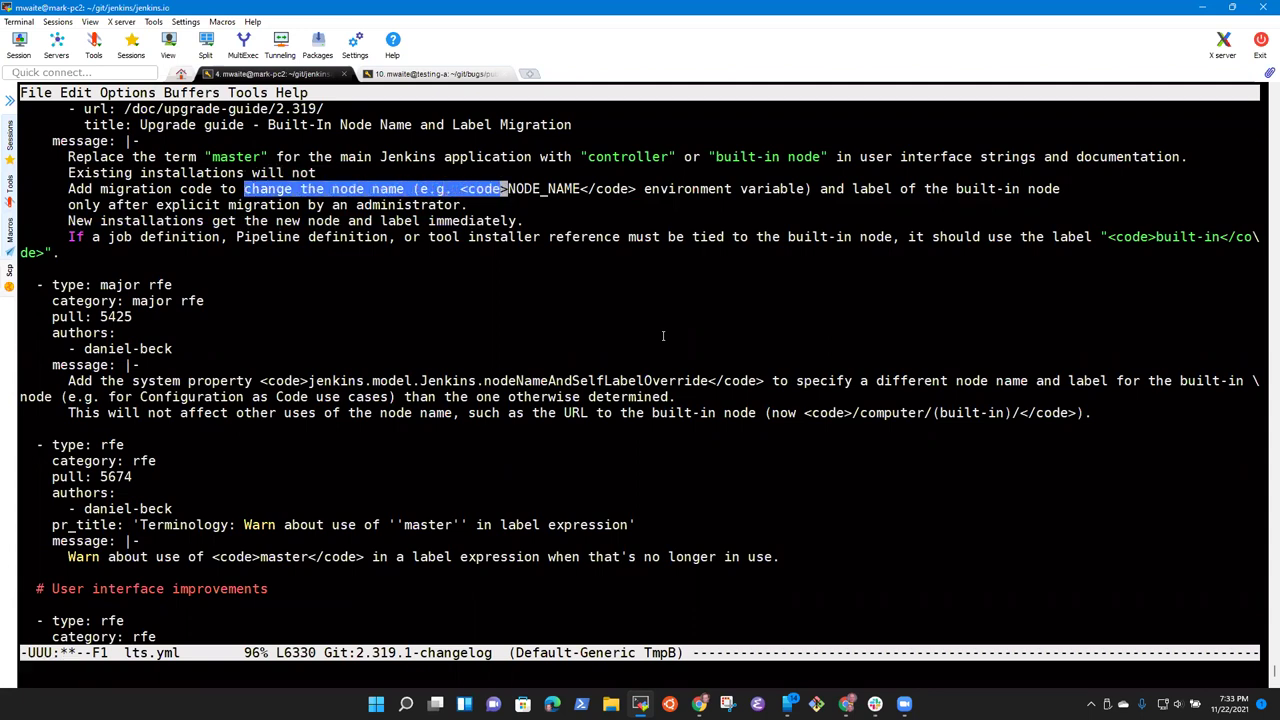
{"action": "key", "text": "alt+f"}
{"action": "key", "text": "alt+f"}
{"action": "key", "text": "alt+f"}
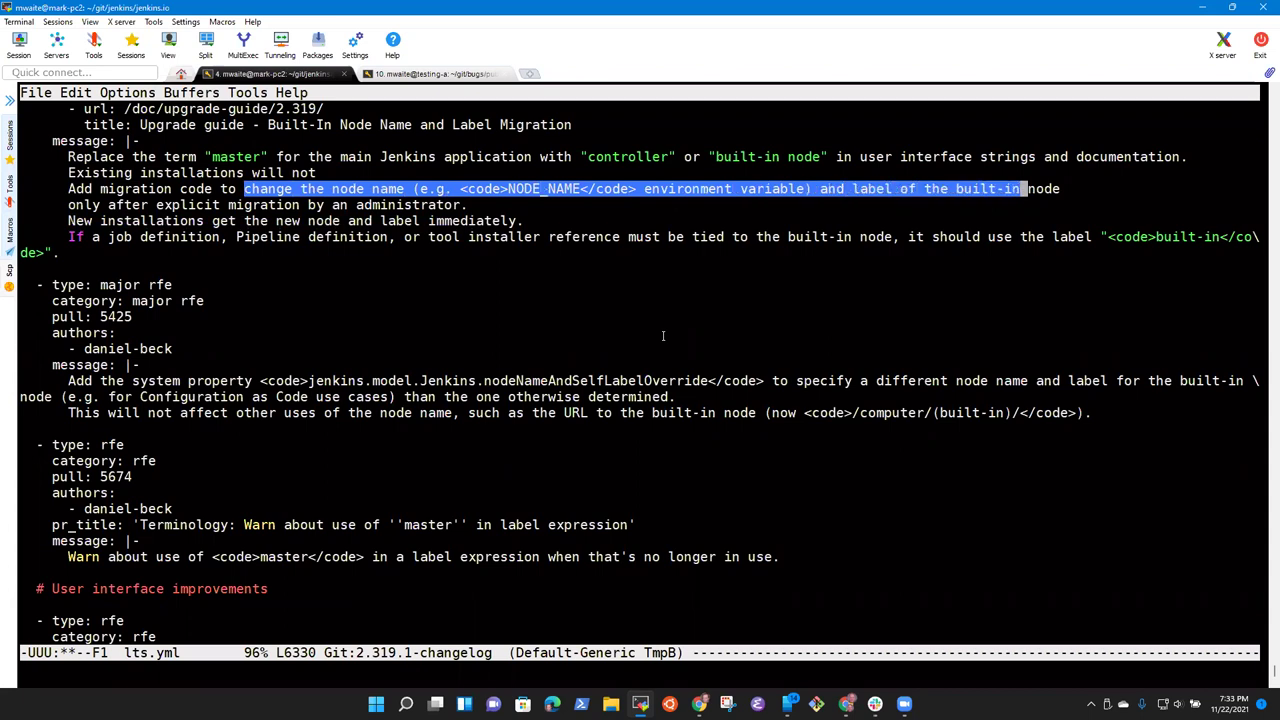
{"action": "key", "text": "alt+f"}
{"action": "key", "text": "ctrl+r"}
{"action": "key", "text": "Up"}
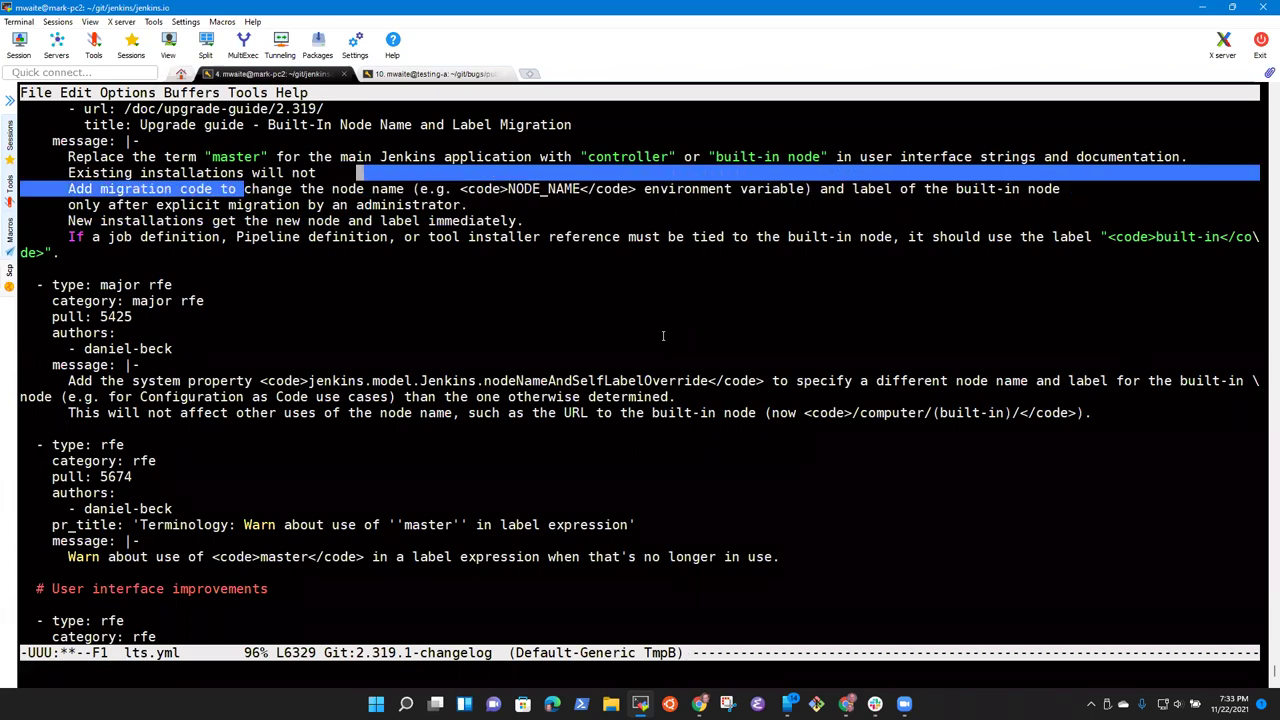
{"action": "key", "text": "Down"}
{"action": "key", "text": "ctrl+e"}
{"action": "key", "text": "alt+w"}
{"action": "key", "text": "Up"}
{"action": "key", "text": "alt+b"}
{"action": "key", "text": "alt+f"}
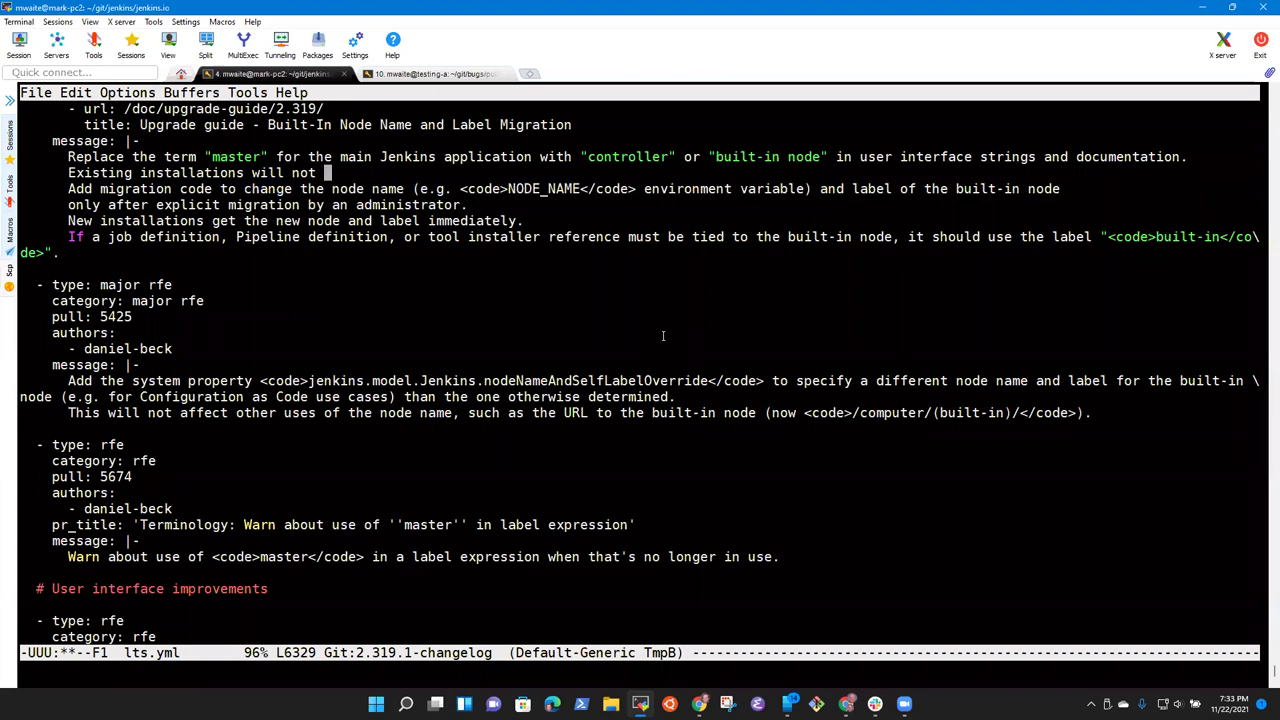
{"action": "key", "text": "ctrl+y"}
Step: Check that the parenthesised example in the new sentence is balanced
{"action": "key", "text": "ctrl+a"}
{"action": "key", "text": "alt+f"}
{"action": "key", "text": "alt+f"}
{"action": "key", "text": "alt+f"}
{"action": "key", "text": "alt+f"}
{"action": "key", "text": "alt+f"}
{"action": "key", "text": "alt+f"}
{"action": "key", "text": "alt+f"}
{"action": "key", "text": "alt+f"}
{"action": "key", "text": "alt+f"}
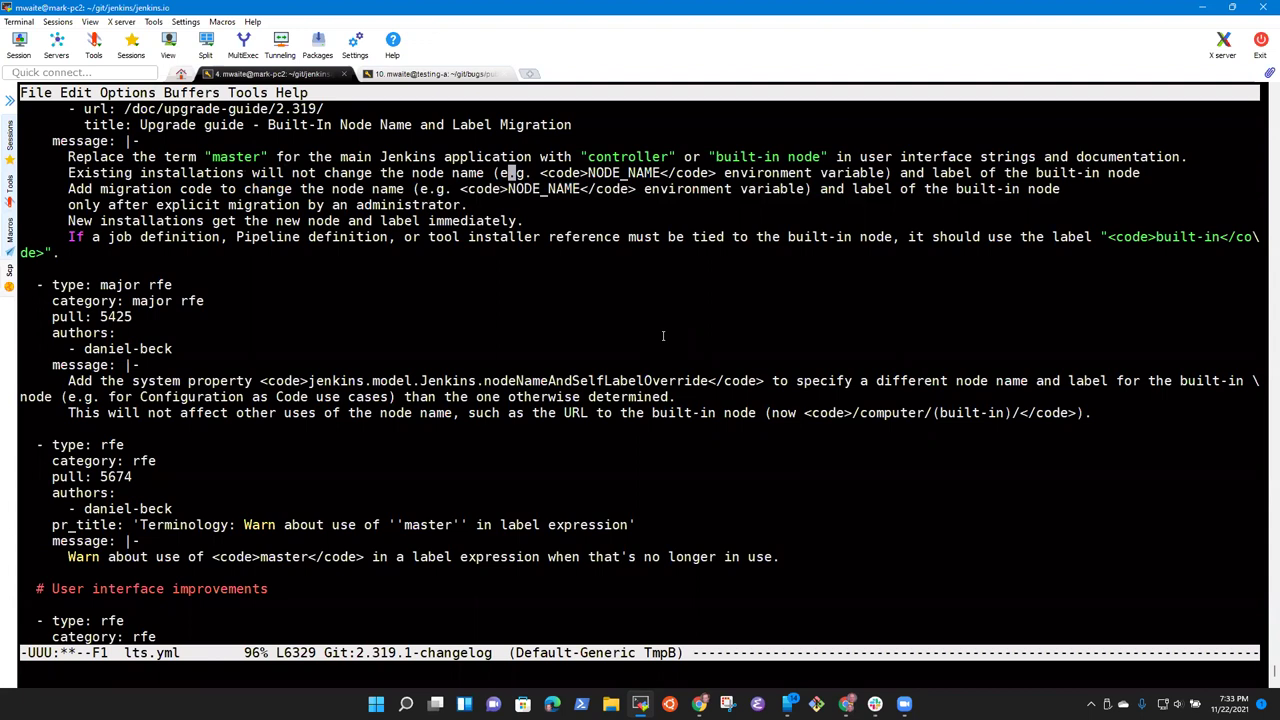
{"action": "key", "text": "ctrl+b"}
{"action": "key", "text": "ctrl+alt+f"}
{"action": "key", "text": "ctrl+e"}
{"action": "key", "text": "BackSpace"}
{"action": "key", "text": "BackSpace"}
{"action": "key", "text": "BackSpace"}
{"action": "key", "text": "BackSpace"}
{"action": "key", "text": "BackSpace"}
Step: Extend the sentence with 'until an administrator explicitly', correcting typos along the way
{"action": "type", "text": "unles"}
{"action": "key", "text": "BackSpace"}
{"action": "key", "text": "BackSpace"}
{"action": "key", "text": "BackSpace"}
{"action": "key", "text": "BackSpace"}
{"action": "key", "text": "BackSpace"}
{"action": "type", "text": "untoi"}
{"action": "key", "text": "BackSpace"}
{"action": "type", "text": "il"}
{"action": "key", "text": "BackSpace"}
{"action": "key", "text": "BackSpace"}
{"action": "key", "text": "BackSpace"}
{"action": "type", "text": "iol"}
{"action": "key", "text": "BackSpace"}
{"action": "key", "text": "BackSpace"}
{"action": "type", "text": "l an administratot"}
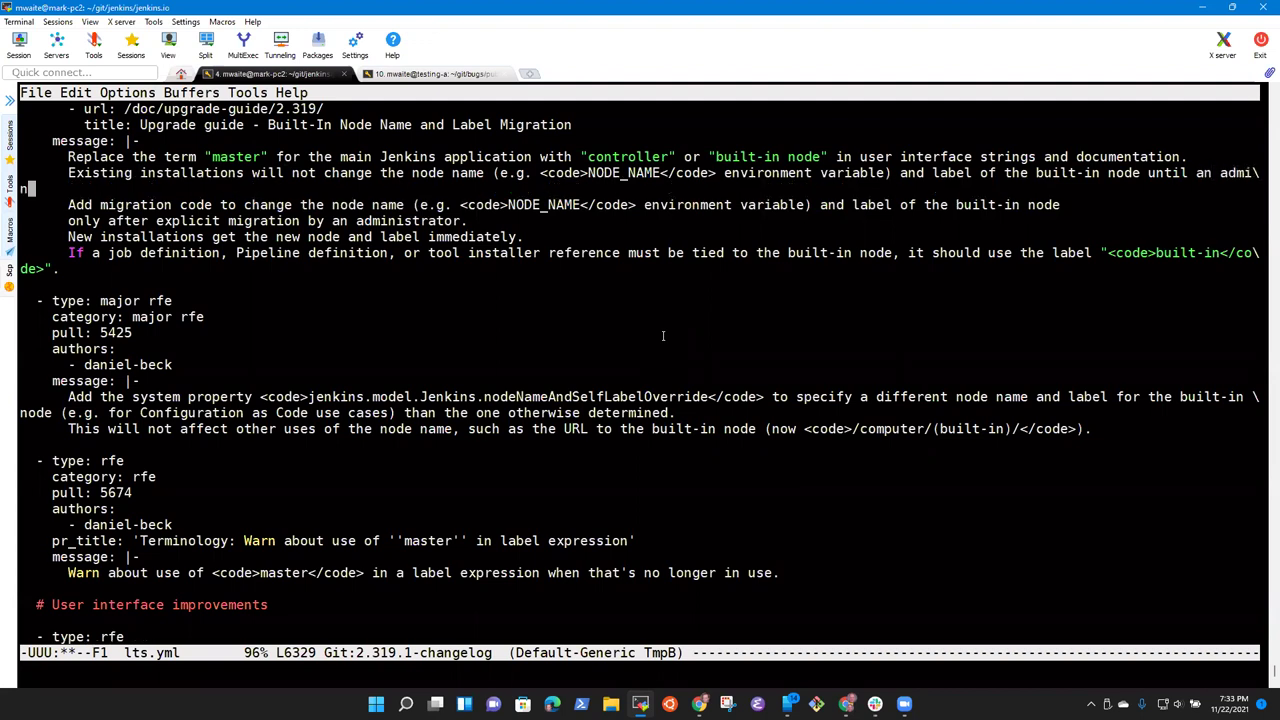
{"action": "key", "text": "BackSpace"}
{"action": "type", "text": "r "}
{"action": "type", "text": "expression"}
{"action": "key", "text": "BackSpace"}
{"action": "key", "text": "BackSpace"}
{"action": "key", "text": "BackSpace"}
{"action": "key", "text": "BackSpace"}
{"action": "key", "text": "BackSpace"}
{"action": "key", "text": "BackSpace"}
{"action": "key", "text": "BackSpace"}
{"action": "type", "text": "licitly"}
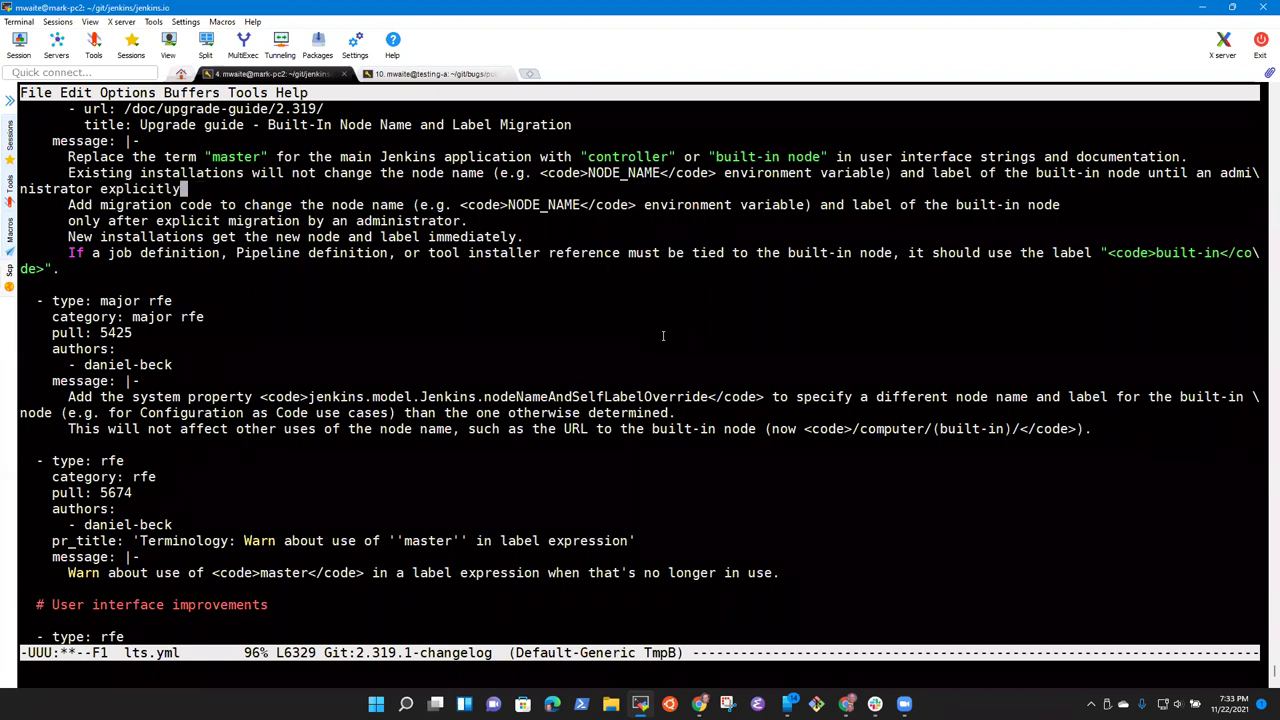
{"action": "type", "text": " perform"}
{"action": "key", "text": "BackSpace"}
{"action": "key", "text": "BackSpace"}
{"action": "key", "text": "BackSpace"}
{"action": "key", "text": "BackSpace"}
{"action": "key", "text": "alt+Tab"}
{"action": "key", "text": "alt+Tab"}
Step: Quick-connect over SSH to debian10-c, change into tmp and list it
{"action": "left_click", "coordinate": [93, 74]}
{"action": "type", "text": "debian"}
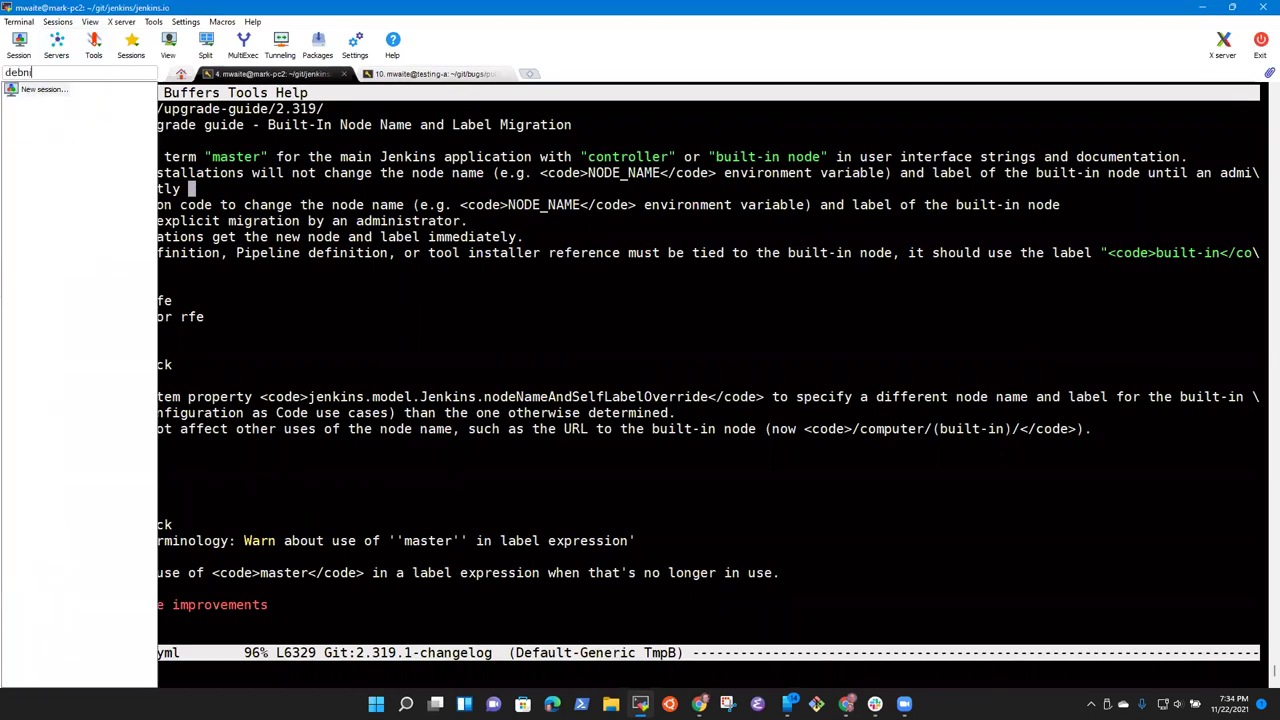
{"action": "type", "text": "10-c"}
{"action": "key", "text": "Return"}
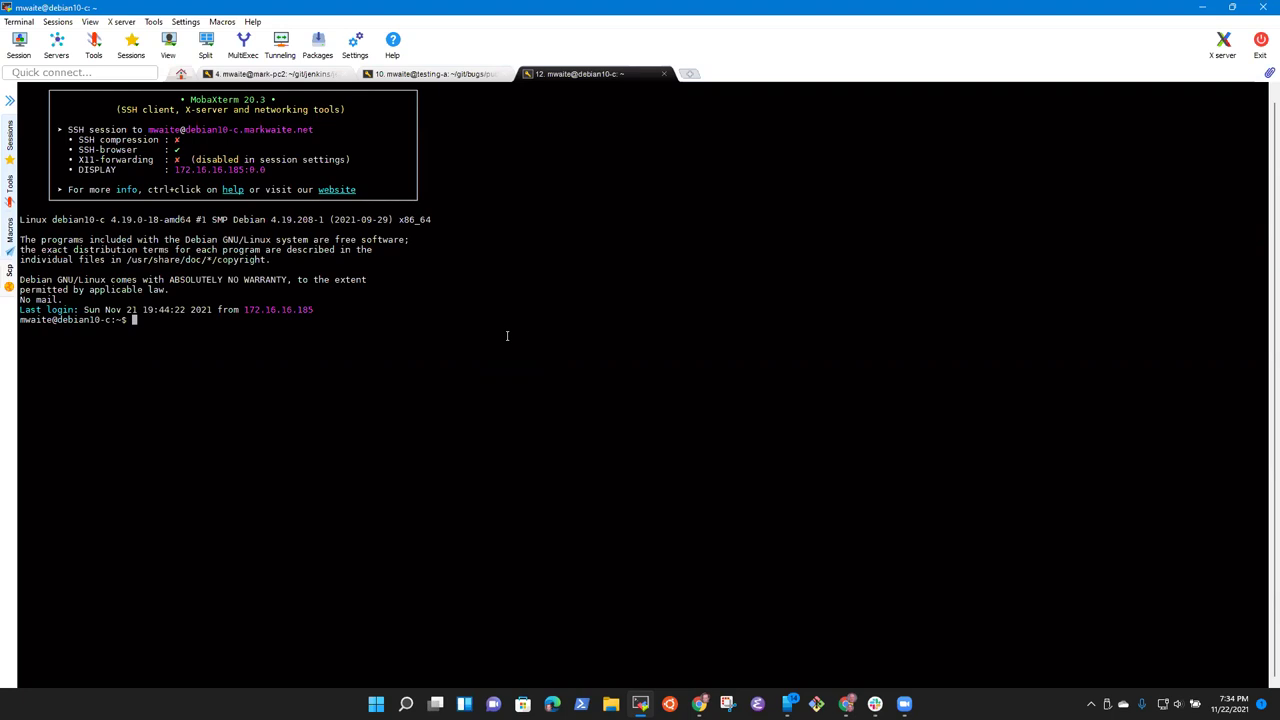
{"action": "type", "text": "cd tmp"}
{"action": "key", "text": "Return"}
{"action": "type", "text": "ls"}
{"action": "key", "text": "Return"}
Step: Create the 2.303 directory, enter it and list its contents
{"action": "type", "text": "mkdir "}
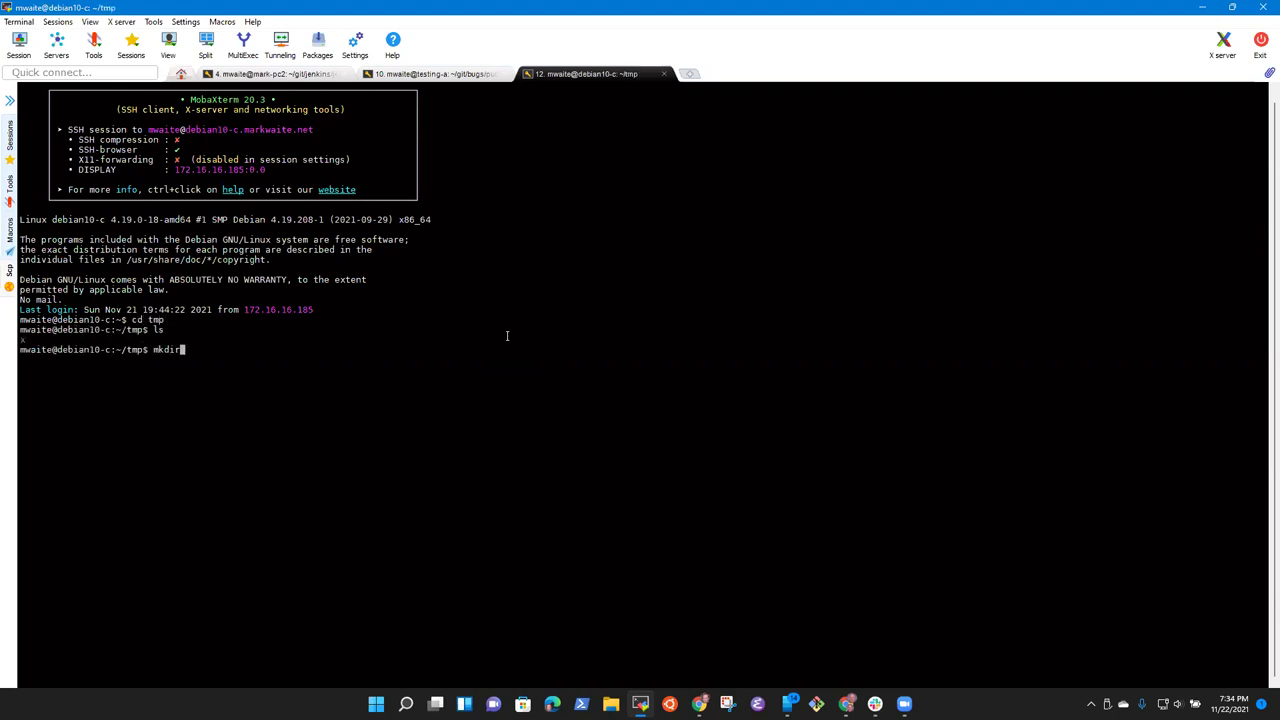
{"action": "type", "text": "2.3"}
{"action": "type", "text": "1"}
{"action": "key", "text": "BackSpace"}
{"action": "key", "text": "BackSpace"}
{"action": "type", "text": "303"}
{"action": "key", "text": "Return"}
{"action": "type", "text": "cd 2.303"}
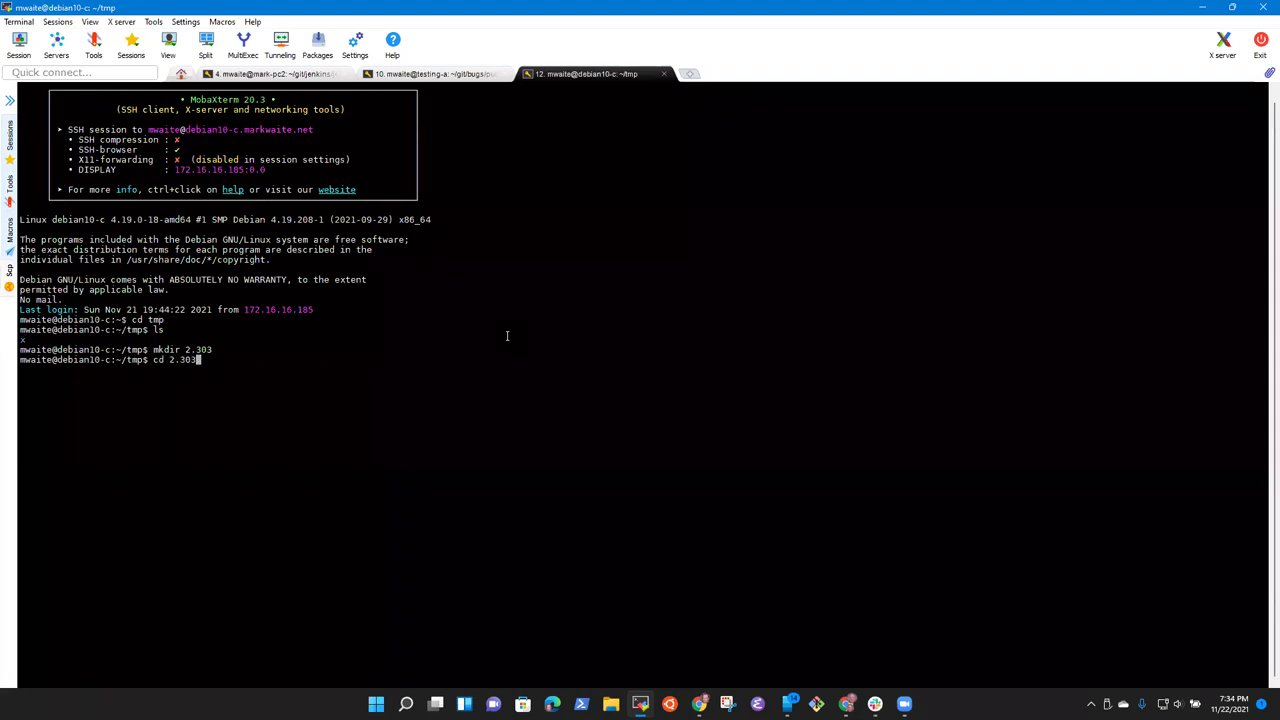
{"action": "key", "text": "Return"}
{"action": "type", "text": "ls"}
{"action": "key", "text": "Return"}
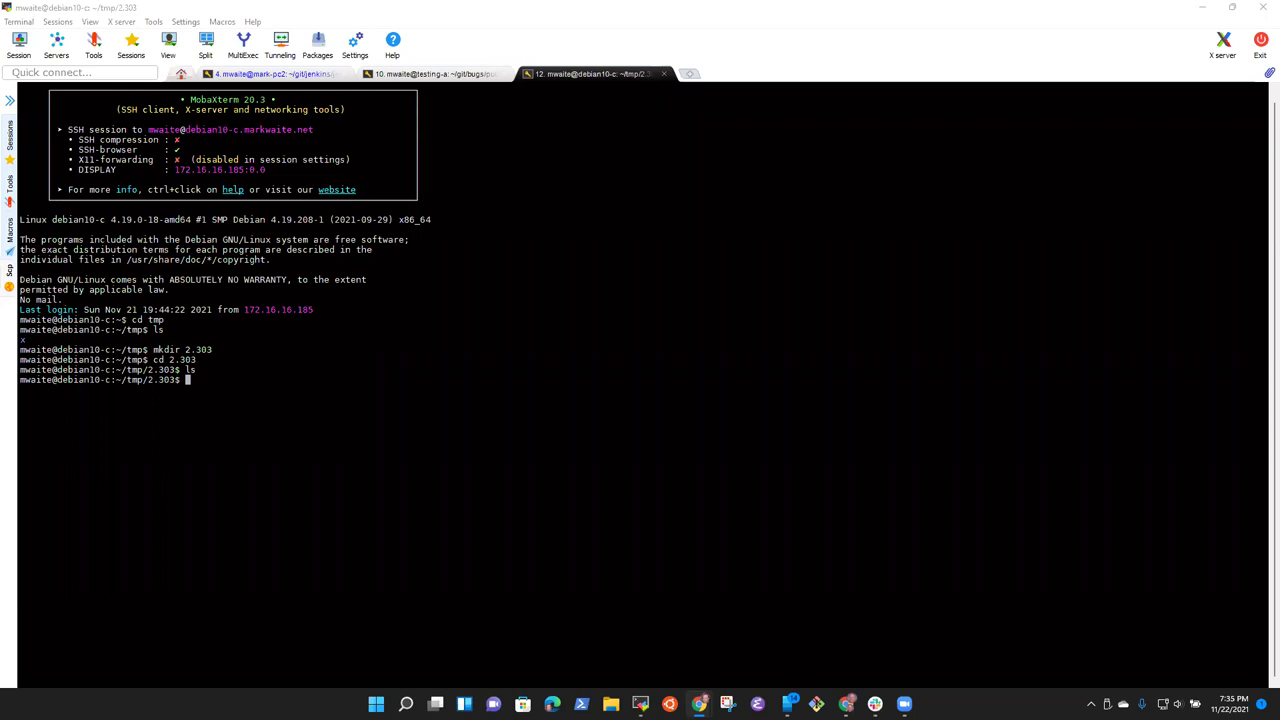
Step: Download jenkins.war with wget from the copied link, start it once, then stop it
{"action": "left_click", "coordinate": [423, 383]}
{"action": "right_click", "coordinate": [444, 385]}
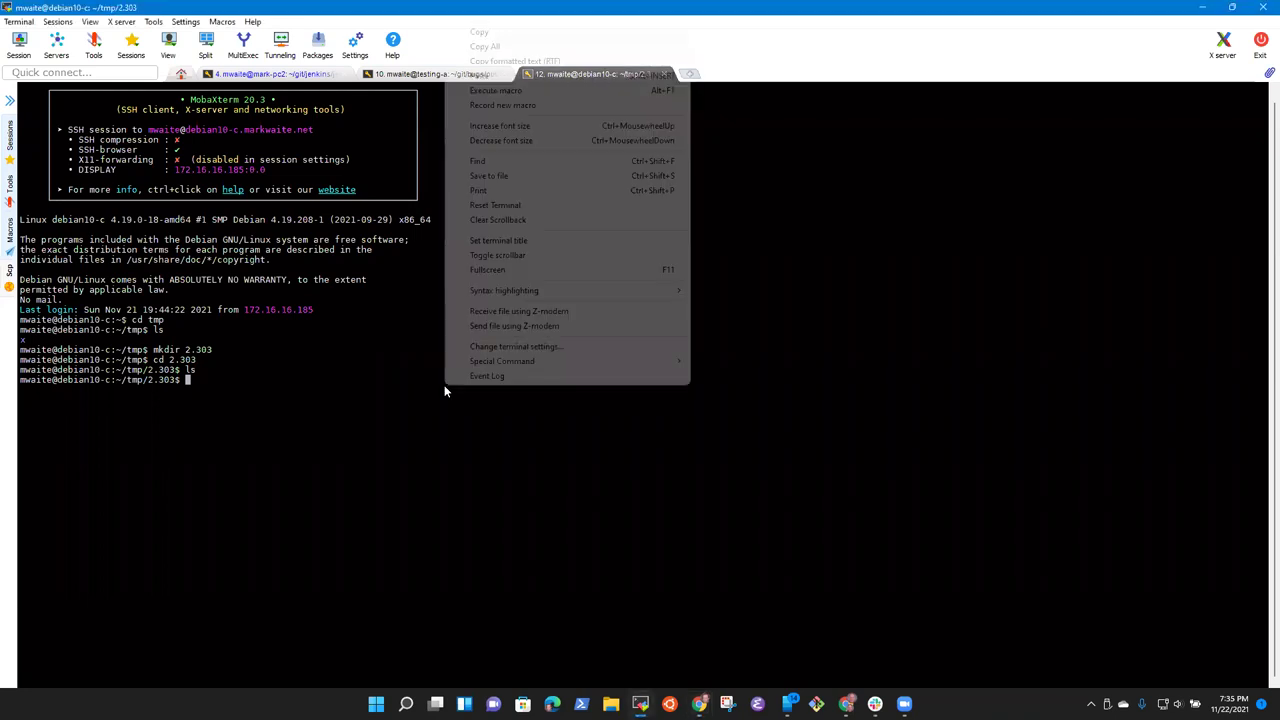
{"action": "left_click", "coordinate": [366, 447]}
{"action": "type", "text": "wget"}
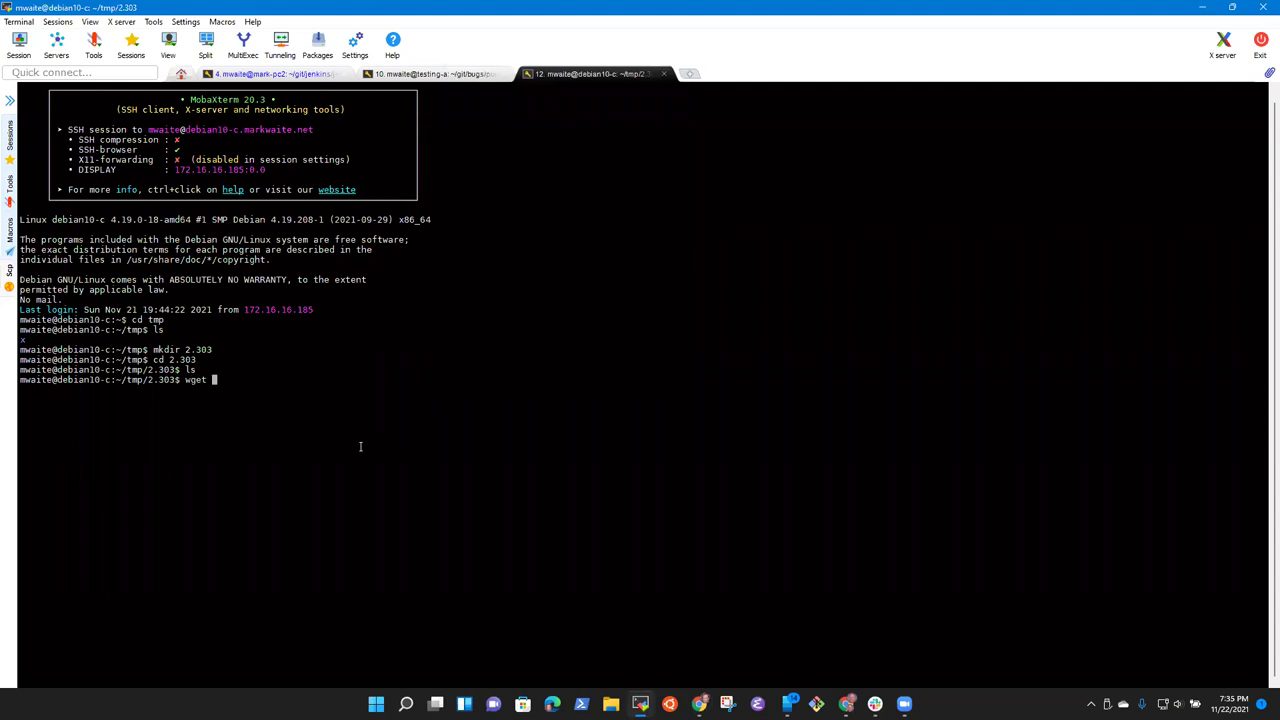
{"action": "type", "text": "https://home.markwaite.net/~mwaite/jenkins-builds/2.303/jenkins.war"}
{"action": "key", "text": "Return"}
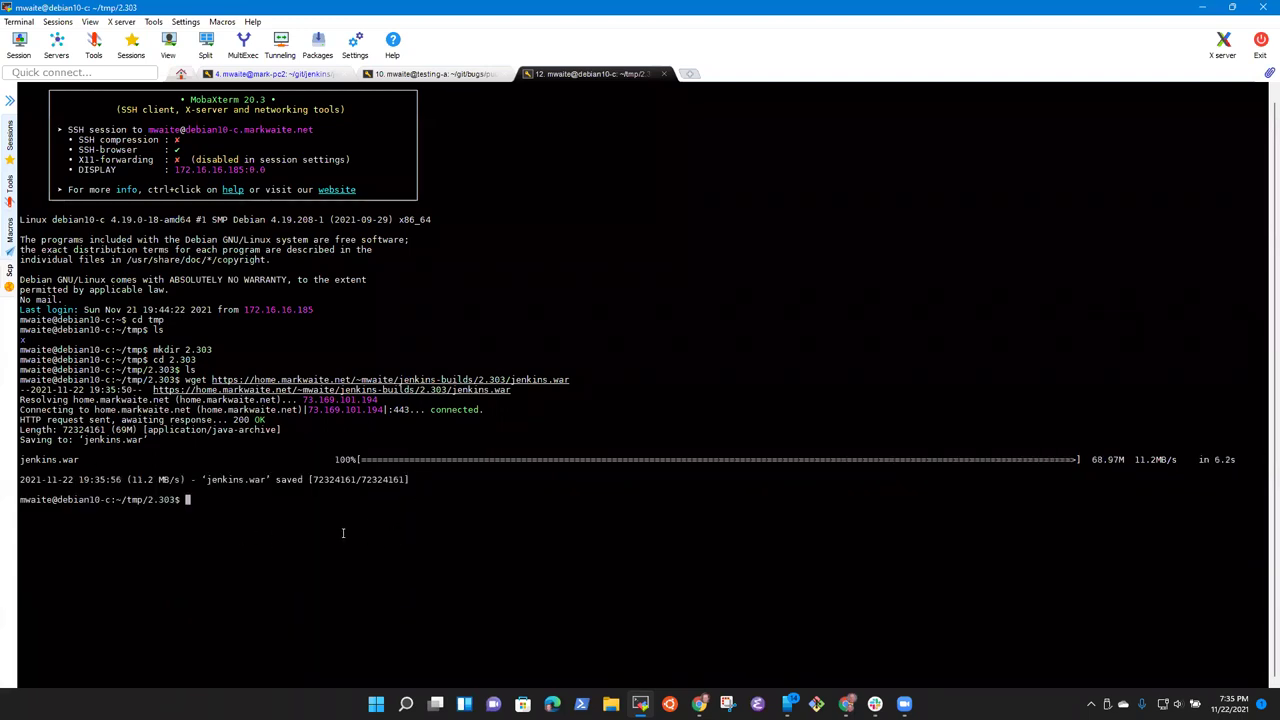
{"action": "type", "text": "java -jar jenkins."}
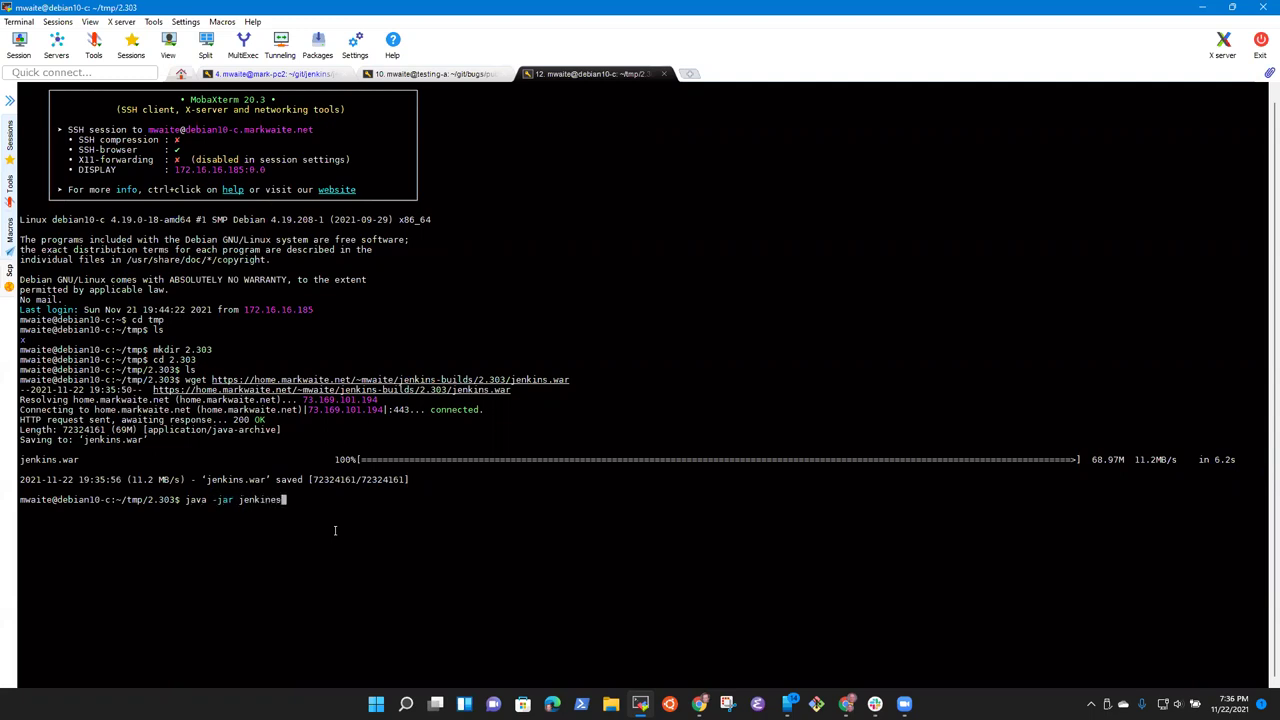
{"action": "type", "text": "war"}
{"action": "key", "text": "Return"}
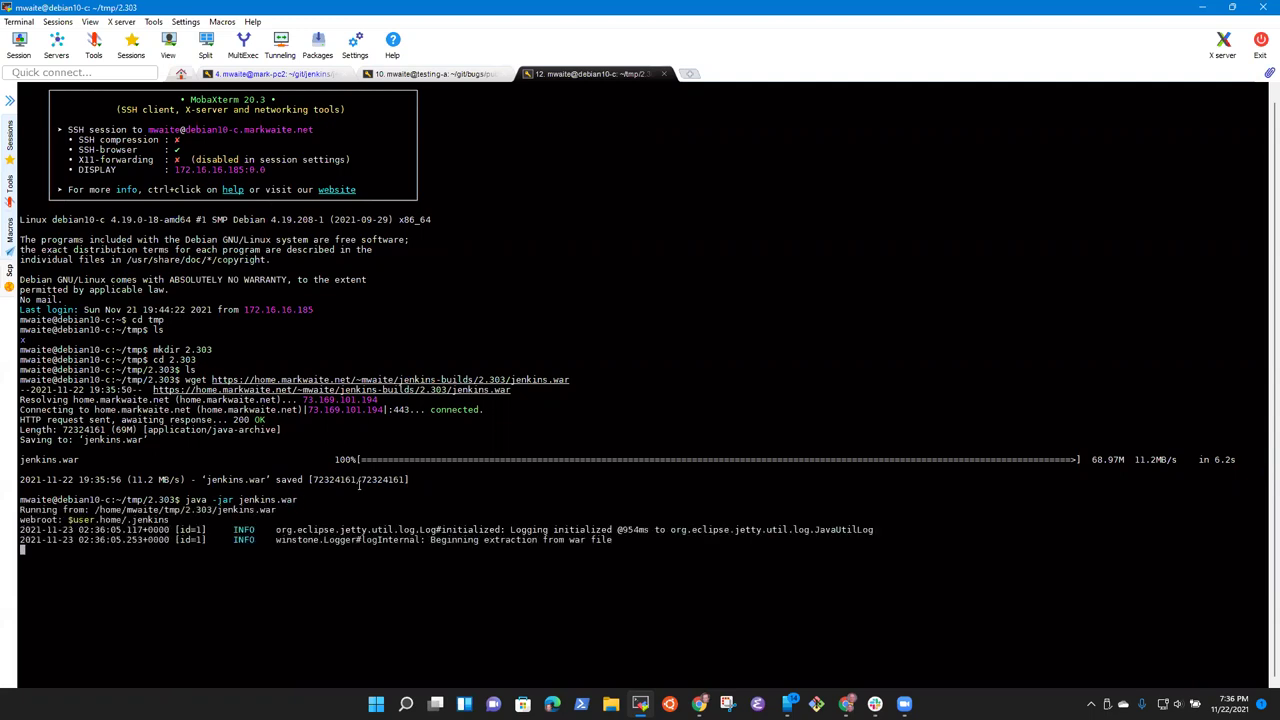
{"action": "key", "text": "ctrl+c"}
{"action": "key", "text": "ctrl+c"}
Step: Export JENKINS_HOME as ~/. and echo its value
{"action": "type", "text": "export JENMKINS"}
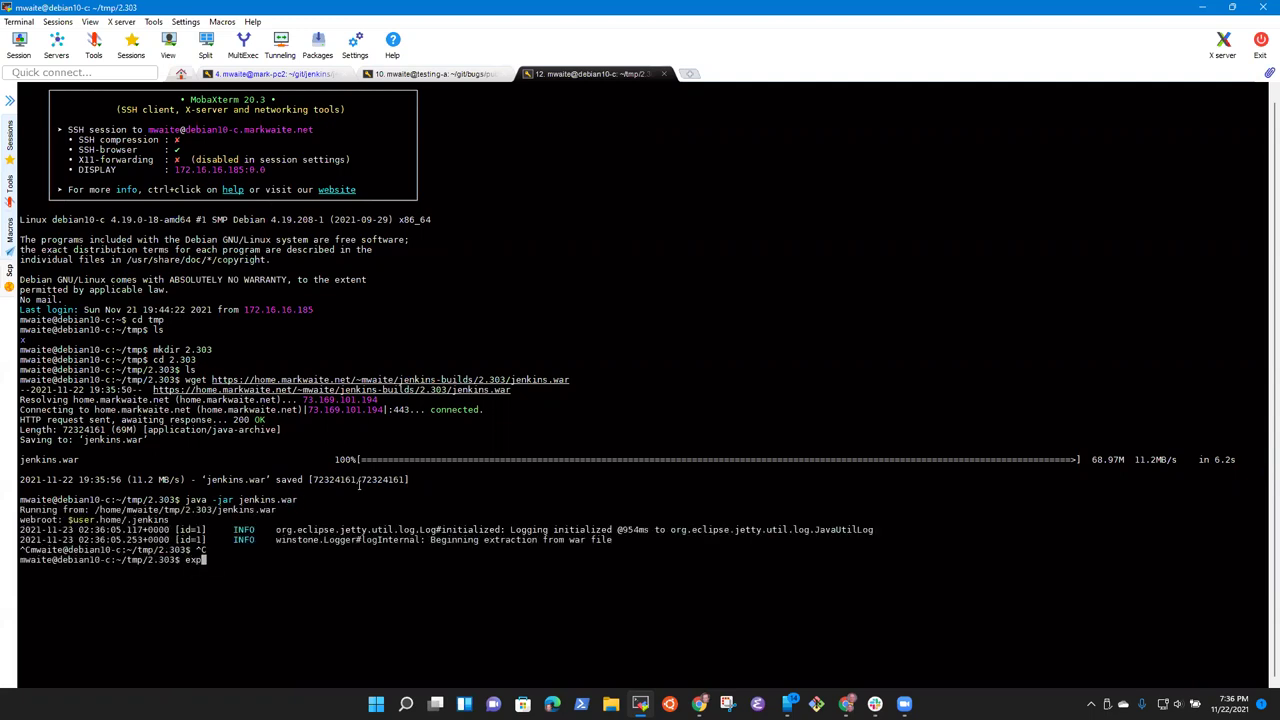
{"action": "key", "text": "BackSpace"}
{"action": "key", "text": "BackSpace"}
{"action": "key", "text": "BackSpace"}
{"action": "key", "text": "BackSpace"}
{"action": "key", "text": "BackSpace"}
{"action": "key", "text": "BackSpace"}
{"action": "key", "text": "BackSpace"}
{"action": "key", "text": "BackSpace"}
{"action": "key", "text": "BackSpace"}
{"action": "key", "text": "BackSpace"}
{"action": "key", "text": "BackSpace"}
{"action": "key", "text": "BackSpace"}
{"action": "key", "text": "BackSpace"}
{"action": "key", "text": "BackSpace"}
{"action": "key", "text": "BackSpace"}
{"action": "type", "text": "export JENKINS_HOME=~/."}
{"action": "key", "text": "Return"}
{"action": "type", "text": "echo $JENKINS_HOME"}
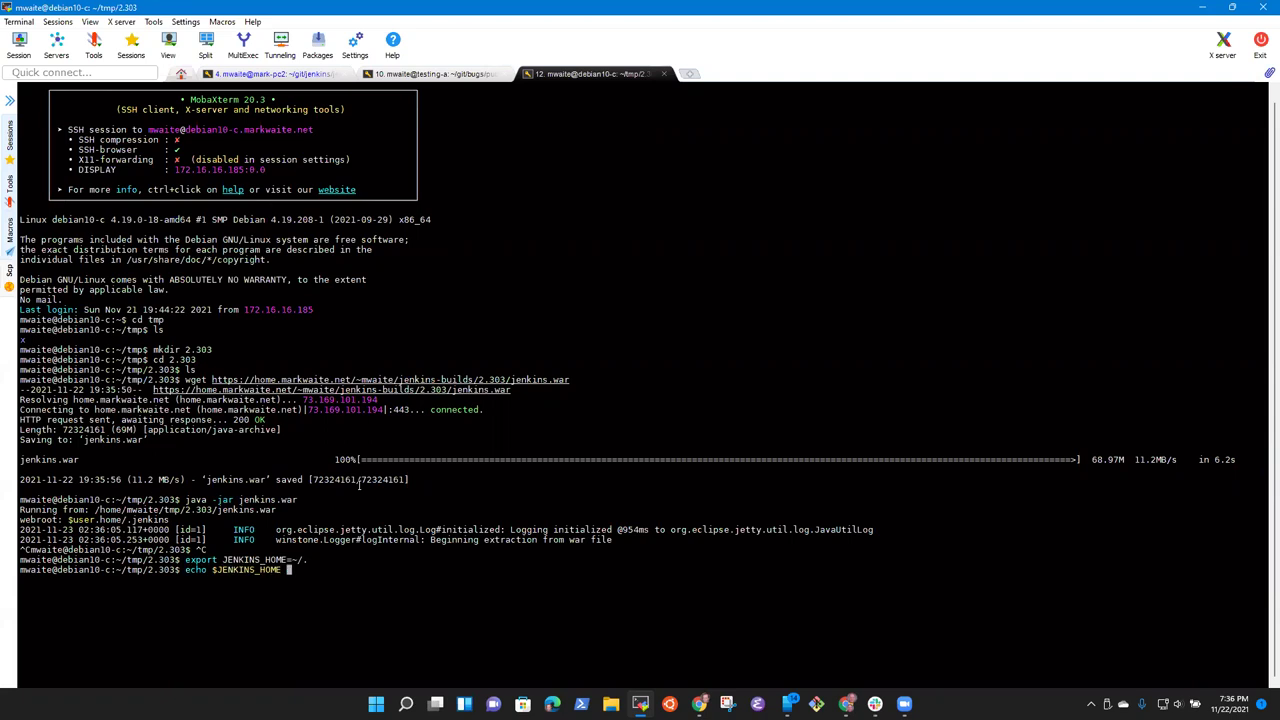
{"action": "key", "text": "Return"}
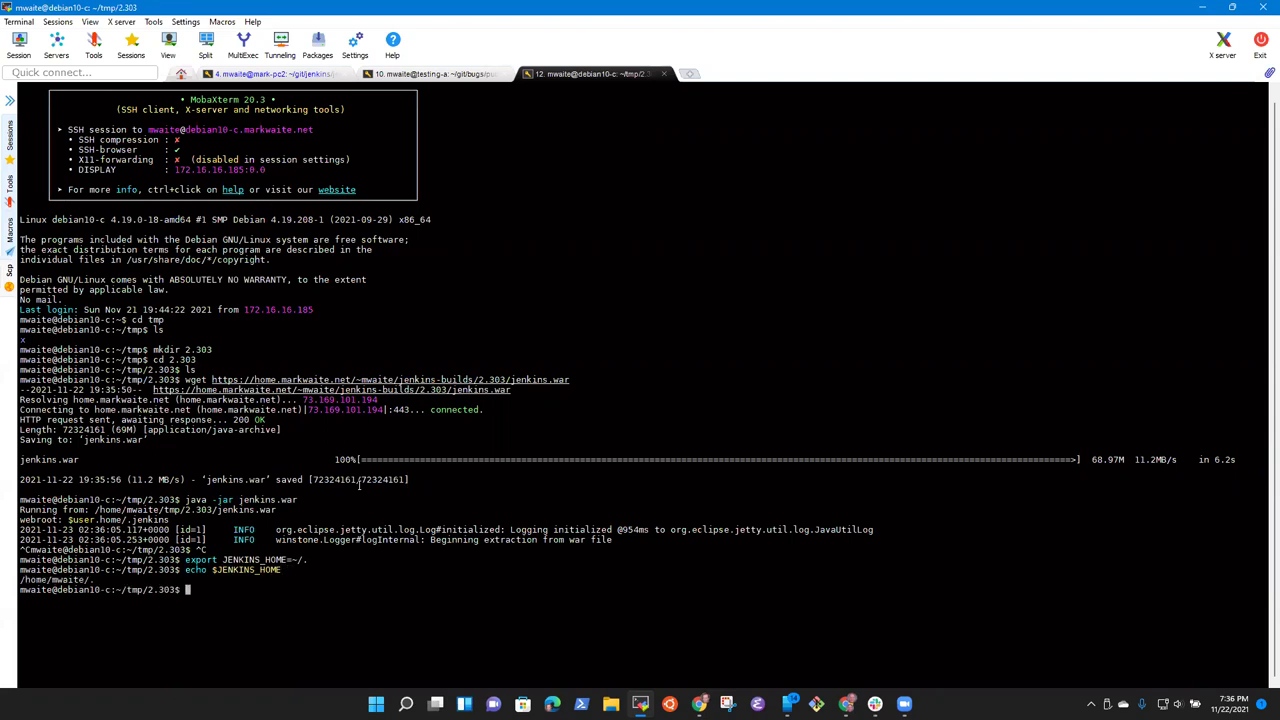
Step: Re-export JENKINS_HOME as $(pwd), the 2.303 folder, and confirm it with echo
{"action": "key", "text": "Up"}
{"action": "key", "text": "Up"}
{"action": "key", "text": "BackSpace"}
{"action": "key", "text": "BackSpace"}
{"action": "key", "text": "BackSpace"}
{"action": "type", "text": "$("}
{"action": "key", "text": "BackSpace"}
{"action": "type", "text": "(pwd)"}
{"action": "key", "text": "Return"}
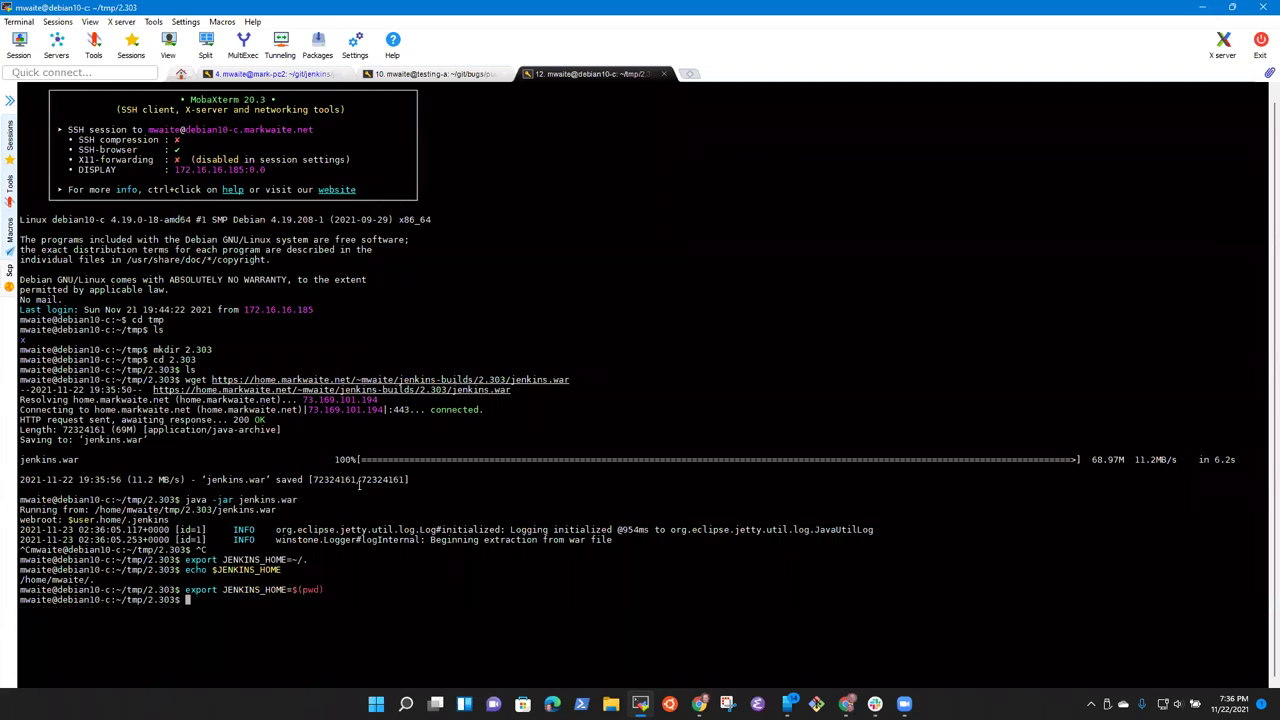
{"action": "key", "text": "Up"}
{"action": "key", "text": "Up"}
{"action": "key", "text": "Return"}
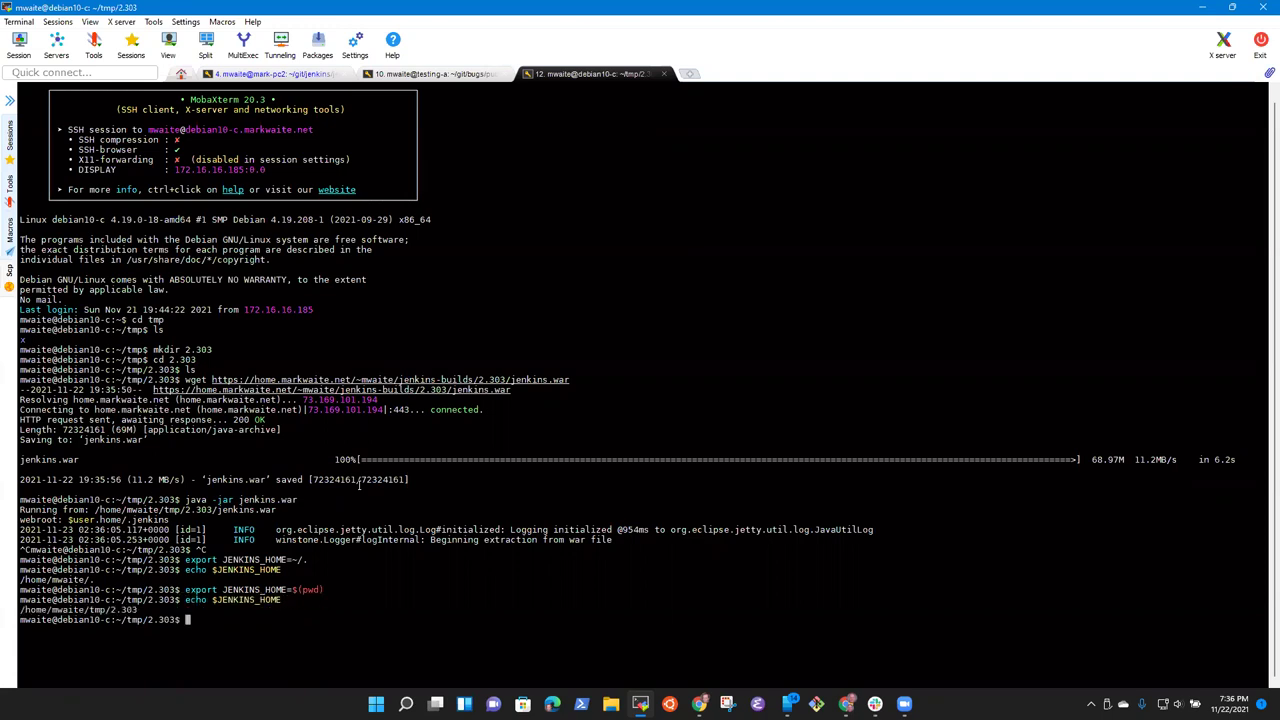
Step: Relaunch java -jar jenkins.war with the new home and copy the initial admin password
{"action": "type", "text": "java -jar je"}
{"action": "key", "text": "Tab"}
{"action": "key", "text": "Return"}
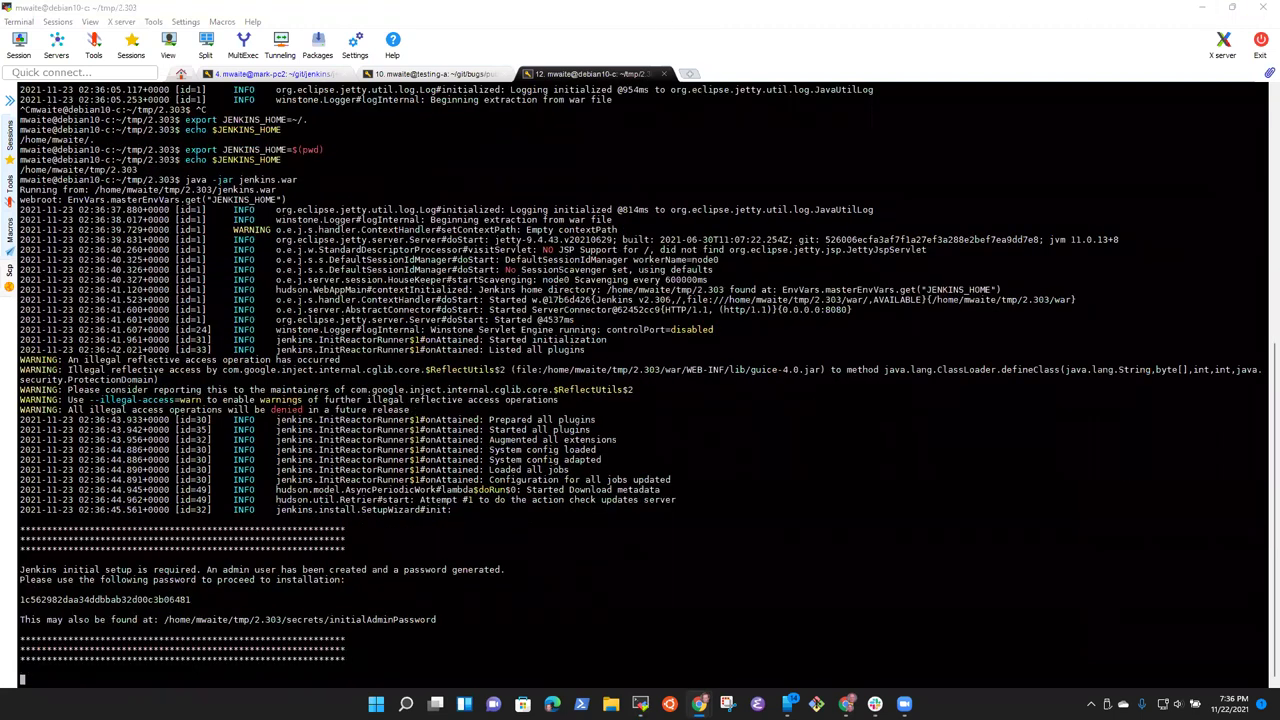
{"action": "double_click", "coordinate": [151, 598]}
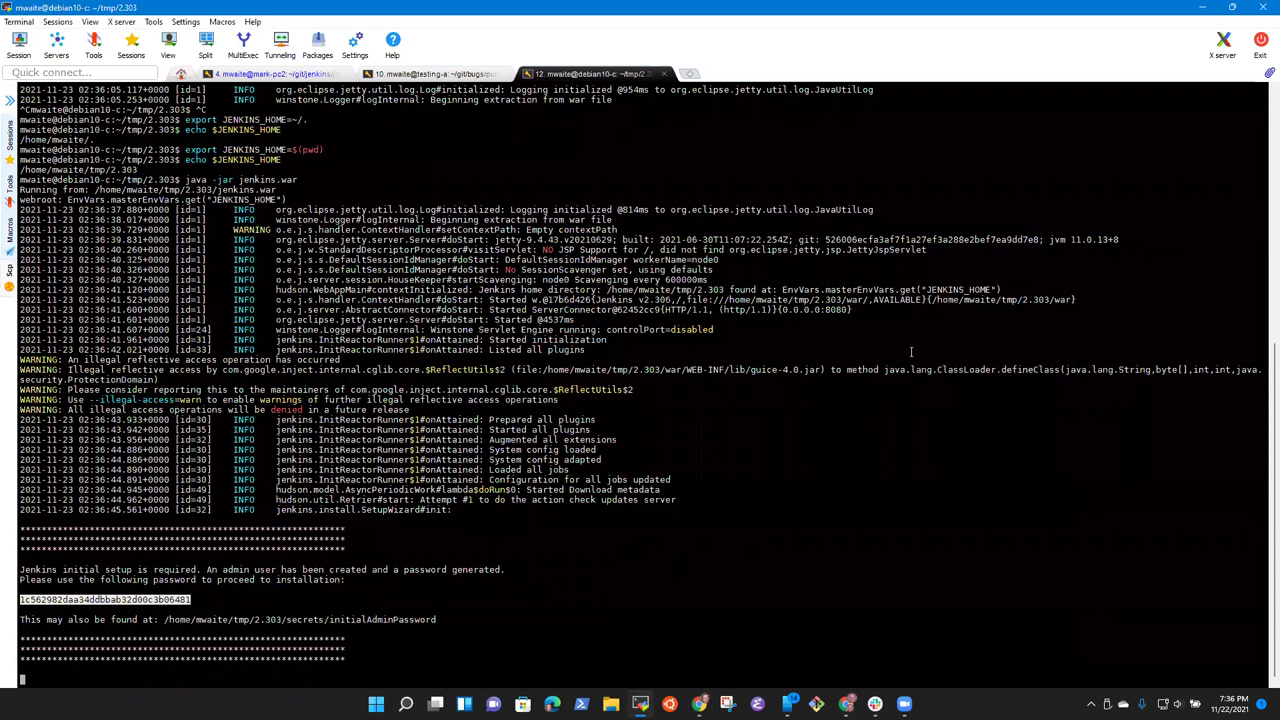
{"action": "left_click", "coordinate": [699, 703]}
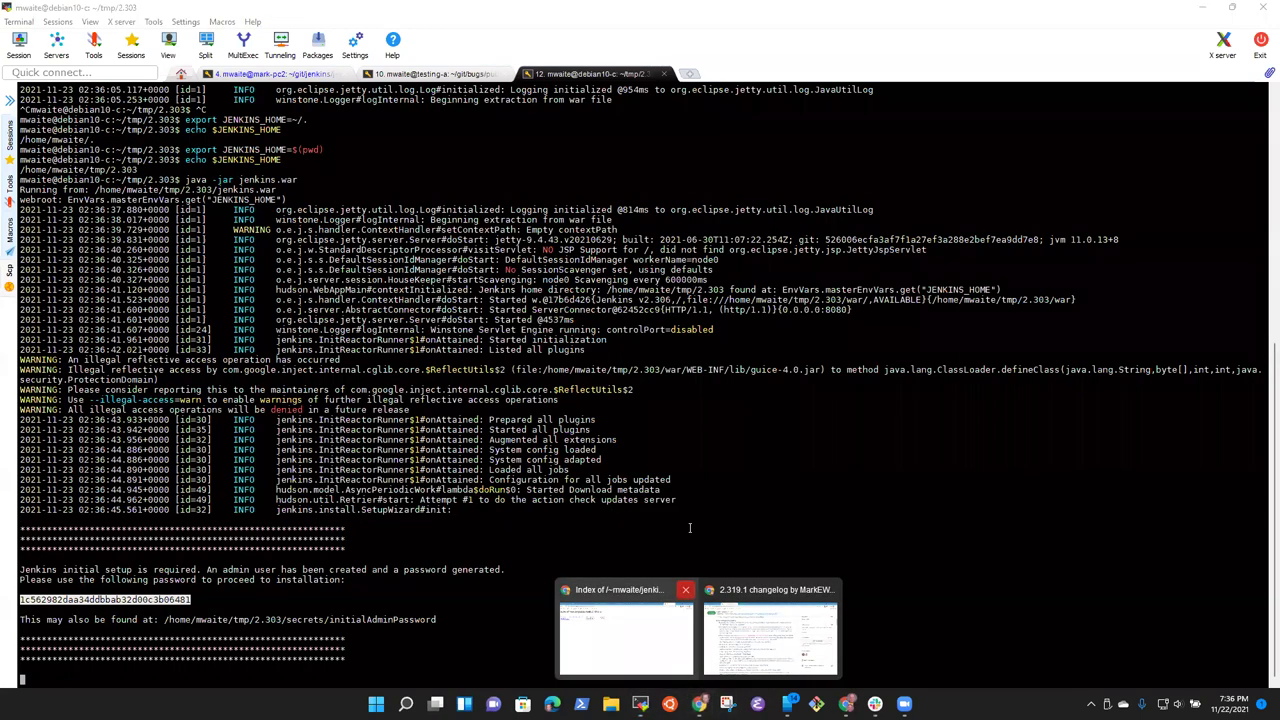
Step: Open the test Jenkins server on port 8080 from the bookmarks in a new tab
{"action": "left_click", "coordinate": [765, 638]}
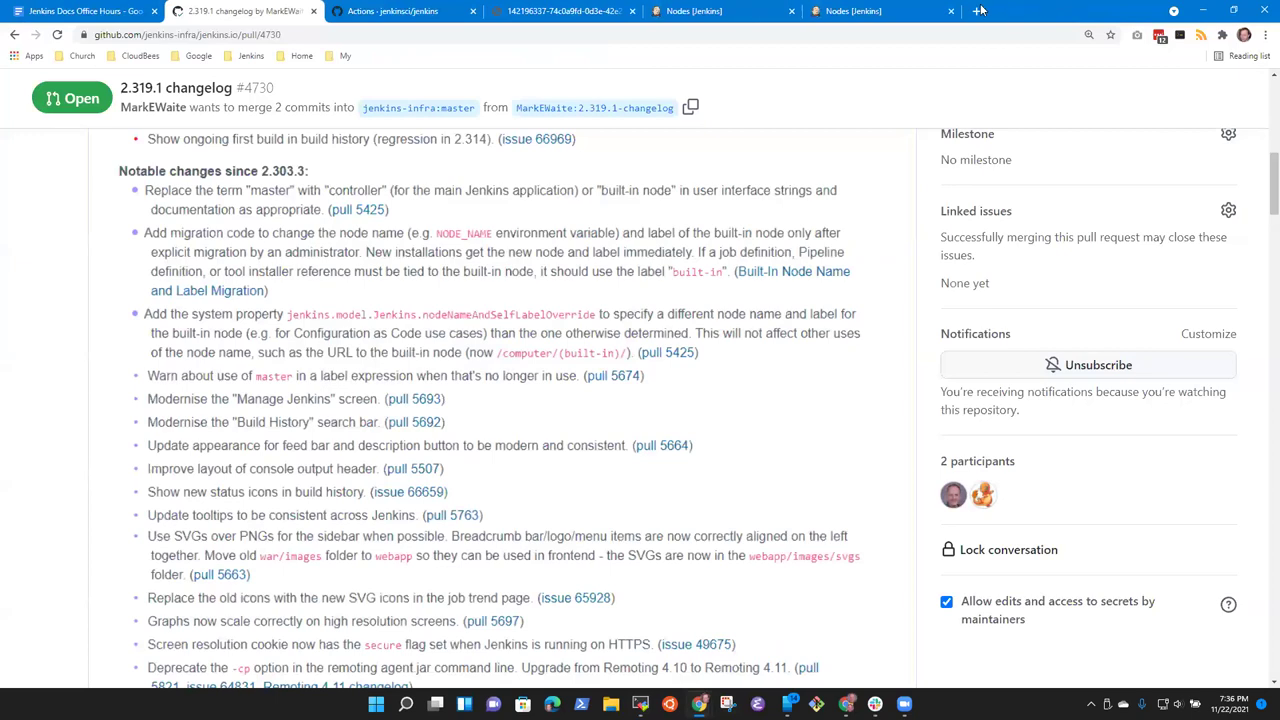
{"action": "left_click", "coordinate": [980, 10]}
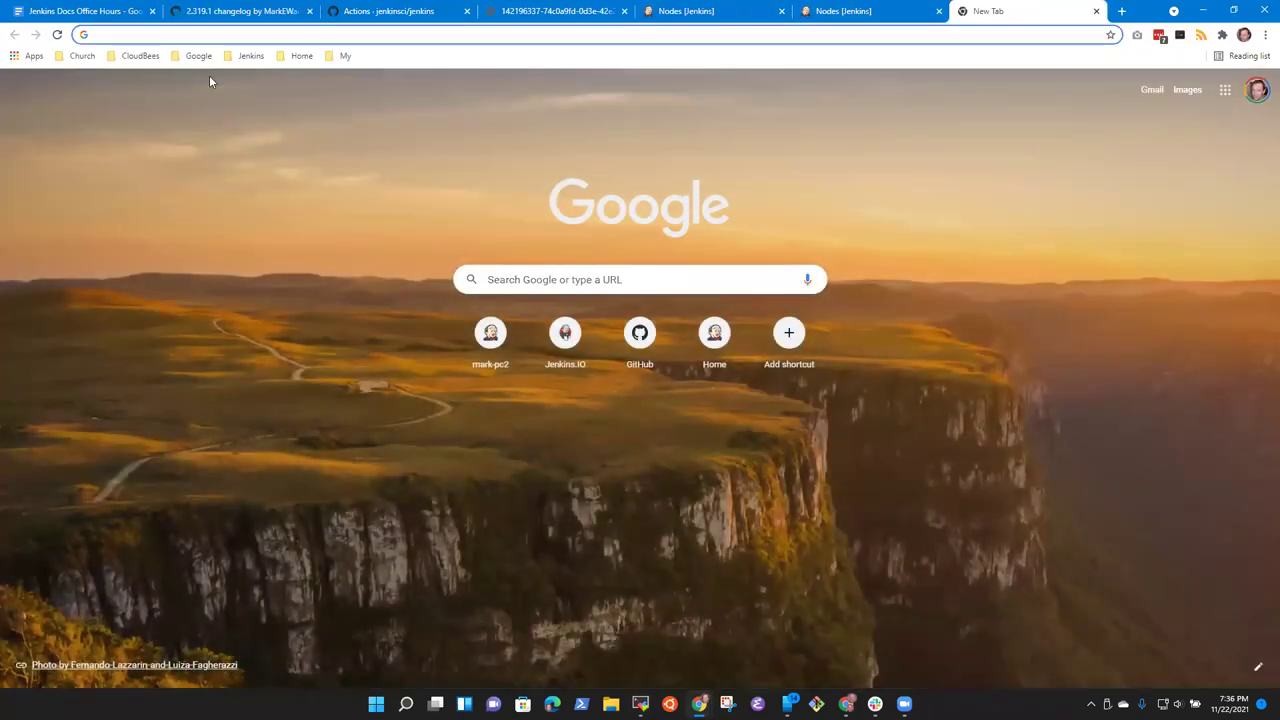
{"action": "left_click", "coordinate": [250, 56]}
{"action": "mouse_move", "coordinate": [268, 181]}
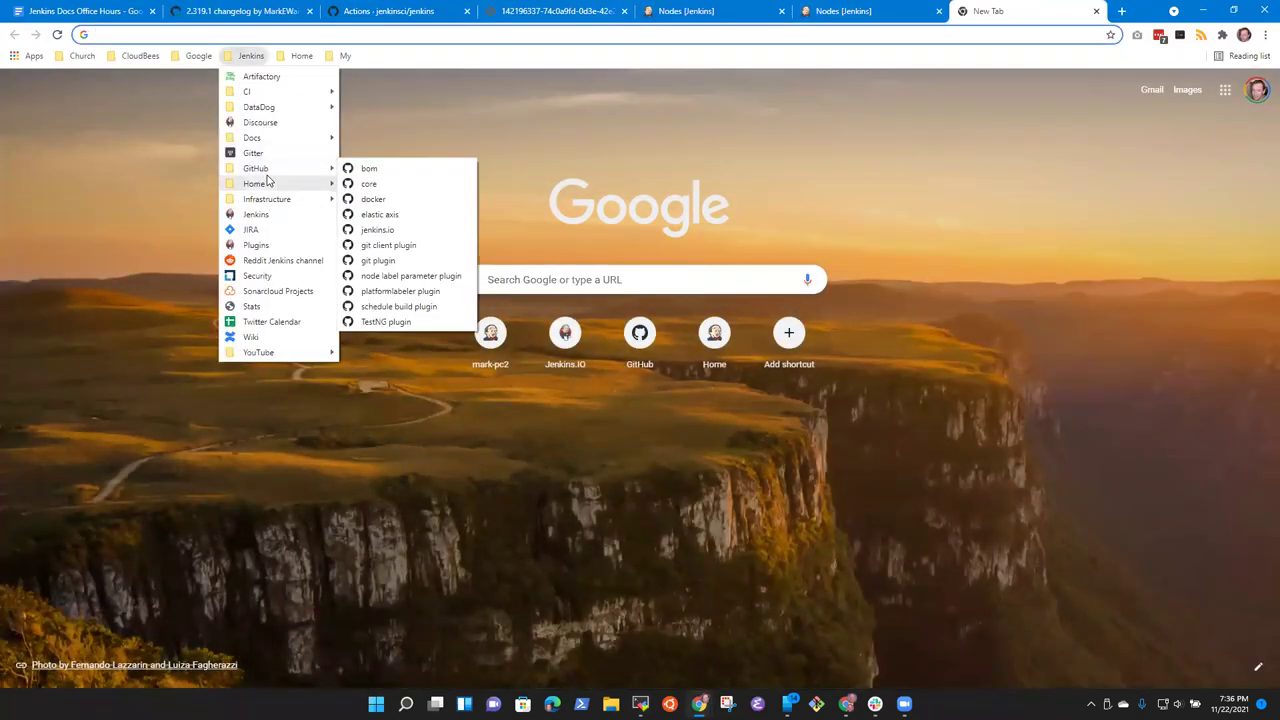
{"action": "left_click", "coordinate": [395, 226]}
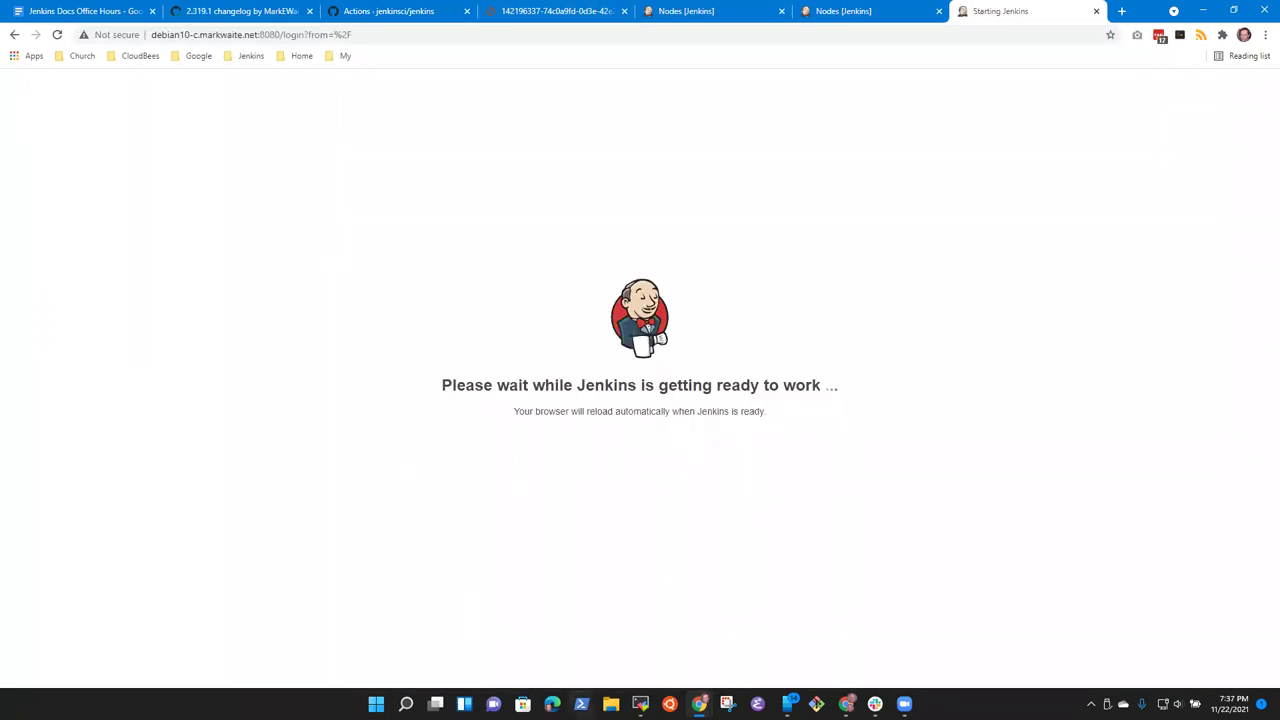
Step: Unlock Jenkins with the pasted admin password and choose Install suggested plugins
{"action": "left_click", "coordinate": [640, 703]}
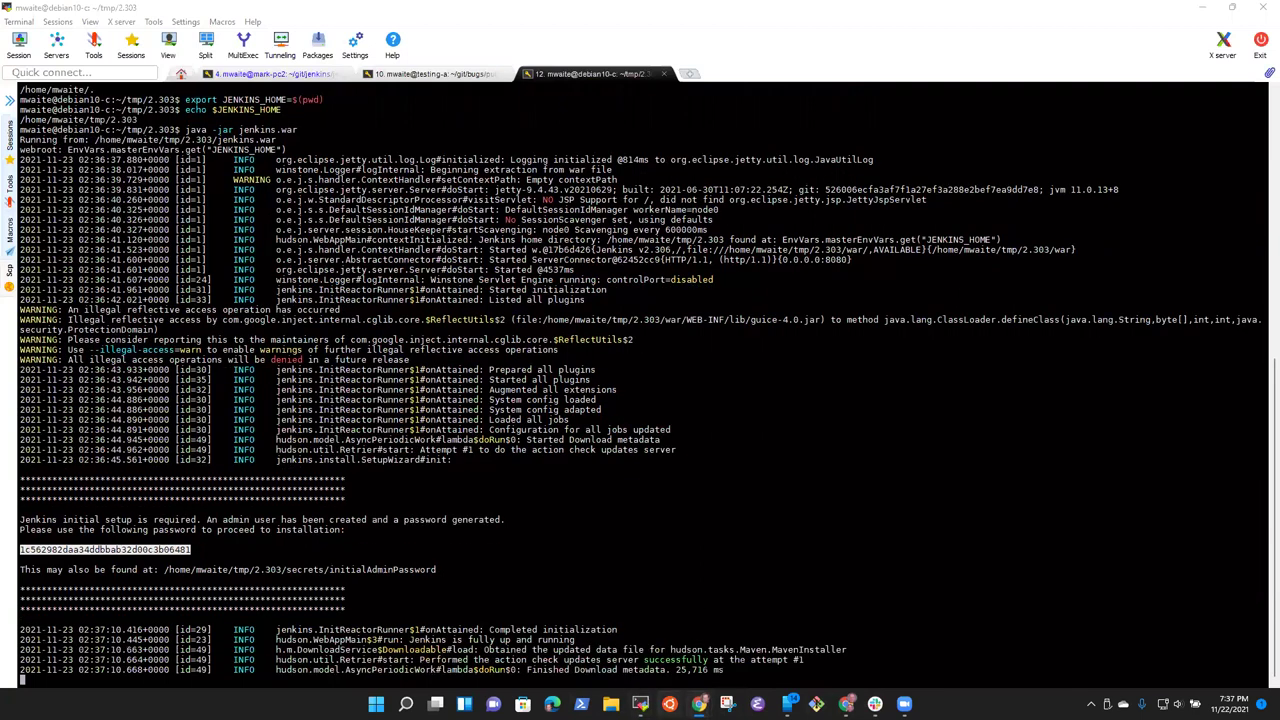
{"action": "mouse_move", "coordinate": [699, 703]}
{"action": "left_click", "coordinate": [768, 597]}
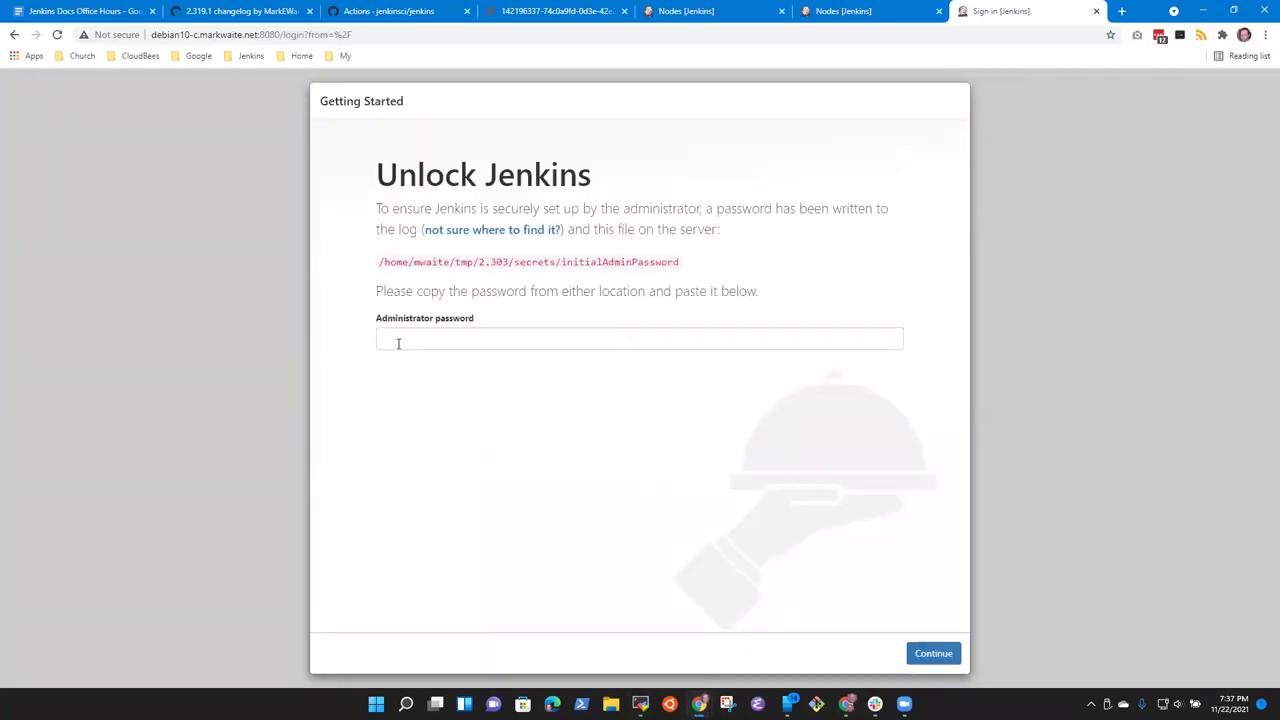
{"action": "left_click", "coordinate": [398, 343]}
{"action": "key", "text": "ctrl+v"}
{"action": "left_click", "coordinate": [930, 653]}
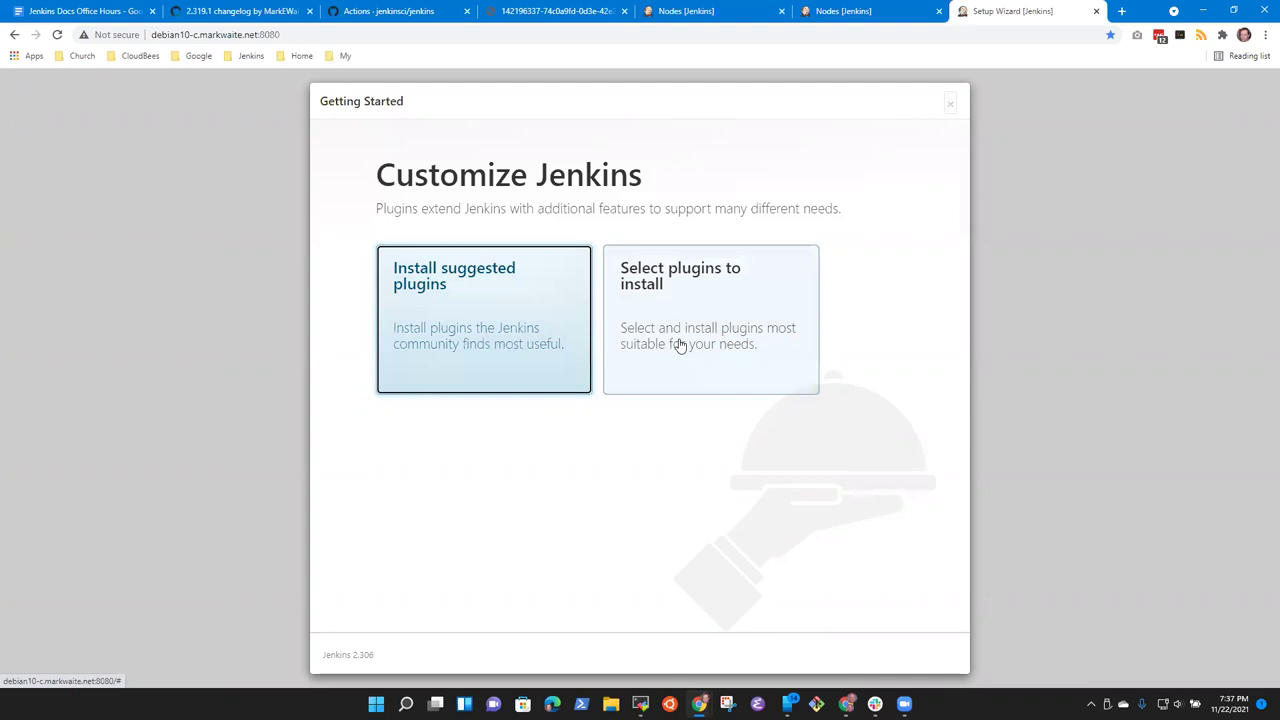
{"action": "left_click", "coordinate": [517, 340]}
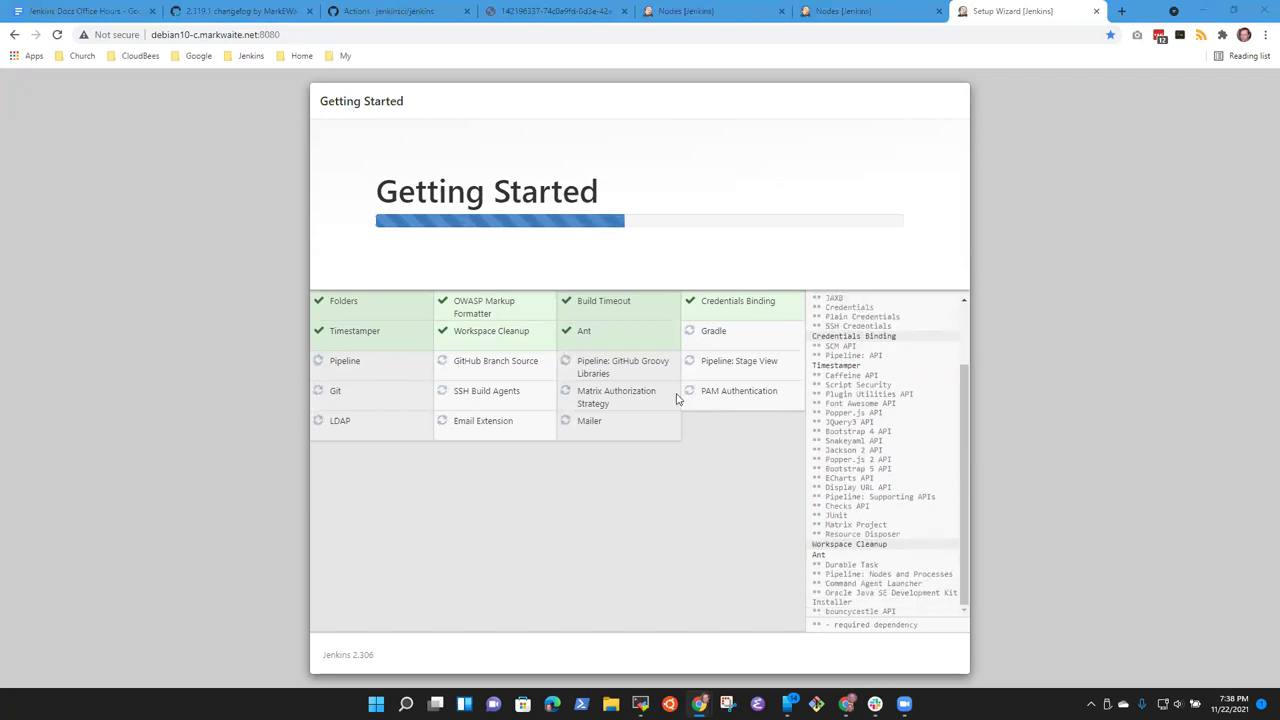
Step: Bring up the terminal to follow the plugin installation in the Jenkins log
{"action": "left_click", "coordinate": [640, 704]}
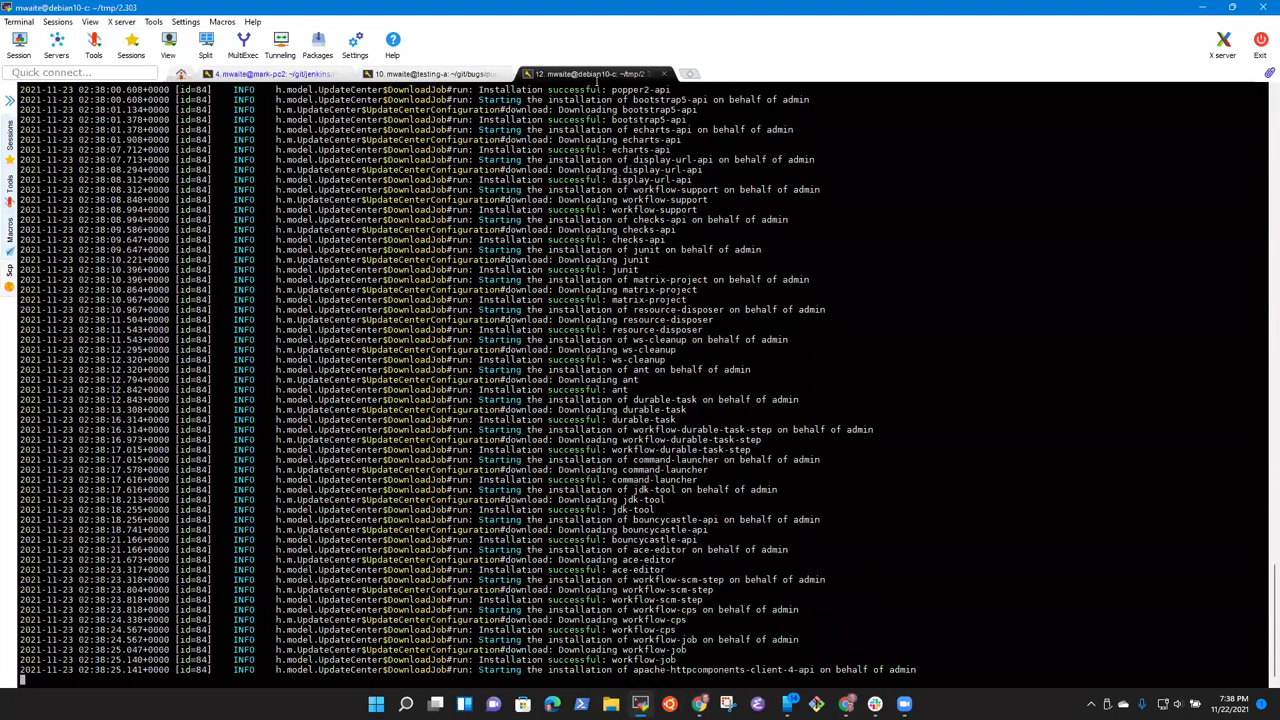
Step: Duplicate the terminal session and change into the tmp/2.303 folder
{"action": "right_click", "coordinate": [598, 80]}
{"action": "left_click", "coordinate": [624, 108]}
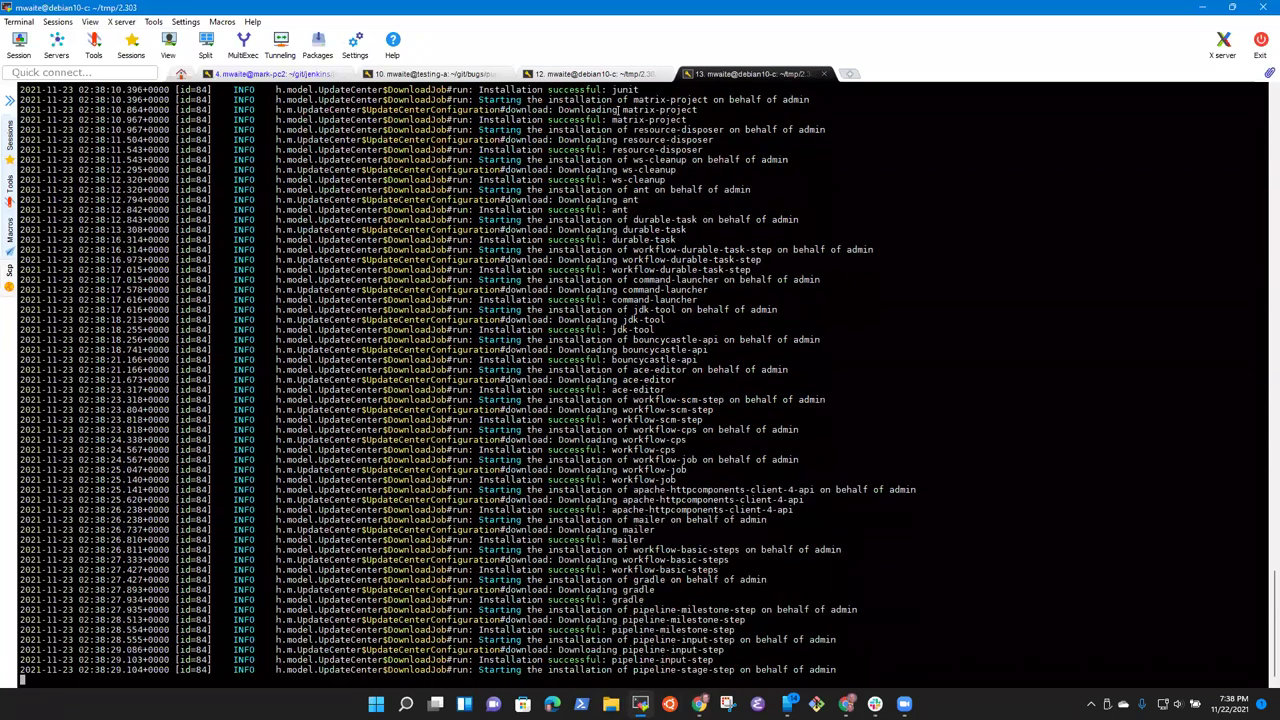
{"action": "type", "text": "cd tmp/"}
{"action": "key", "text": "Tab"}
{"action": "key", "text": "Tab"}
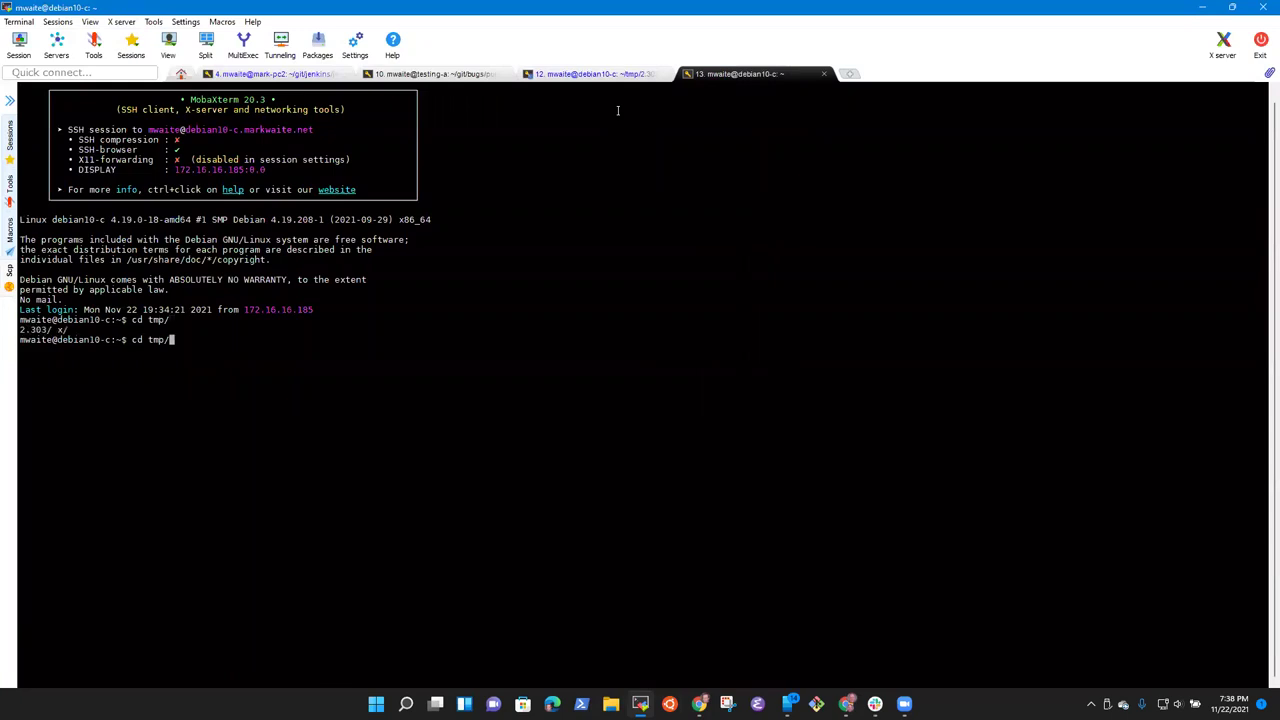
{"action": "type", "text": "w"}
{"action": "key", "text": "Return"}
{"action": "type", "text": "cd tmp/2"}
{"action": "key", "text": "Tab"}
{"action": "key", "text": "Return"}
{"action": "type", "text": "git "}
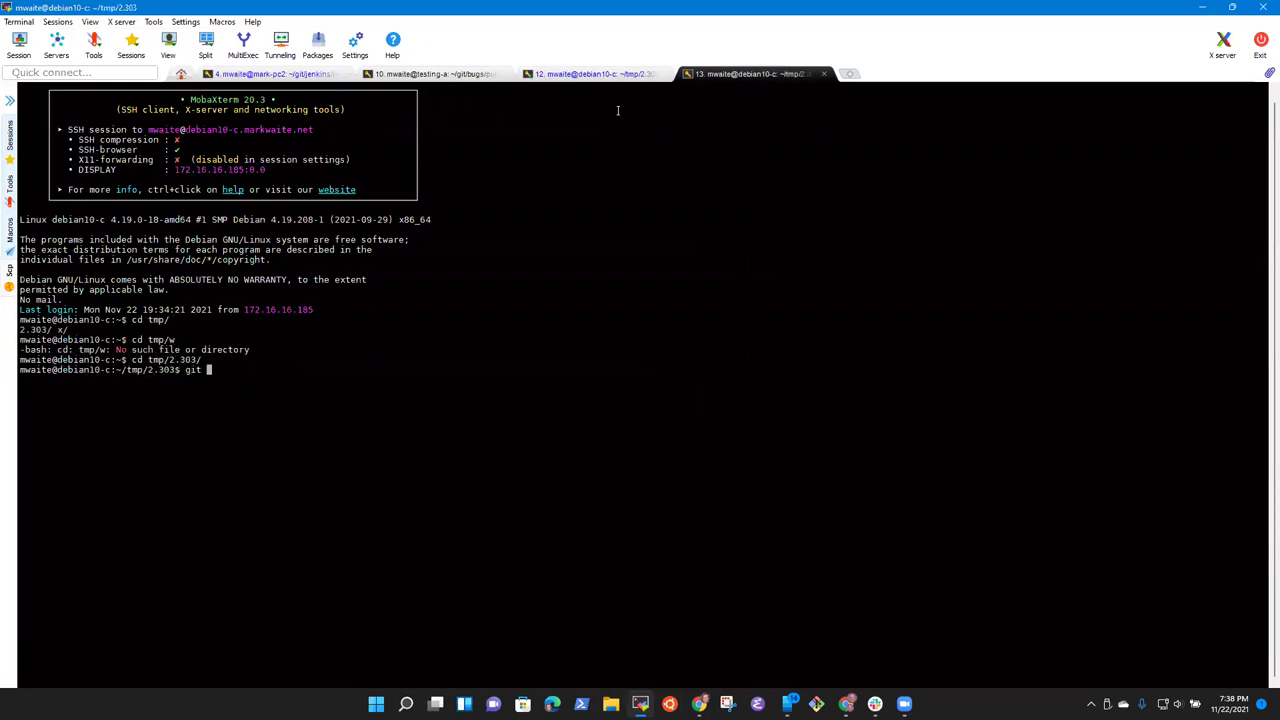
{"action": "type", "text": "status"}
{"action": "key", "text": "Return"}
Step: Download the 2.319.1 RC war with wget and list the folder contents
{"action": "type", "text": "wh"}
{"action": "key", "text": "BackSpace"}
{"action": "type", "text": "get"}
{"action": "right_click", "coordinate": [698, 266]}
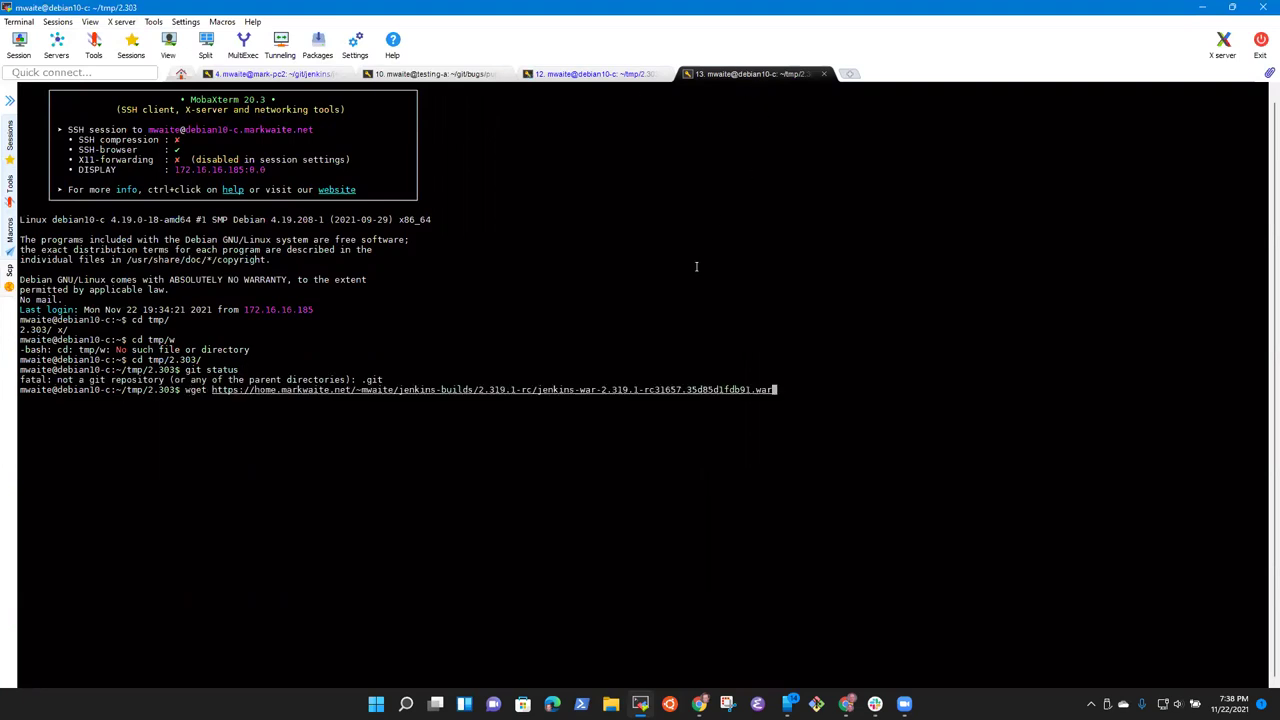
{"action": "key", "text": "Return"}
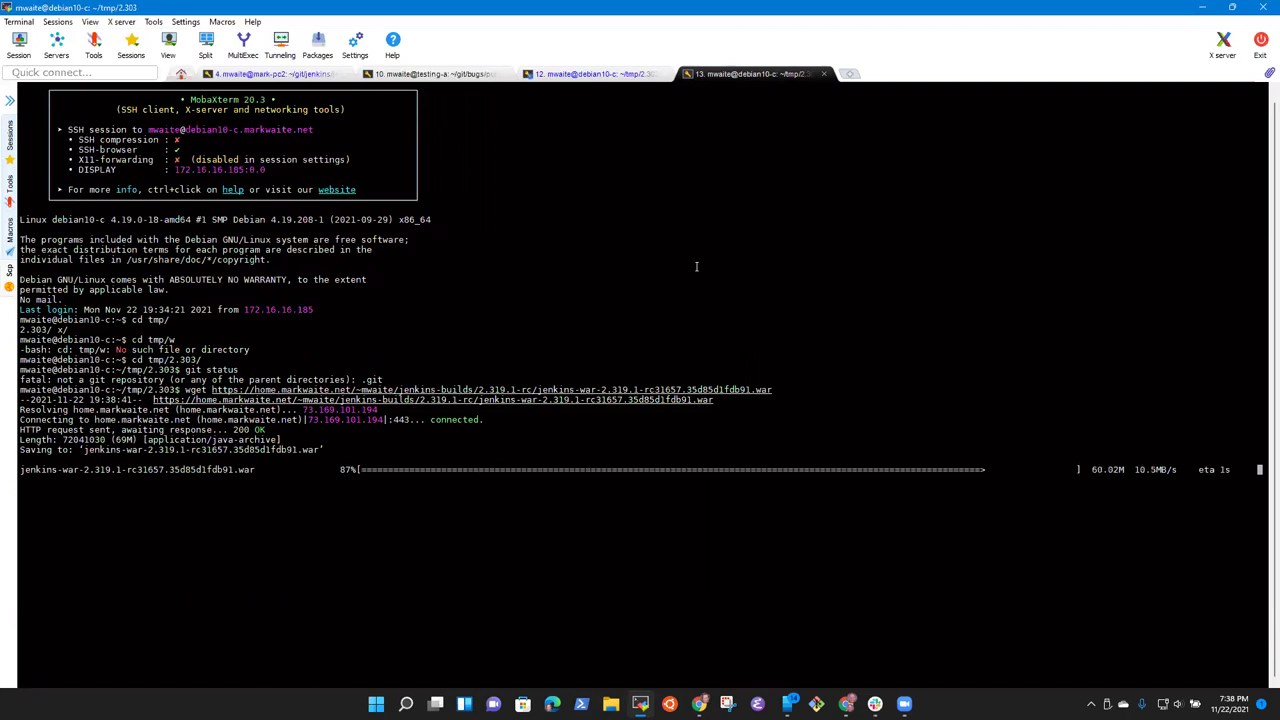
{"action": "type", "text": "ls"}
{"action": "key", "text": "Return"}
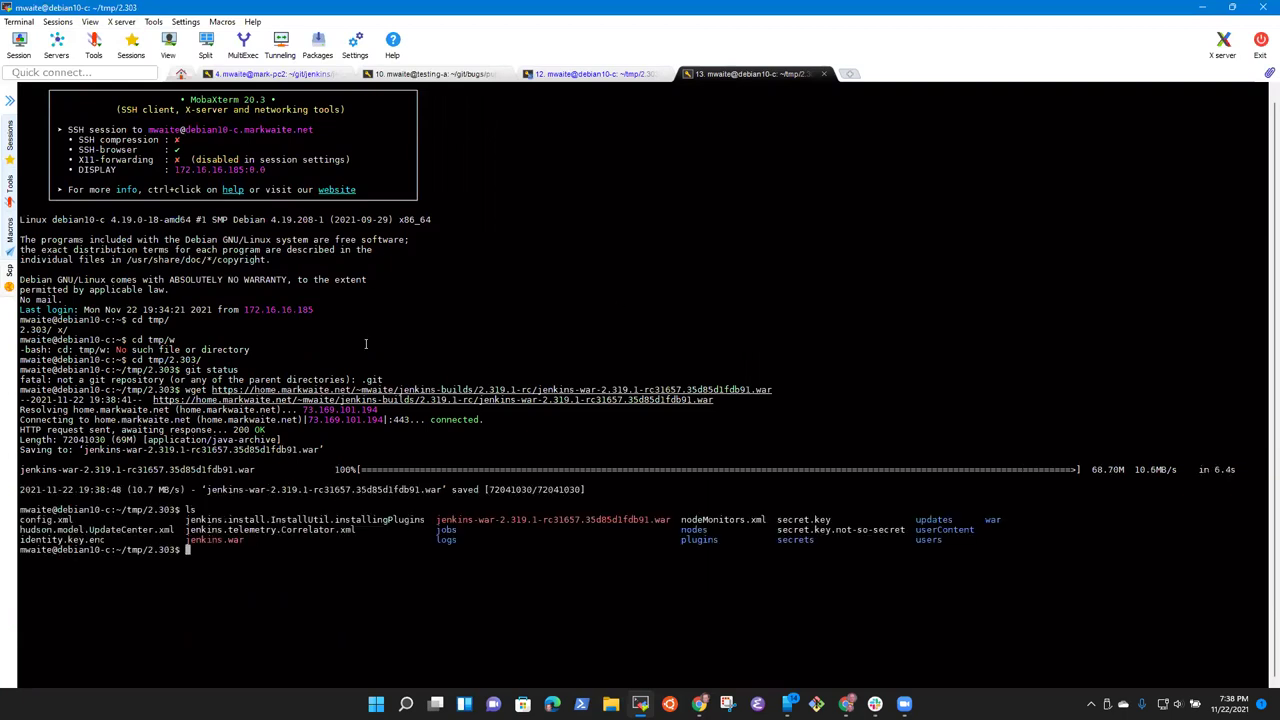
{"action": "left_click", "coordinate": [1205, 10]}
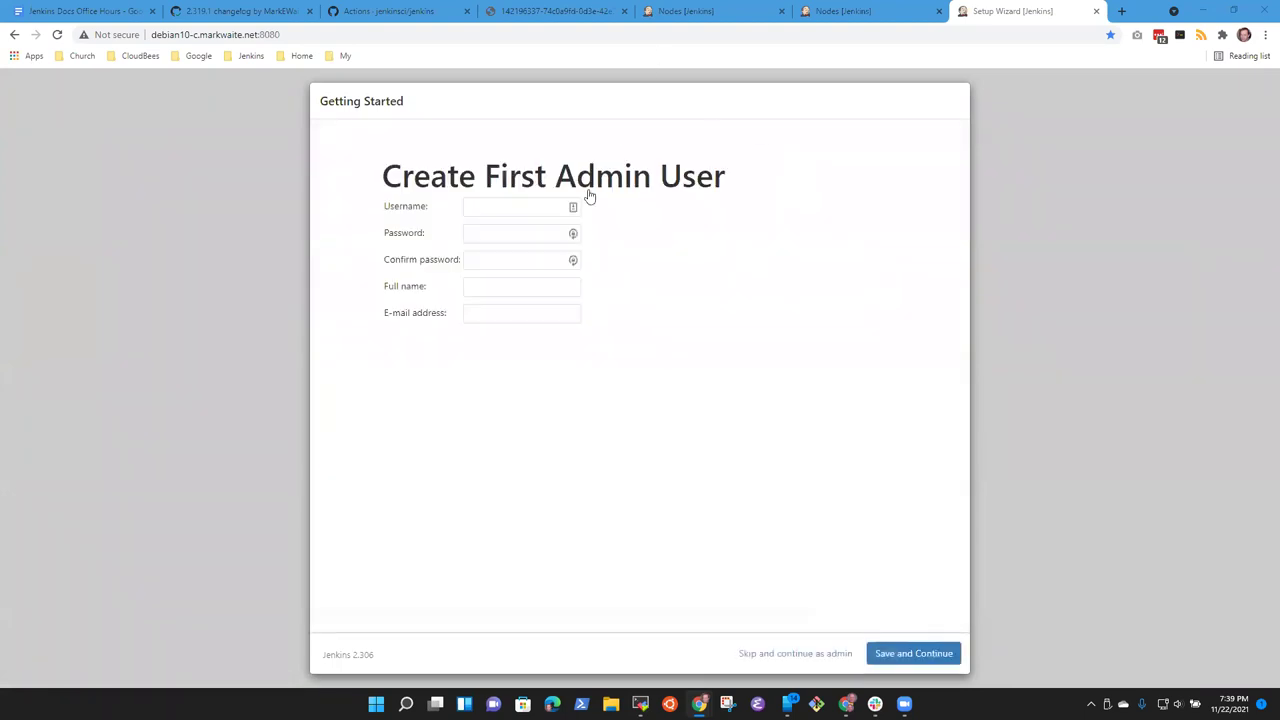
Step: Create the first admin user with a username, password, full name and e-mail address
{"action": "left_click", "coordinate": [514, 203]}
{"action": "type", "text": "mwaite"}
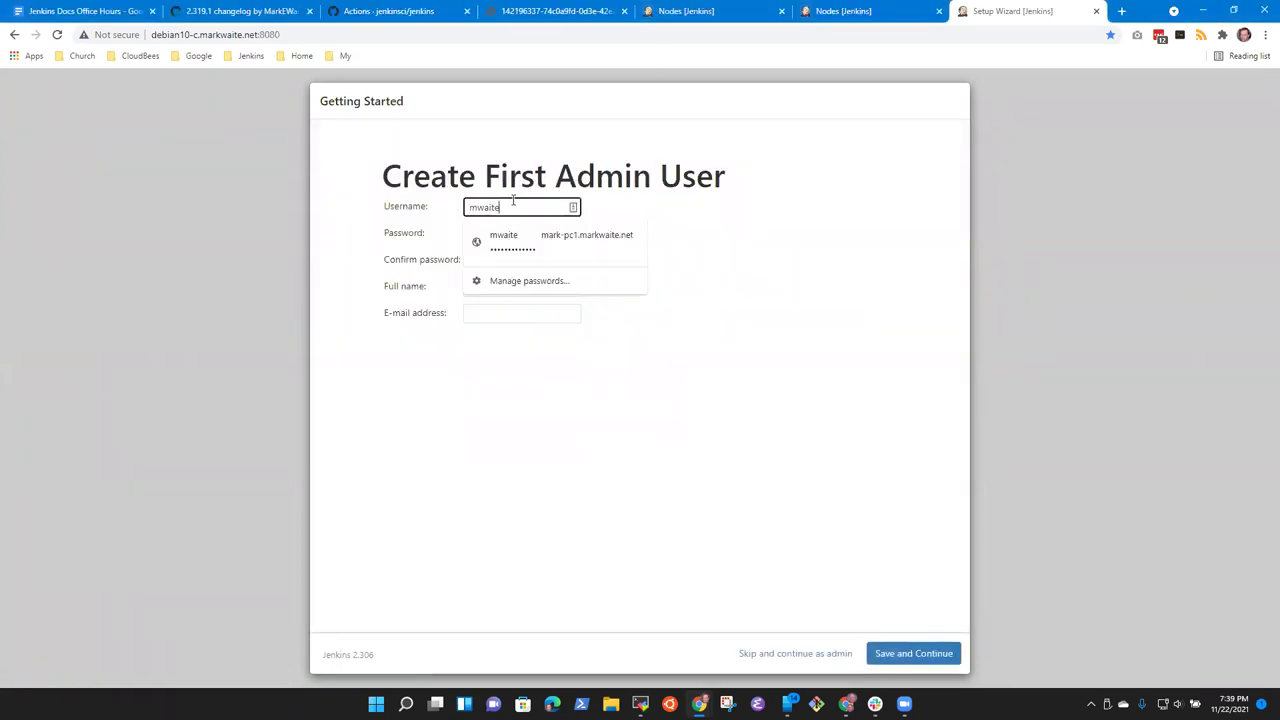
{"action": "key", "text": "Tab"}
{"action": "type", "text": "*****"}
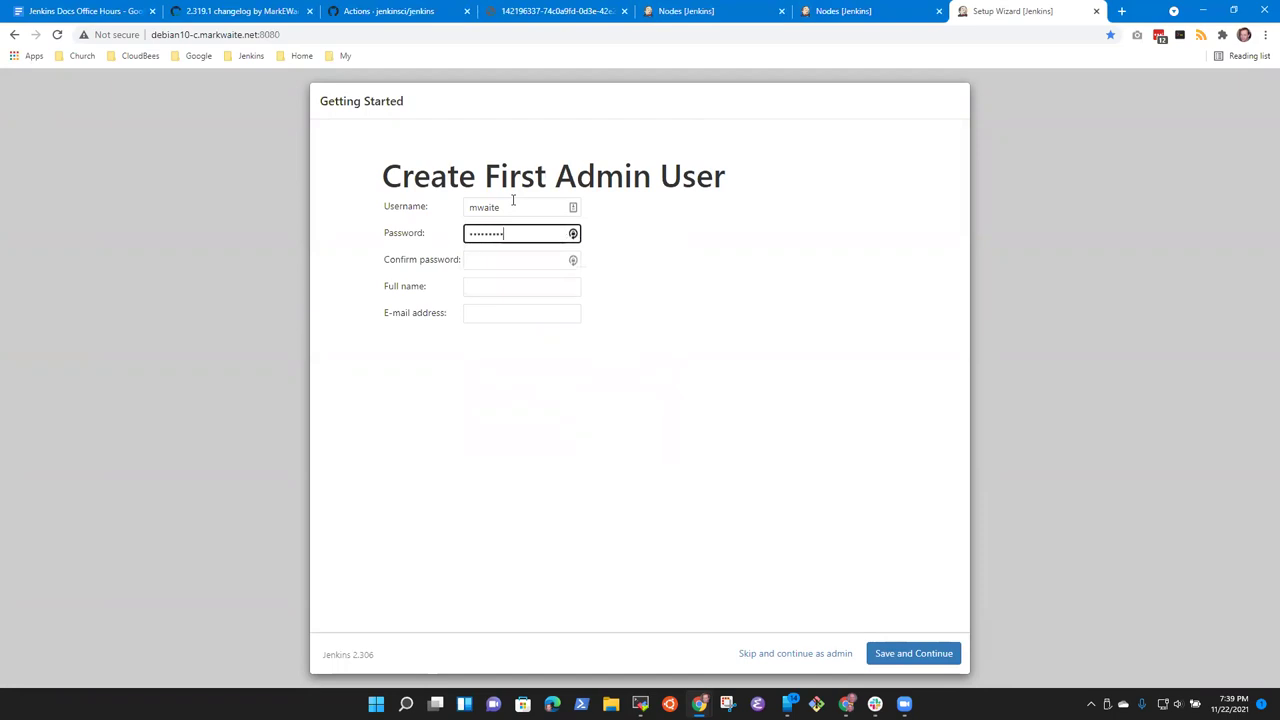
{"action": "key", "text": "Tab"}
{"action": "type", "text": "*************"}
{"action": "key", "text": "Tab"}
{"action": "type", "text": "Mark Wa"}
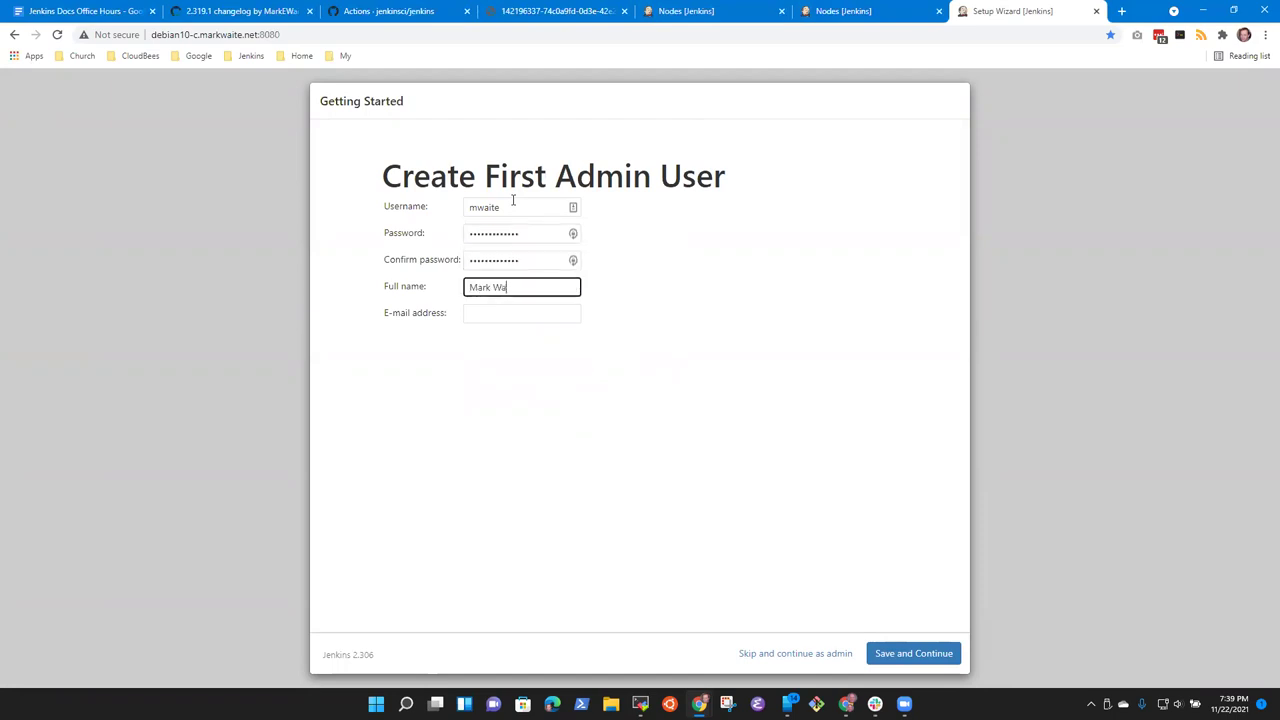
{"action": "type", "text": "ite"}
{"action": "key", "text": "Tab"}
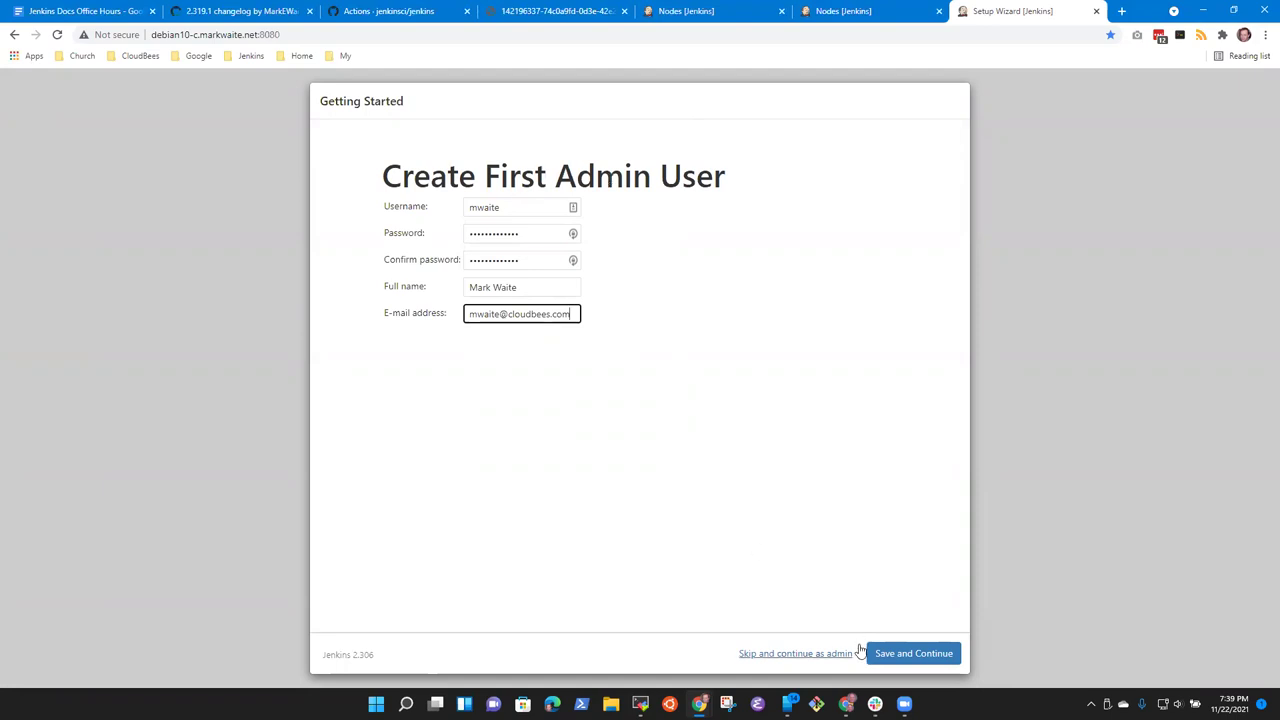
{"action": "left_click", "coordinate": [900, 652]}
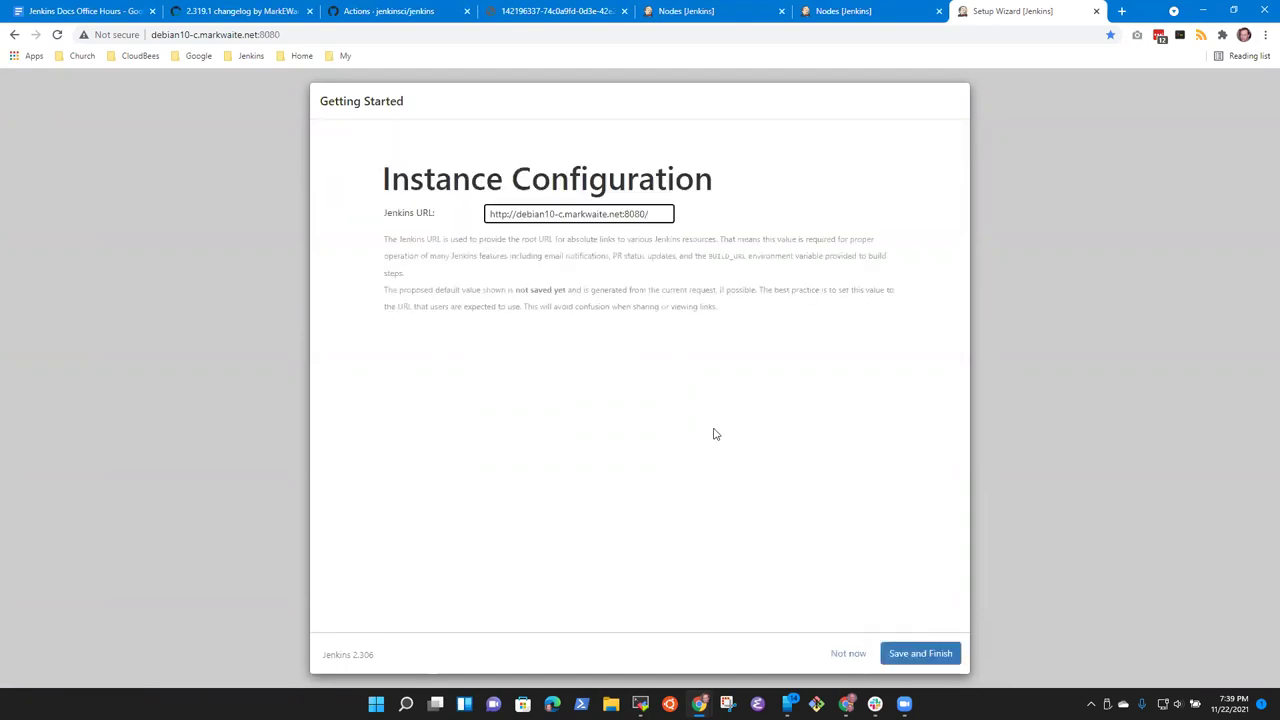
Step: Finish instance configuration, start using Jenkins, and open the Nodes list
{"action": "left_click", "coordinate": [906, 652]}
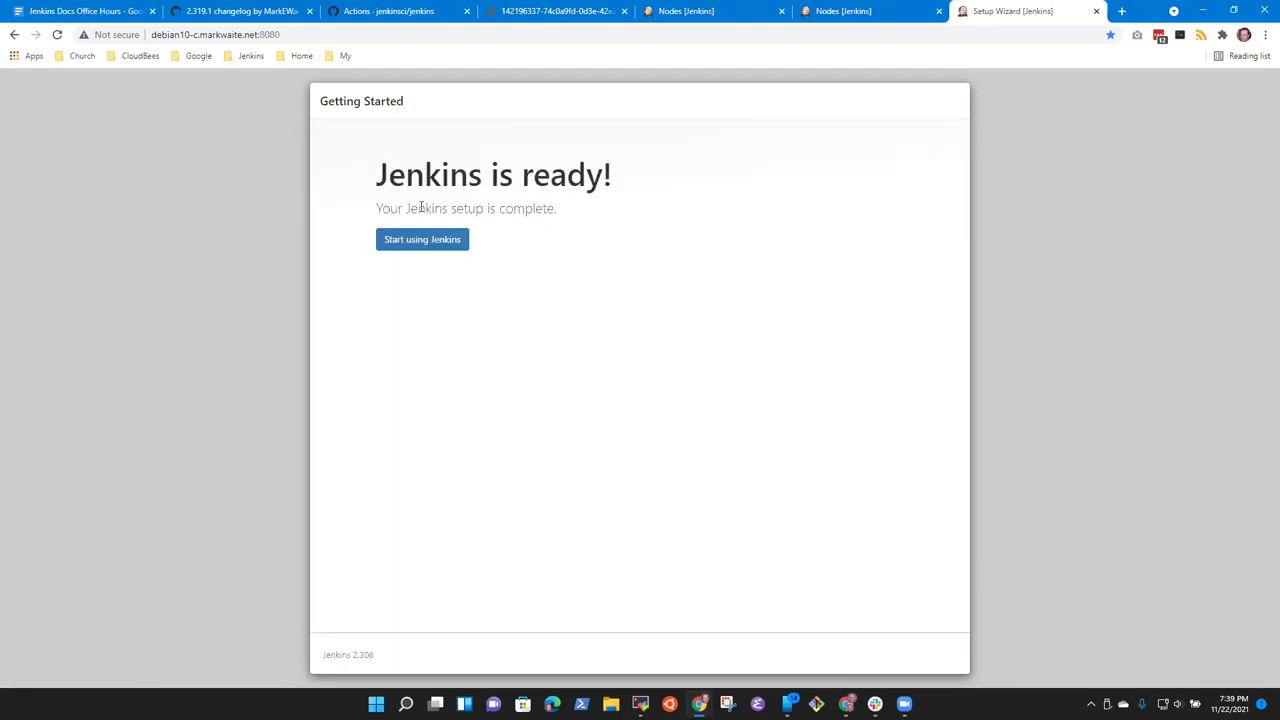
{"action": "left_click", "coordinate": [424, 240]}
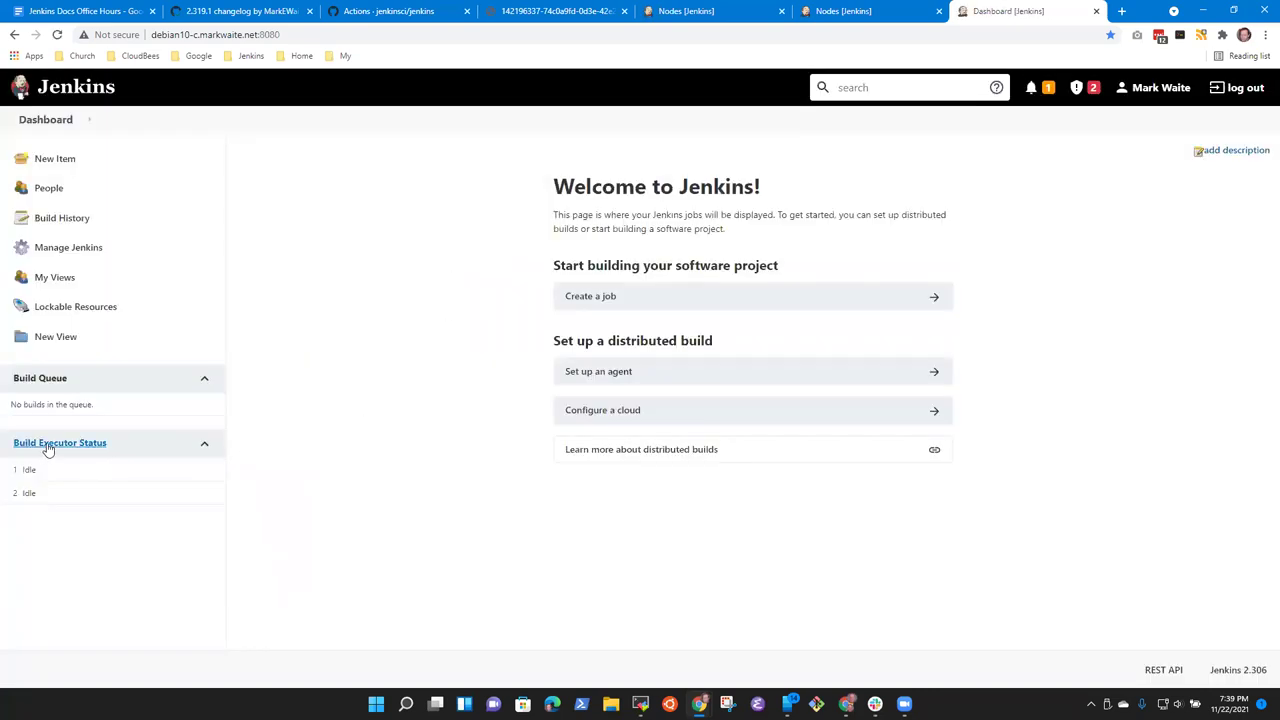
{"action": "left_click", "coordinate": [45, 448]}
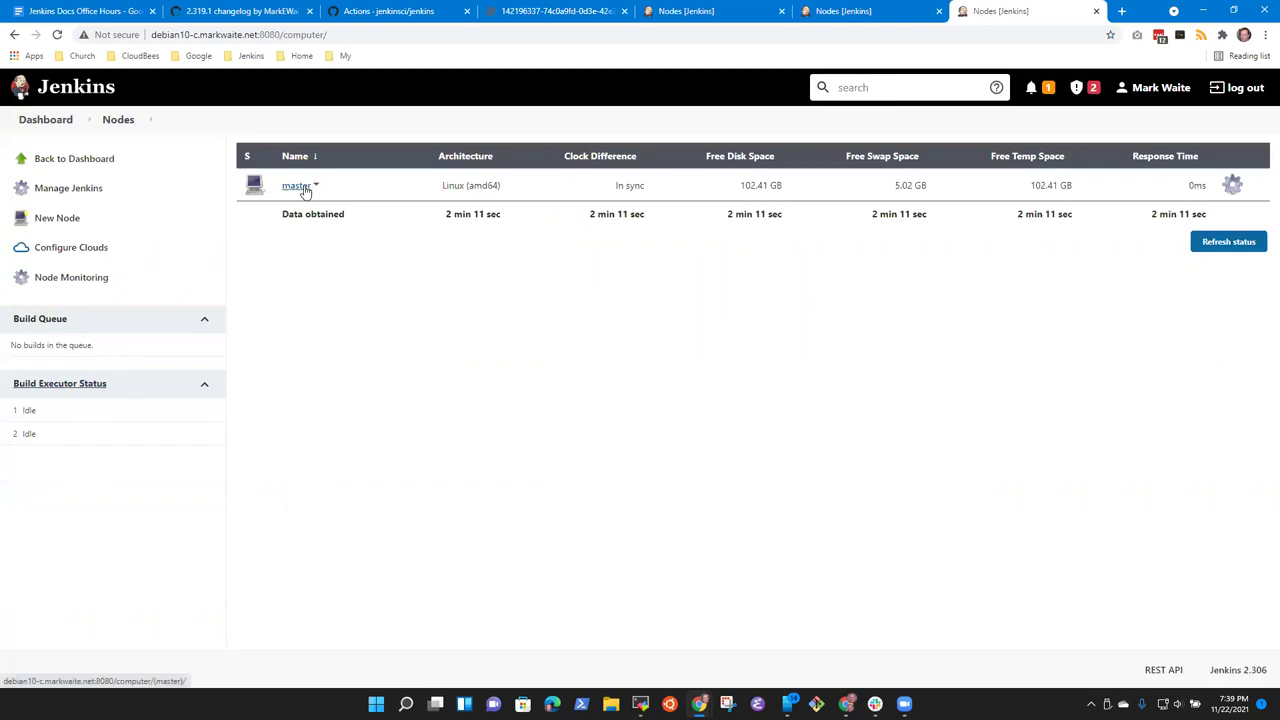
Step: Review the 2.321 update notice and the security warnings, then go to Manage Jenkins
{"action": "left_click", "coordinate": [1047, 89]}
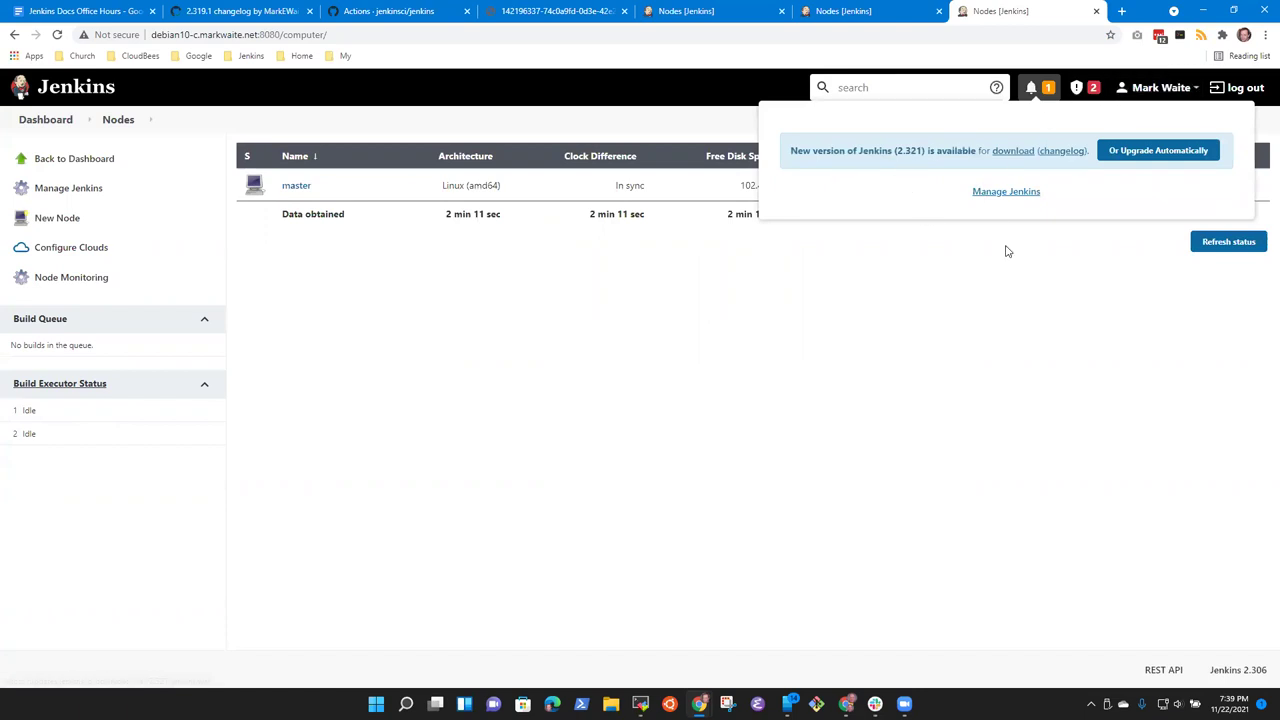
{"action": "left_click", "coordinate": [1066, 89]}
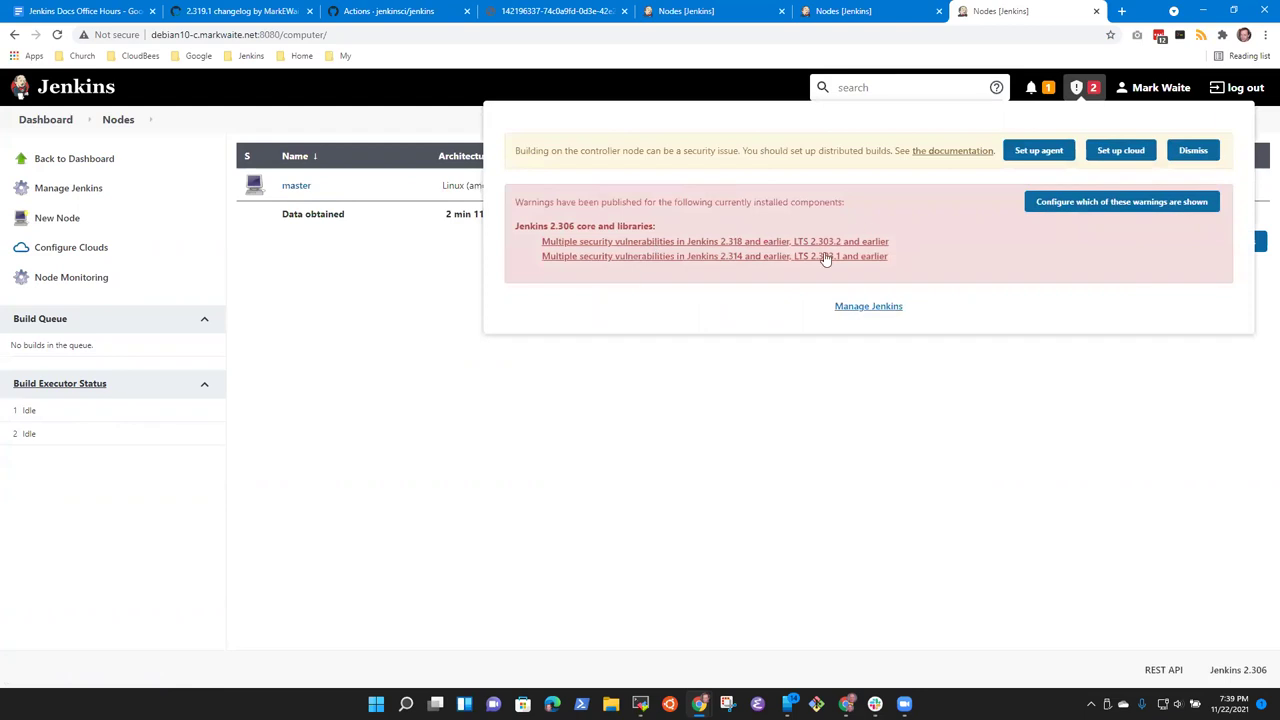
{"action": "left_click", "coordinate": [935, 492]}
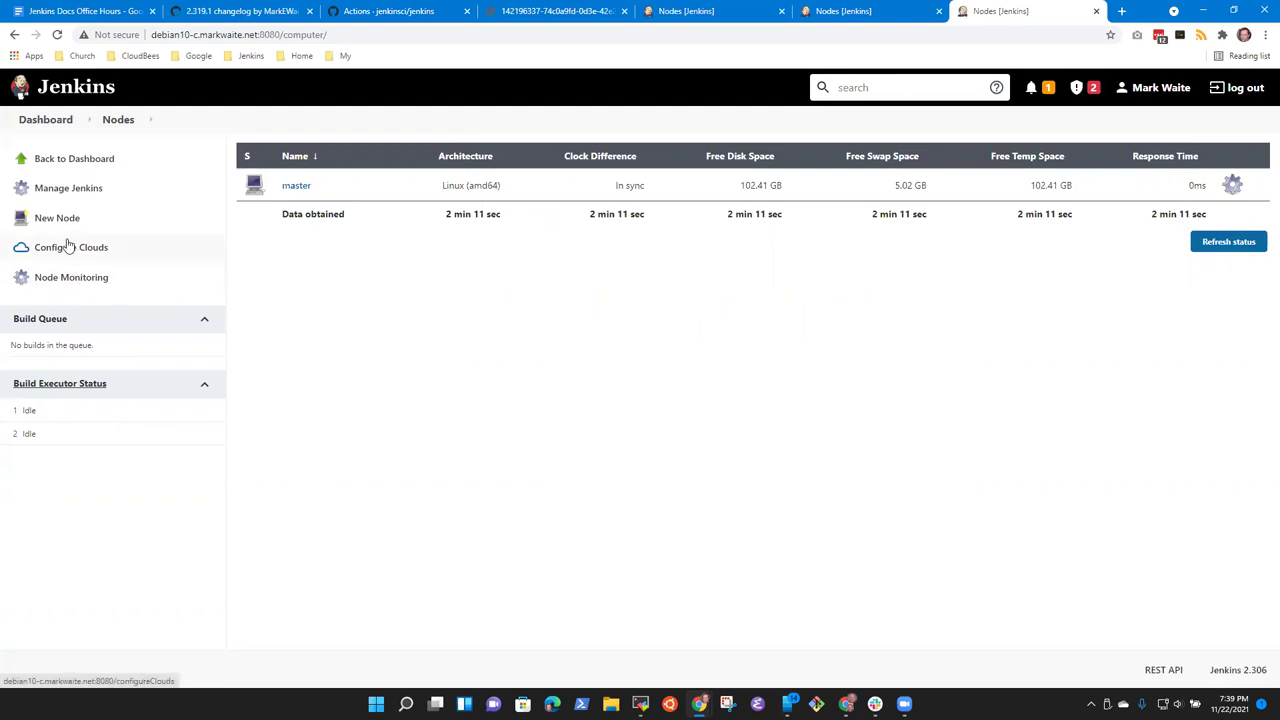
{"action": "left_click", "coordinate": [93, 192]}
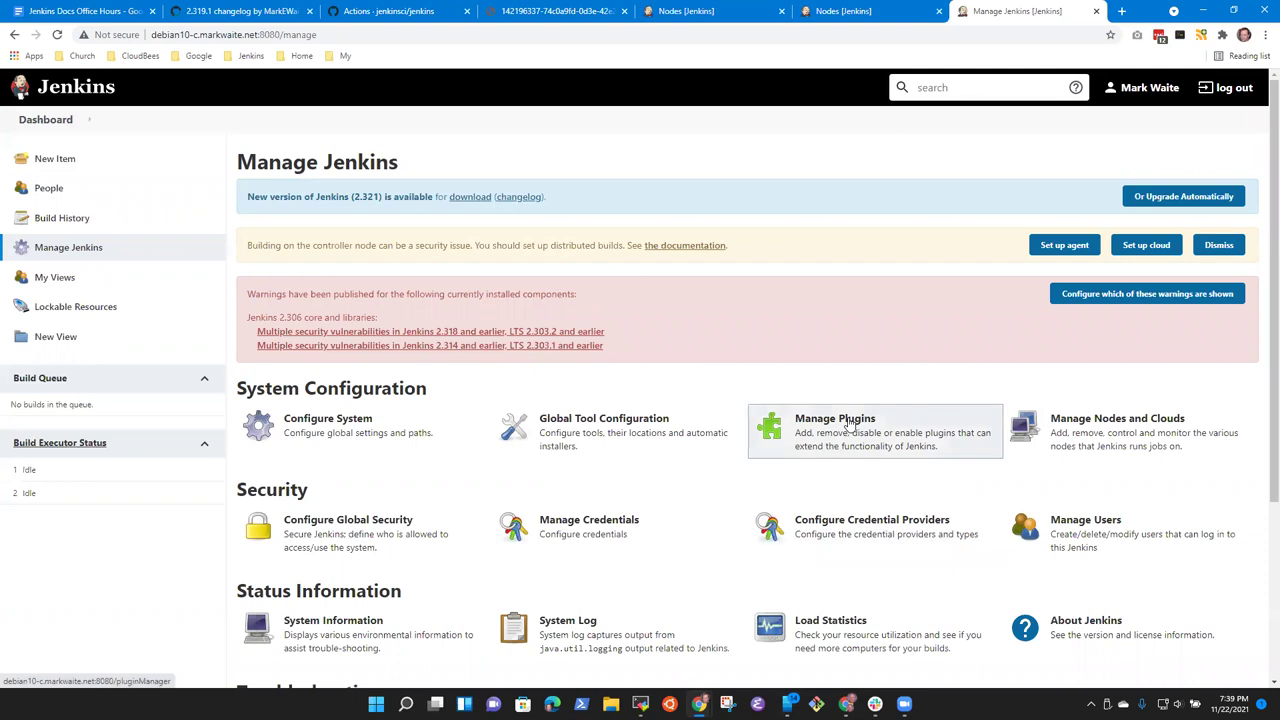
Step: In the plugin manager, filter the installed plugins for 'configuration'
{"action": "left_click", "coordinate": [853, 449]}
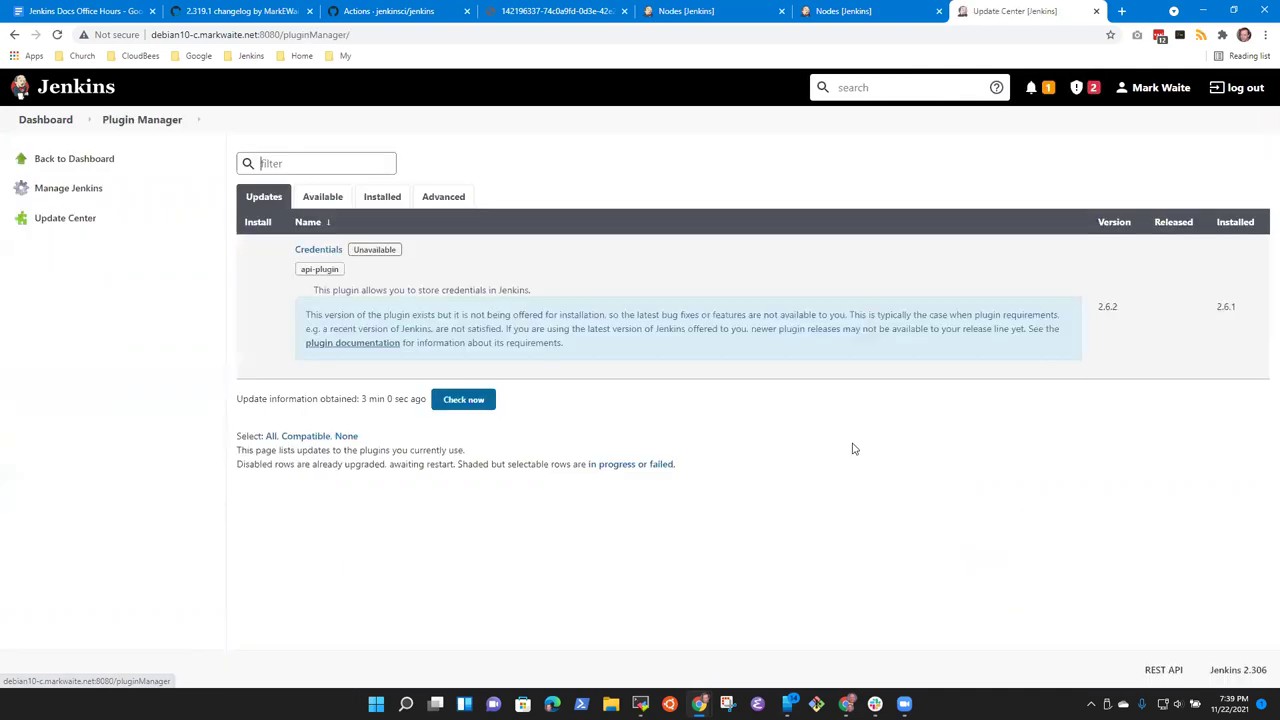
{"action": "left_click", "coordinate": [383, 198]}
{"action": "left_click", "coordinate": [318, 170]}
{"action": "type", "text": "configuration"}
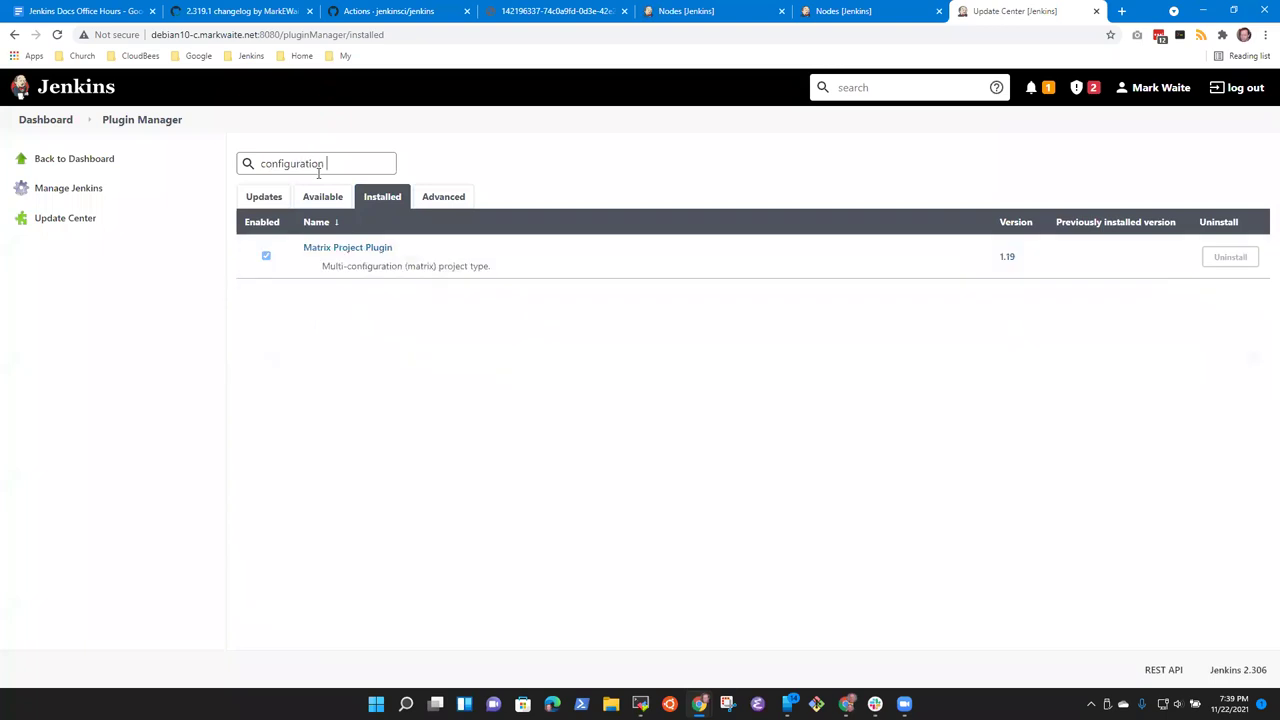
{"action": "key", "text": "ctrl+v"}
{"action": "key", "text": "ctrl+a"}
Step: Install Configuration as Code from Available plugins after restart, restarting Jenkins when done
{"action": "left_click", "coordinate": [318, 198]}
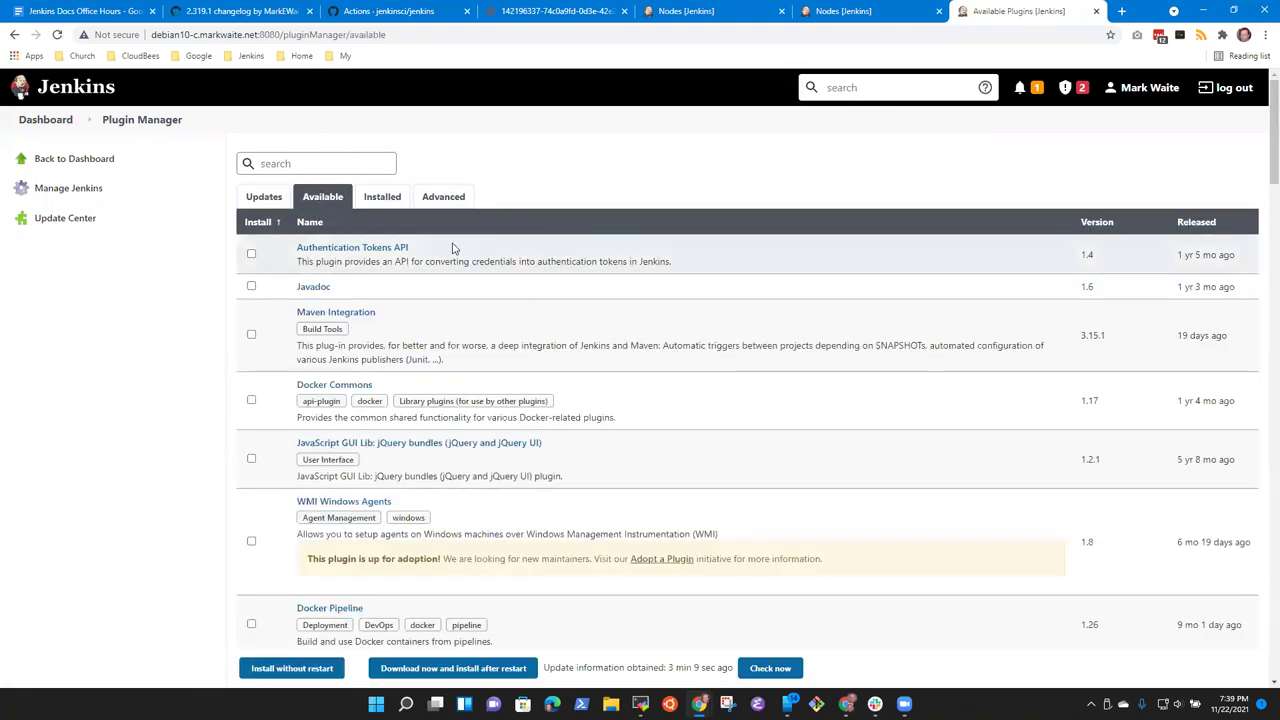
{"action": "type", "text": "confi"}
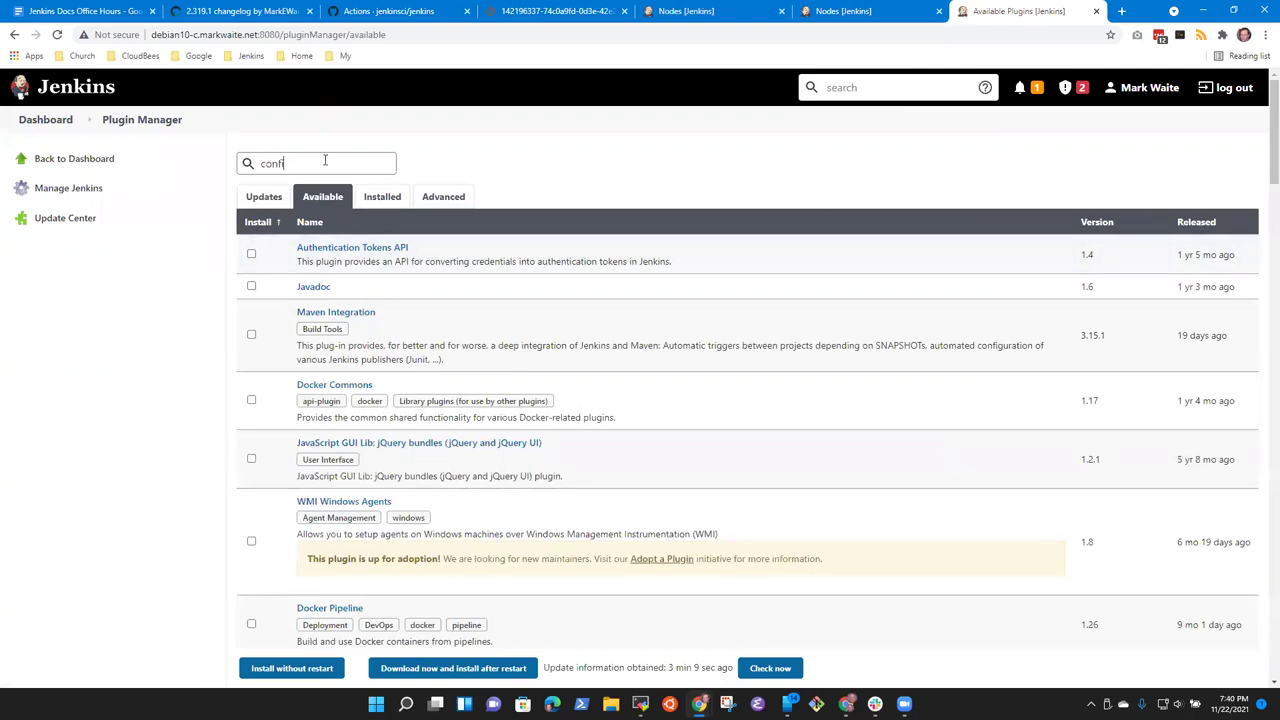
{"action": "type", "text": "guration as code"}
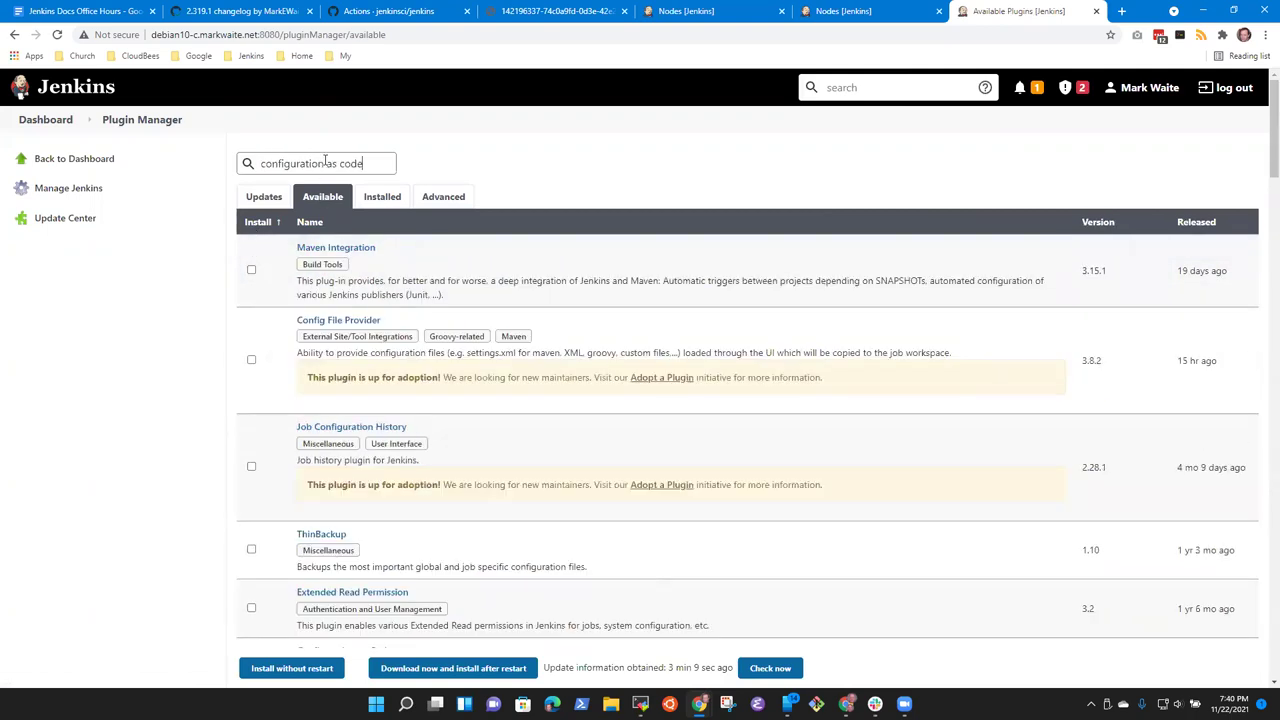
{"action": "left_click", "coordinate": [251, 263]}
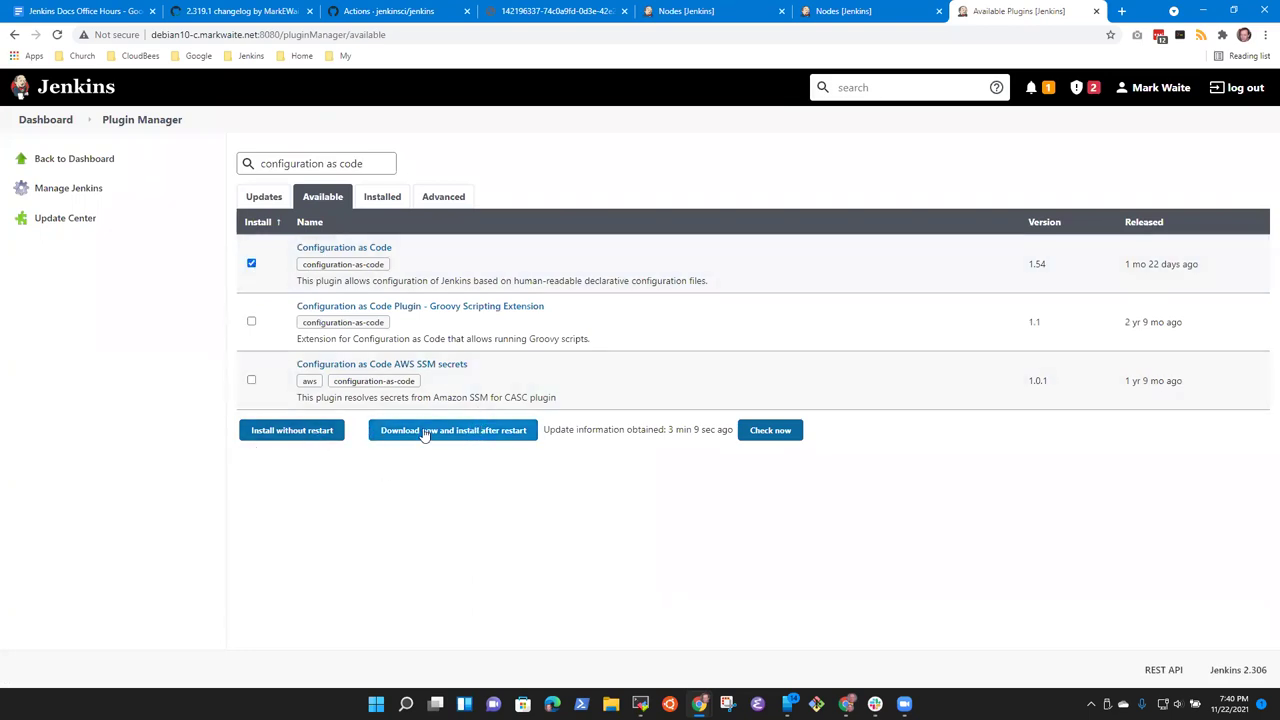
{"action": "left_click", "coordinate": [456, 431]}
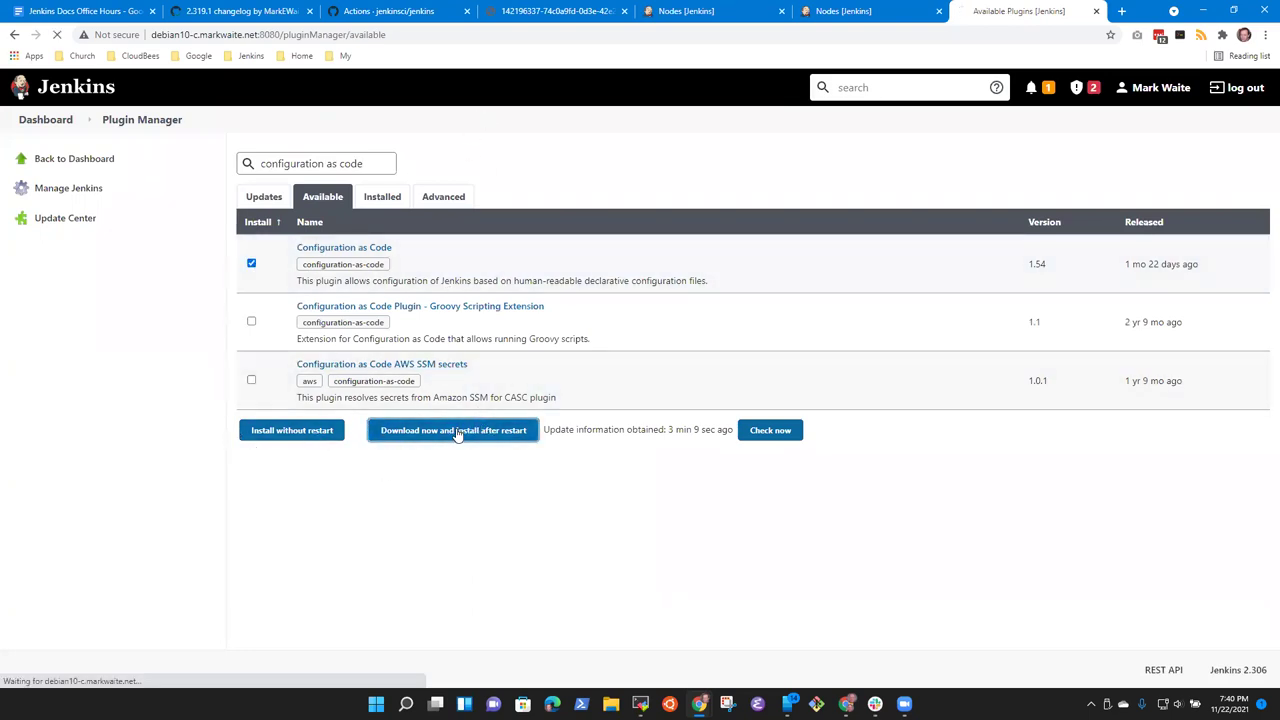
{"action": "left_click", "coordinate": [256, 620]}
{"action": "scroll", "coordinate": [676, 492], "scroll_direction": "up", "scroll_amount": 4}
{"action": "scroll", "coordinate": [678, 492], "scroll_direction": "up", "scroll_amount": 3}
{"action": "scroll", "coordinate": [673, 494], "scroll_direction": "down", "scroll_amount": 7}
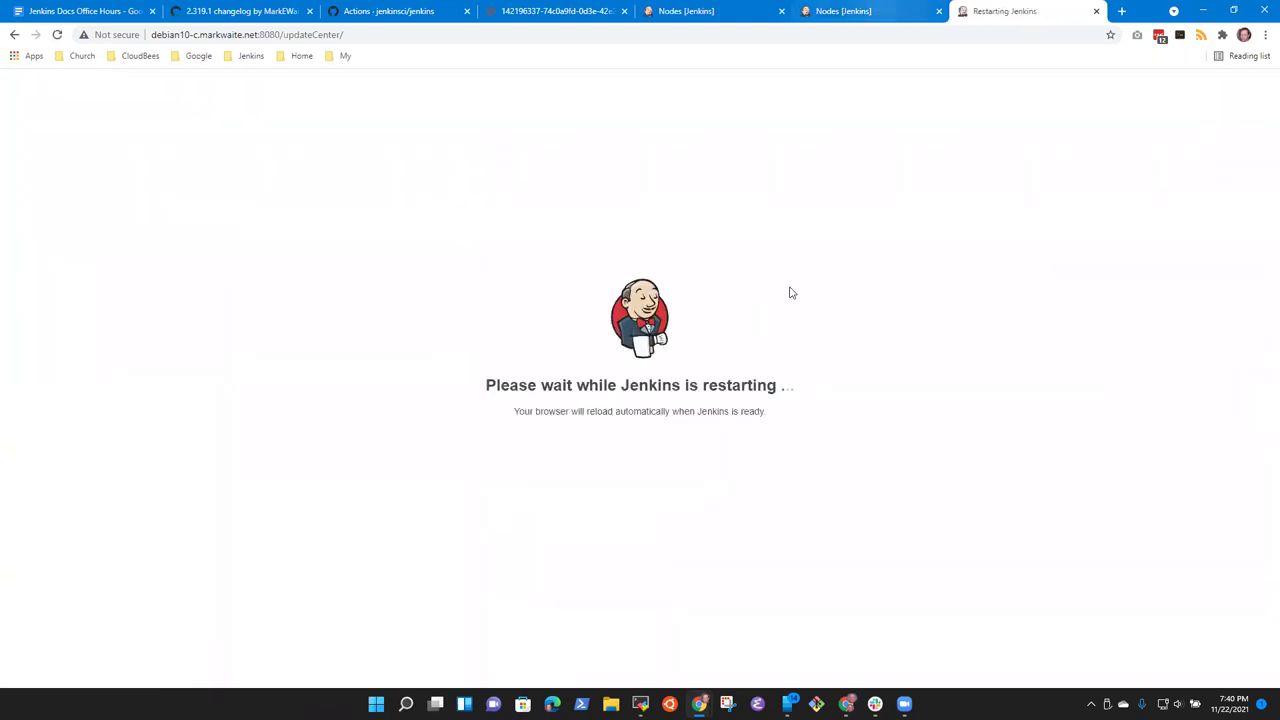
Step: Check the Jenkins log in the MobaXterm session, then return to the browser's restarting page
{"action": "left_click", "coordinate": [640, 703]}
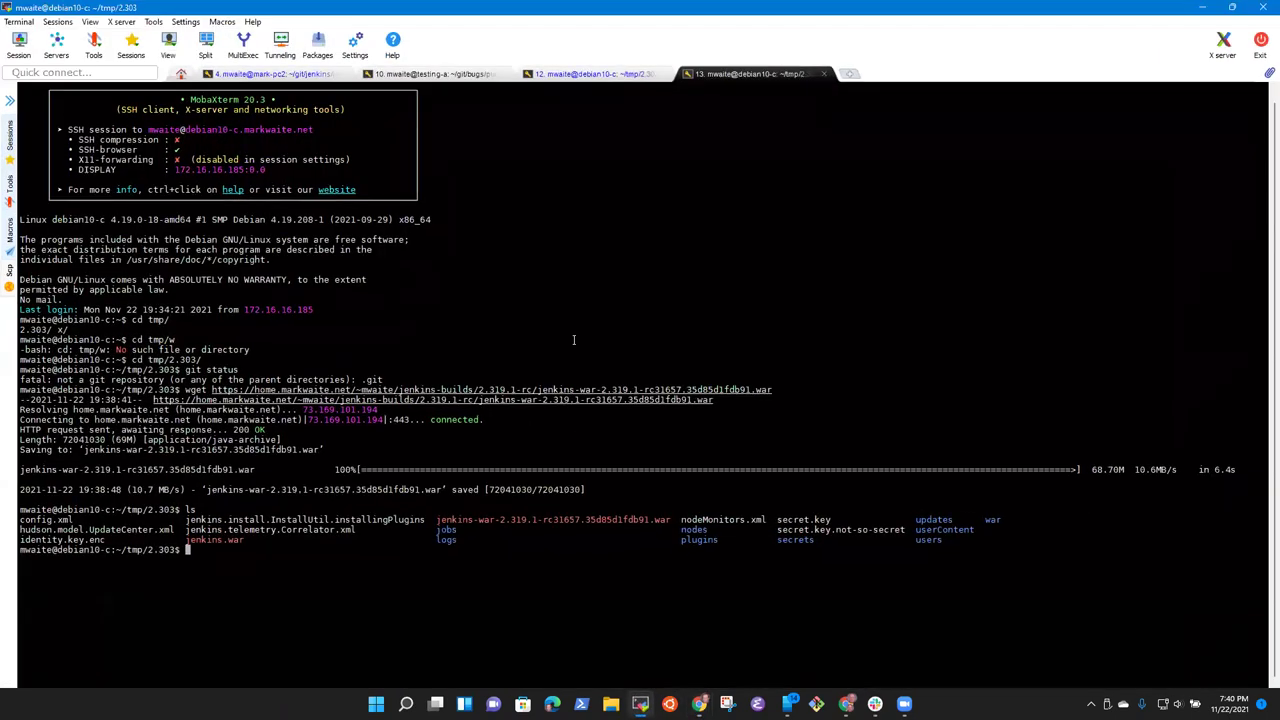
{"action": "left_click", "coordinate": [597, 82]}
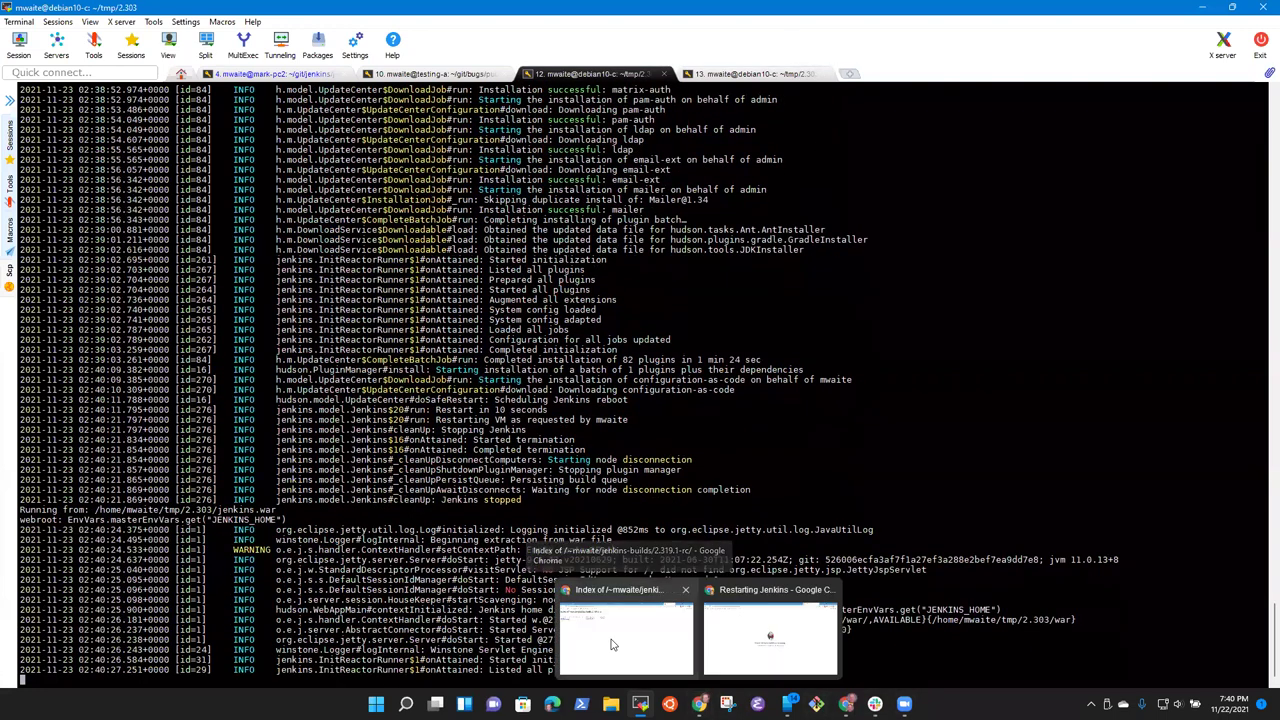
{"action": "left_click", "coordinate": [626, 615]}
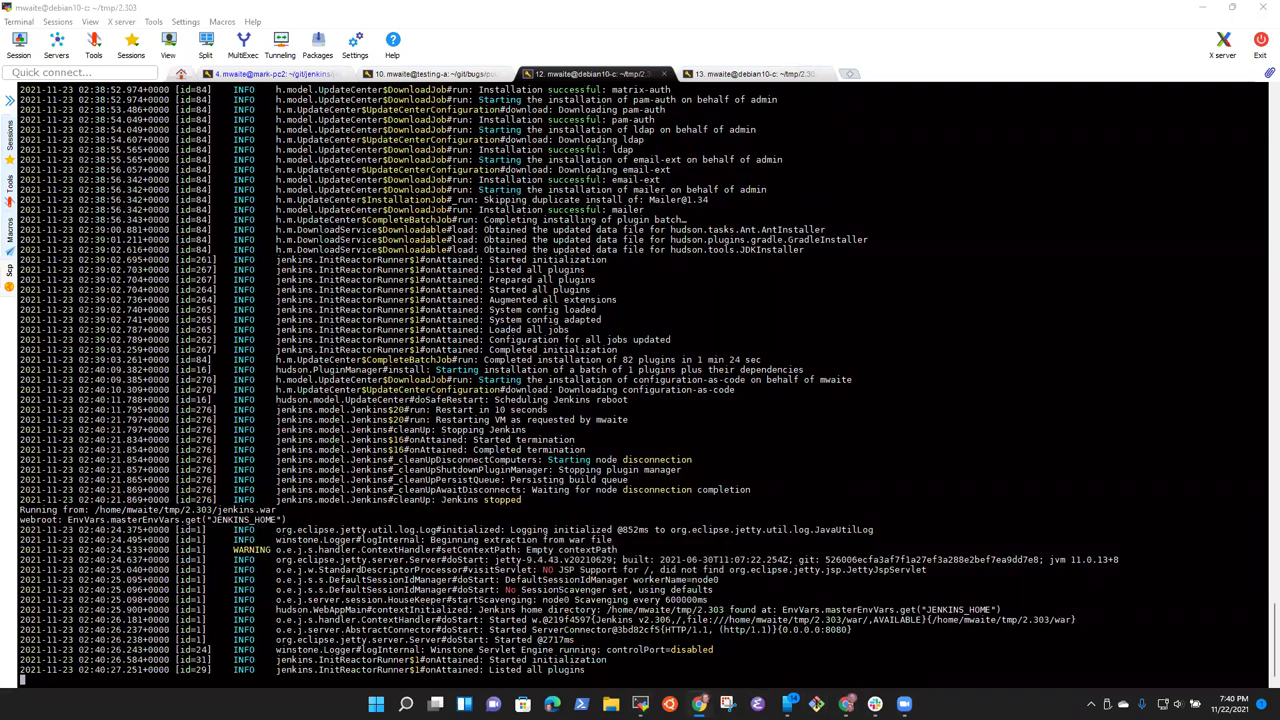
{"action": "mouse_move", "coordinate": [699, 704]}
{"action": "left_click", "coordinate": [772, 628]}
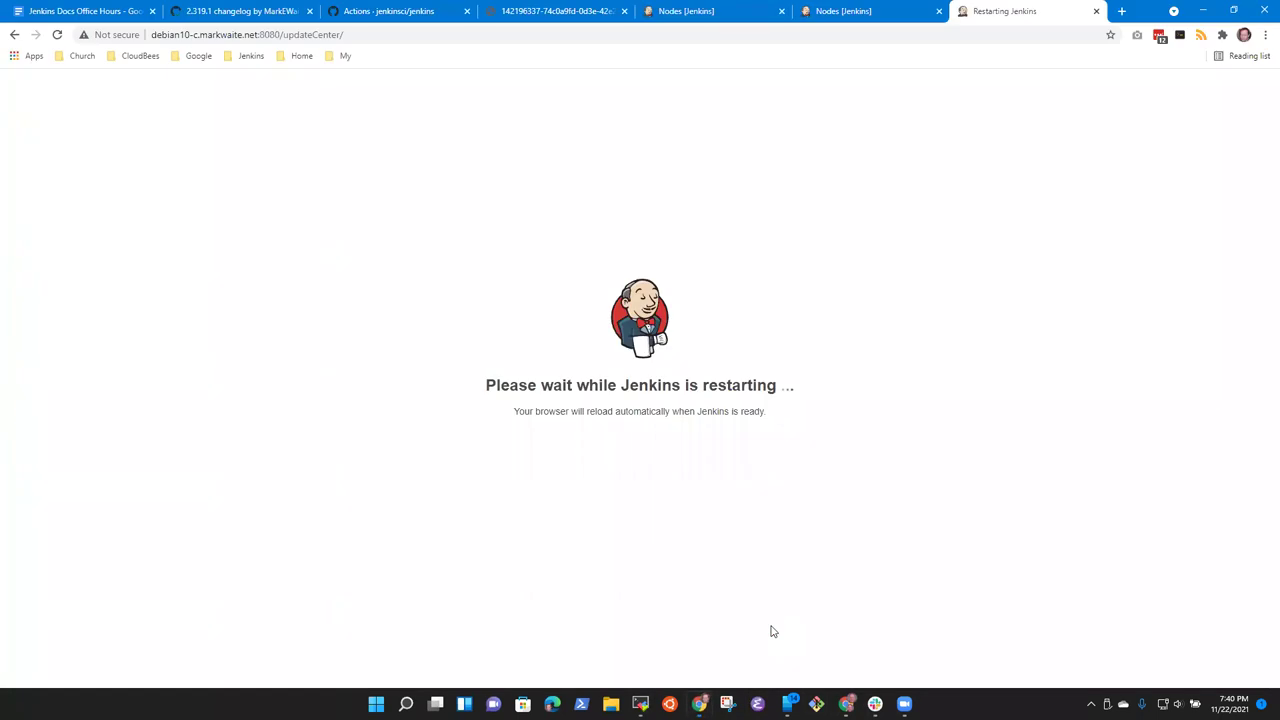
Step: Glance at the ci.jenkins.io Nodes tab, revisit the restarting instance, then view the terminal log
{"action": "left_click", "coordinate": [900, 9]}
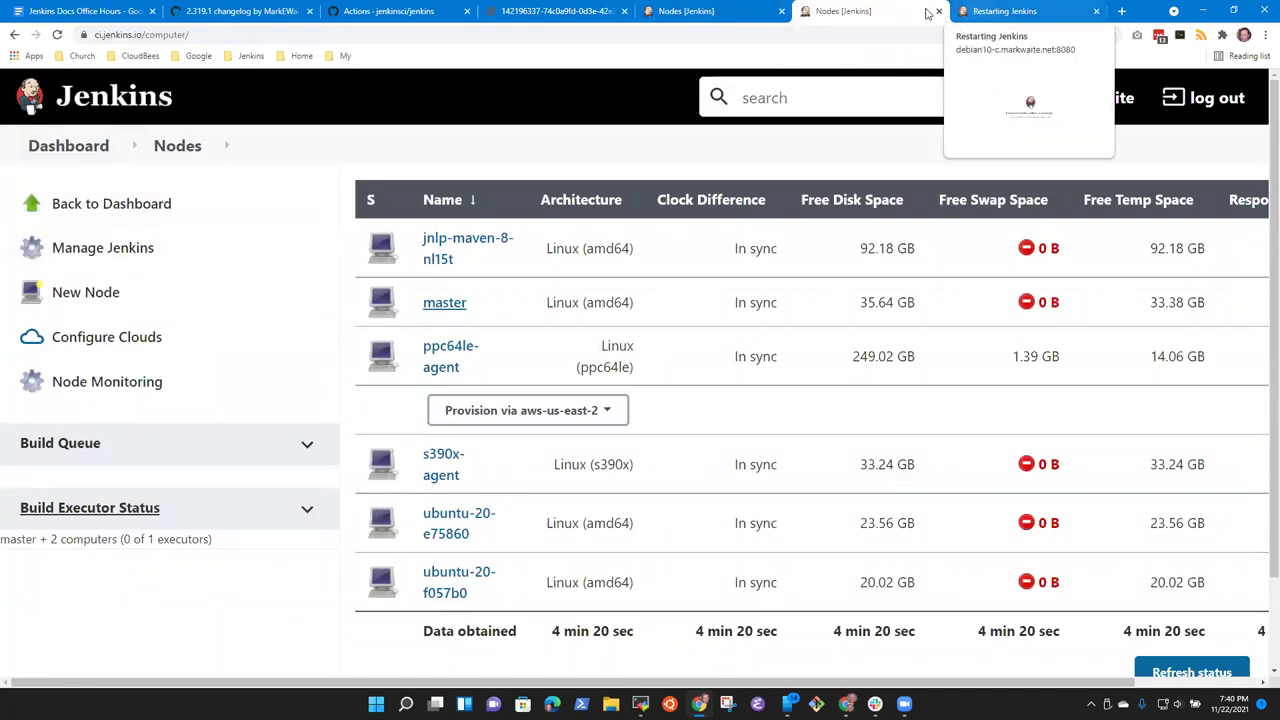
{"action": "left_click", "coordinate": [995, 12]}
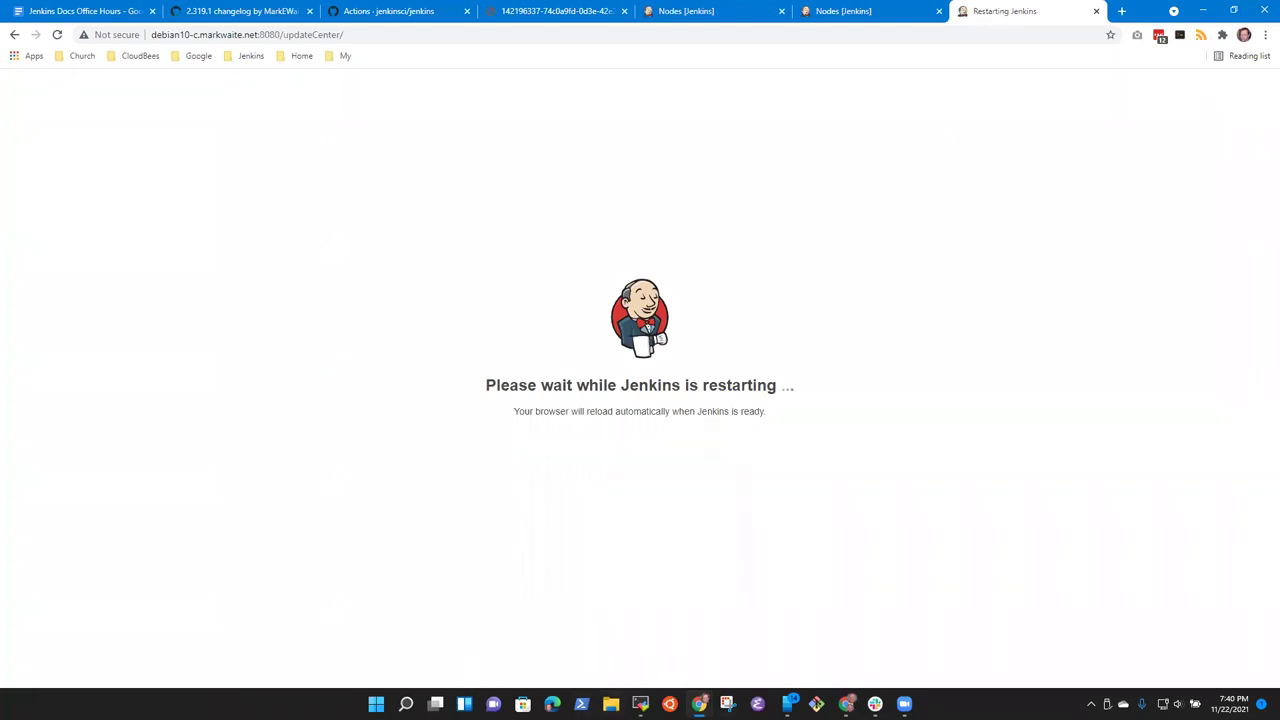
{"action": "left_click", "coordinate": [640, 704]}
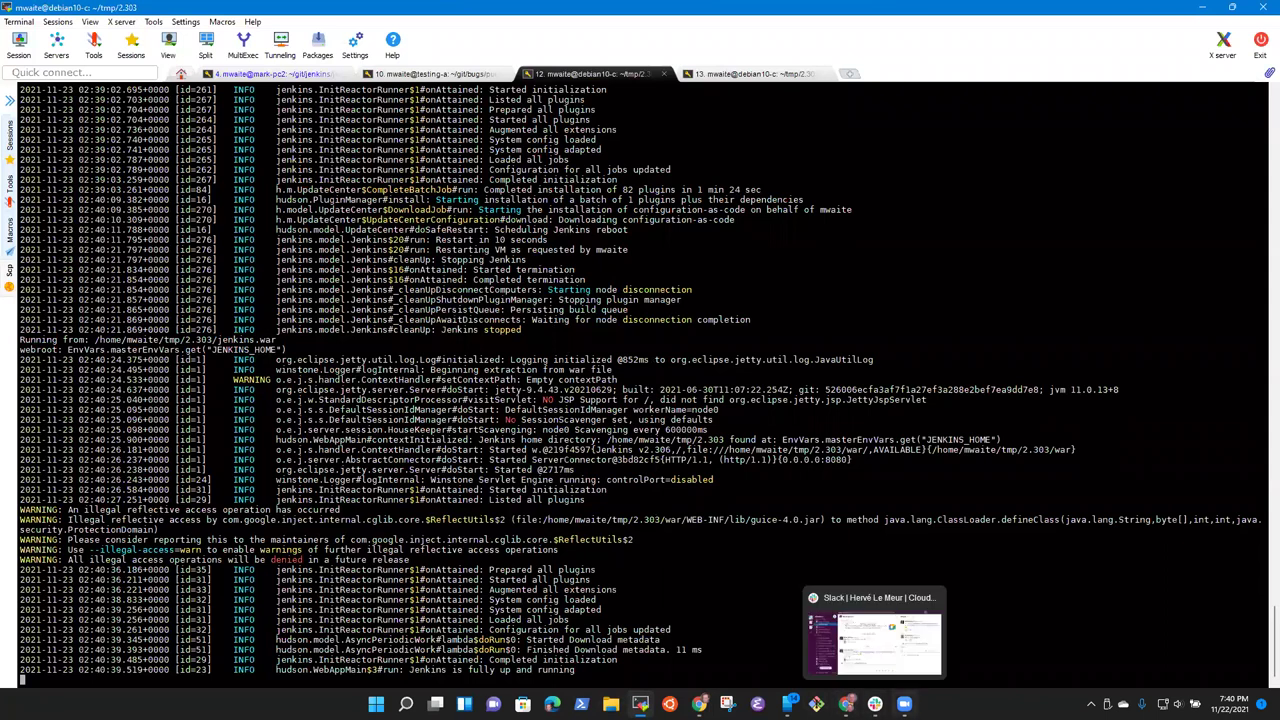
Step: Minimise MobaXterm to reveal the Welcome to Jenkins sign-in page in Chrome
{"action": "mouse_move", "coordinate": [904, 703]}
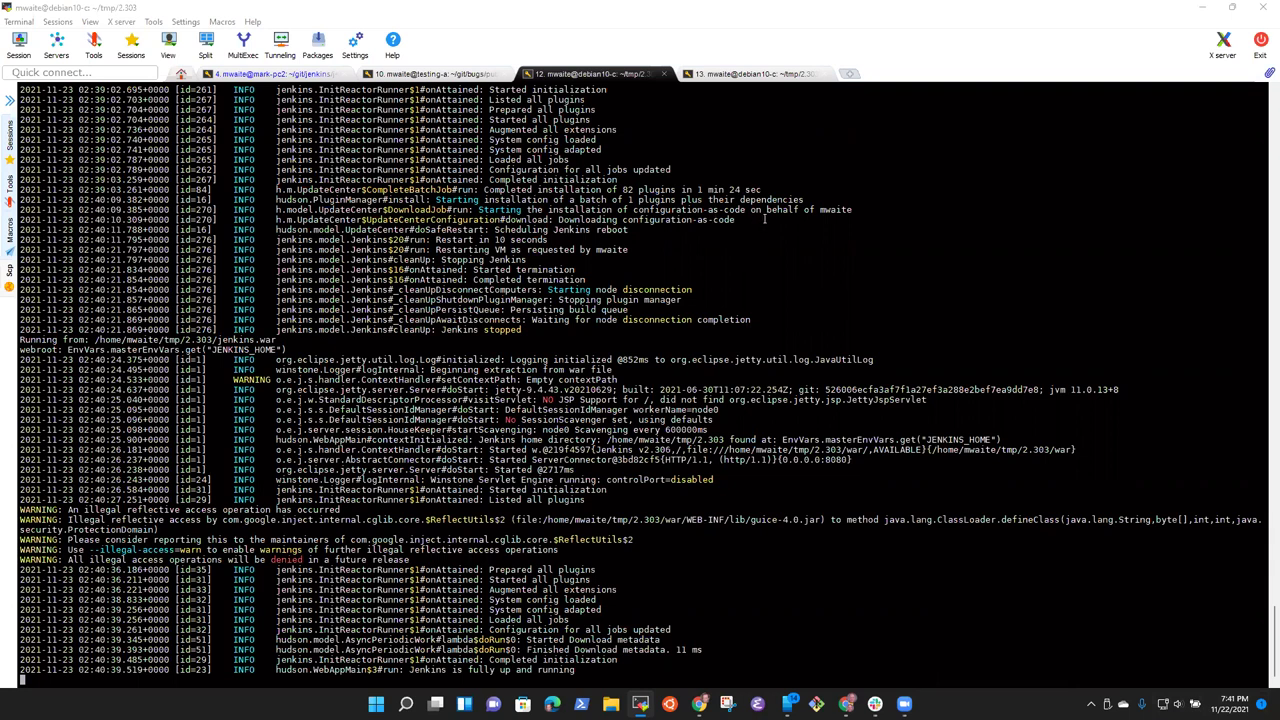
{"action": "left_click", "coordinate": [705, 10]}
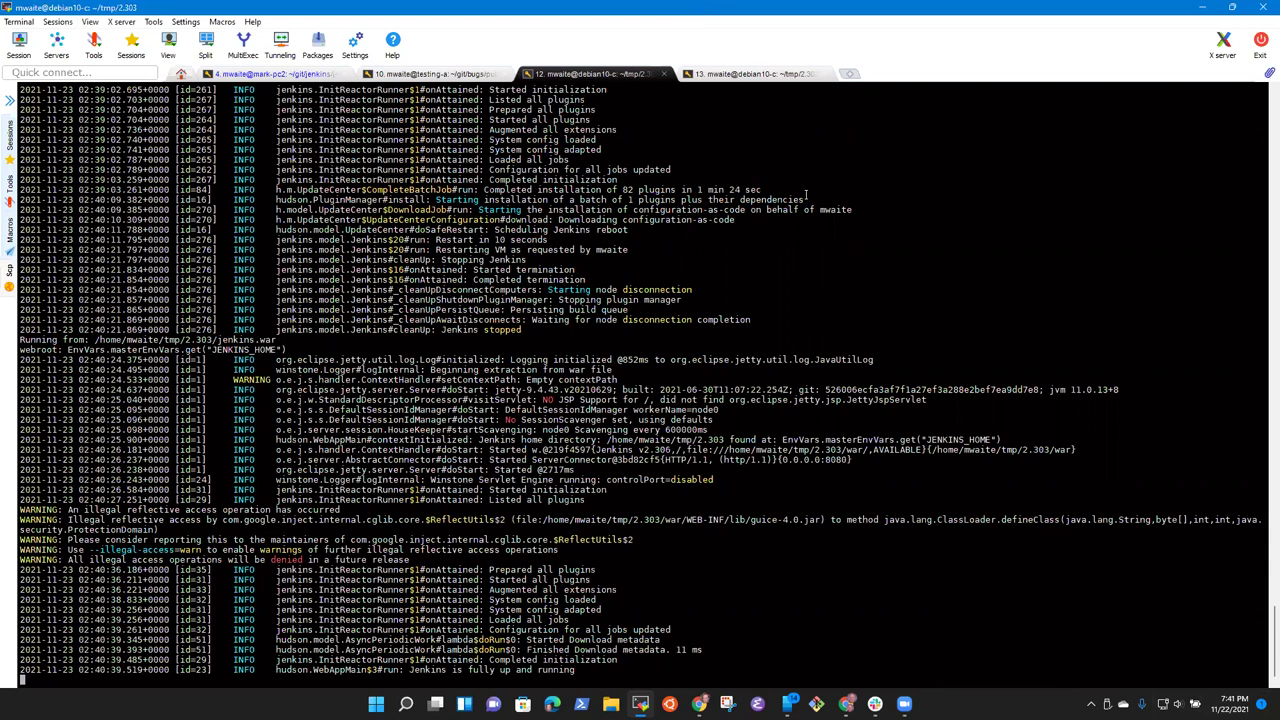
{"action": "left_click", "coordinate": [1206, 10]}
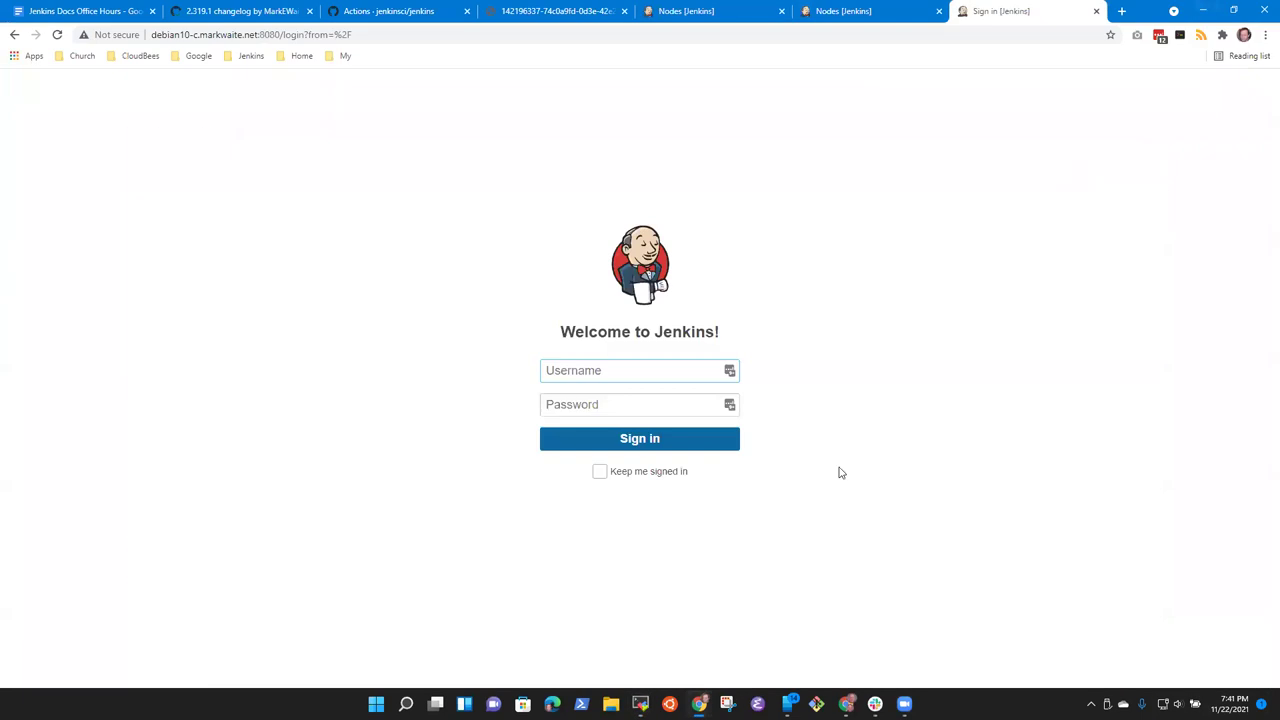
Step: Sign back into the restarted Jenkins with the user's credentials, staying signed in
{"action": "left_click", "coordinate": [662, 366]}
{"action": "type", "text": "mwaite"}
{"action": "key", "text": "Tab"}
{"action": "type", "text": "*************"}
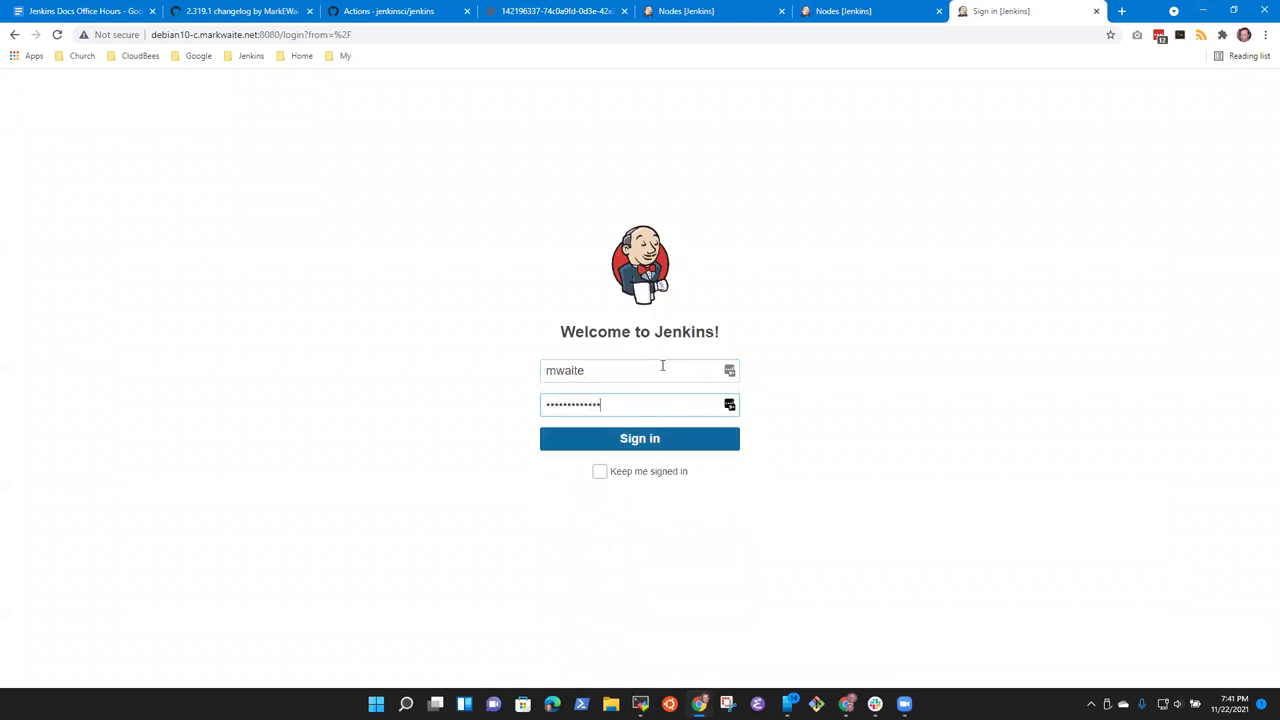
{"action": "left_click", "coordinate": [600, 472]}
{"action": "left_click", "coordinate": [656, 440]}
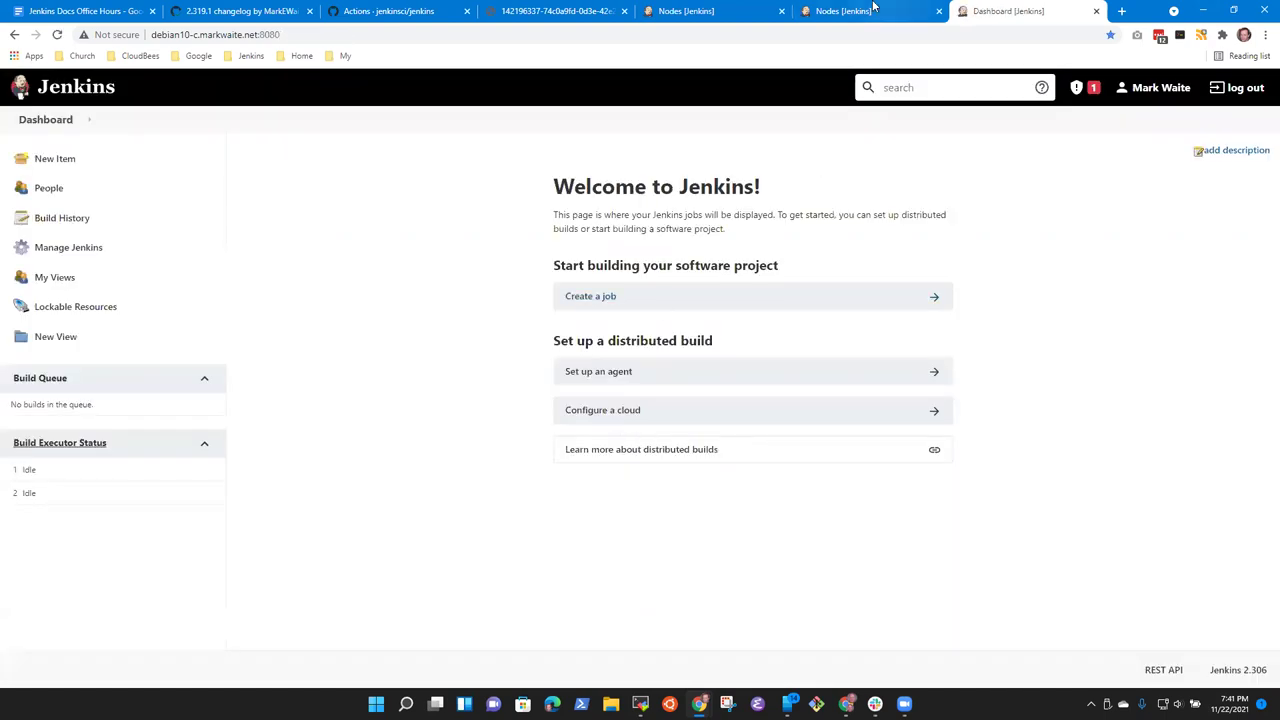
Step: Dismiss the controller-node build warning, check the master node in the Nodes list, and bring up the Jenkins log terminal
{"action": "left_click", "coordinate": [1076, 88]}
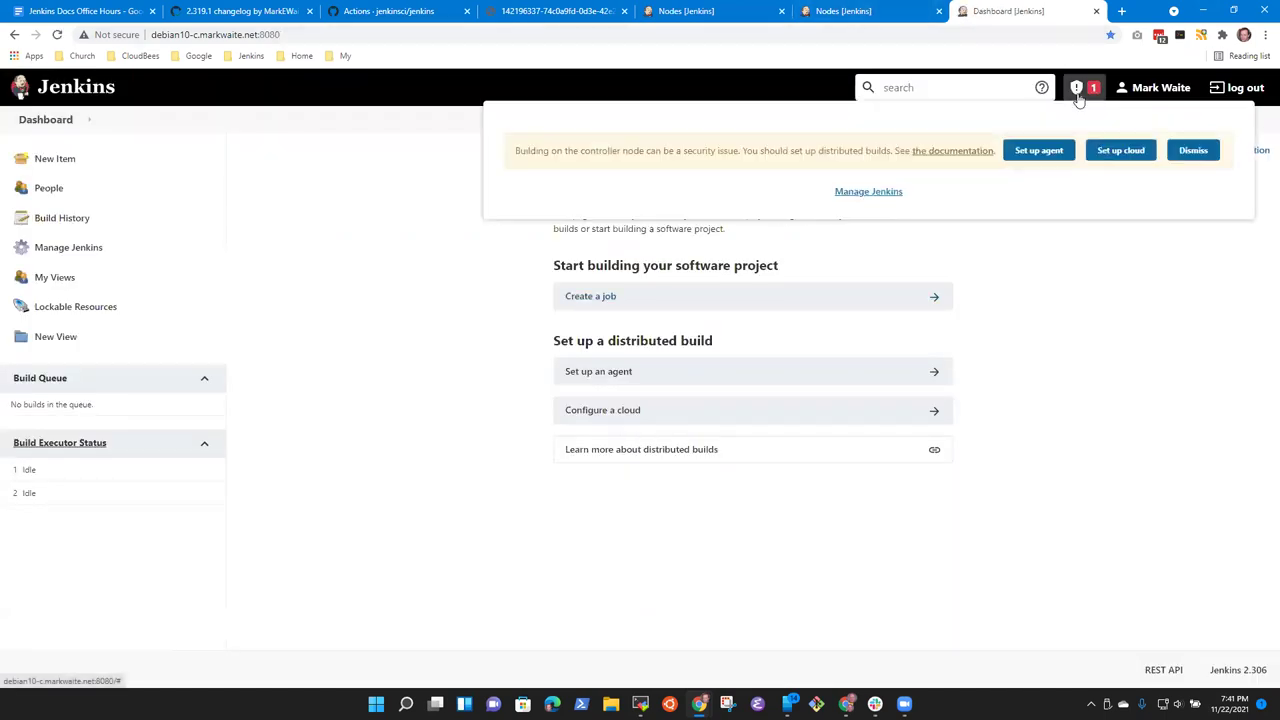
{"action": "left_click", "coordinate": [1203, 154]}
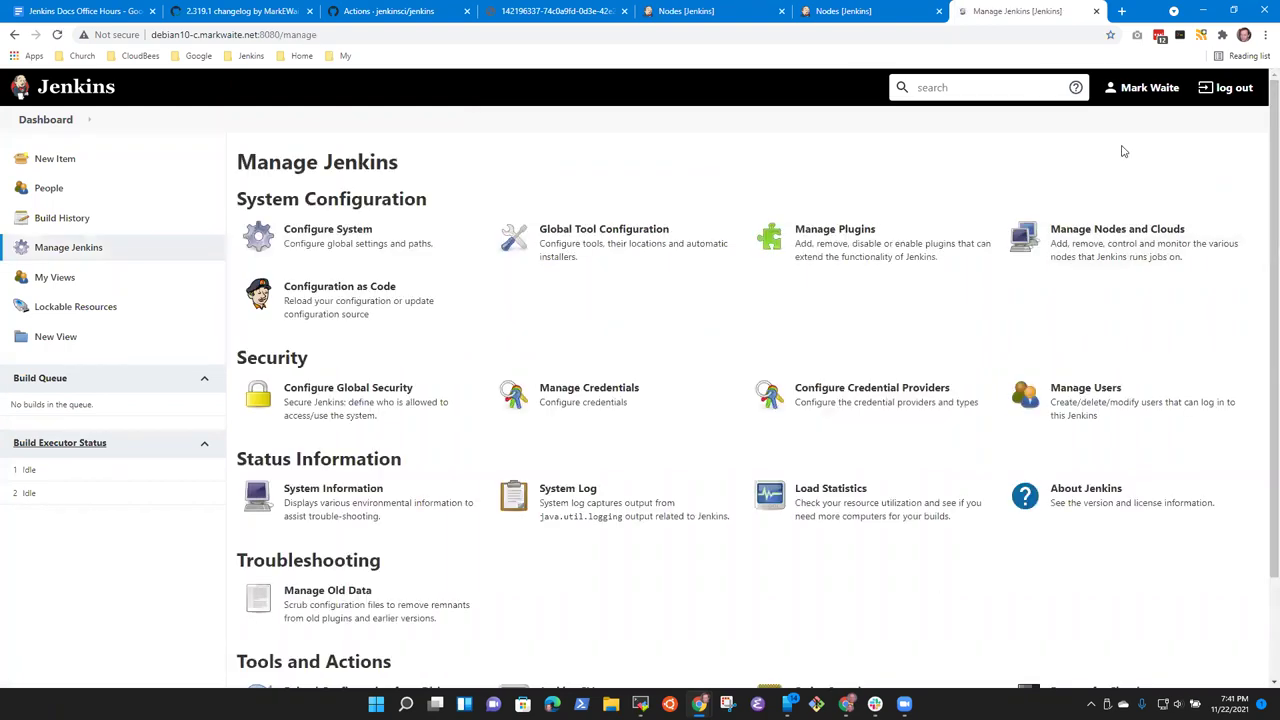
{"action": "left_click", "coordinate": [36, 121]}
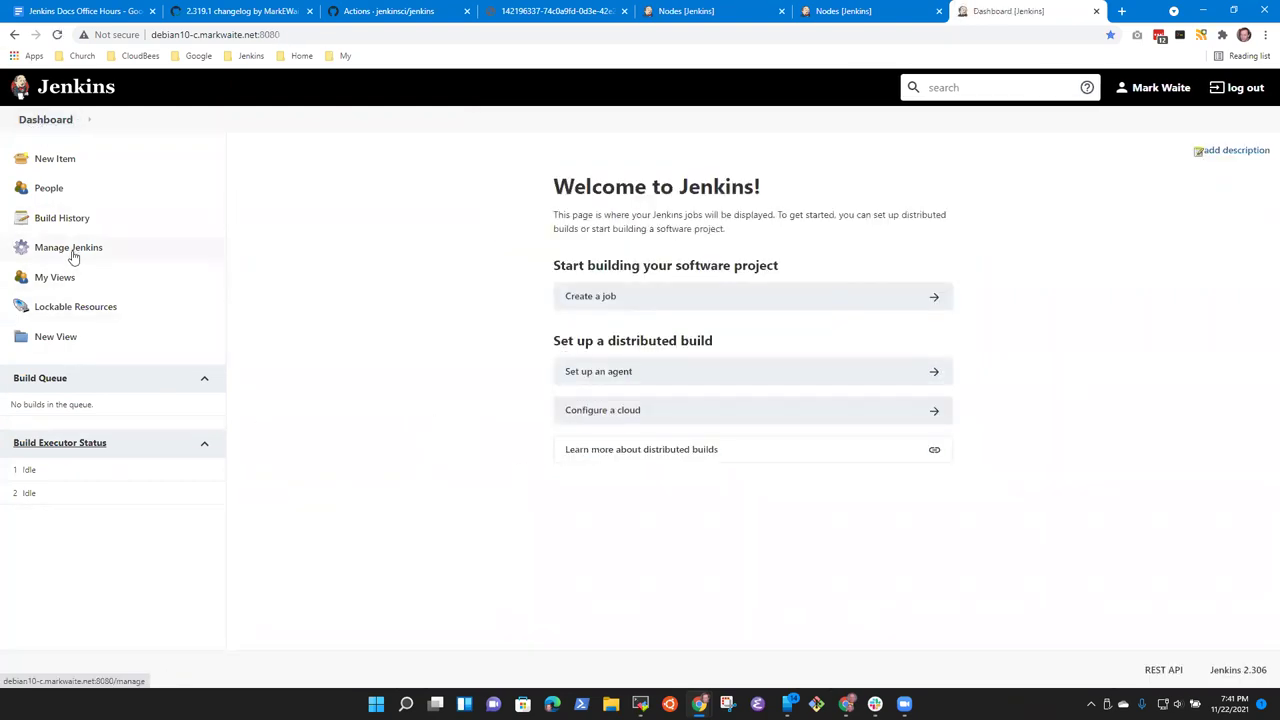
{"action": "left_click", "coordinate": [92, 452]}
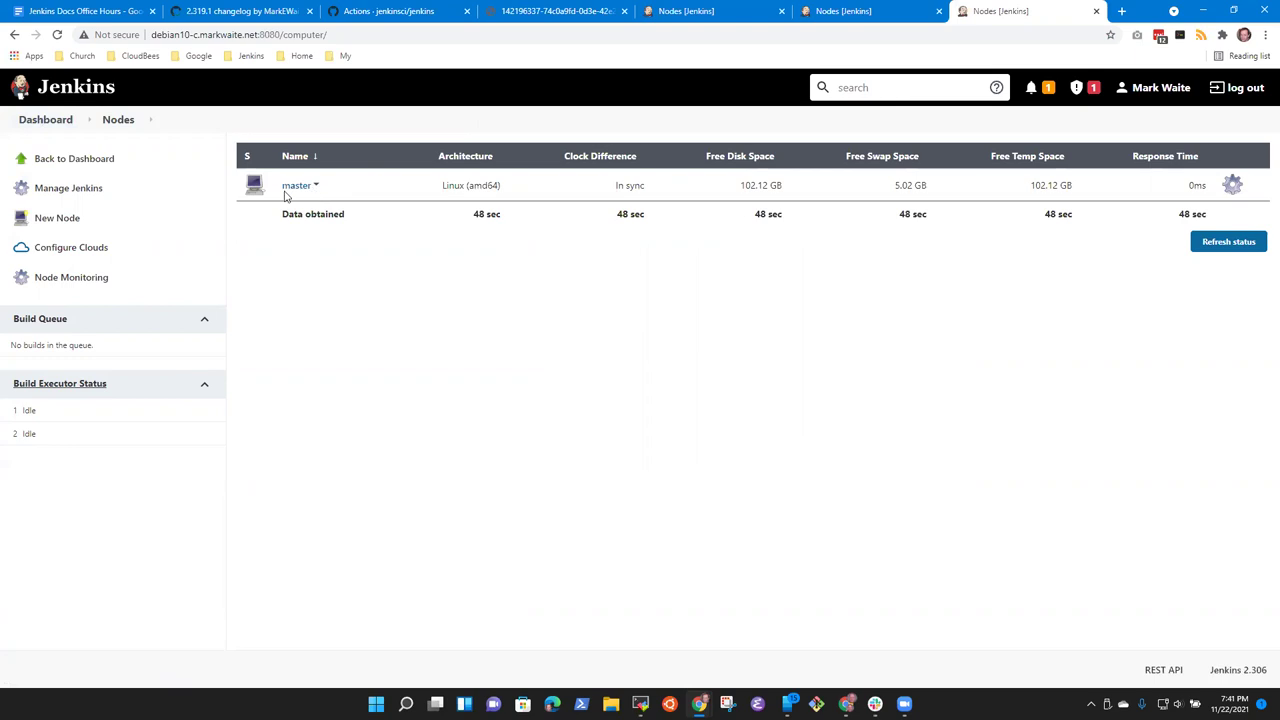
{"action": "left_click", "coordinate": [300, 188]}
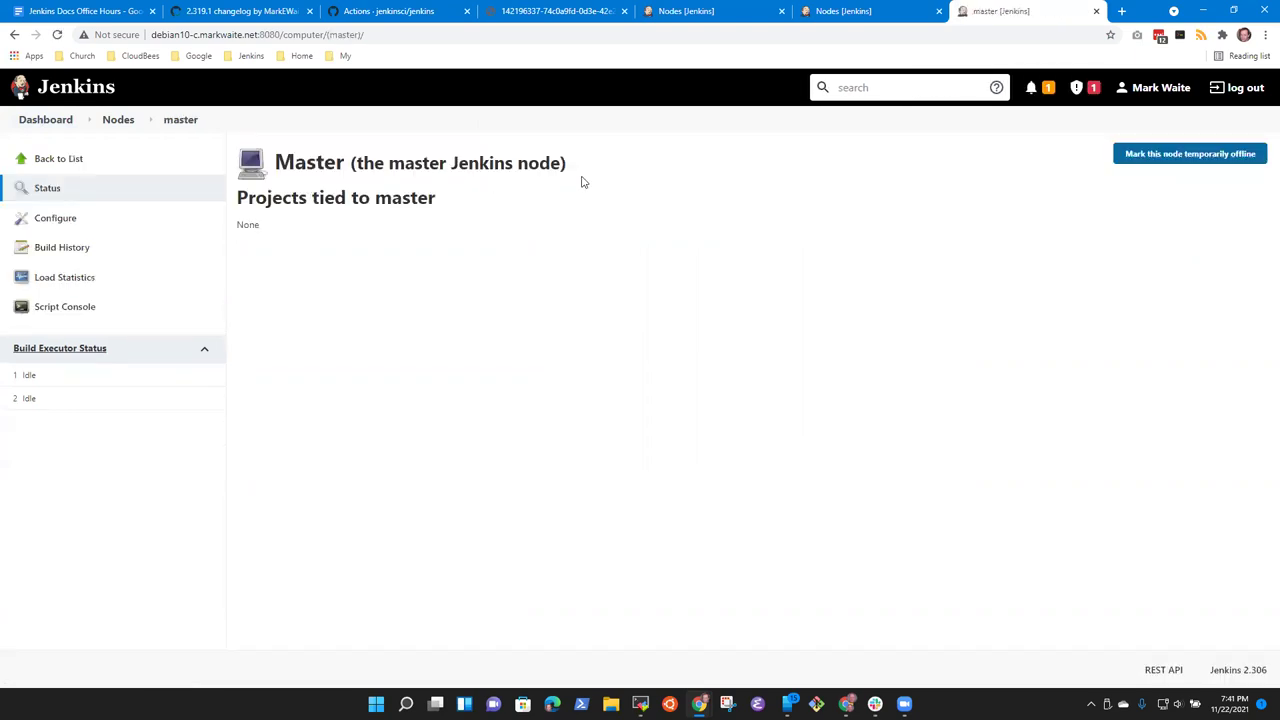
{"action": "left_click", "coordinate": [14, 34]}
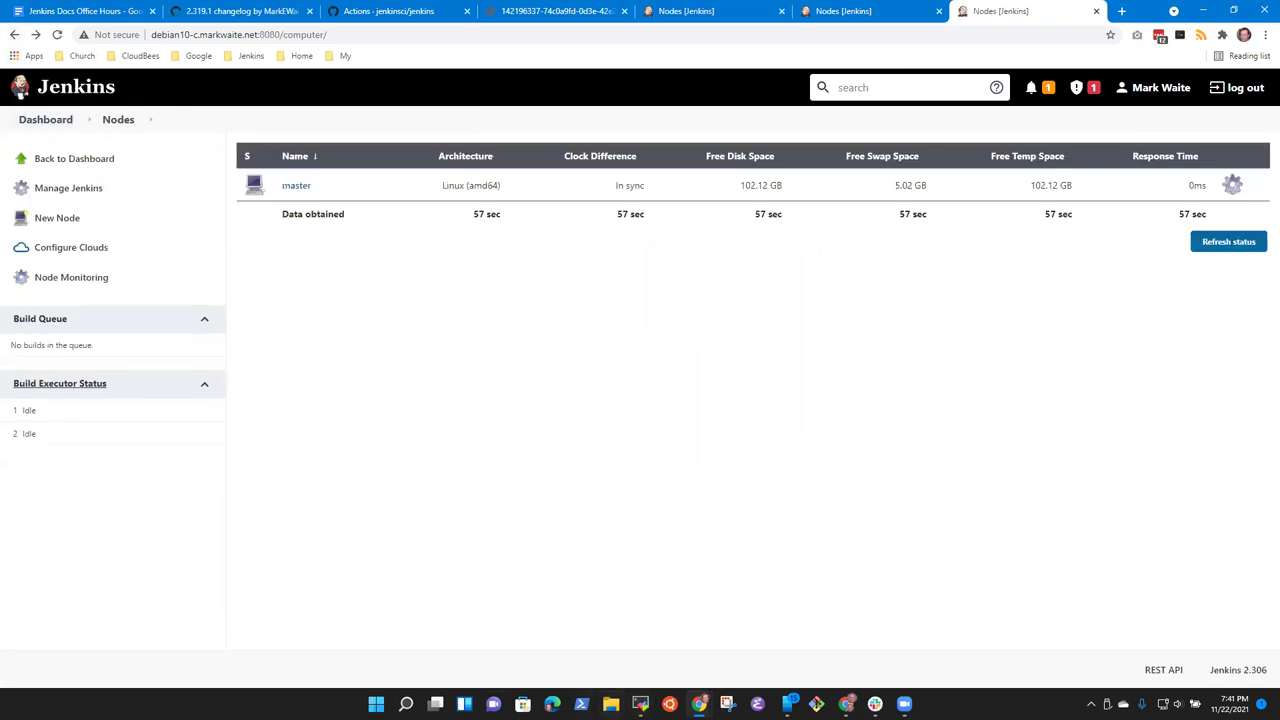
{"action": "left_click", "coordinate": [640, 703]}
Step: Stop the running 2.306 Jenkins and list the war files with ls *.war
{"action": "left_click_drag", "start_coordinate": [651, 333], "coordinate": [646, 325]}
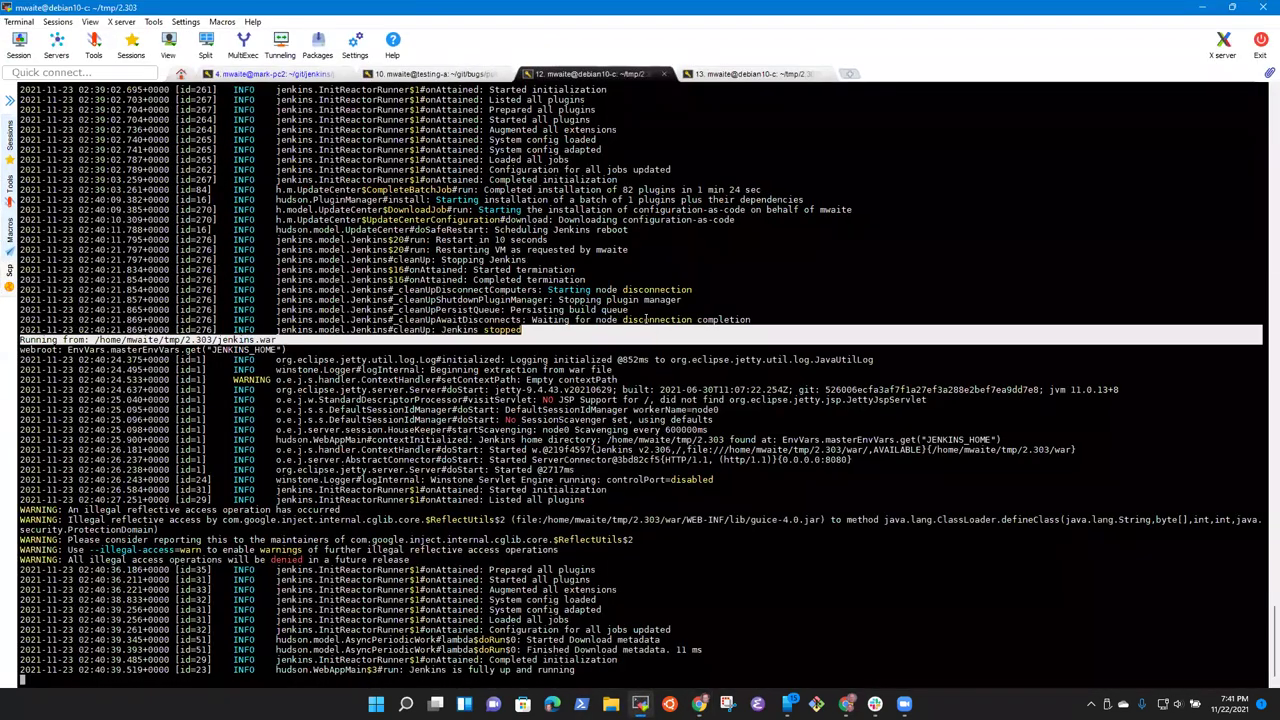
{"action": "key", "text": "ctrl+c"}
{"action": "key", "text": "Up"}
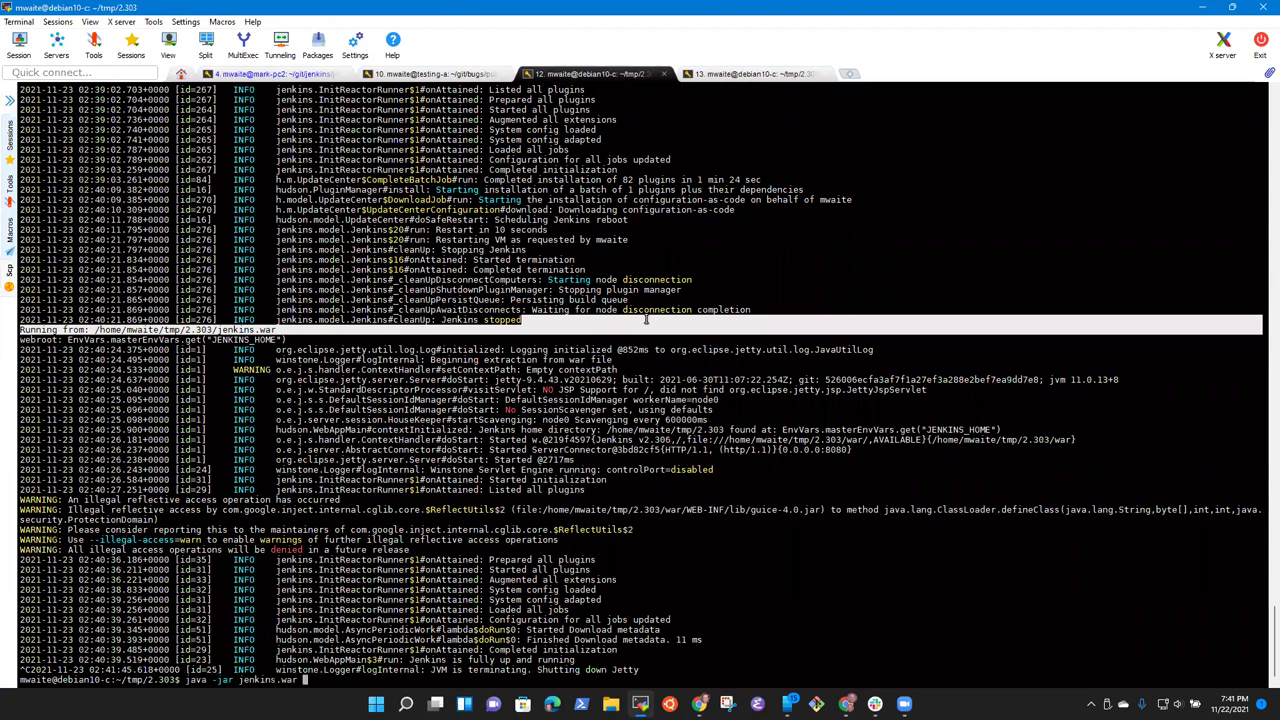
{"action": "key", "text": "ctrl+c"}
{"action": "type", "text": "ls *"}
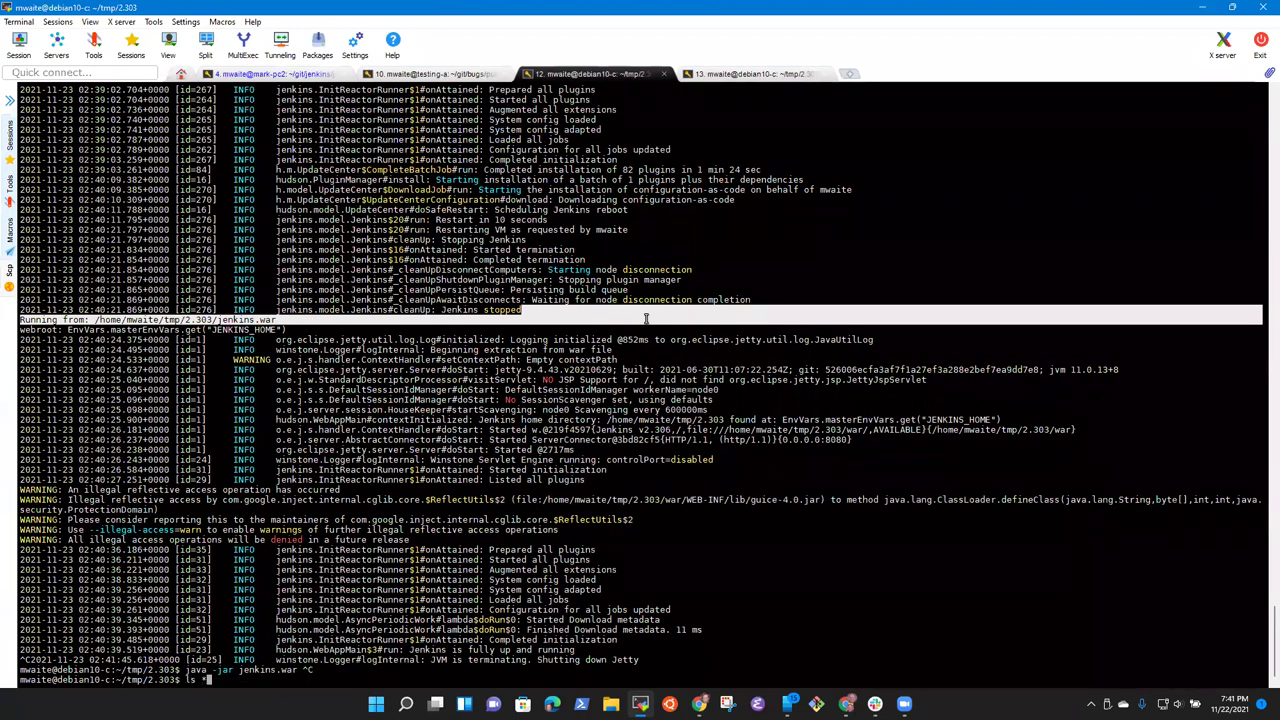
{"action": "type", "text": ".war"}
{"action": "key", "text": "Return"}
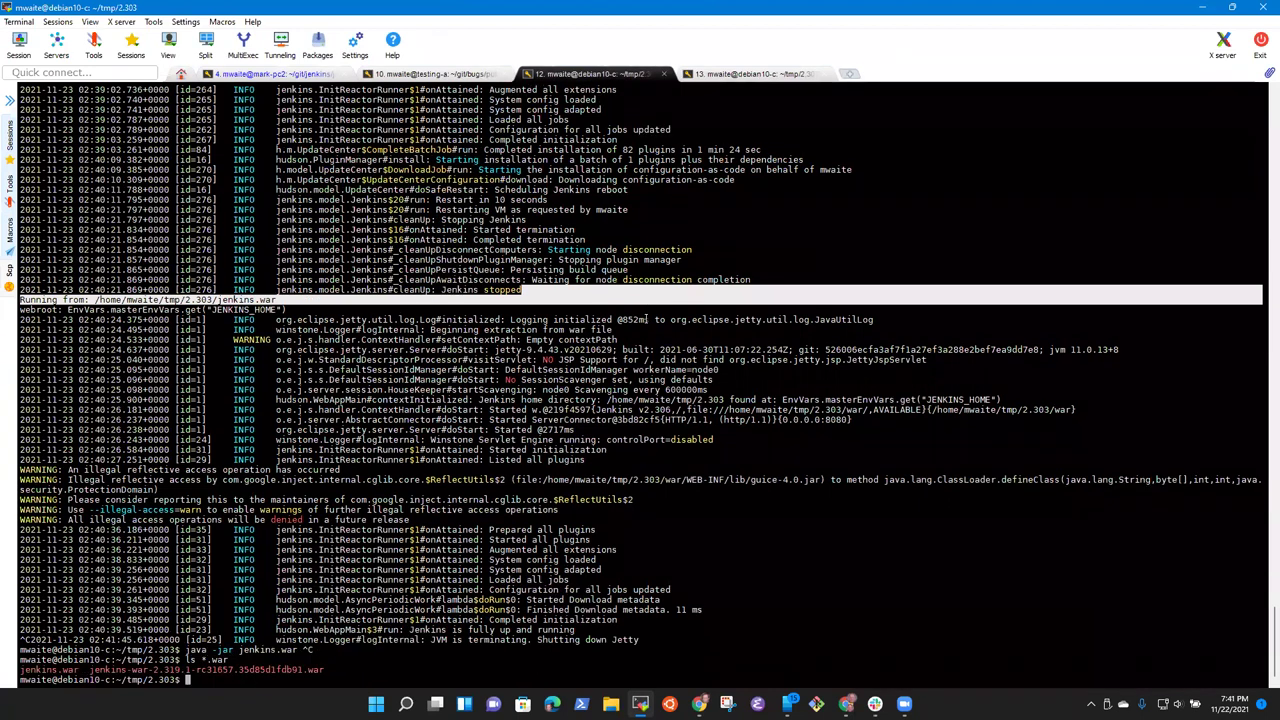
Step: Attempt launching the RC war with a mistaken java -war command
{"action": "type", "text": "java -"}
{"action": "type", "text": "war"}
{"action": "double_click", "coordinate": [250, 669]}
{"action": "right_click", "coordinate": [296, 622]}
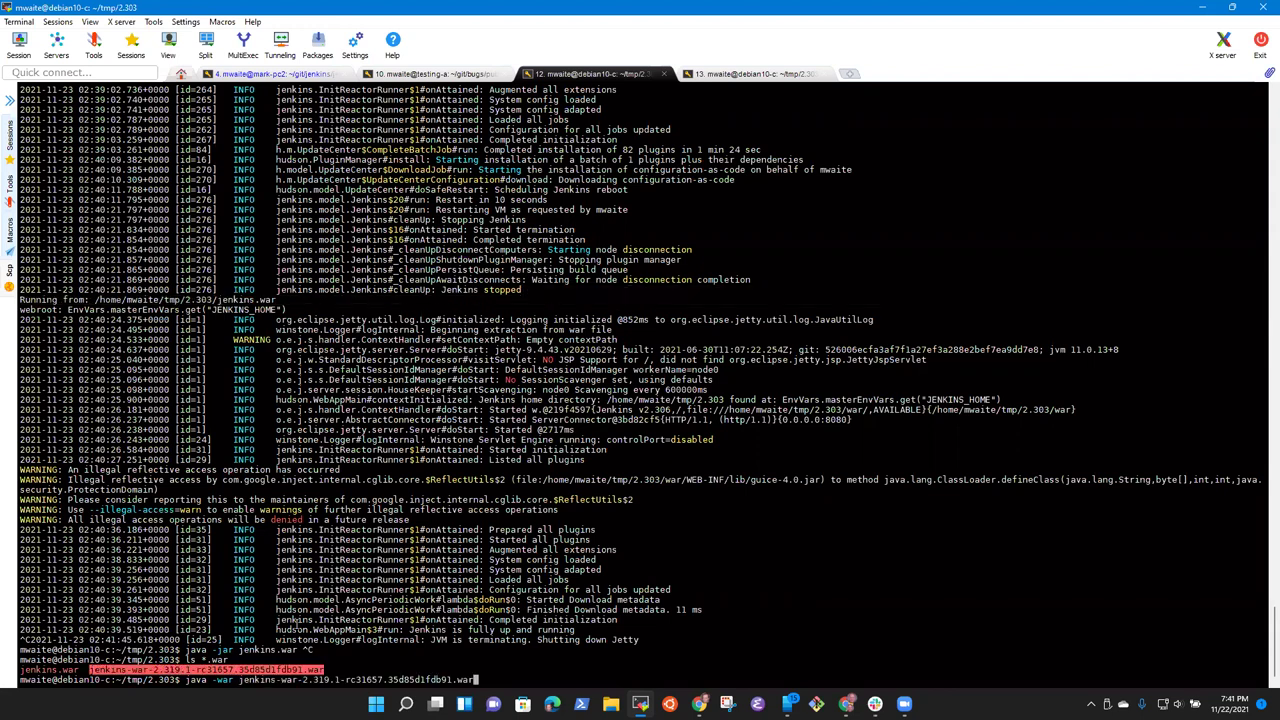
{"action": "key", "text": "Return"}
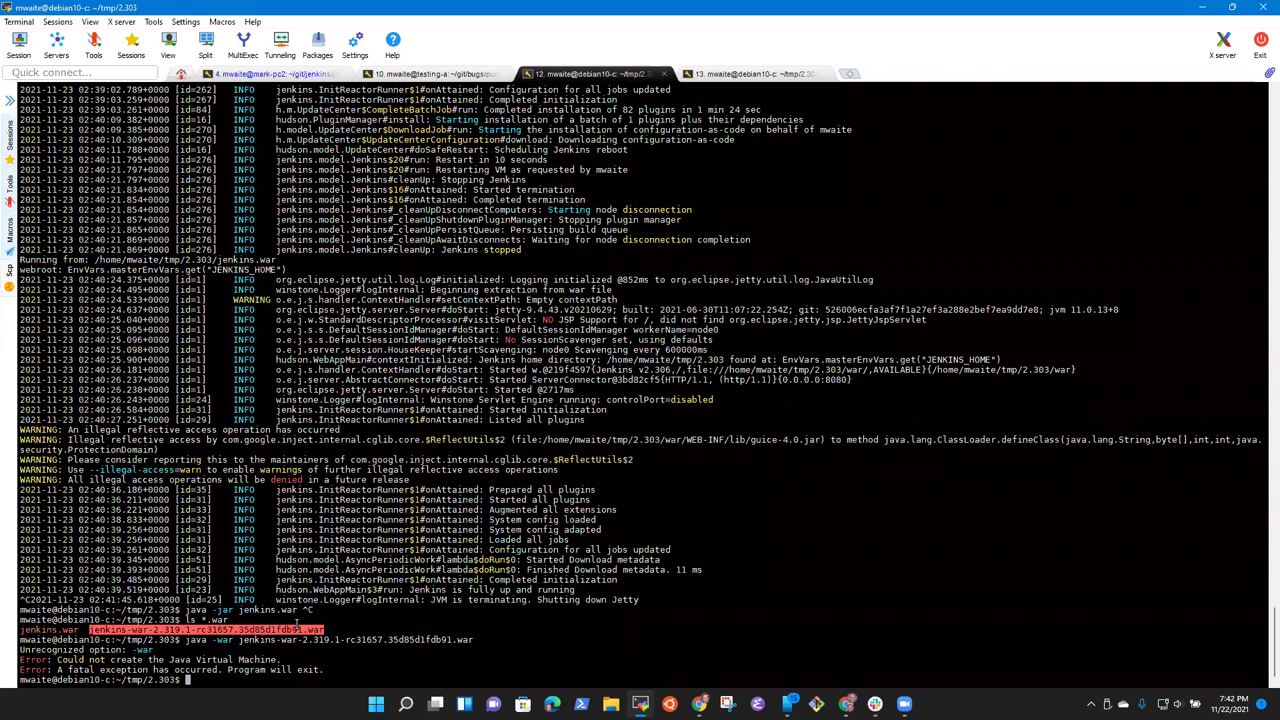
Step: Check the RC war's file type with the file command
{"action": "type", "text": "fiel"}
{"action": "key", "text": "BackSpace"}
{"action": "key", "text": "BackSpace"}
{"action": "type", "text": "le"}
{"action": "double_click", "coordinate": [282, 630]}
{"action": "right_click", "coordinate": [282, 630]}
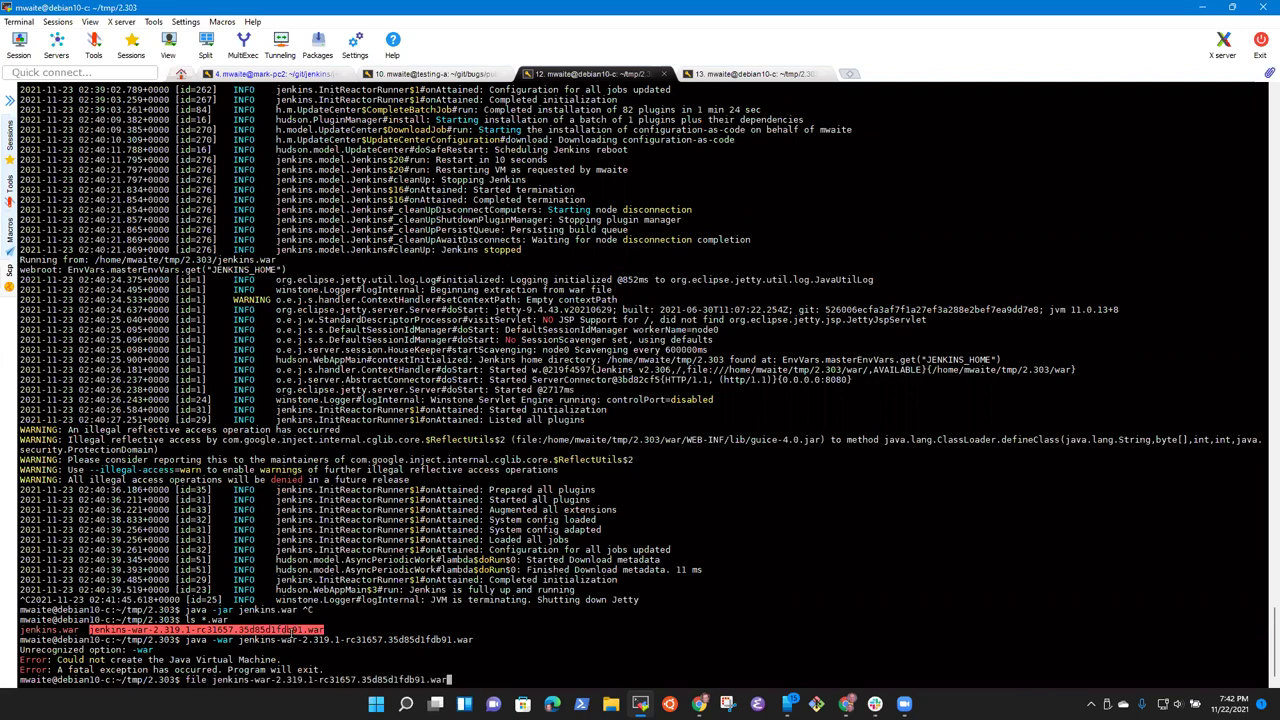
{"action": "key", "text": "Return"}
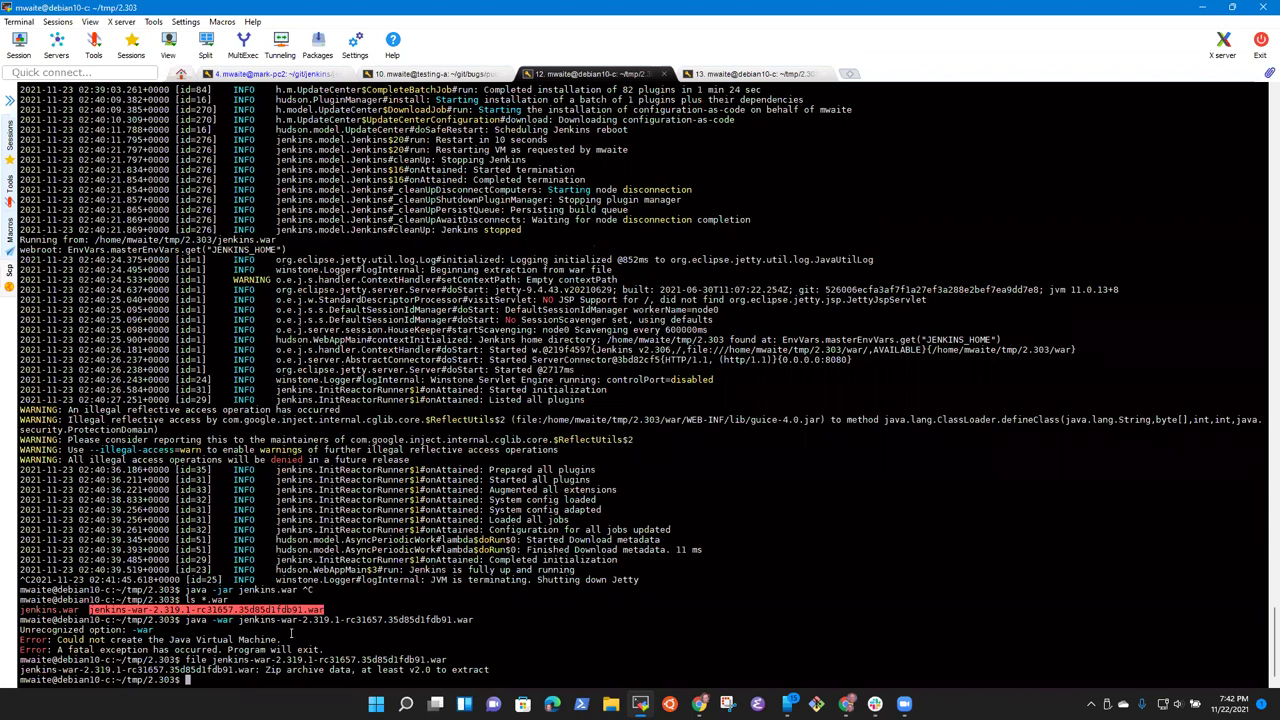
Step: Start Jenkins with java -jar jenkins-war-2.319.1-rc31657.35d85d1fdb91.war and confirm the log's upgrade-from-2.306 line
{"action": "type", "text": "java -jar"}
{"action": "double_click", "coordinate": [250, 609]}
{"action": "right_click", "coordinate": [434, 620]}
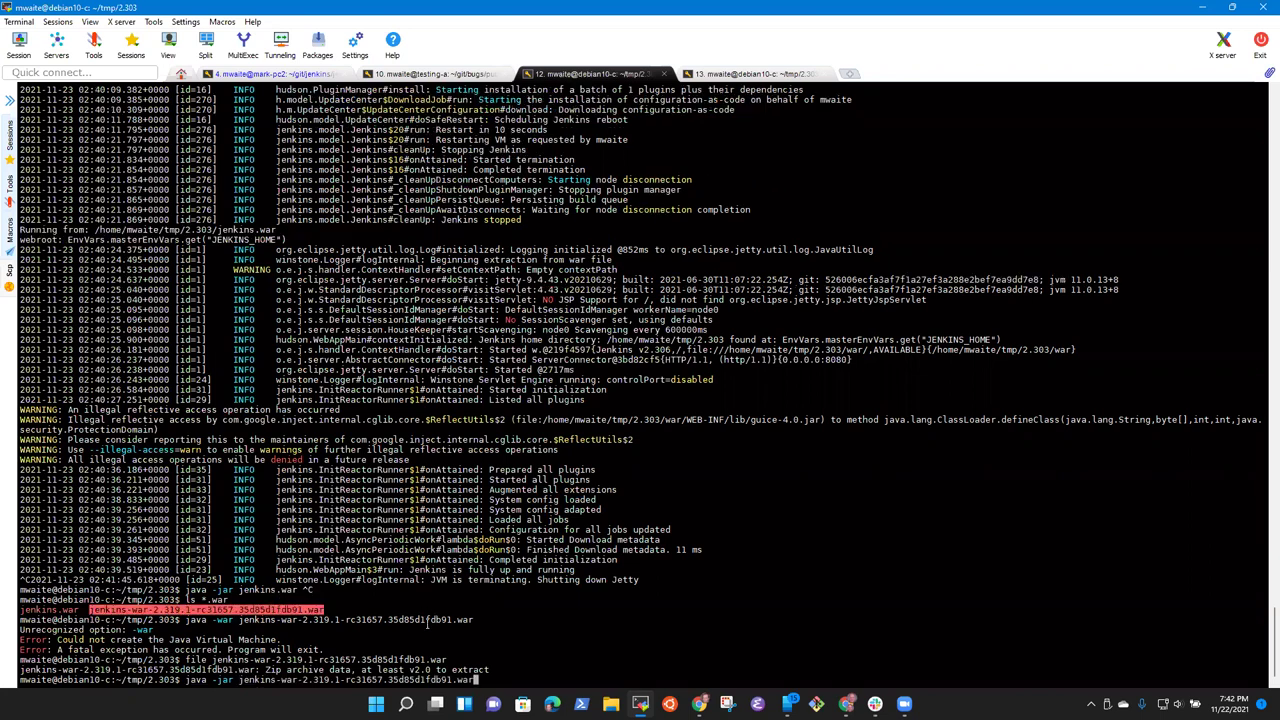
{"action": "key", "text": "Return"}
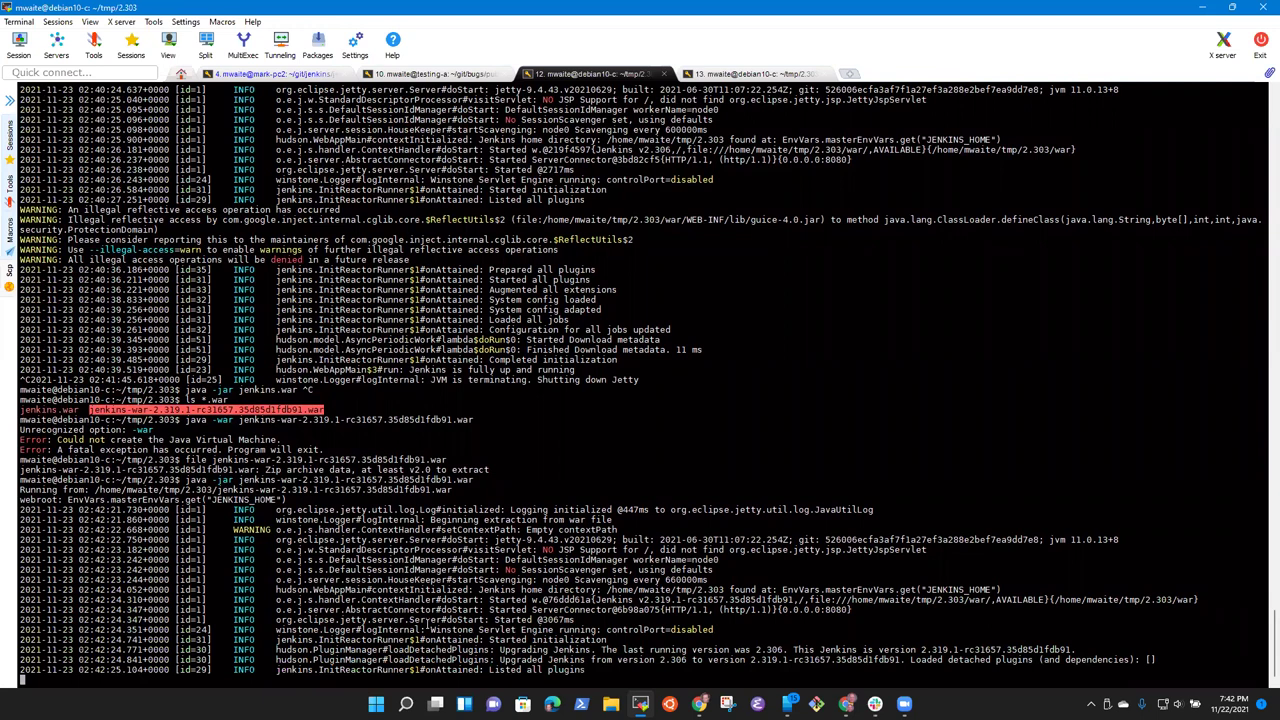
{"action": "left_click_drag", "start_coordinate": [502, 600], "coordinate": [809, 596]}
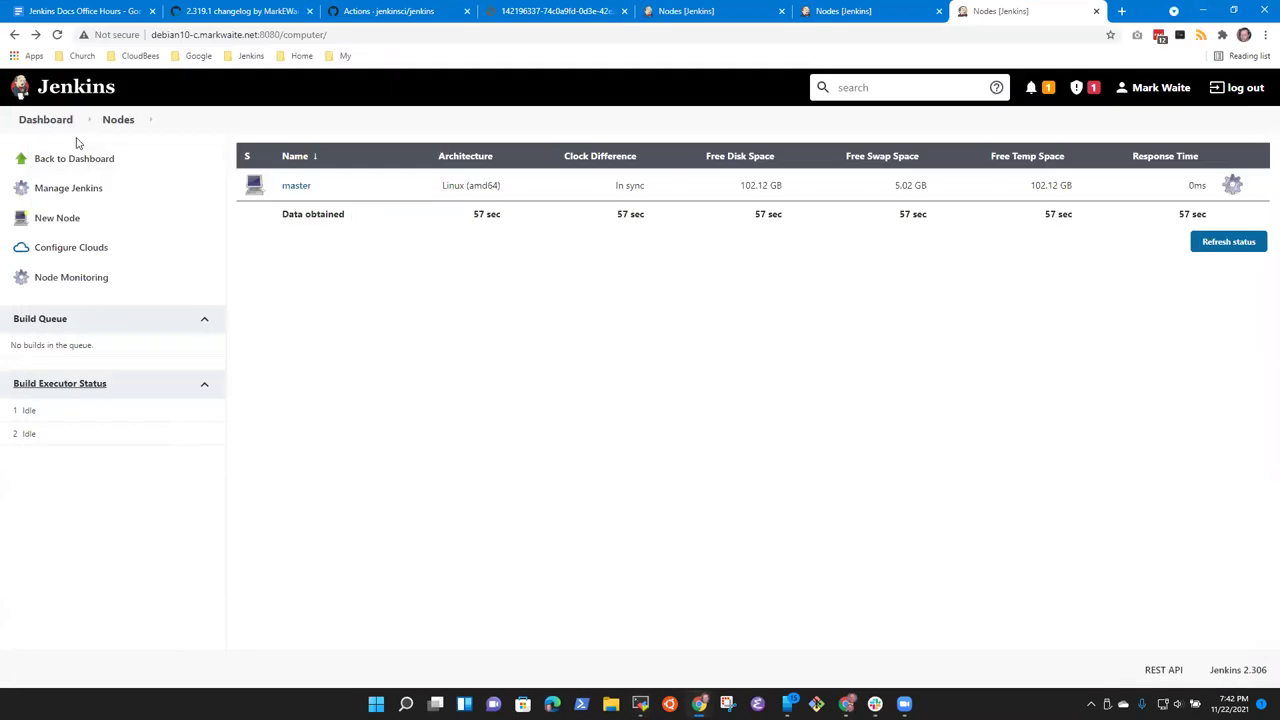
Step: Reload the upgraded dashboard and read the enlarged notification that "master" is being retired
{"action": "left_click", "coordinate": [42, 120]}
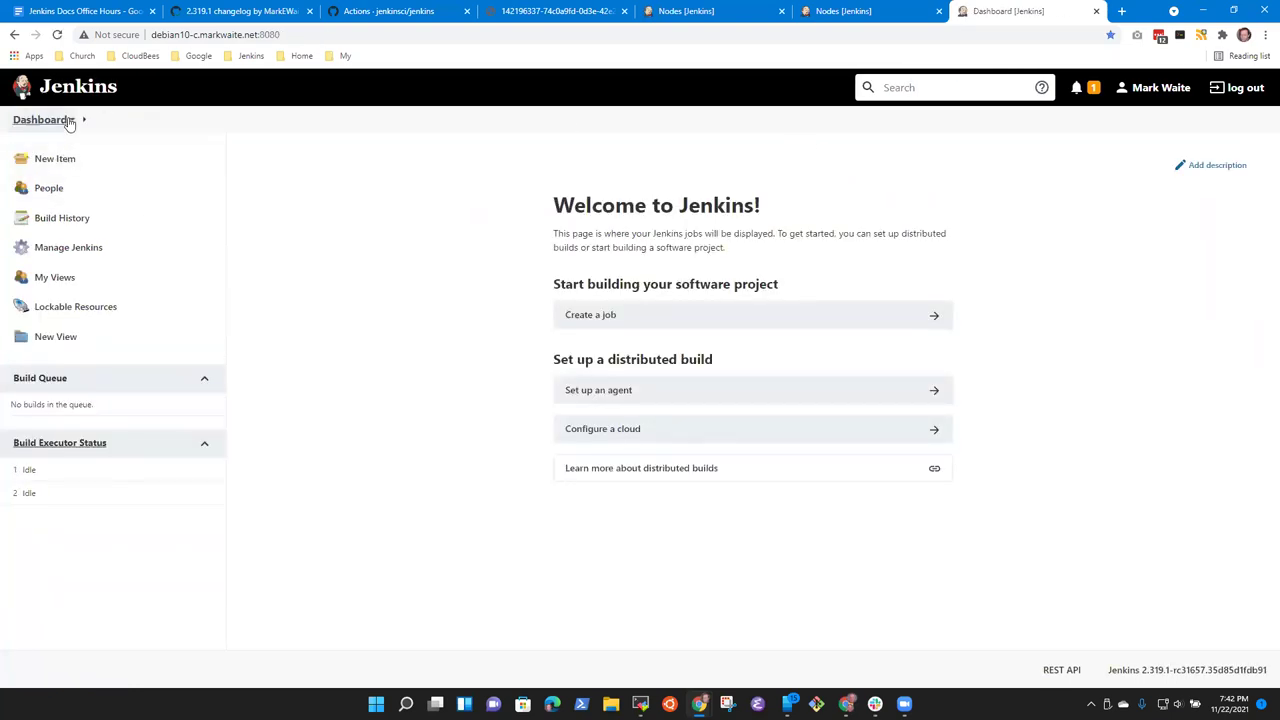
{"action": "left_click", "coordinate": [1083, 95]}
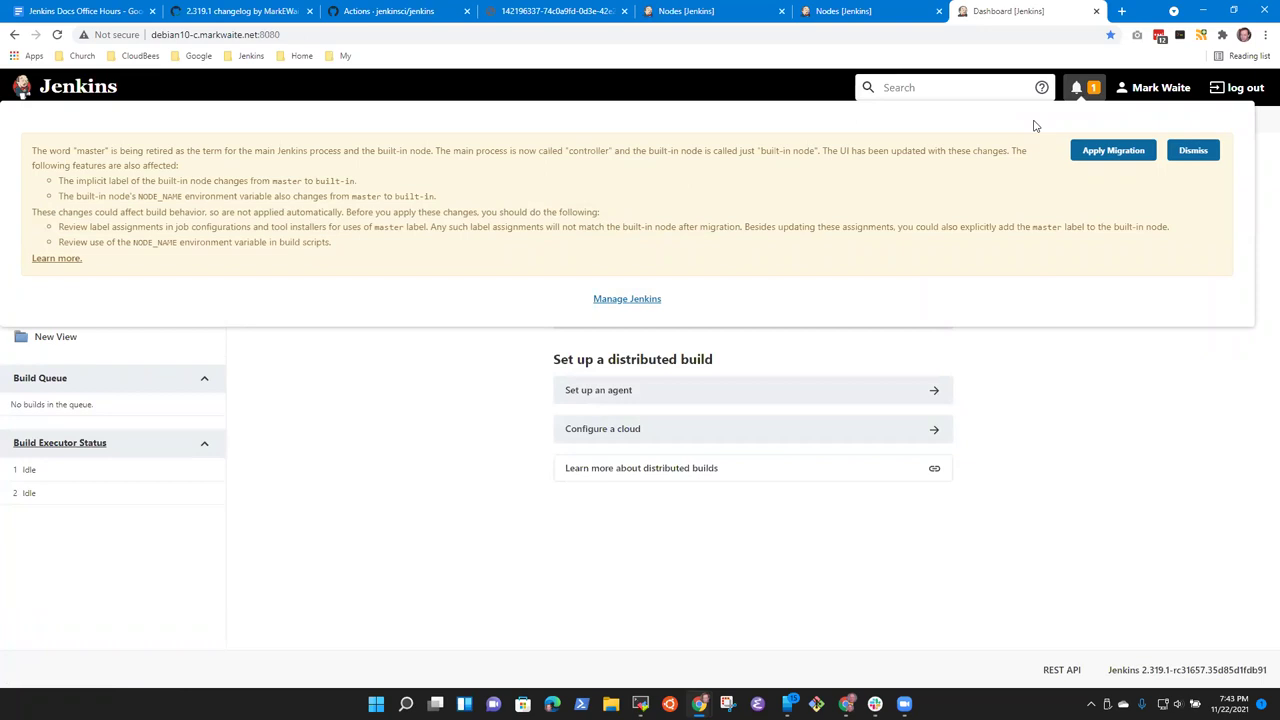
{"action": "key", "text": "ctrl+plus"}
{"action": "key", "text": "ctrl+plus"}
{"action": "key", "text": "ctrl+plus"}
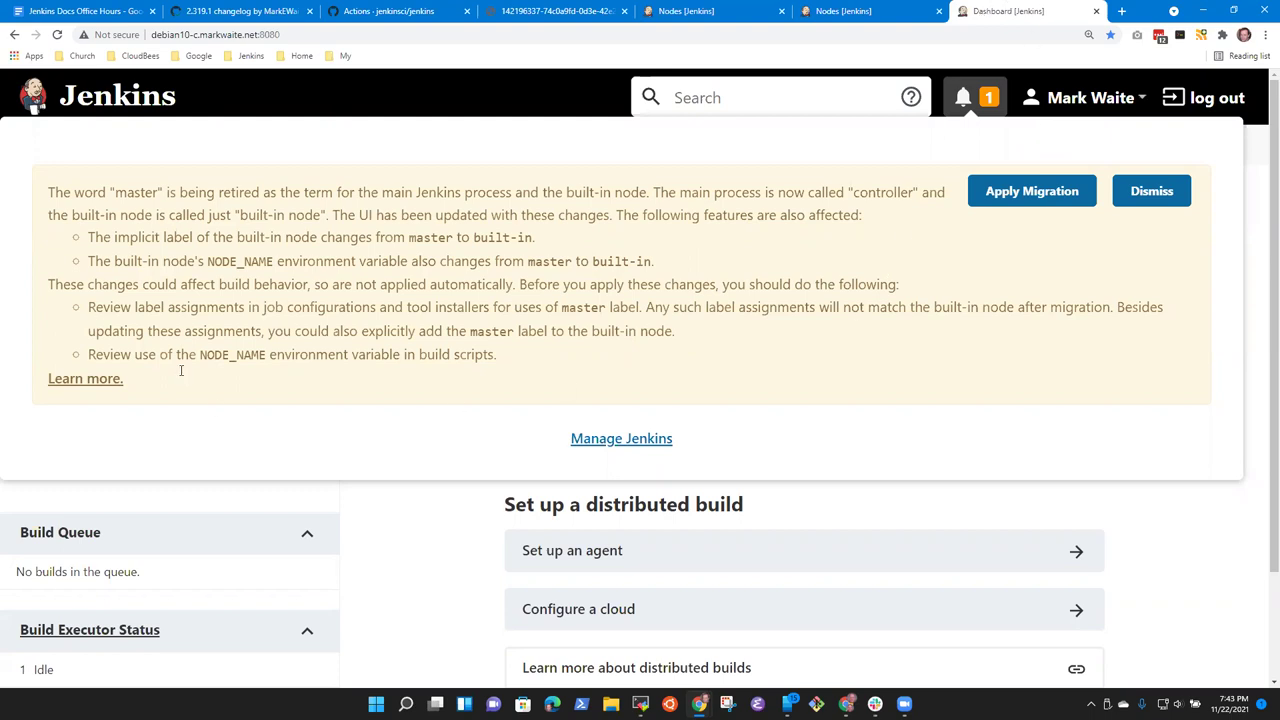
{"action": "left_click_drag", "start_coordinate": [54, 284], "coordinate": [809, 374]}
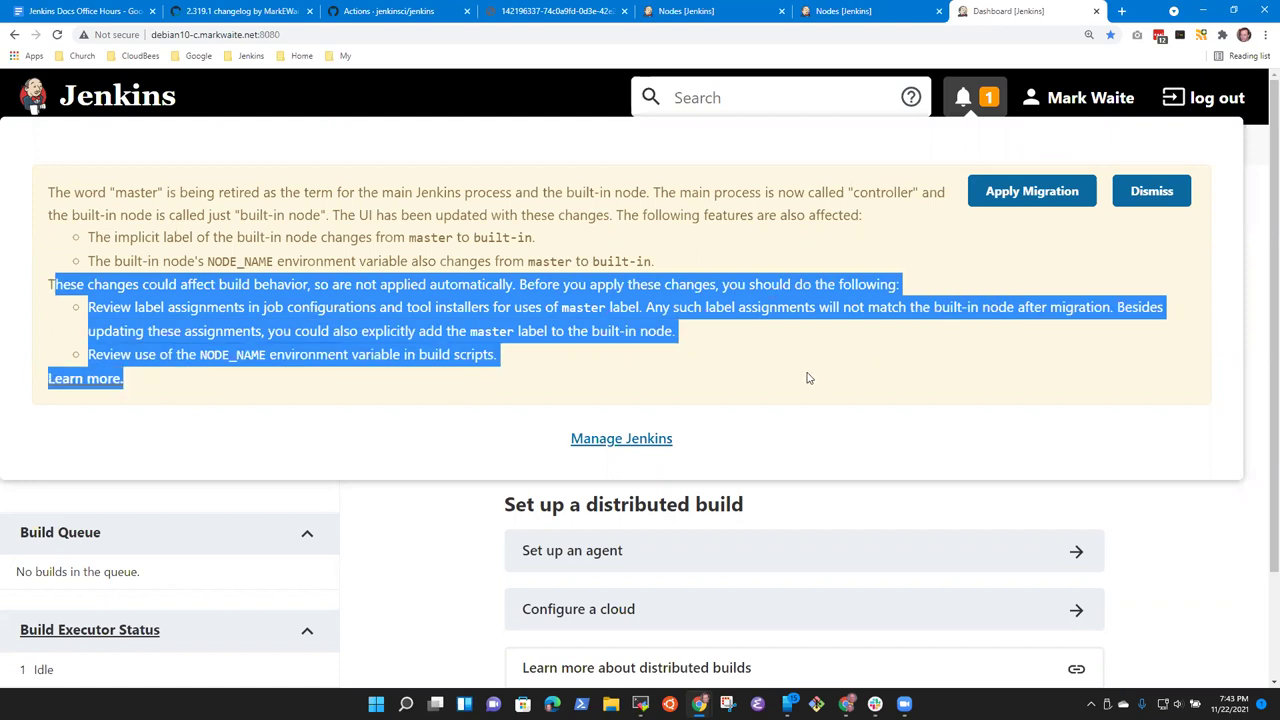
{"action": "left_click", "coordinate": [811, 368]}
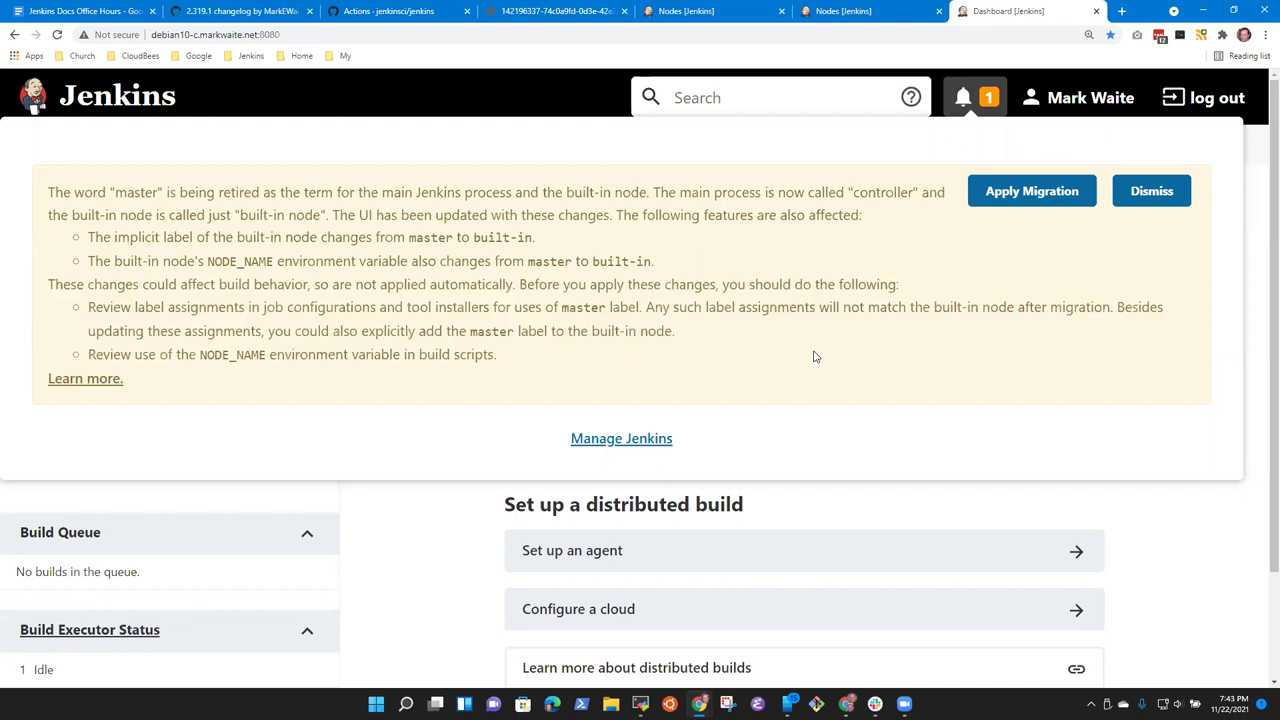
Step: Open the notice's Learn more link in a new tab
{"action": "right_click", "coordinate": [77, 387]}
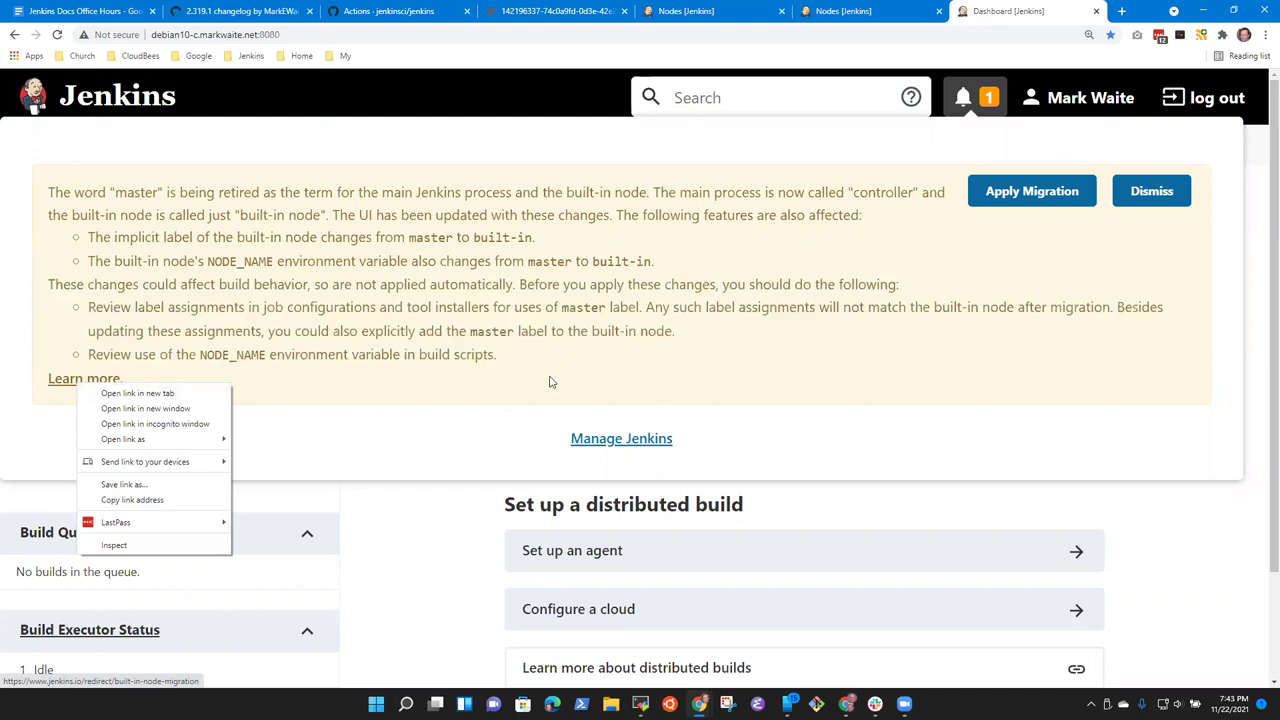
{"action": "left_click", "coordinate": [436, 380]}
{"action": "right_click", "coordinate": [70, 385]}
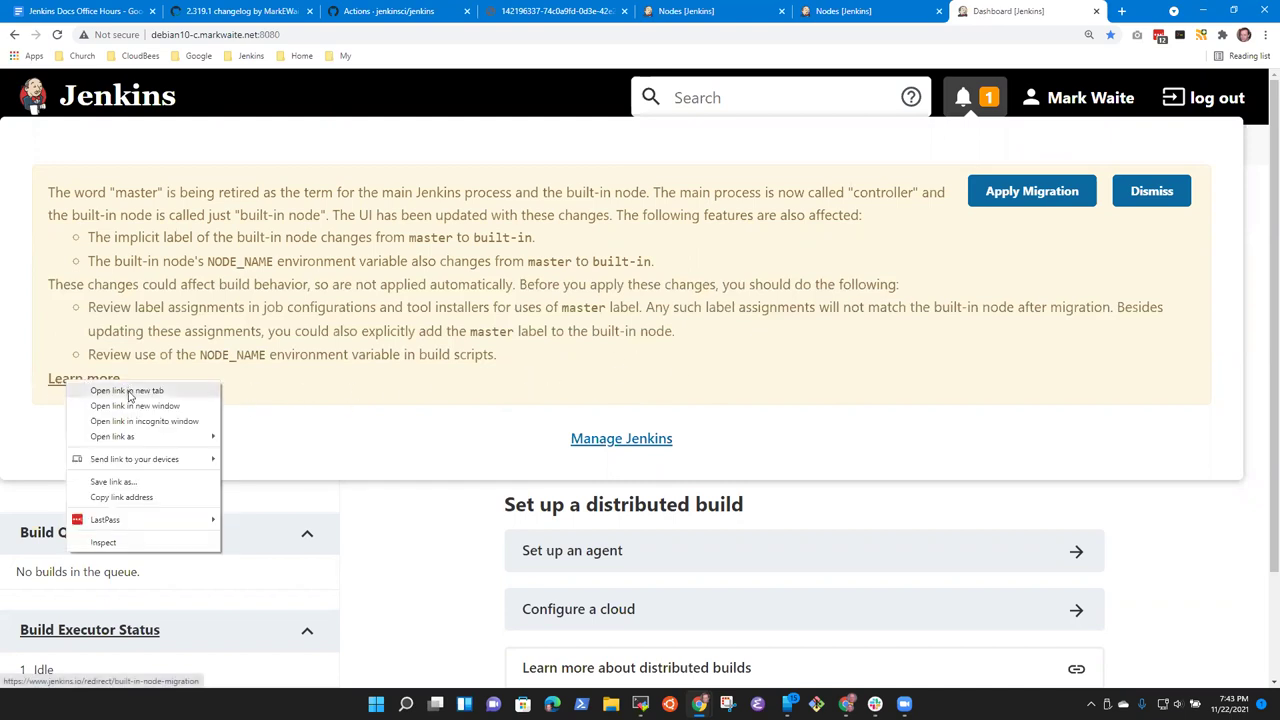
{"action": "left_click", "coordinate": [120, 391]}
Step: Read the Built-In Node Name and Label Migration page and its Jira compatibility query, then return to the dashboard
{"action": "left_click", "coordinate": [1046, 15]}
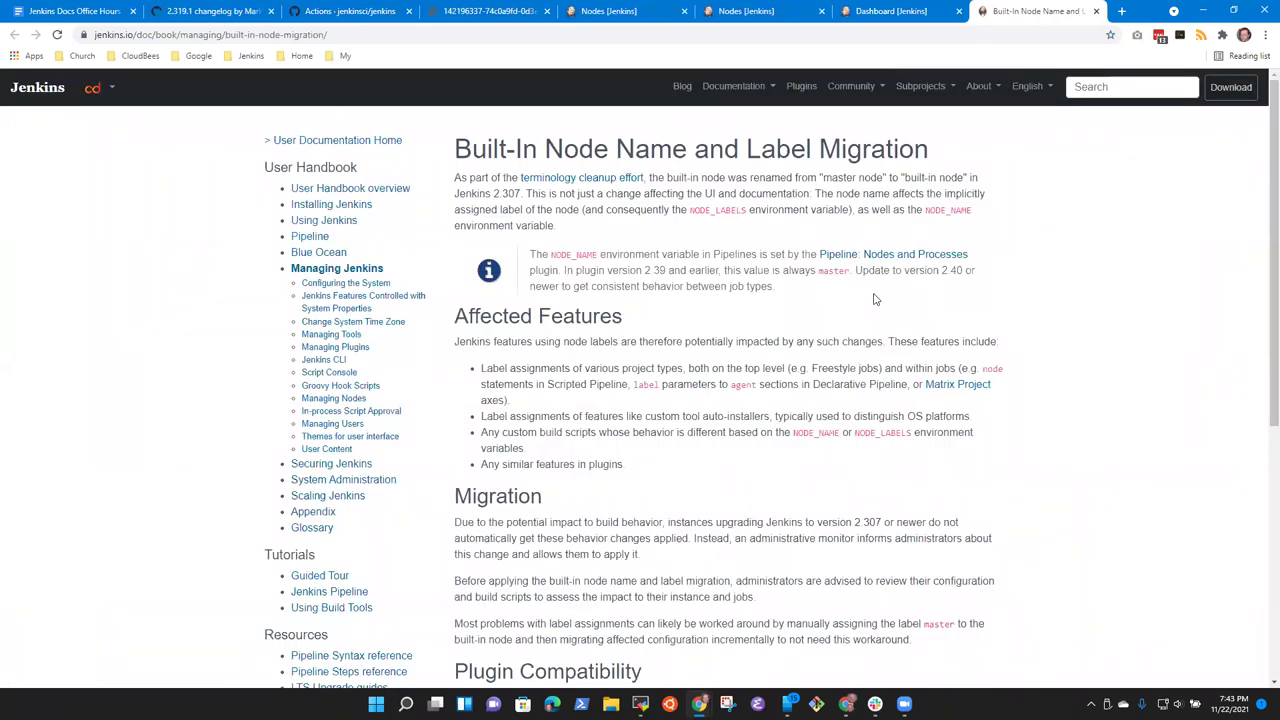
{"action": "scroll", "coordinate": [800, 395], "scroll_direction": "down", "scroll_amount": 5}
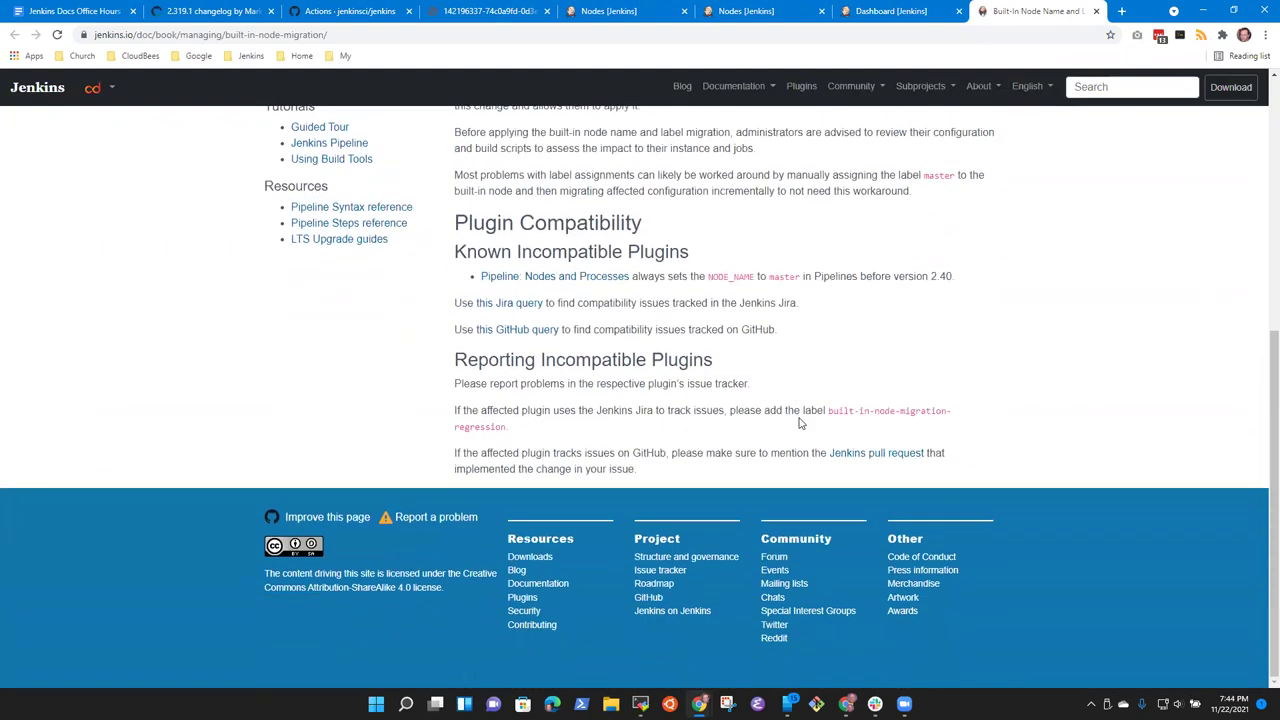
{"action": "scroll", "coordinate": [800, 423], "scroll_direction": "up", "scroll_amount": 5}
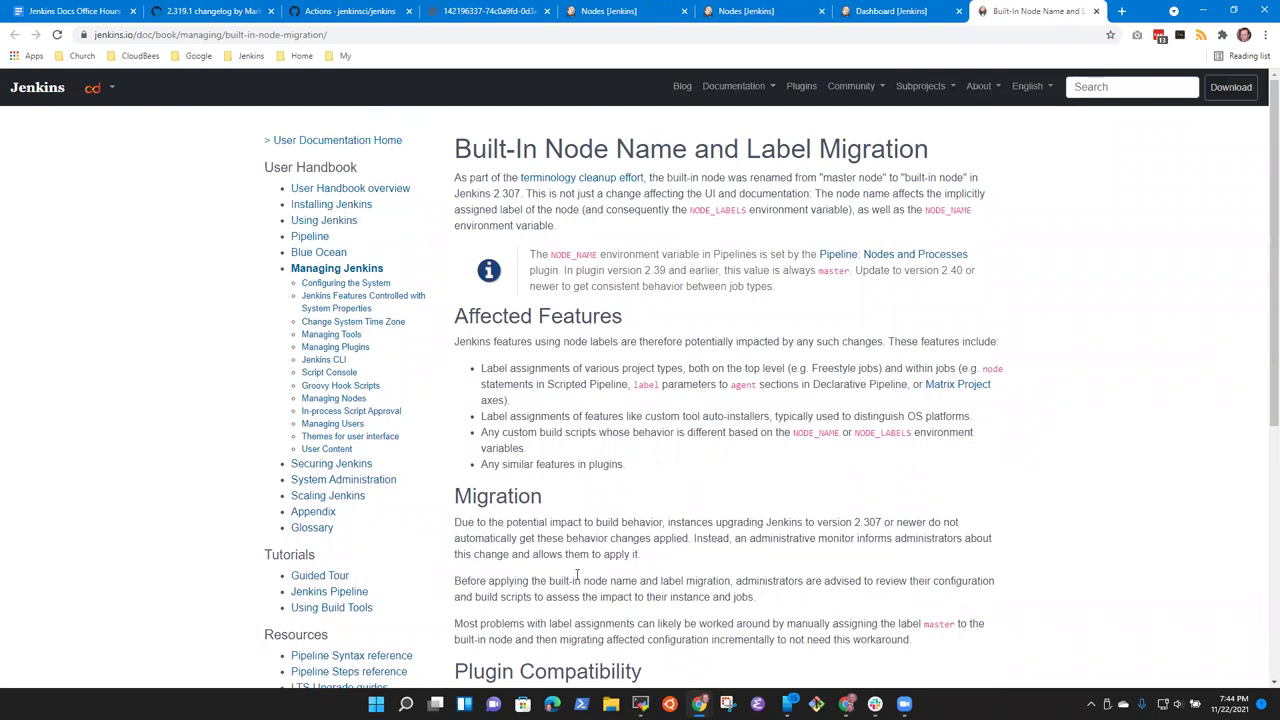
{"action": "scroll", "coordinate": [577, 573], "scroll_direction": "down", "scroll_amount": 3}
{"action": "left_click", "coordinate": [500, 485]}
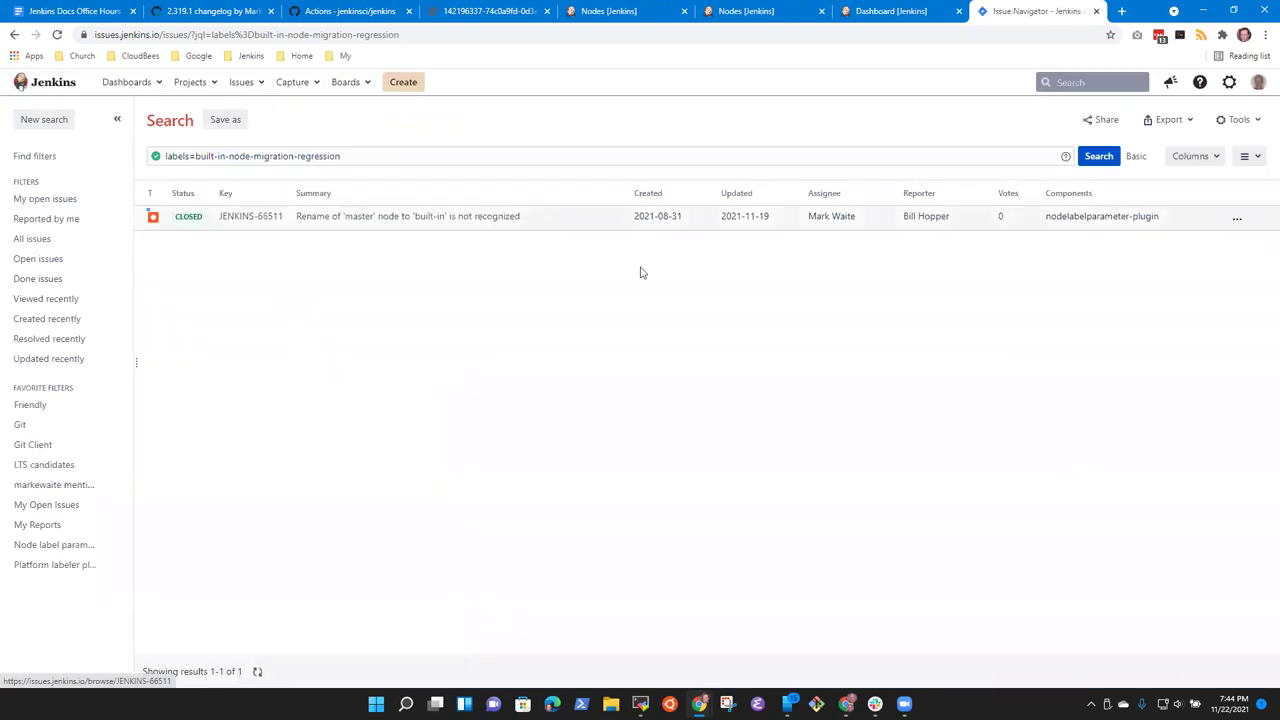
{"action": "left_click", "coordinate": [14, 34]}
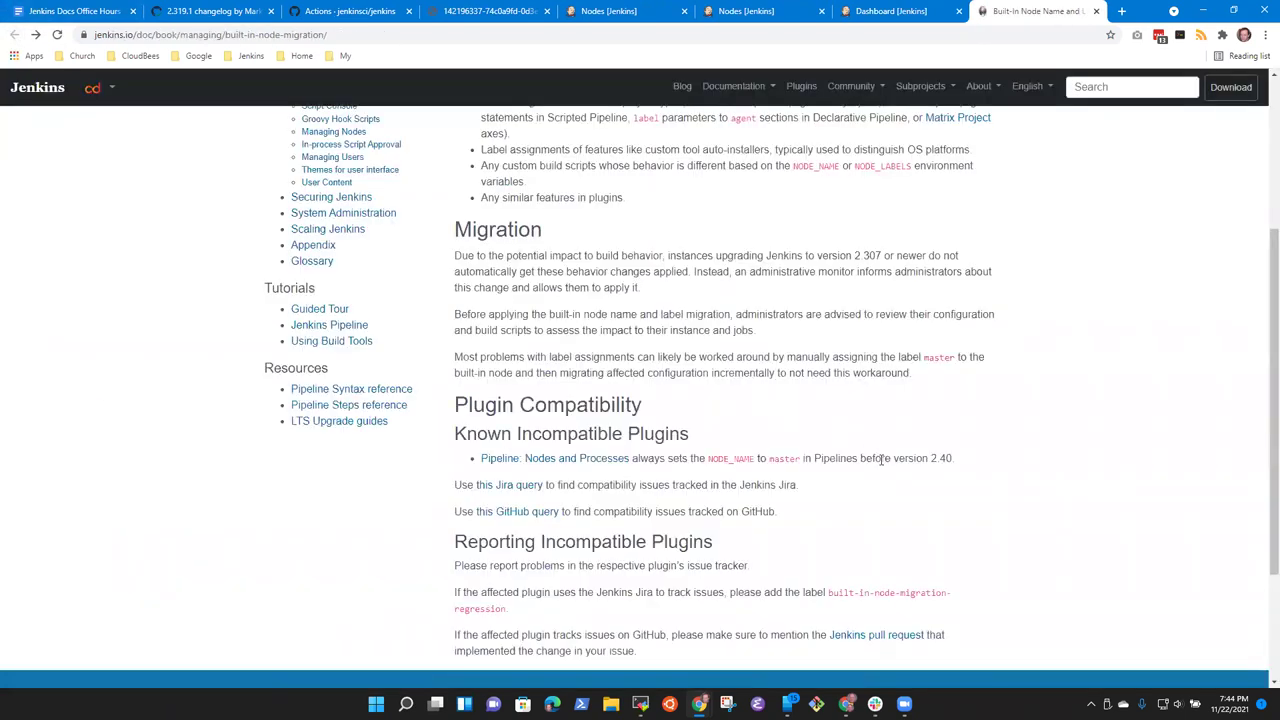
{"action": "left_click", "coordinate": [903, 12]}
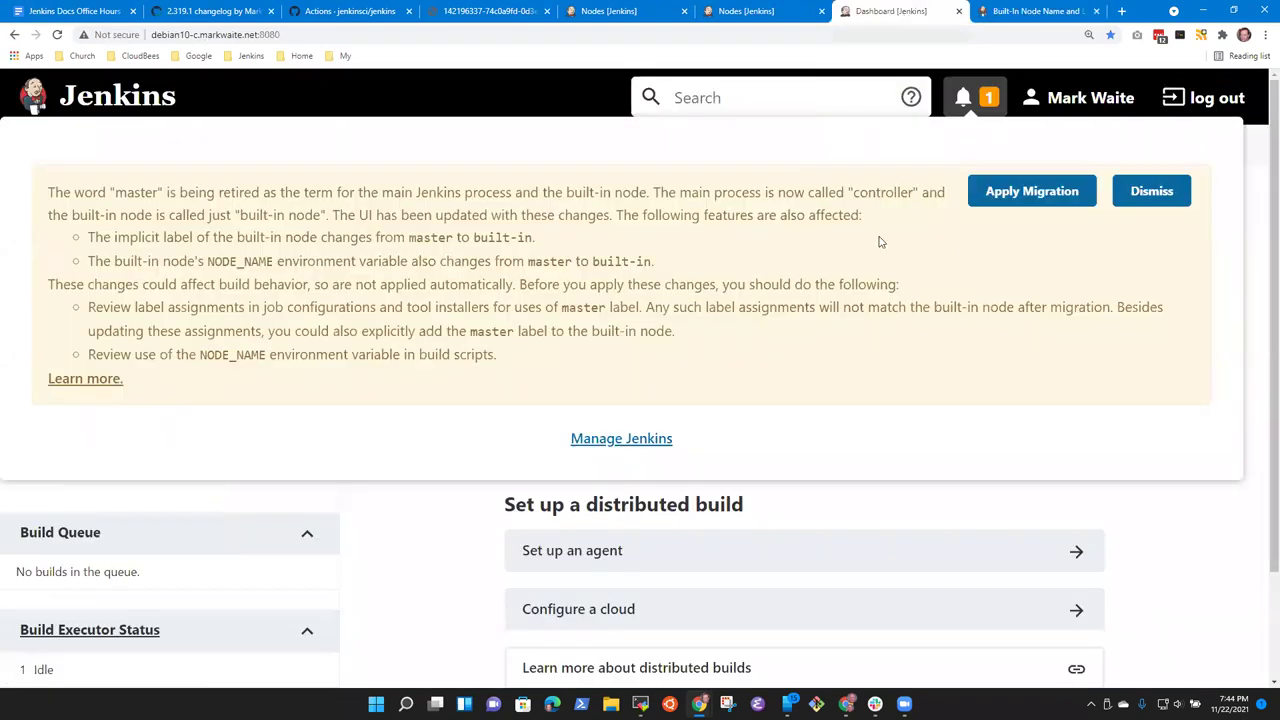
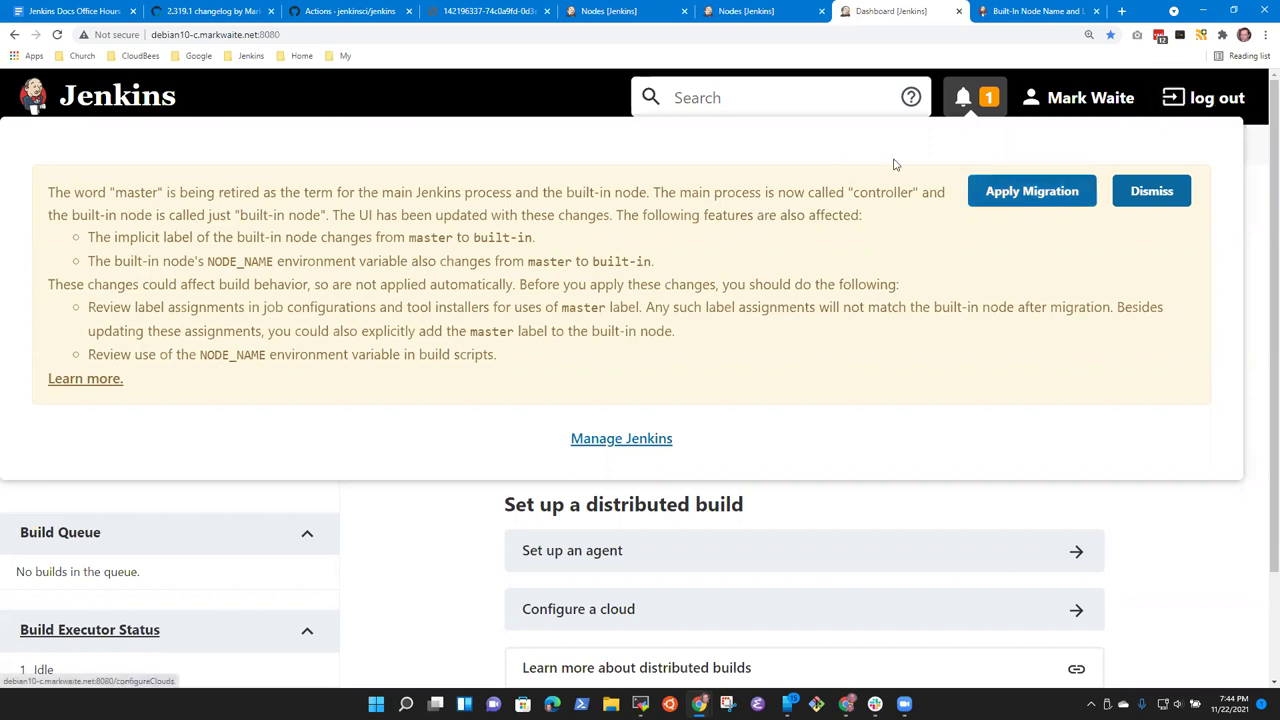
Step: Read the Built-In Node Name and Label Migration page, highlighting the Affected Features and opening paragraphs
{"action": "left_click", "coordinate": [1030, 11]}
{"action": "scroll", "coordinate": [760, 460], "scroll_direction": "up", "scroll_amount": 5}
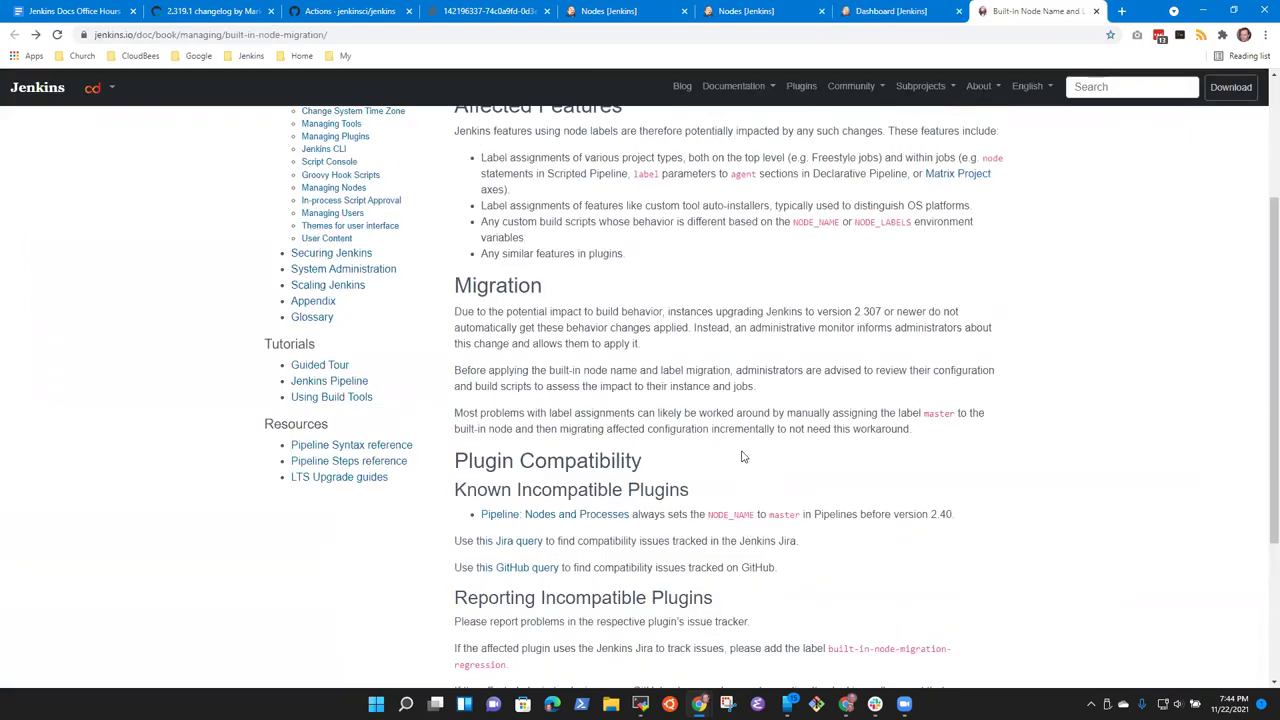
{"action": "scroll", "coordinate": [650, 350], "scroll_direction": "down", "scroll_amount": 5}
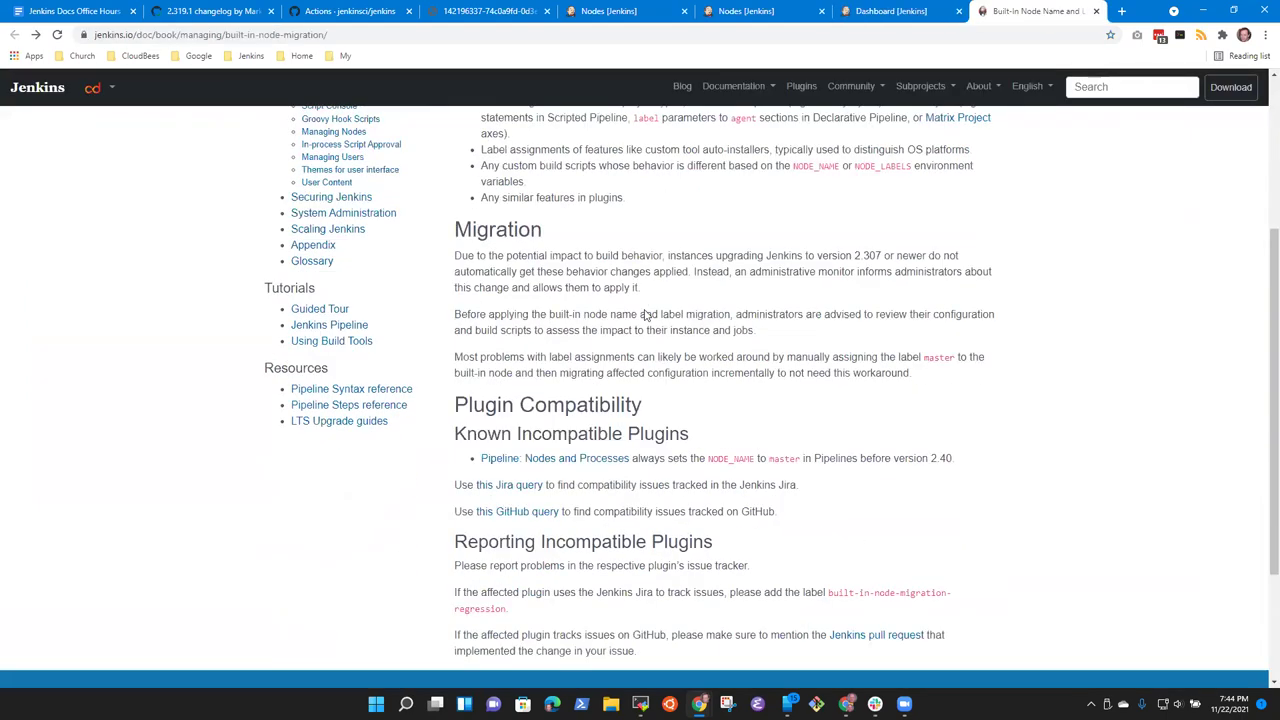
{"action": "scroll", "coordinate": [650, 350], "scroll_direction": "up", "scroll_amount": 5}
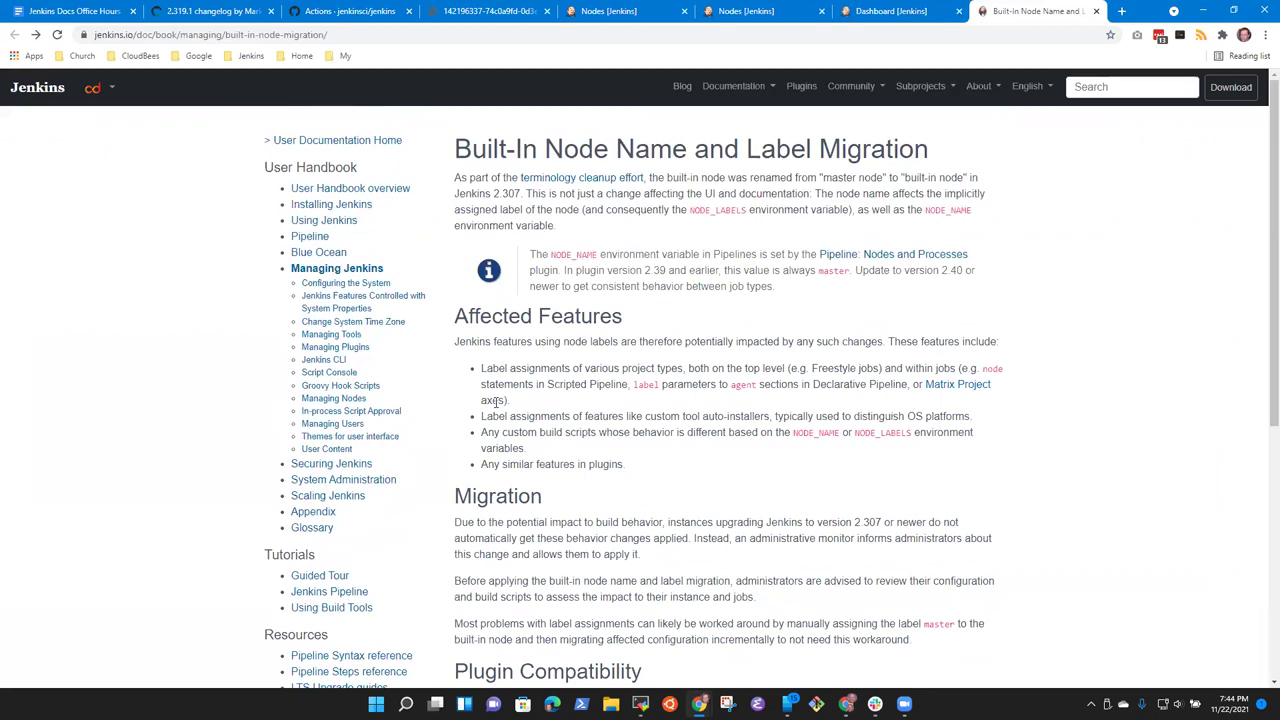
{"action": "left_click_drag", "start_coordinate": [625, 463], "coordinate": [454, 341]}
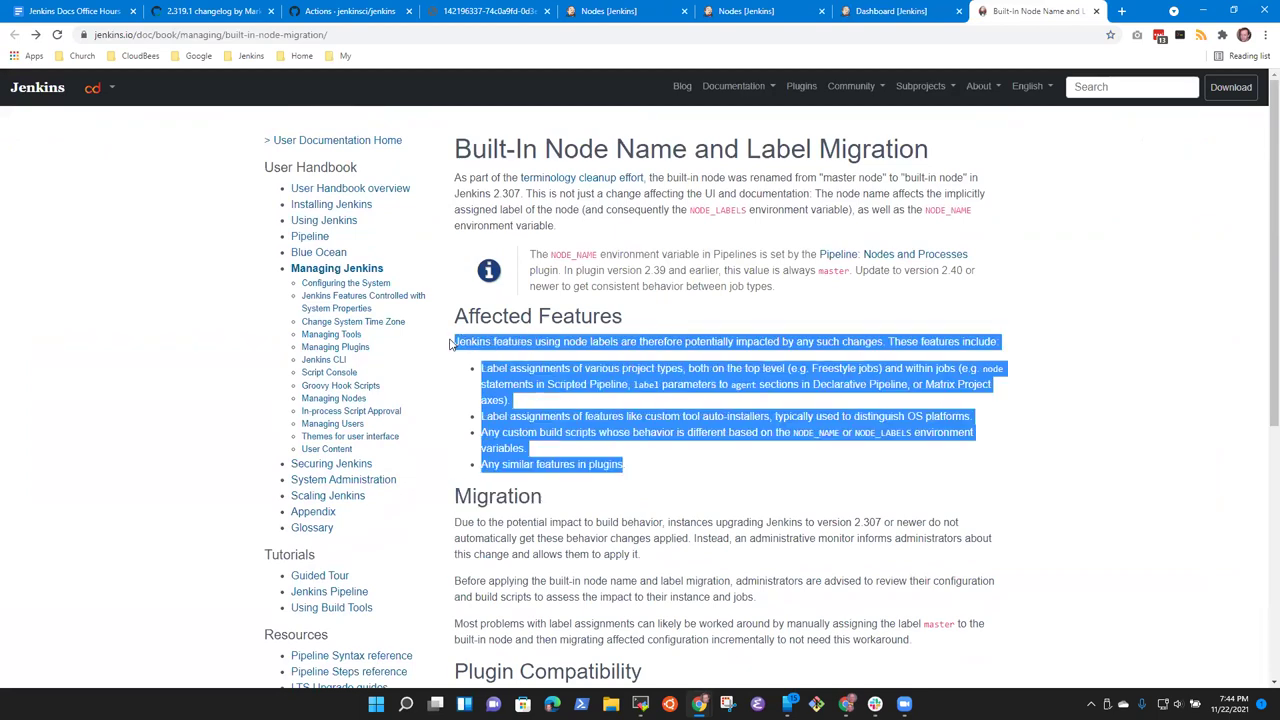
{"action": "left_click", "coordinate": [701, 464]}
{"action": "scroll", "coordinate": [690, 480], "scroll_direction": "down", "scroll_amount": 3}
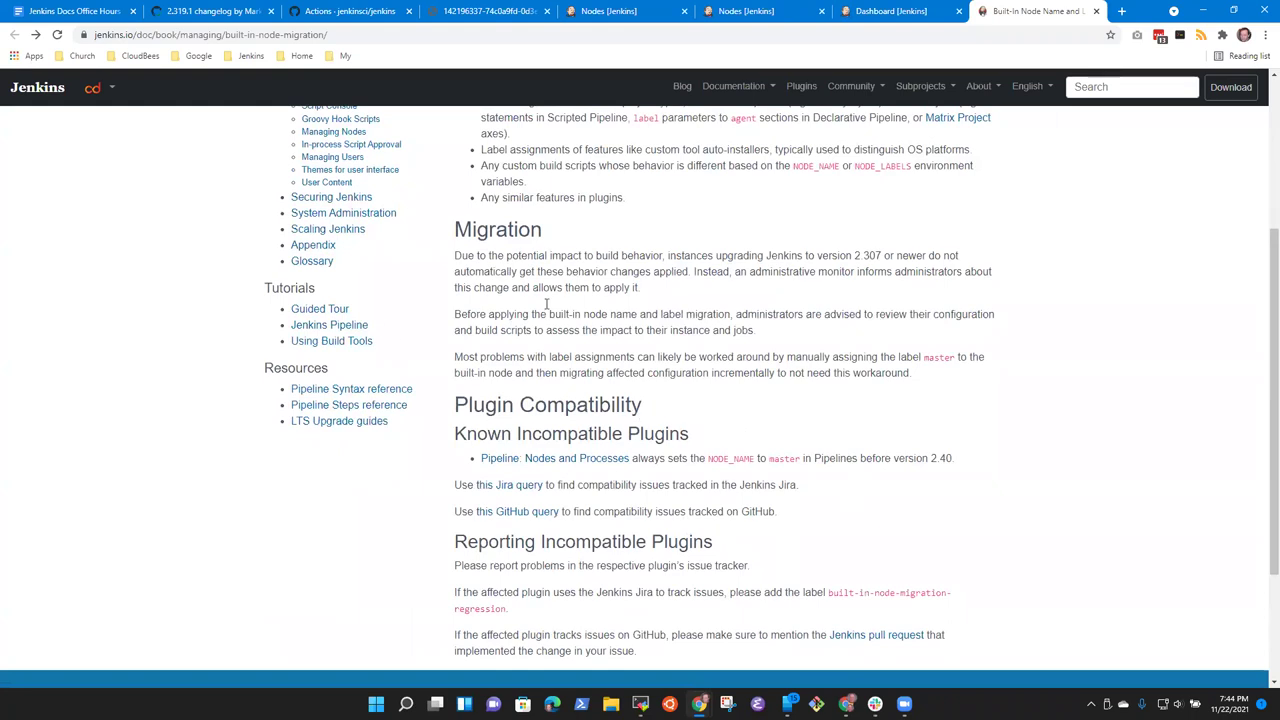
{"action": "scroll", "coordinate": [686, 543], "scroll_direction": "up", "scroll_amount": 3}
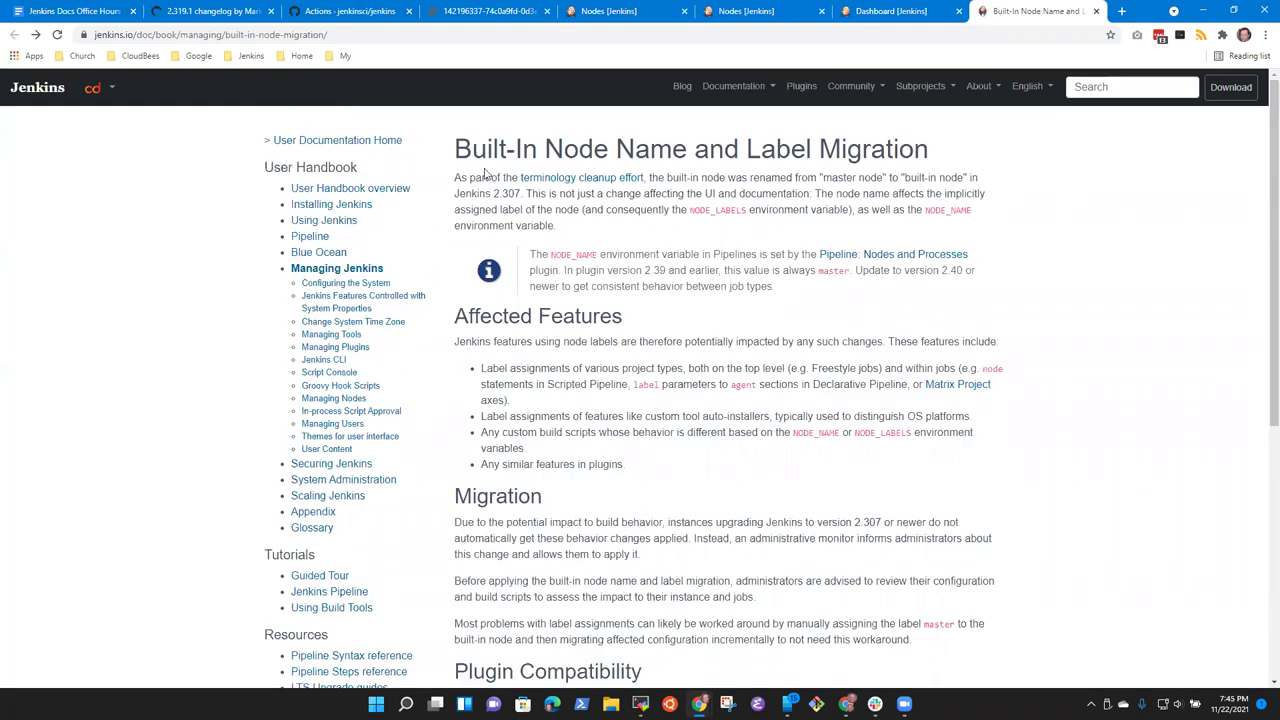
{"action": "left_click_drag", "start_coordinate": [458, 157], "coordinate": [926, 264]}
Step: Visit the Pipeline: Nodes and Processes plugin page, return, then open Configuring the System
{"action": "left_click", "coordinate": [926, 264]}
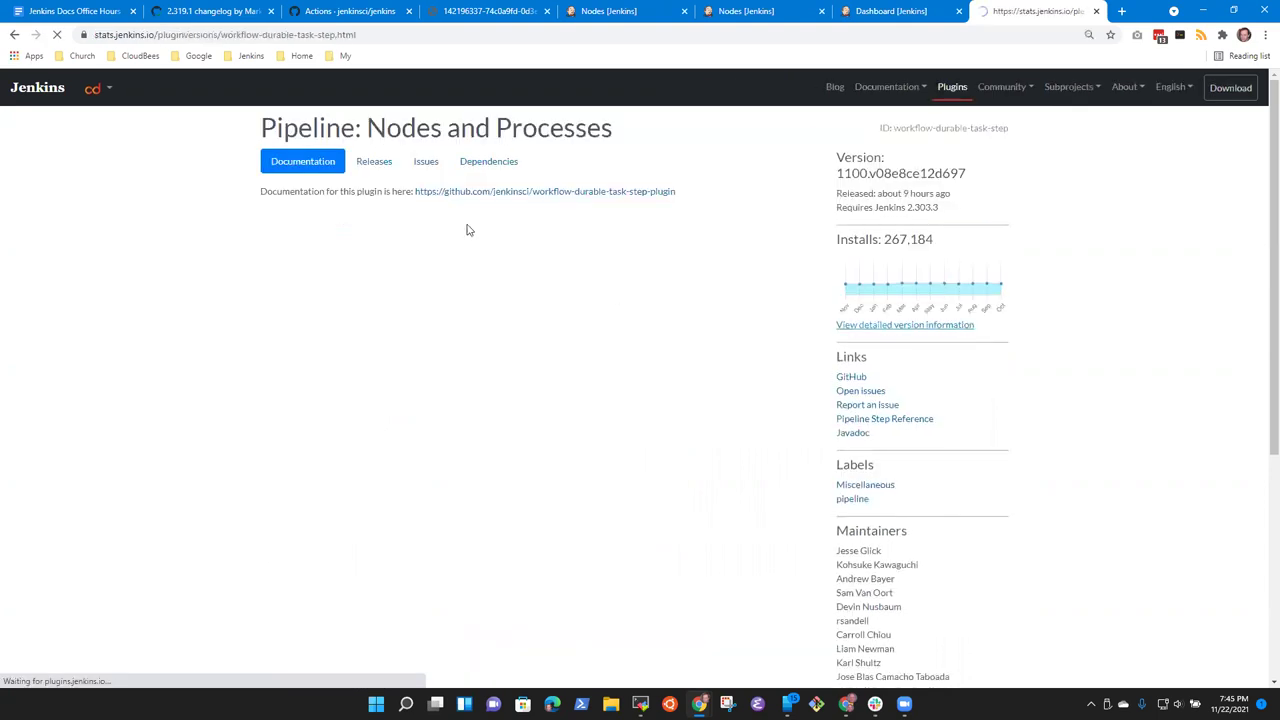
{"action": "left_click", "coordinate": [872, 12]}
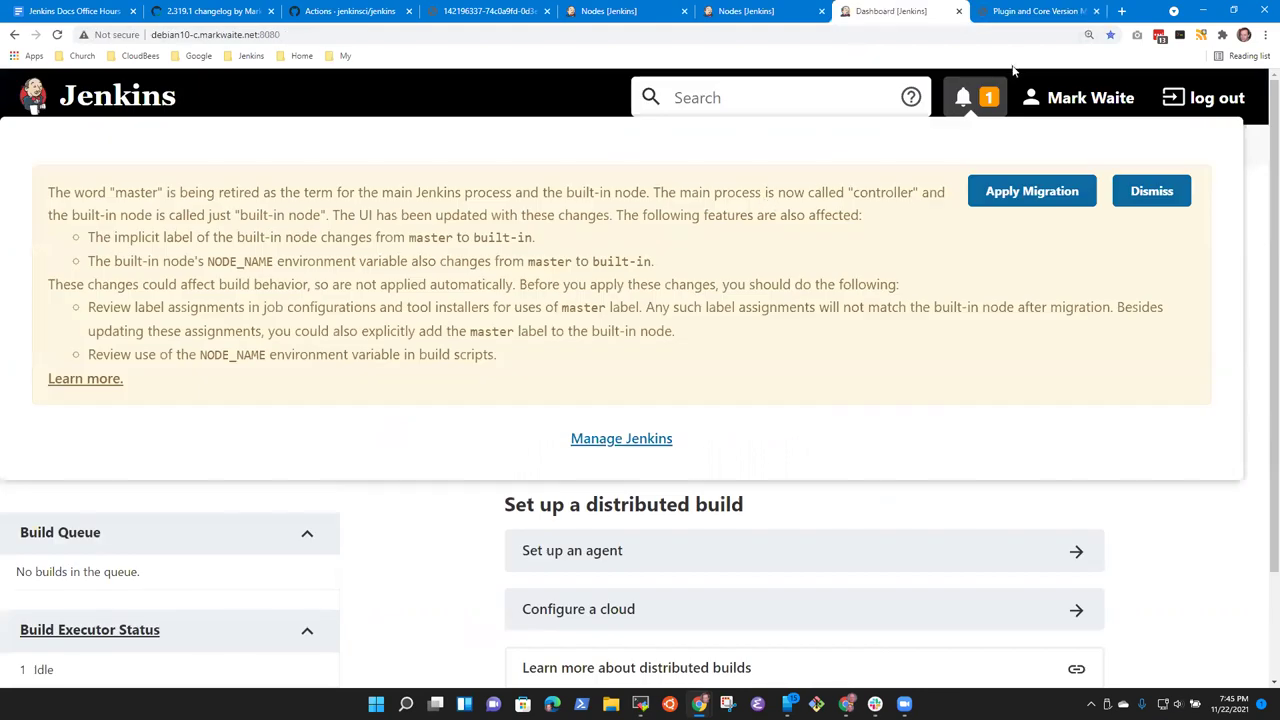
{"action": "left_click", "coordinate": [1030, 11]}
{"action": "left_click", "coordinate": [14, 34]}
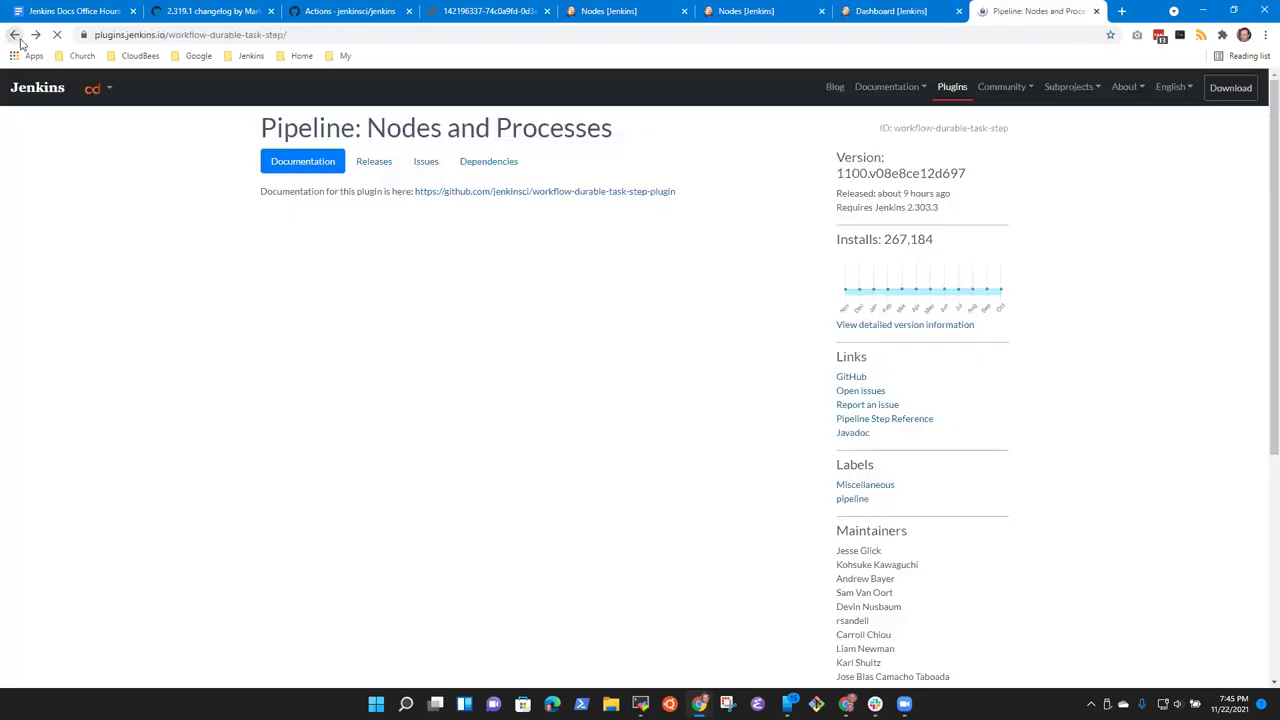
{"action": "left_click", "coordinate": [14, 34]}
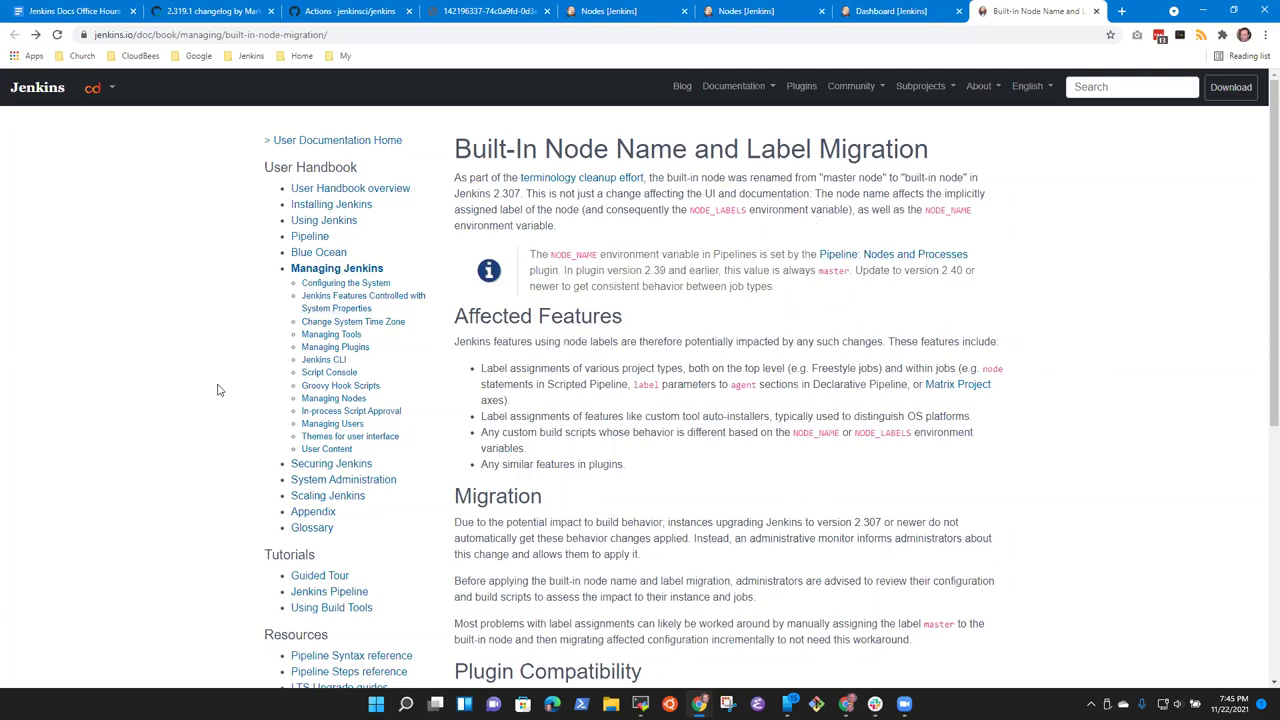
{"action": "left_click", "coordinate": [346, 286]}
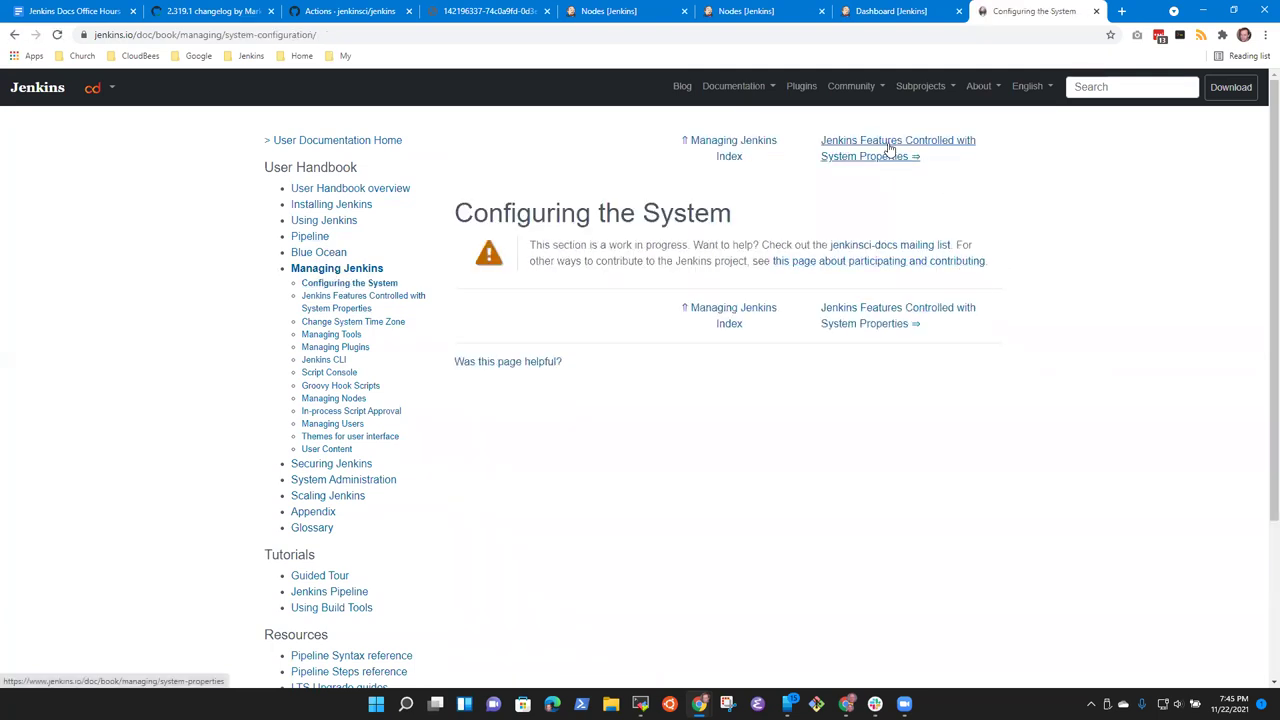
{"action": "left_click", "coordinate": [351, 304]}
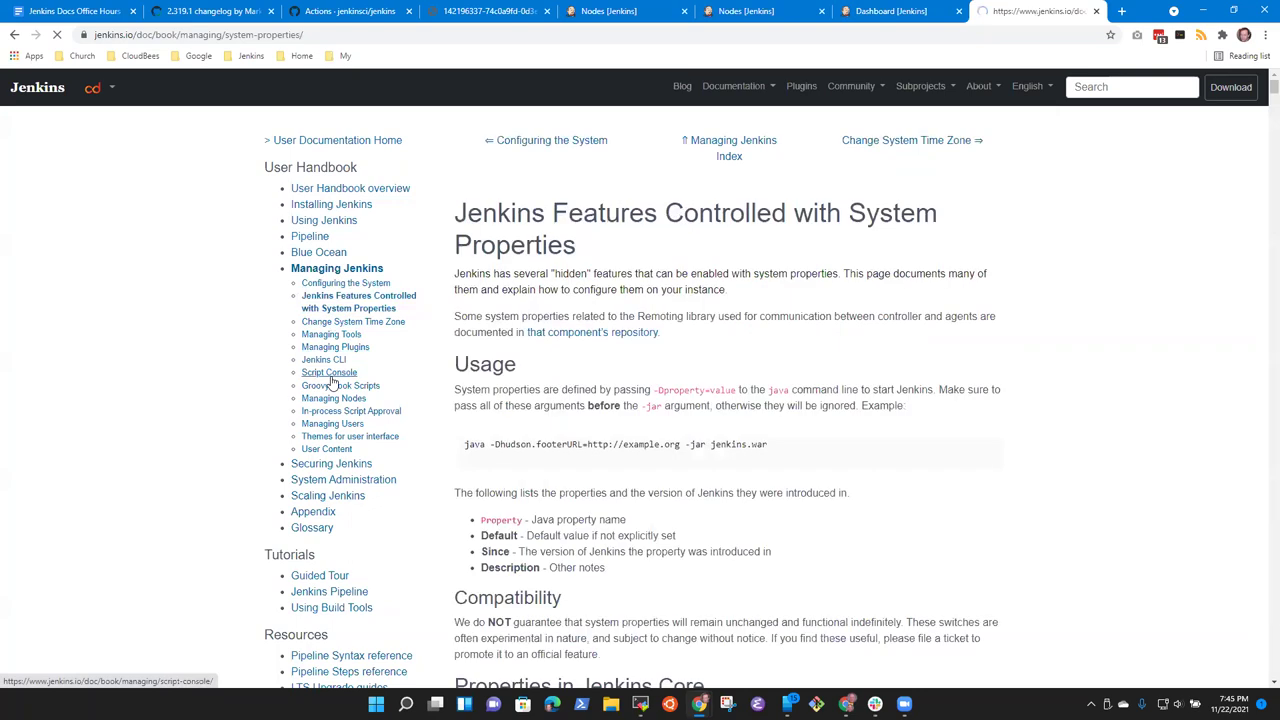
{"action": "left_click", "coordinate": [331, 387]}
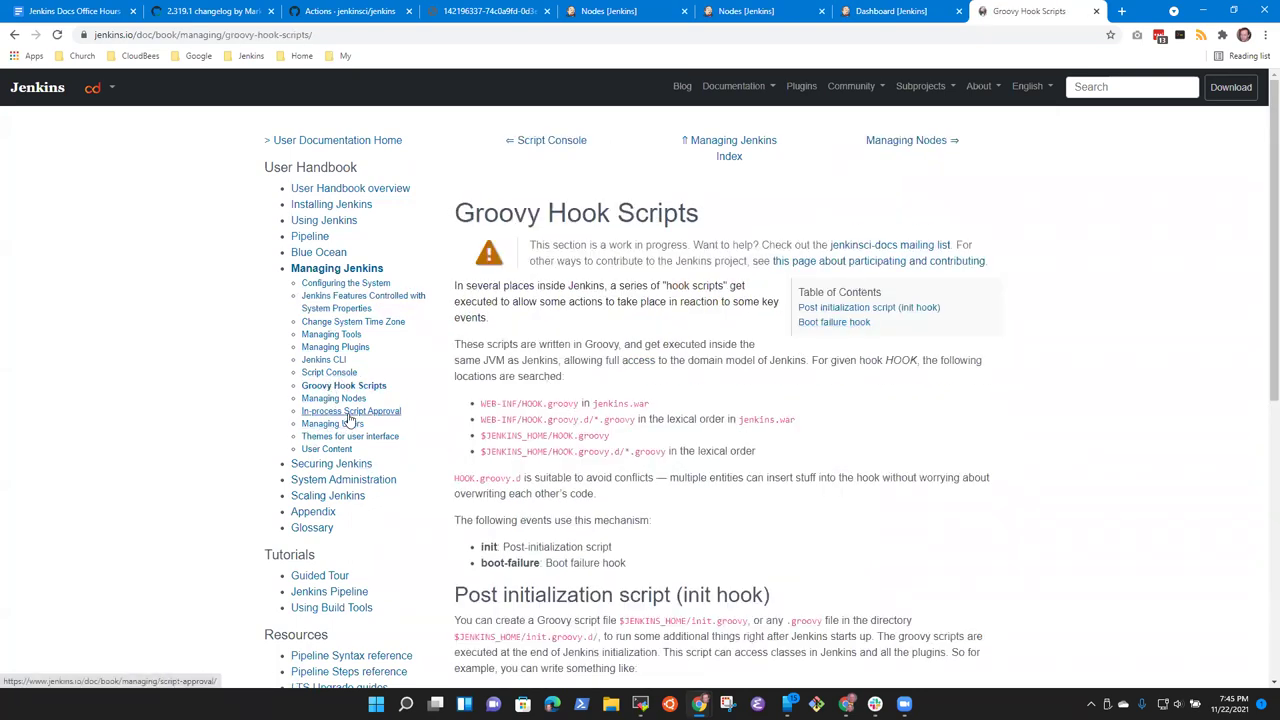
{"action": "left_click_drag", "start_coordinate": [800, 292], "coordinate": [879, 292]}
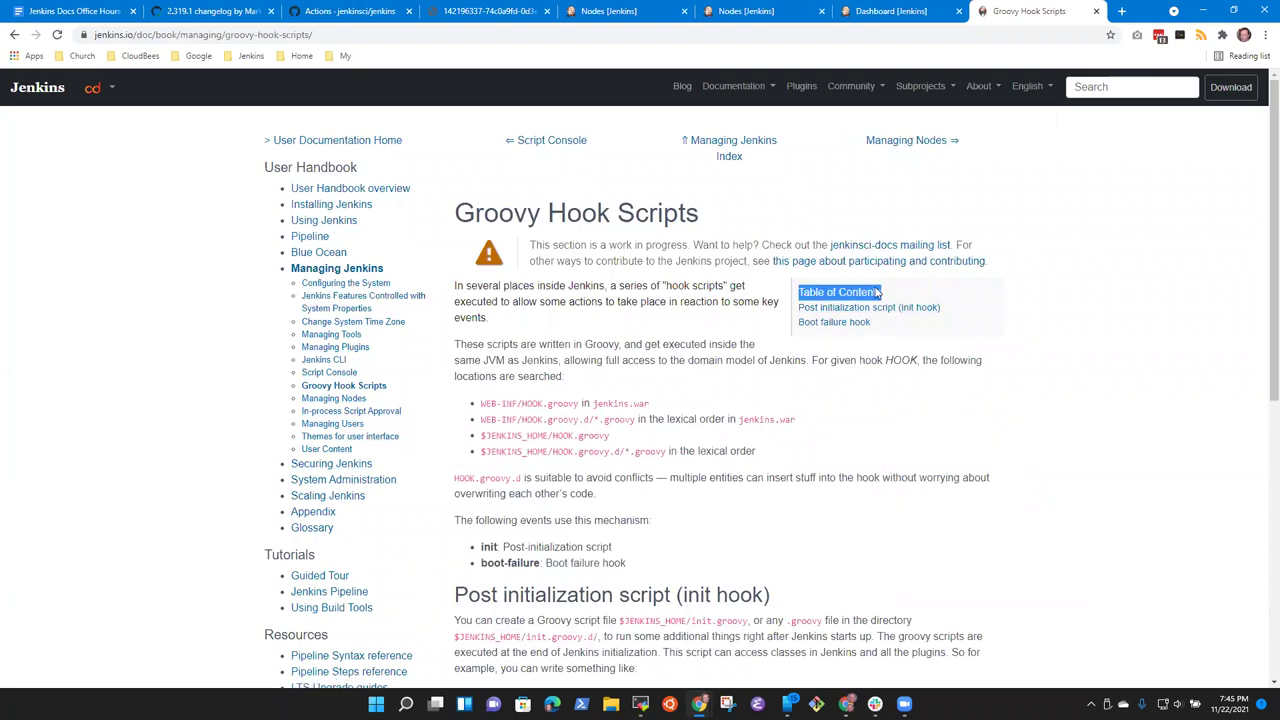
{"action": "left_click", "coordinate": [327, 360]}
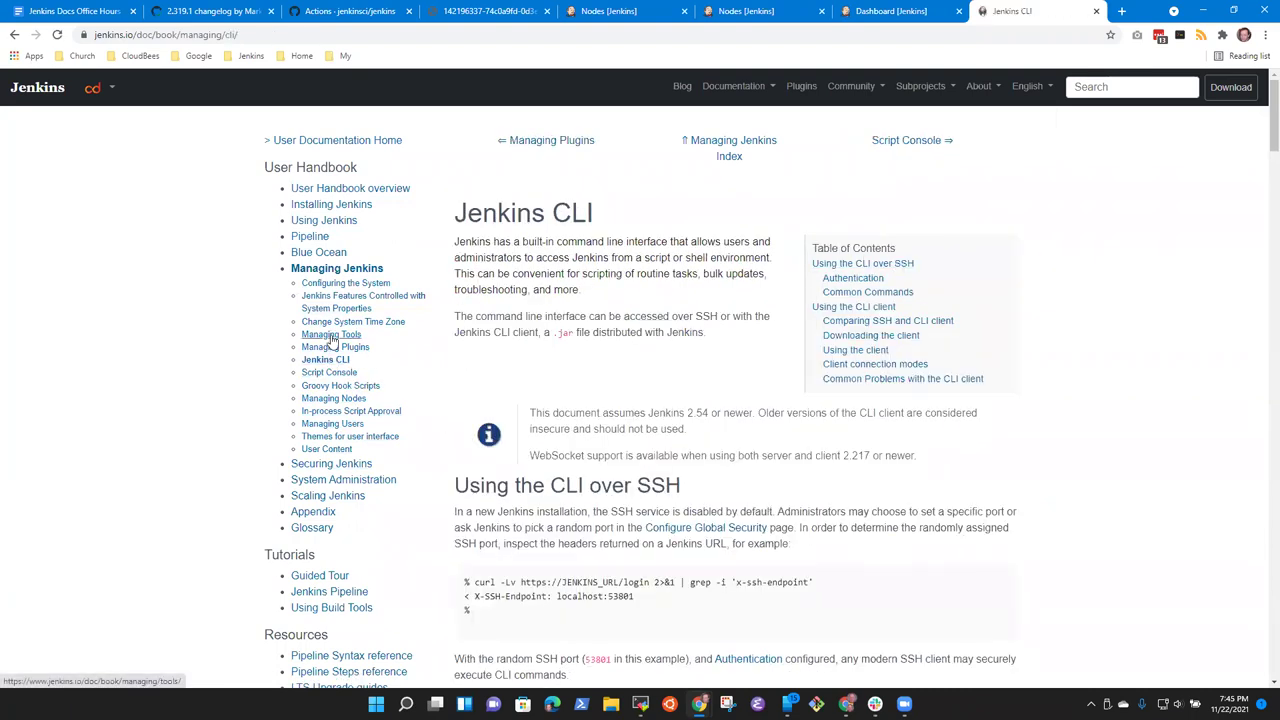
{"action": "left_click", "coordinate": [333, 334]}
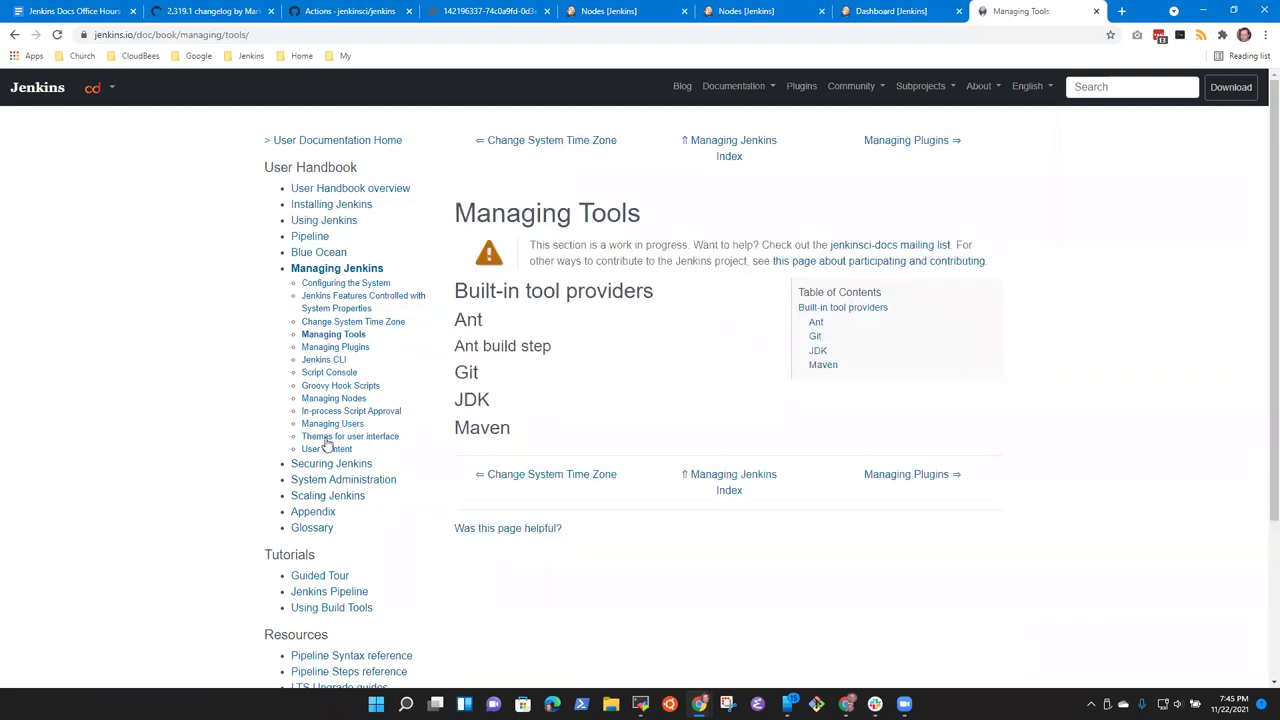
{"action": "left_click", "coordinate": [352, 412]}
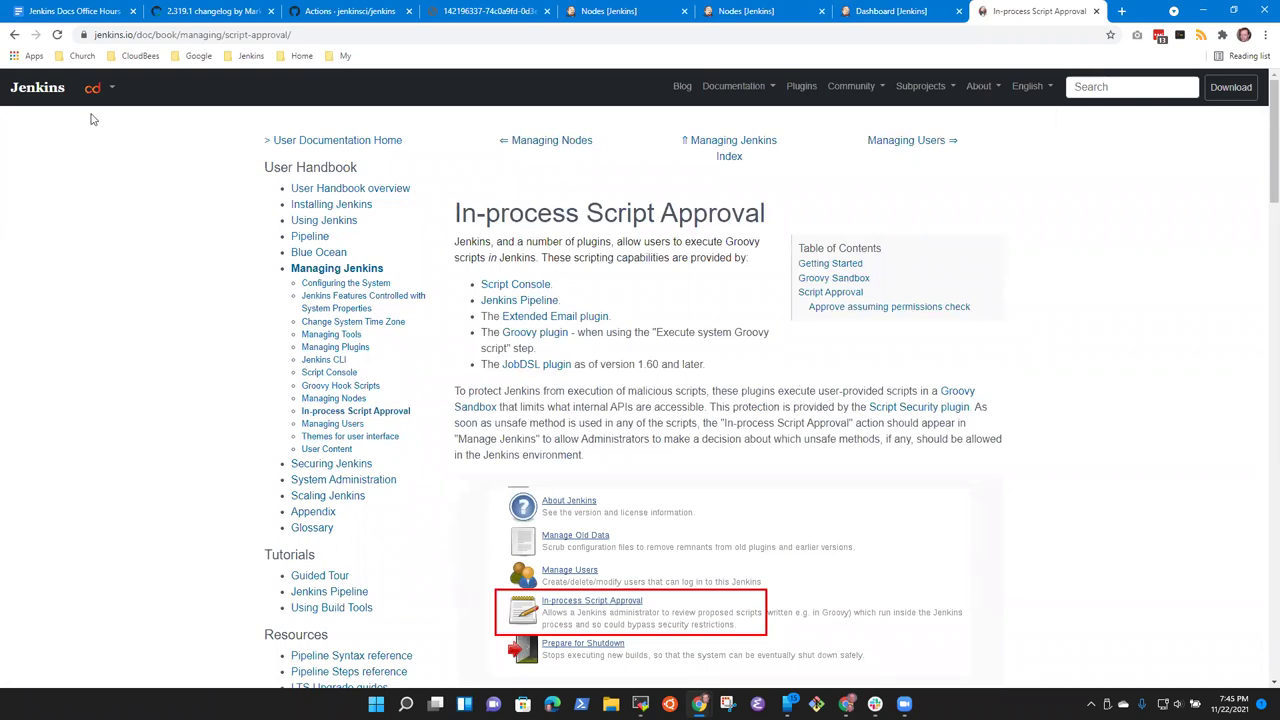
{"action": "right_click", "coordinate": [12, 36]}
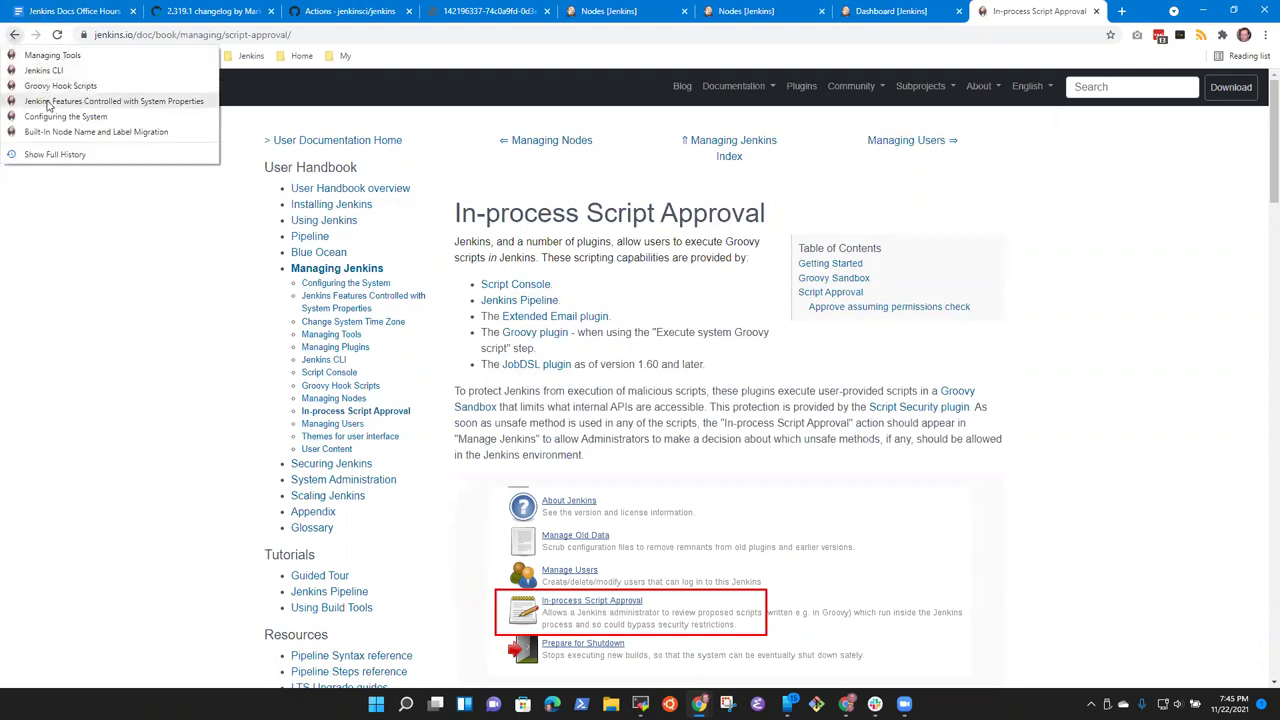
{"action": "left_click", "coordinate": [88, 132]}
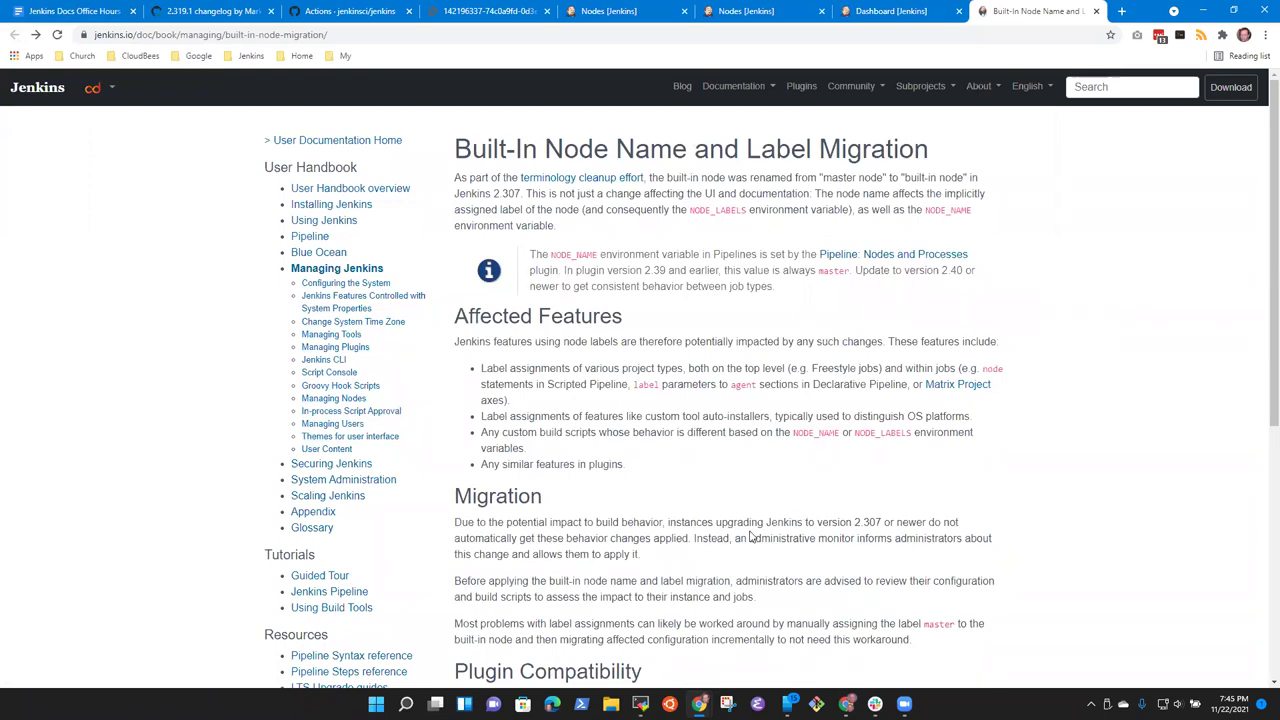
{"action": "left_click", "coordinate": [559, 499]}
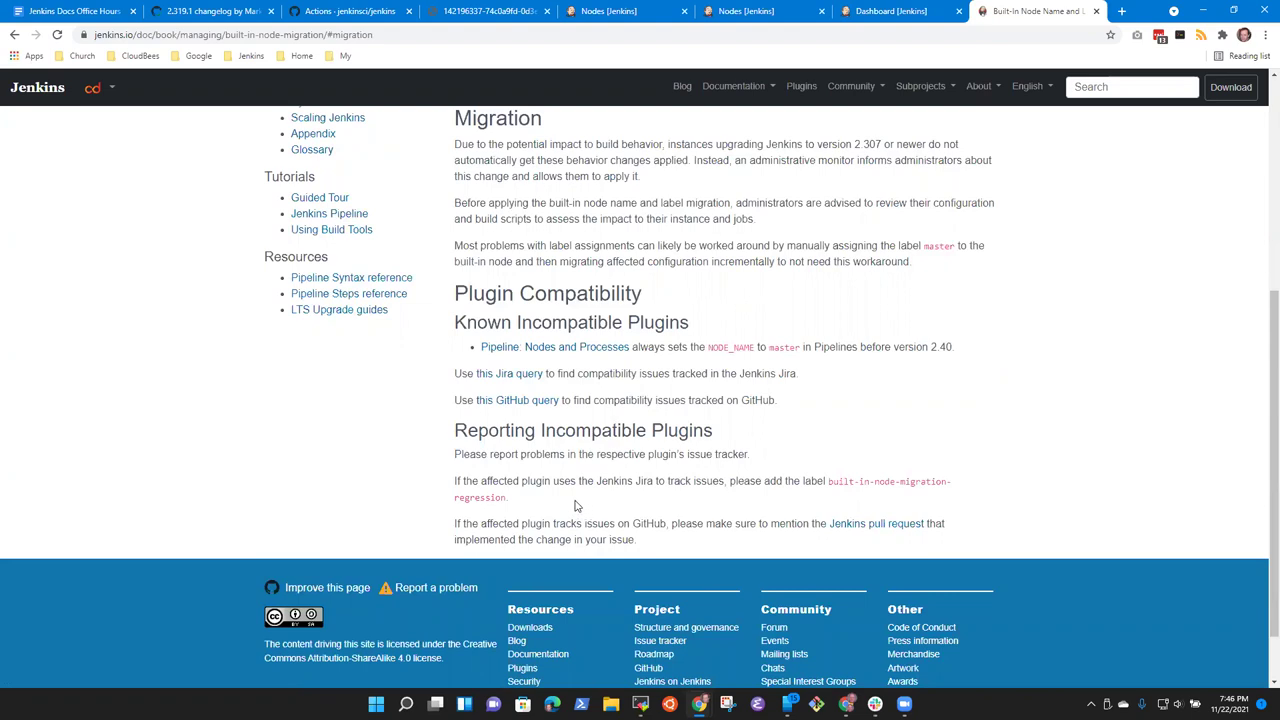
Step: Glance at the 2.319.1 changelog pull request and the Jenkins terminal, then go to the Jenkins dashboard
{"action": "scroll", "coordinate": [575, 505], "scroll_direction": "up", "scroll_amount": 4}
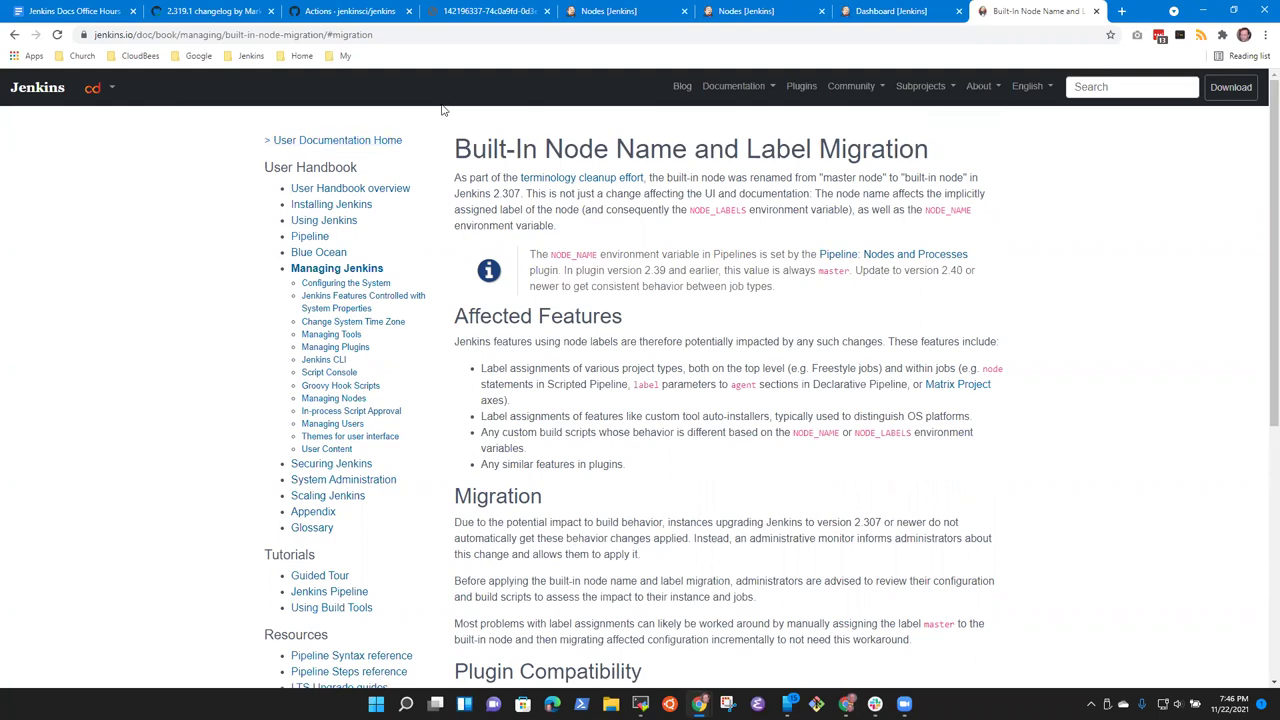
{"action": "left_click", "coordinate": [207, 18]}
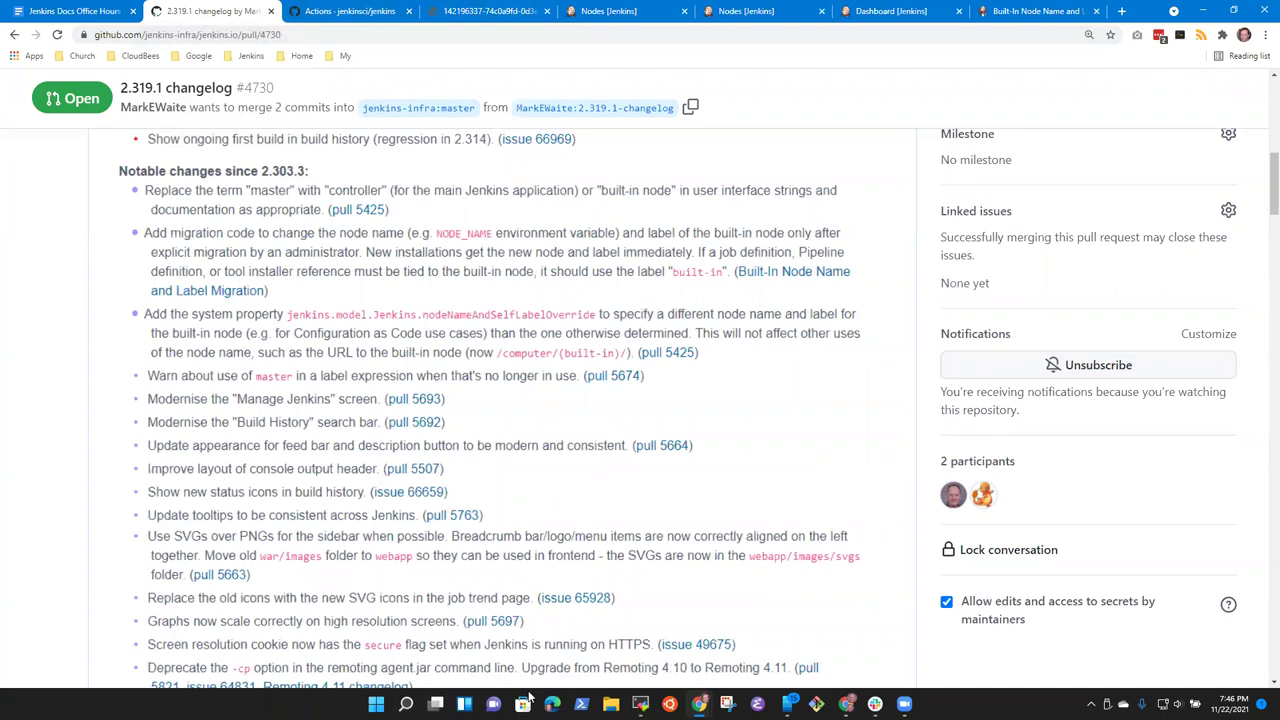
{"action": "left_click", "coordinate": [641, 703]}
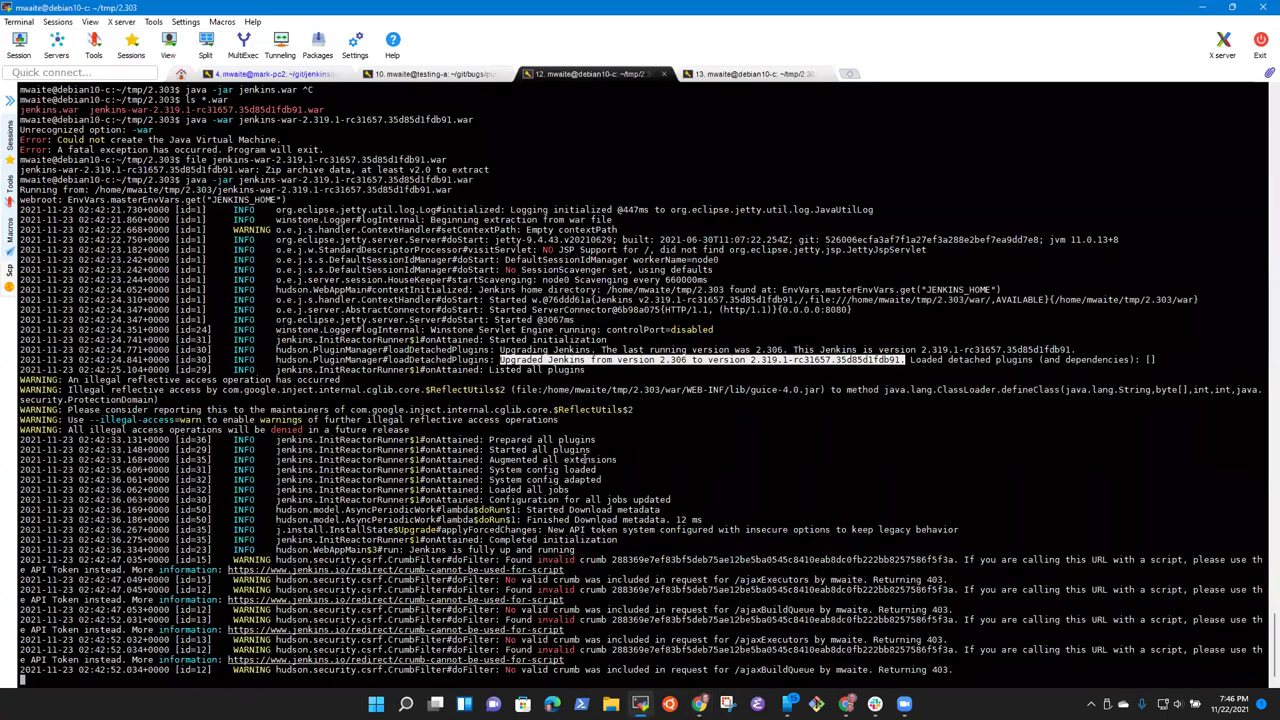
{"action": "left_click", "coordinate": [1200, 10]}
{"action": "left_click", "coordinate": [1025, 11]}
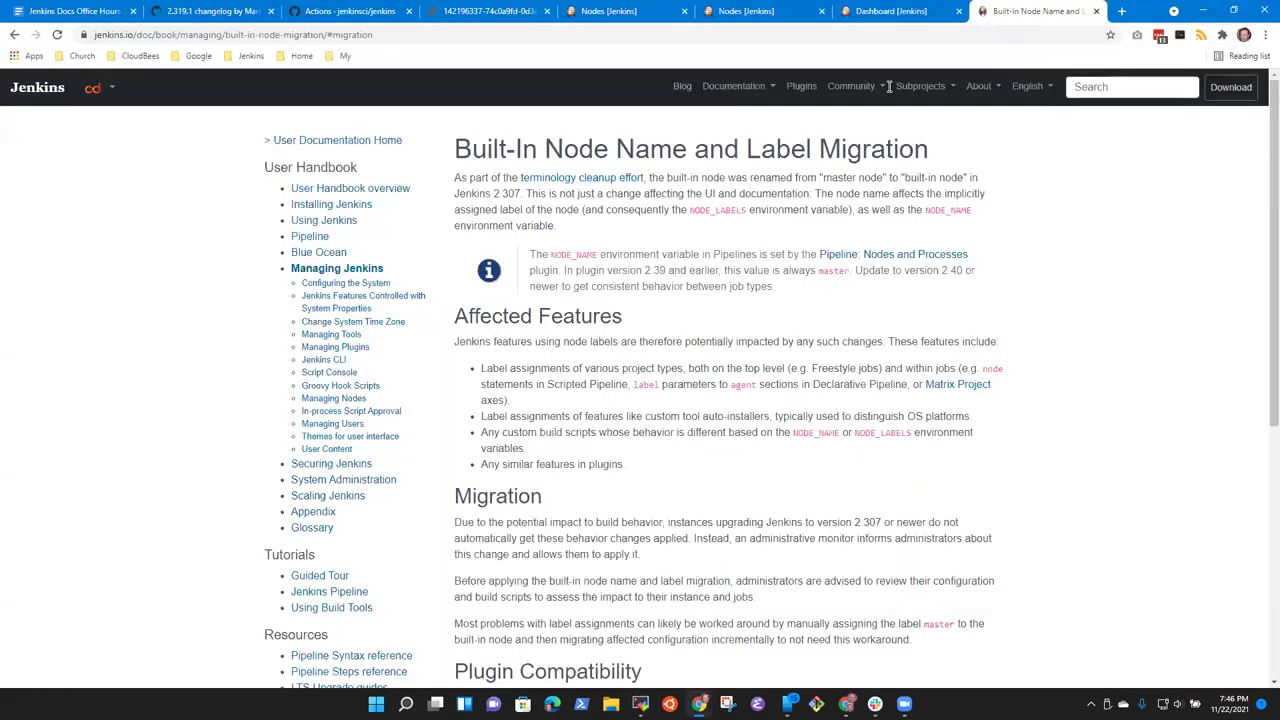
{"action": "left_click", "coordinate": [916, 14]}
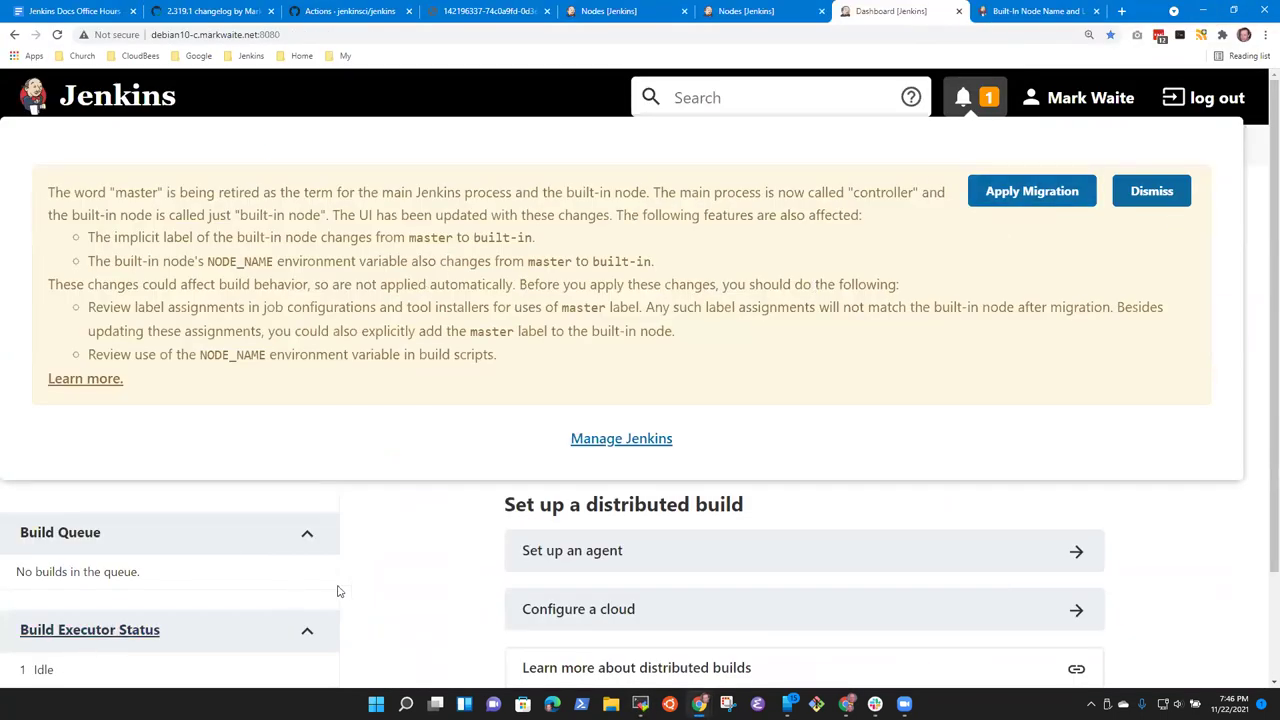
{"action": "scroll", "coordinate": [622, 373], "scroll_direction": "down", "scroll_amount": 3}
Step: Inspect the Built-In Node's status and Configure pages from the Nodes list, then return to the dashboard
{"action": "scroll", "coordinate": [380, 566], "scroll_direction": "up", "scroll_amount": 3}
{"action": "left_click", "coordinate": [114, 629]}
{"action": "mouse_move", "coordinate": [489, 286]}
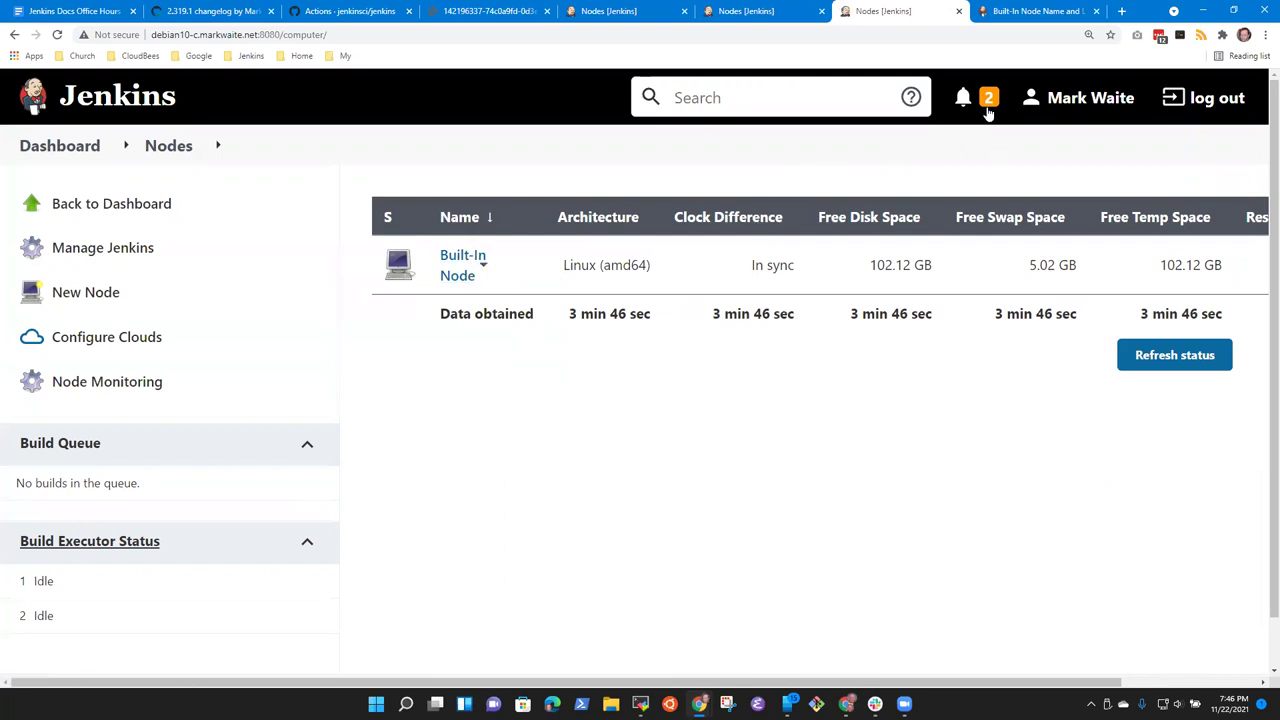
{"action": "left_click", "coordinate": [988, 104]}
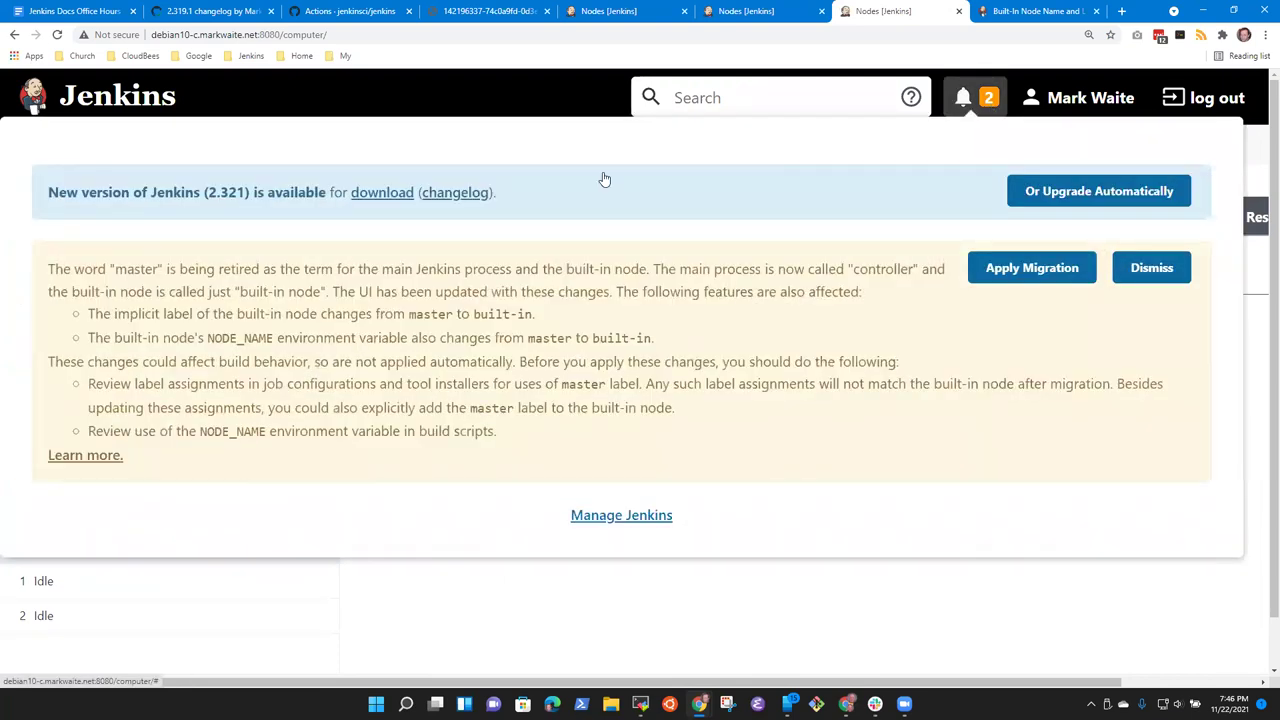
{"action": "left_click", "coordinate": [560, 607]}
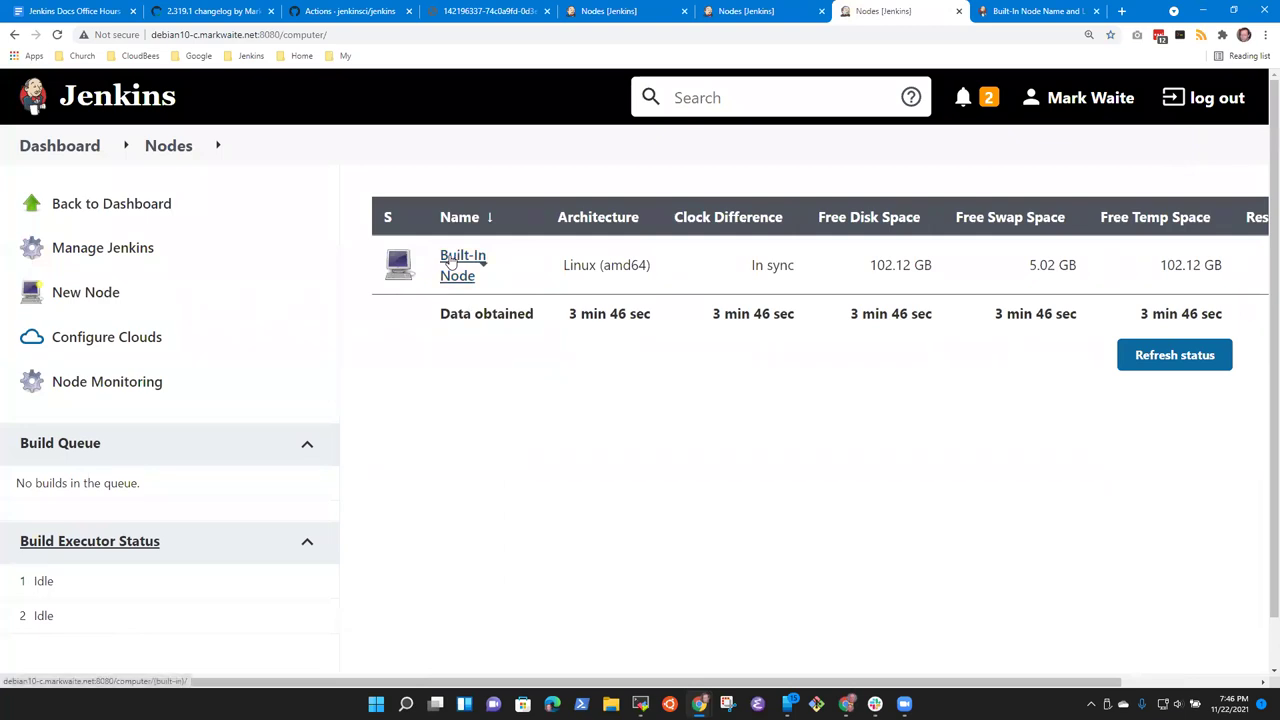
{"action": "left_click", "coordinate": [455, 264]}
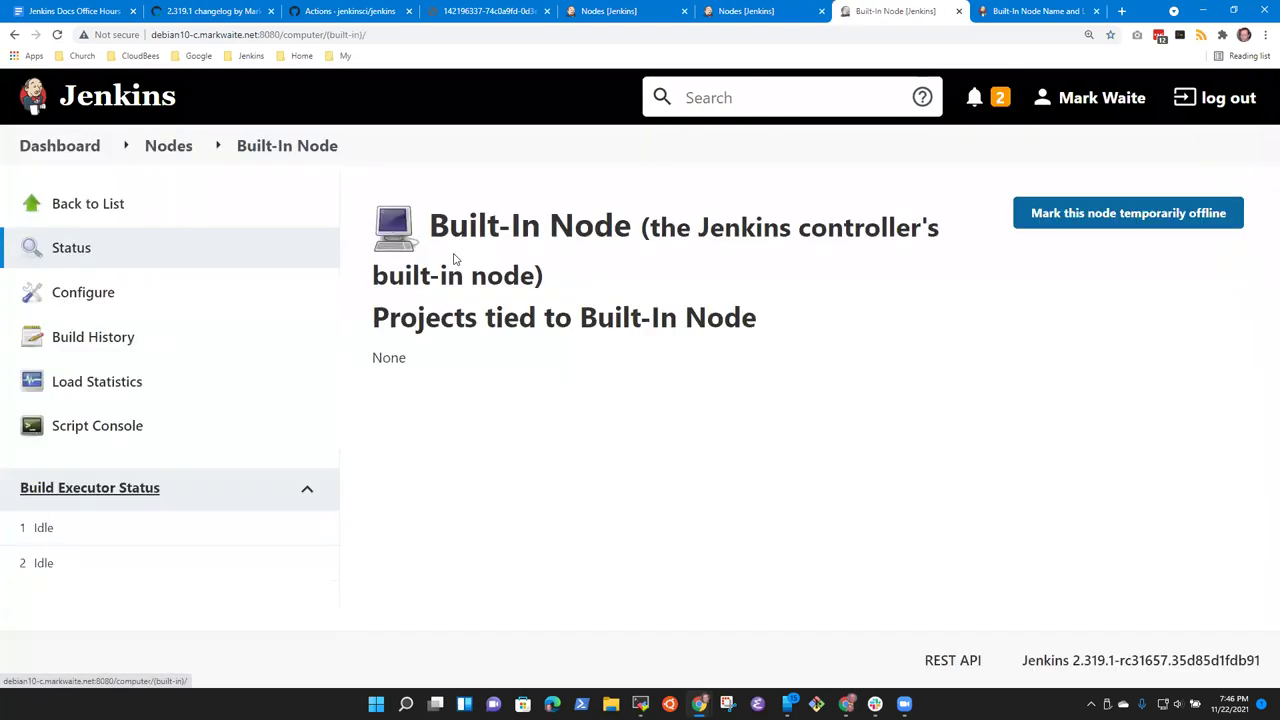
{"action": "left_click", "coordinate": [85, 291]}
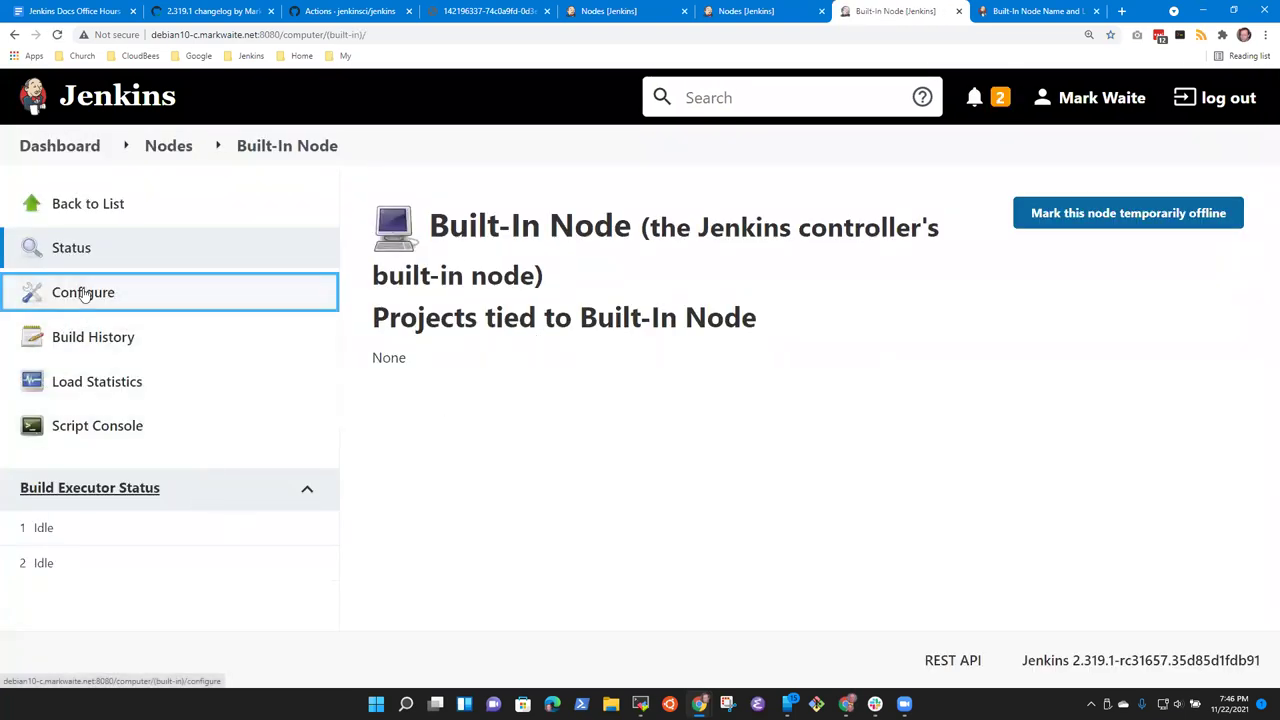
{"action": "left_click", "coordinate": [195, 163]}
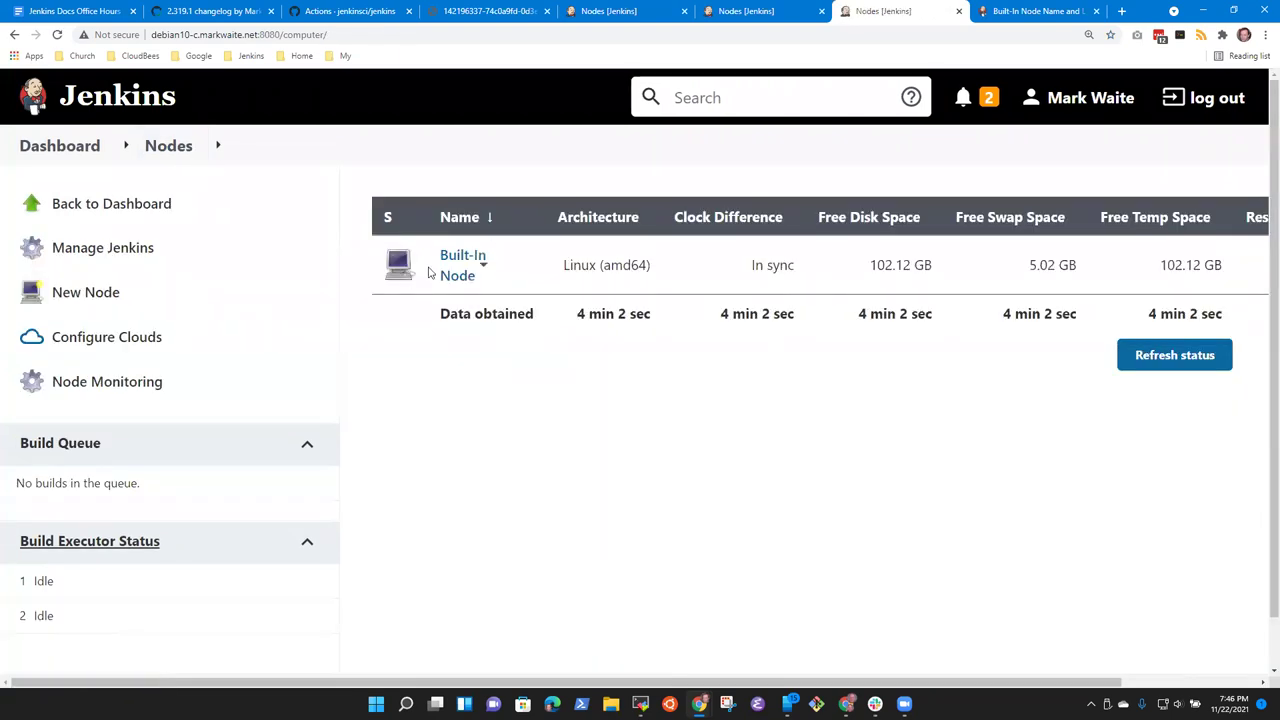
{"action": "left_click", "coordinate": [470, 262]}
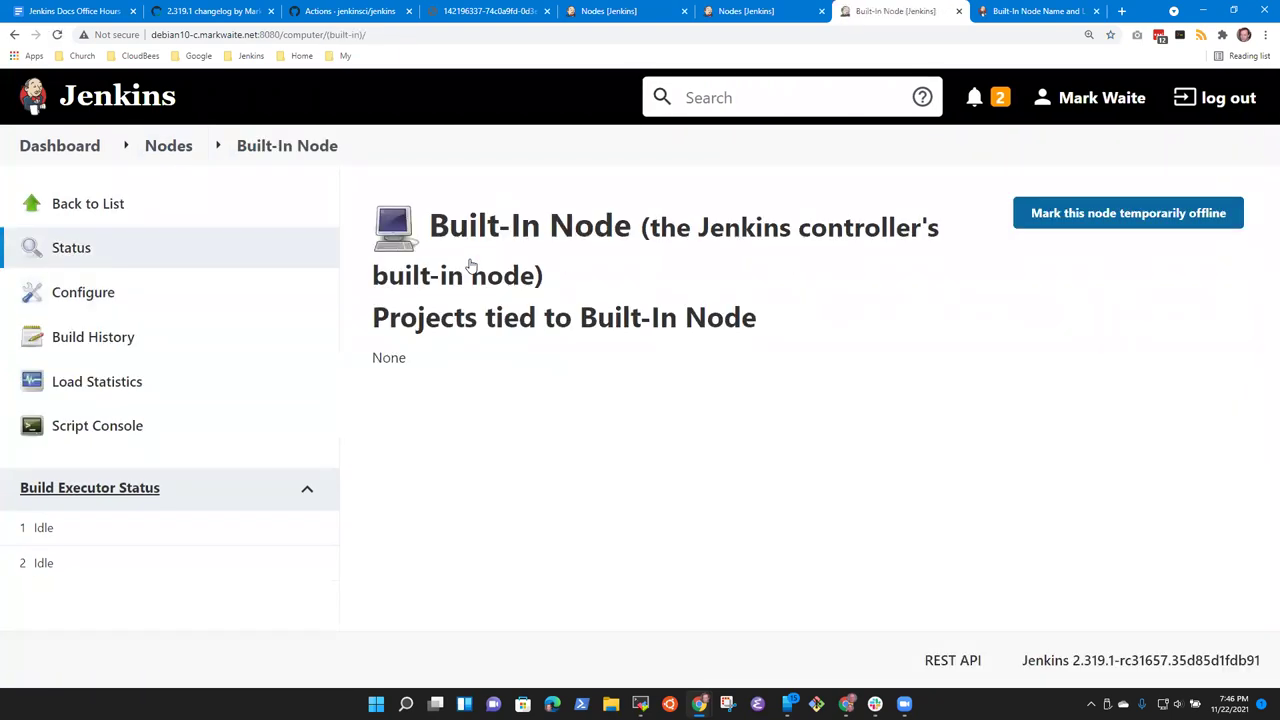
{"action": "left_click", "coordinate": [78, 152]}
{"action": "scroll", "coordinate": [222, 470], "scroll_direction": "down", "scroll_amount": 2}
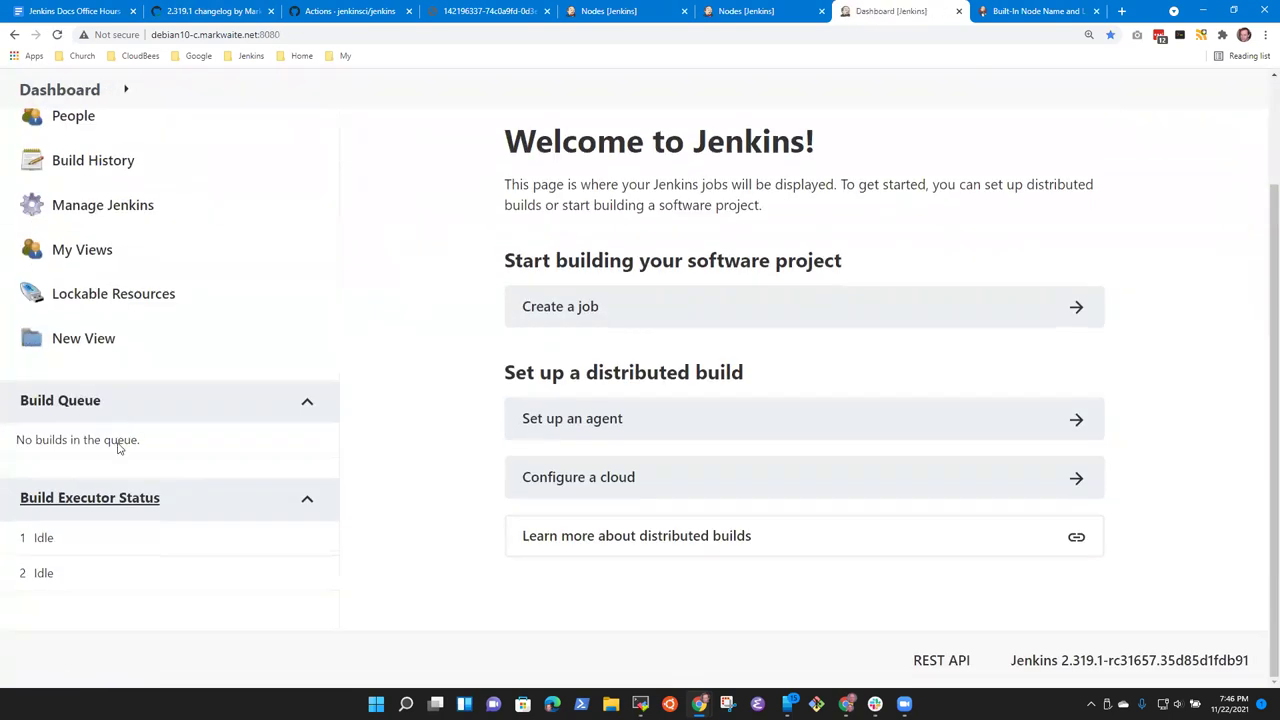
Step: Create a new Permanent Agent node named new-agent-007
{"action": "left_click", "coordinate": [132, 500]}
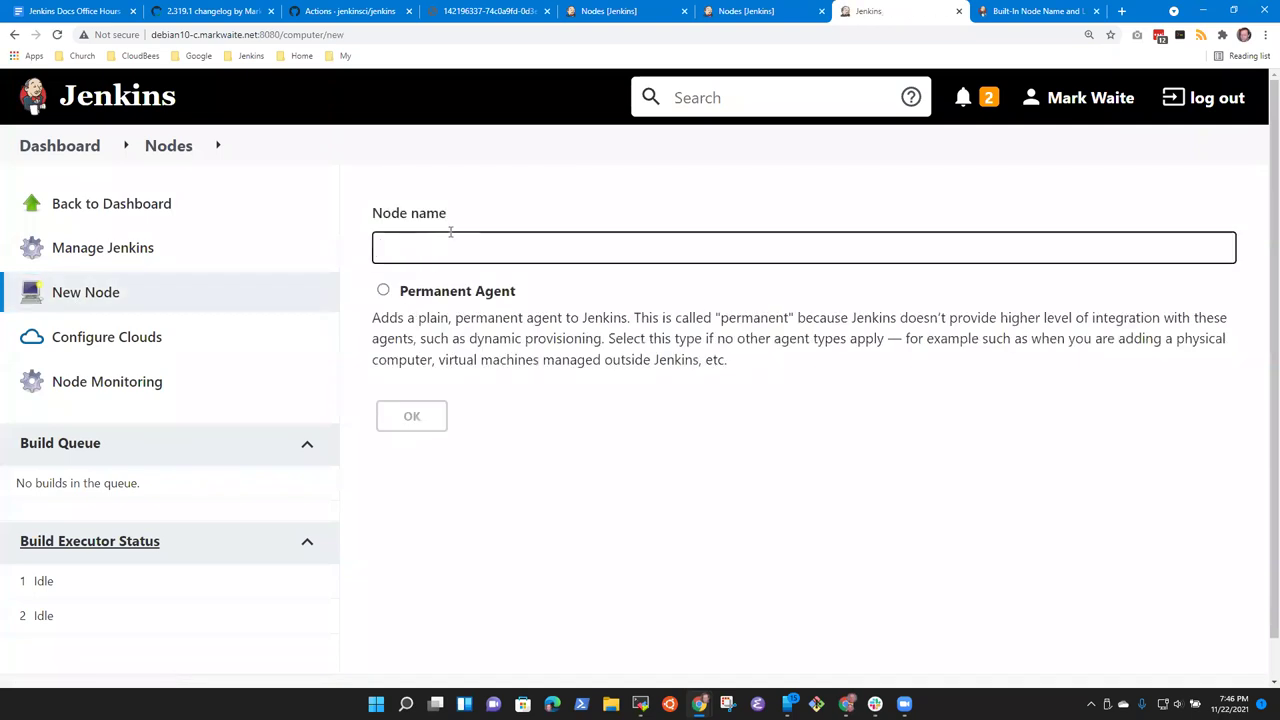
{"action": "type", "text": "new-agent-007"}
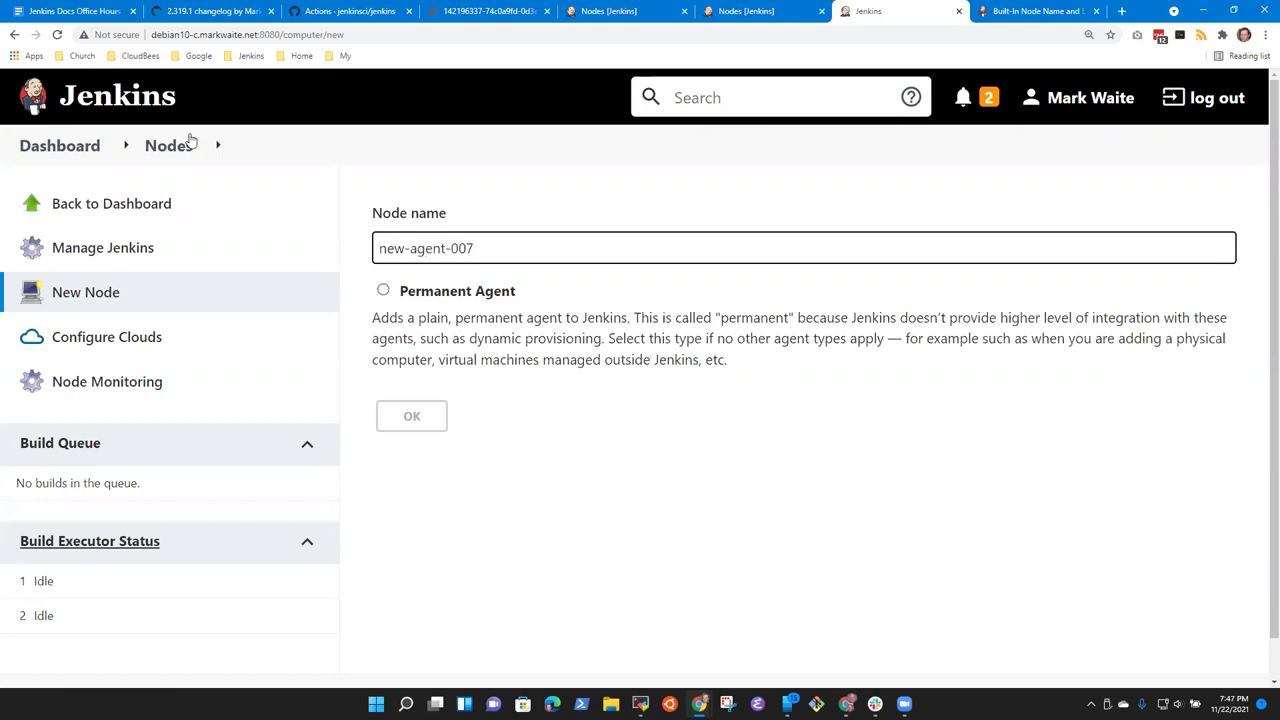
{"action": "left_click", "coordinate": [388, 291]}
{"action": "left_click", "coordinate": [426, 420]}
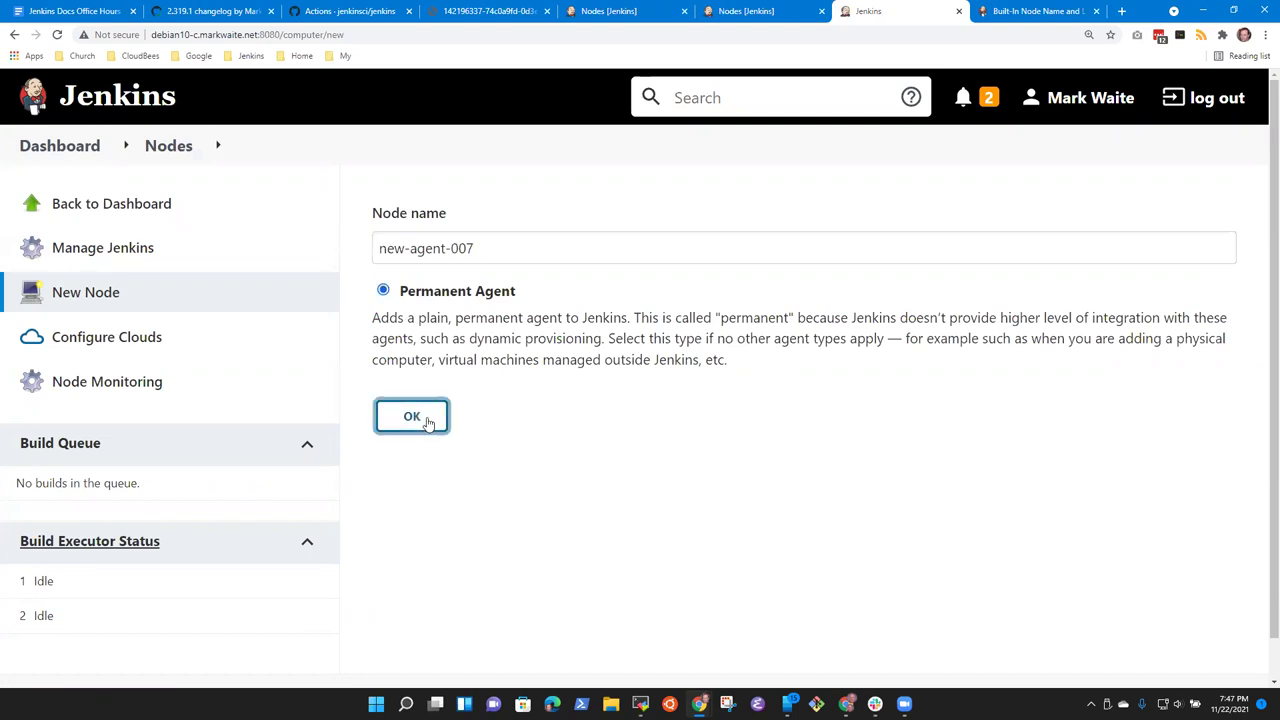
Step: Set the agent's remote root directory to /tmp, enable Use WebSocket, and save
{"action": "left_click", "coordinate": [430, 501]}
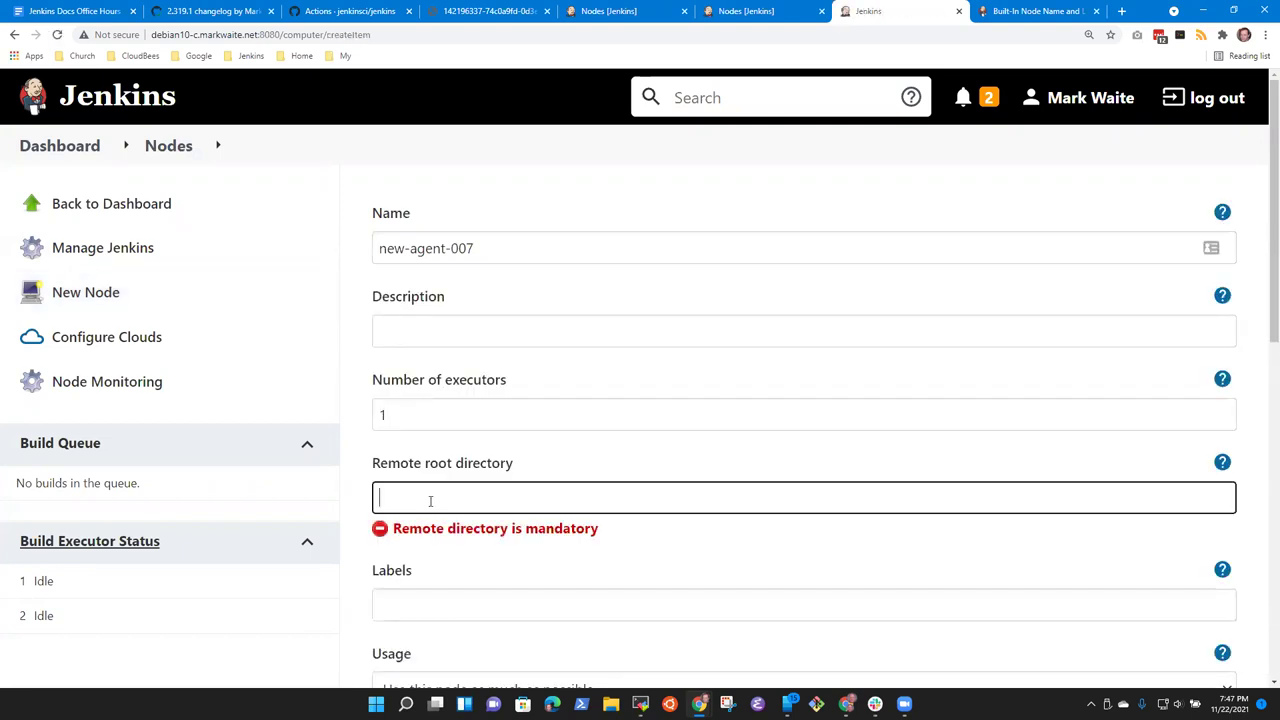
{"action": "type", "text": "/tmp"}
{"action": "key", "text": "Tab"}
{"action": "scroll", "coordinate": [530, 540], "scroll_direction": "down", "scroll_amount": 5}
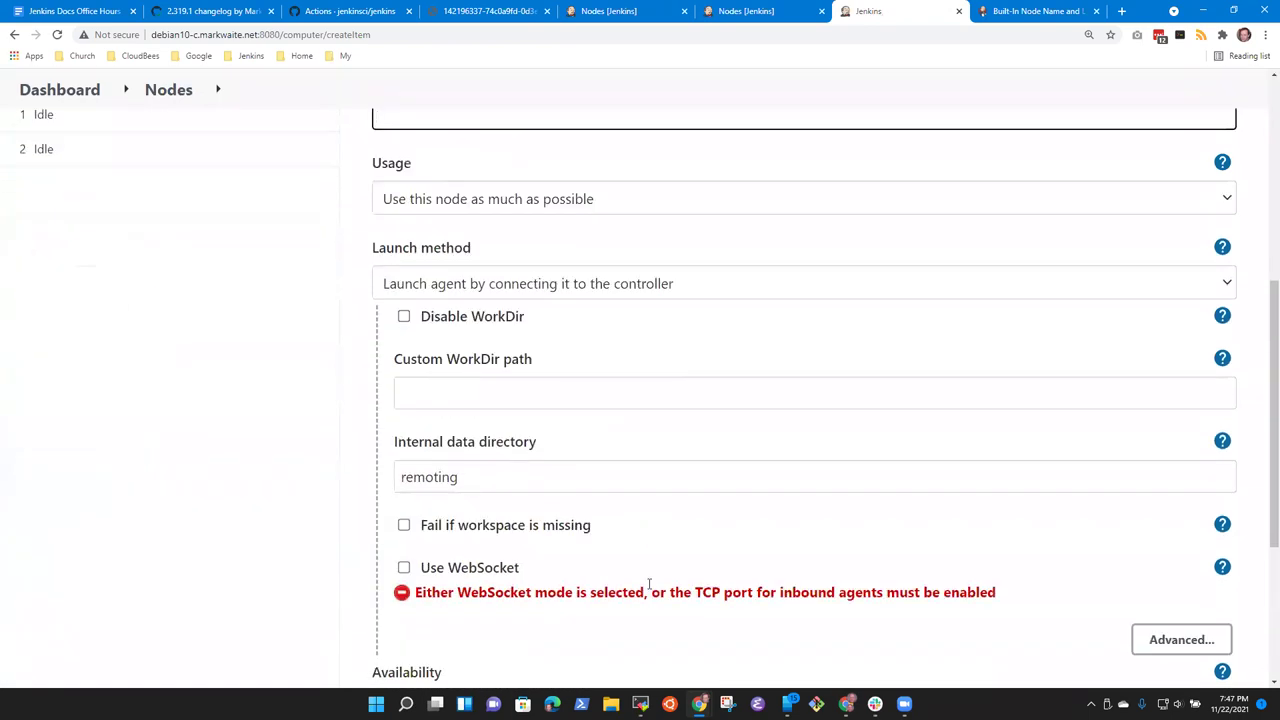
{"action": "scroll", "coordinate": [545, 625], "scroll_direction": "down", "scroll_amount": 2}
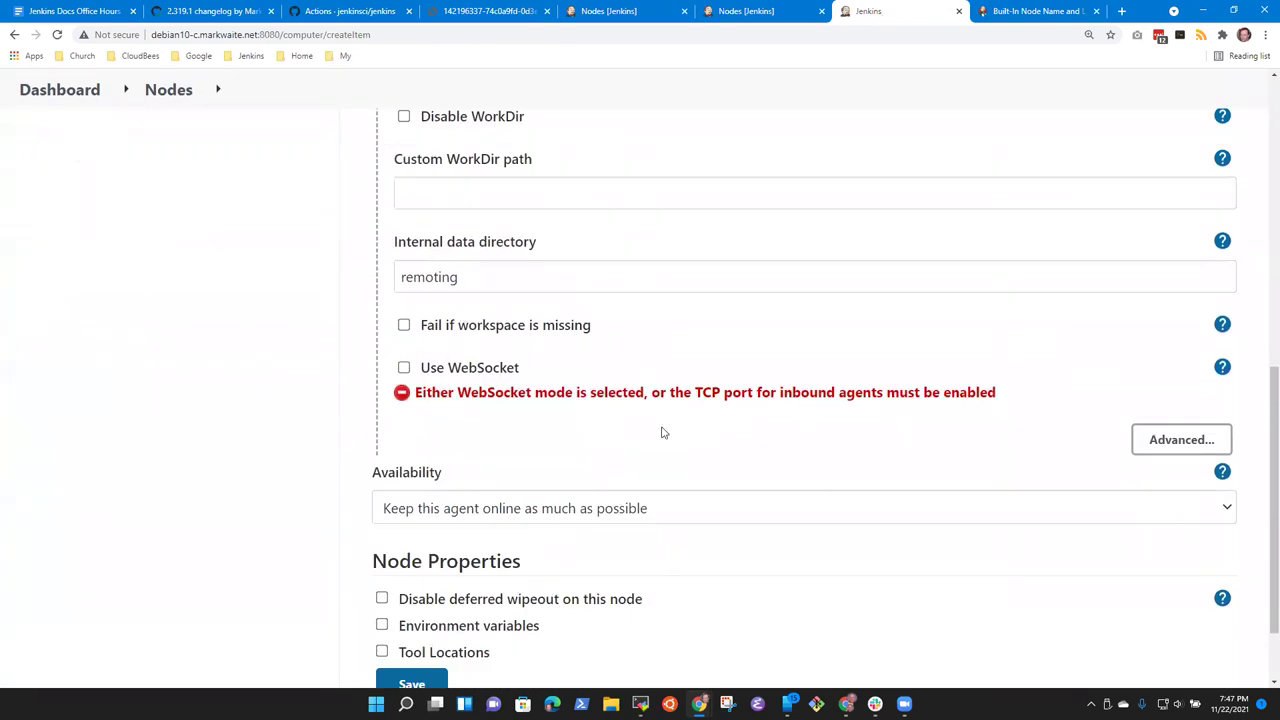
{"action": "left_click", "coordinate": [403, 367]}
{"action": "scroll", "coordinate": [523, 463], "scroll_direction": "down", "scroll_amount": 1}
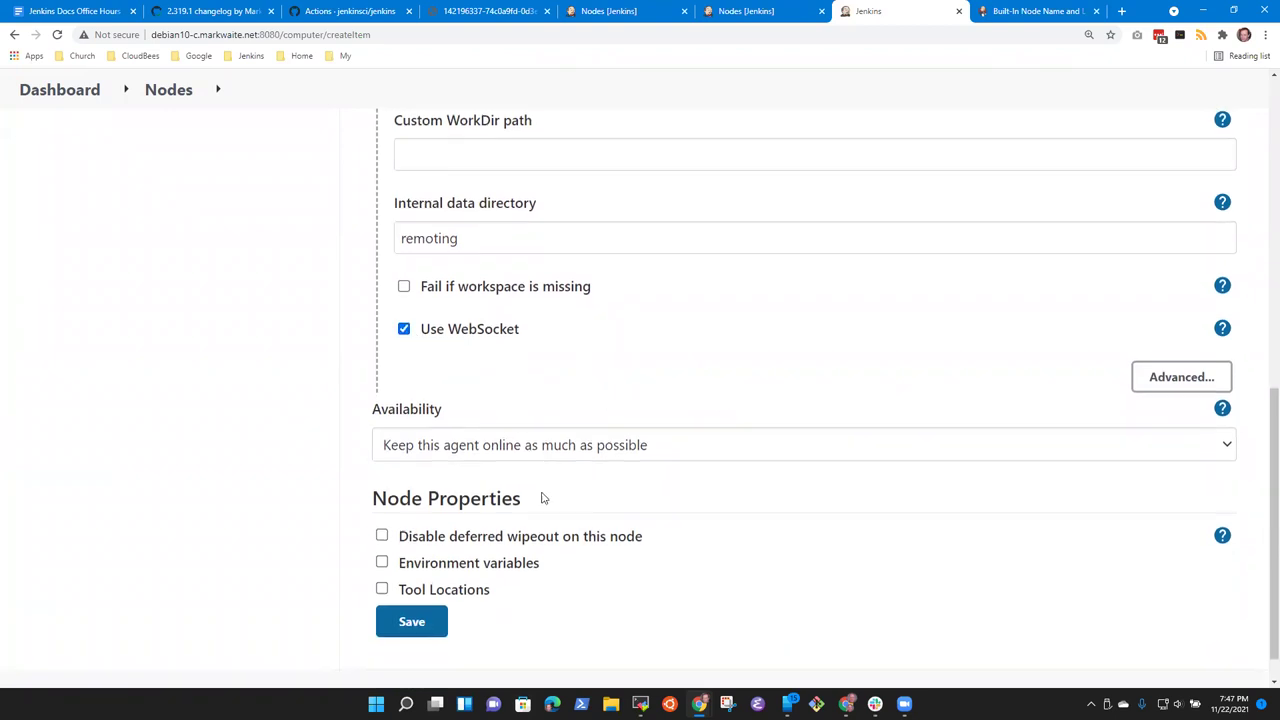
{"action": "left_click", "coordinate": [436, 584]}
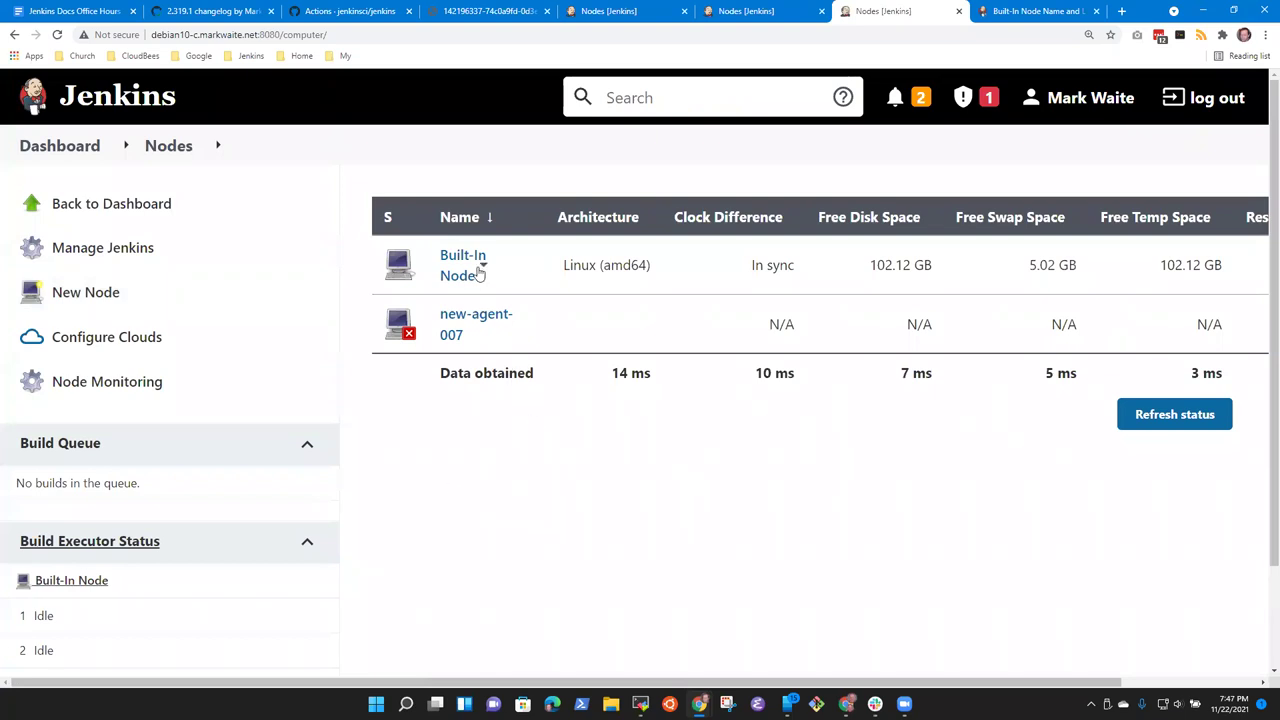
Step: Review the Built-In Node and new-agent-007 status pages, then return to the dashboard
{"action": "left_click", "coordinate": [450, 258]}
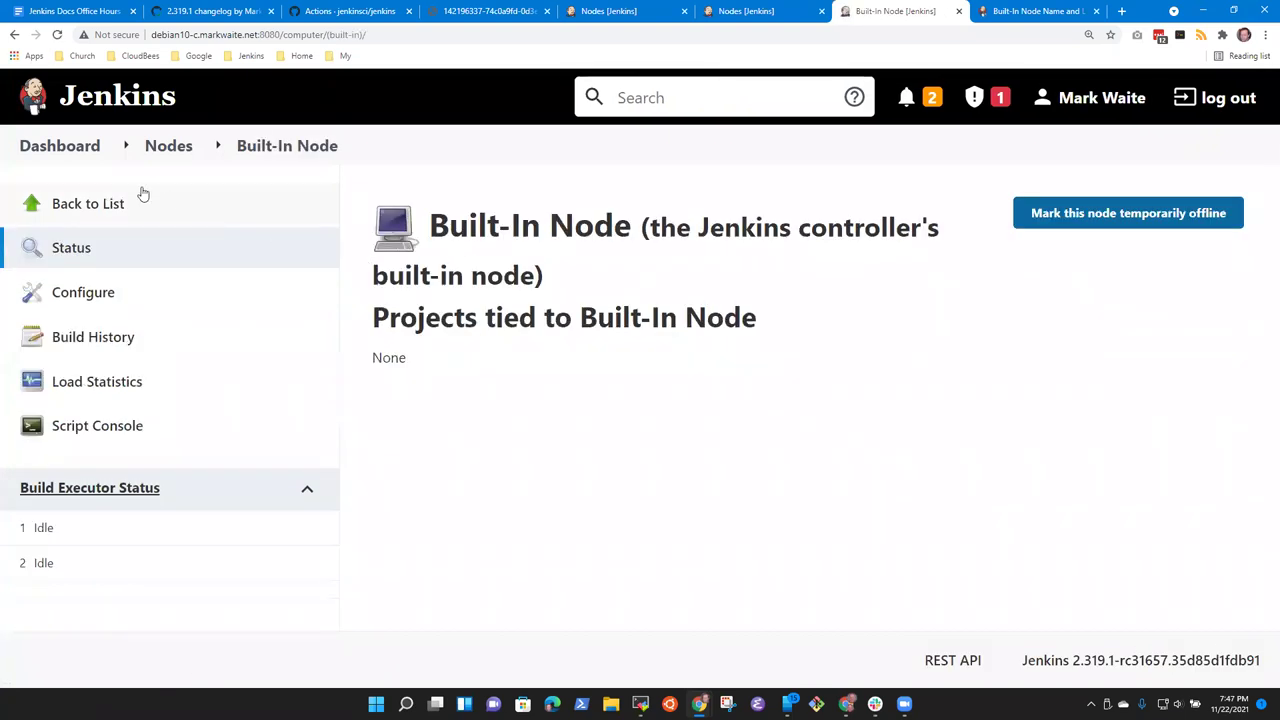
{"action": "left_click", "coordinate": [168, 148]}
{"action": "left_click", "coordinate": [482, 315]}
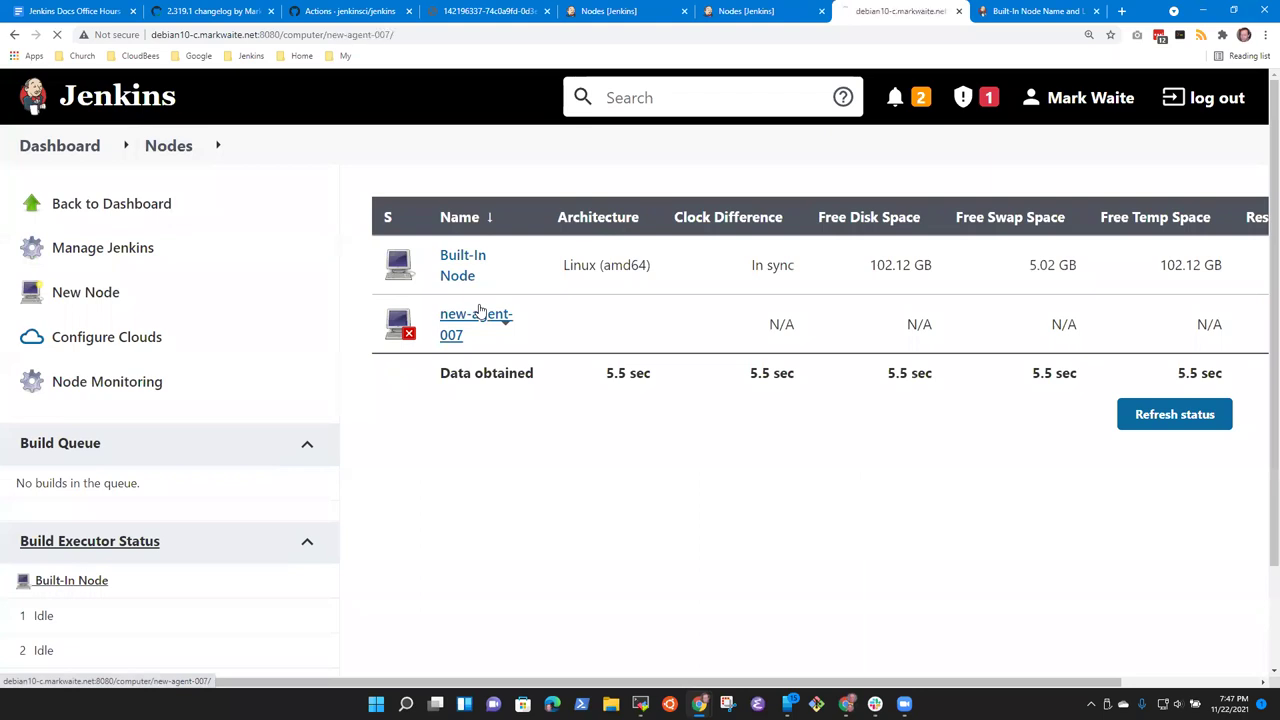
{"action": "left_click", "coordinate": [176, 148]}
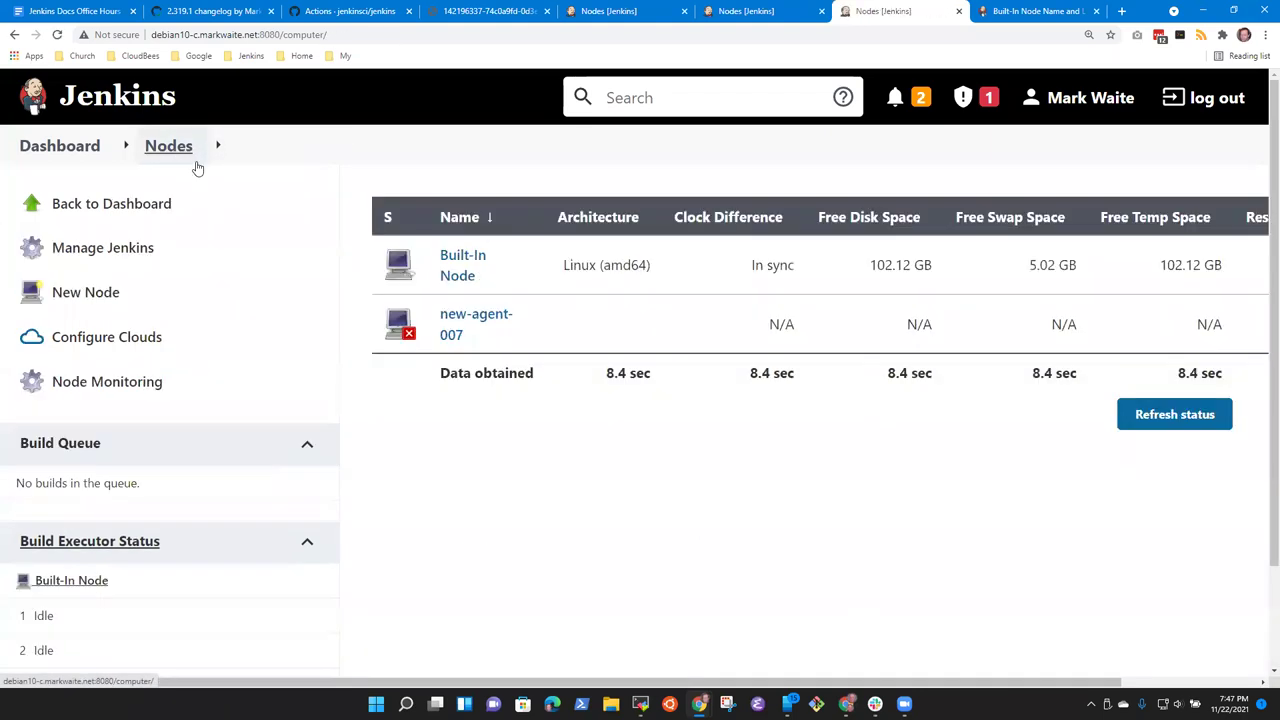
{"action": "left_click", "coordinate": [465, 260]}
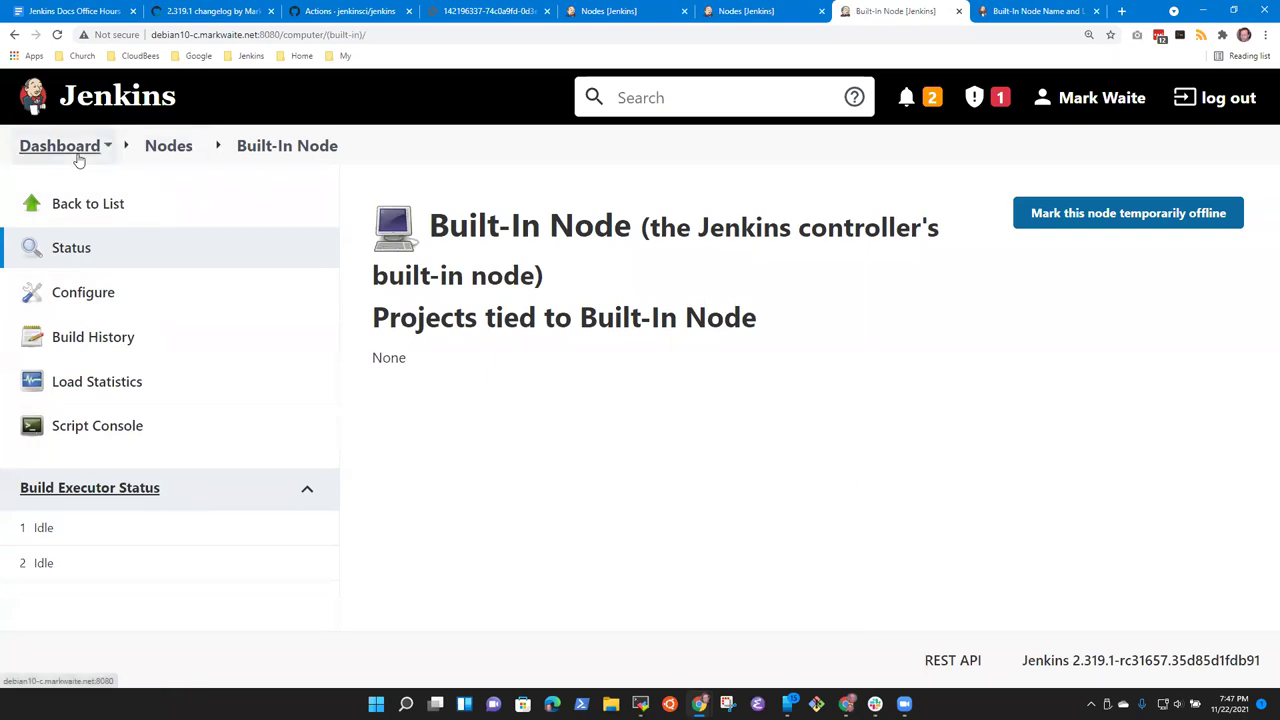
{"action": "left_click", "coordinate": [77, 157]}
{"action": "left_click", "coordinate": [251, 340]}
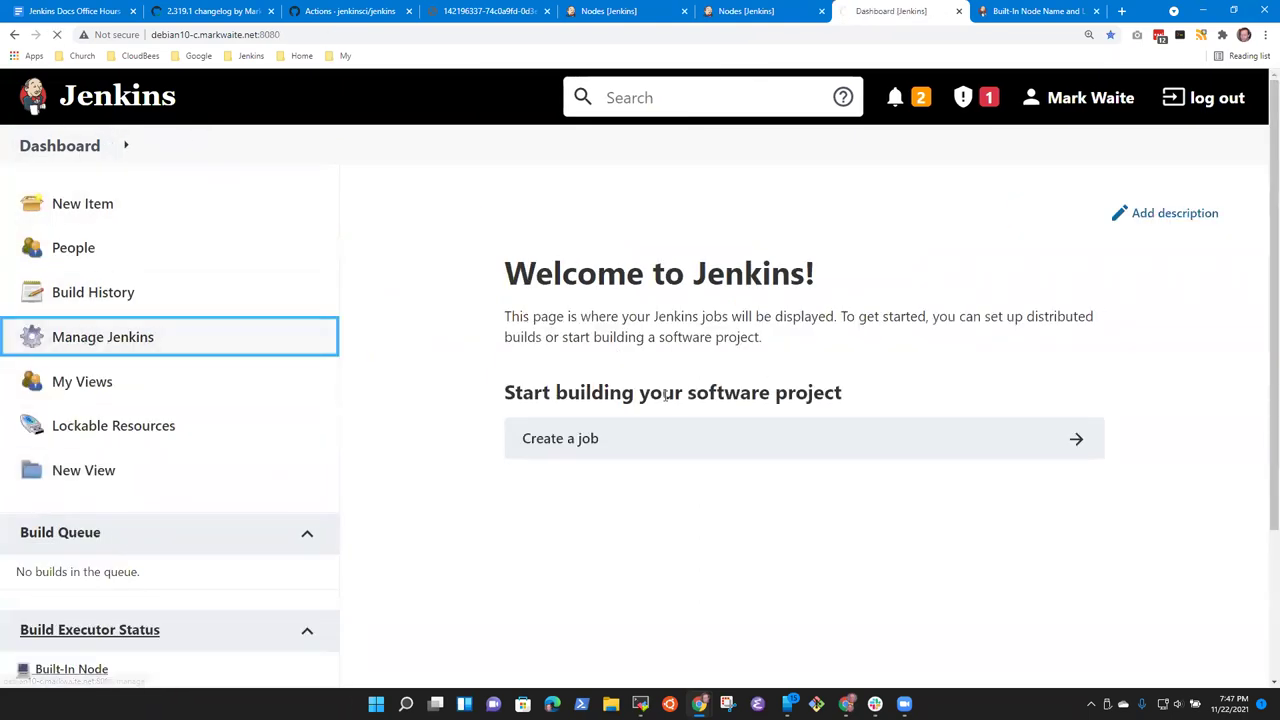
{"action": "scroll", "coordinate": [727, 519], "scroll_direction": "down", "scroll_amount": 3}
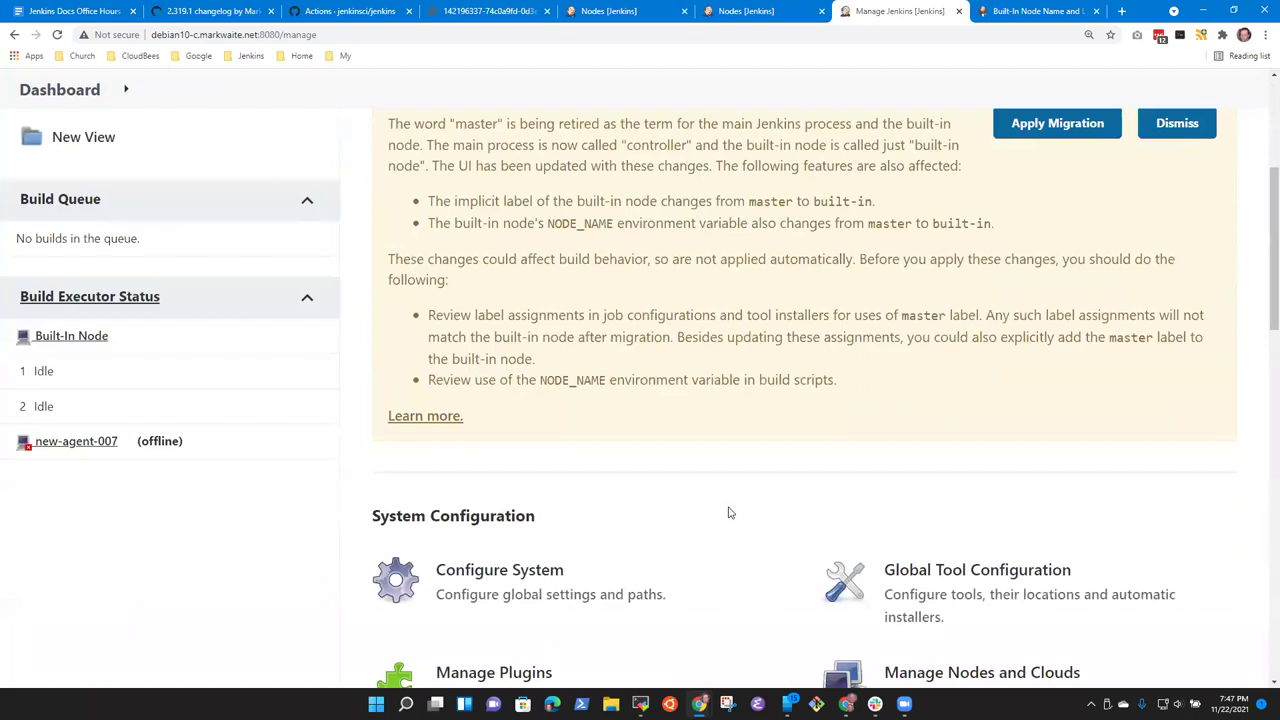
{"action": "scroll", "coordinate": [763, 480], "scroll_direction": "up", "scroll_amount": 2}
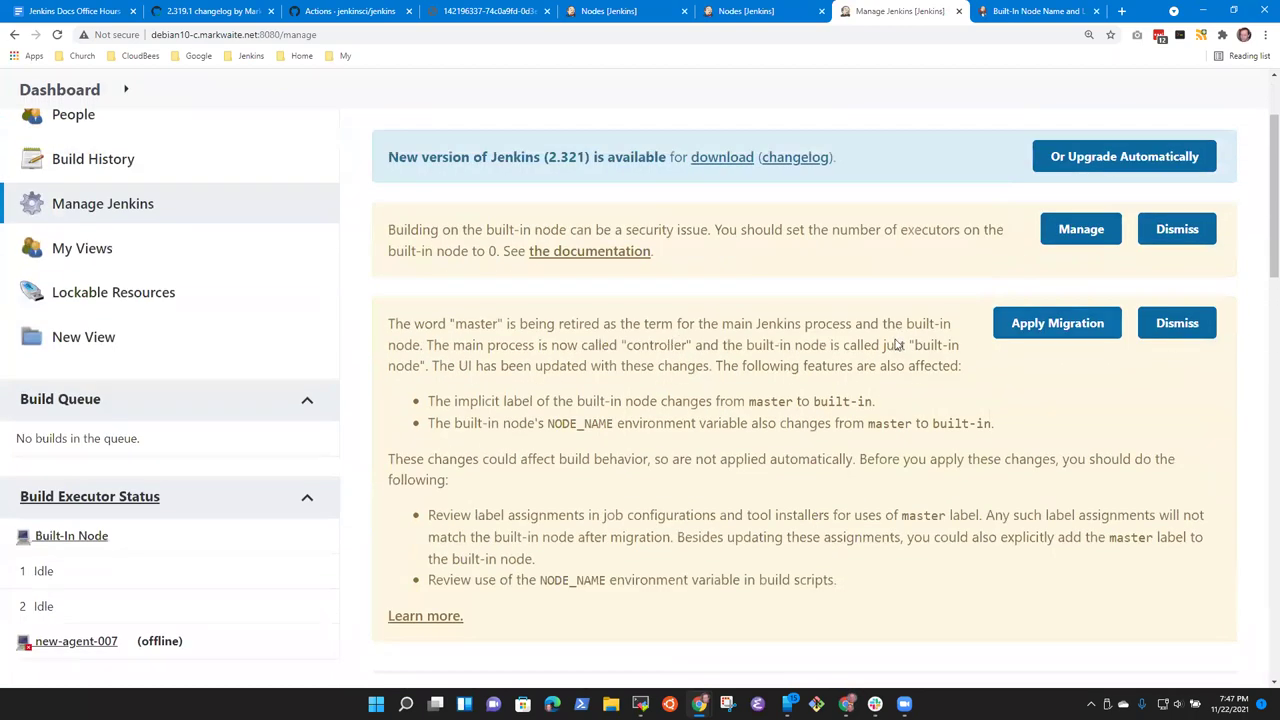
{"action": "scroll", "coordinate": [691, 434], "scroll_direction": "down", "scroll_amount": 5}
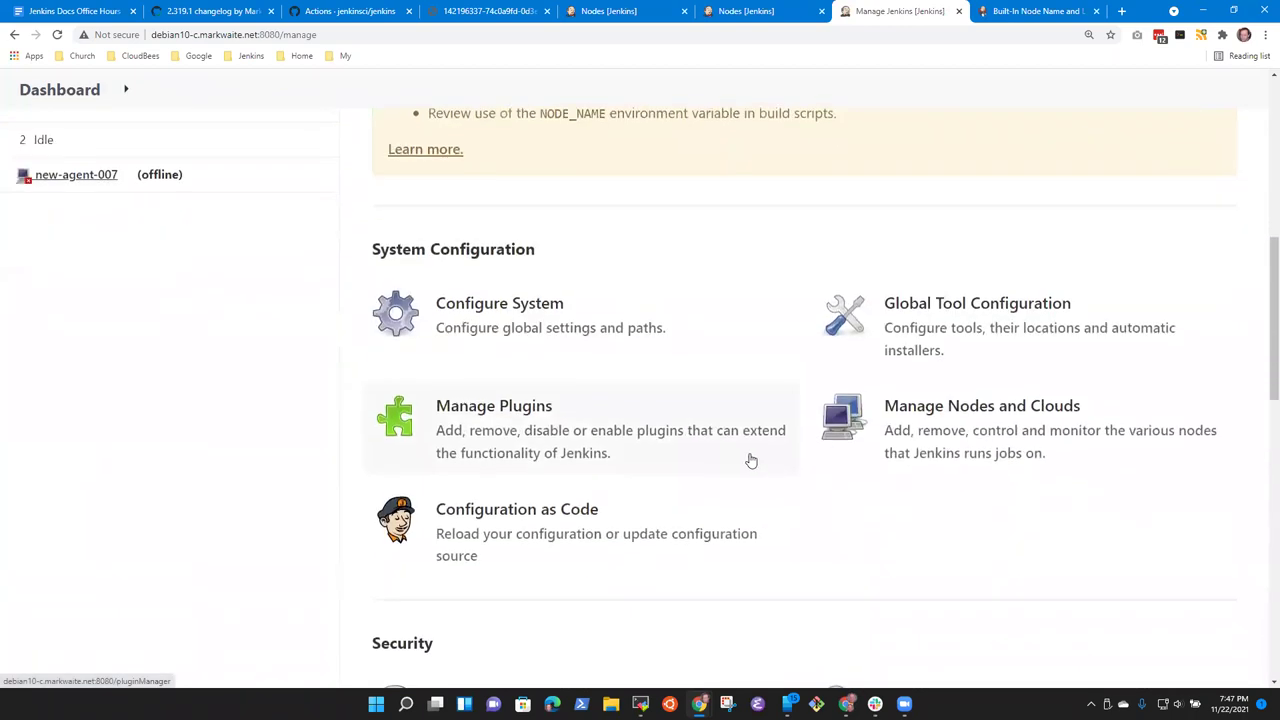
{"action": "scroll", "coordinate": [560, 495], "scroll_direction": "down", "scroll_amount": 3}
{"action": "scroll", "coordinate": [737, 483], "scroll_direction": "down", "scroll_amount": 3}
{"action": "scroll", "coordinate": [743, 457], "scroll_direction": "up", "scroll_amount": 3}
{"action": "key", "text": "ctrl+f"}
{"action": "type", "text": "mnanag"}
{"action": "scroll", "coordinate": [743, 457], "scroll_direction": "down", "scroll_amount": 5}
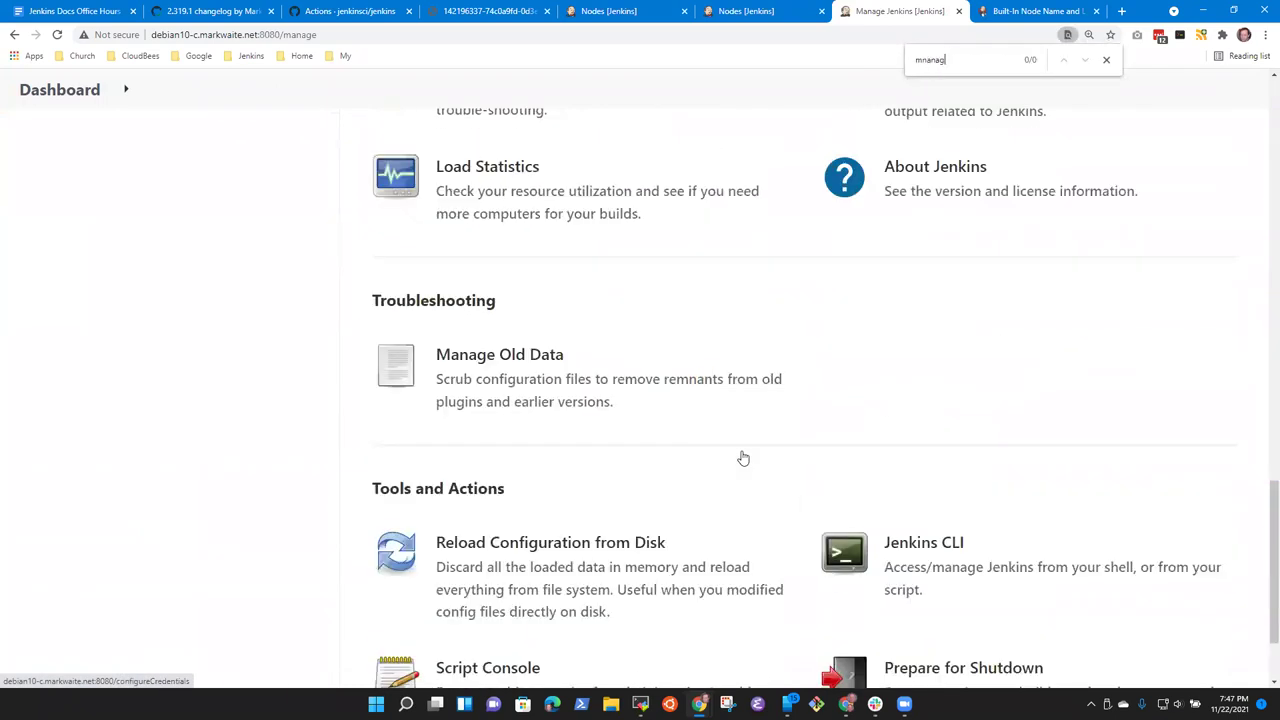
{"action": "key", "text": "BackSpace"}
{"action": "key", "text": "BackSpace"}
{"action": "type", "text": "a"}
{"action": "key", "text": "ctrl+a"}
{"action": "type", "text": "manage node"}
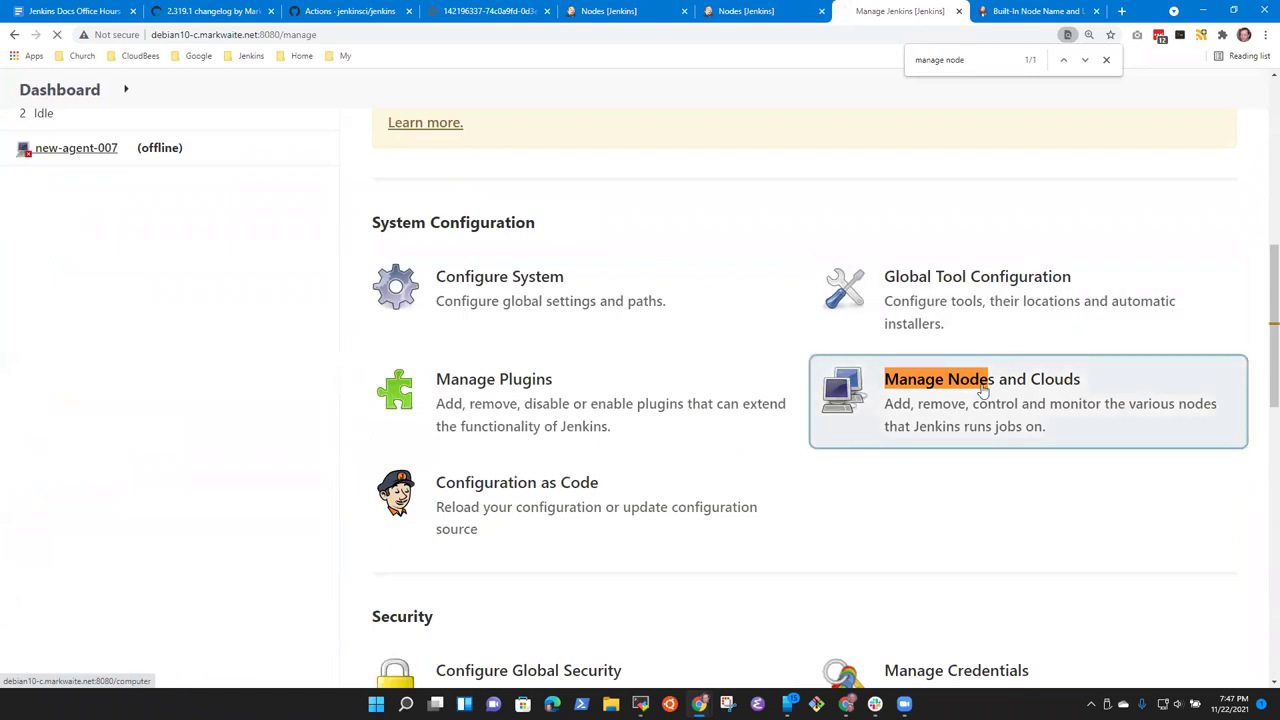
{"action": "left_click", "coordinate": [860, 400]}
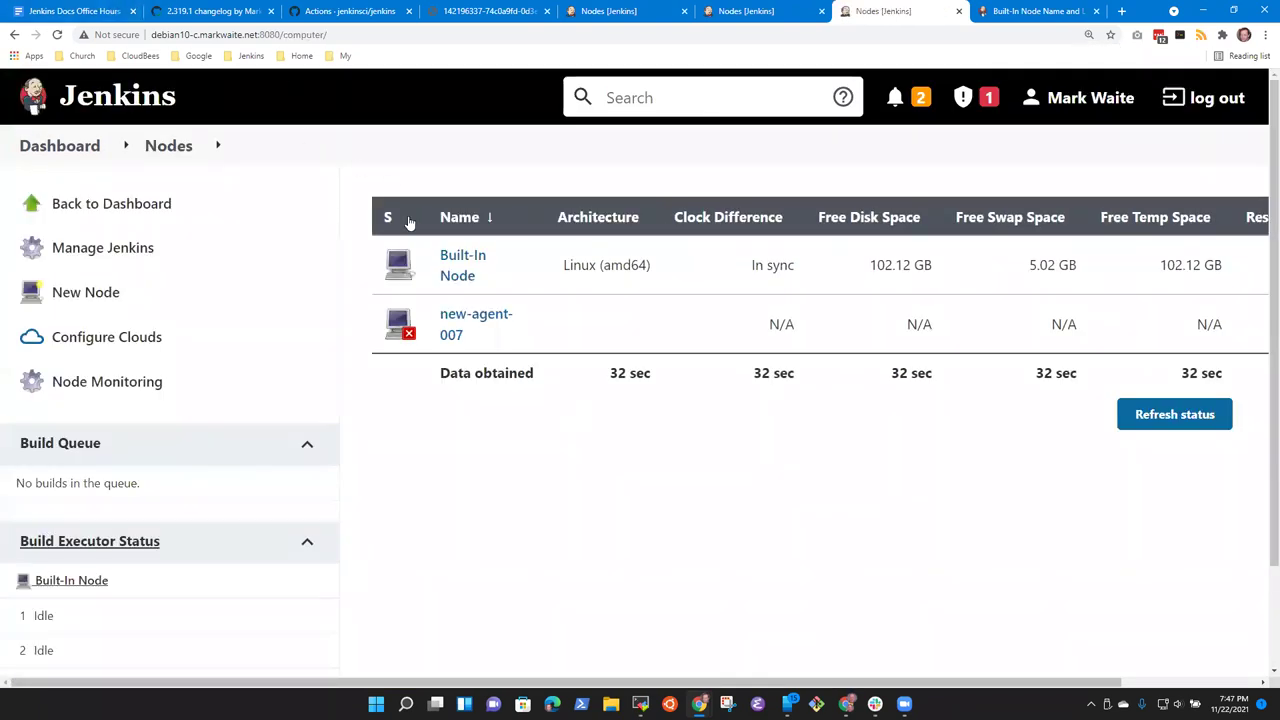
{"action": "left_click", "coordinate": [463, 280]}
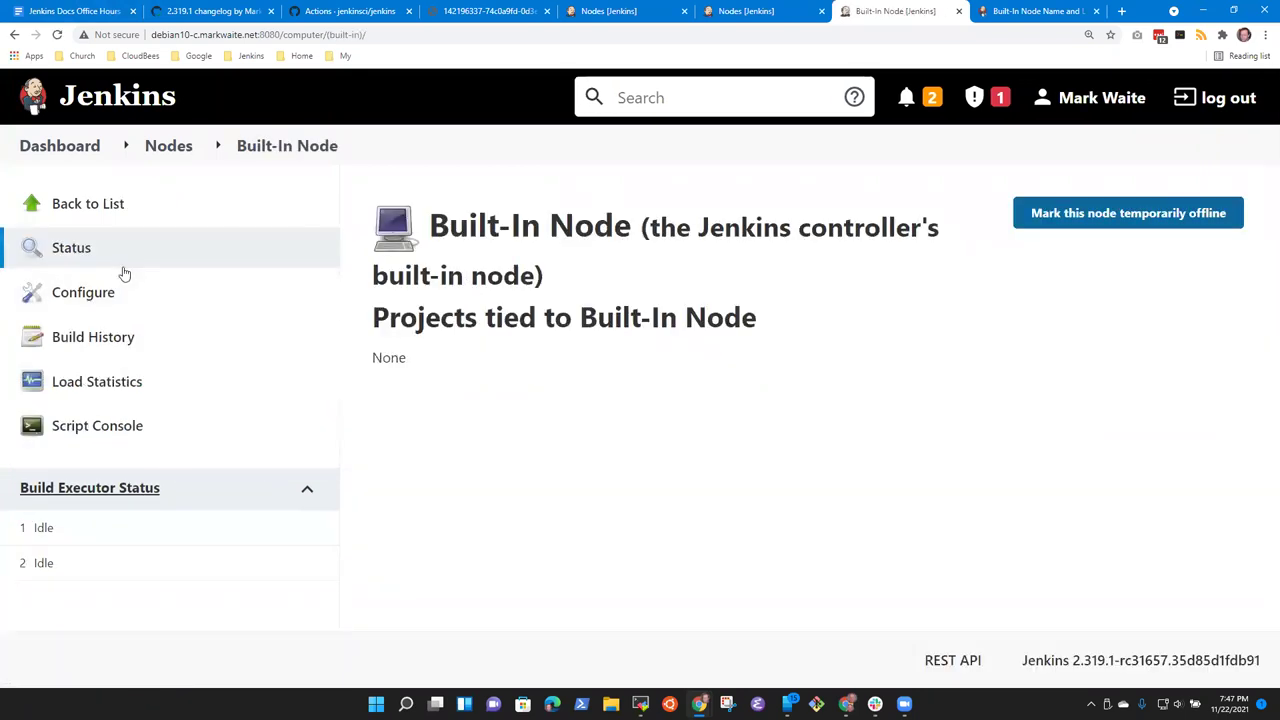
{"action": "left_click", "coordinate": [90, 302]}
{"action": "left_click", "coordinate": [442, 336]}
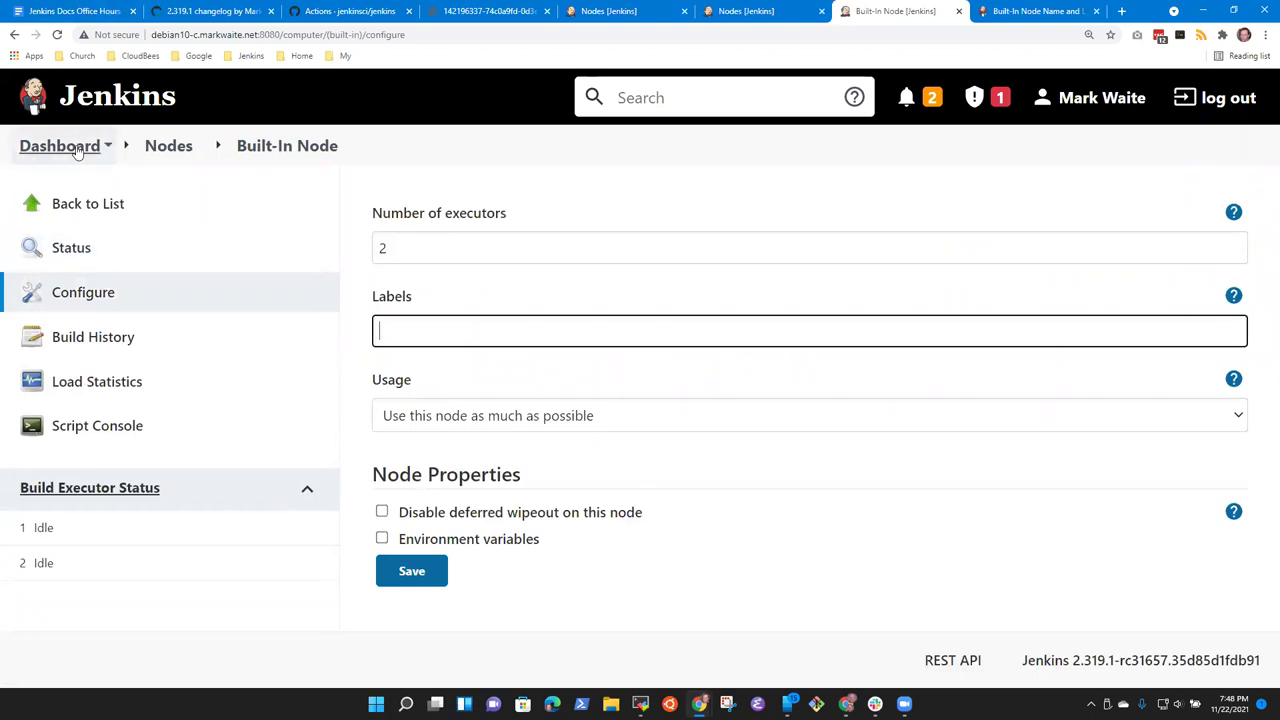
{"action": "left_click", "coordinate": [59, 145]}
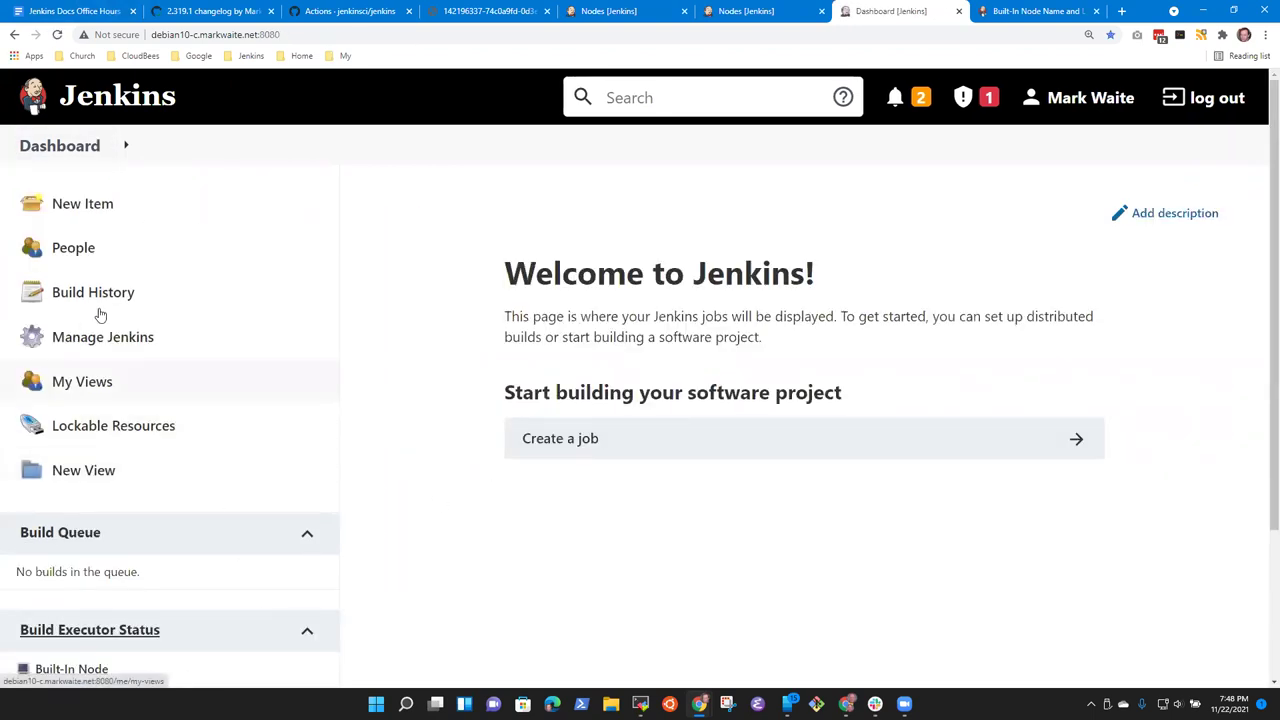
Step: Create a Freestyle project named run-on-master
{"action": "left_click", "coordinate": [106, 203]}
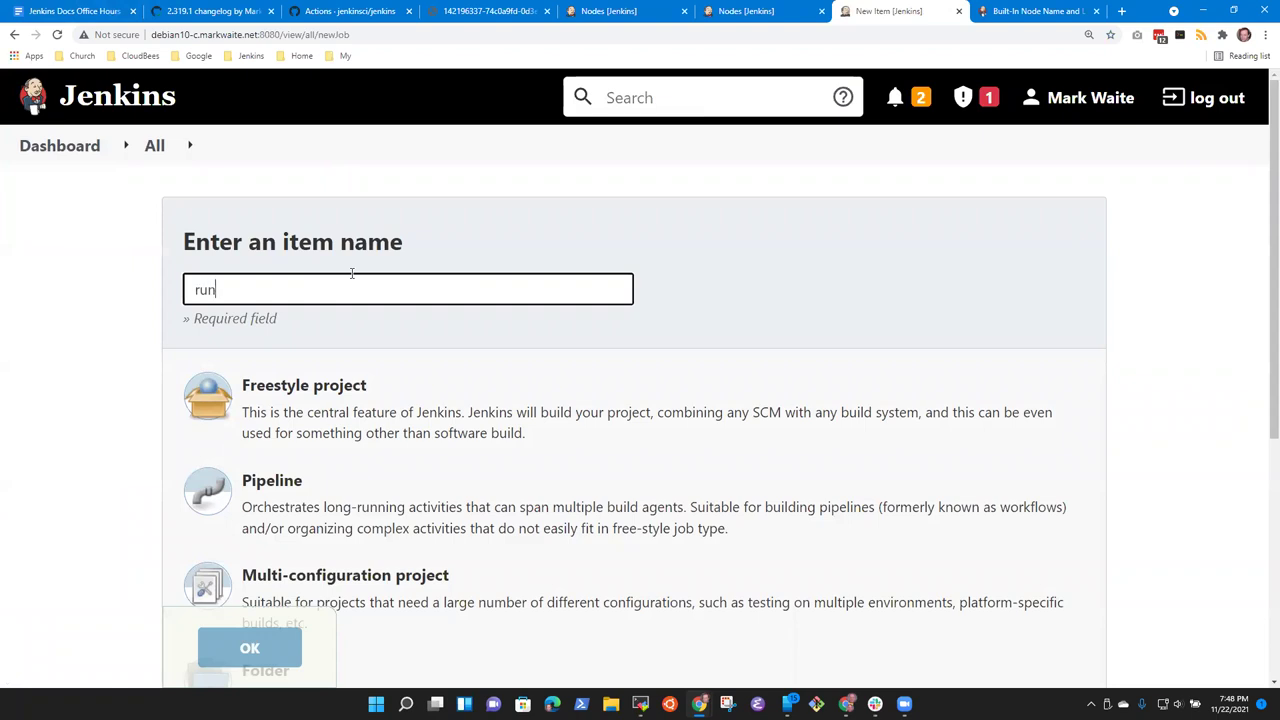
{"action": "type", "text": "run-on-master"}
{"action": "left_click", "coordinate": [314, 375]}
{"action": "left_click", "coordinate": [258, 665]}
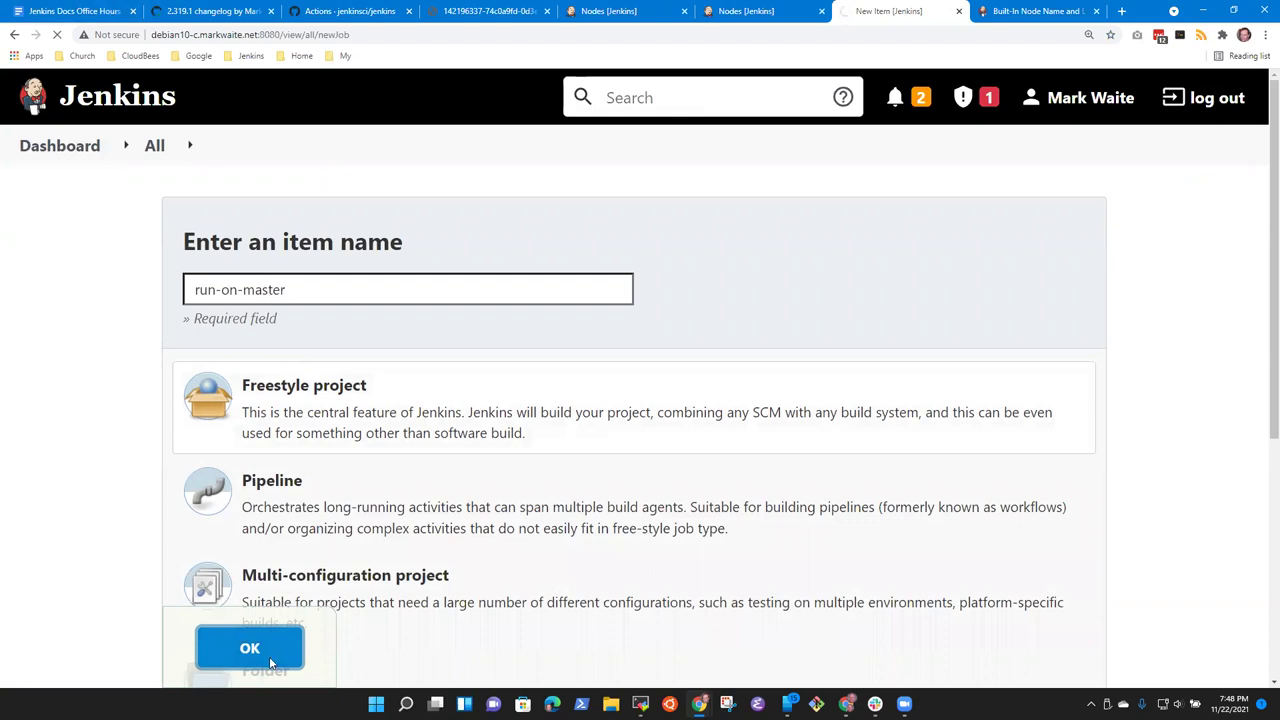
Step: Restrict the job to label expression master, save, and run build #1
{"action": "scroll", "coordinate": [386, 480], "scroll_direction": "down", "scroll_amount": 5}
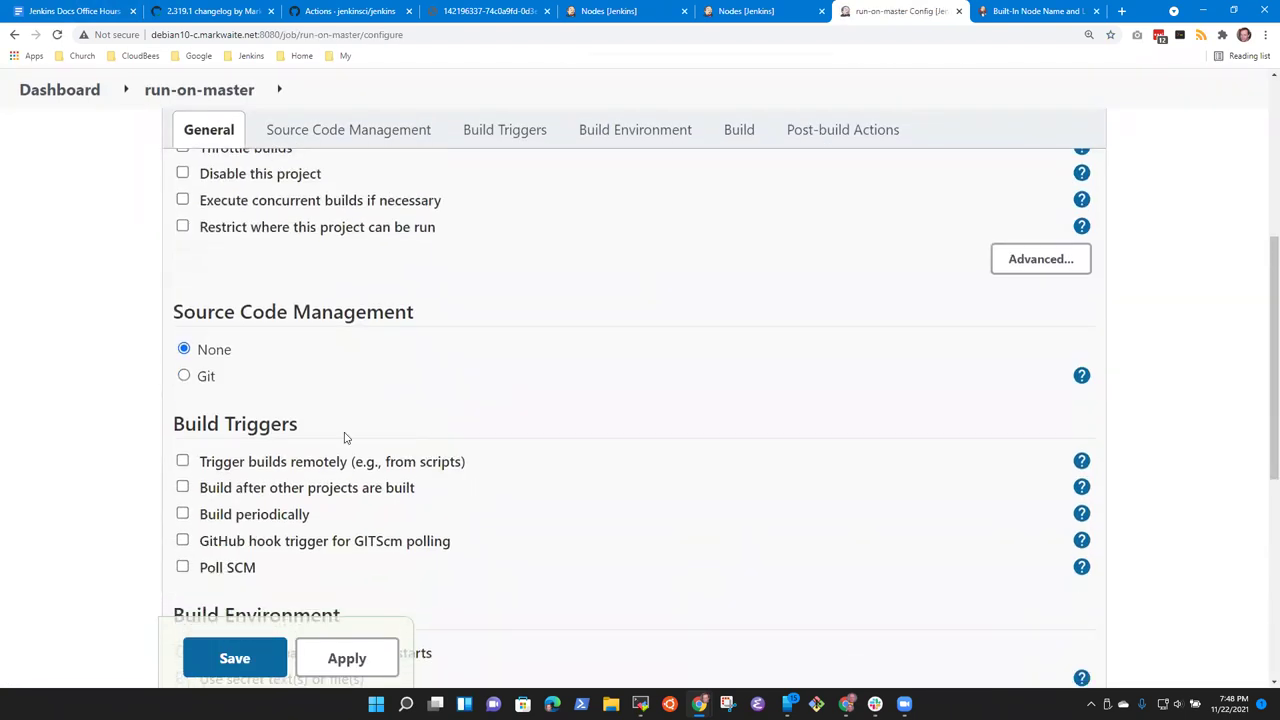
{"action": "scroll", "coordinate": [343, 436], "scroll_direction": "down", "scroll_amount": 2}
{"action": "scroll", "coordinate": [336, 443], "scroll_direction": "up", "scroll_amount": 2}
{"action": "scroll", "coordinate": [360, 470], "scroll_direction": "down", "scroll_amount": 3}
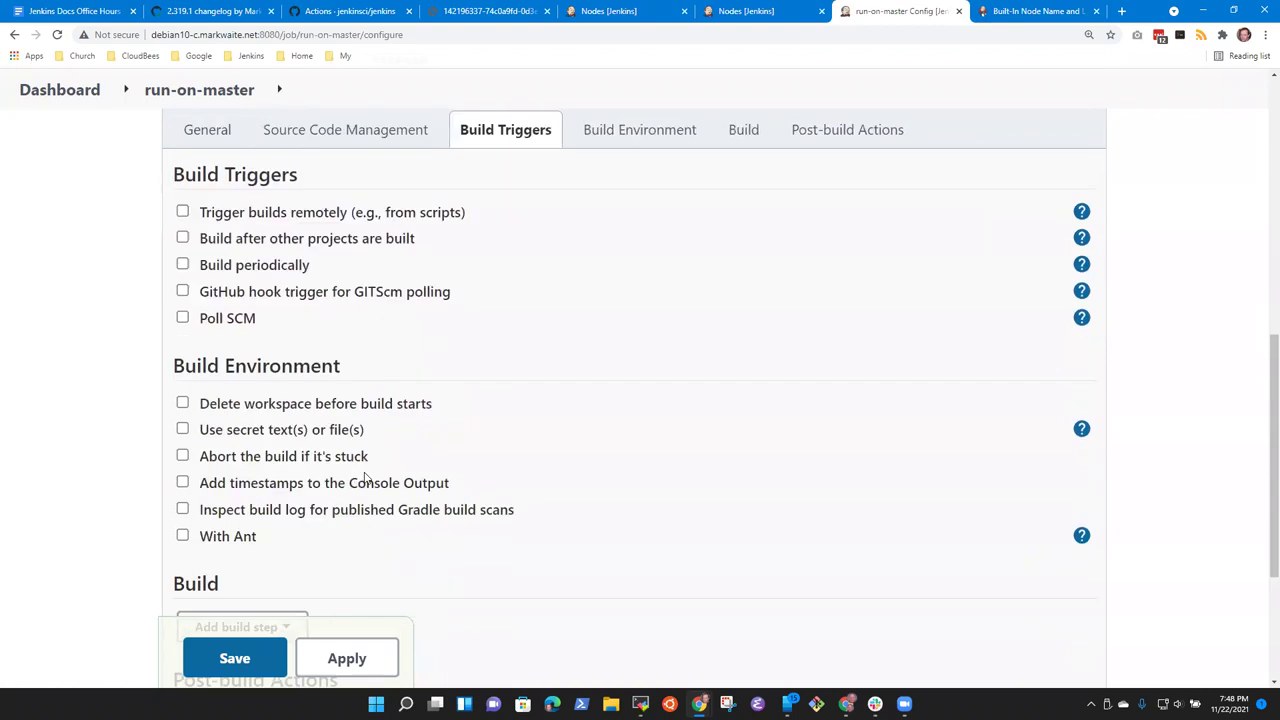
{"action": "scroll", "coordinate": [380, 470], "scroll_direction": "up", "scroll_amount": 5}
{"action": "left_click", "coordinate": [182, 426]}
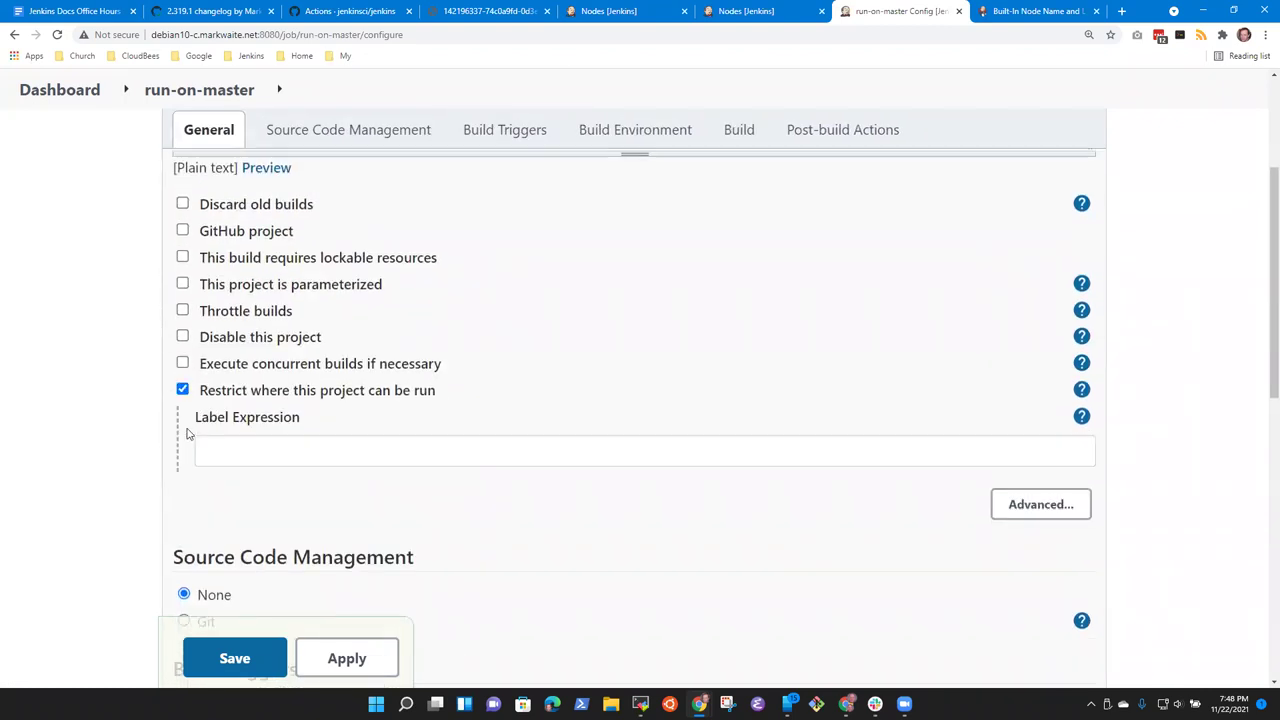
{"action": "left_click", "coordinate": [268, 451]}
{"action": "type", "text": "master"}
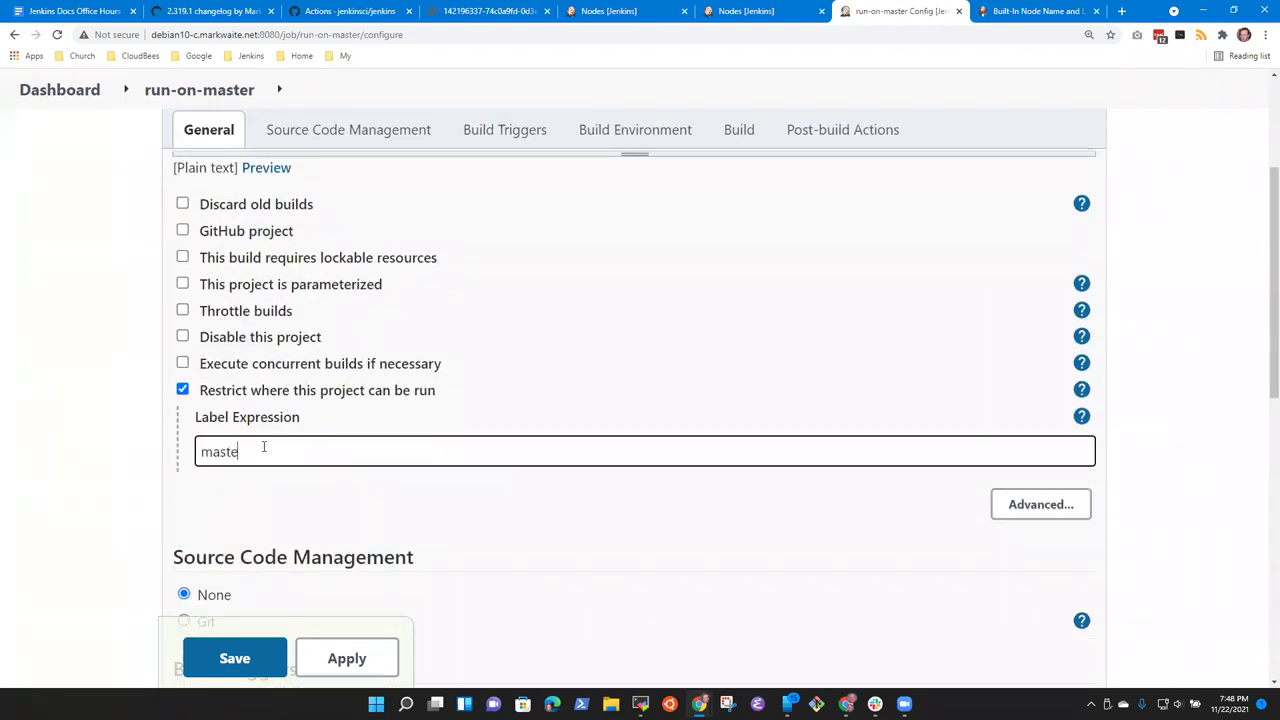
{"action": "left_click", "coordinate": [254, 478]}
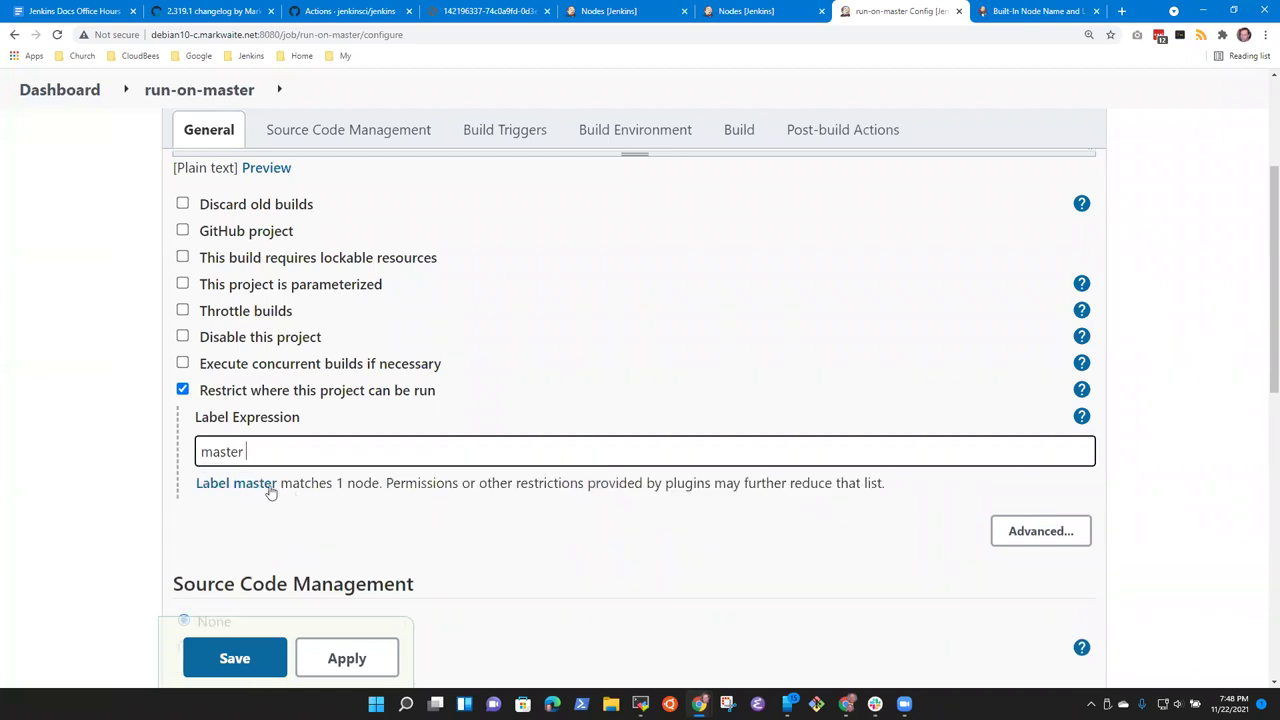
{"action": "left_click", "coordinate": [235, 658]}
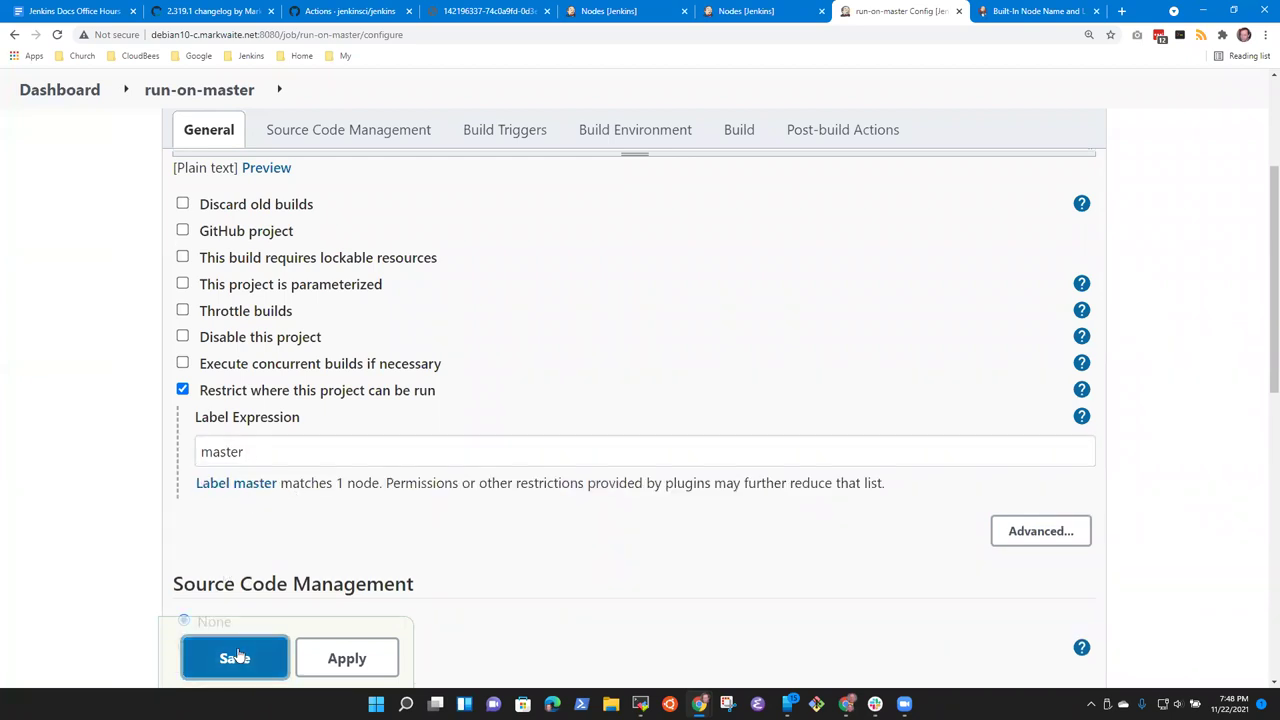
{"action": "left_click", "coordinate": [118, 395]}
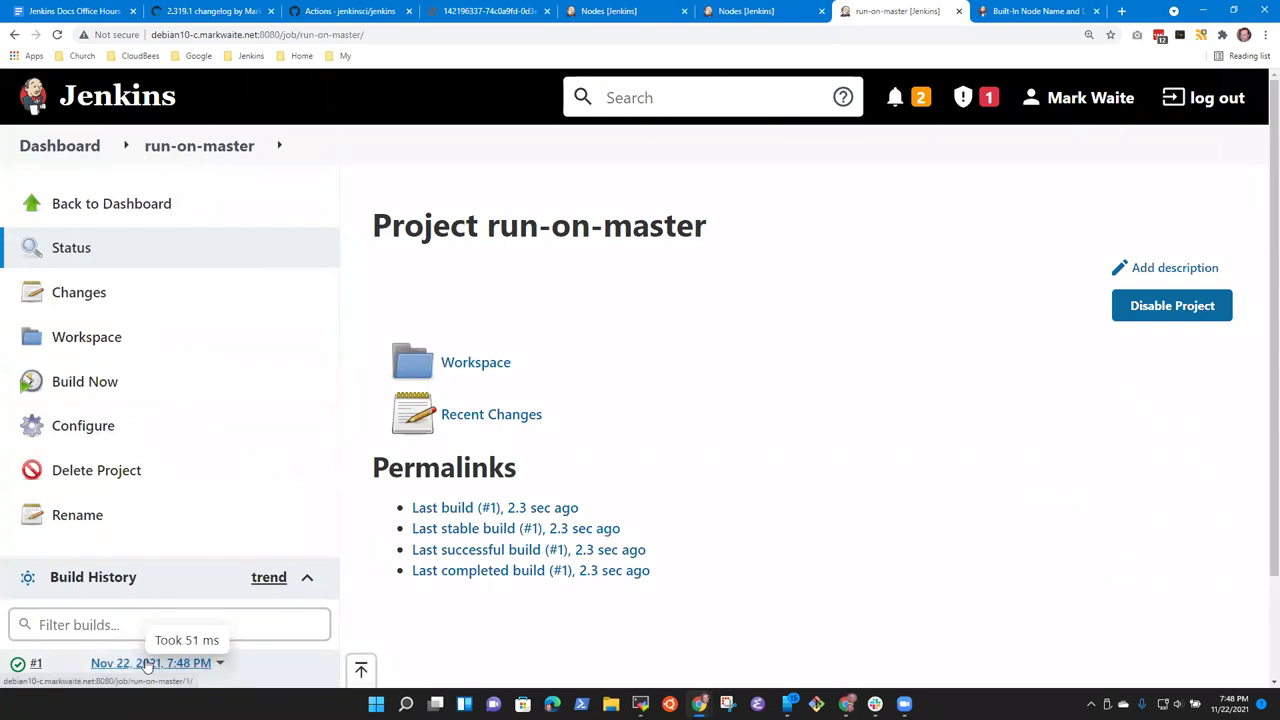
Step: Check build #1's console output showing it ran on the built-in node
{"action": "left_click", "coordinate": [145, 663]}
{"action": "left_click", "coordinate": [120, 340]}
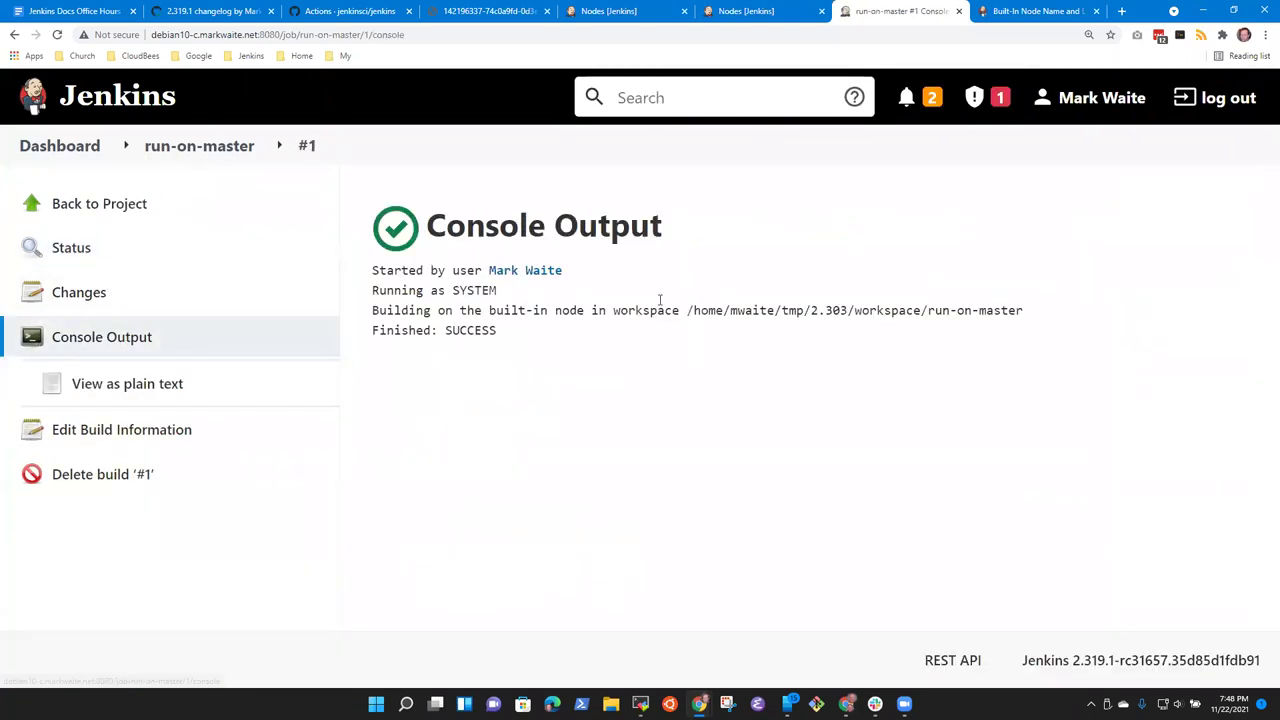
{"action": "left_click_drag", "start_coordinate": [510, 313], "coordinate": [643, 315]}
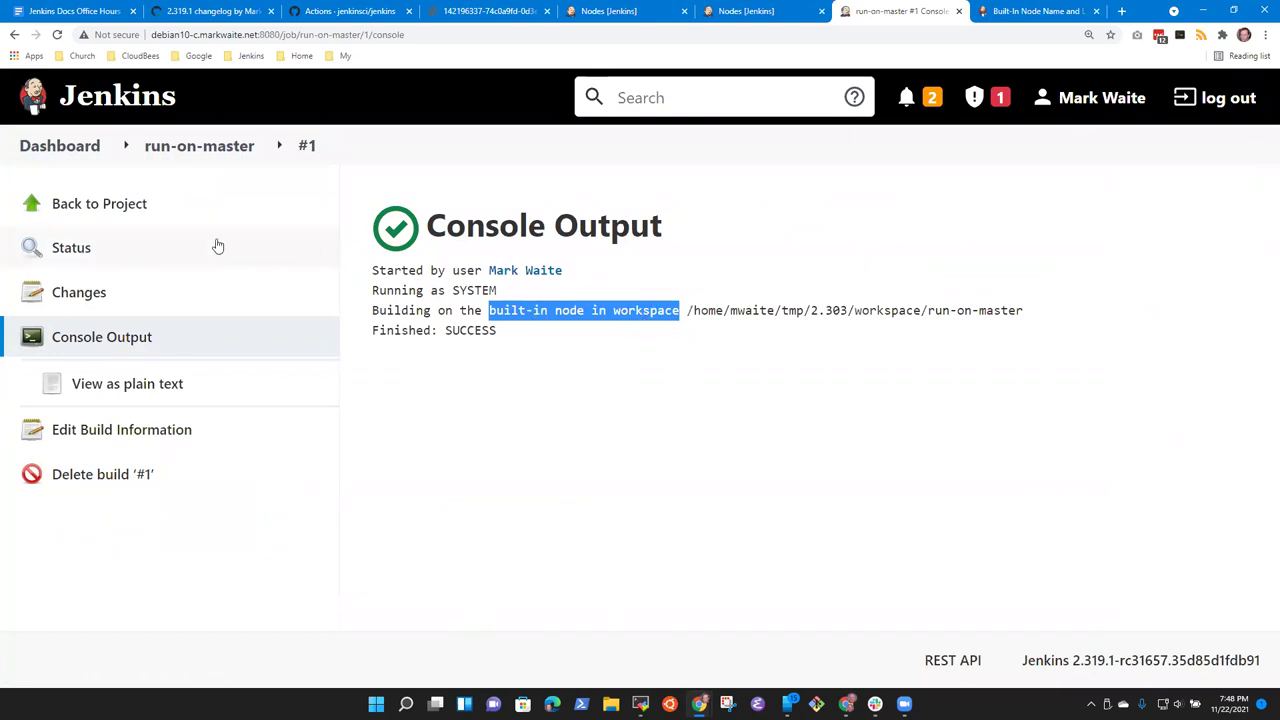
Step: Change run-on-master's label expression from master to built-in and save
{"action": "left_click", "coordinate": [43, 167]}
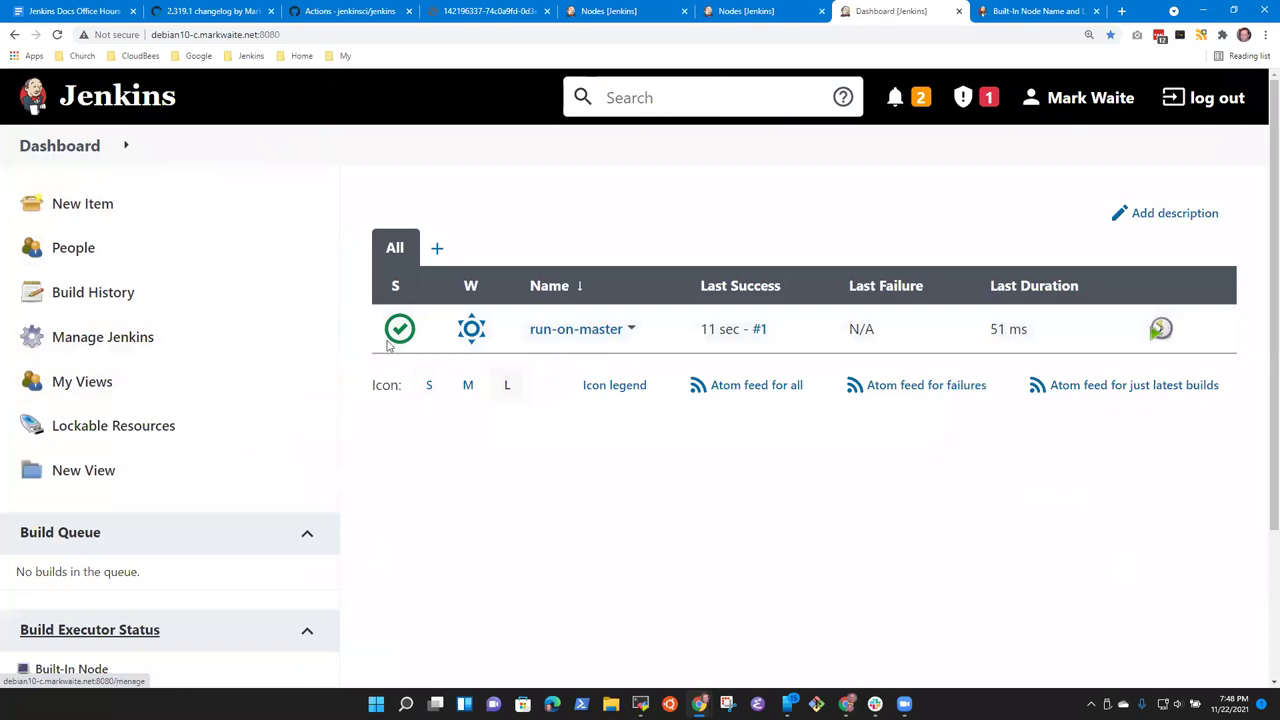
{"action": "left_click", "coordinate": [605, 333]}
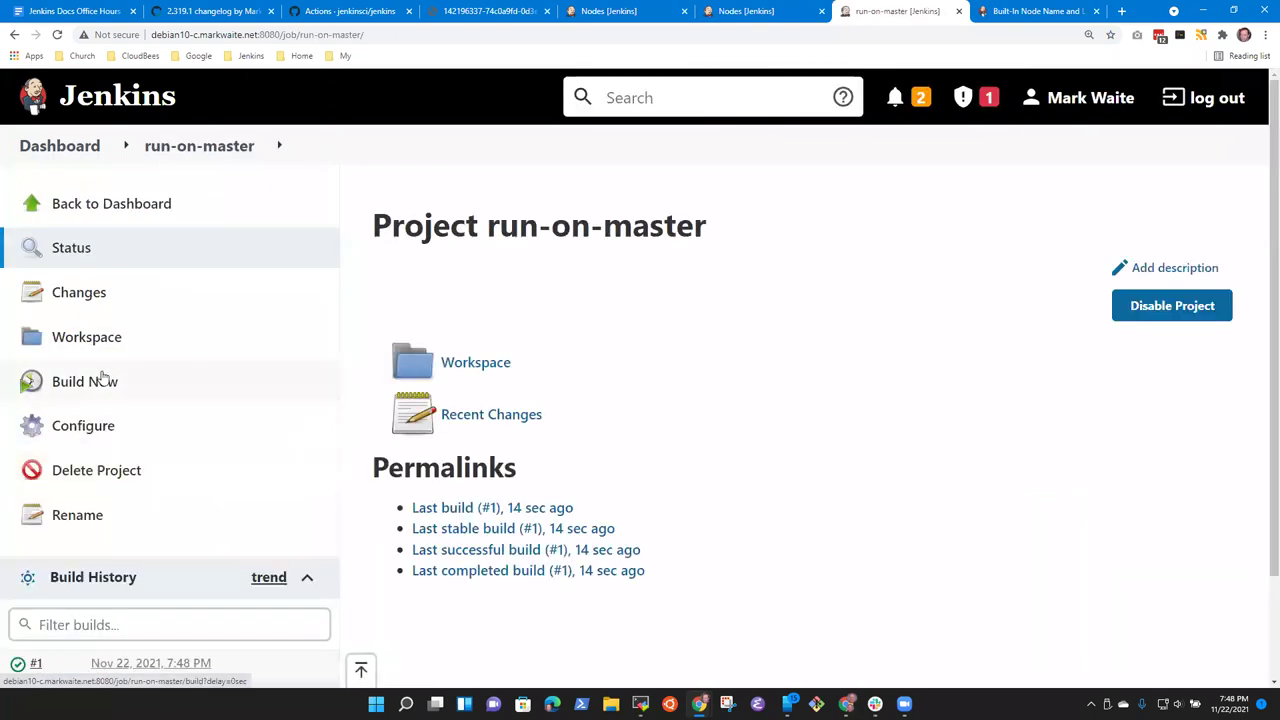
{"action": "left_click", "coordinate": [86, 434]}
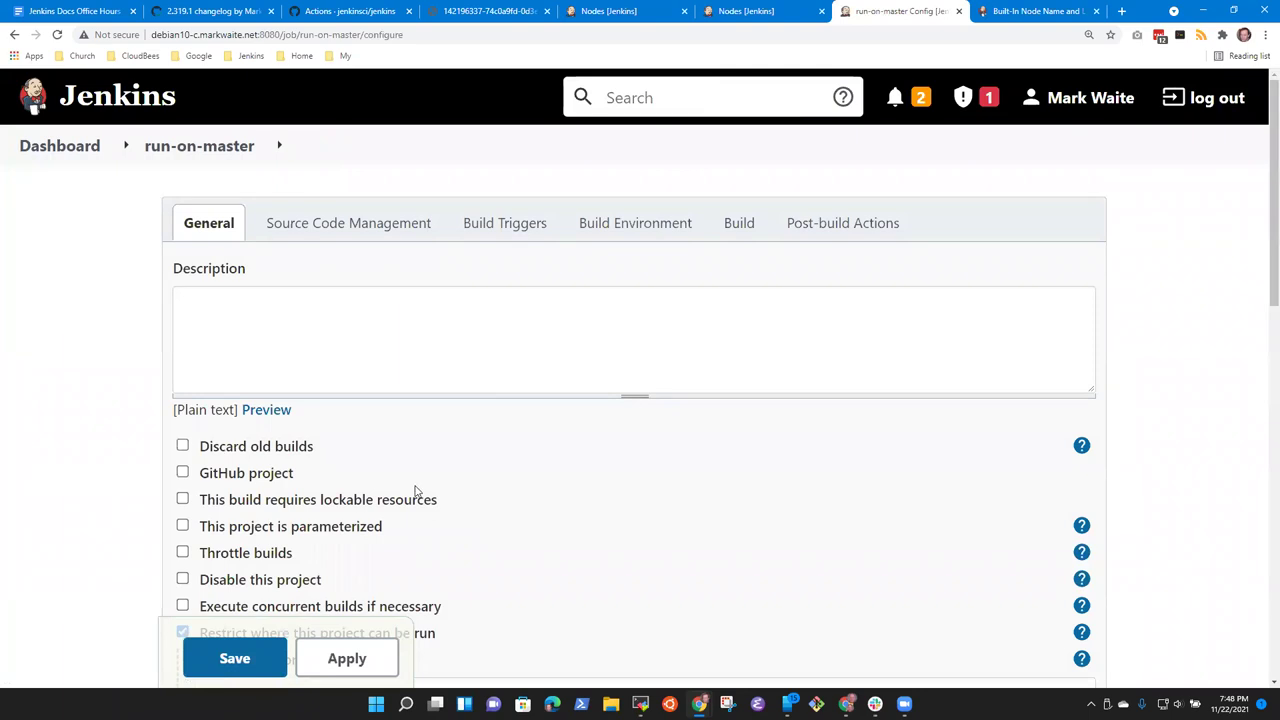
{"action": "scroll", "coordinate": [380, 432], "scroll_direction": "down", "scroll_amount": 4}
{"action": "left_click", "coordinate": [283, 297]}
{"action": "double_click", "coordinate": [278, 297]}
{"action": "type", "text": "built-in"}
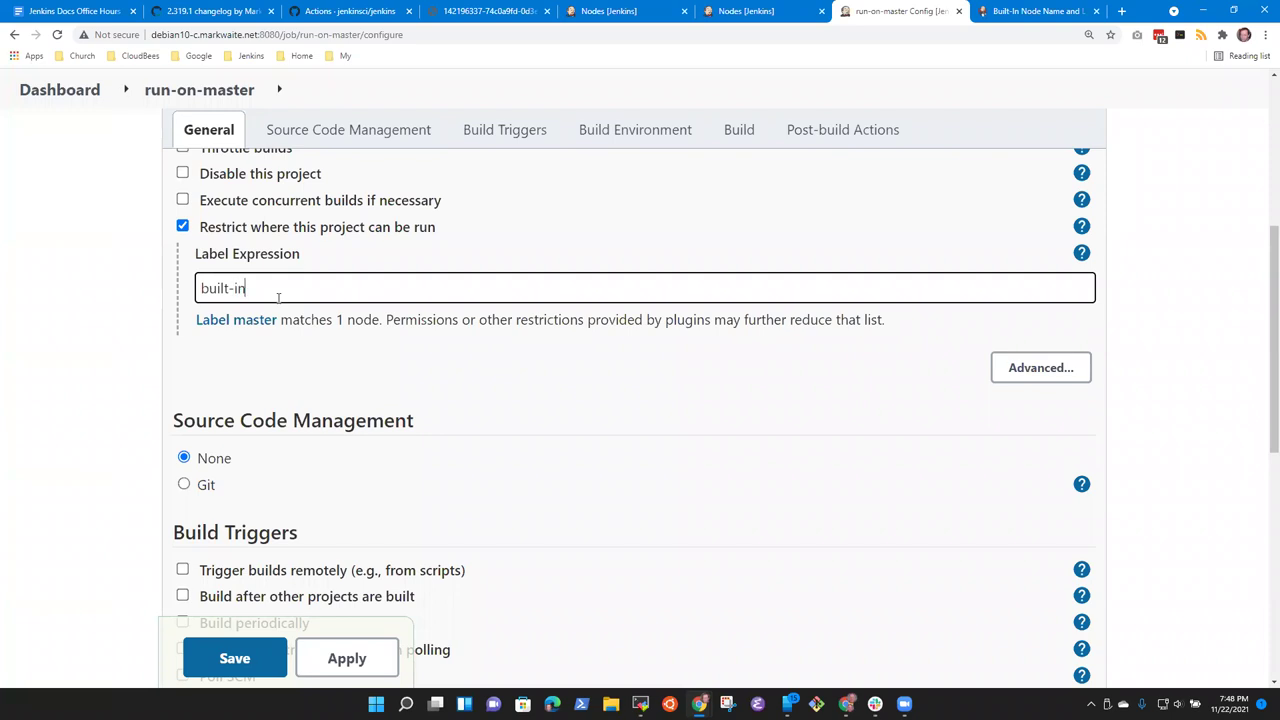
{"action": "key", "text": "Tab"}
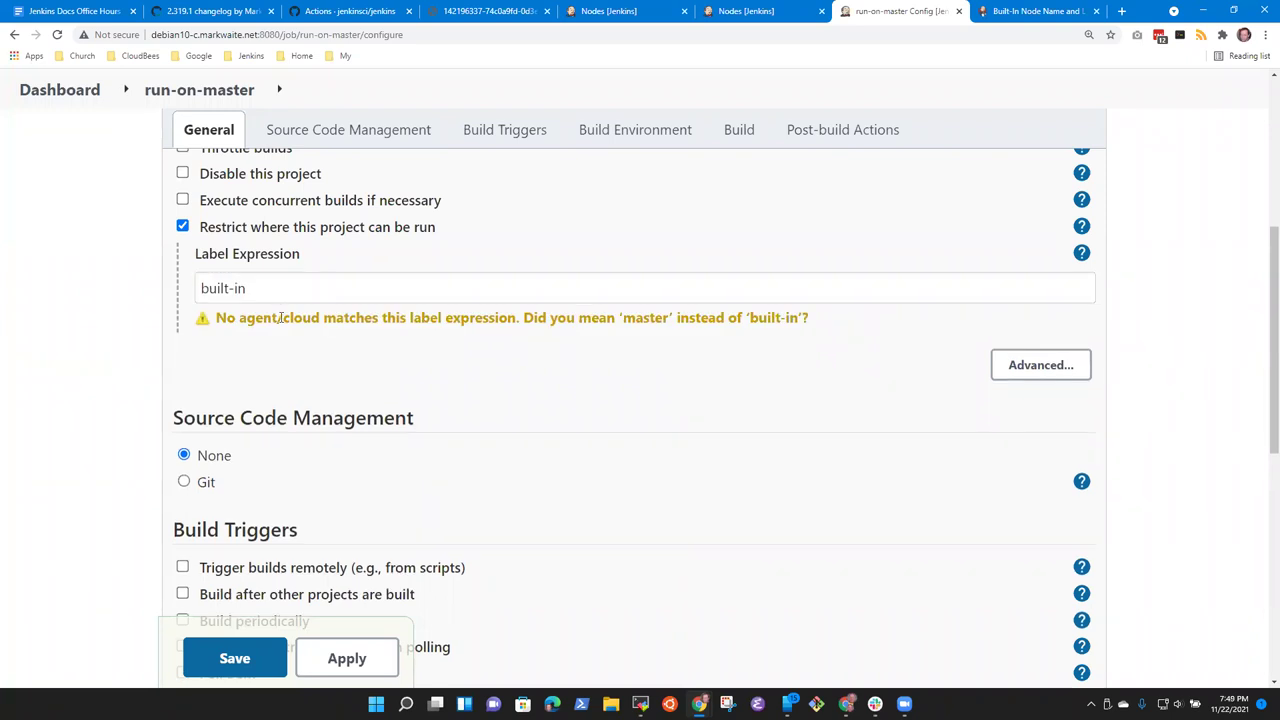
{"action": "left_click", "coordinate": [235, 658]}
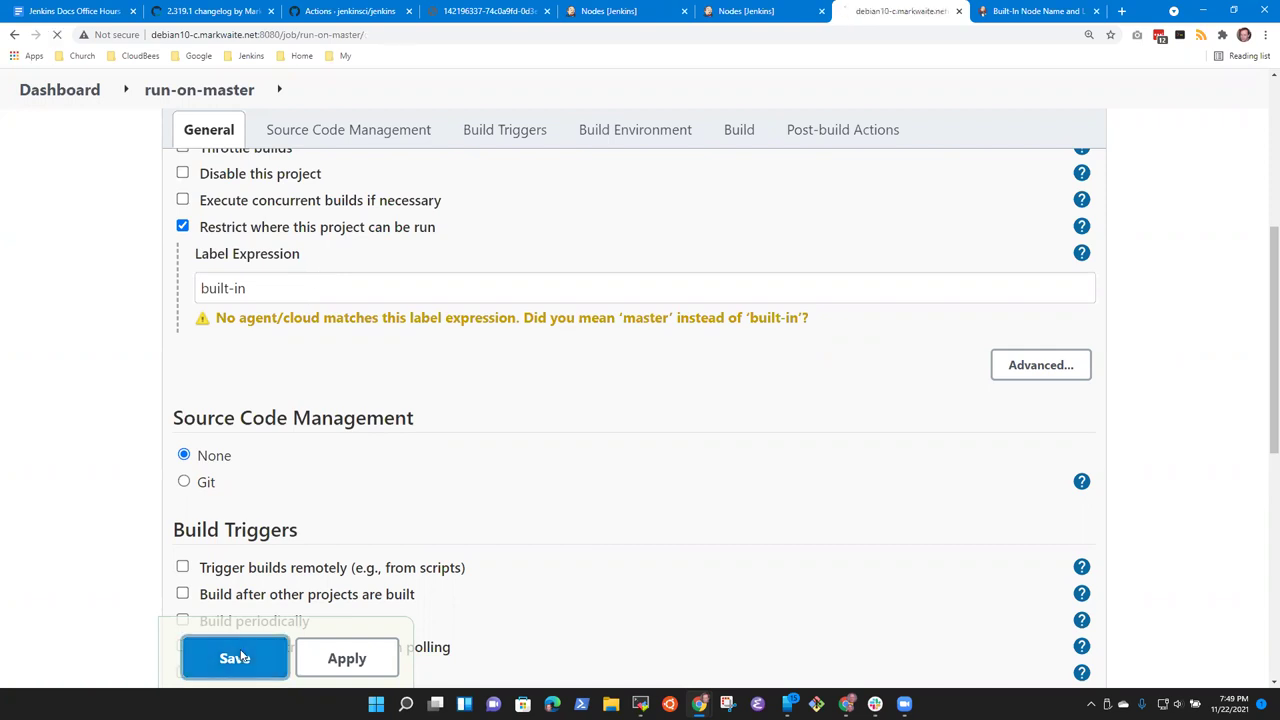
Step: Apply the master-to-built-in node name migration from the administrative notifications
{"action": "left_click", "coordinate": [906, 97]}
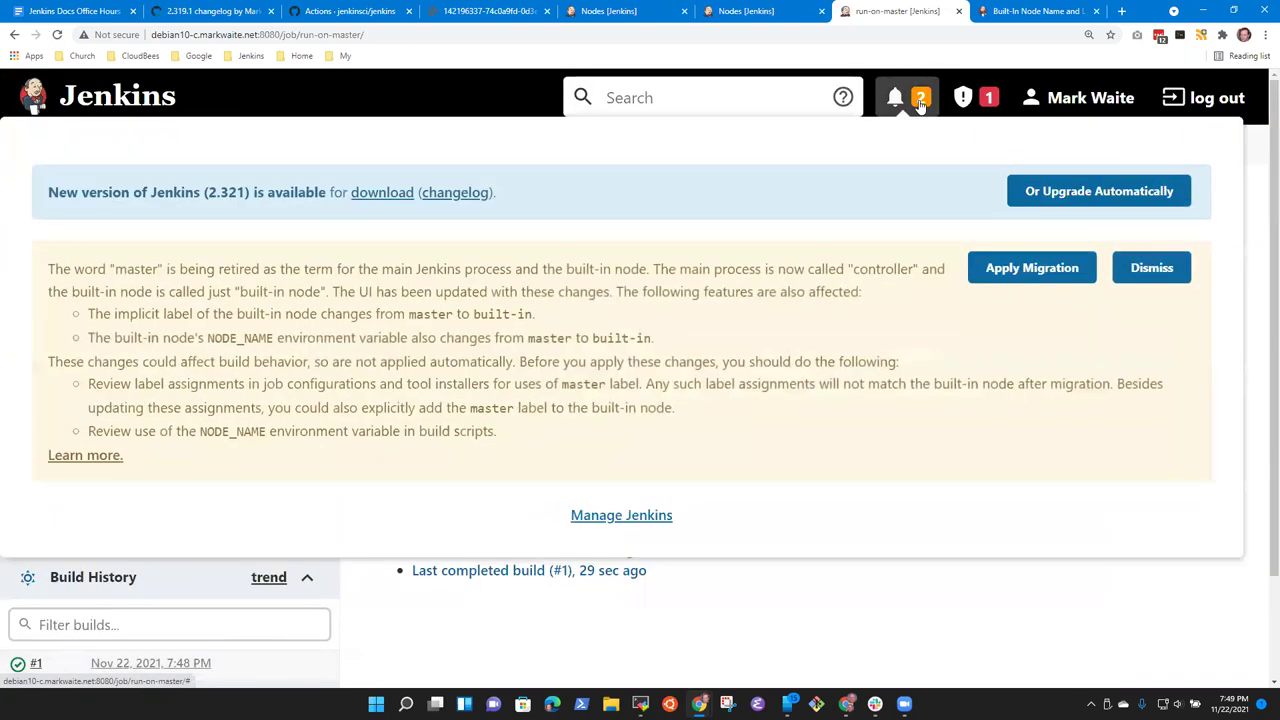
{"action": "left_click", "coordinate": [1031, 268]}
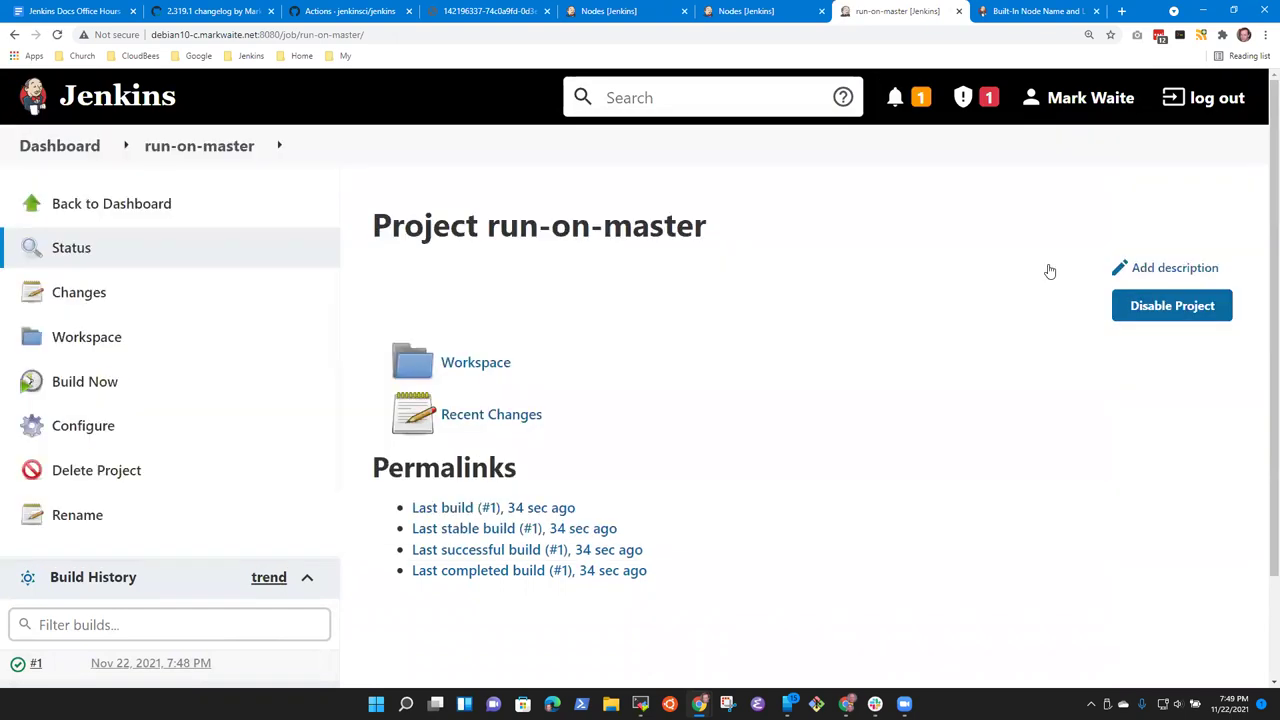
{"action": "left_click", "coordinate": [922, 110]}
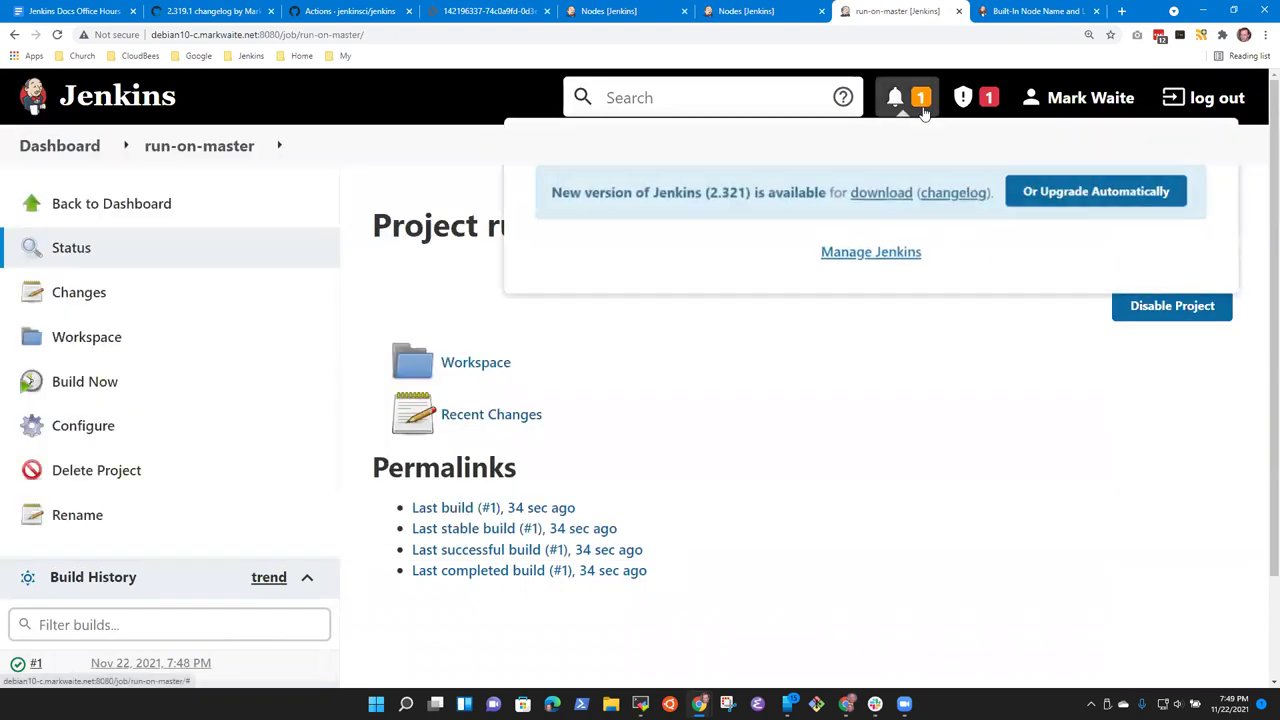
{"action": "left_click", "coordinate": [977, 102]}
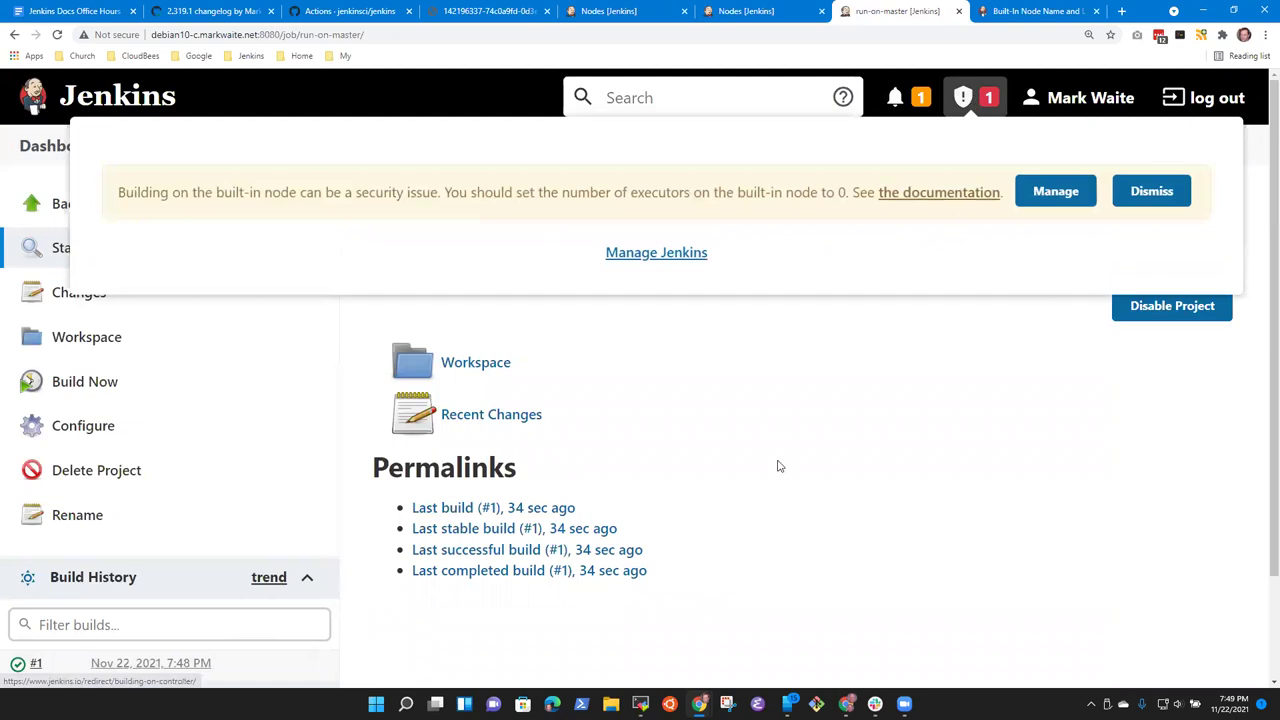
{"action": "left_click", "coordinate": [777, 463]}
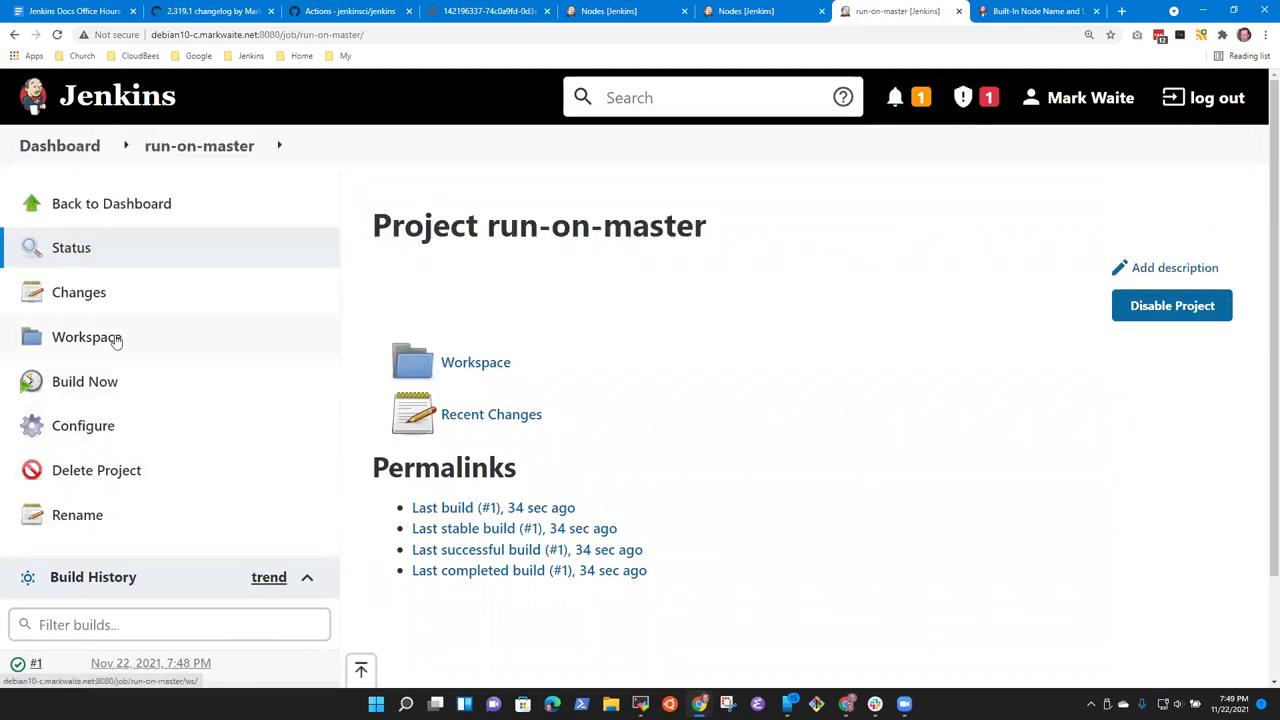
{"action": "left_click", "coordinate": [88, 428]}
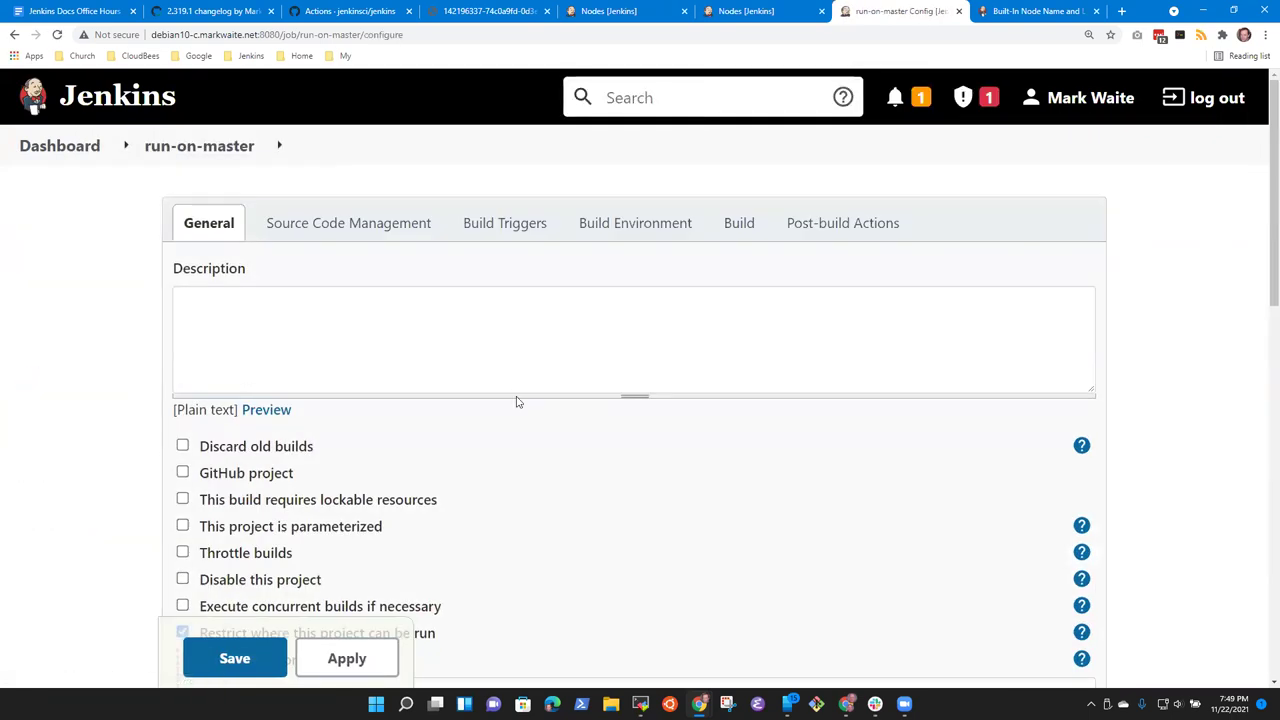
Step: Re-enter the label expression as master, then built-in, so it validates against 1 node
{"action": "scroll", "coordinate": [514, 403], "scroll_direction": "down", "scroll_amount": 4}
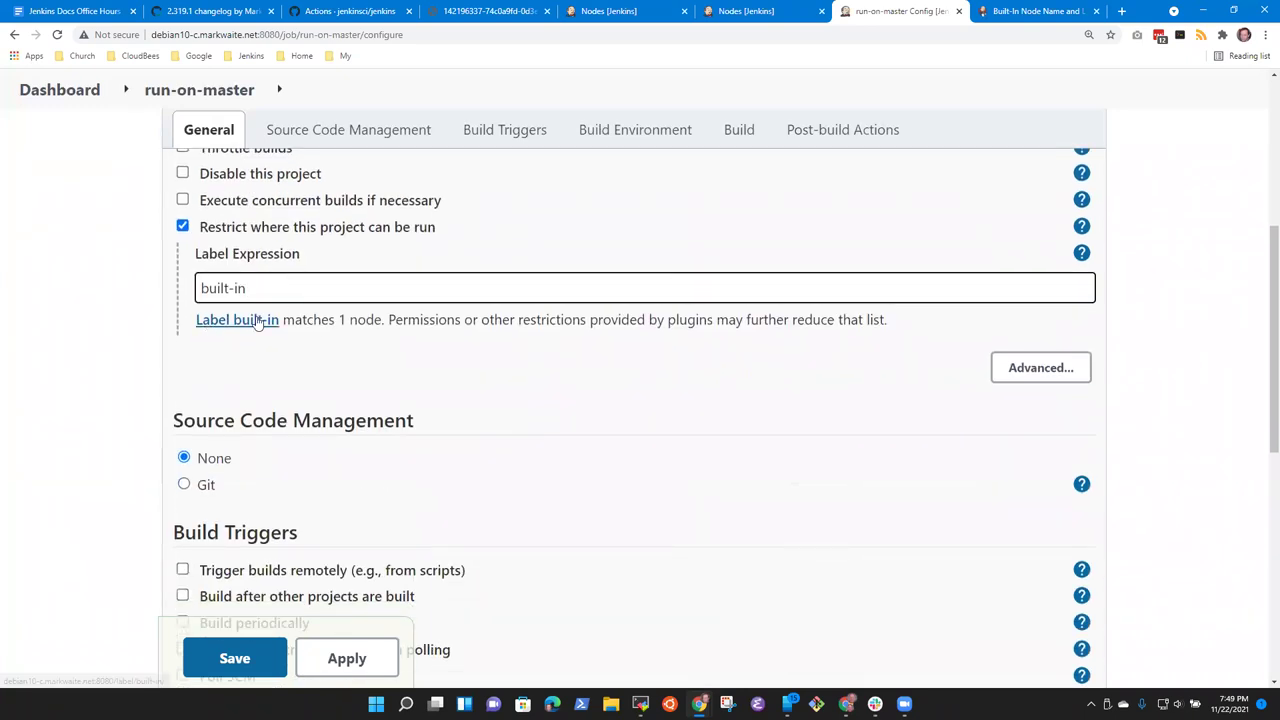
{"action": "left_click_drag", "start_coordinate": [266, 284], "coordinate": [82, 293]}
{"action": "type", "text": "master"}
{"action": "left_click", "coordinate": [82, 293]}
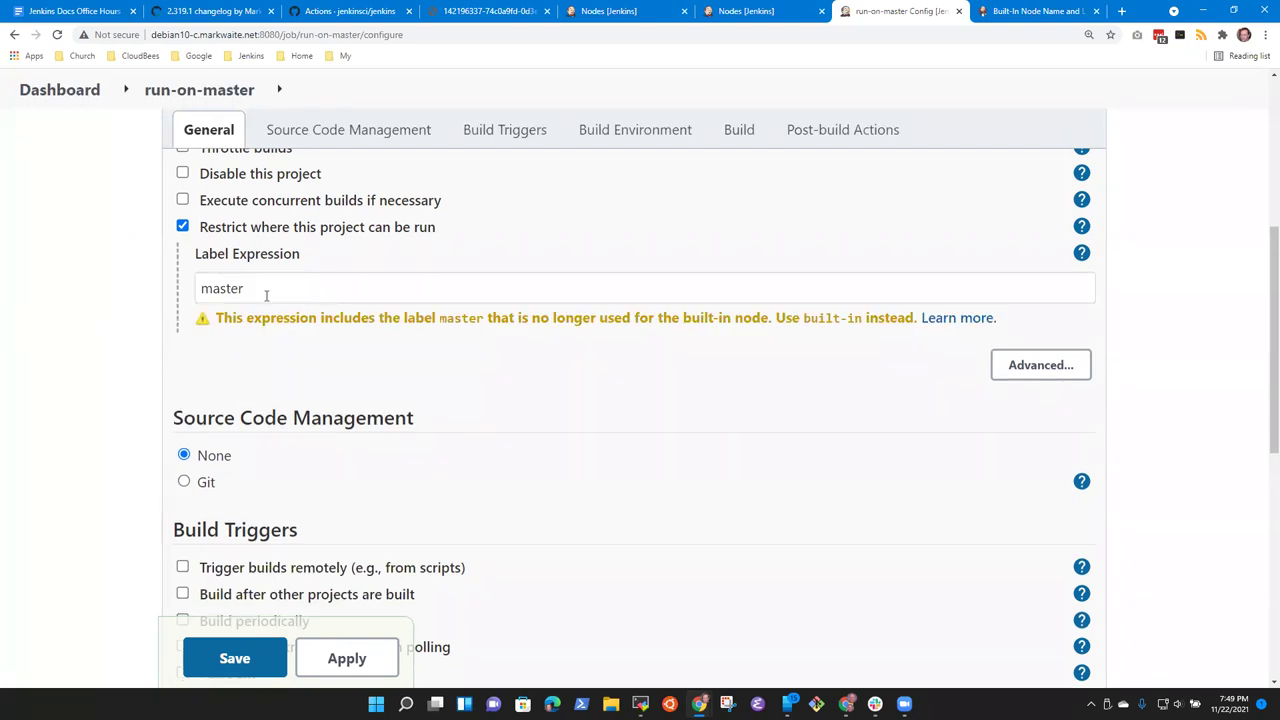
{"action": "left_click_drag", "start_coordinate": [266, 294], "coordinate": [192, 294]}
{"action": "type", "text": "built-in"}
{"action": "left_click", "coordinate": [192, 295]}
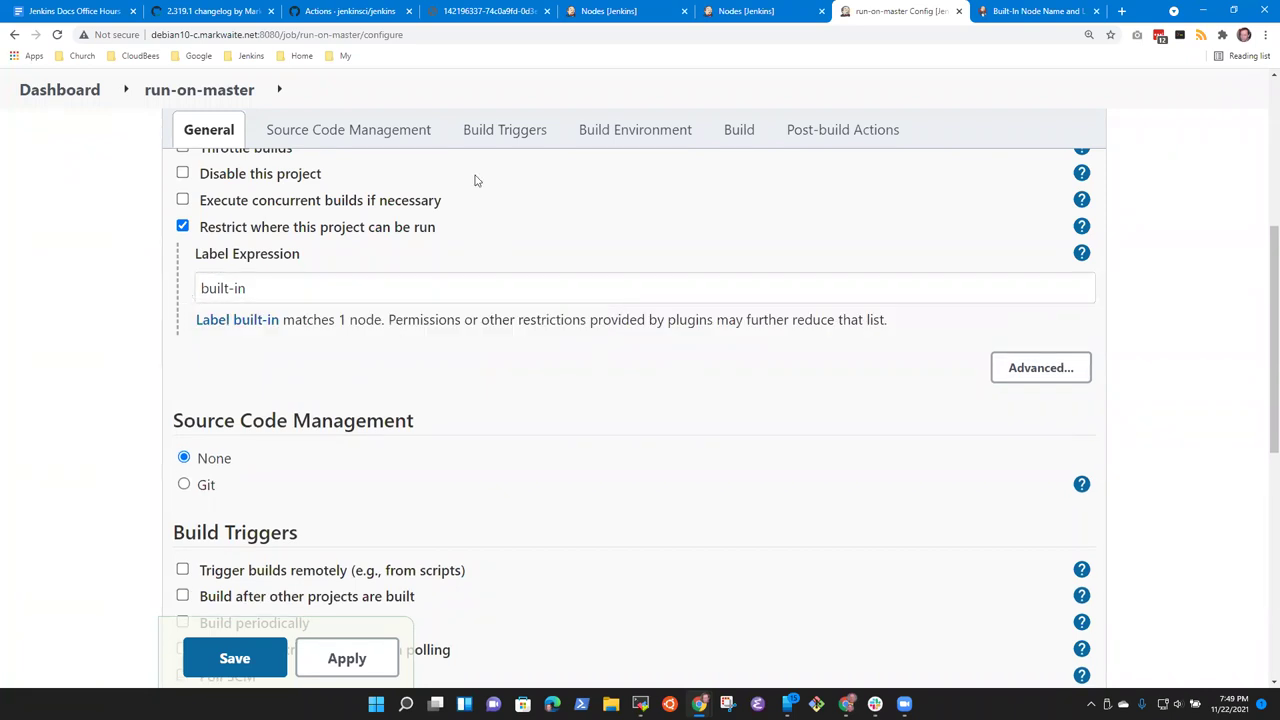
Step: Cross-check the 2.319.1 changelog and migration doc, then save the run-on-master configuration
{"action": "left_click", "coordinate": [210, 11]}
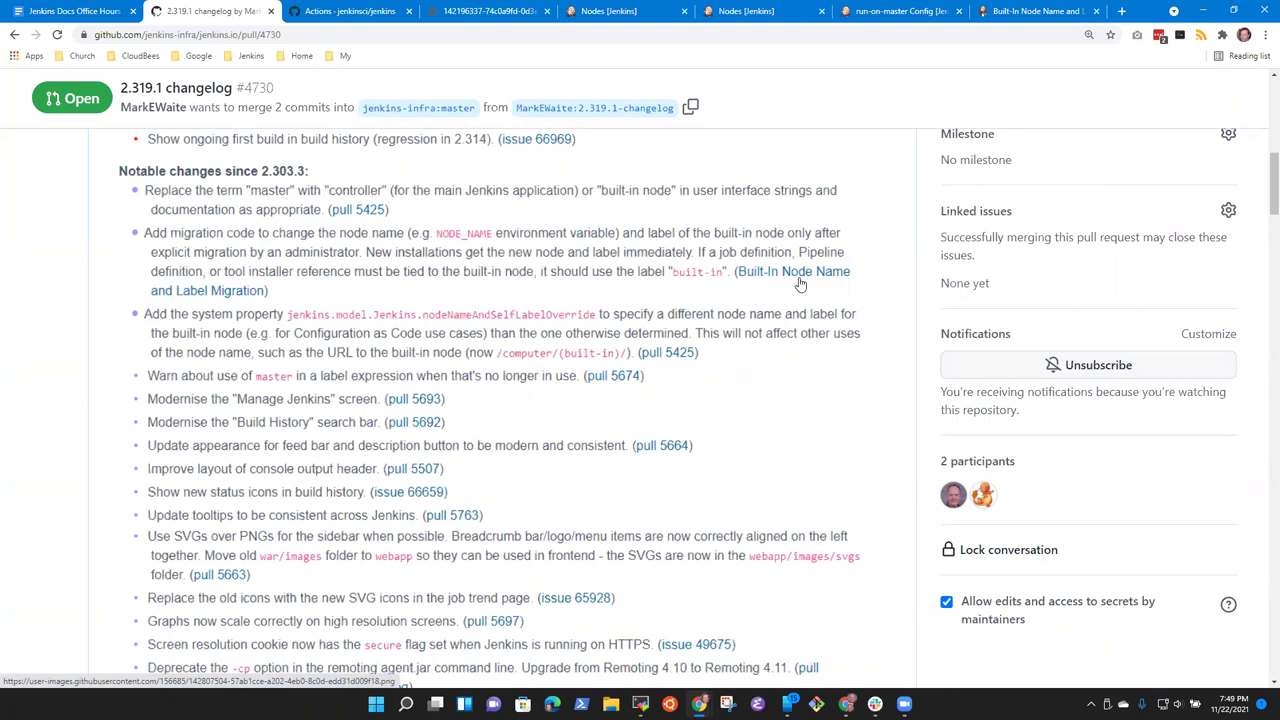
{"action": "left_click", "coordinate": [1030, 12]}
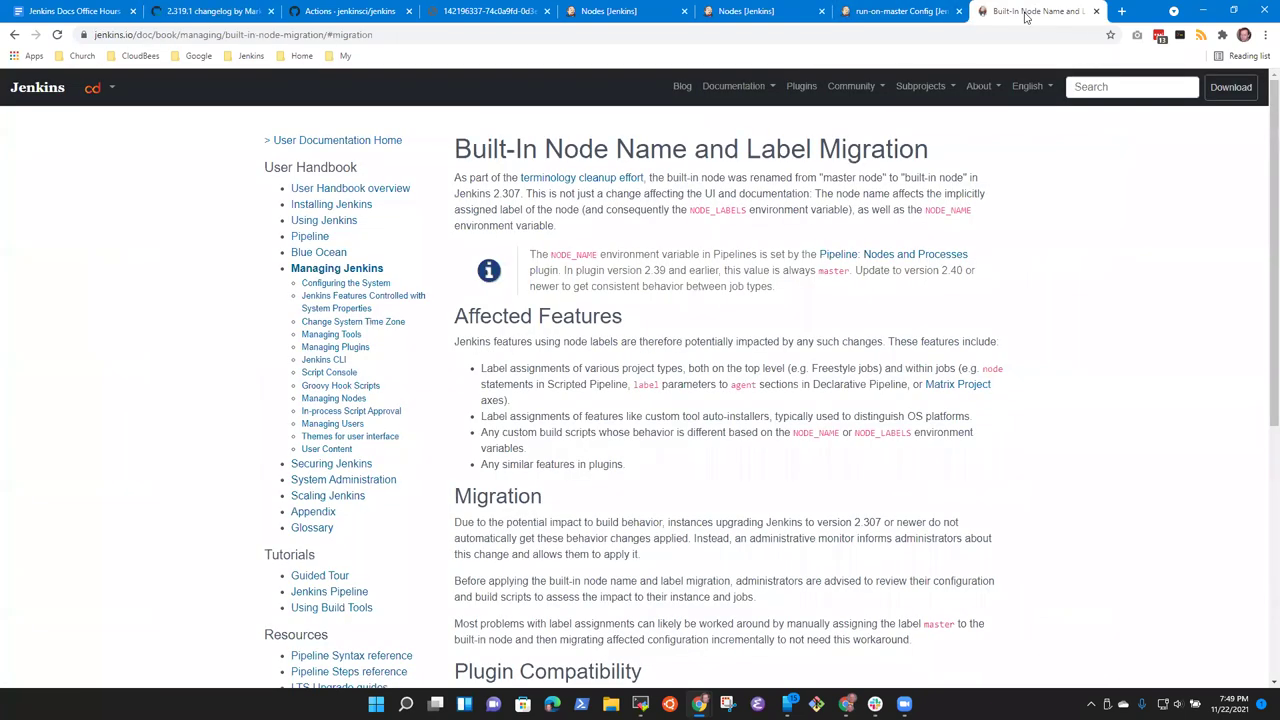
{"action": "left_click", "coordinate": [880, 14]}
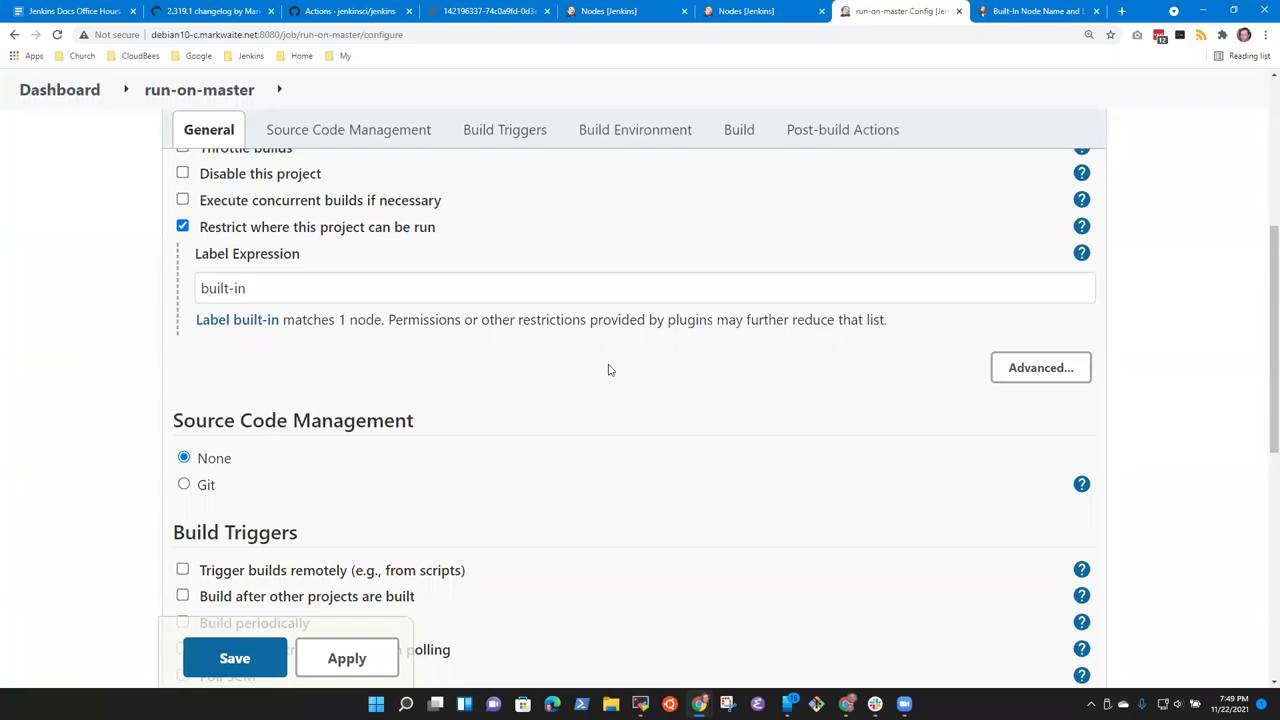
{"action": "scroll", "coordinate": [638, 403], "scroll_direction": "up", "scroll_amount": 5}
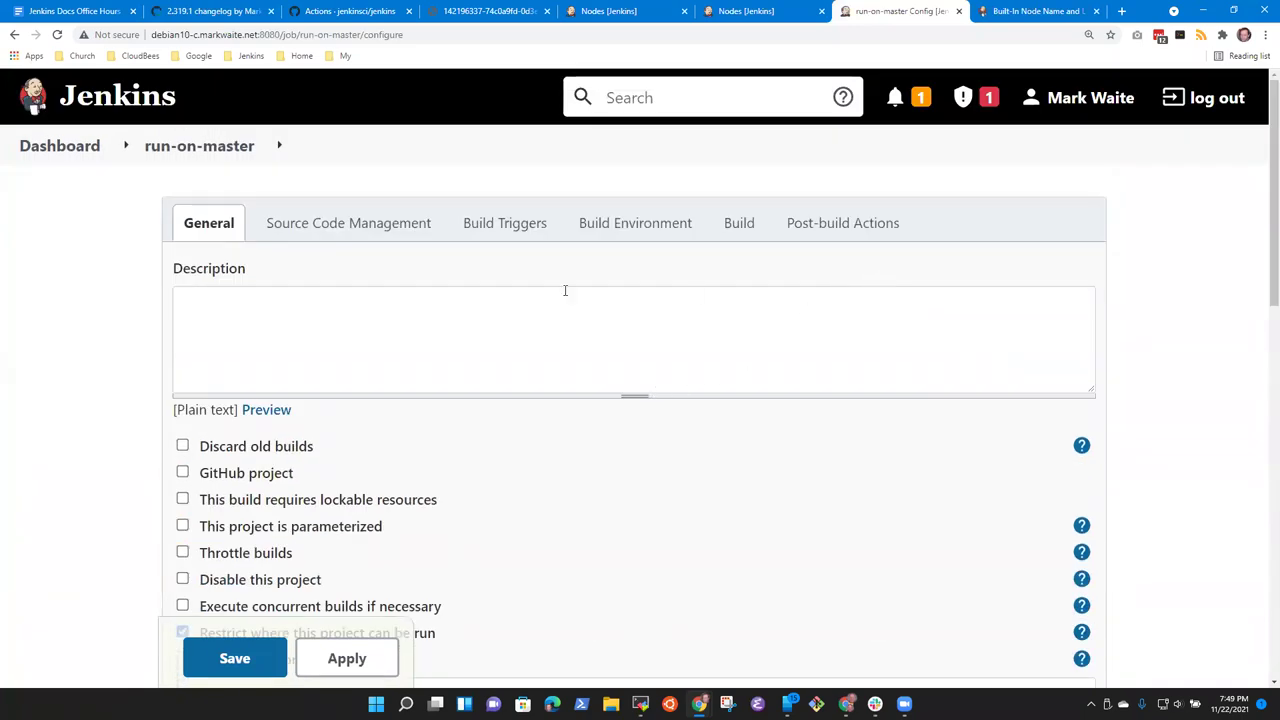
{"action": "scroll", "coordinate": [540, 412], "scroll_direction": "down", "scroll_amount": 3}
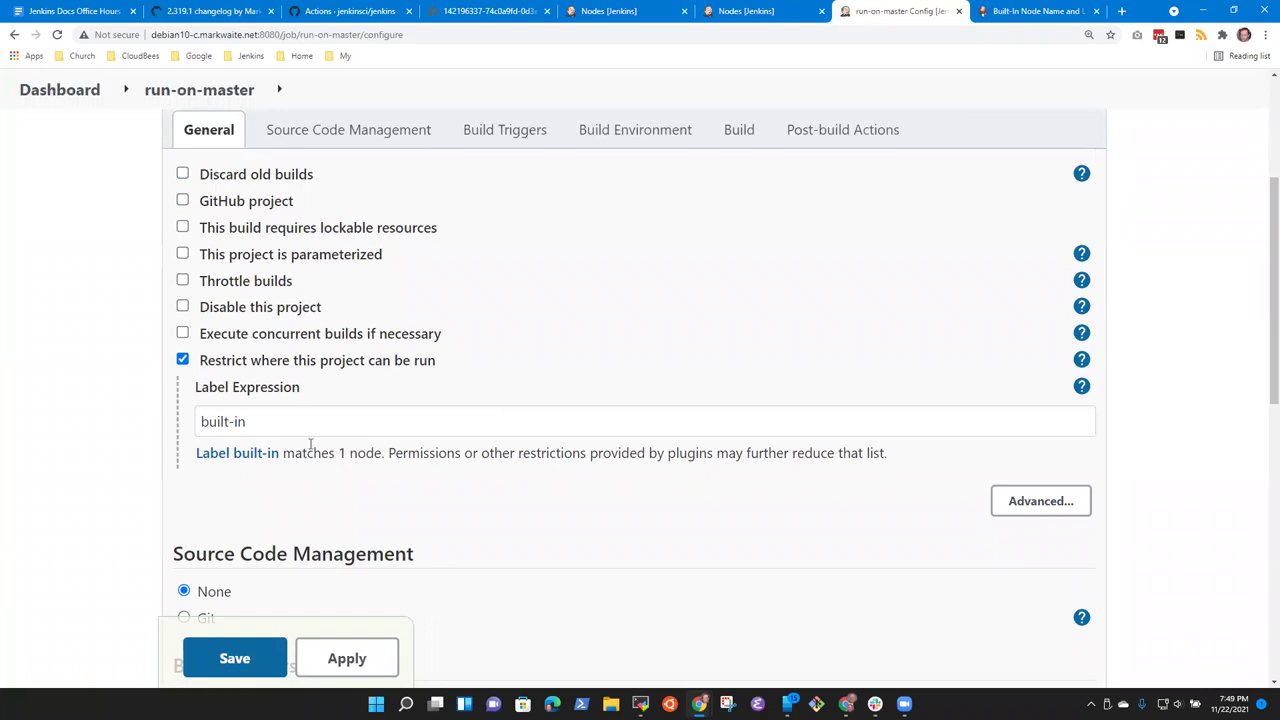
{"action": "left_click", "coordinate": [250, 658]}
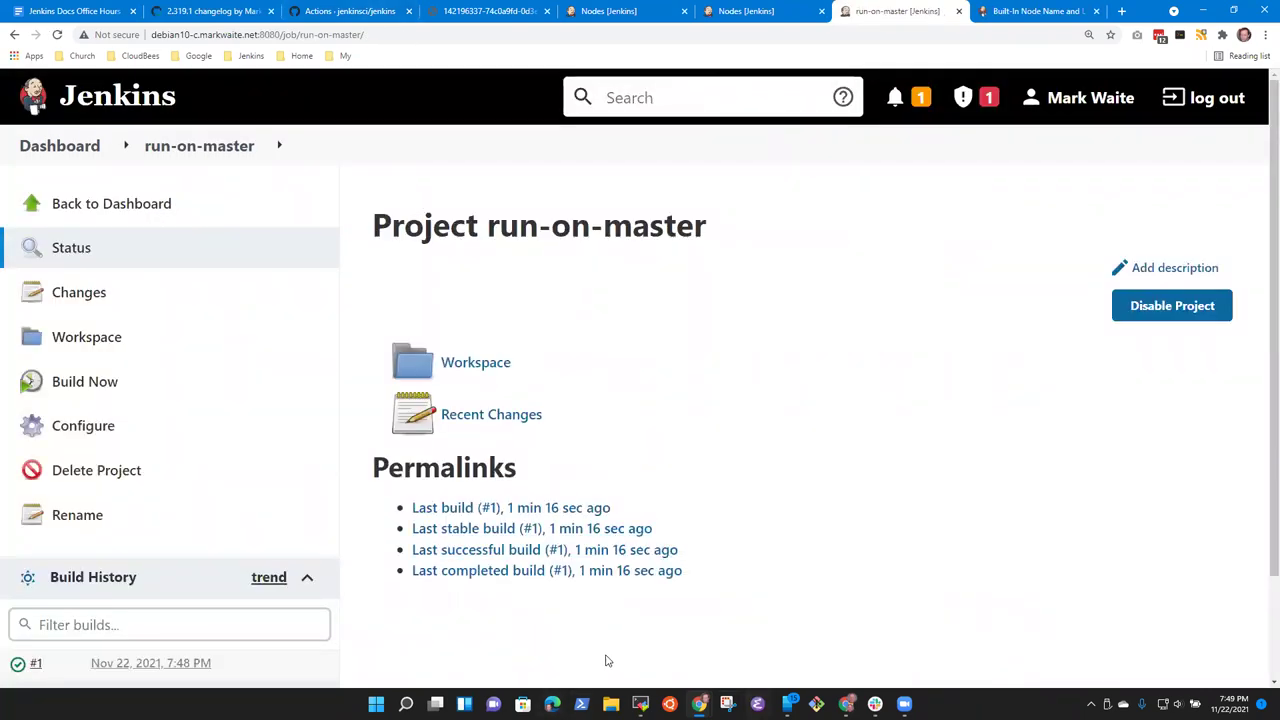
{"action": "left_click", "coordinate": [641, 700]}
Step: Return to the lts.yml editor and mark the Replace sentence as a region
{"action": "left_click", "coordinate": [250, 73]}
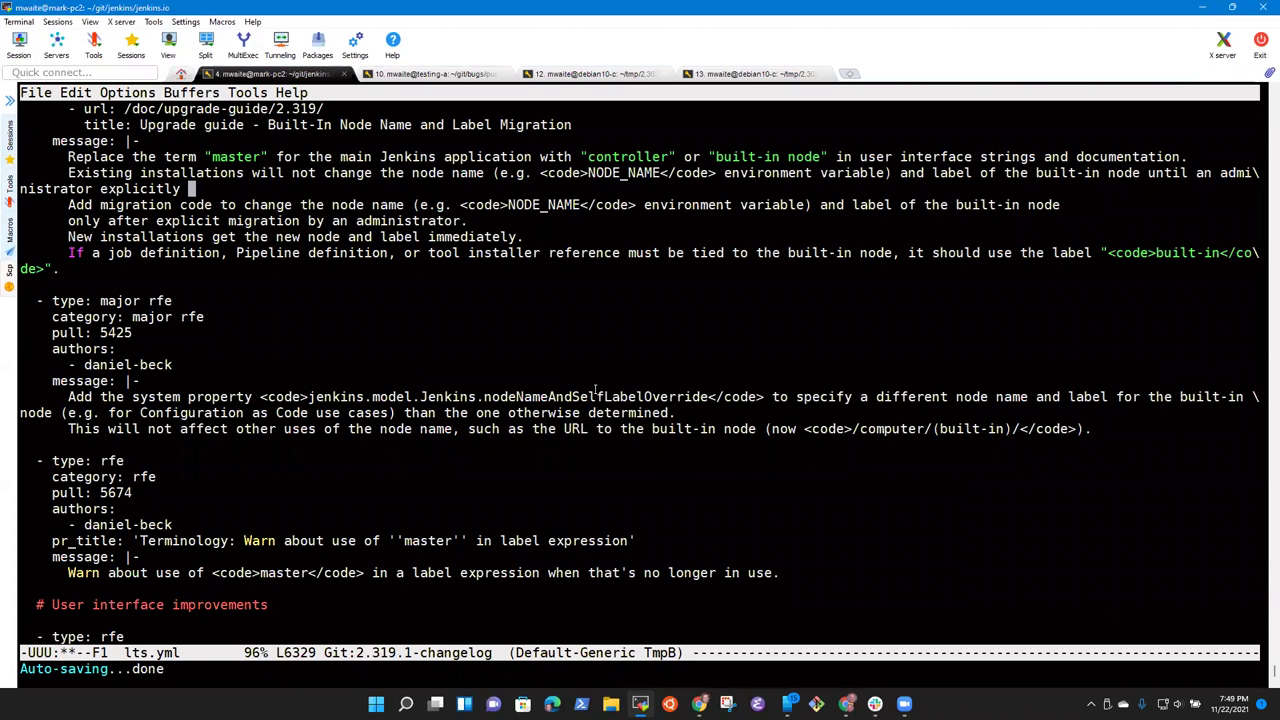
{"action": "key", "text": "Up"}
{"action": "key", "text": "Up"}
{"action": "key", "text": "Right"}
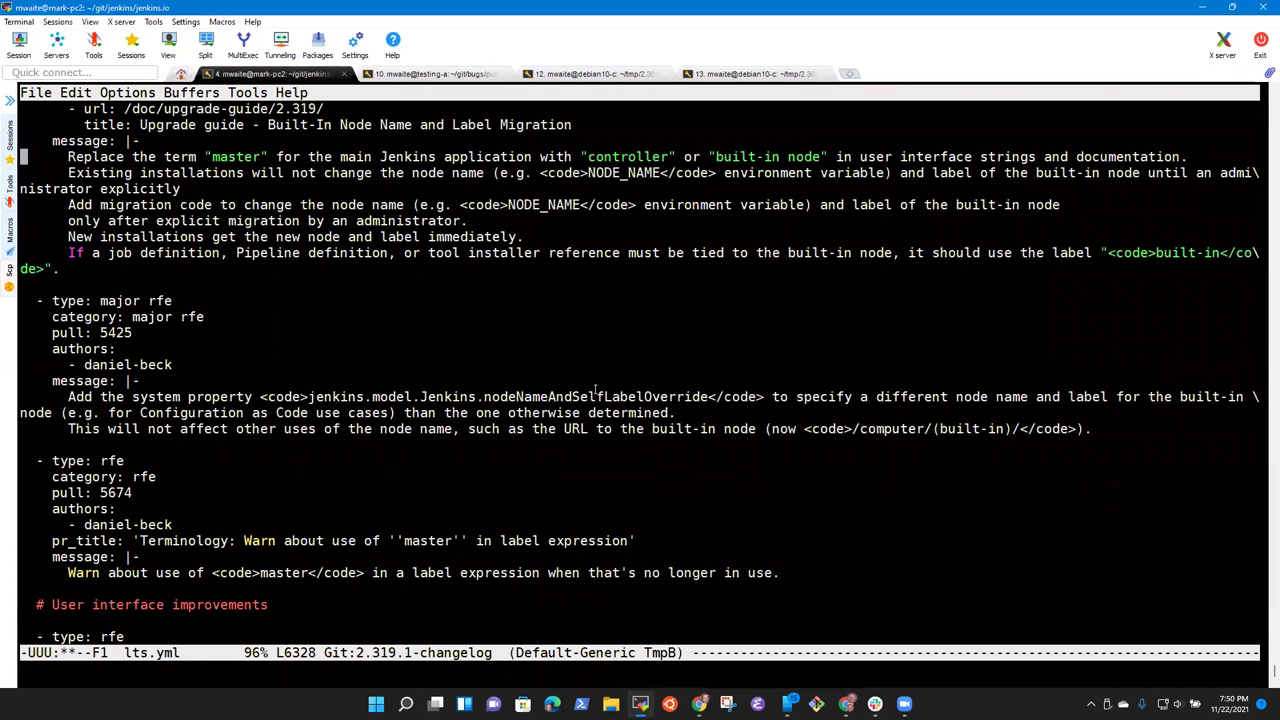
{"action": "key", "text": "alt+f"}
{"action": "key", "text": "alt+f"}
{"action": "key", "text": "alt+f"}
{"action": "key", "text": "alt+f"}
{"action": "key", "text": "alt+f"}
{"action": "key", "text": "alt+f"}
{"action": "key", "text": "alt+f"}
{"action": "key", "text": "alt+f"}
{"action": "key", "text": "alt+f"}
{"action": "key", "text": "alt+f"}
{"action": "key", "text": "alt+f"}
{"action": "key", "text": "alt+f"}
{"action": "key", "text": "alt+f"}
{"action": "key", "text": "alt+f"}
{"action": "key", "text": "alt+f"}
{"action": "key", "text": "ctrl+e"}
{"action": "key", "text": "ctrl+a"}
{"action": "key", "text": "ctrl+e"}
{"action": "key", "text": "ctrl+a"}
{"action": "key", "text": "alt+f"}
{"action": "key", "text": "alt+b"}
{"action": "key", "text": "alt+b"}
{"action": "key", "text": "ctrl+n"}
{"action": "key", "text": "ctrl+f"}
{"action": "key", "text": "alt+f"}
{"action": "key", "text": "alt+b"}
{"action": "key", "text": "ctrl+space"}
{"action": "key", "text": "ctrl+e"}
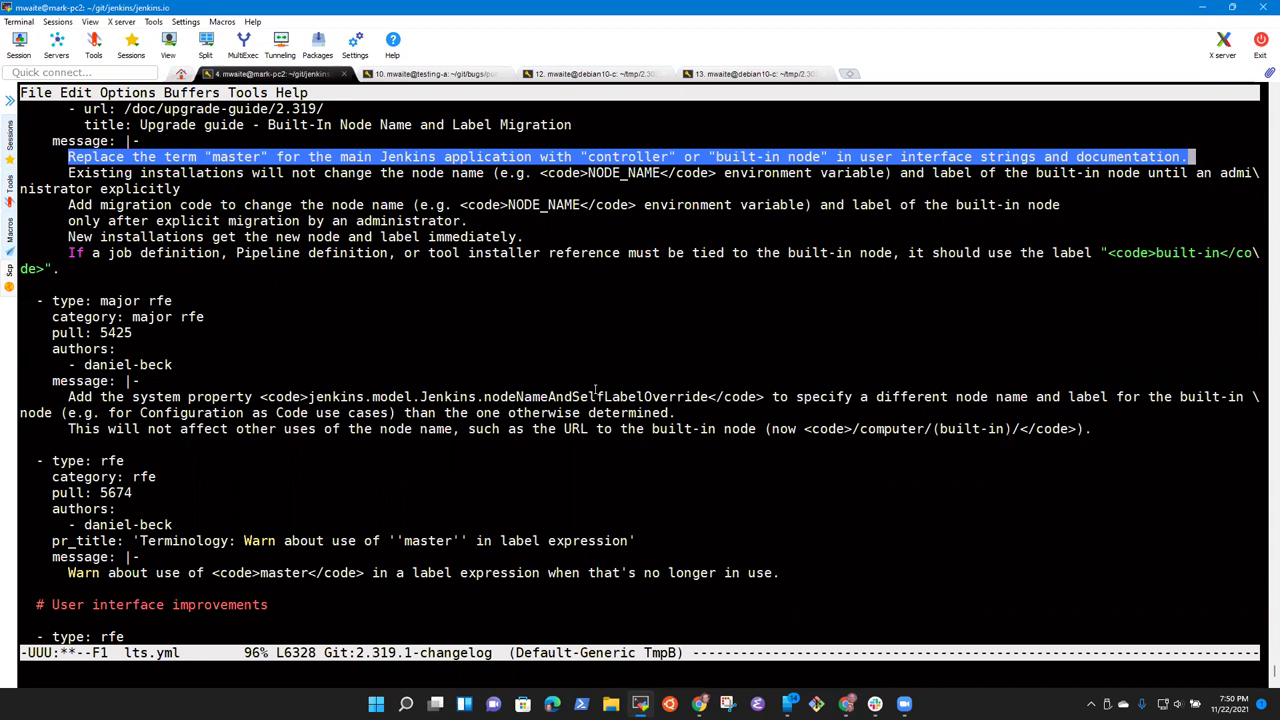
{"action": "key", "text": "ctrl+n"}
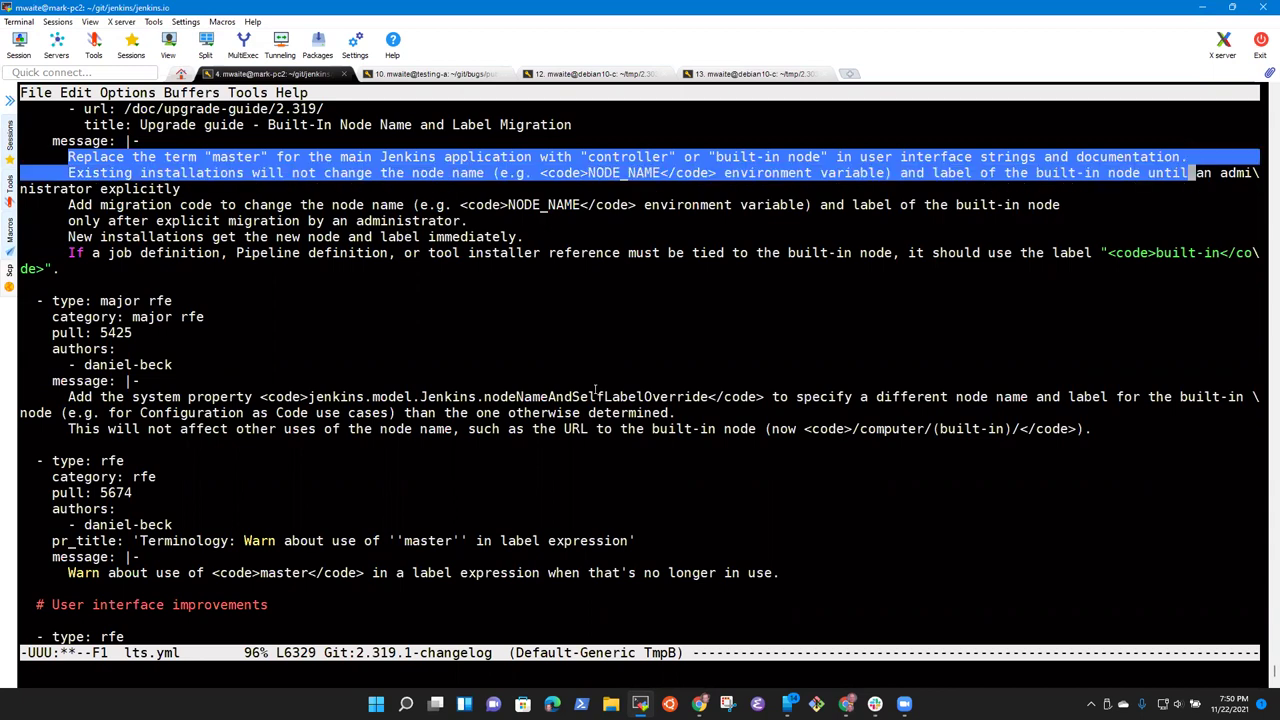
{"action": "key", "text": "alt+w"}
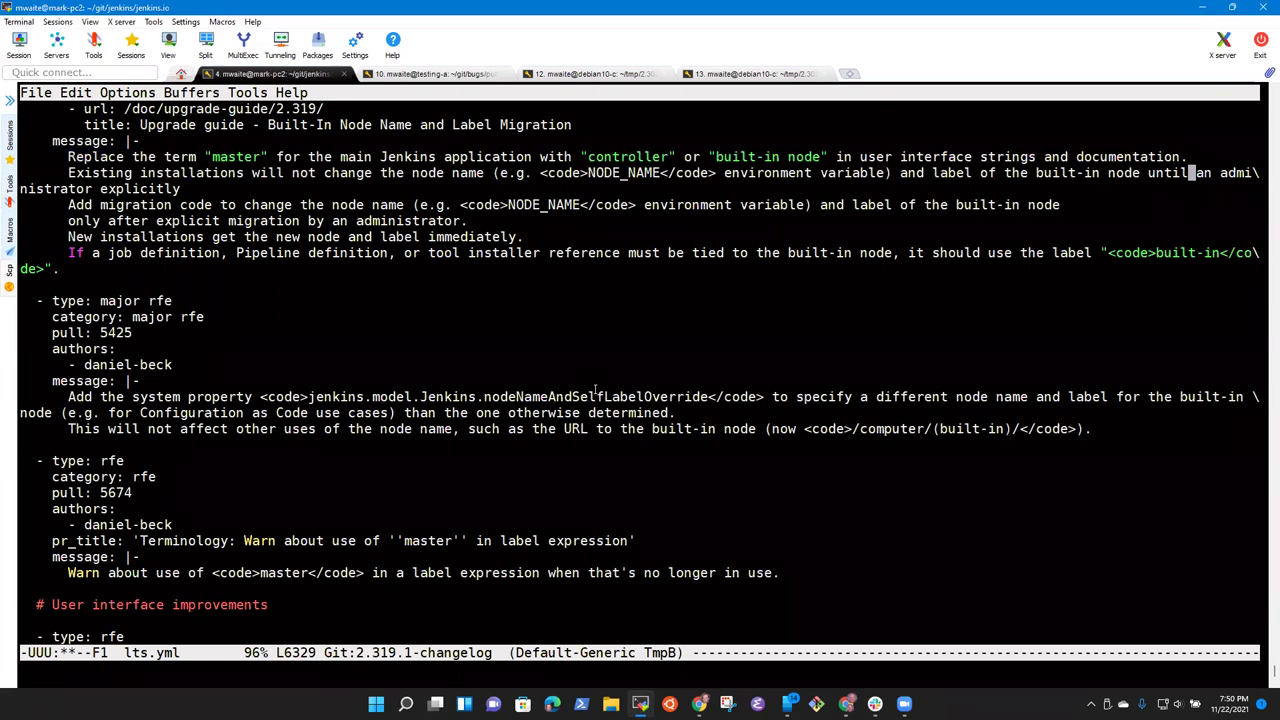
Step: Mark text from 'user' through 'documentation', then move into the Existing installations sentence
{"action": "key", "text": "ctrl+p"}
{"action": "key", "text": "alt+b"}
{"action": "key", "text": "alt+b"}
{"action": "key", "text": "alt+b"}
{"action": "key", "text": "alt+b"}
{"action": "key", "text": "alt+b"}
{"action": "key", "text": "ctrl+space"}
{"action": "key", "text": "alt+f"}
{"action": "key", "text": "alt+f"}
{"action": "key", "text": "alt+f"}
{"action": "key", "text": "alt+f"}
{"action": "key", "text": "alt+f"}
{"action": "key", "text": "alt+f"}
{"action": "key", "text": "alt+b"}
{"action": "key", "text": "alt+b"}
{"action": "key", "text": "alt+f"}
{"action": "key", "text": "ctrl+n"}
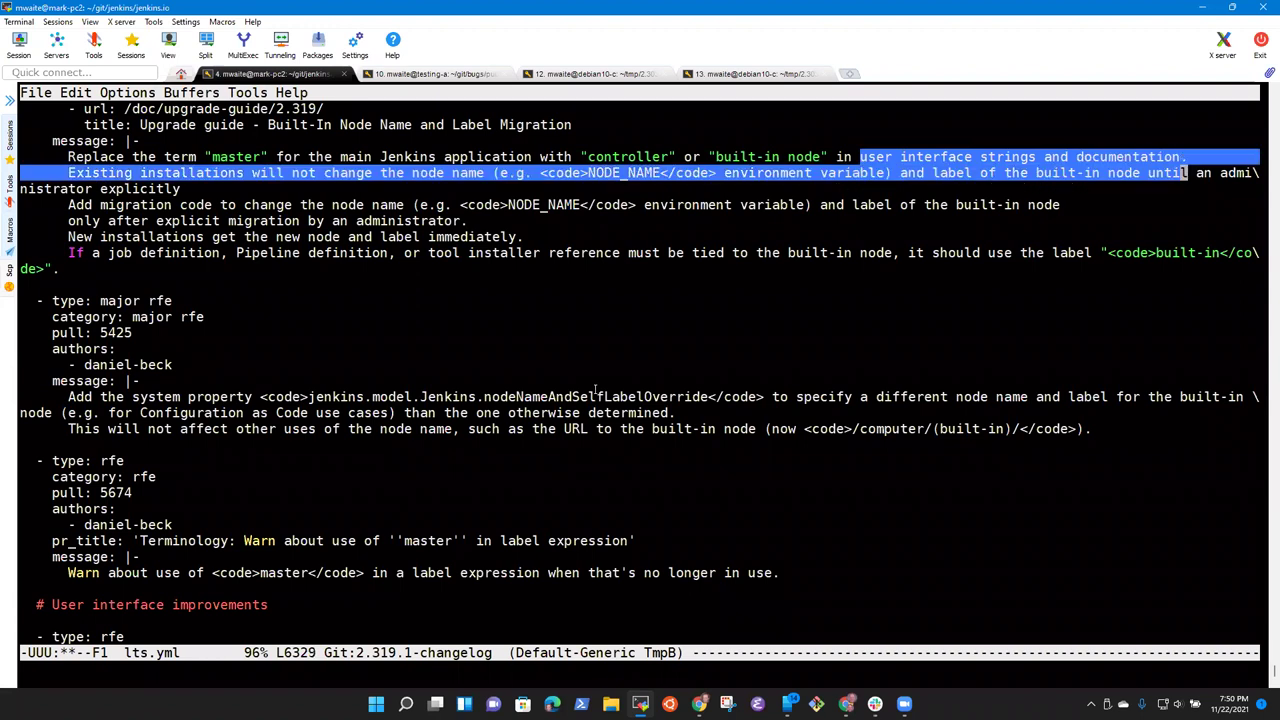
{"action": "key", "text": "ctrl+a"}
{"action": "key", "text": "alt+w"}
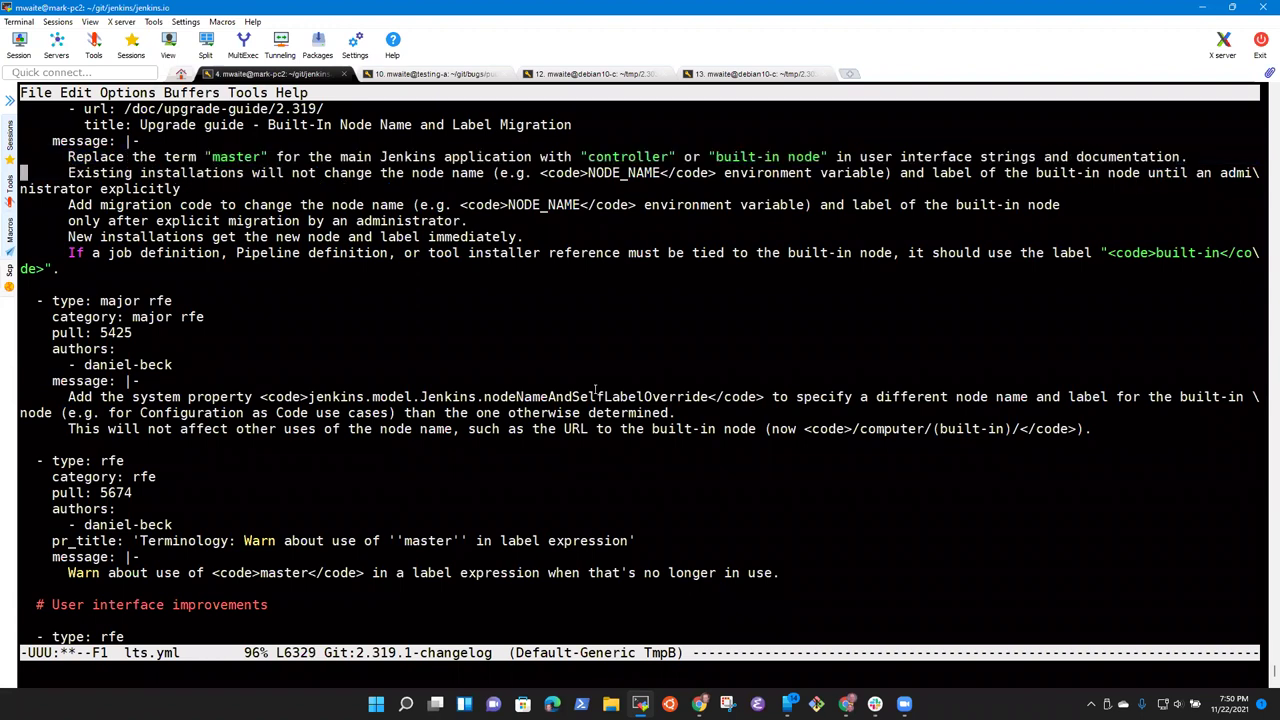
{"action": "key", "text": "alt+f"}
{"action": "key", "text": "alt+f"}
{"action": "key", "text": "alt+b"}
{"action": "key", "text": "alt+b"}
{"action": "key", "text": "alt+f"}
{"action": "key", "text": "alt+f"}
{"action": "key", "text": "alt+f"}
{"action": "key", "text": "alt+f"}
{"action": "key", "text": "alt+f"}
{"action": "key", "text": "alt+f"}
{"action": "key", "text": "alt+f"}
{"action": "key", "text": "alt+f"}
{"action": "key", "text": "alt+b"}
{"action": "key", "text": "alt+f"}
{"action": "key", "text": "alt+f"}
{"action": "key", "text": "alt+f"}
{"action": "key", "text": "alt+f"}
{"action": "key", "text": "alt+f"}
Step: Append 'performs the migration.' after 'explicitly' in the Existing installations sentence
{"action": "key", "text": "ctrl+e"}
{"action": "type", "text": "performs the migrations."}
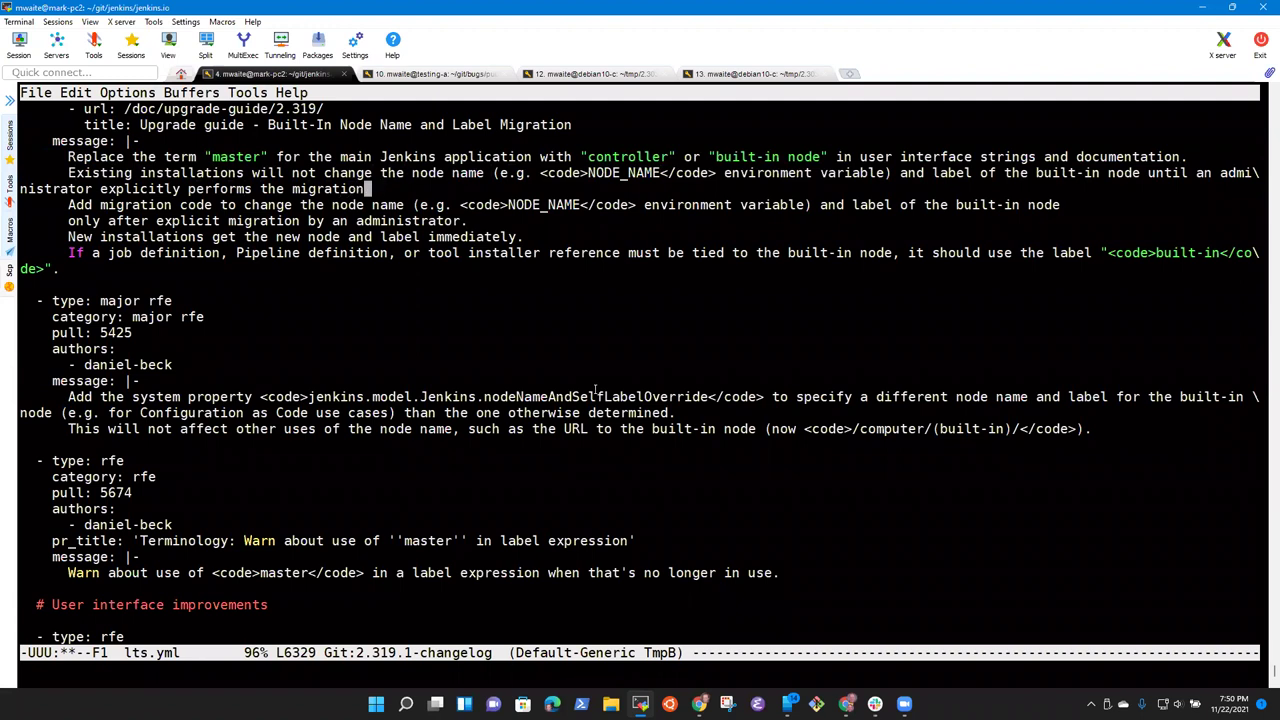
{"action": "key", "text": "BackSpace"}
{"action": "key", "text": "BackSpace"}
{"action": "type", "text": "."}
Step: Change 'will not' to 'do not' and 'and label' to 'or label', then save lts.yml
{"action": "key", "text": "Up"}
{"action": "key", "text": "Left"}
{"action": "key", "text": "Left"}
{"action": "key", "text": "Left"}
{"action": "key", "text": "Left"}
{"action": "key", "text": "Left"}
{"action": "key", "text": "Left"}
{"action": "key", "text": "Left"}
{"action": "key", "text": "Left"}
{"action": "key", "text": "Left"}
{"action": "key", "text": "Left"}
{"action": "key", "text": "BackSpace"}
{"action": "key", "text": "BackSpace"}
{"action": "key", "text": "BackSpace"}
{"action": "key", "text": "BackSpace"}
{"action": "key", "text": "BackSpace"}
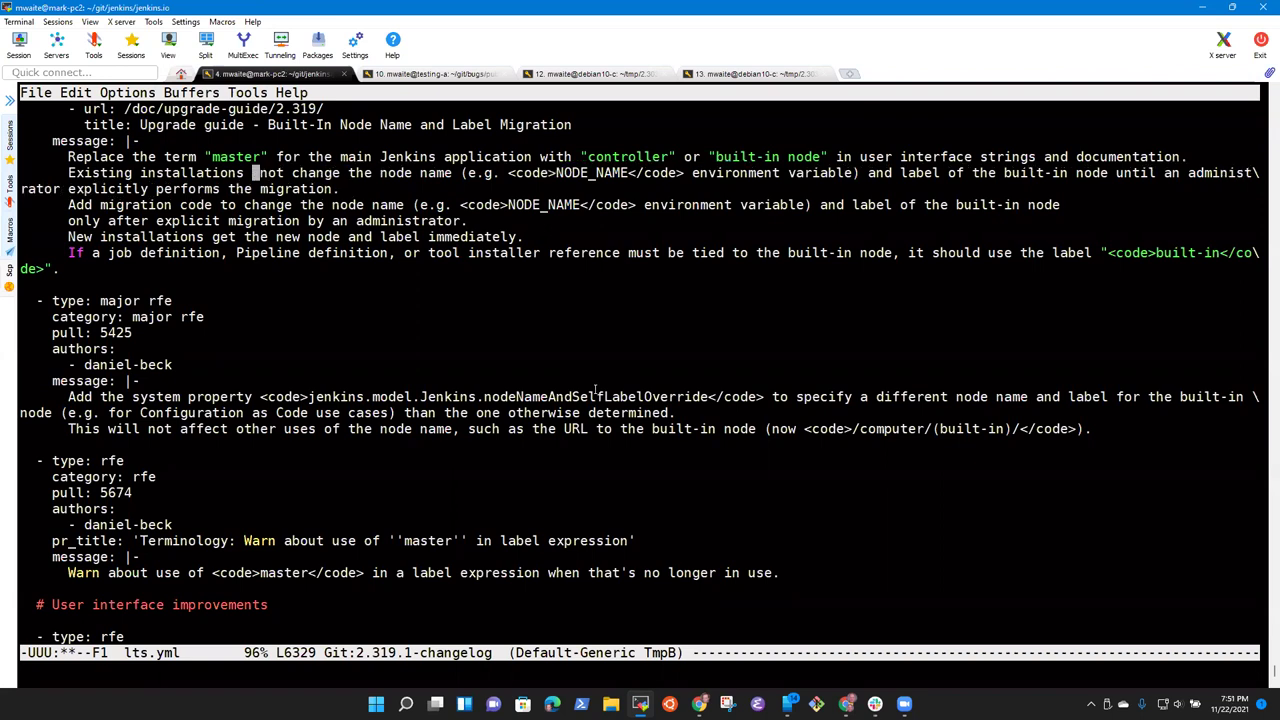
{"action": "type", "text": "do"}
{"action": "key", "text": "ctrl+Right"}
{"action": "key", "text": "ctrl+Right"}
{"action": "key", "text": "ctrl+Right"}
{"action": "key", "text": "ctrl+Right"}
{"action": "key", "text": "ctrl+Right"}
{"action": "key", "text": "ctrl+Right"}
{"action": "key", "text": "ctrl+Right"}
{"action": "key", "text": "ctrl+Right"}
{"action": "key", "text": "ctrl+Right"}
{"action": "key", "text": "ctrl+Right"}
{"action": "key", "text": "ctrl+Right"}
{"action": "key", "text": "ctrl+Right"}
{"action": "key", "text": "ctrl+Right"}
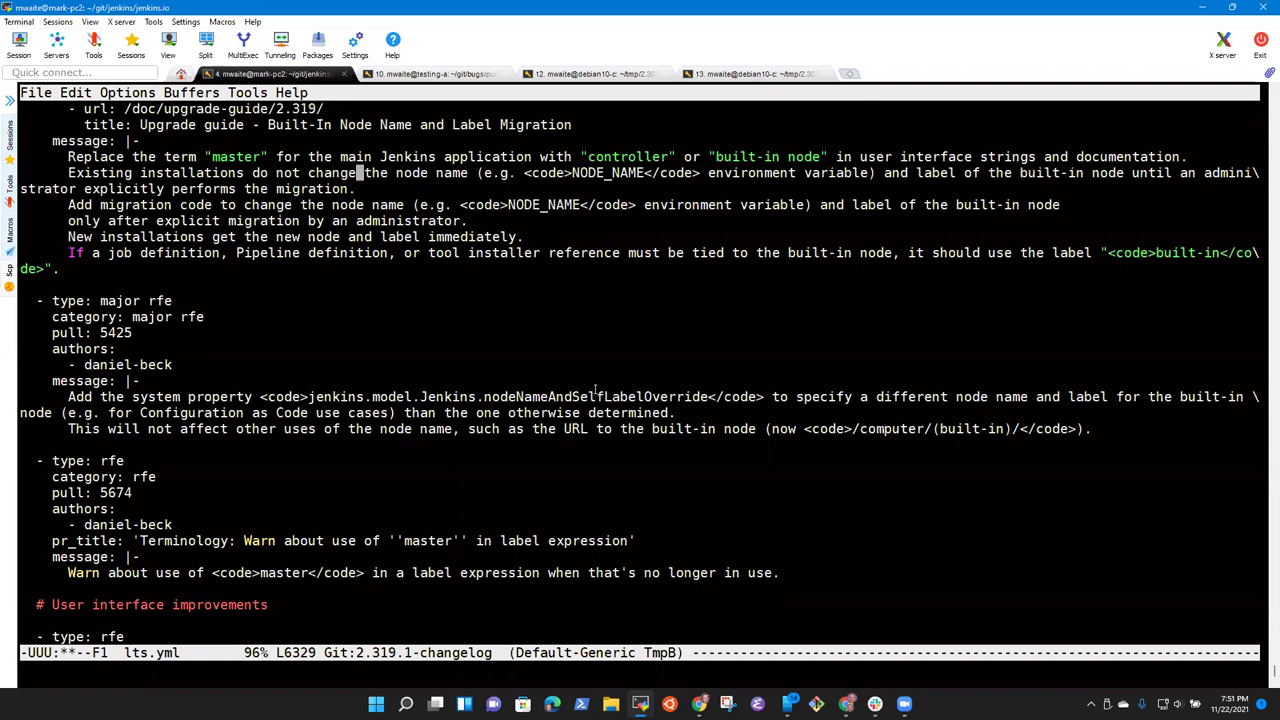
{"action": "key", "text": "ctrl+Right"}
{"action": "key", "text": "ctrl+Right"}
{"action": "key", "text": "ctrl+Left"}
{"action": "key", "text": "ctrl+Left"}
{"action": "key", "text": "alt+d"}
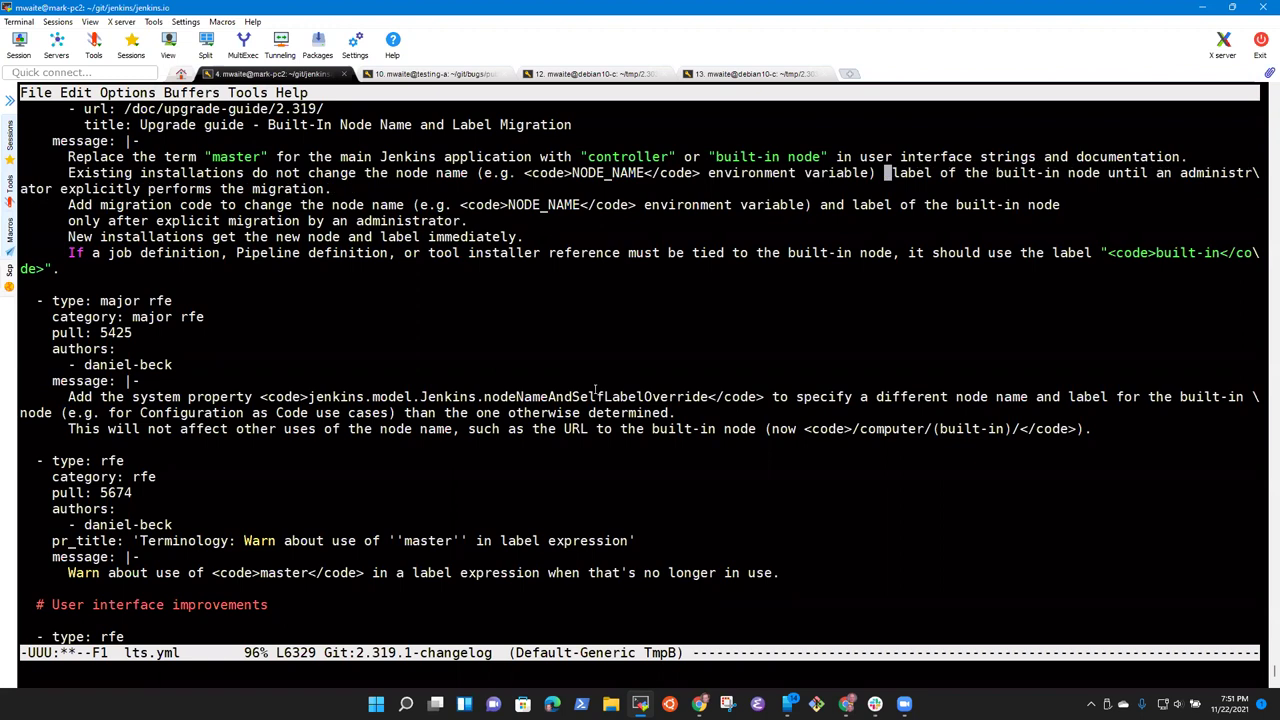
{"action": "type", "text": "or"}
{"action": "key", "text": "ctrl+a"}
{"action": "key", "text": "ctrl+x"}
{"action": "key", "text": "ctrl+s"}
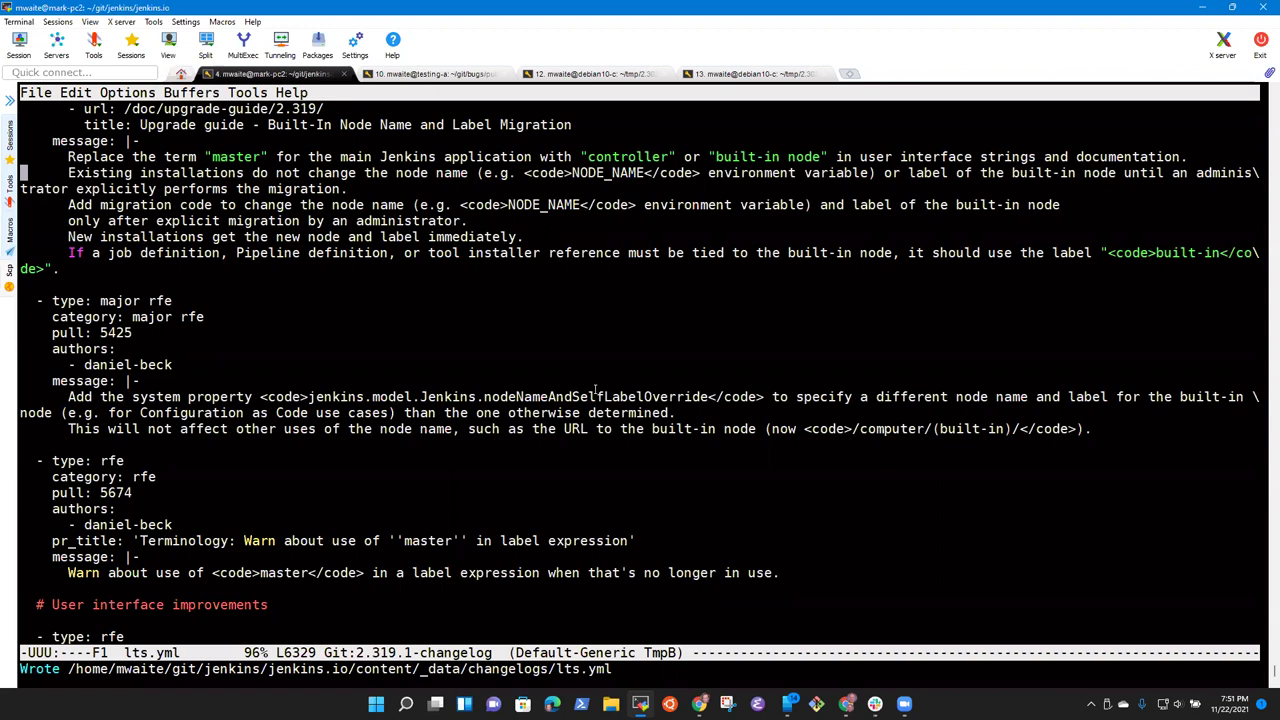
Step: Delete the two 'Add migration code' lines from the lts.yml message
{"action": "key", "text": "ctrl+e"}
{"action": "key", "text": "ctrl+n"}
{"action": "key", "text": "ctrl+e"}
{"action": "key", "text": "ctrl+a"}
{"action": "key", "text": "ctrl+space"}
{"action": "key", "text": "ctrl+n"}
{"action": "key", "text": "ctrl+n"}
{"action": "key", "text": "ctrl+w"}
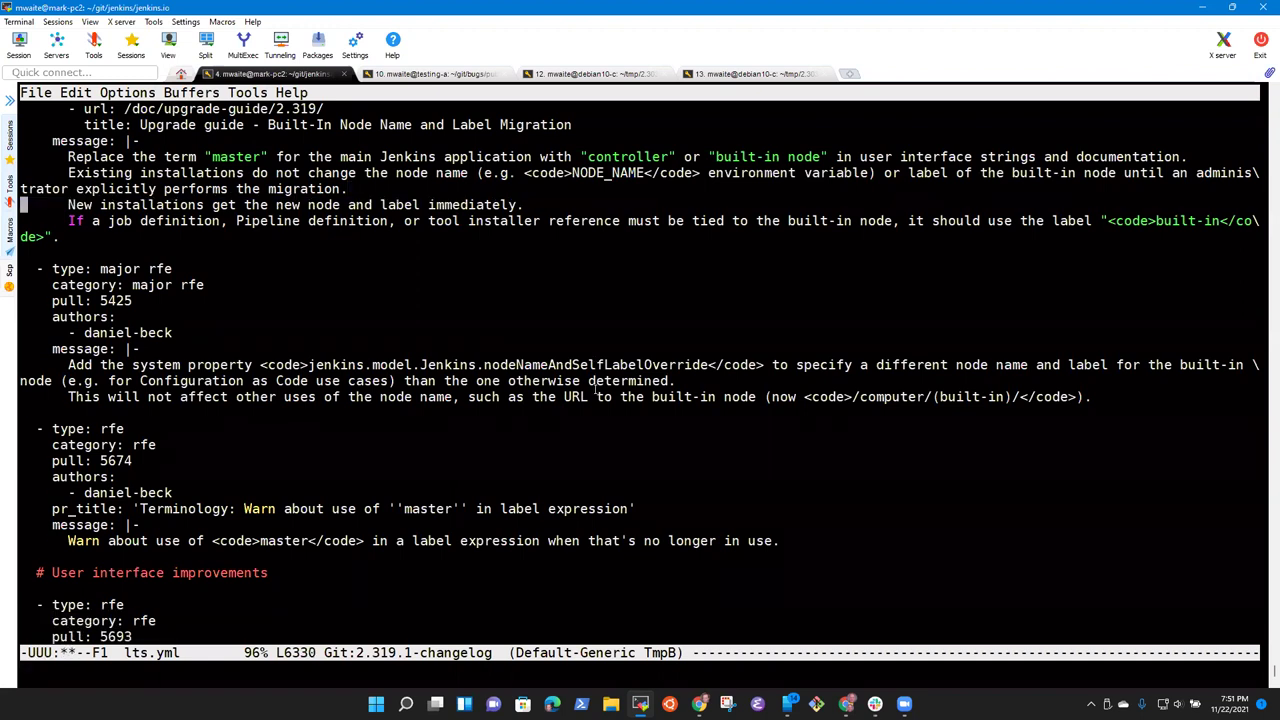
Step: Move the 'New installations' line above 'Existing installations' and save lts.yml
{"action": "key", "text": "ctrl+e"}
{"action": "key", "text": "ctrl+a"}
{"action": "key", "text": "ctrl+space"}
{"action": "key", "text": "ctrl+n"}
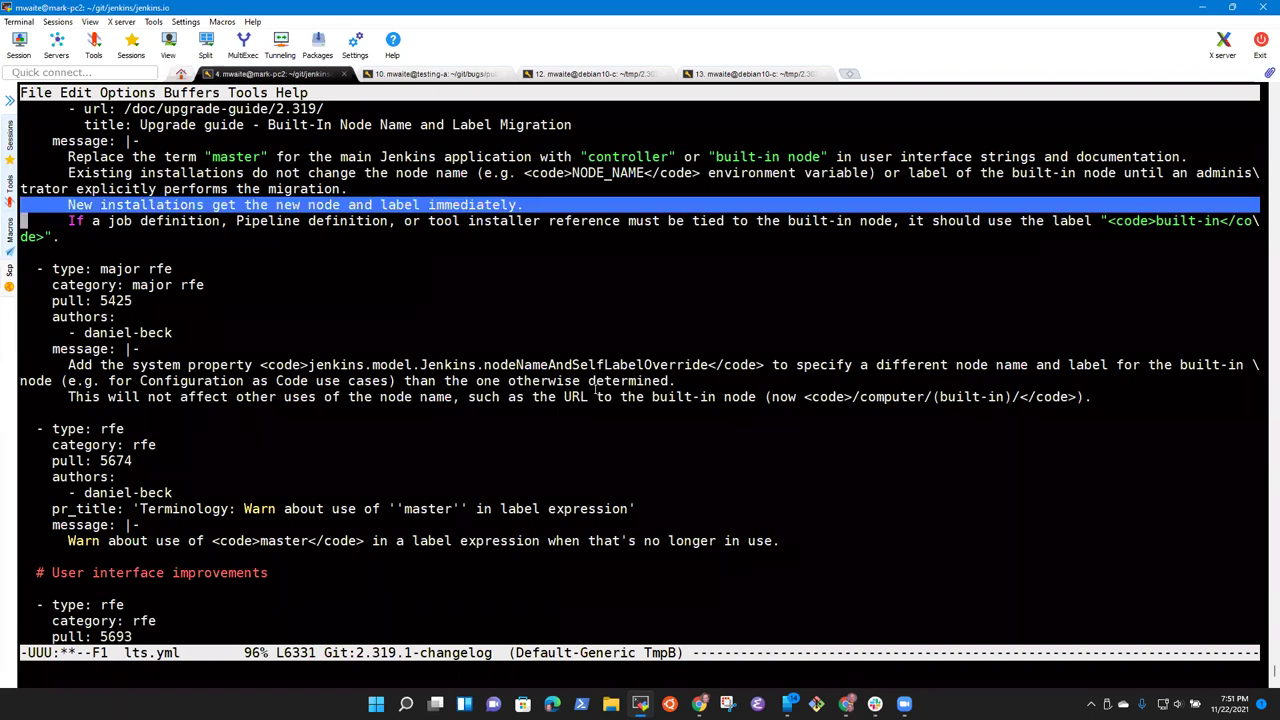
{"action": "key", "text": "ctrl+w"}
{"action": "key", "text": "ctrl+p"}
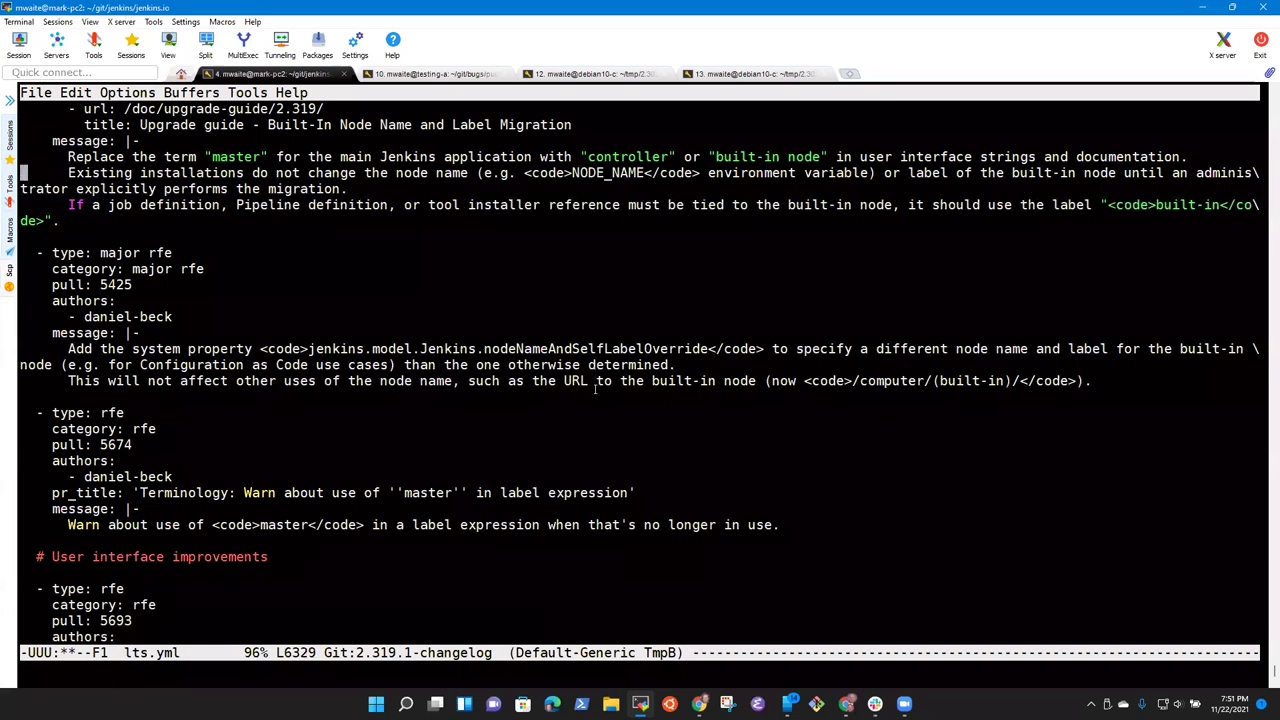
{"action": "key", "text": "ctrl+y"}
{"action": "key", "text": "ctrl+x"}
{"action": "key", "text": "ctrl+s"}
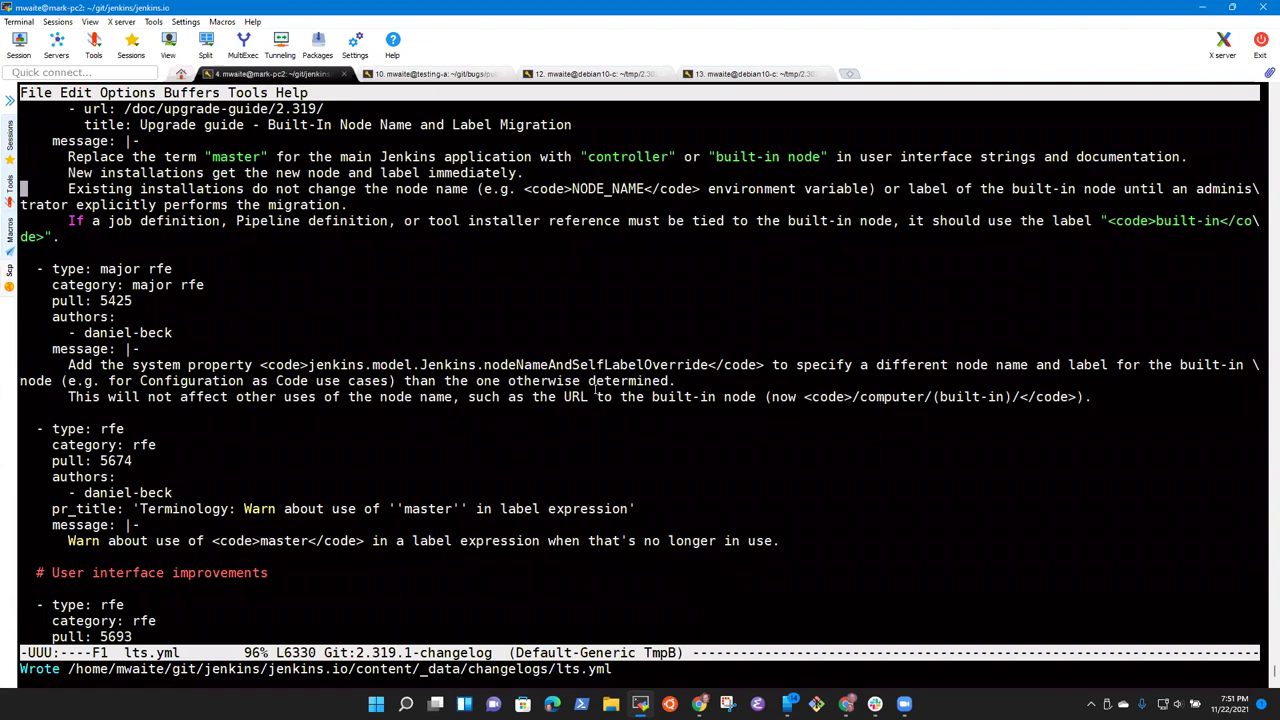
Step: Move along the 'If a job definition' sentence to the word 'reference'
{"action": "key", "text": "ctrl+n"}
{"action": "key", "text": "alt+f"}
{"action": "key", "text": "alt+f"}
{"action": "key", "text": "alt+f"}
{"action": "key", "text": "alt+f"}
{"action": "key", "text": "alt+f"}
{"action": "key", "text": "alt+f"}
{"action": "key", "text": "alt+f"}
{"action": "key", "text": "alt+f"}
{"action": "key", "text": "alt+f"}
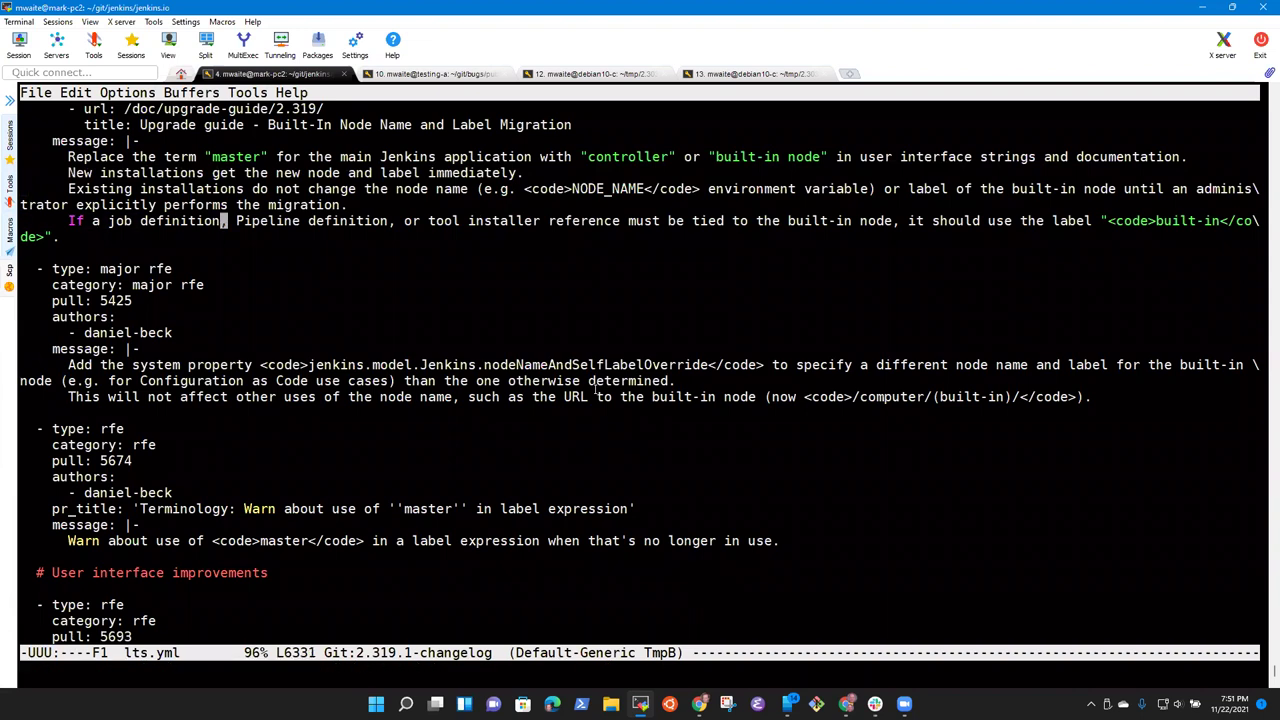
{"action": "key", "text": "alt+f"}
{"action": "key", "text": "alt+b"}
Step: Read through the 'Add the system property' line of the nodeNameAndSelfLabelOverride entry
{"action": "key", "text": "Down"}
{"action": "key", "text": "Down"}
{"action": "key", "text": "Down"}
{"action": "key", "text": "Down"}
{"action": "key", "text": "Down"}
{"action": "key", "text": "Down"}
{"action": "key", "text": "Down"}
{"action": "key", "text": "Down"}
{"action": "key", "text": "Down"}
{"action": "key", "text": "ctrl+a"}
{"action": "key", "text": "alt+f"}
{"action": "key", "text": "alt+b"}
{"action": "key", "text": "ctrl+e"}
{"action": "key", "text": "Up"}
{"action": "key", "text": "ctrl+a"}
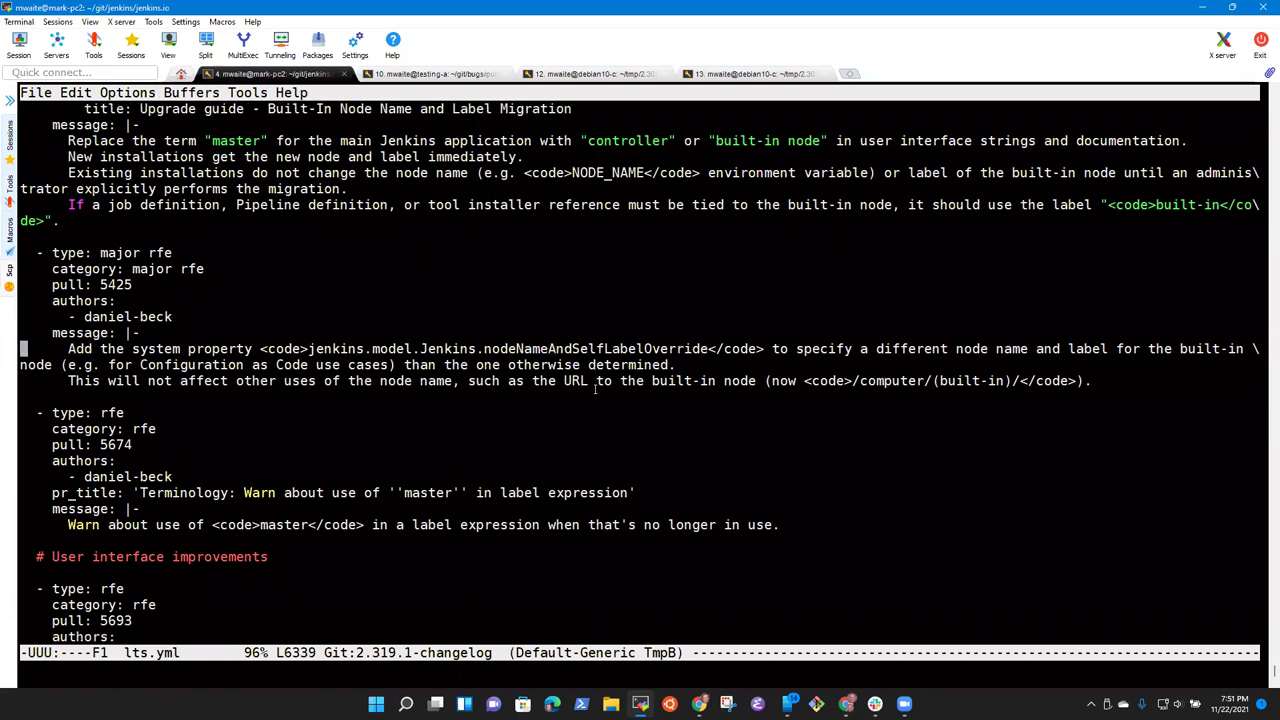
{"action": "key", "text": "alt+f"}
{"action": "key", "text": "alt+f"}
{"action": "key", "text": "alt+b"}
{"action": "key", "text": "alt+b"}
{"action": "key", "text": "alt+f"}
{"action": "key", "text": "alt+f"}
{"action": "key", "text": "alt+f"}
{"action": "key", "text": "alt+f"}
{"action": "key", "text": "alt+f"}
{"action": "key", "text": "alt+f"}
{"action": "key", "text": "alt+f"}
{"action": "key", "text": "alt+f"}
{"action": "key", "text": "alt+f"}
{"action": "key", "text": "alt+f"}
{"action": "key", "text": "alt+f"}
{"action": "key", "text": "alt+f"}
{"action": "key", "text": "alt+f"}
{"action": "key", "text": "alt+f"}
{"action": "key", "text": "alt+f"}
{"action": "key", "text": "alt+f"}
{"action": "key", "text": "alt+f"}
{"action": "key", "text": "alt+b"}
{"action": "key", "text": "alt+b"}
{"action": "key", "text": "Down"}
{"action": "key", "text": "Up"}
{"action": "key", "text": "alt+b"}
{"action": "key", "text": "alt+b"}
{"action": "key", "text": "alt+b"}
{"action": "key", "text": "alt+b"}
{"action": "key", "text": "alt+b"}
{"action": "key", "text": "alt+b"}
Step: Change 'This will not affect' to 'This does not affect' and save lts.yml
{"action": "key", "text": "alt+b"}
{"action": "key", "text": "alt+b"}
{"action": "key", "text": "alt+b"}
{"action": "key", "text": "alt+f"}
{"action": "key", "text": "alt+f"}
{"action": "key", "text": "alt+b"}
{"action": "key", "text": "alt+b"}
{"action": "key", "text": "alt+b"}
{"action": "key", "text": "alt+f"}
{"action": "key", "text": "alt+f"}
{"action": "key", "text": "alt+b"}
{"action": "key", "text": "alt+b"}
{"action": "key", "text": "ctrl+a"}
{"action": "key", "text": "alt+f"}
{"action": "key", "text": "alt+f"}
{"action": "key", "text": "alt+f"}
{"action": "key", "text": "alt+f"}
{"action": "key", "text": "alt+f"}
{"action": "key", "text": "alt+f"}
{"action": "key", "text": "ctrl+n"}
{"action": "key", "text": "alt+b"}
{"action": "key", "text": "alt+b"}
{"action": "key", "text": "alt+b"}
{"action": "key", "text": "alt+b"}
{"action": "key", "text": "alt+b"}
{"action": "key", "text": "alt+b"}
{"action": "key", "text": "alt+b"}
{"action": "key", "text": "alt+d"}
{"action": "type", "text": "does"}
{"action": "key", "text": "ctrl+a"}
{"action": "key", "text": "ctrl+x"}
{"action": "key", "text": "ctrl+s"}
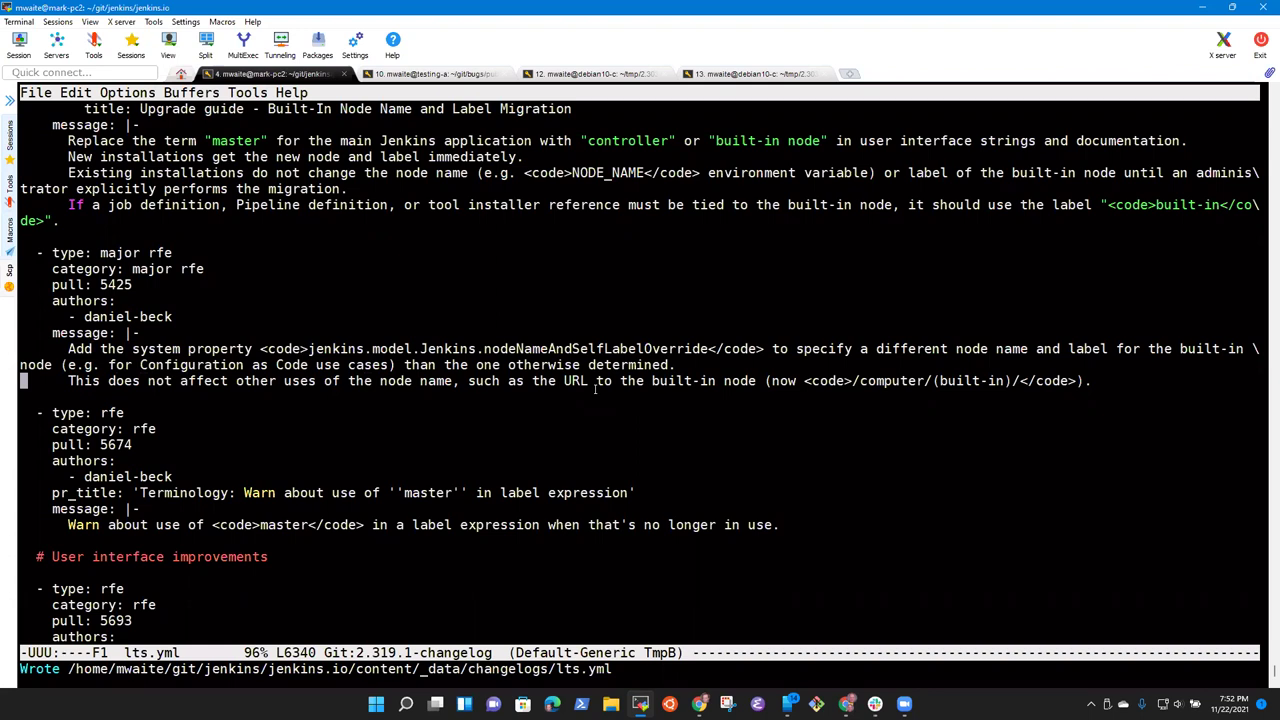
{"action": "key", "text": "ctrl+x"}
Step: Split the Emacs frame into two windows and move to the lower one
{"action": "key", "text": "2"}
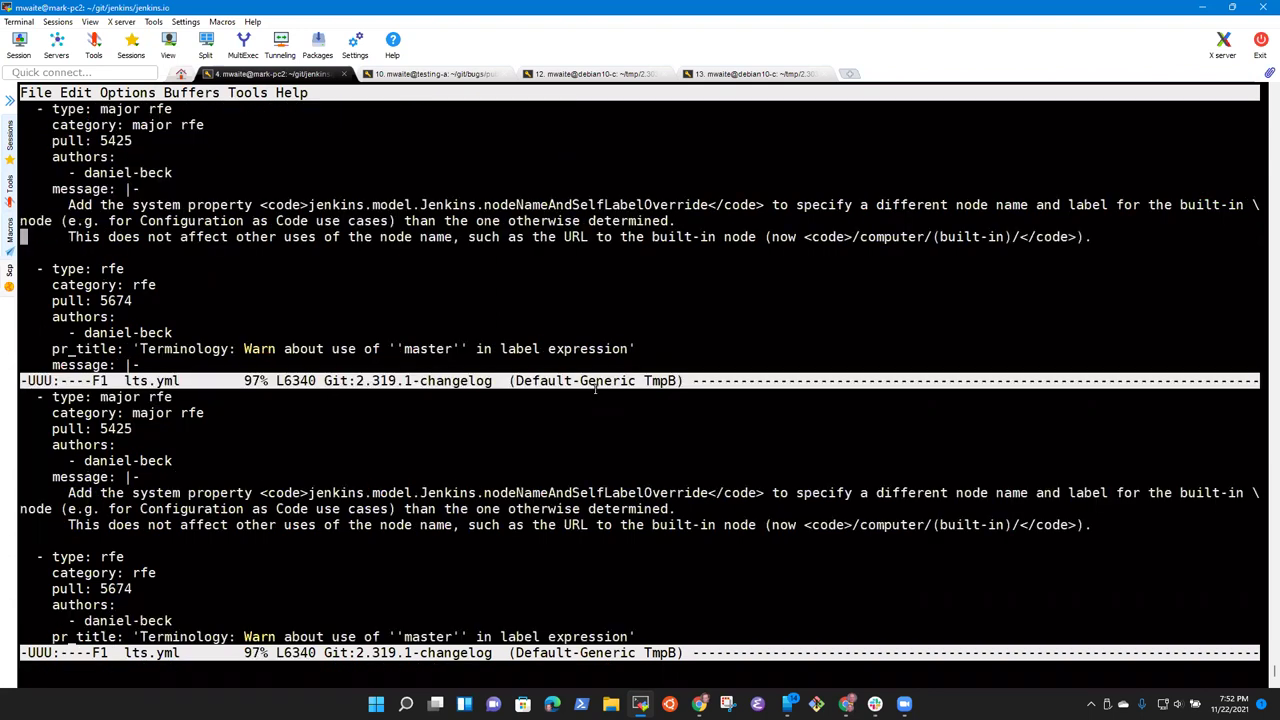
{"action": "key", "text": "Up"}
{"action": "key", "text": "Up"}
{"action": "key", "text": "Up"}
{"action": "key", "text": "Up"}
{"action": "key", "text": "Up"}
{"action": "key", "text": "Up"}
{"action": "key", "text": "Up"}
{"action": "key", "text": "Up"}
{"action": "key", "text": "Up"}
{"action": "key", "text": "Up"}
{"action": "key", "text": "Up"}
{"action": "key", "text": "Up"}
{"action": "key", "text": "Up"}
{"action": "key", "text": "Up"}
{"action": "key", "text": "Down"}
{"action": "key", "text": "Down"}
{"action": "key", "text": "Down"}
{"action": "key", "text": "Down"}
{"action": "key", "text": "Down"}
{"action": "key", "text": "Down"}
{"action": "key", "text": "Down"}
{"action": "key", "text": "Down"}
{"action": "key", "text": "Down"}
{"action": "key", "text": "Down"}
{"action": "key", "text": "Down"}
{"action": "key", "text": "Down"}
{"action": "key", "text": "Down"}
{"action": "key", "text": "Down"}
{"action": "key", "text": "Down"}
{"action": "key", "text": "Down"}
{"action": "key", "text": "Down"}
{"action": "key", "text": "Down"}
{"action": "key", "text": "Up"}
{"action": "key", "text": "Up"}
{"action": "key", "text": "Up"}
{"action": "key", "text": "Up"}
{"action": "key", "text": "ctrl+x"}
{"action": "key", "text": "o"}
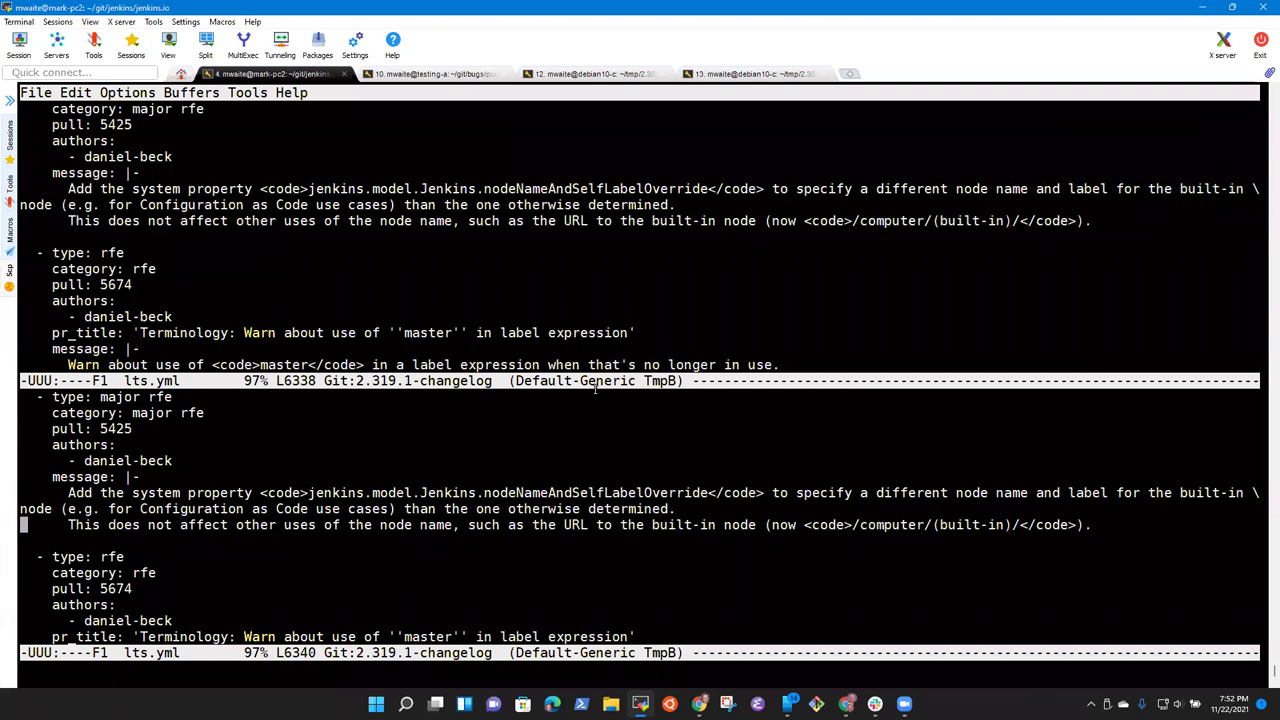
{"action": "key", "text": "Up"}
Step: Open ~/git/jenkins.io/content/_data/upgrades/2-319-1.adoc in the lower window
{"action": "key", "text": "ctrl+x"}
{"action": "key", "text": "ctrl+f"}
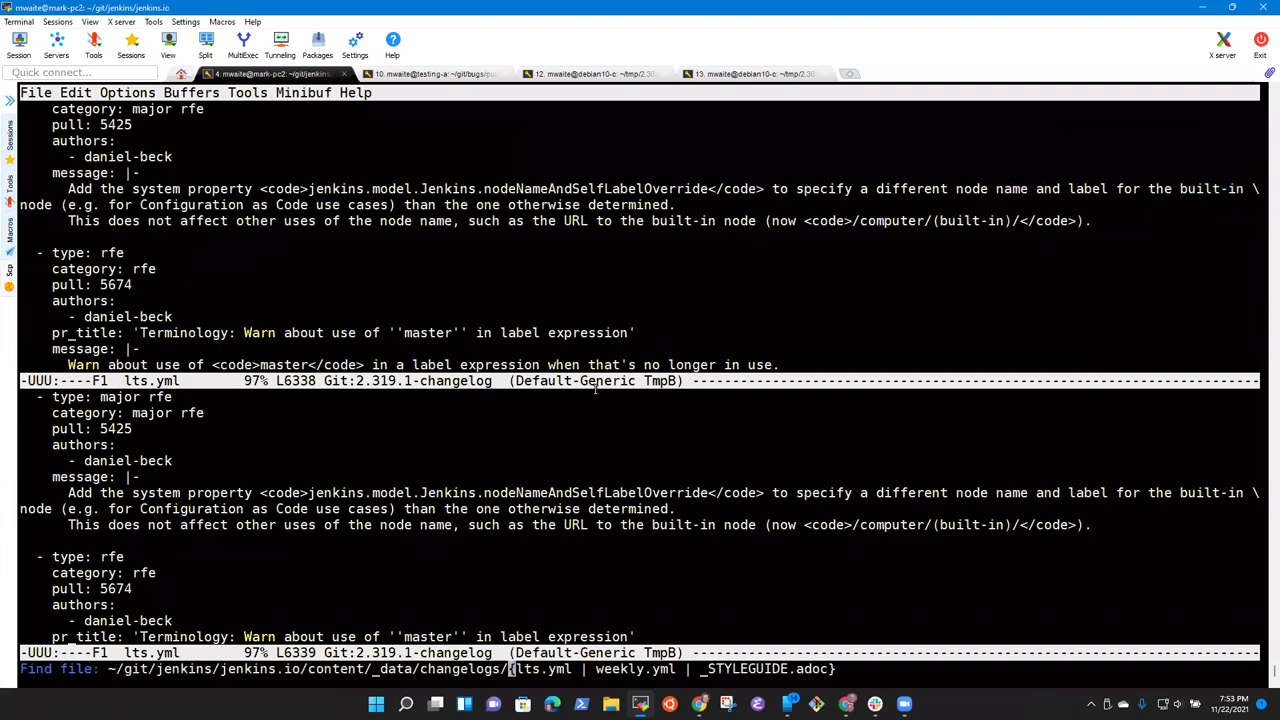
{"action": "key", "text": "BackSpace"}
{"action": "key", "text": "BackSpace"}
{"action": "key", "text": "BackSpace"}
{"action": "key", "text": "BackSpace"}
{"action": "key", "text": "BackSpace"}
{"action": "key", "text": "BackSpace"}
{"action": "key", "text": "BackSpace"}
{"action": "key", "text": "BackSpace"}
{"action": "key", "text": "BackSpace"}
{"action": "key", "text": "BackSpace"}
{"action": "key", "text": "BackSpace"}
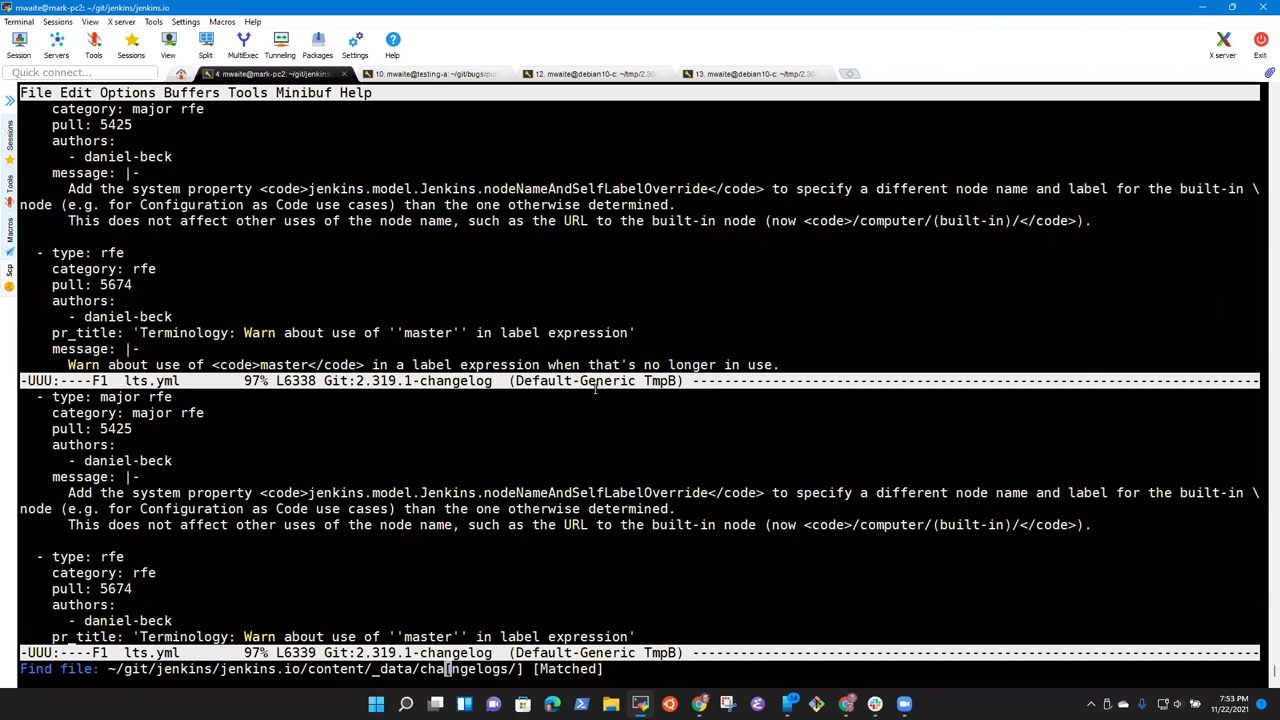
{"action": "type", "text": "upd"}
{"action": "key", "text": "Tab"}
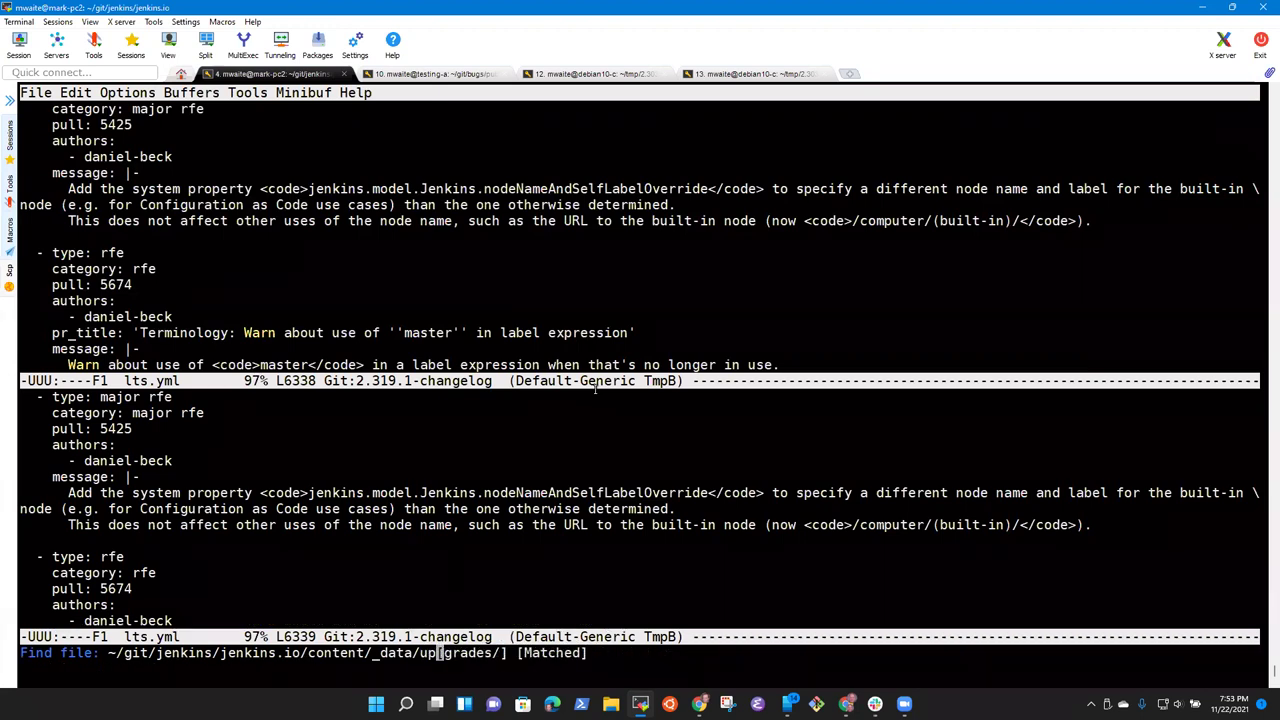
{"action": "type", "text": "2-30"}
{"action": "key", "text": "BackSpace"}
{"action": "type", "text": "19"}
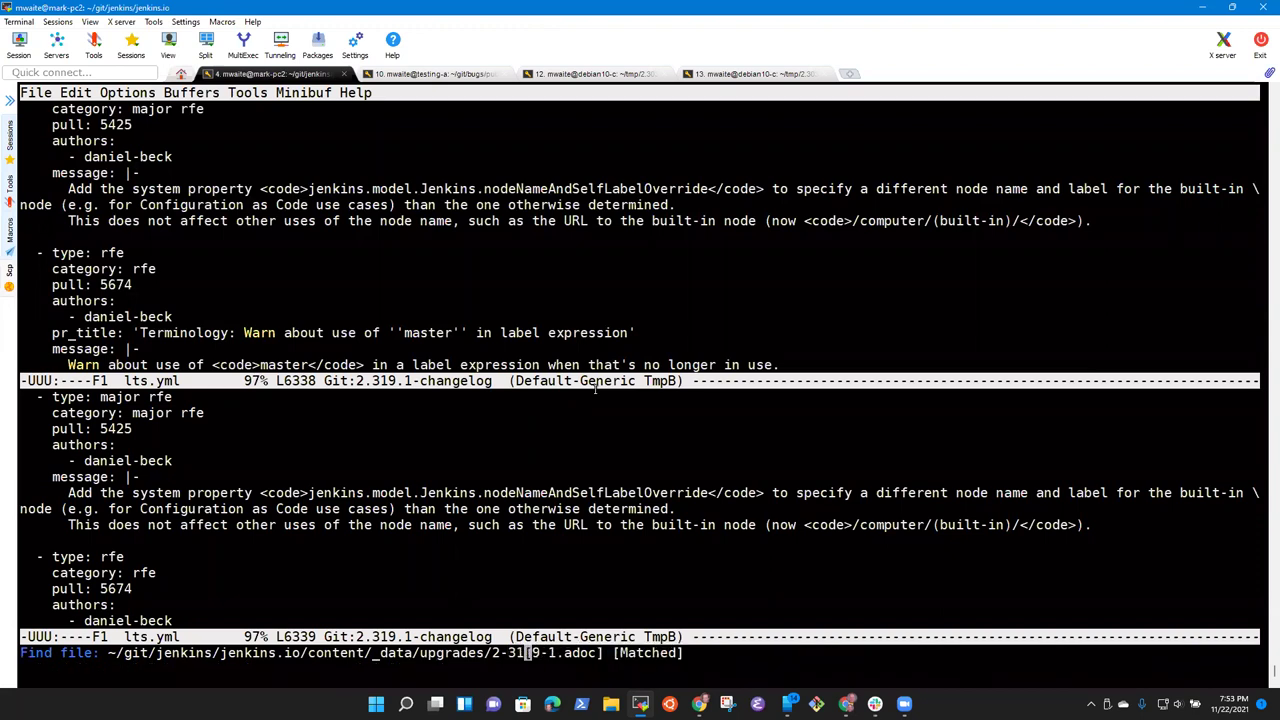
{"action": "key", "text": "Tab"}
{"action": "key", "text": "Return"}
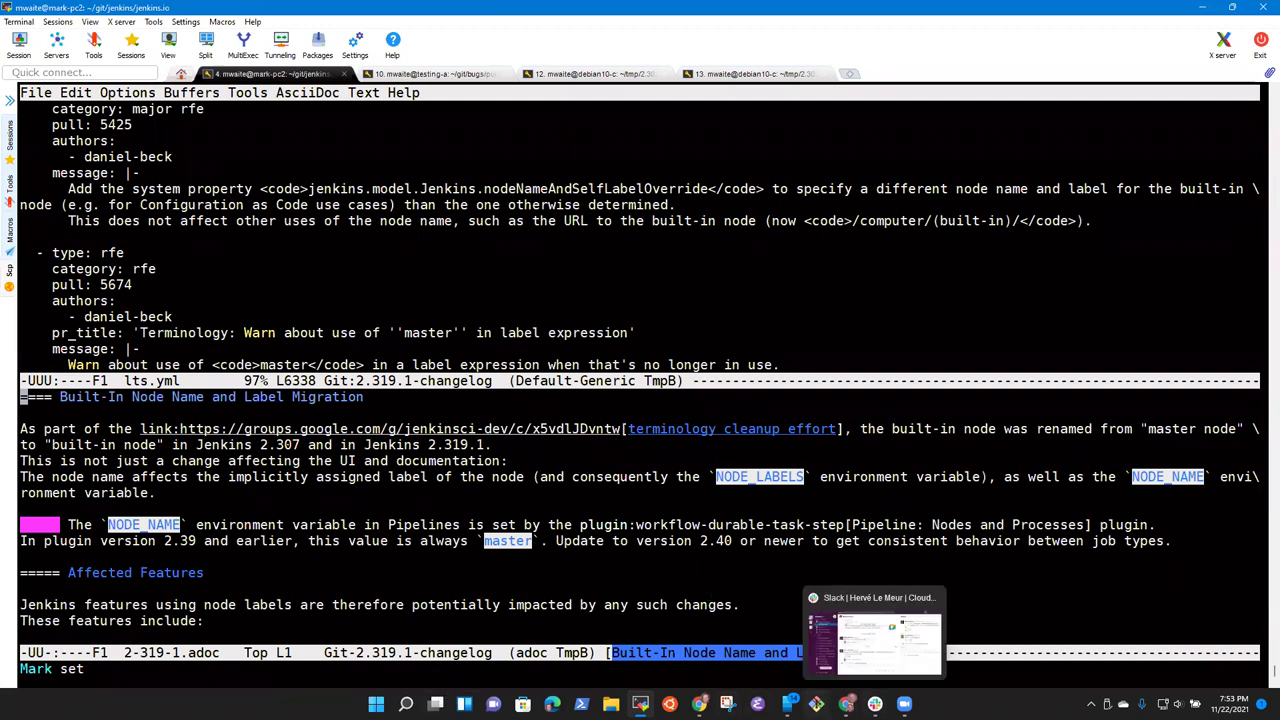
{"action": "mouse_move", "coordinate": [699, 704]}
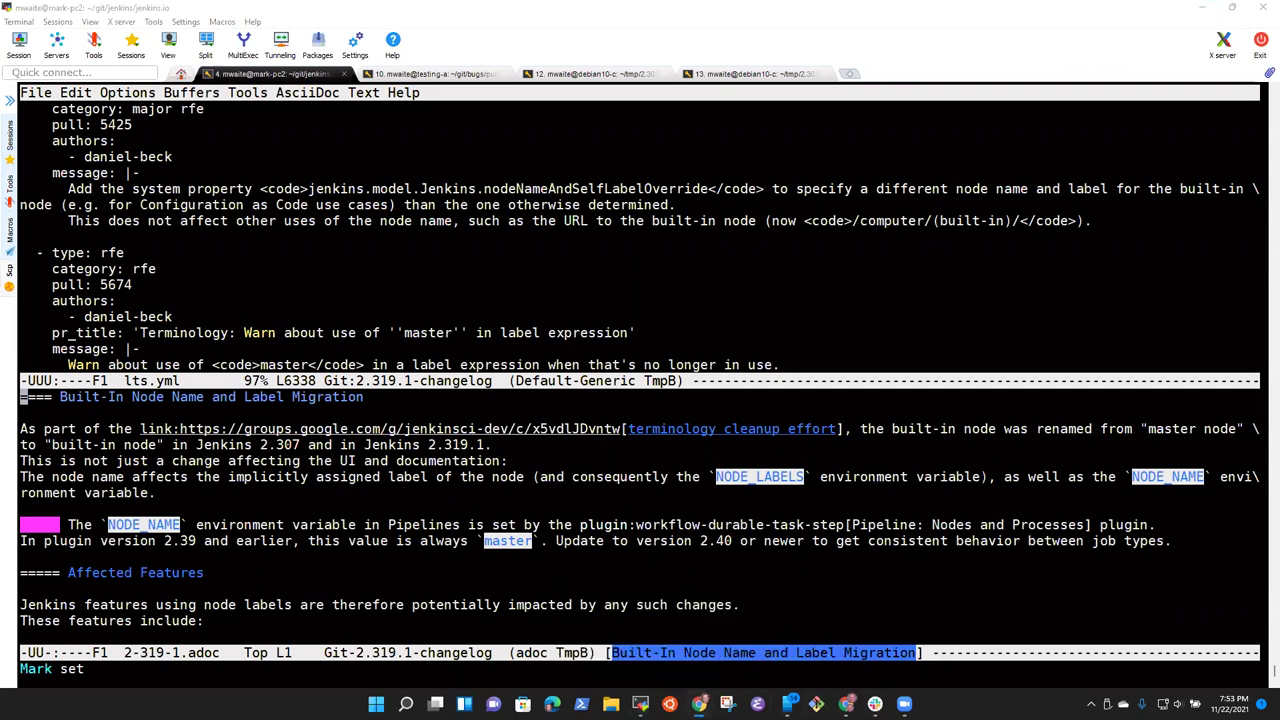
Step: Bring the browser forward on the 2.319.1 changelog pull request
{"action": "left_click", "coordinate": [778, 630]}
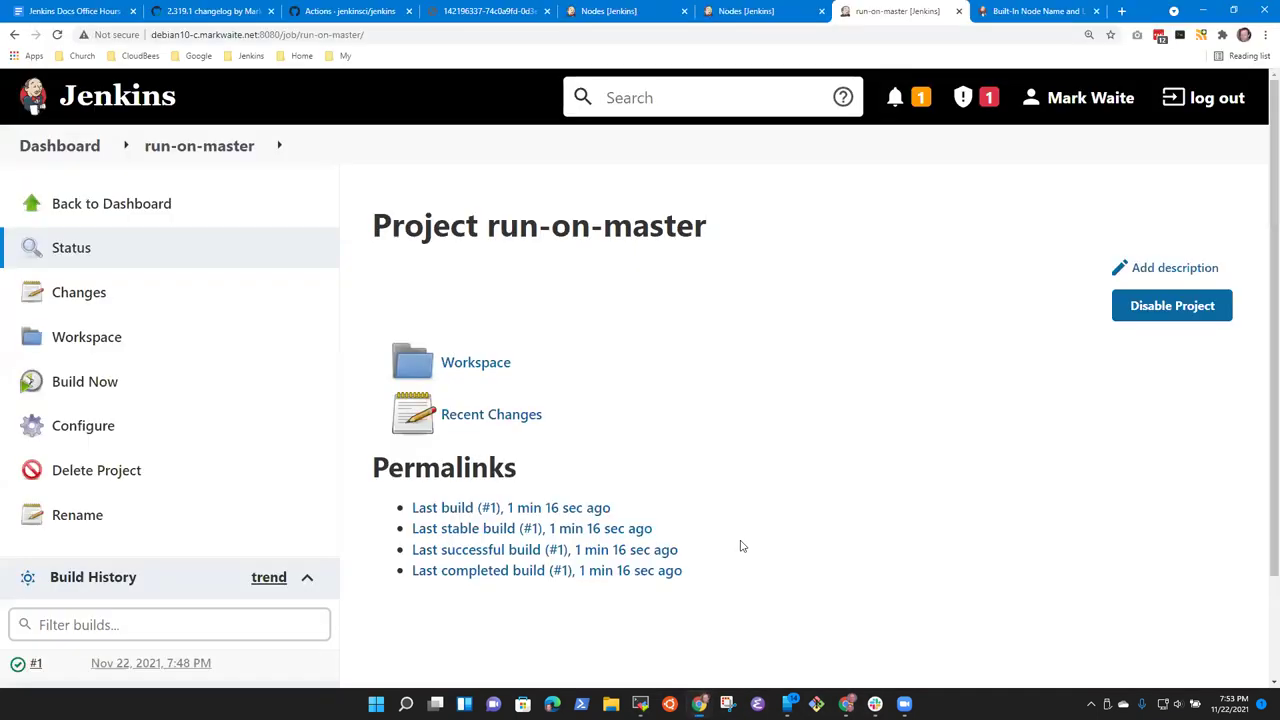
{"action": "left_click", "coordinate": [258, 9]}
{"action": "scroll", "coordinate": [348, 272], "scroll_direction": "down", "scroll_amount": 10}
{"action": "scroll", "coordinate": [348, 272], "scroll_direction": "down", "scroll_amount": 3}
{"action": "scroll", "coordinate": [350, 250], "scroll_direction": "up", "scroll_amount": 1}
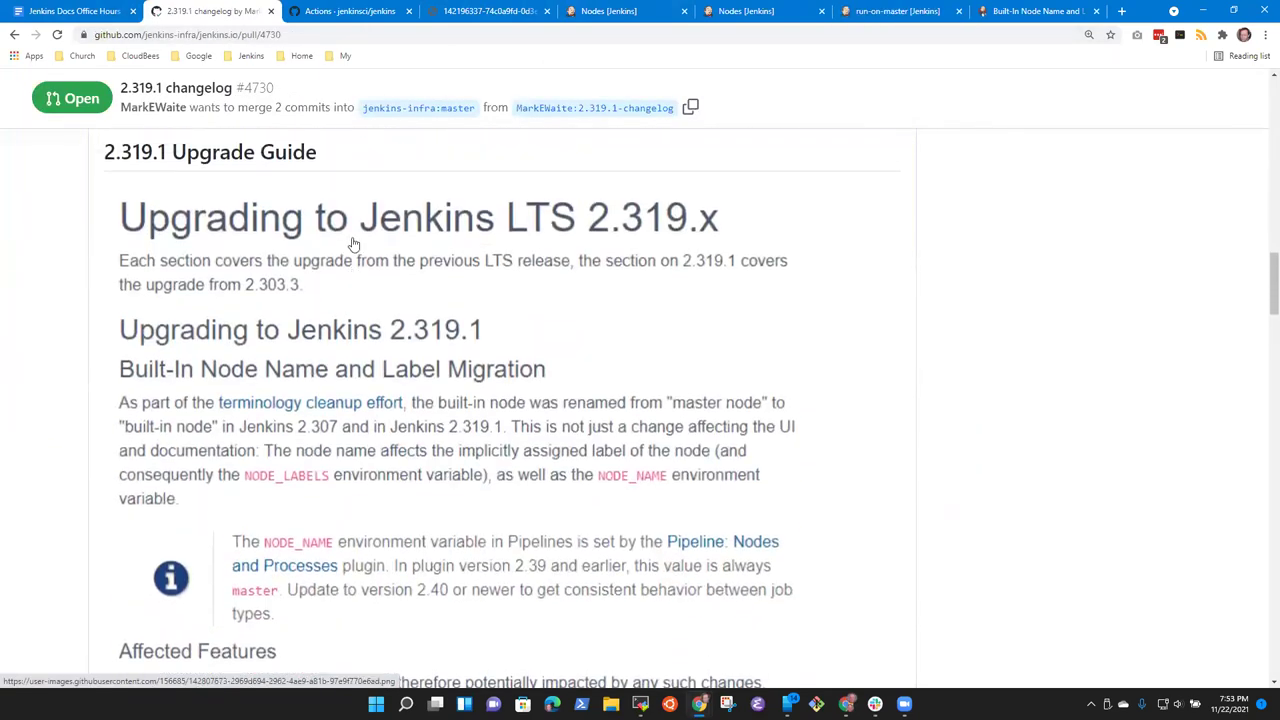
Step: View the full Upgrade Guide image, then scroll through the PR's rendered upgrade guide
{"action": "left_click", "coordinate": [256, 377]}
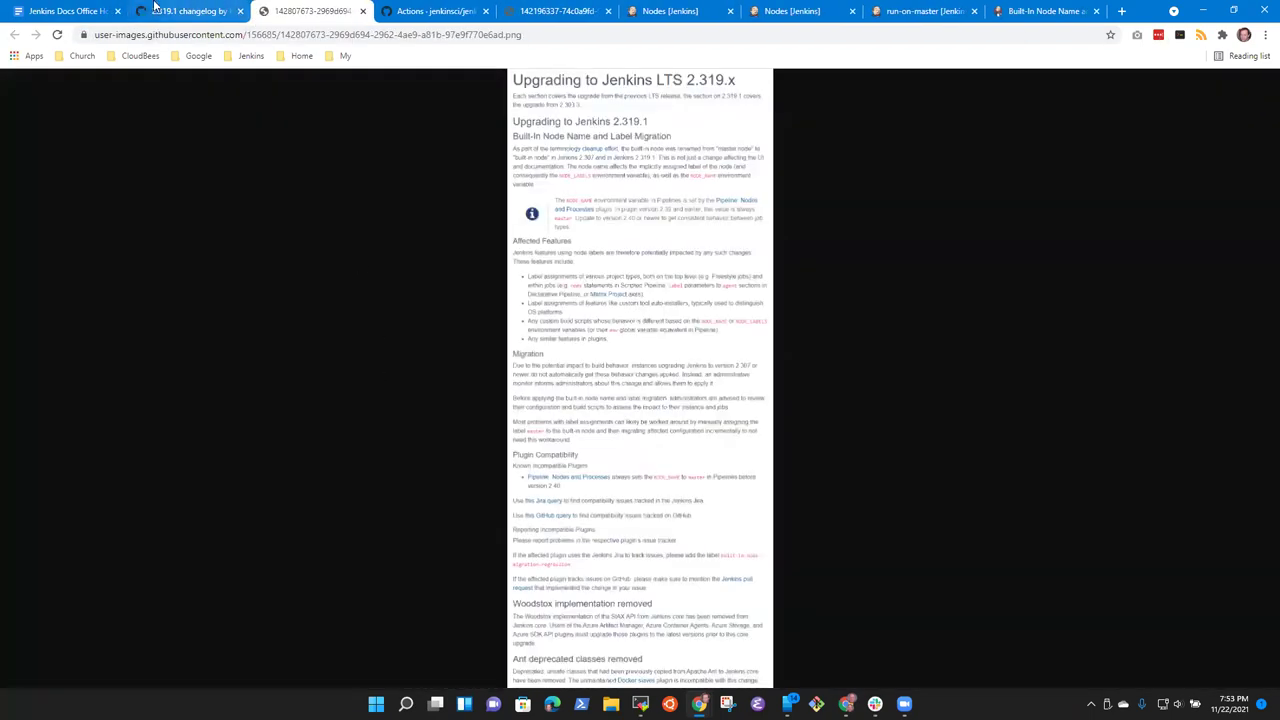
{"action": "left_click", "coordinate": [362, 14]}
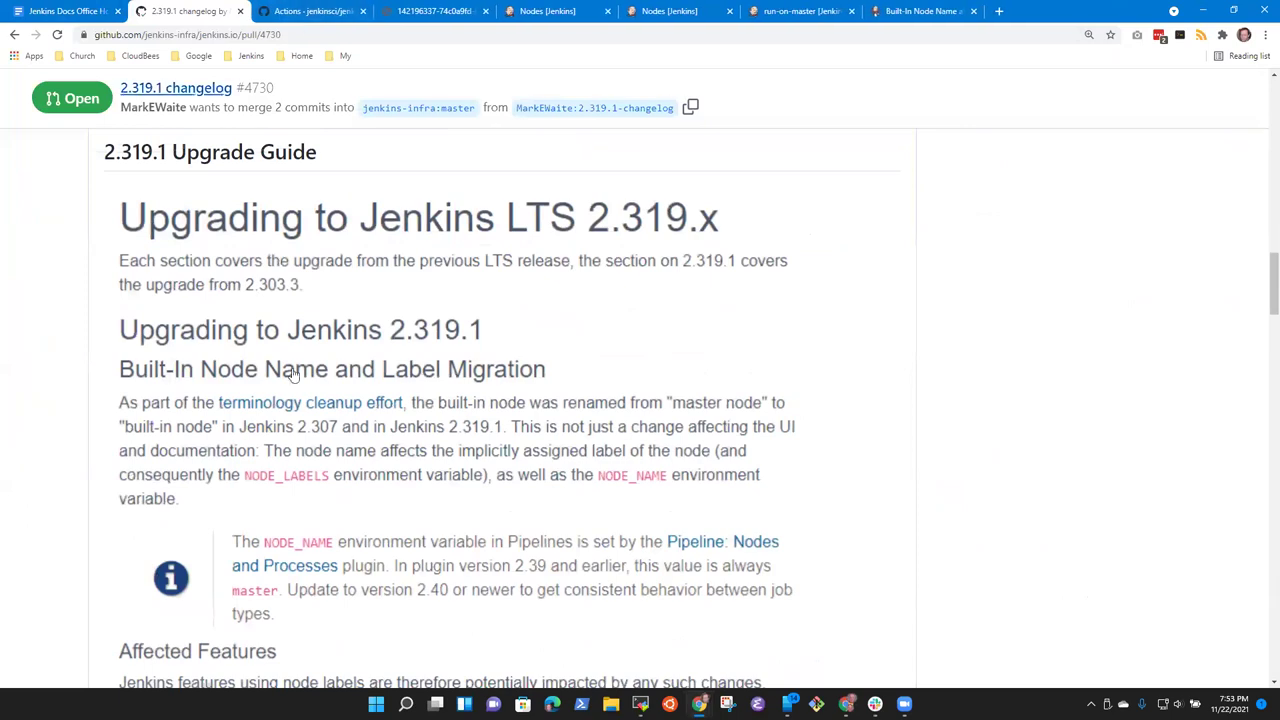
{"action": "scroll", "coordinate": [327, 379], "scroll_direction": "down", "scroll_amount": 2}
{"action": "scroll", "coordinate": [327, 379], "scroll_direction": "up", "scroll_amount": 1}
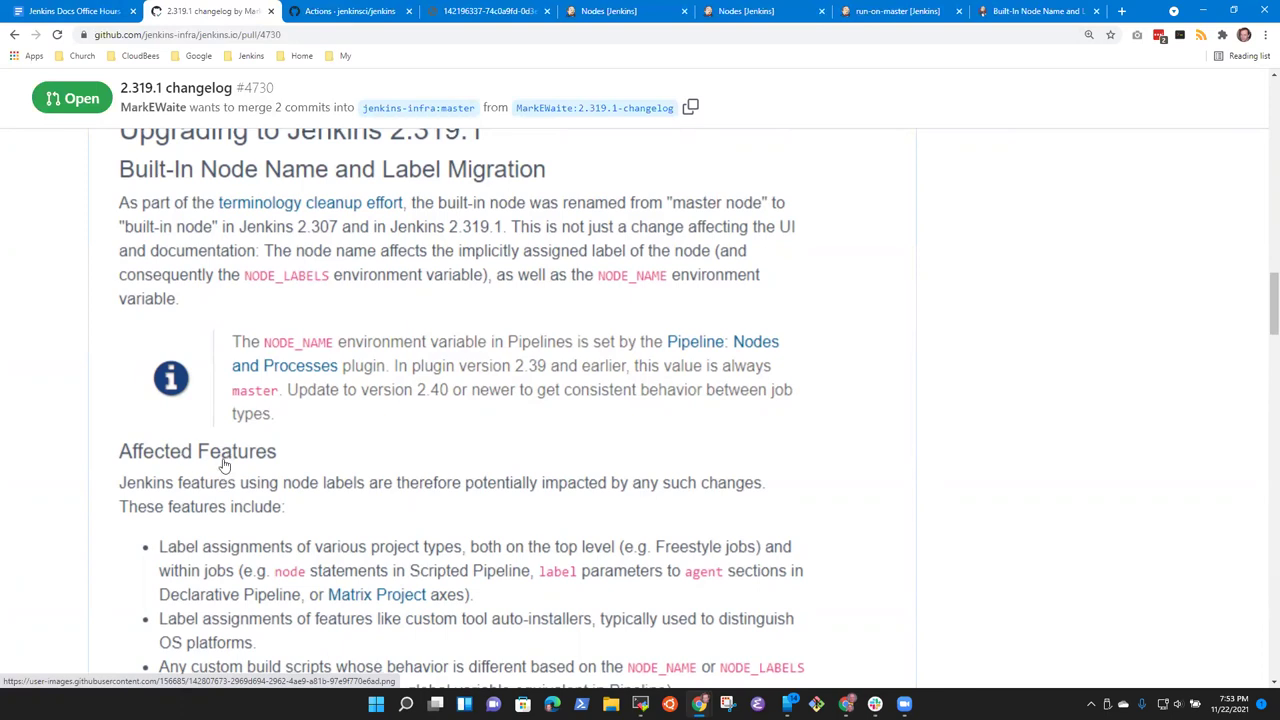
{"action": "scroll", "coordinate": [300, 472], "scroll_direction": "down", "scroll_amount": 4}
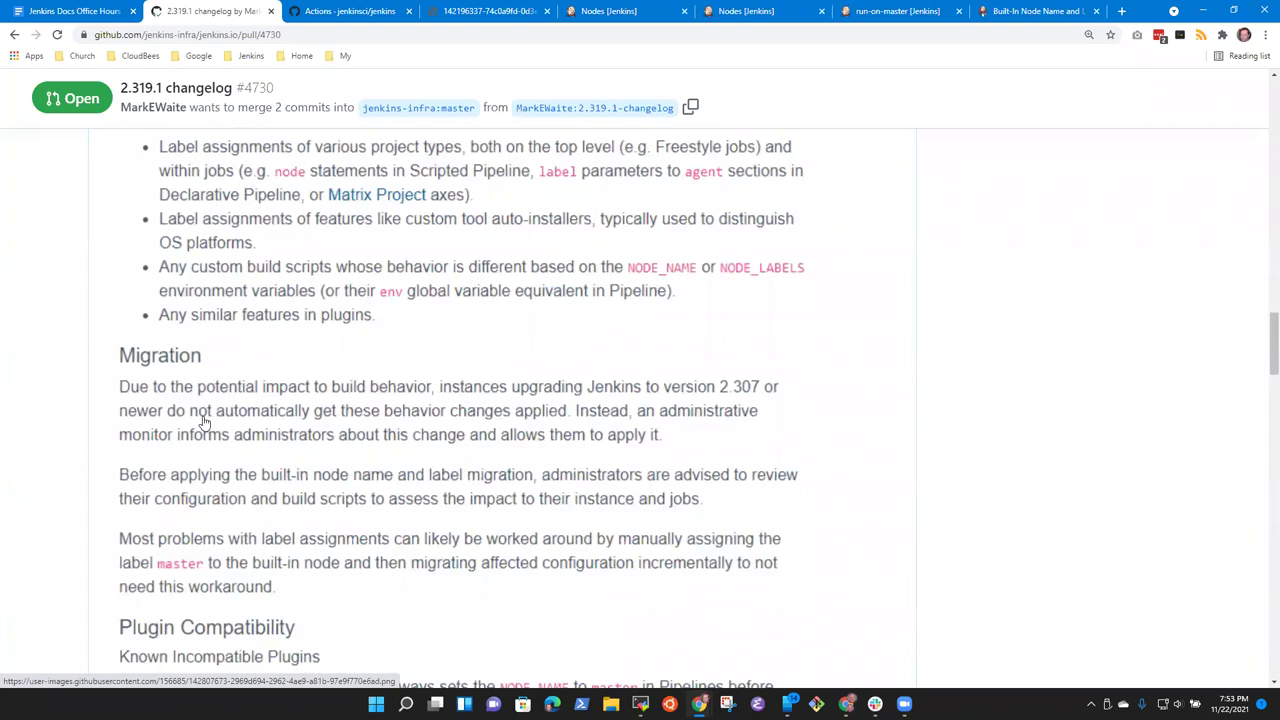
{"action": "scroll", "coordinate": [206, 423], "scroll_direction": "down", "scroll_amount": 3}
{"action": "scroll", "coordinate": [270, 415], "scroll_direction": "down", "scroll_amount": 3}
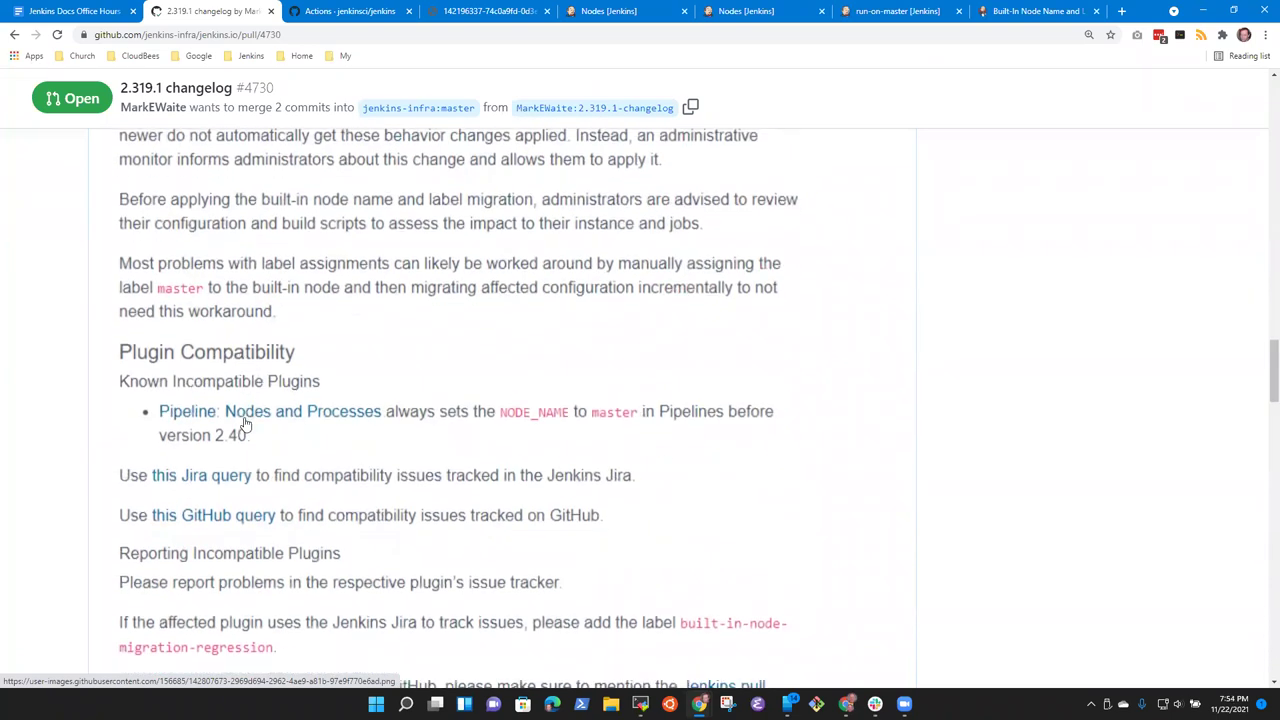
{"action": "scroll", "coordinate": [289, 421], "scroll_direction": "up", "scroll_amount": 2}
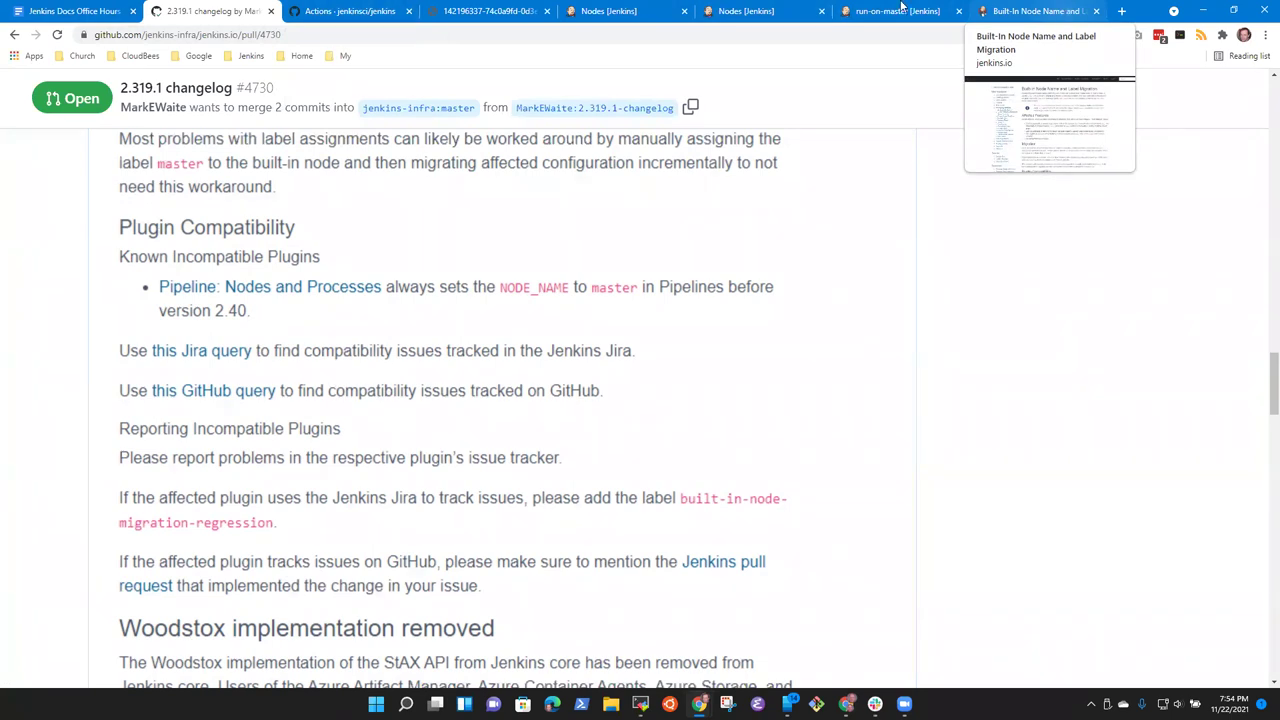
{"action": "scroll", "coordinate": [331, 329], "scroll_direction": "up", "scroll_amount": 3}
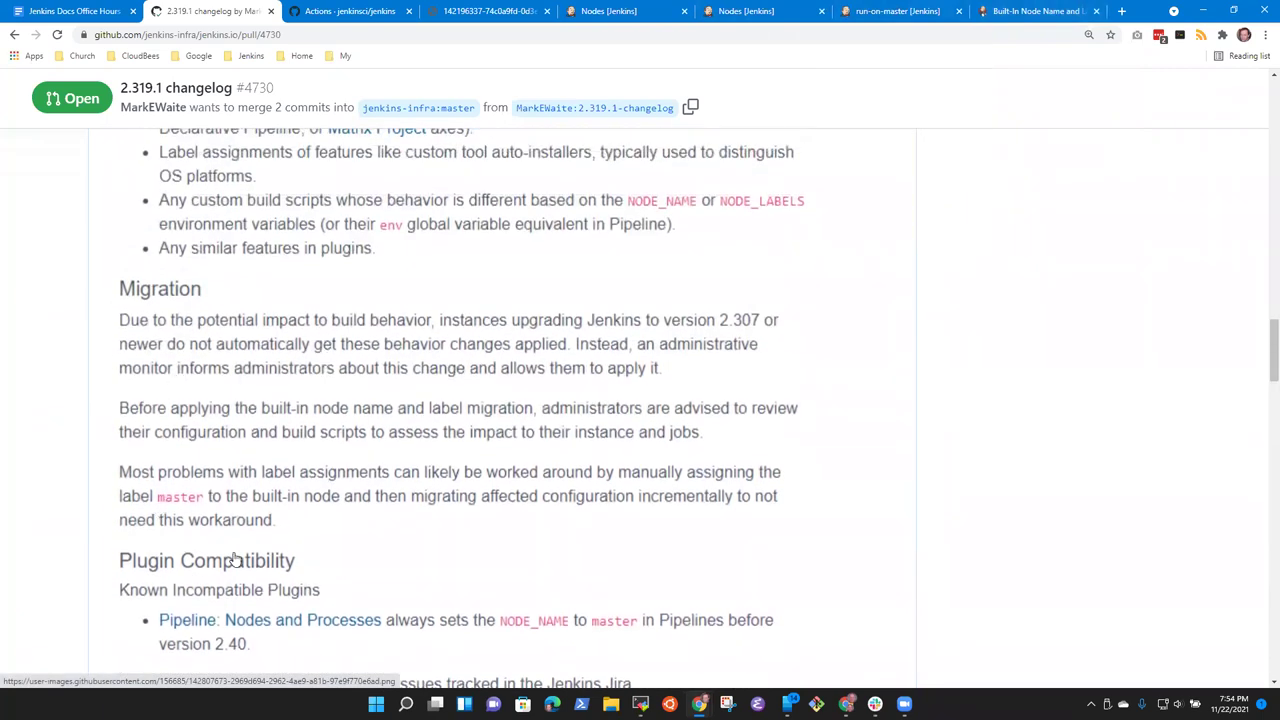
Step: Select the info note on the published migration page and compare it with the pull request
{"action": "left_click", "coordinate": [1030, 12]}
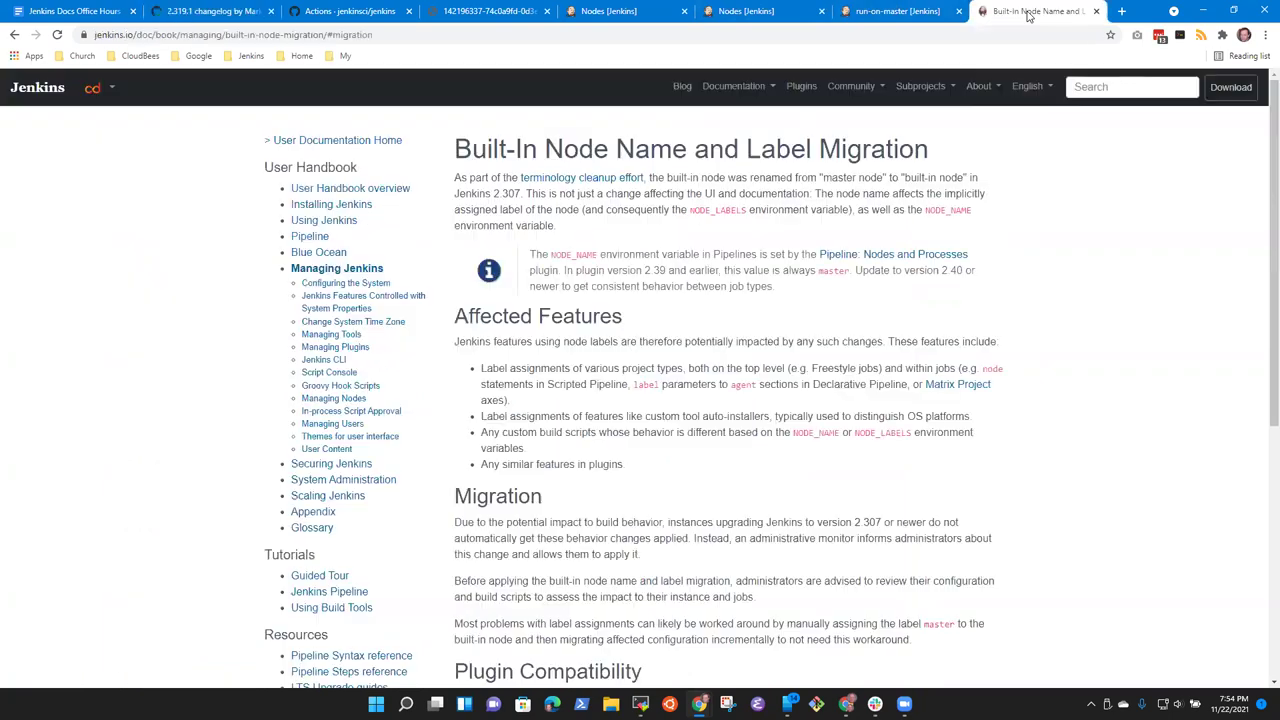
{"action": "left_click_drag", "start_coordinate": [529, 254], "coordinate": [776, 288]}
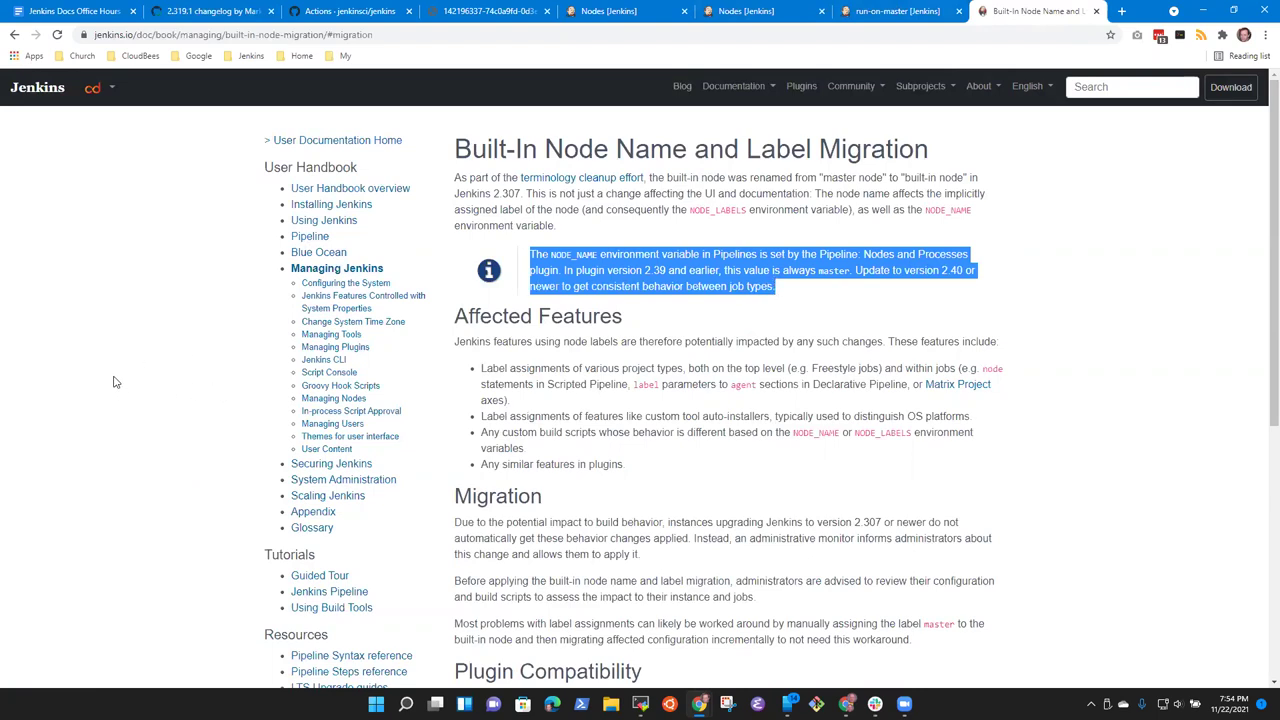
{"action": "left_click", "coordinate": [44, 394]}
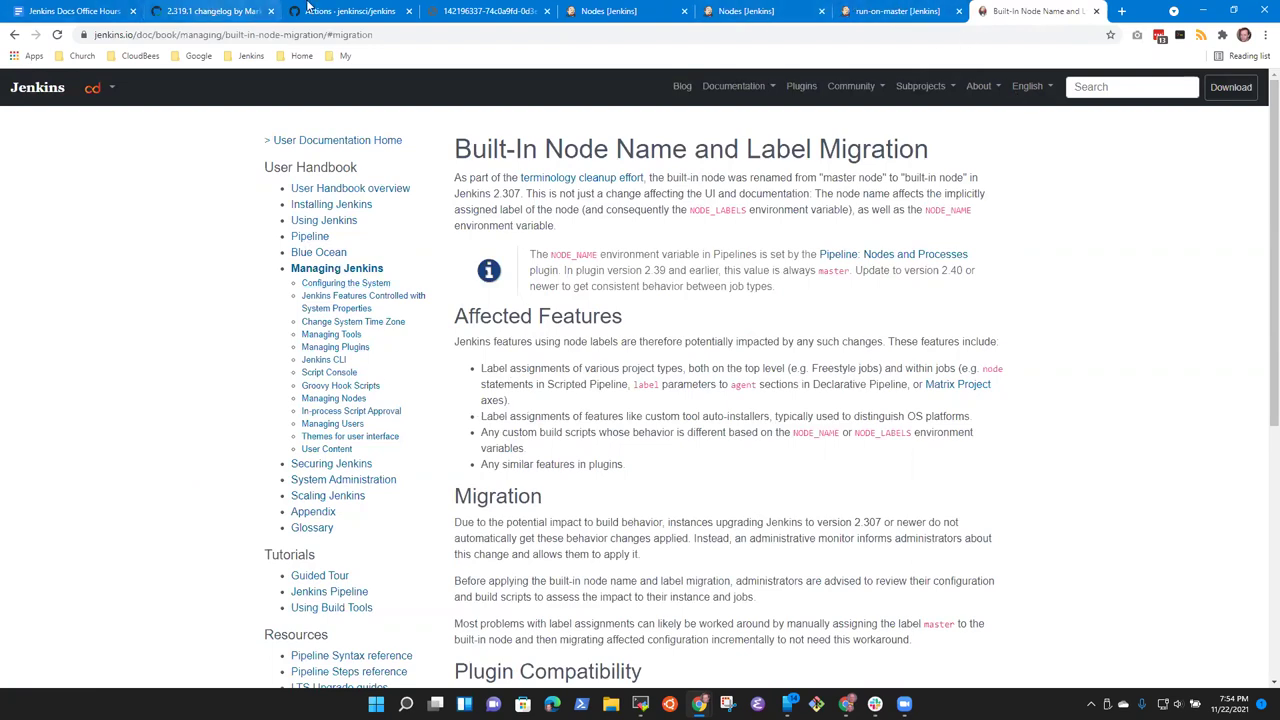
{"action": "left_click", "coordinate": [185, 12]}
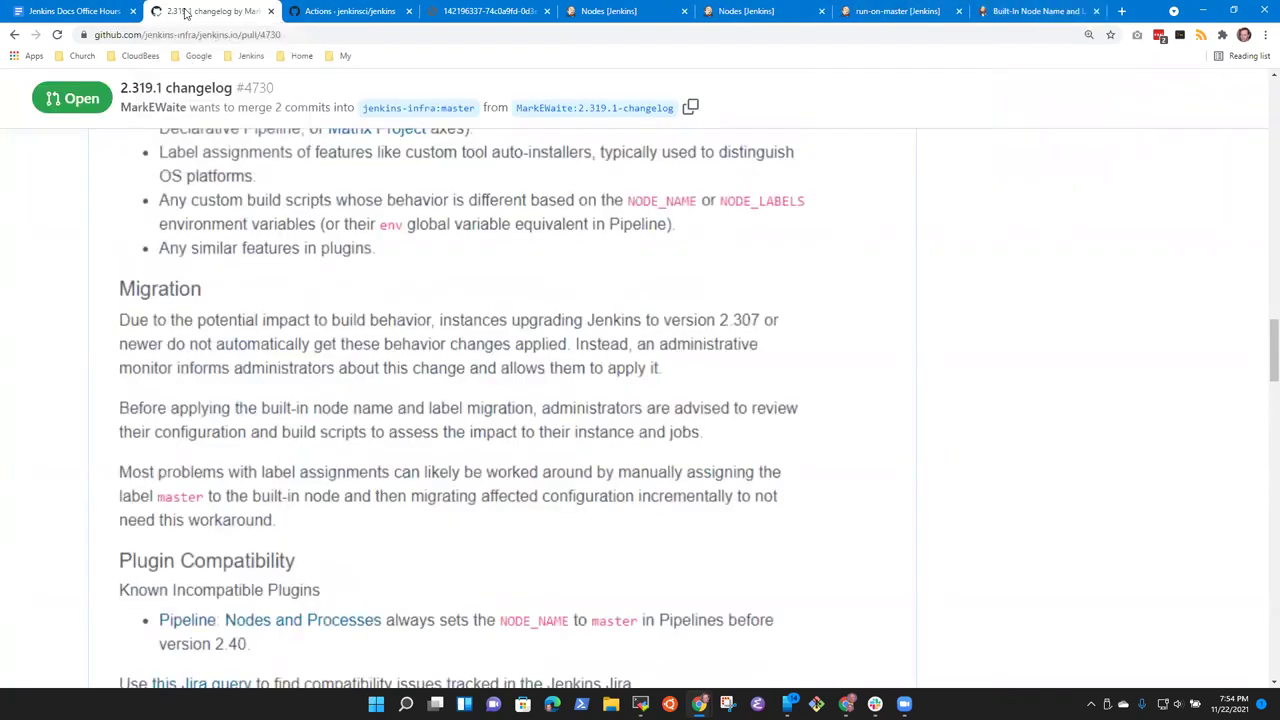
{"action": "left_click", "coordinate": [1046, 14]}
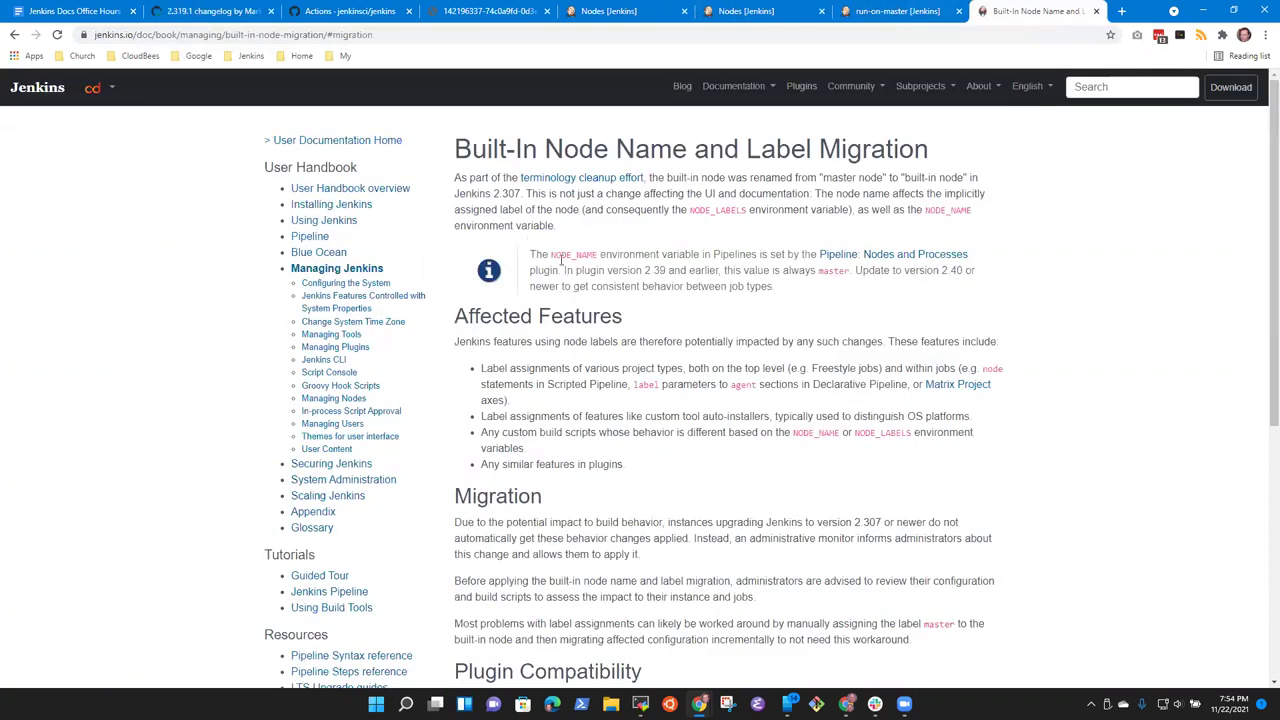
Step: Reselect the info note, then scroll the PR's guide to the 'Woodstox implementation removed' section
{"action": "left_click_drag", "start_coordinate": [531, 250], "coordinate": [776, 284]}
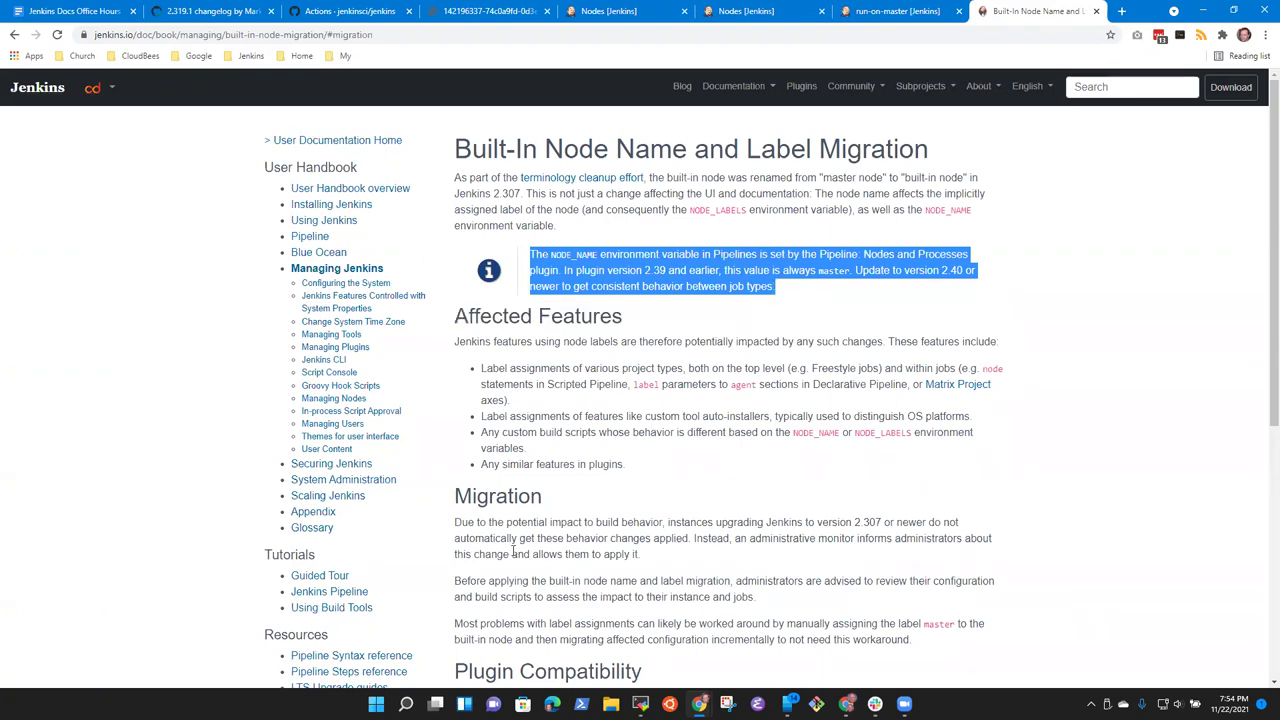
{"action": "scroll", "coordinate": [578, 555], "scroll_direction": "down", "scroll_amount": 3}
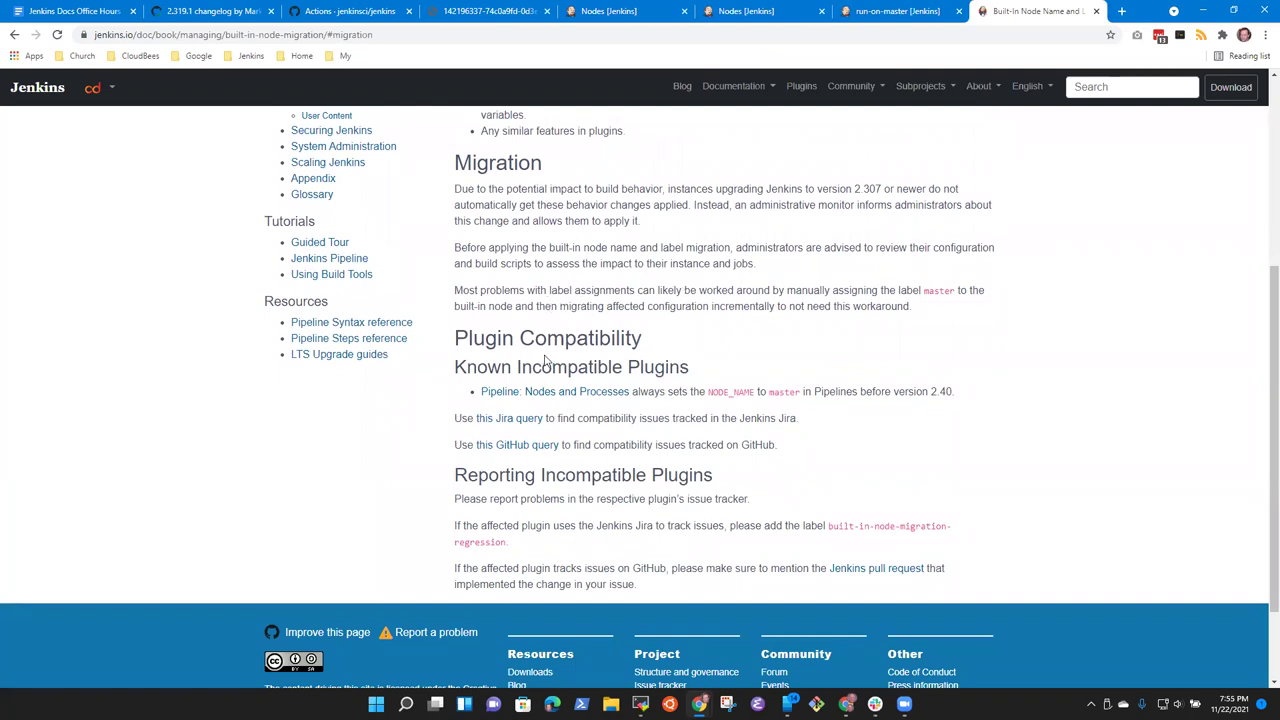
{"action": "left_click", "coordinate": [196, 14]}
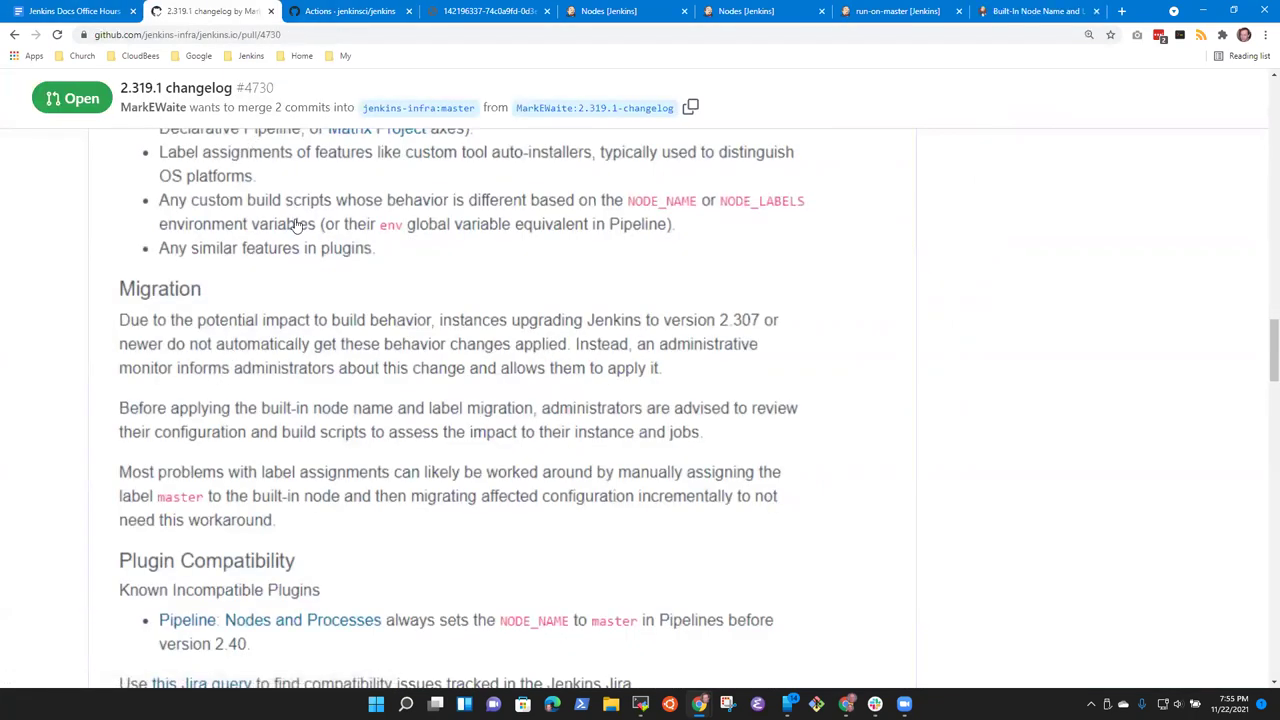
{"action": "scroll", "coordinate": [365, 193], "scroll_direction": "down", "scroll_amount": 2}
{"action": "scroll", "coordinate": [366, 210], "scroll_direction": "up", "scroll_amount": 1}
{"action": "scroll", "coordinate": [420, 300], "scroll_direction": "down", "scroll_amount": 3}
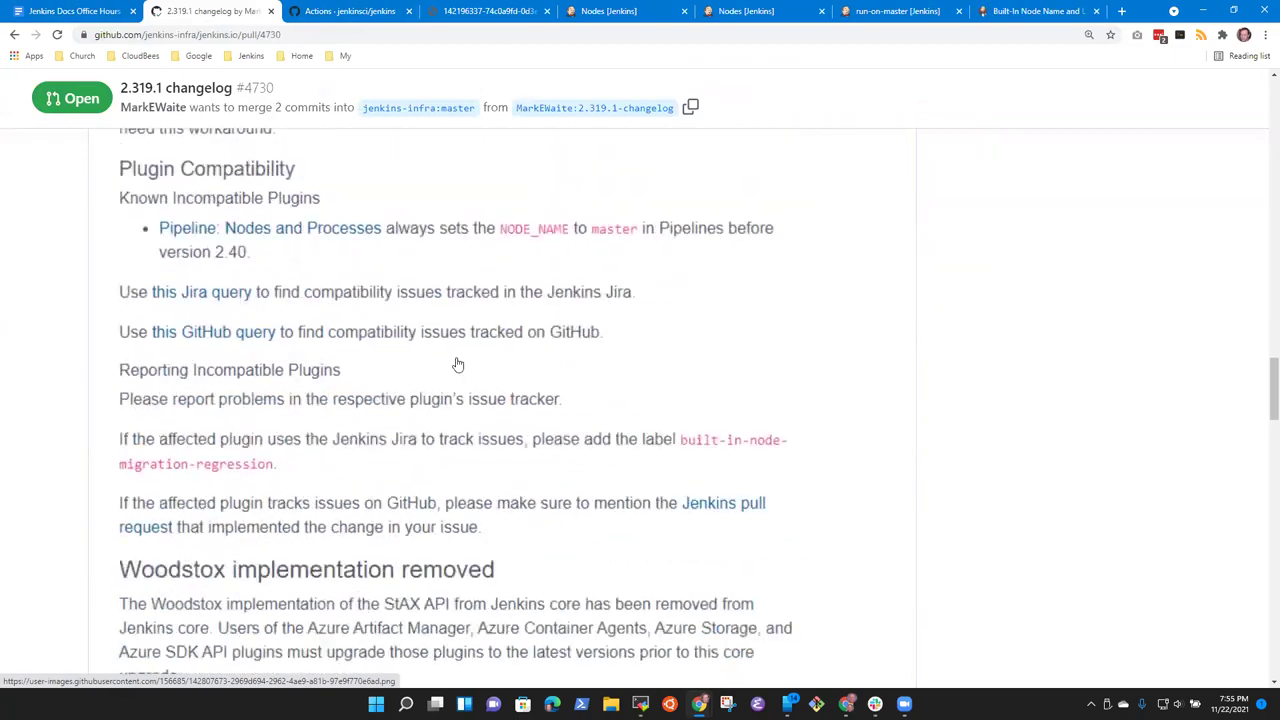
Step: Copy the 'Add the system property…' message from lts.yml
{"action": "left_click", "coordinate": [640, 703]}
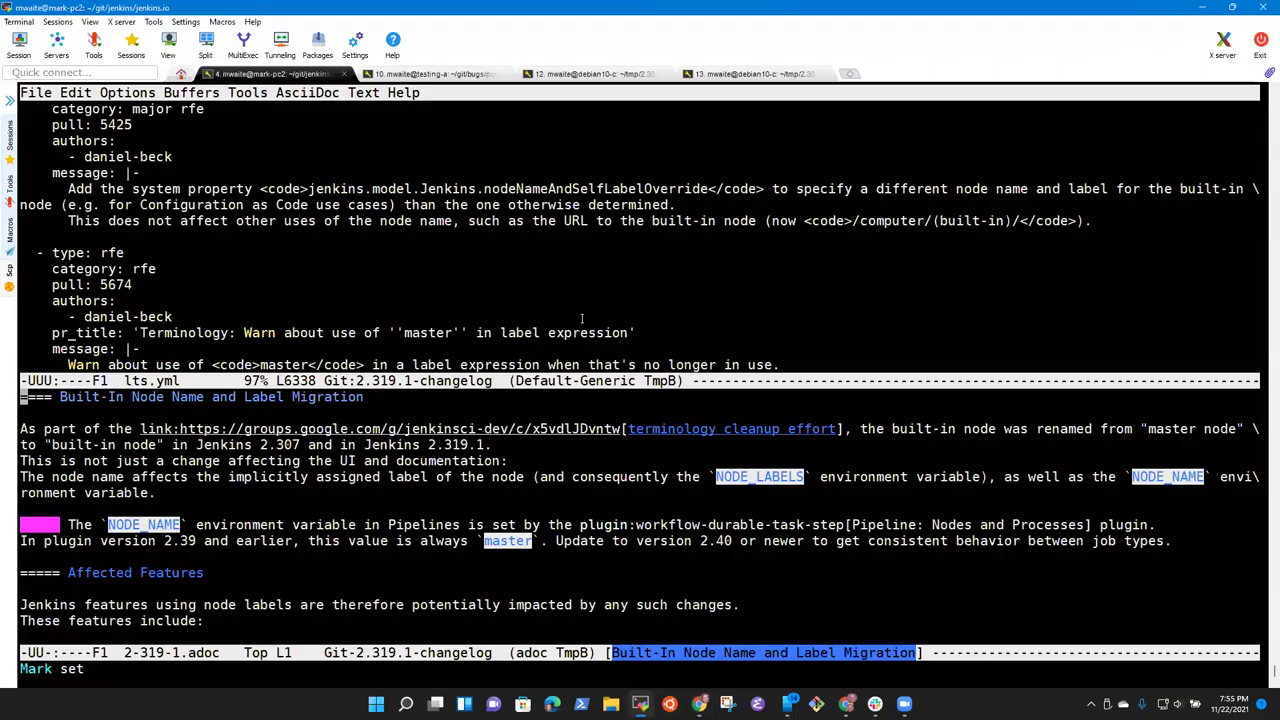
{"action": "key", "text": "Up"}
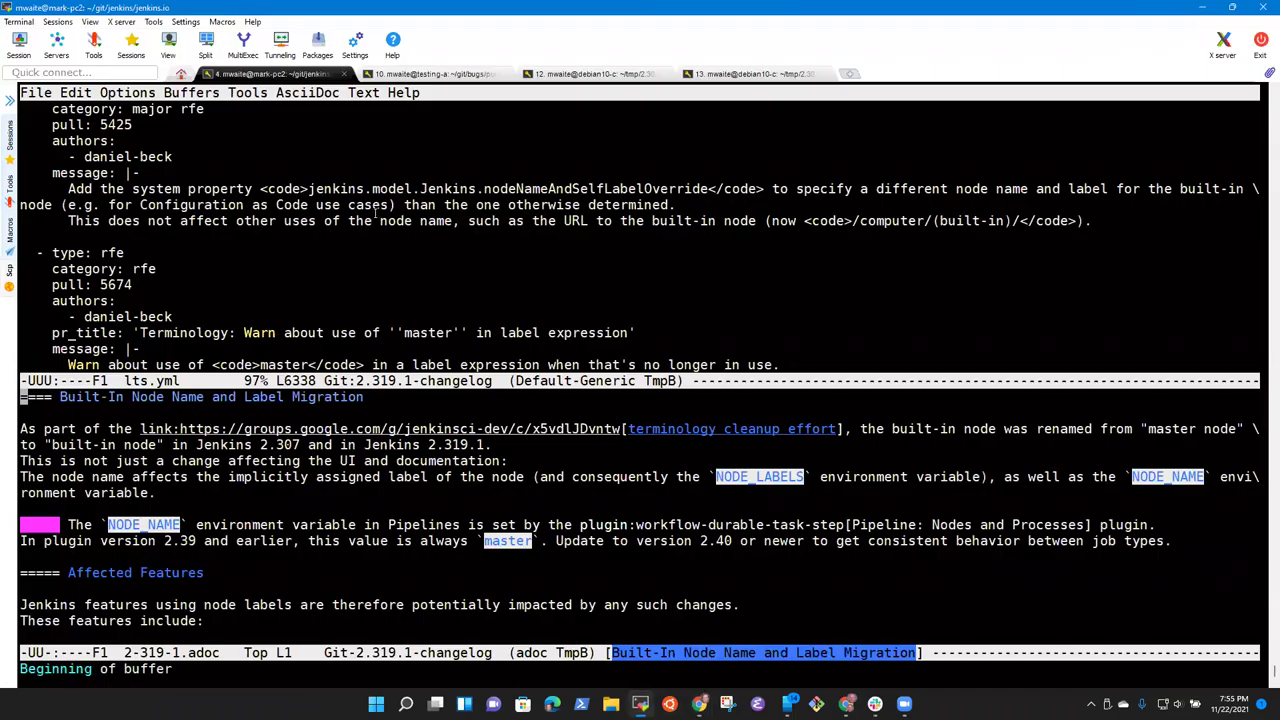
{"action": "key", "text": "ctrl+x"}
{"action": "key", "text": "o"}
{"action": "key", "text": "Down"}
{"action": "key", "text": "ctrl+space"}
{"action": "key", "text": "Down"}
{"action": "key", "text": "Down"}
{"action": "key", "text": "Down"}
{"action": "key", "text": "alt+w"}
Step: Move to the blank line before Plugin Compatibility in 2-319-1.adoc
{"action": "key", "text": "ctrl+x"}
{"action": "key", "text": "o"}
{"action": "key", "text": "ctrl+v"}
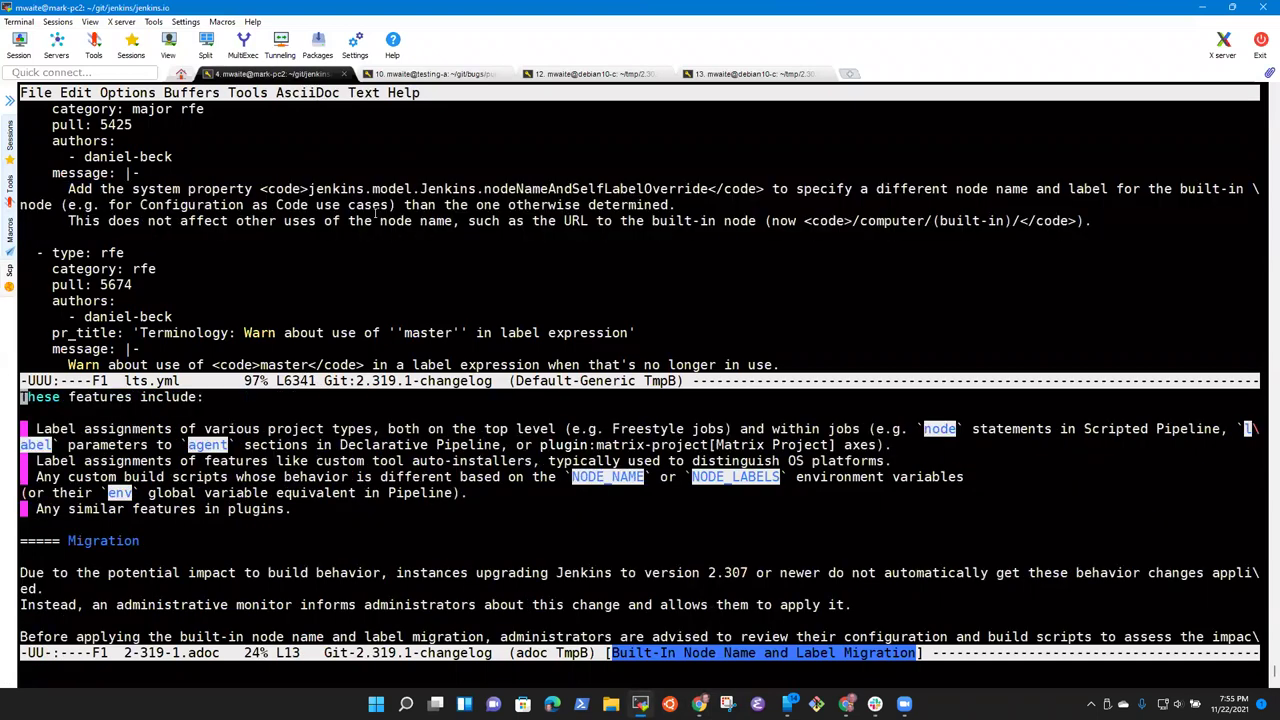
{"action": "key", "text": "alt+v"}
{"action": "key", "text": "Up"}
{"action": "key", "text": "Up"}
{"action": "key", "text": "Up"}
{"action": "key", "text": "Up"}
{"action": "key", "text": "Up"}
{"action": "key", "text": "Up"}
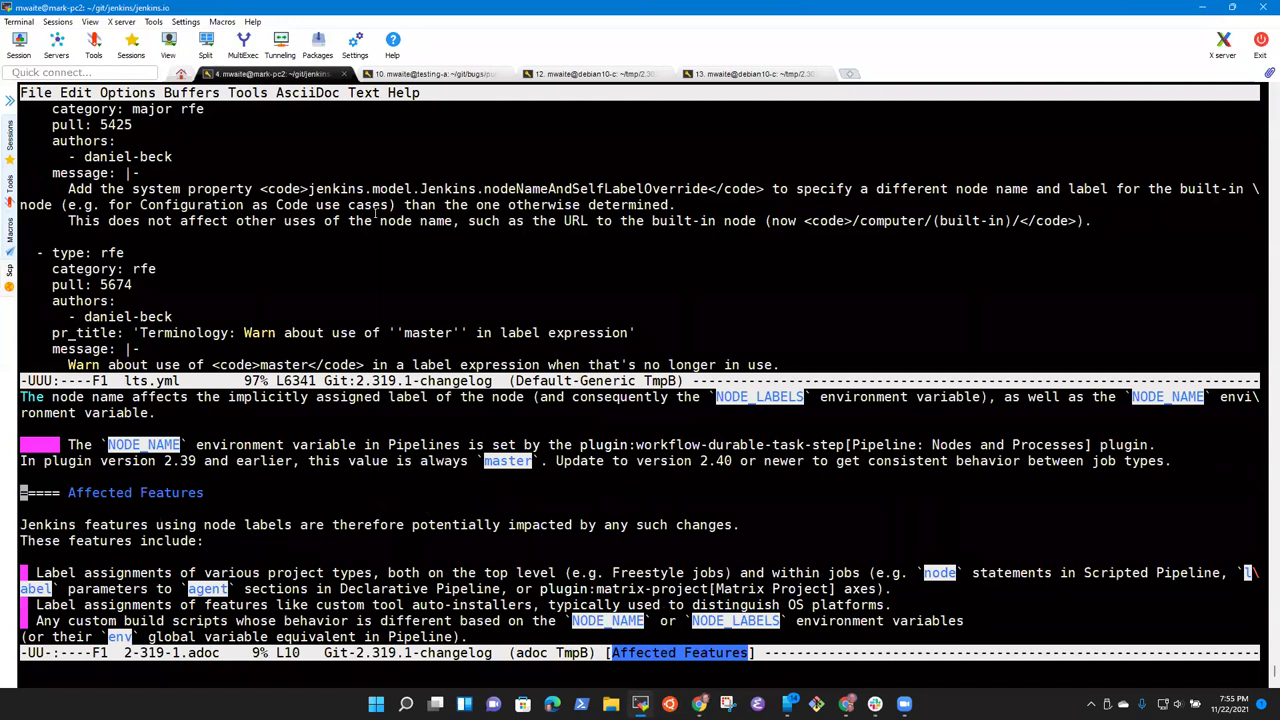
{"action": "key", "text": "Right"}
{"action": "key", "text": "Right"}
{"action": "key", "text": "ctrl+v"}
{"action": "key", "text": "ctrl+v"}
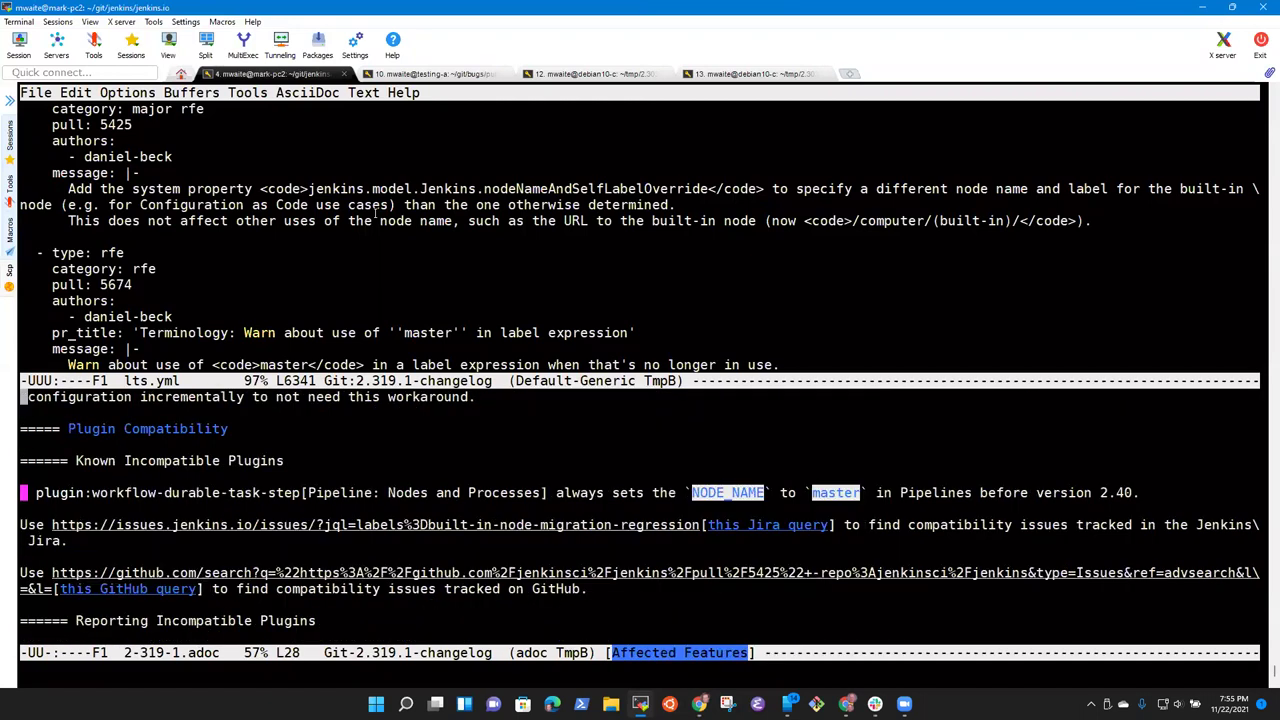
{"action": "key", "text": "Up"}
{"action": "key", "text": "Down"}
{"action": "key", "text": "Down"}
Step: Paste the system property message above Plugin Compatibility under a 'NOTE:' label line
{"action": "key", "text": "Return"}
{"action": "key", "text": "Return"}
{"action": "key", "text": "Return"}
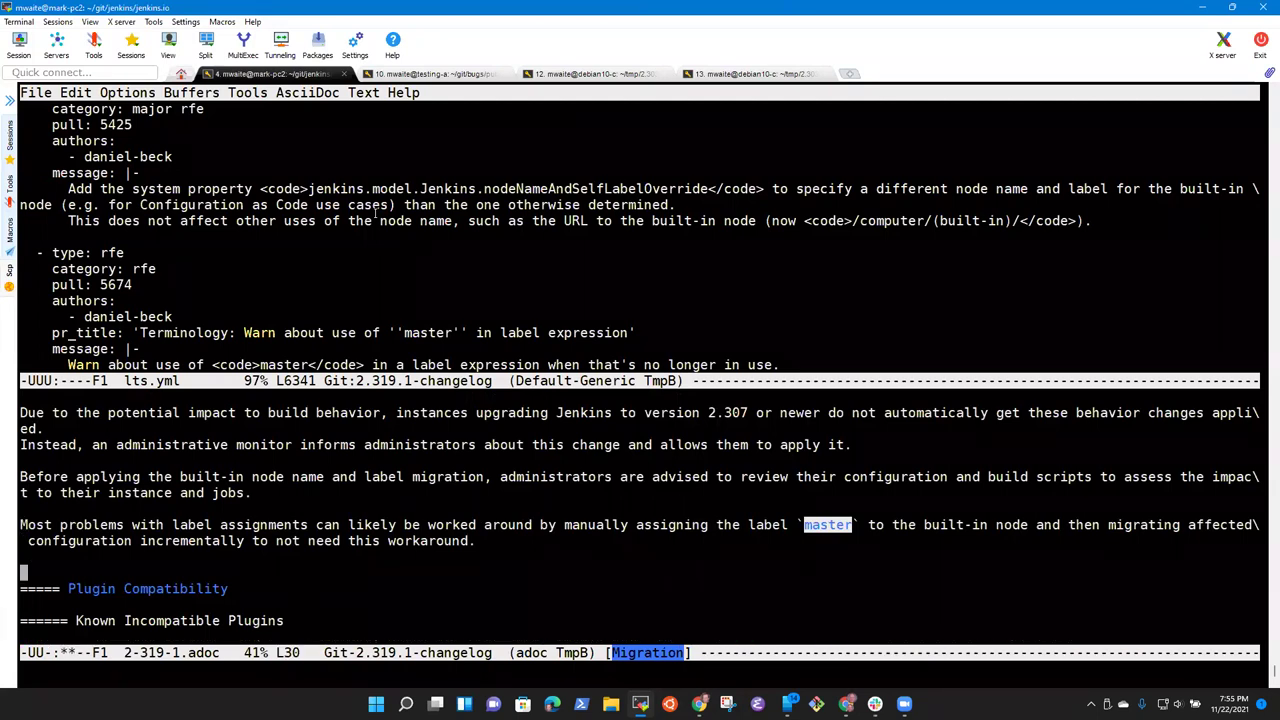
{"action": "key", "text": "Up"}
{"action": "key", "text": "Up"}
{"action": "key", "text": "ctrl+y"}
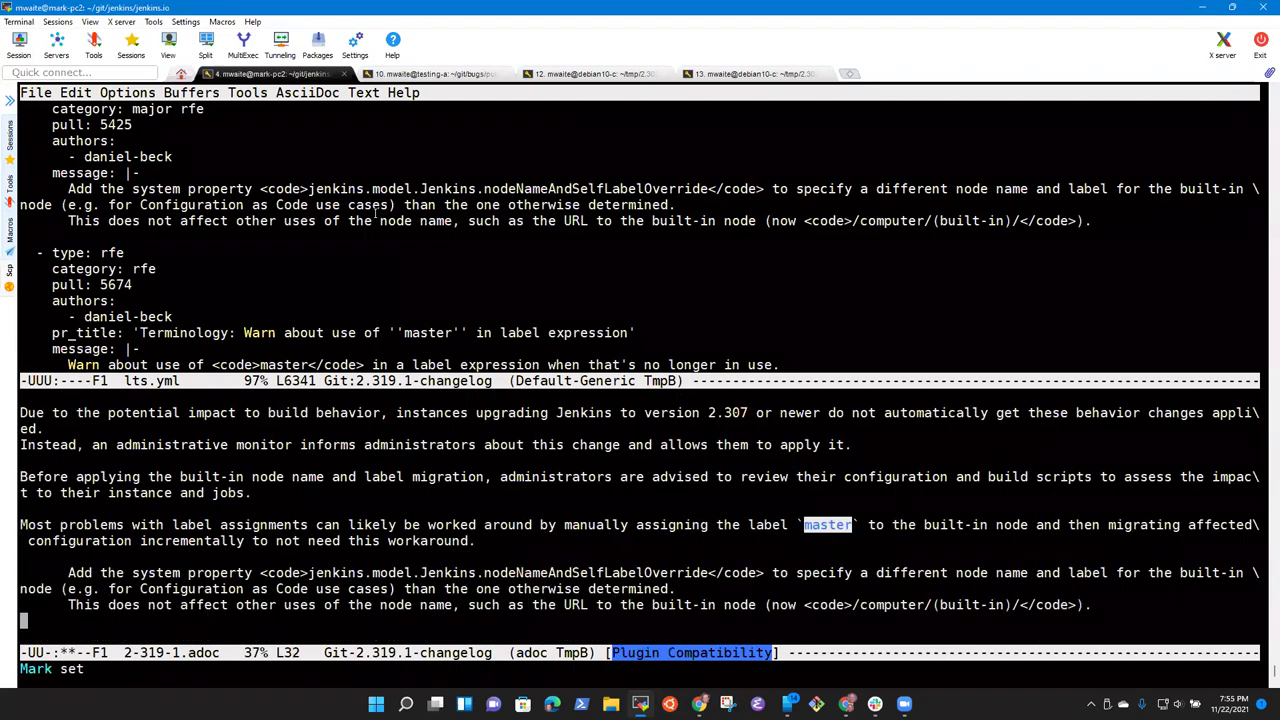
{"action": "key", "text": "Up"}
{"action": "key", "text": "Up"}
{"action": "key", "text": "Up"}
{"action": "key", "text": "Up"}
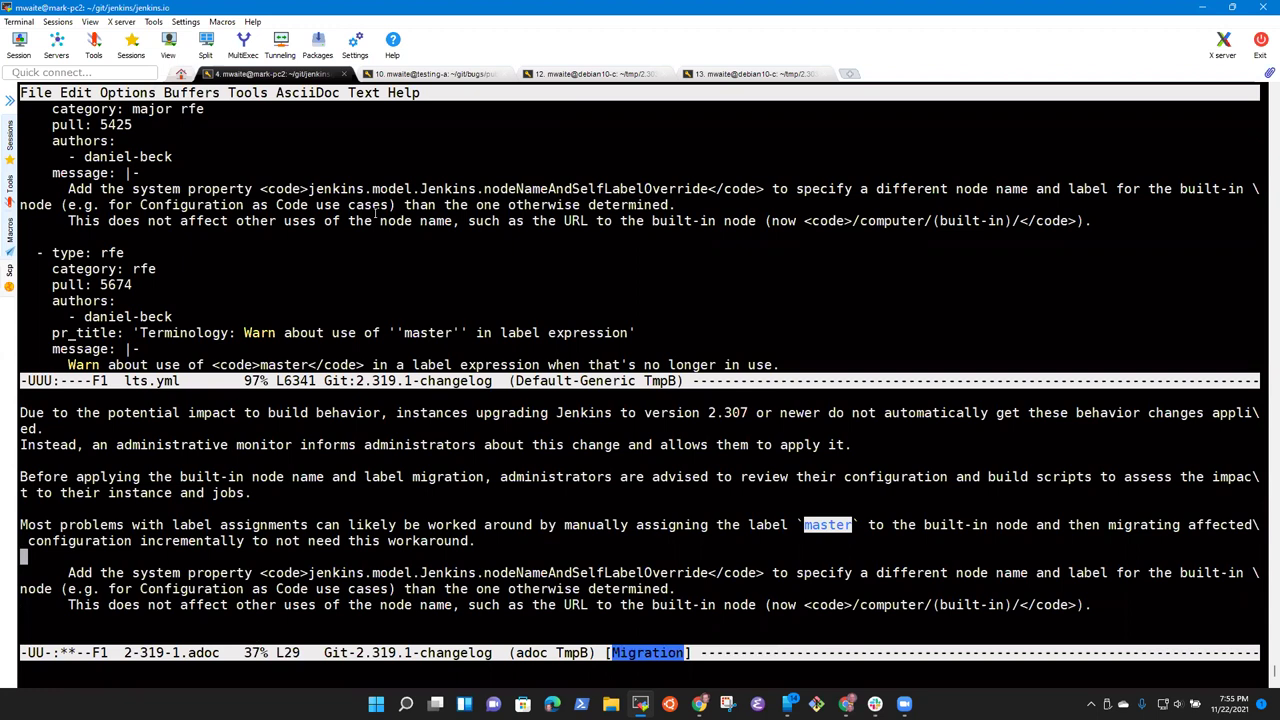
{"action": "key", "text": "Return"}
{"action": "type", "text": "NOTE:"}
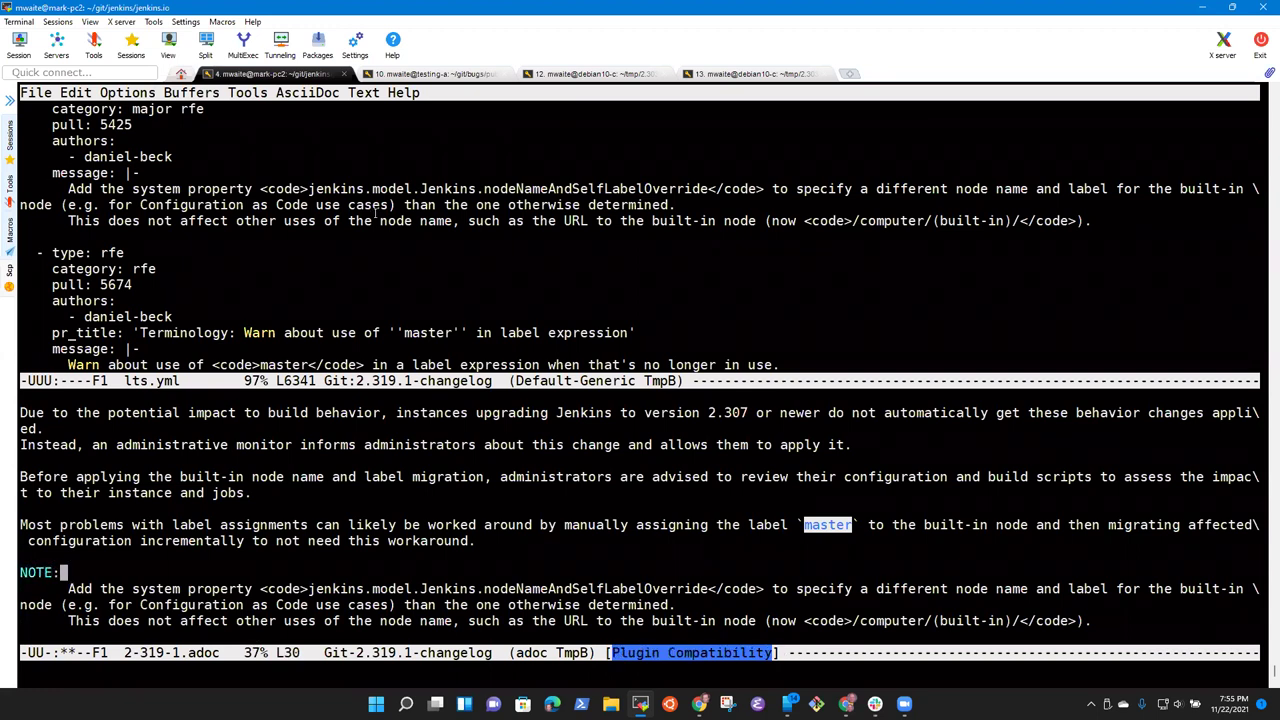
Step: Remove the leading indentation from both pasted note lines
{"action": "key", "text": "alt+less"}
{"action": "key", "text": "ctrl+v"}
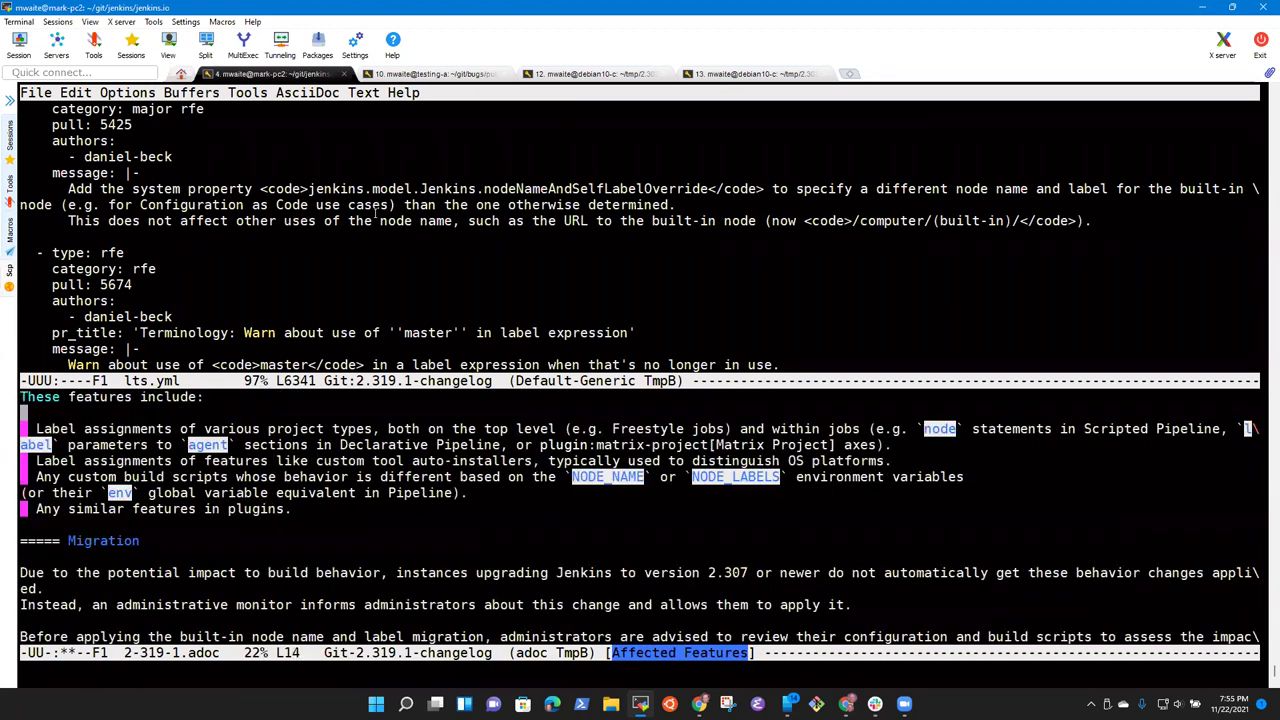
{"action": "key", "text": "ctrl+l"}
{"action": "key", "text": "Down"}
{"action": "key", "text": "Down"}
{"action": "key", "text": "Down"}
{"action": "key", "text": "Down"}
{"action": "key", "text": "Down"}
{"action": "key", "text": "Down"}
{"action": "key", "text": "ctrl+l"}
{"action": "key", "text": "Down"}
{"action": "key", "text": "Down"}
{"action": "key", "text": "Down"}
{"action": "key", "text": "Down"}
{"action": "key", "text": "ctrl+v"}
{"action": "key", "text": "Down"}
{"action": "key", "text": "Down"}
{"action": "key", "text": "Down"}
{"action": "key", "text": "Down"}
{"action": "key", "text": "Down"}
{"action": "key", "text": "Down"}
{"action": "key", "text": "alt+space"}
{"action": "key", "text": "BackSpace"}
{"action": "key", "text": "Down"}
{"action": "key", "text": "Down"}
{"action": "key", "text": "alt+space"}
{"action": "key", "text": "BackSpace"}
Step: Change 'NOTE:' to 'NOTE', fence the note text with ---- lines, and save the guide
{"action": "key", "text": "Up"}
{"action": "key", "text": "Up"}
{"action": "key", "text": "End"}
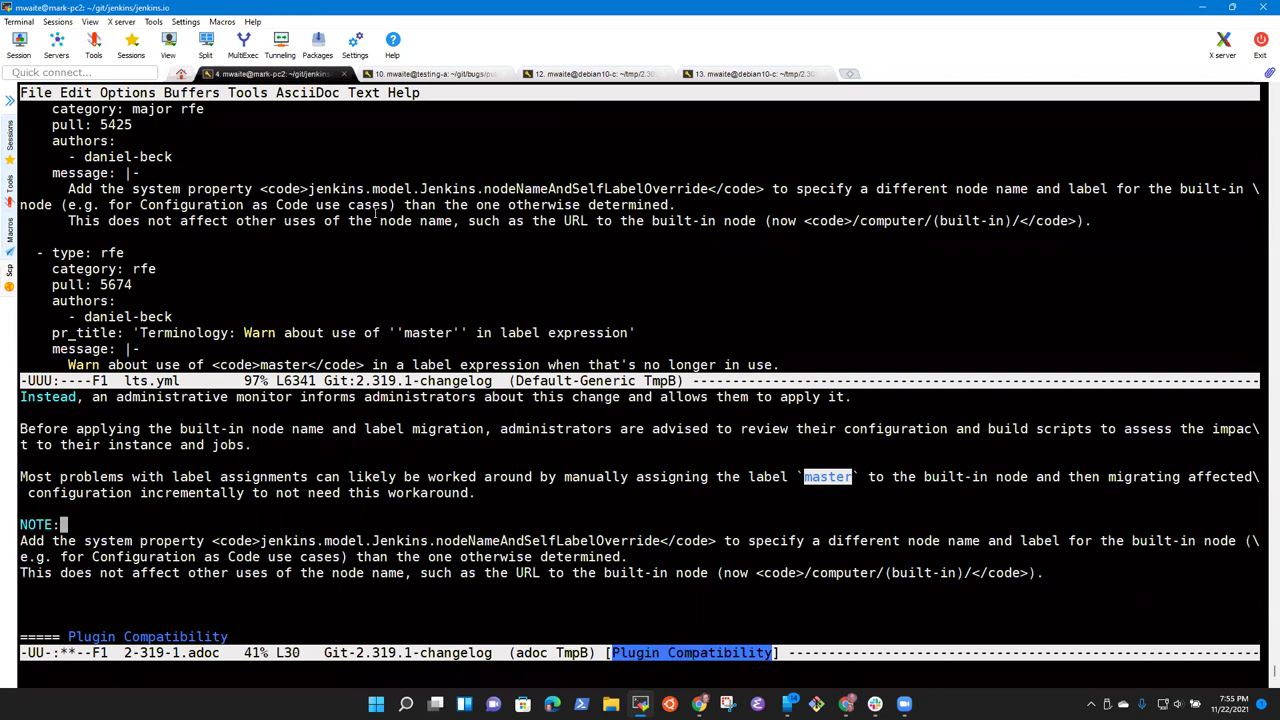
{"action": "key", "text": "BackSpace"}
{"action": "key", "text": "Return"}
{"action": "type", "text": "----"}
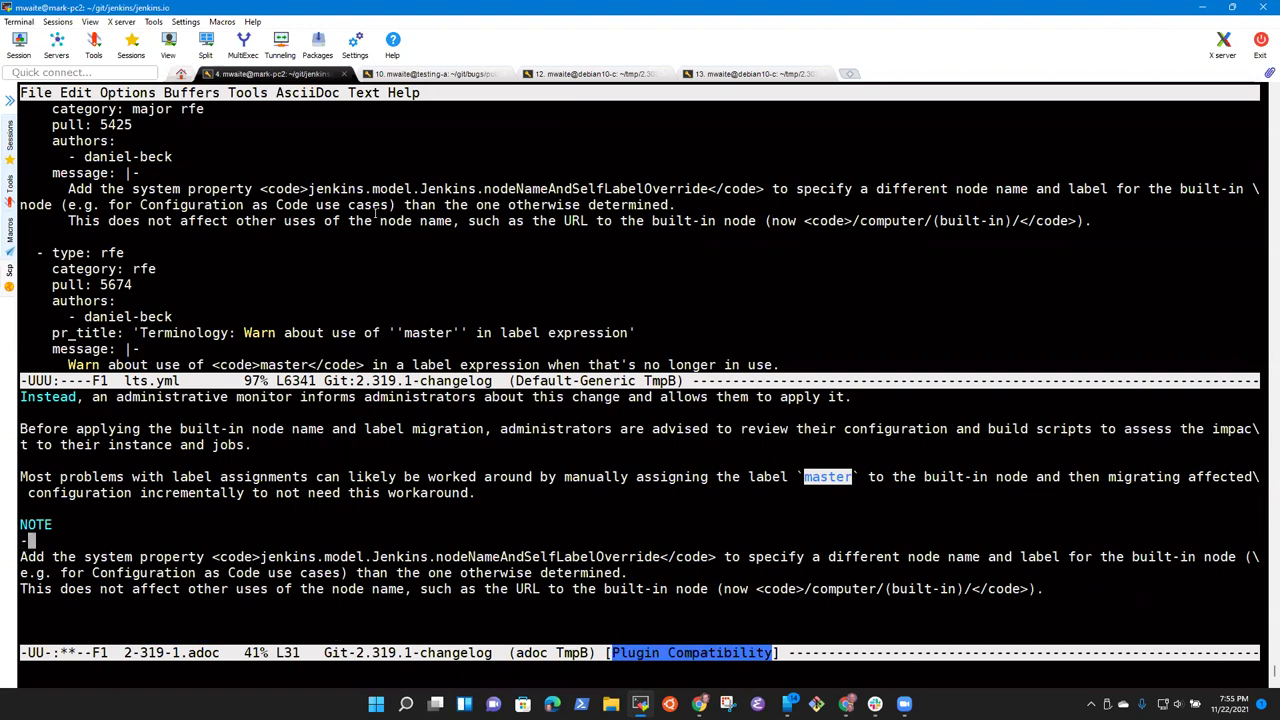
{"action": "key", "text": "Down"}
{"action": "key", "text": "Down"}
{"action": "key", "text": "Down"}
{"action": "type", "text": "----"}
{"action": "key", "text": "ctrl+x"}
{"action": "key", "text": "ctrl+s"}
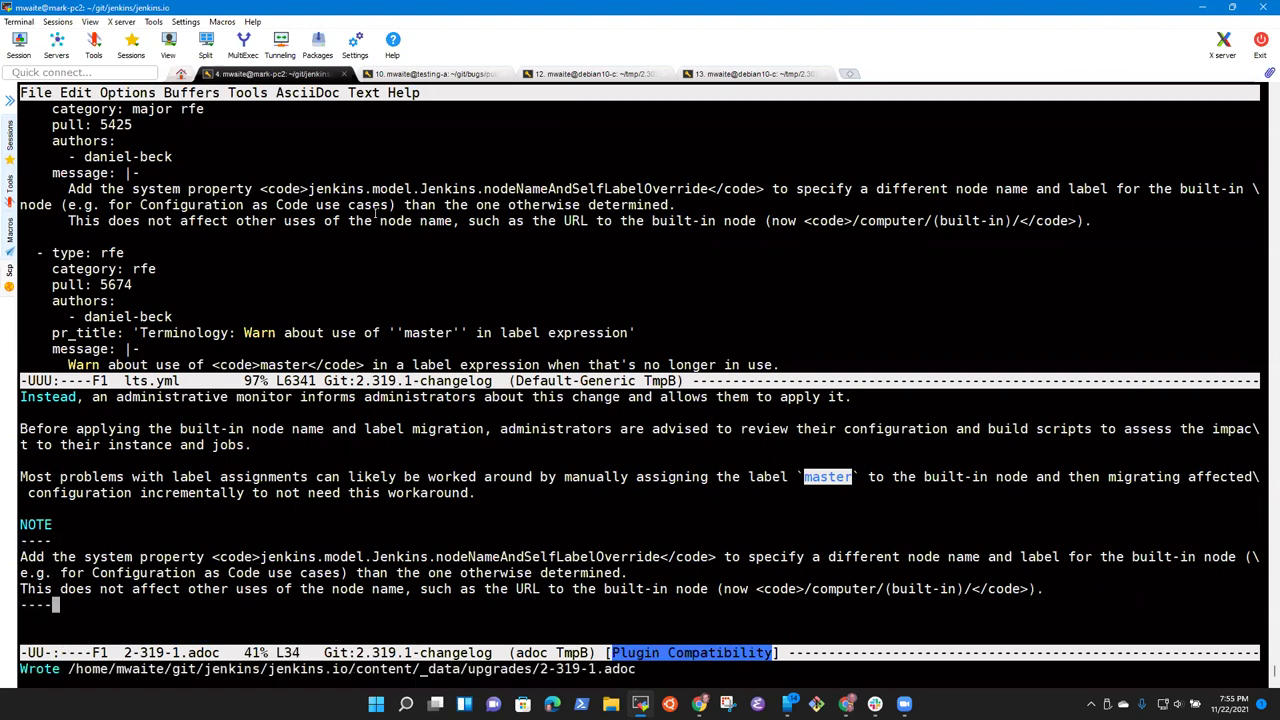
{"action": "key", "text": "Up"}
{"action": "key", "text": "Up"}
{"action": "key", "text": "Up"}
{"action": "key", "text": "Up"}
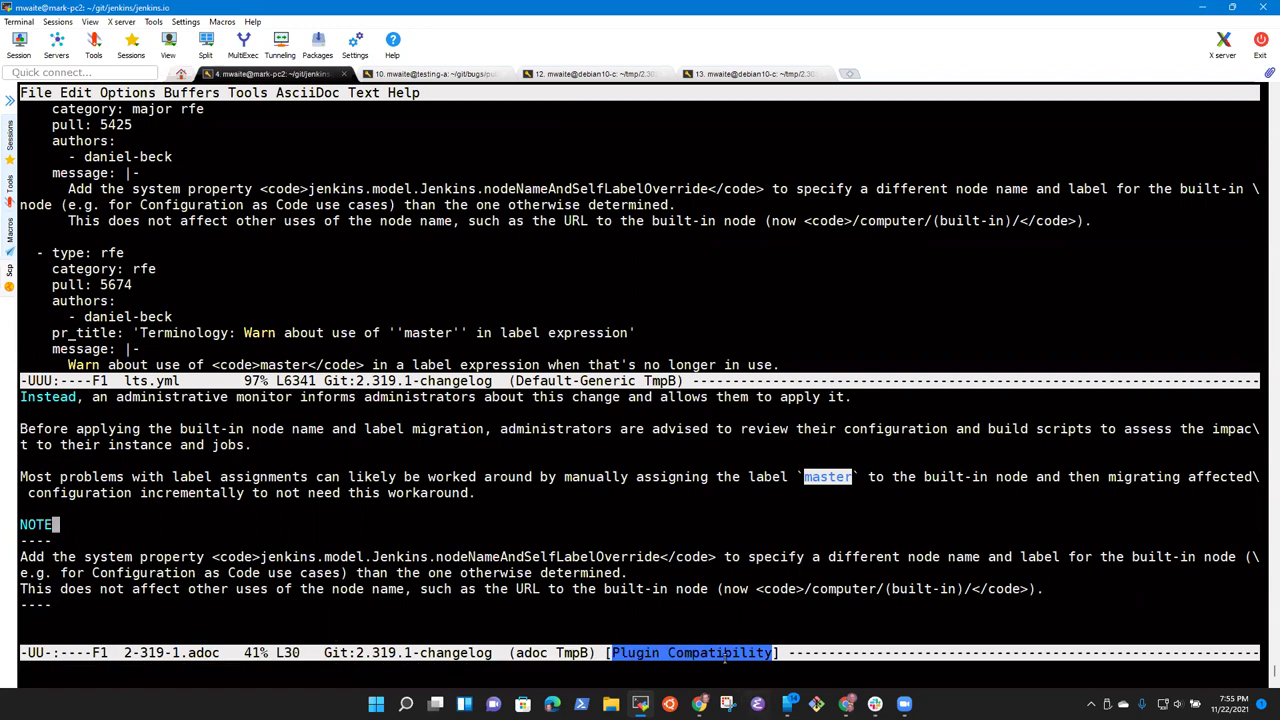
{"action": "left_click", "coordinate": [699, 704]}
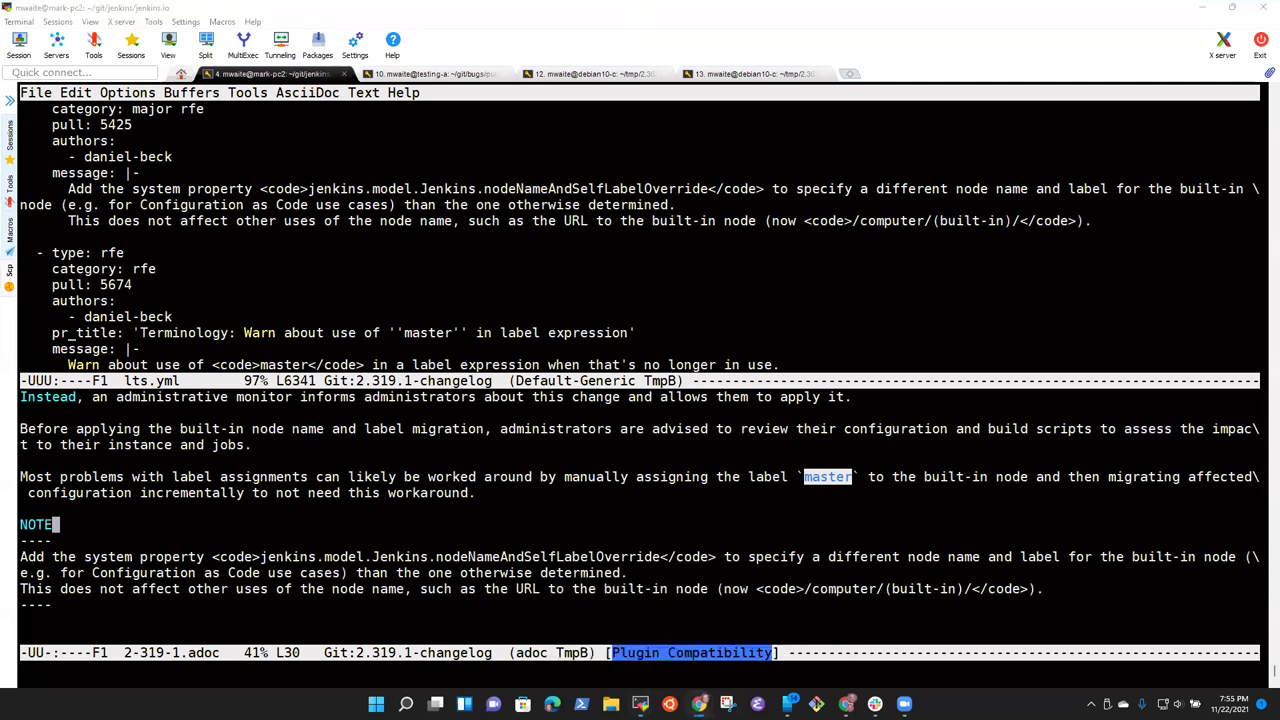
Step: Search Google in a new Chrome tab for 'Note syntax in asciidoc'
{"action": "mouse_move", "coordinate": [699, 704]}
{"action": "left_click", "coordinate": [742, 628]}
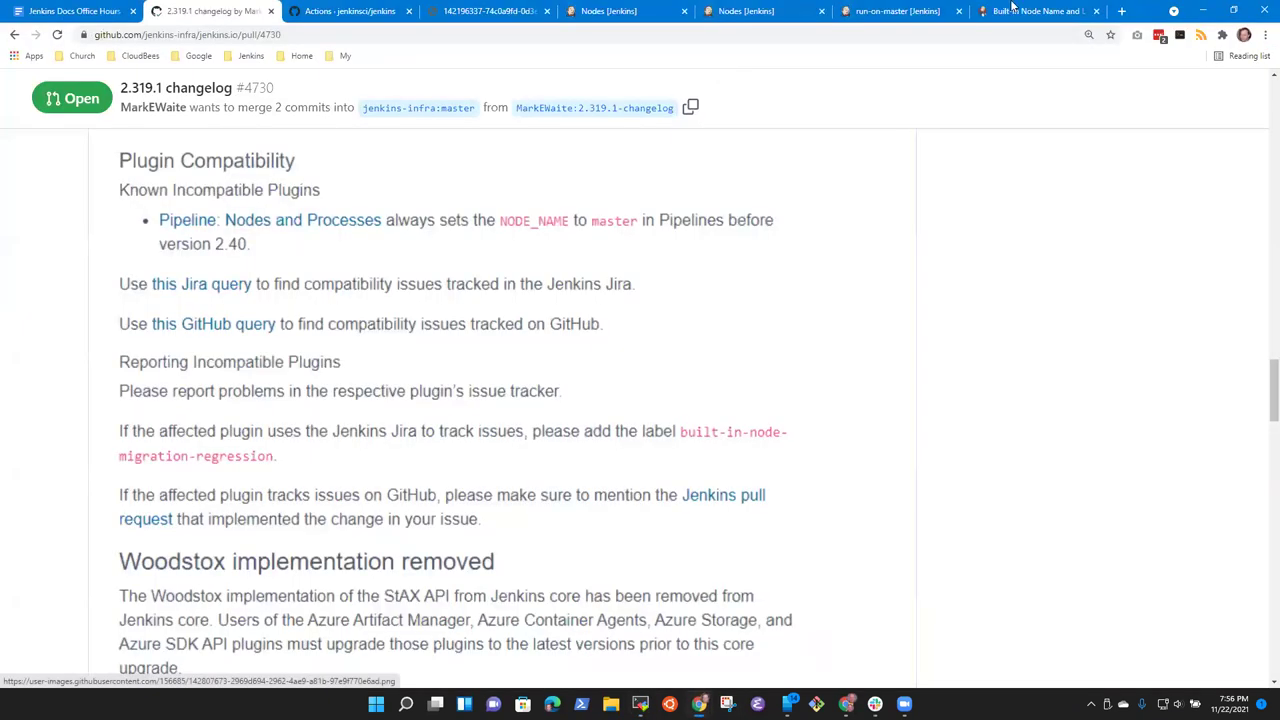
{"action": "left_click", "coordinate": [1122, 11]}
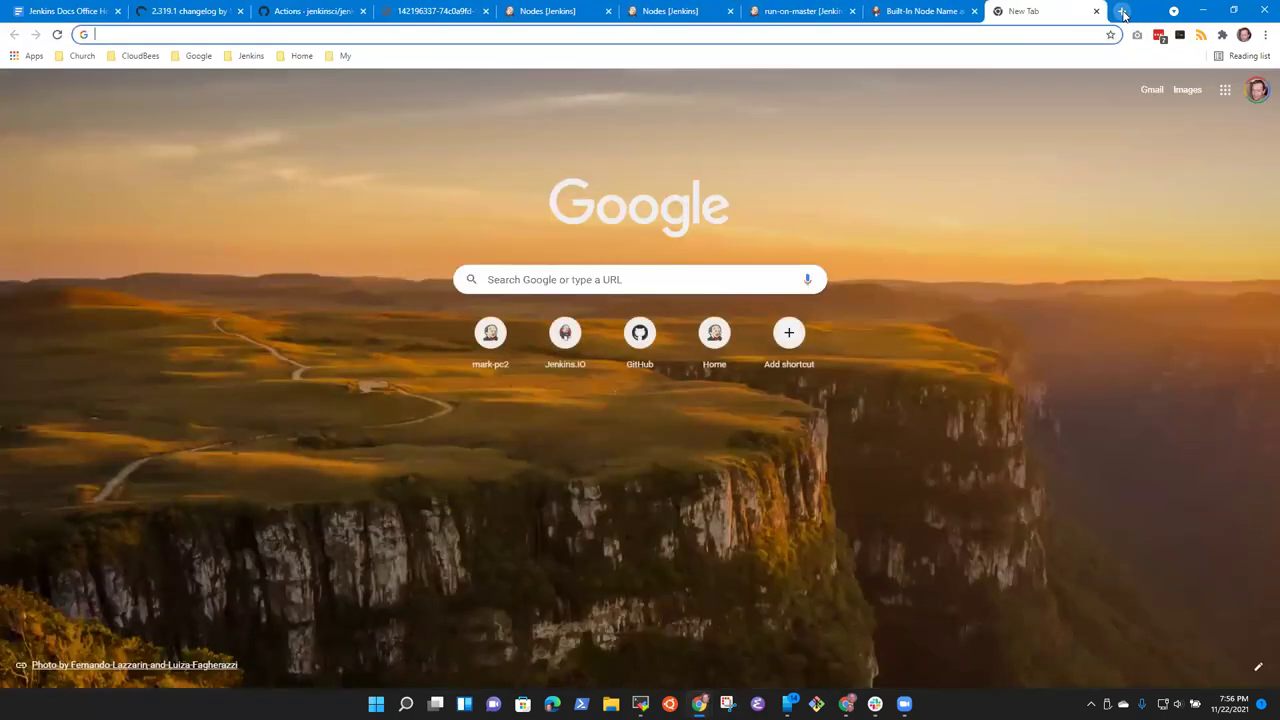
{"action": "type", "text": "Note syntax in asciidoc"}
{"action": "key", "text": "Return"}
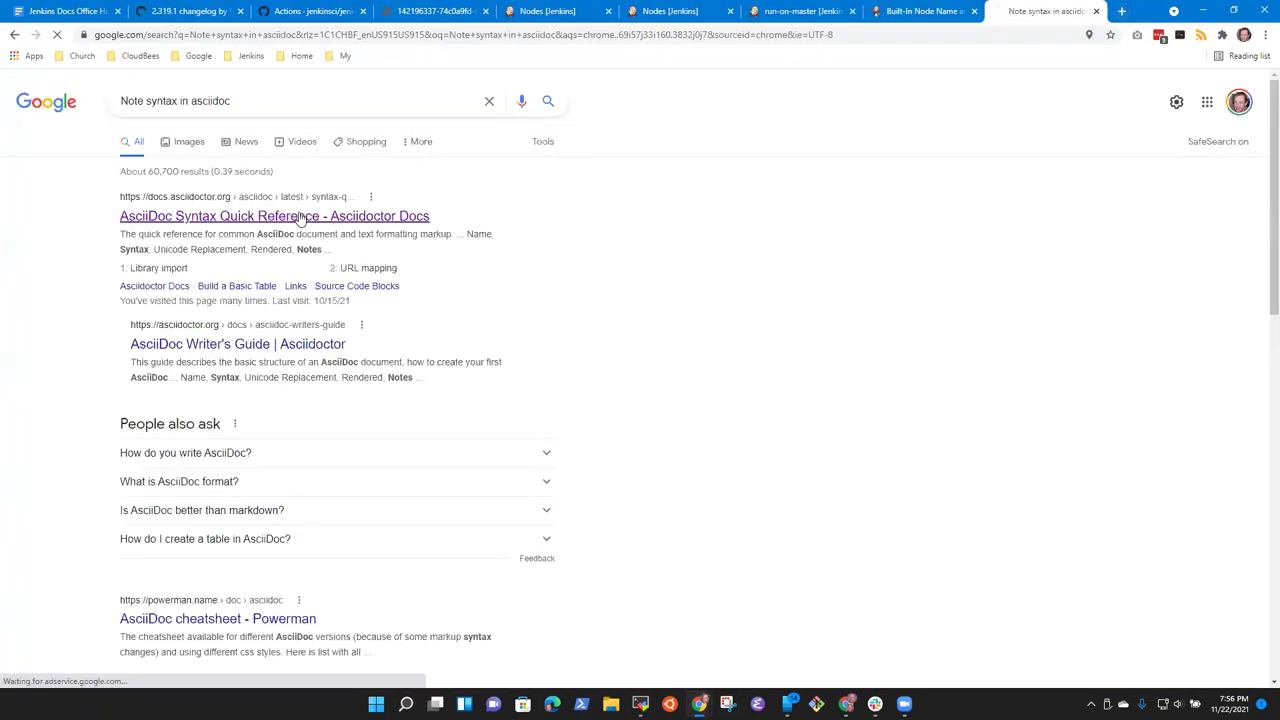
Step: Open the AsciiDoc Syntax Quick Reference and find its NOTE admonition example
{"action": "left_click", "coordinate": [289, 221]}
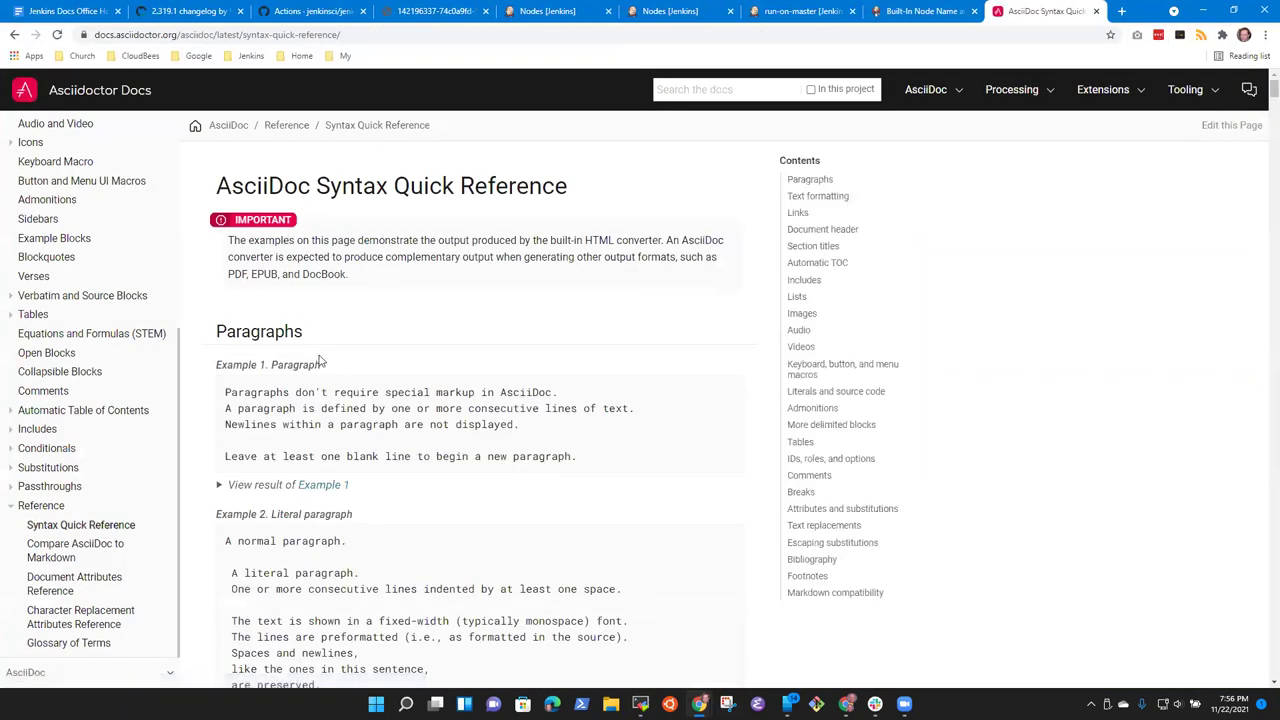
{"action": "scroll", "coordinate": [325, 323], "scroll_direction": "down", "scroll_amount": 5}
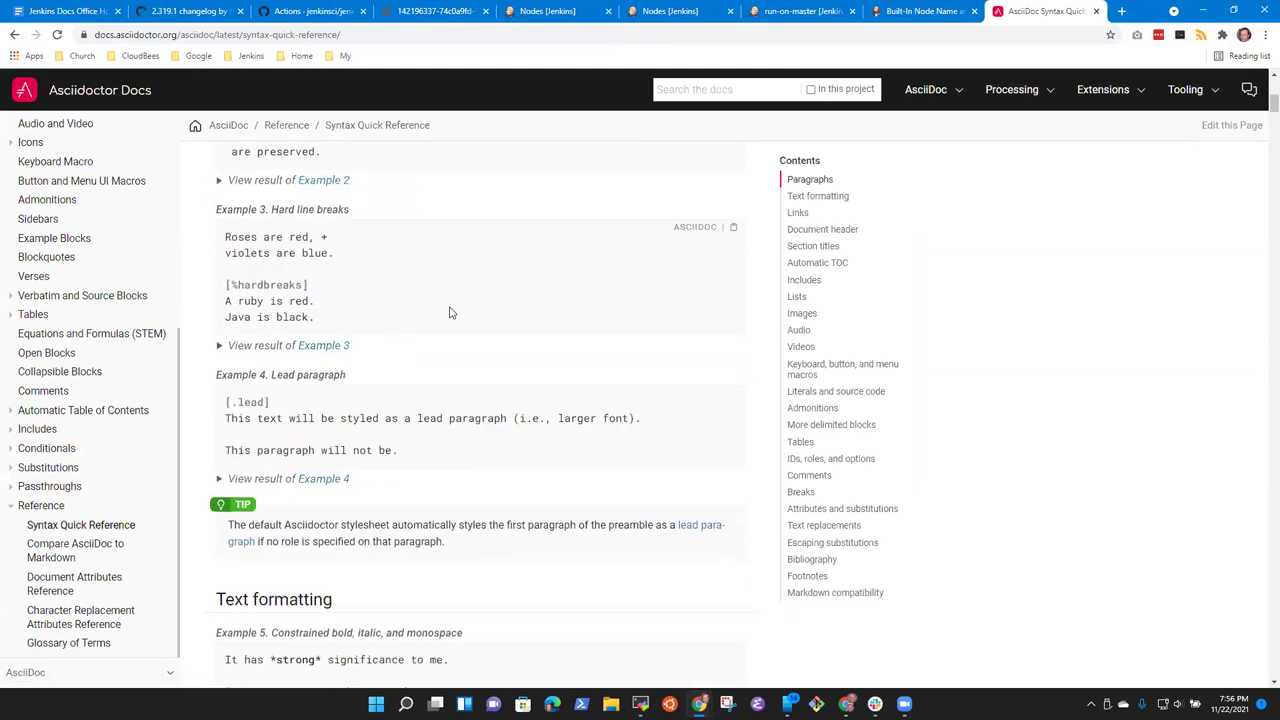
{"action": "scroll", "coordinate": [450, 313], "scroll_direction": "down", "scroll_amount": 6}
{"action": "key", "text": "ctrl+f"}
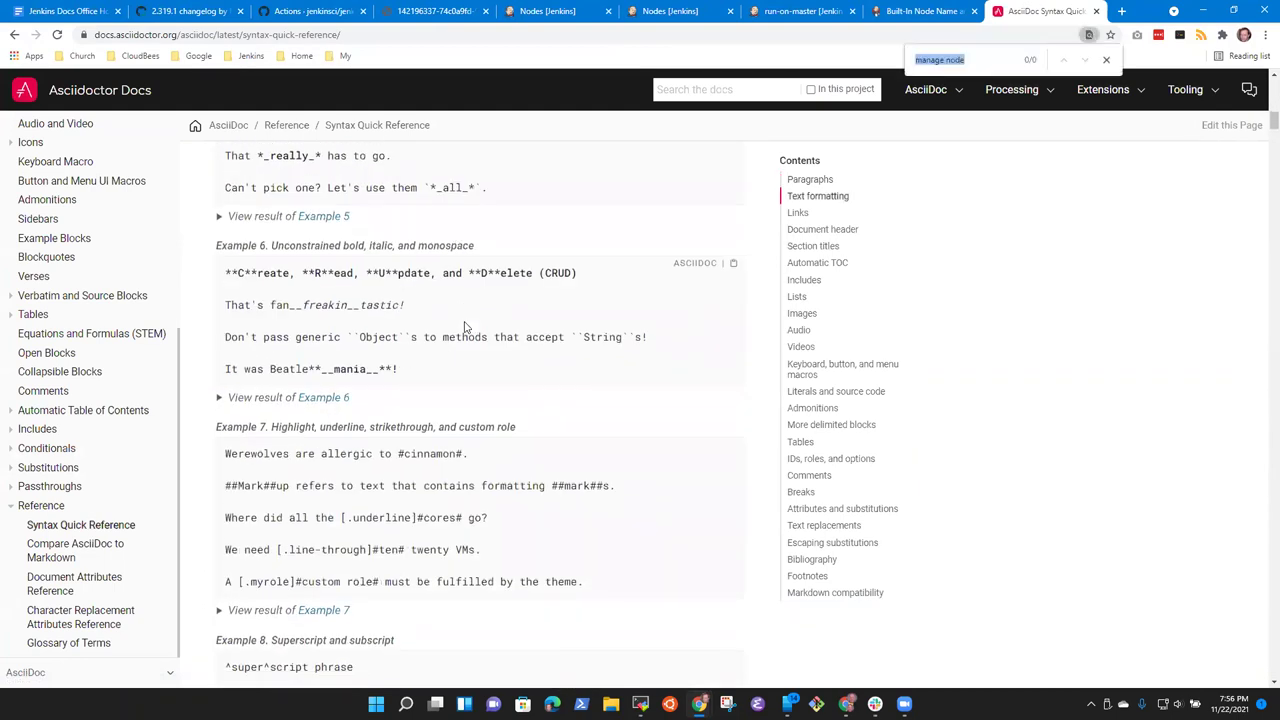
{"action": "type", "text": "note"}
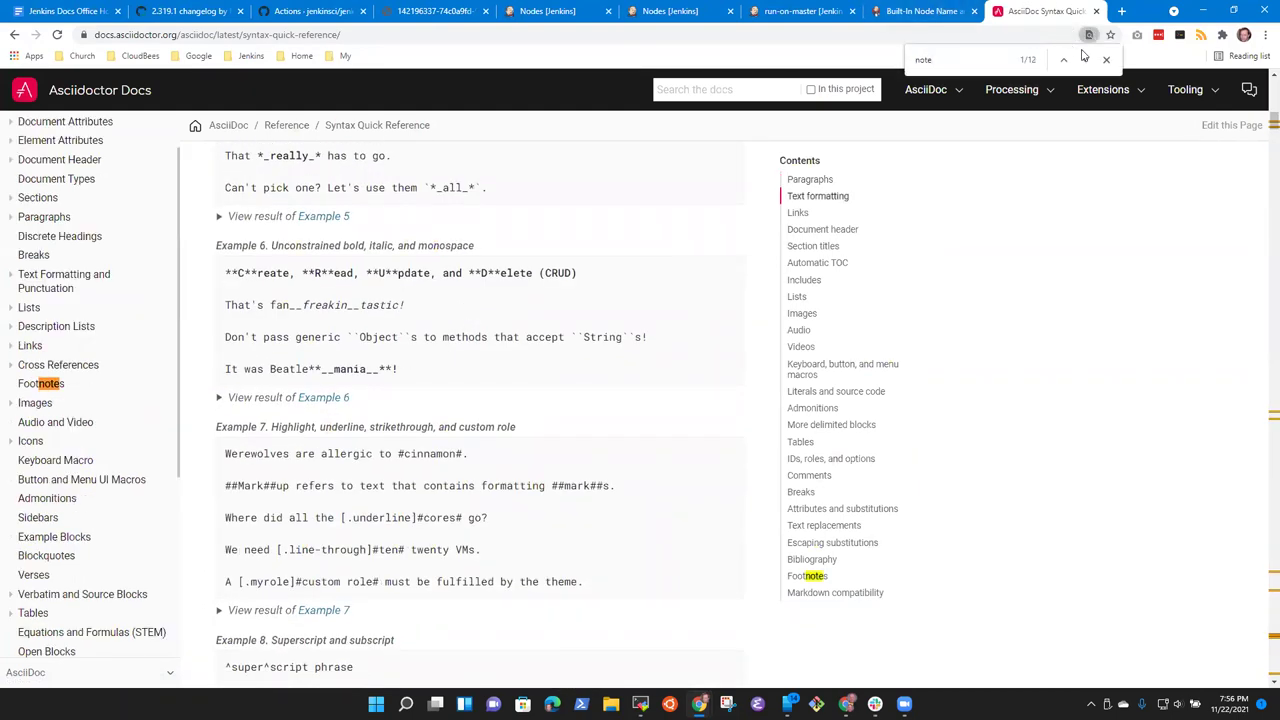
{"action": "left_click", "coordinate": [1084, 60]}
{"action": "left_click", "coordinate": [1085, 64]}
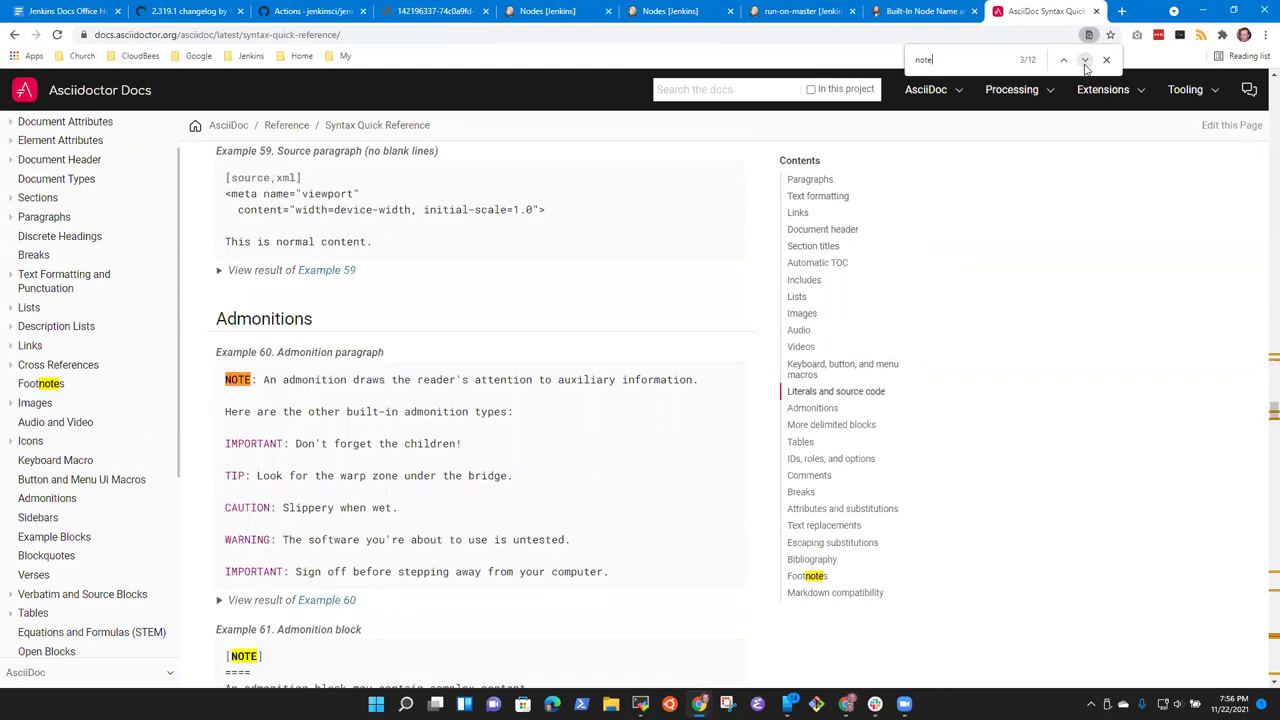
{"action": "scroll", "coordinate": [395, 378], "scroll_direction": "down", "scroll_amount": 1}
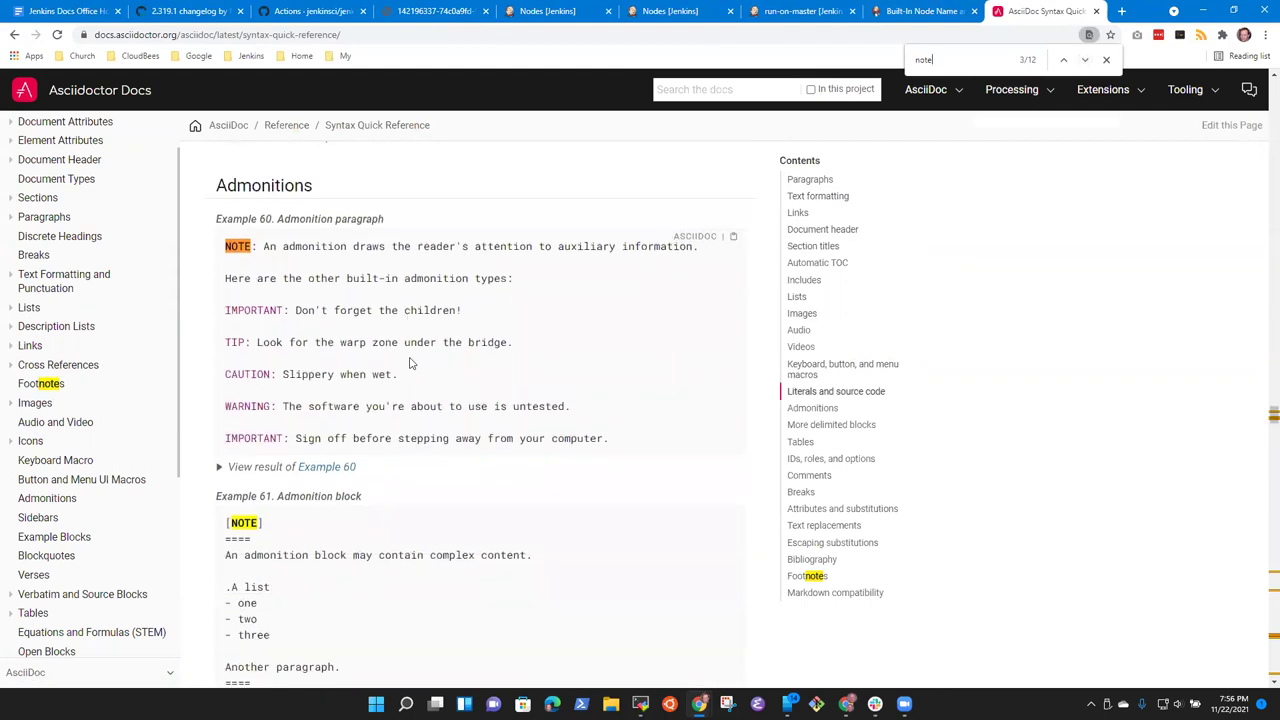
{"action": "scroll", "coordinate": [427, 348], "scroll_direction": "down", "scroll_amount": 2}
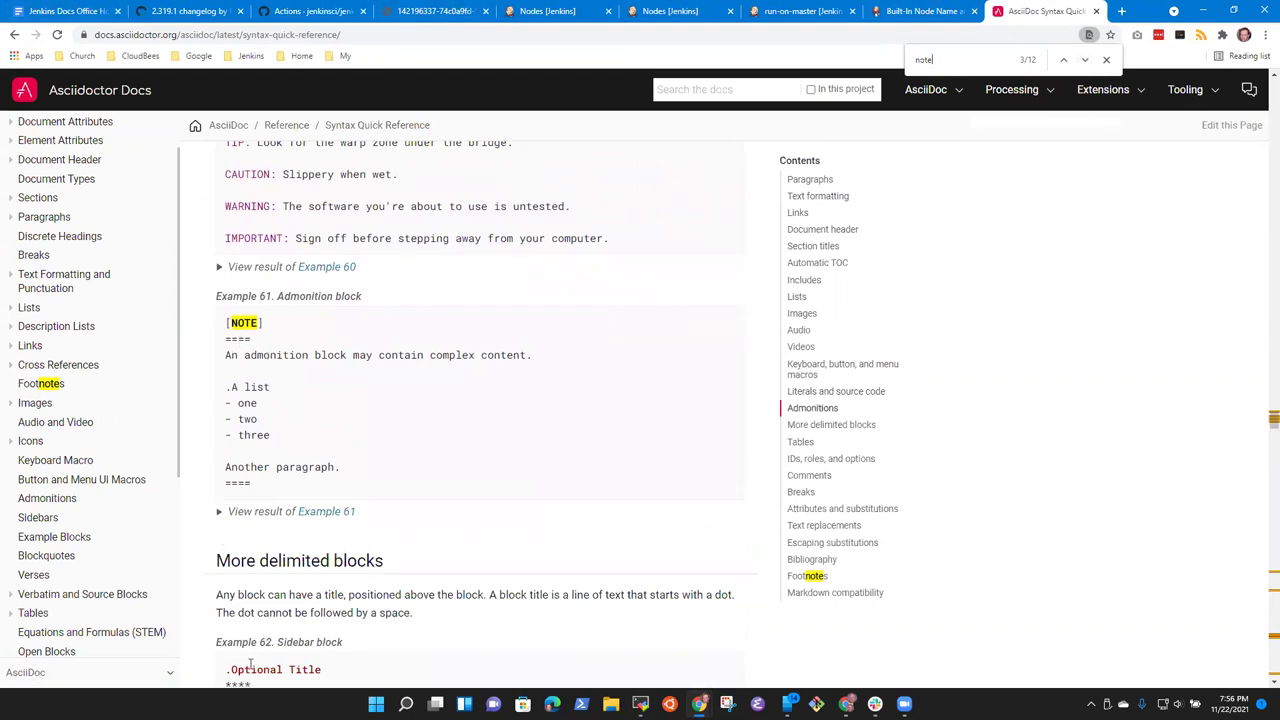
Step: Replace both ---- note delimiters with ==== and save 2-319-1.adoc
{"action": "key", "text": "alt+Tab"}
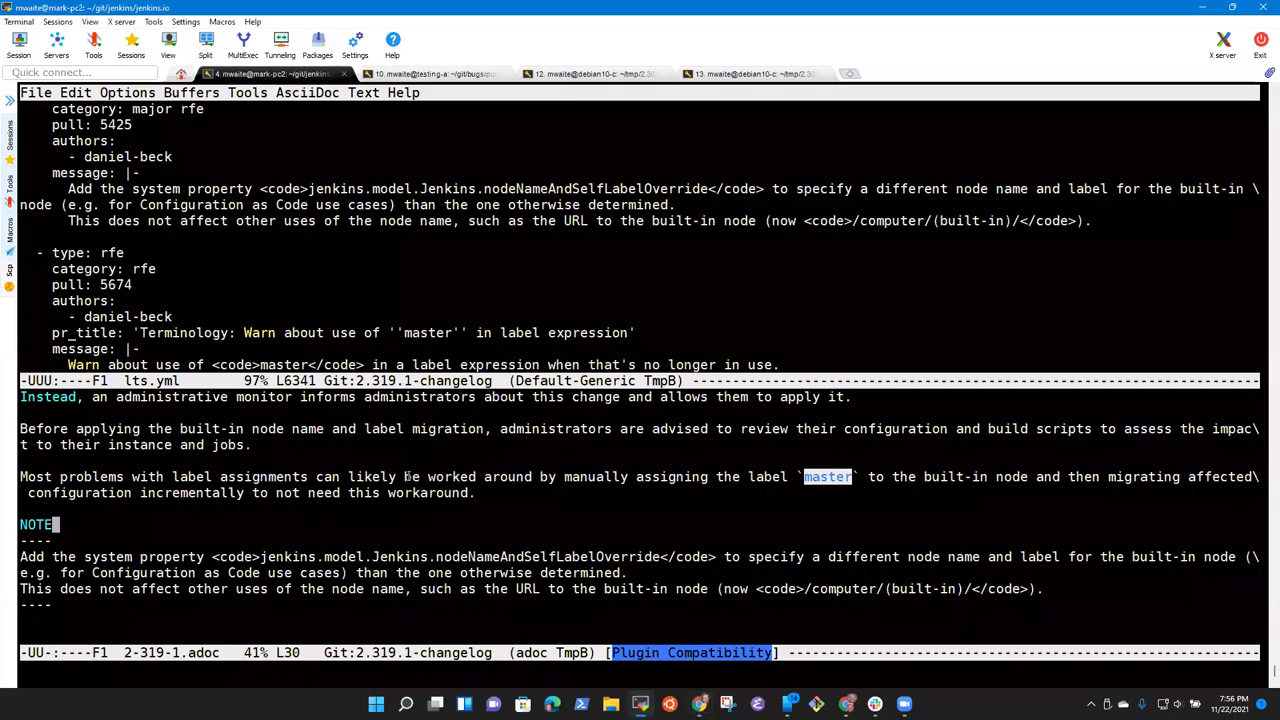
{"action": "key", "text": "Right"}
{"action": "type", "text": "===="}
{"action": "key", "text": "Down"}
{"action": "key", "text": "Down"}
{"action": "key", "text": "Down"}
{"action": "key", "text": "Down"}
{"action": "key", "text": "ctrl+a"}
{"action": "type", "text": "===="}
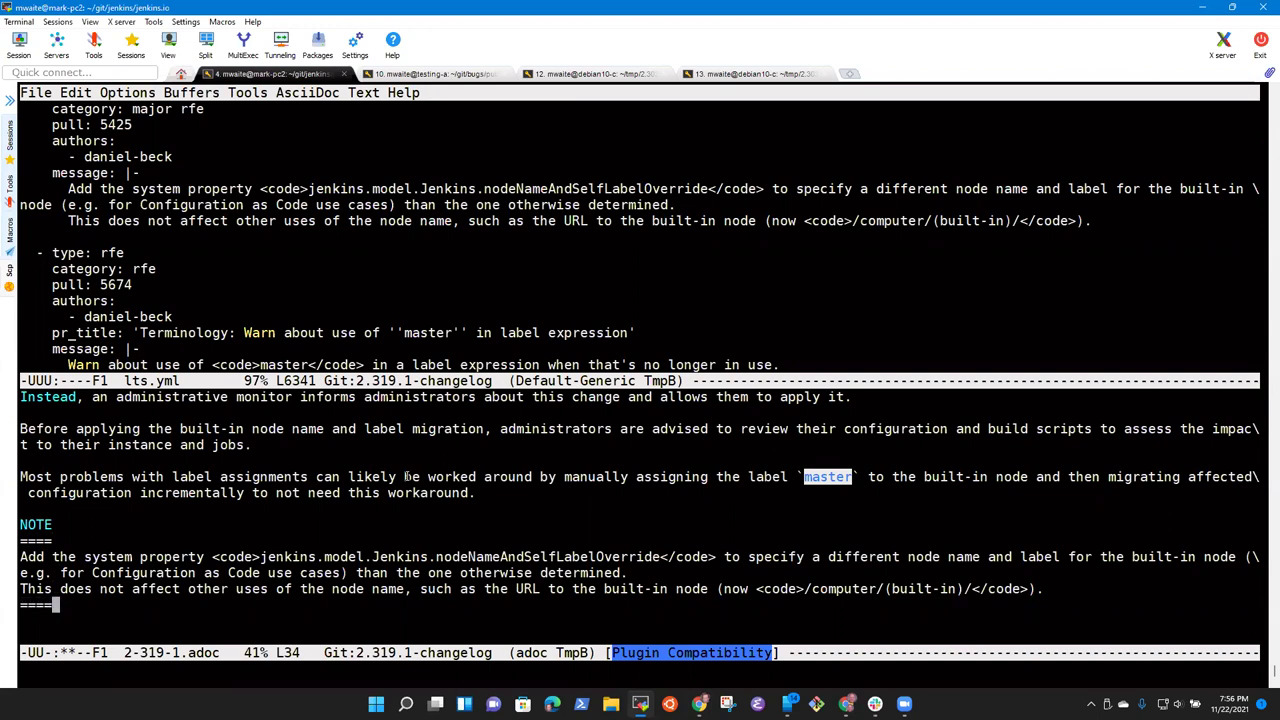
{"action": "key", "text": "ctrl+x"}
{"action": "key", "text": "ctrl+s"}
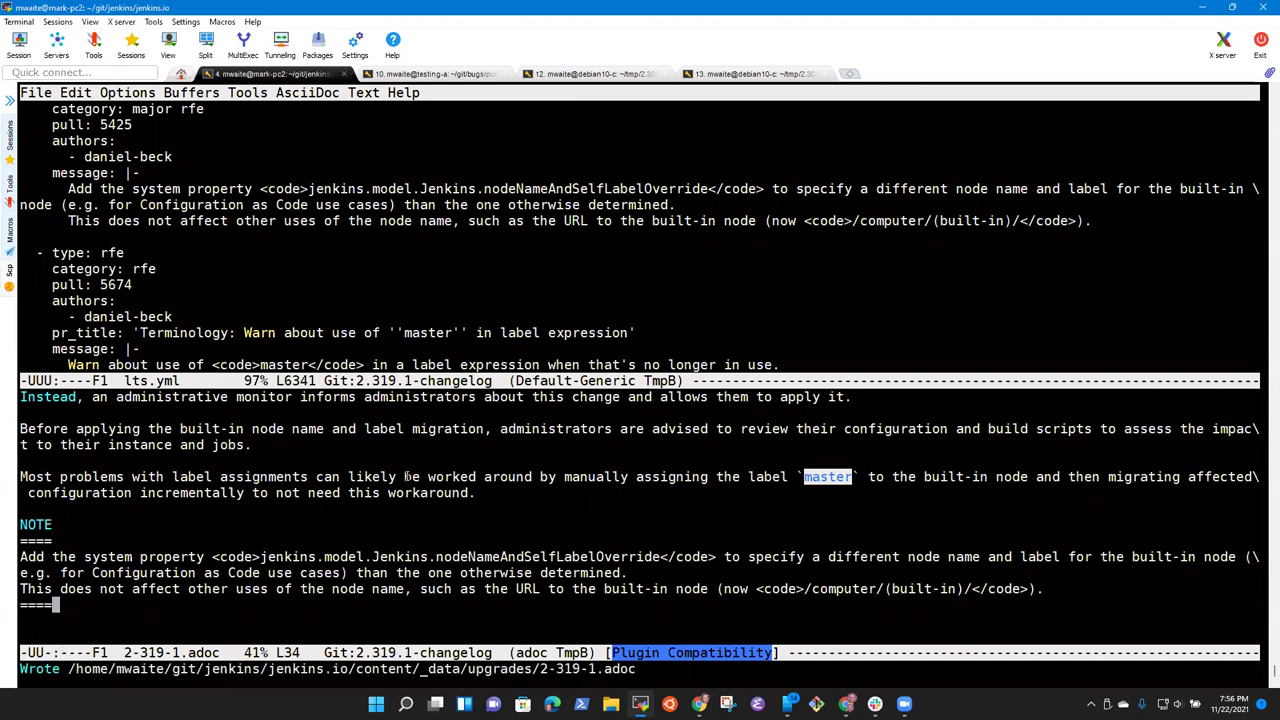
{"action": "mouse_move", "coordinate": [875, 704]}
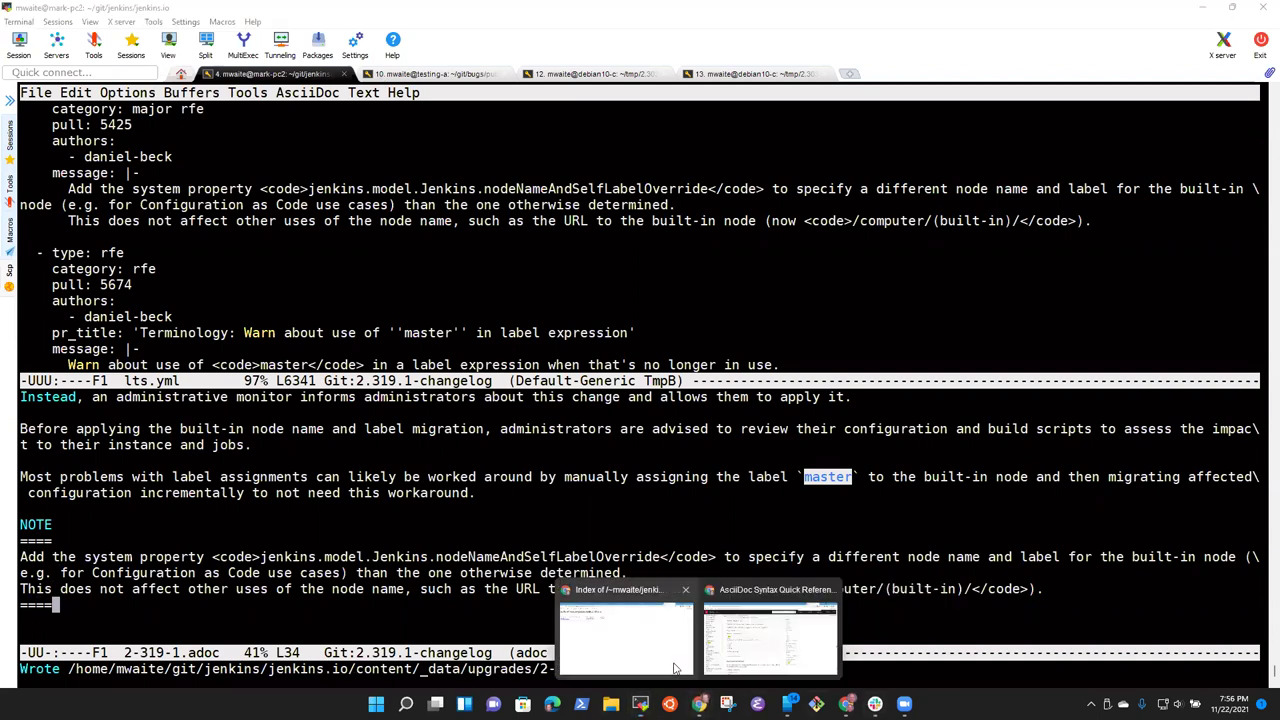
{"action": "mouse_move", "coordinate": [699, 704]}
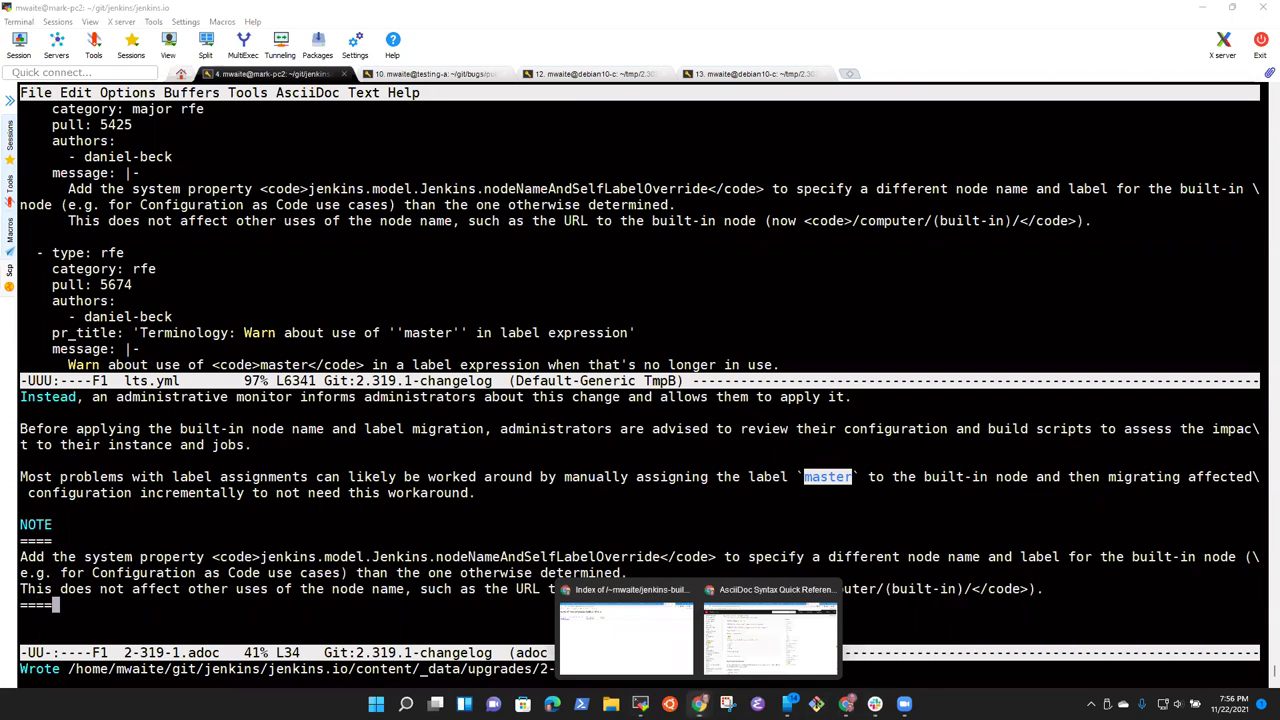
{"action": "left_click", "coordinate": [770, 632]}
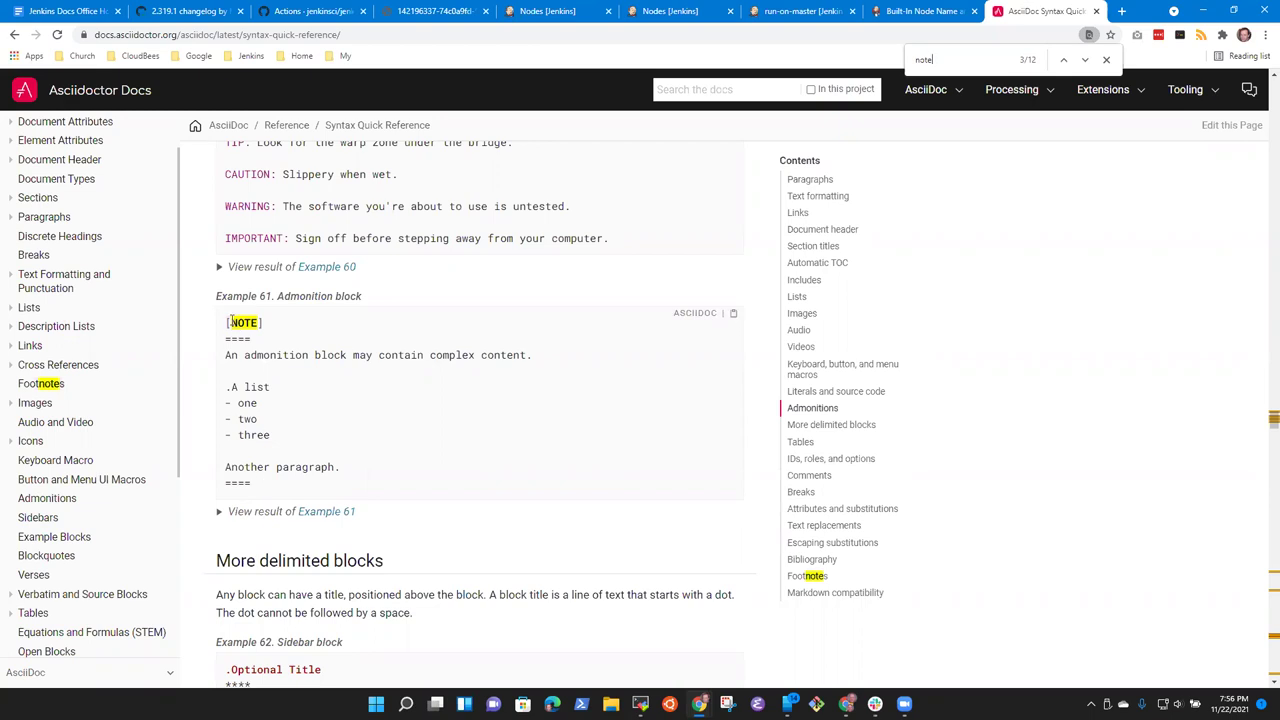
Step: Scroll through the admonition block examples, then return to Emacs
{"action": "scroll", "coordinate": [281, 330], "scroll_direction": "up", "scroll_amount": 2}
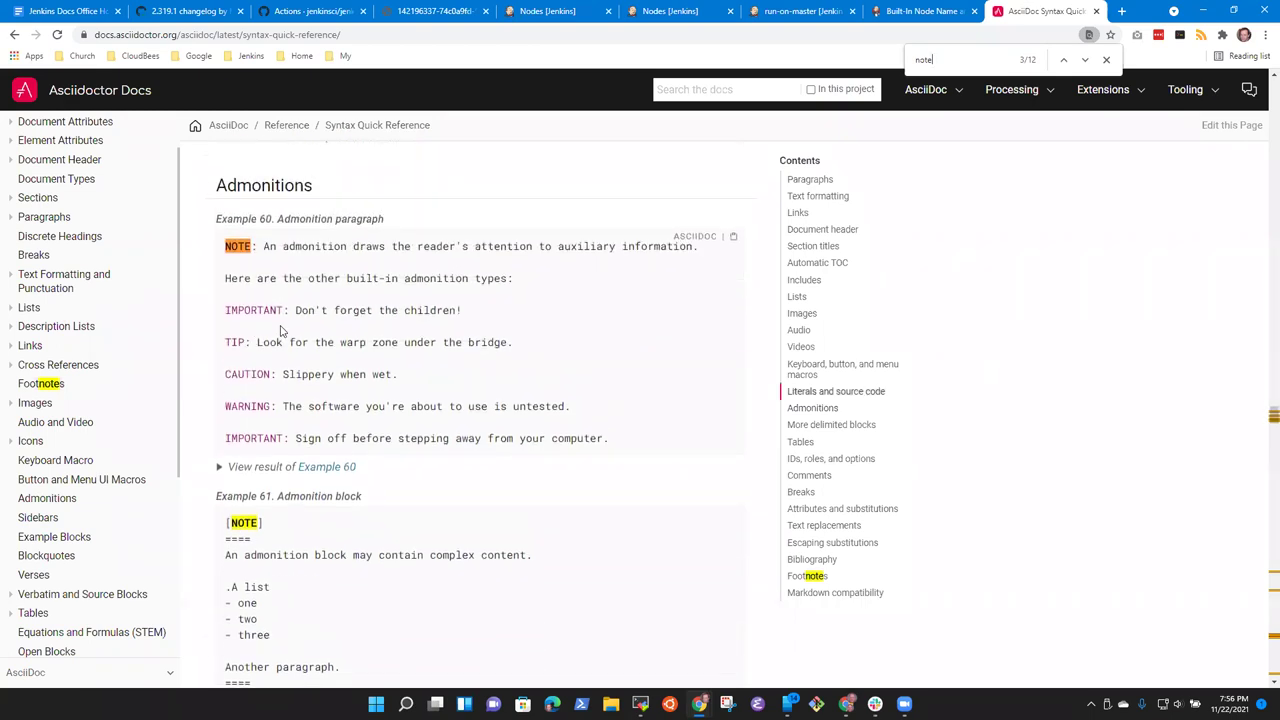
{"action": "scroll", "coordinate": [410, 492], "scroll_direction": "down", "scroll_amount": 4}
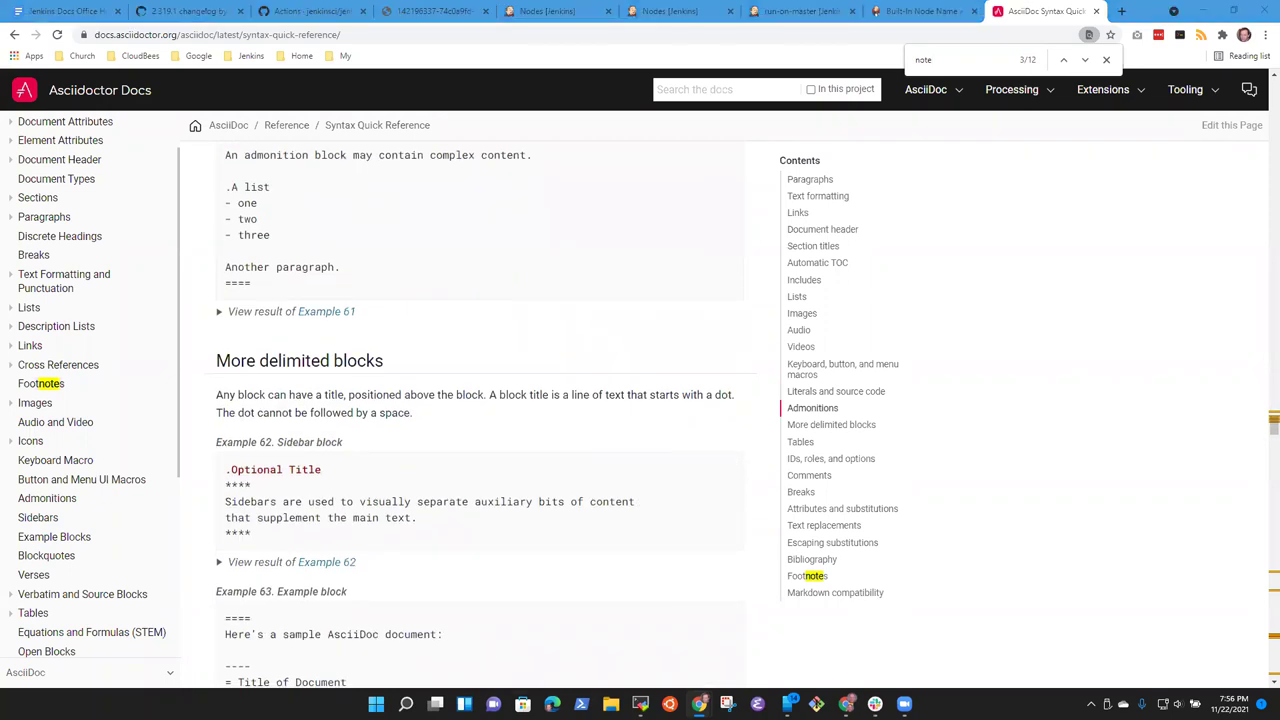
{"action": "left_click", "coordinate": [640, 704]}
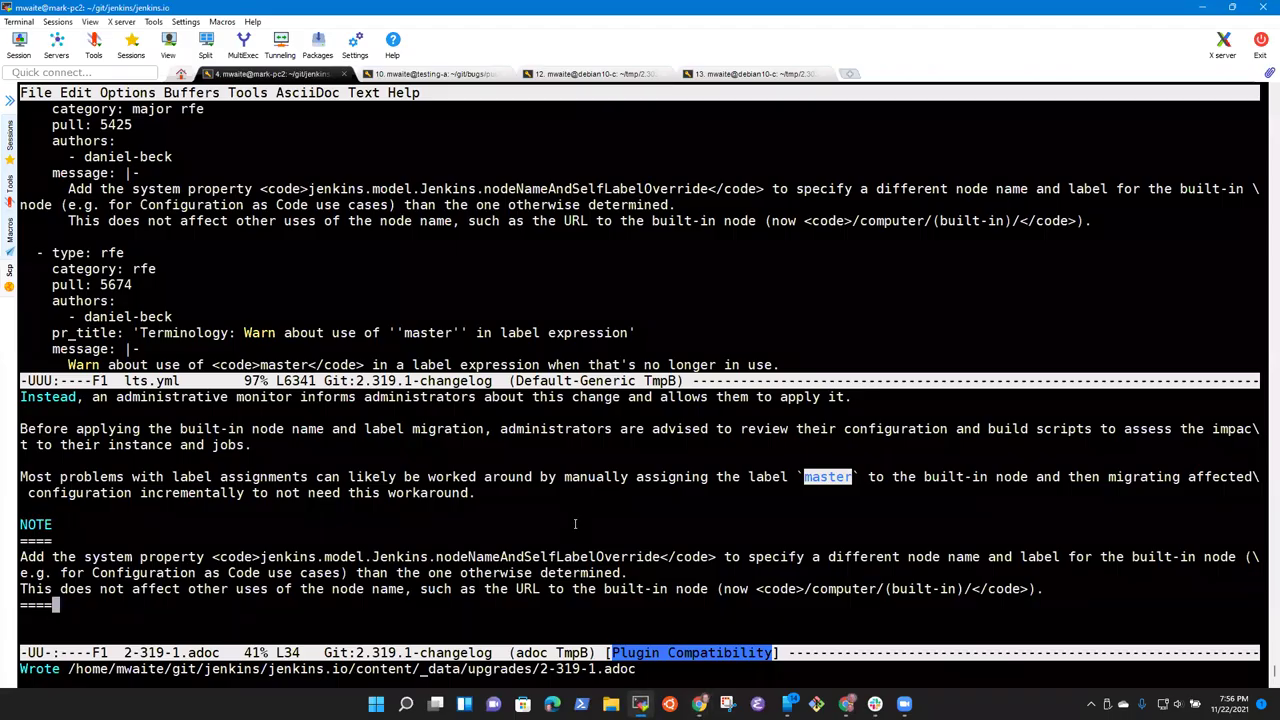
Step: Bracket the label as [NOTE], save, and open a blank line above the note paragraph
{"action": "key", "text": "Up"}
{"action": "key", "text": "Up"}
{"action": "key", "text": "Up"}
{"action": "key", "text": "Up"}
{"action": "key", "text": "Up"}
{"action": "key", "text": "Home"}
{"action": "key", "text": "Down"}
{"action": "key", "text": "Down"}
{"action": "key", "text": "End"}
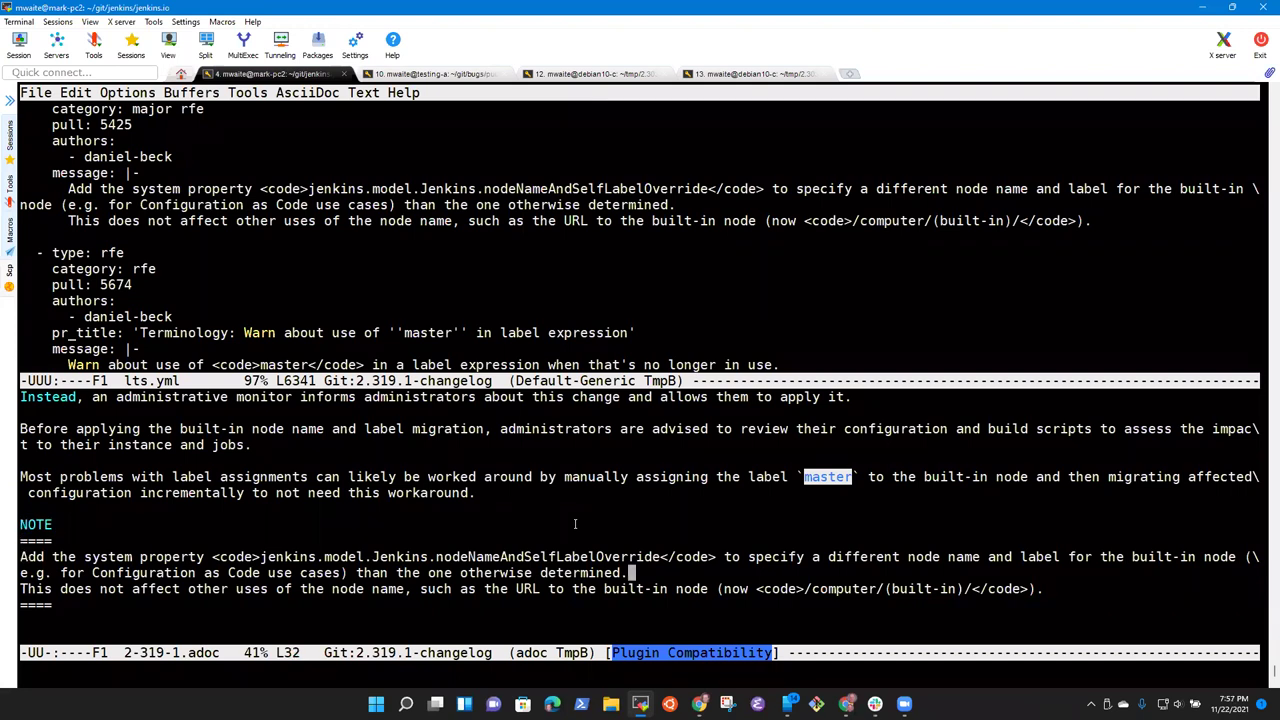
{"action": "key", "text": "Up"}
{"action": "key", "text": "Up"}
{"action": "key", "text": "Home"}
{"action": "type", "text": "["}
{"action": "key", "text": "End"}
{"action": "type", "text": "]"}
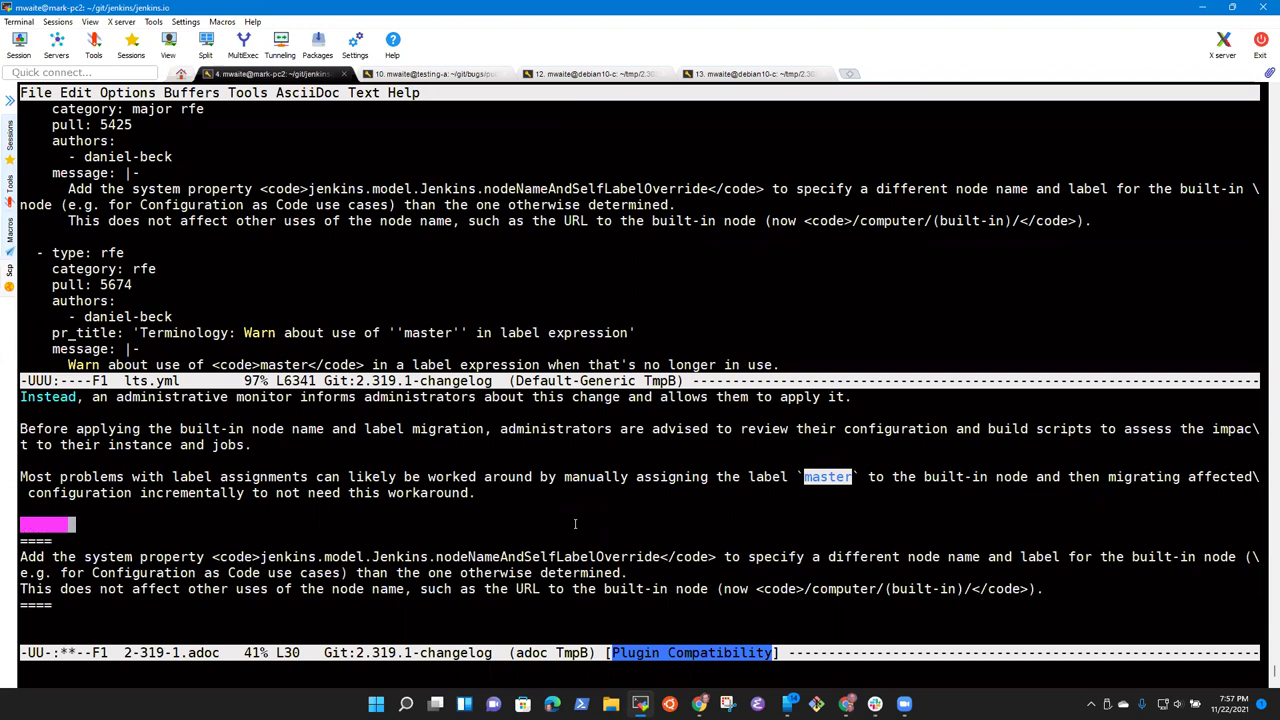
{"action": "key", "text": "ctrl+x"}
{"action": "key", "text": "ctrl+s"}
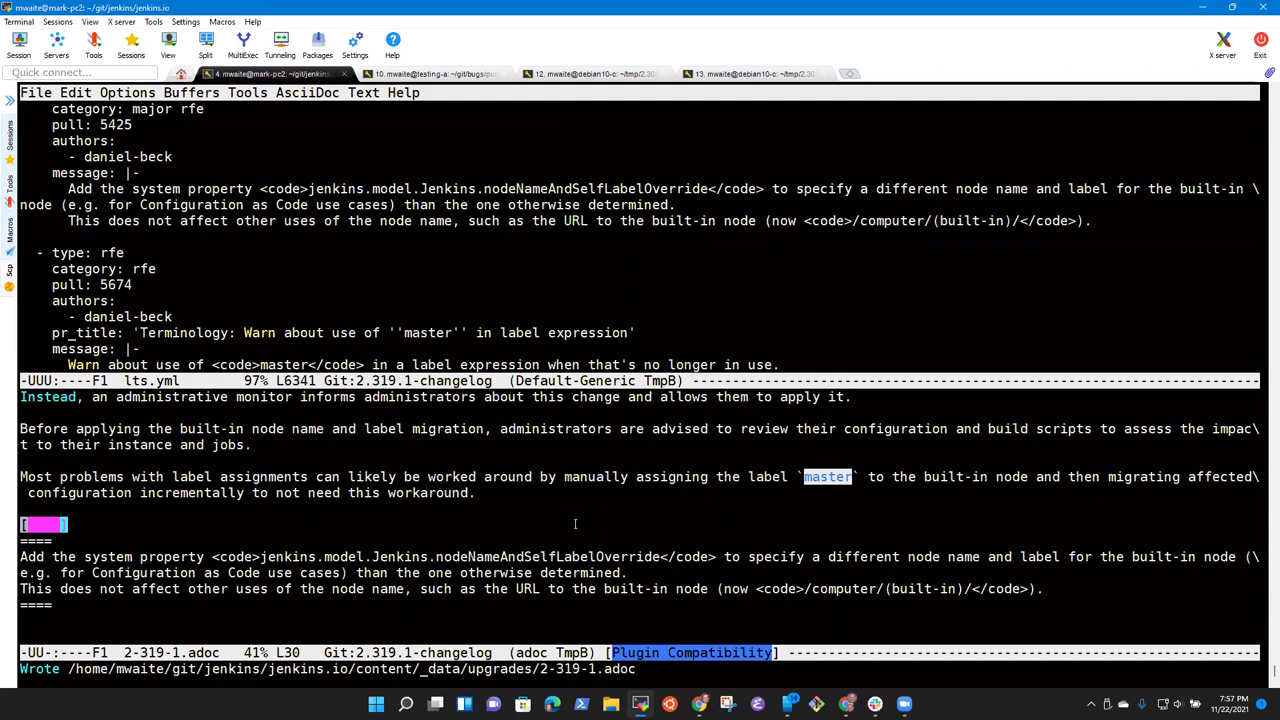
{"action": "key", "text": "Down"}
{"action": "key", "text": "Down"}
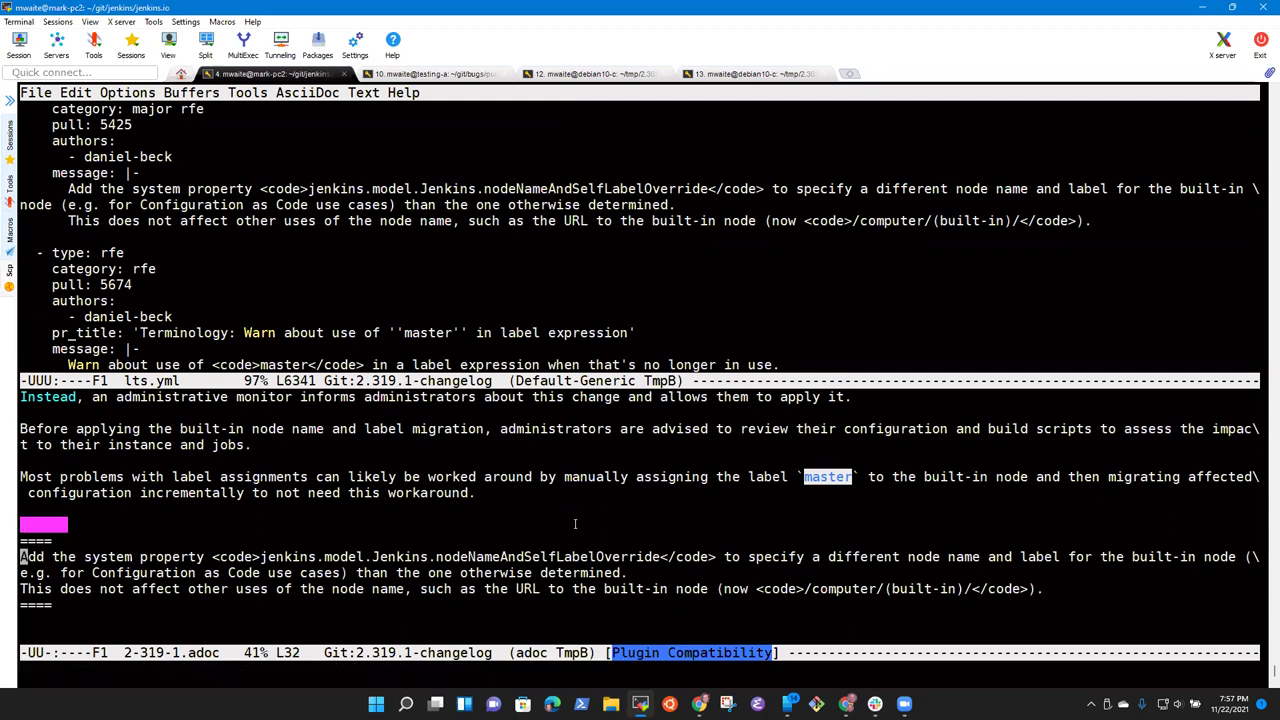
{"action": "key", "text": "ctrl+o"}
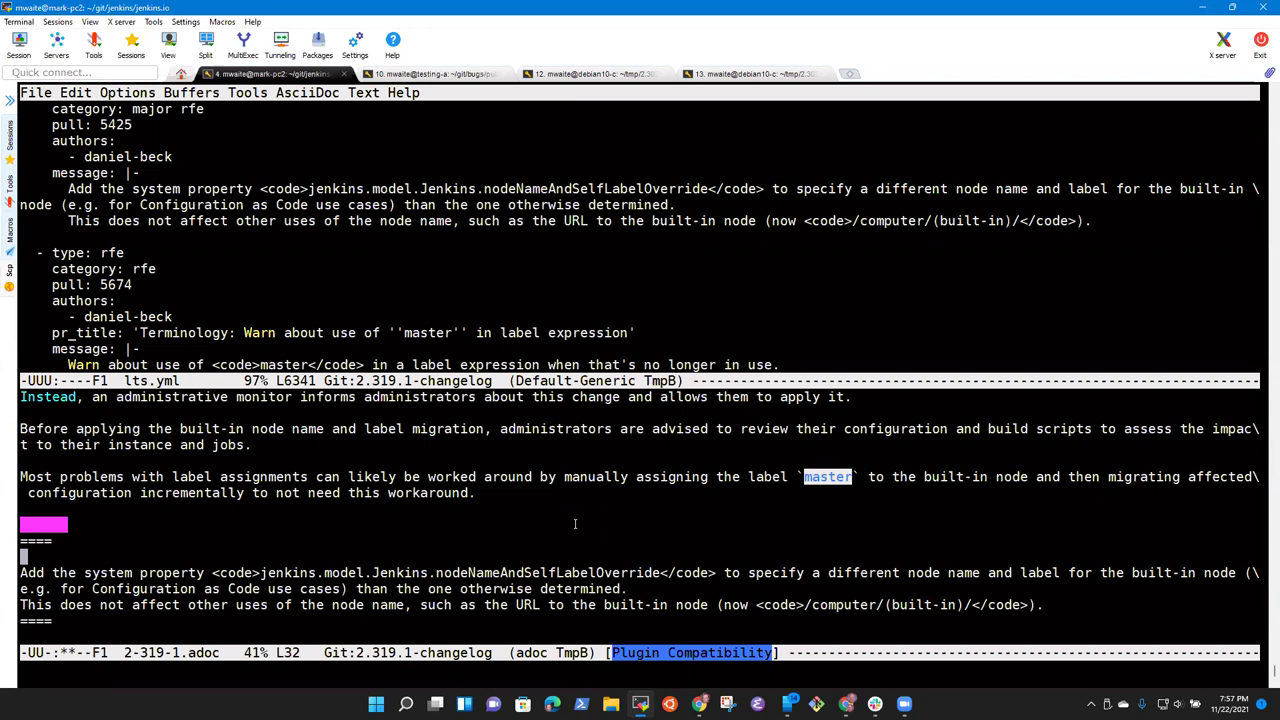
Step: Type the lead-in 'In rare cases, administrators may need to force' above the paragraph
{"action": "type", "text": "In rare cases, adminiustra"}
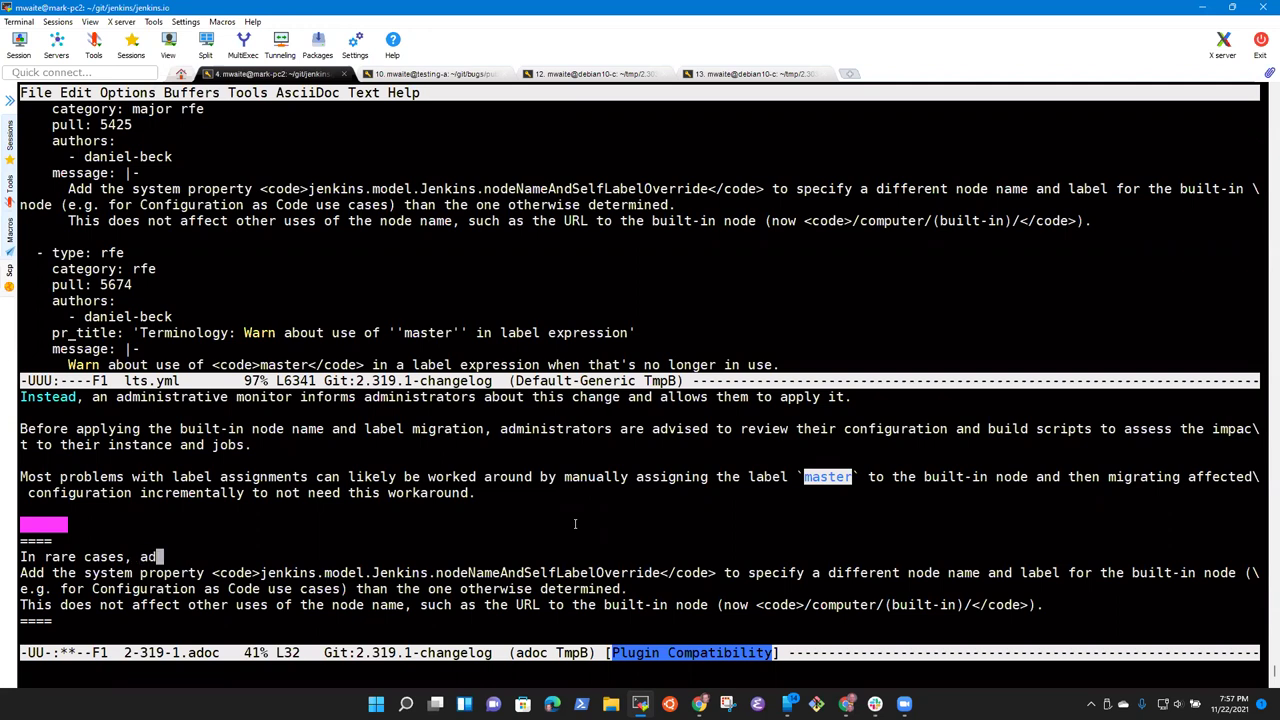
{"action": "key", "text": "BackSpace"}
{"action": "key", "text": "BackSpace"}
{"action": "key", "text": "BackSpace"}
{"action": "key", "text": "BackSpace"}
{"action": "key", "text": "BackSpace"}
{"action": "type", "text": "statr"}
{"action": "key", "text": "BackSpace"}
{"action": "key", "text": "BackSpace"}
{"action": "key", "text": "BackSpace"}
{"action": "type", "text": "rators may need"}
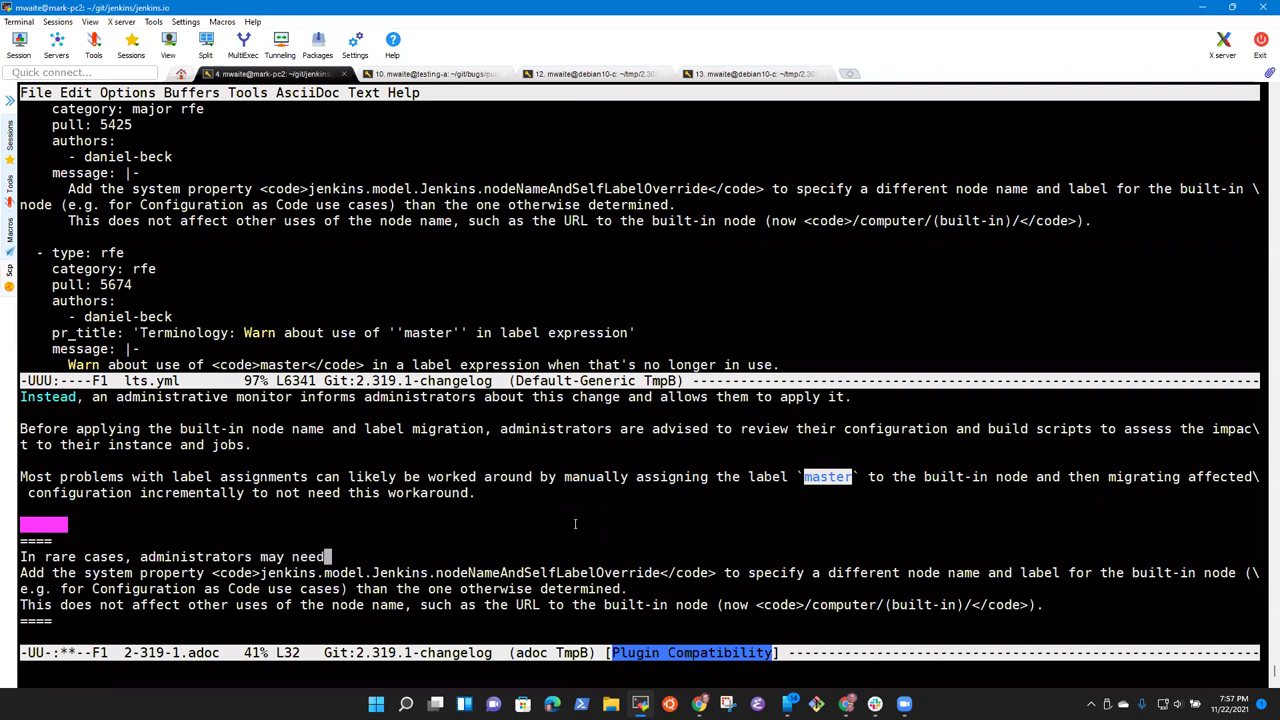
{"action": "type", "text": " to force the"}
{"action": "key", "text": "alt+b"}
{"action": "key", "text": "alt+d"}
Step: Copy 'a different node name and label for the built-in node' after 'force', adding a period
{"action": "key", "text": "Down"}
{"action": "key", "text": "alt+f"}
{"action": "key", "text": "alt+f"}
{"action": "key", "text": "alt+f"}
{"action": "key", "text": "alt+f"}
{"action": "key", "text": "alt+f"}
{"action": "key", "text": "alt+f"}
{"action": "key", "text": "alt+f"}
{"action": "key", "text": "alt+f"}
{"action": "key", "text": "alt+f"}
{"action": "key", "text": "alt+f"}
{"action": "key", "text": "alt+b"}
{"action": "key", "text": "alt+b"}
{"action": "key", "text": "alt+b"}
{"action": "key", "text": "alt+b"}
{"action": "key", "text": "Left"}
{"action": "key", "text": "Left"}
{"action": "key", "text": "ctrl+space"}
{"action": "key", "text": "alt+f"}
{"action": "key", "text": "alt+f"}
{"action": "key", "text": "alt+f"}
{"action": "key", "text": "alt+f"}
{"action": "key", "text": "alt+f"}
{"action": "key", "text": "alt+f"}
{"action": "key", "text": "alt+f"}
{"action": "key", "text": "alt+f"}
{"action": "key", "text": "alt+f"}
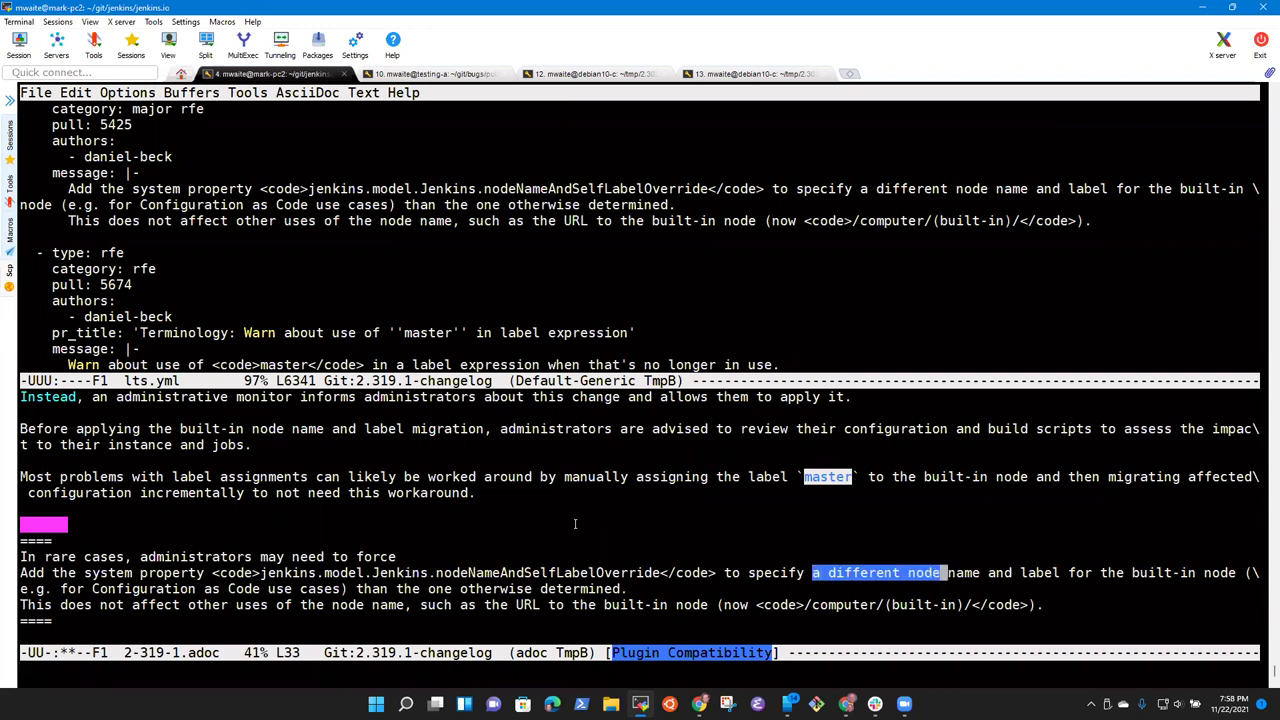
{"action": "key", "text": "alt+f"}
{"action": "key", "text": "alt+f"}
{"action": "key", "text": "alt+w"}
{"action": "key", "text": "Up"}
{"action": "key", "text": "ctrl+y"}
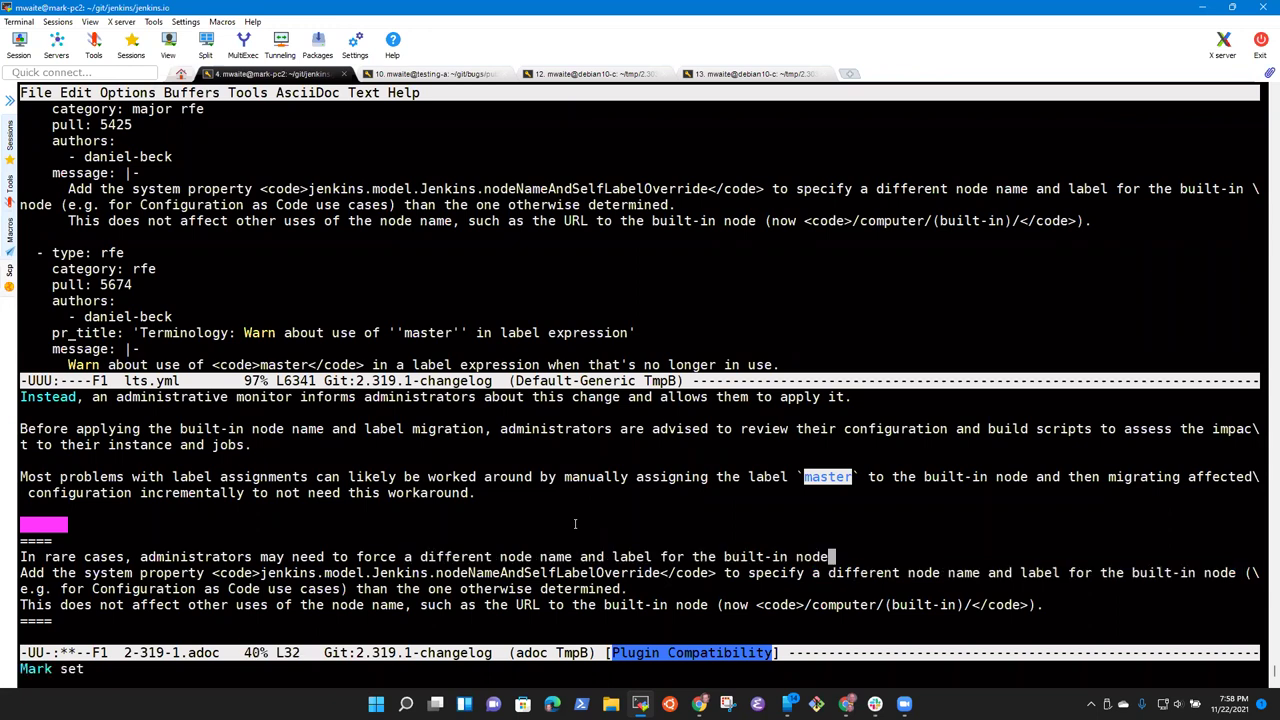
{"action": "type", "text": "."}
Step: Prefix the next sentence with 'If that is required,' and lowercase 'Add'
{"action": "key", "text": "Down"}
{"action": "key", "text": "ctrl+a"}
{"action": "type", "text": "If that is required,"}
{"action": "key", "text": "alt+l"}
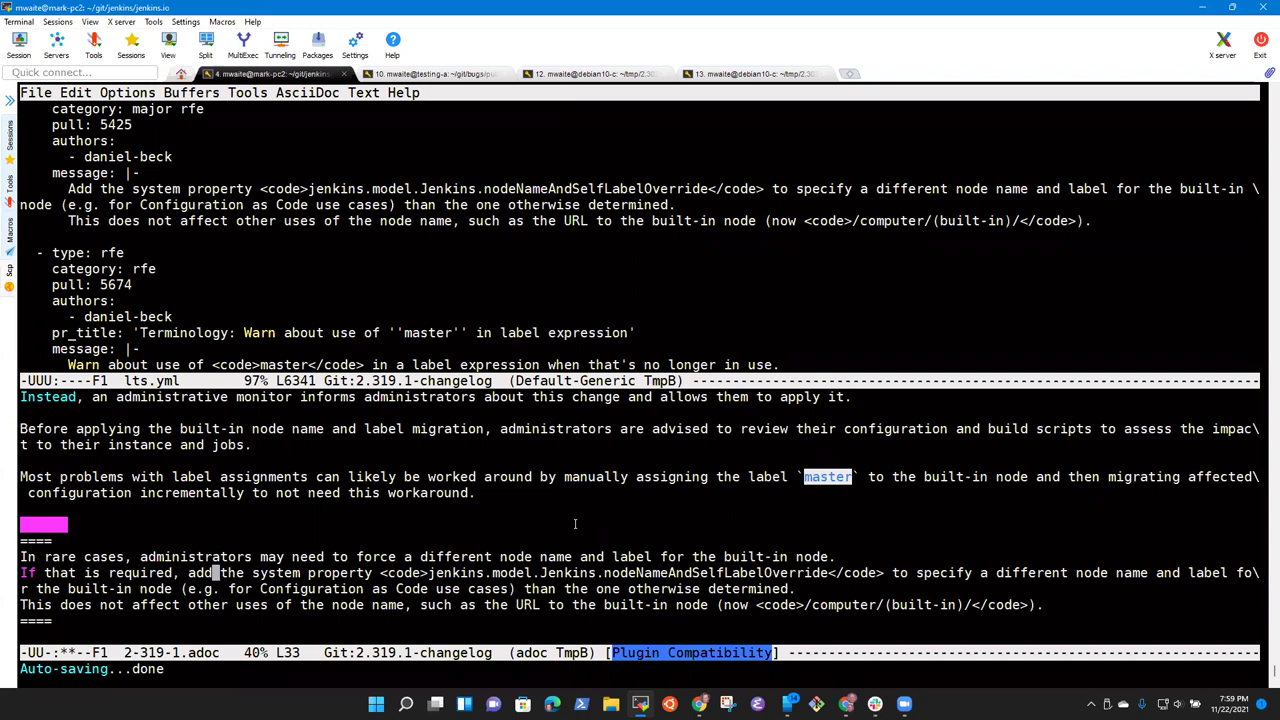
Step: Retype the opening bracket of the [NOTE] label line
{"action": "key", "text": "ctrl+a"}
{"action": "key", "text": "ctrl+e"}
{"action": "key", "text": "ctrl+a"}
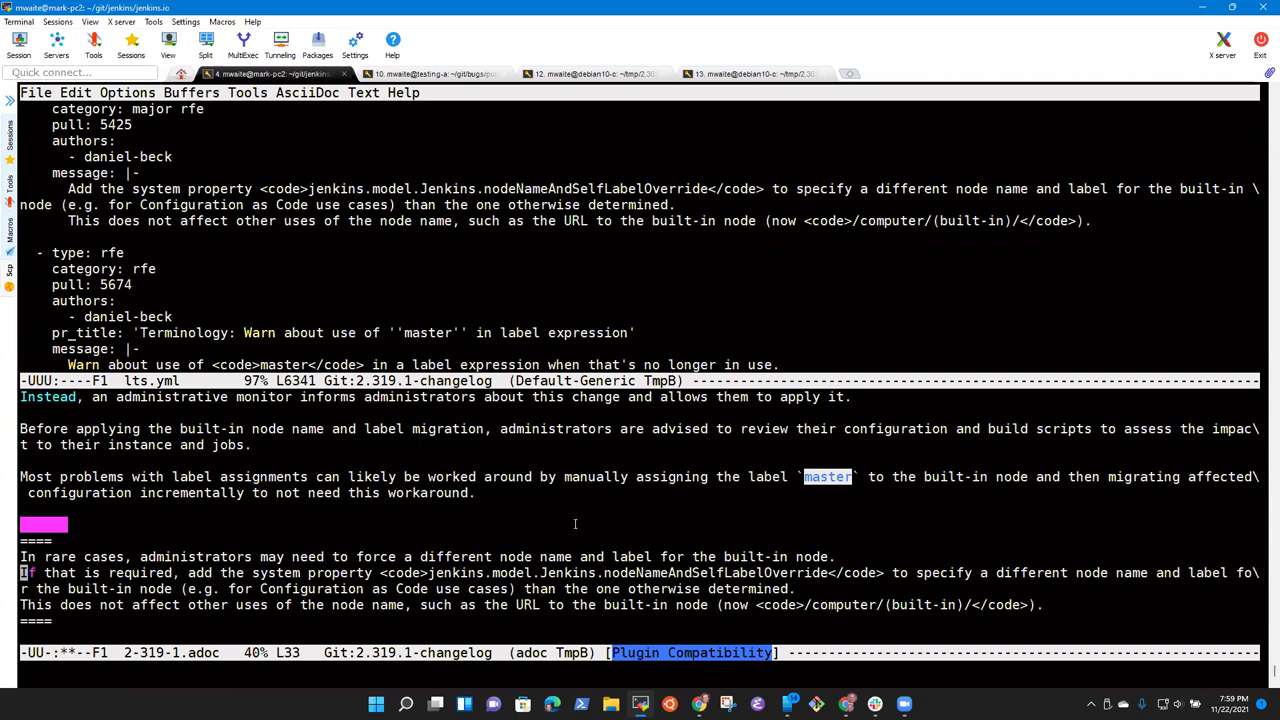
{"action": "key", "text": "Up"}
{"action": "key", "text": "Up"}
{"action": "key", "text": "Up"}
{"action": "key", "text": "Right"}
{"action": "key", "text": "Left"}
{"action": "key", "text": "Right"}
{"action": "key", "text": "BackSpace"}
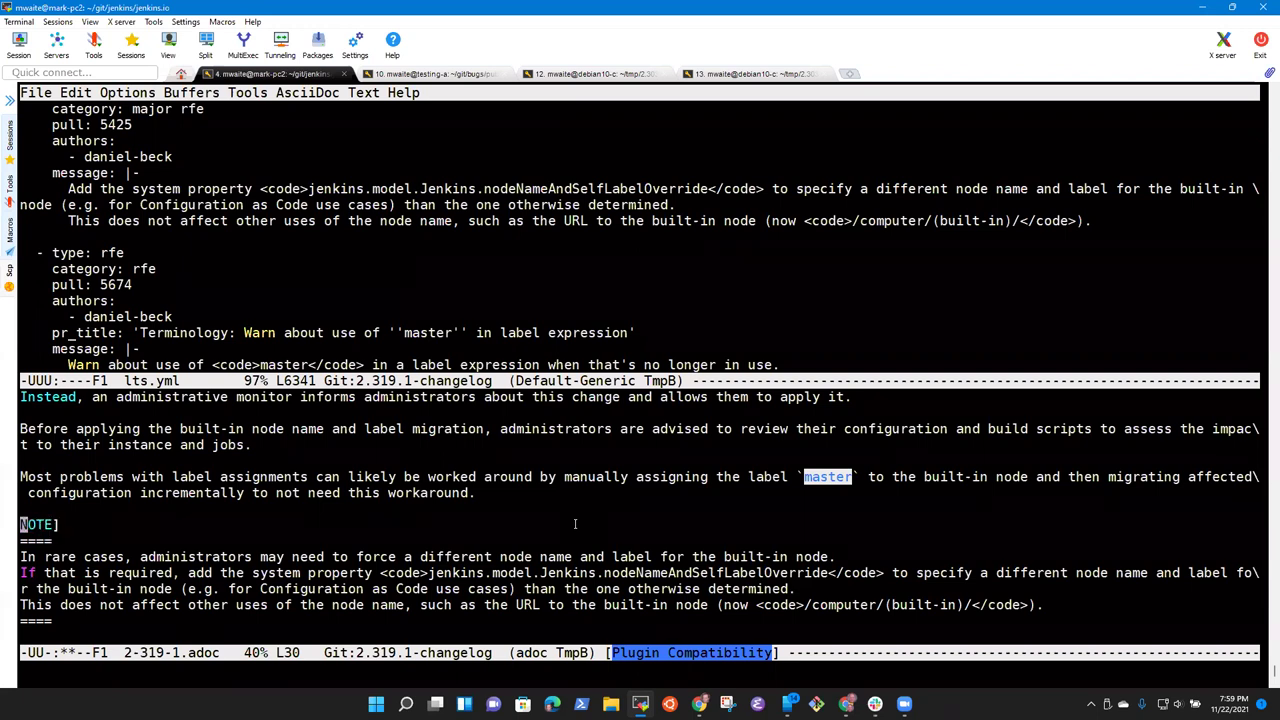
{"action": "type", "text": "["}
{"action": "key", "text": "Down"}
{"action": "key", "text": "Down"}
{"action": "key", "text": "Down"}
Step: Select the property name jenkins.model.Jenkins.nodeNameAndSelfLabelOverride
{"action": "key", "text": "alt+f"}
{"action": "key", "text": "alt+f"}
{"action": "key", "text": "alt+f"}
{"action": "key", "text": "alt+f"}
{"action": "key", "text": "alt+f"}
{"action": "key", "text": "alt+f"}
{"action": "key", "text": "alt+f"}
{"action": "key", "text": "alt+f"}
{"action": "key", "text": "alt+f"}
{"action": "key", "text": "alt+b"}
{"action": "key", "text": "ctrl+space"}
{"action": "key", "text": "alt+f"}
{"action": "key", "text": "alt+f"}
{"action": "key", "text": "alt+f"}
{"action": "key", "text": "alt+f"}
{"action": "key", "text": "alt+f"}
{"action": "key", "text": "alt+b"}
{"action": "key", "text": "alt+b"}
{"action": "key", "text": "alt+f"}
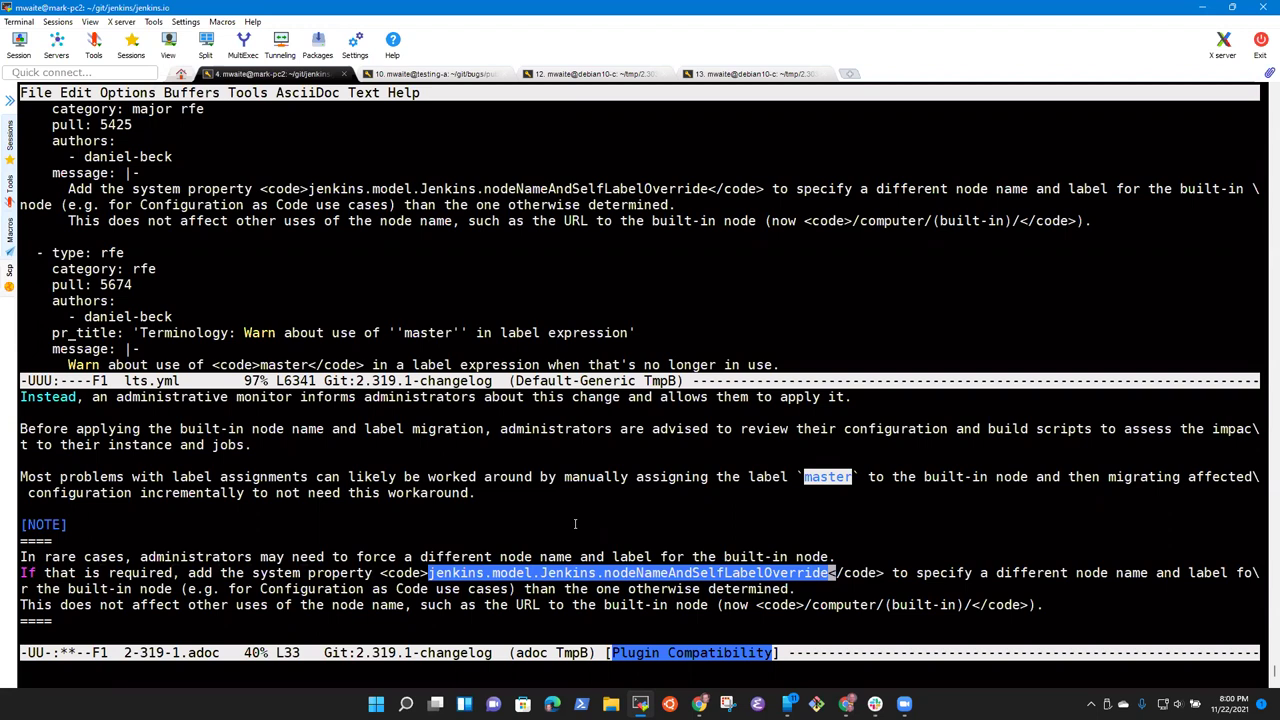
Step: Save the upgrade guide and select the pull 5425 node name override entry in lts.yml
{"action": "key", "text": "ctrl+x"}
{"action": "key", "text": "ctrl+s"}
{"action": "key", "text": "ctrl+x"}
{"action": "key", "text": "o"}
{"action": "key", "text": "Up"}
{"action": "key", "text": "Up"}
{"action": "key", "text": "Up"}
{"action": "key", "text": "Up"}
{"action": "key", "text": "Up"}
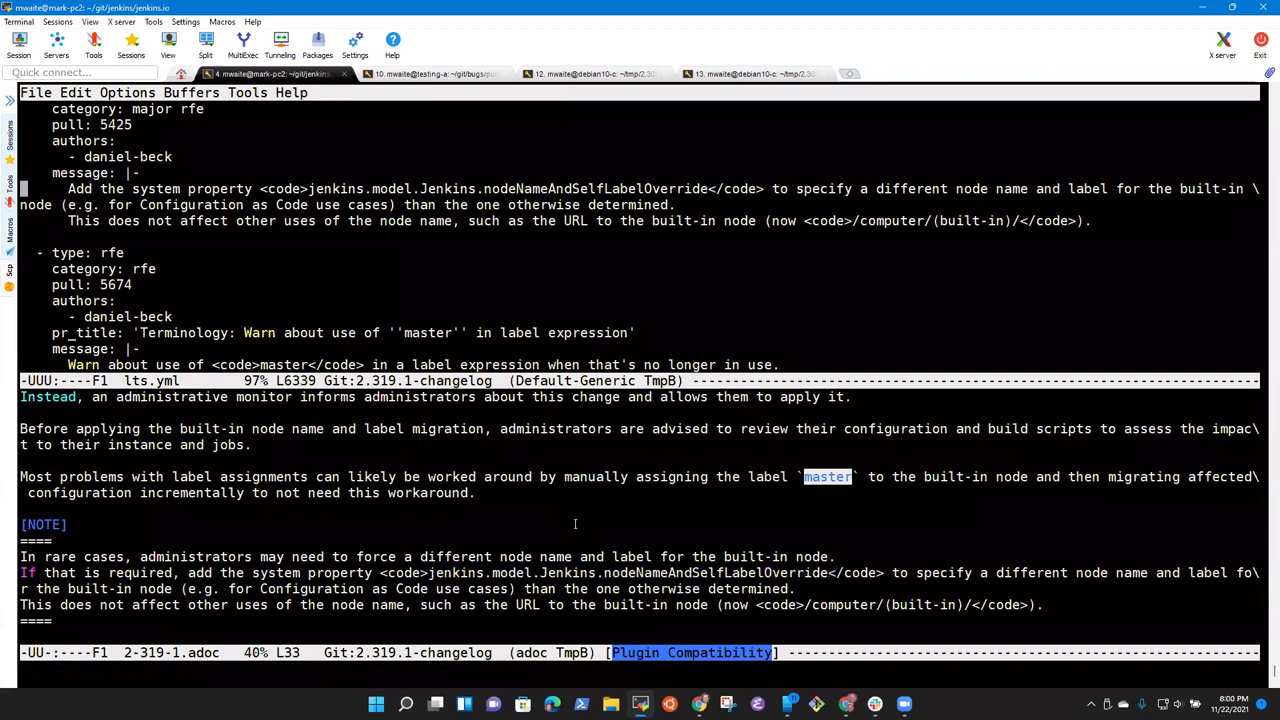
{"action": "key", "text": "Up"}
{"action": "key", "text": "Up"}
{"action": "key", "text": "Up"}
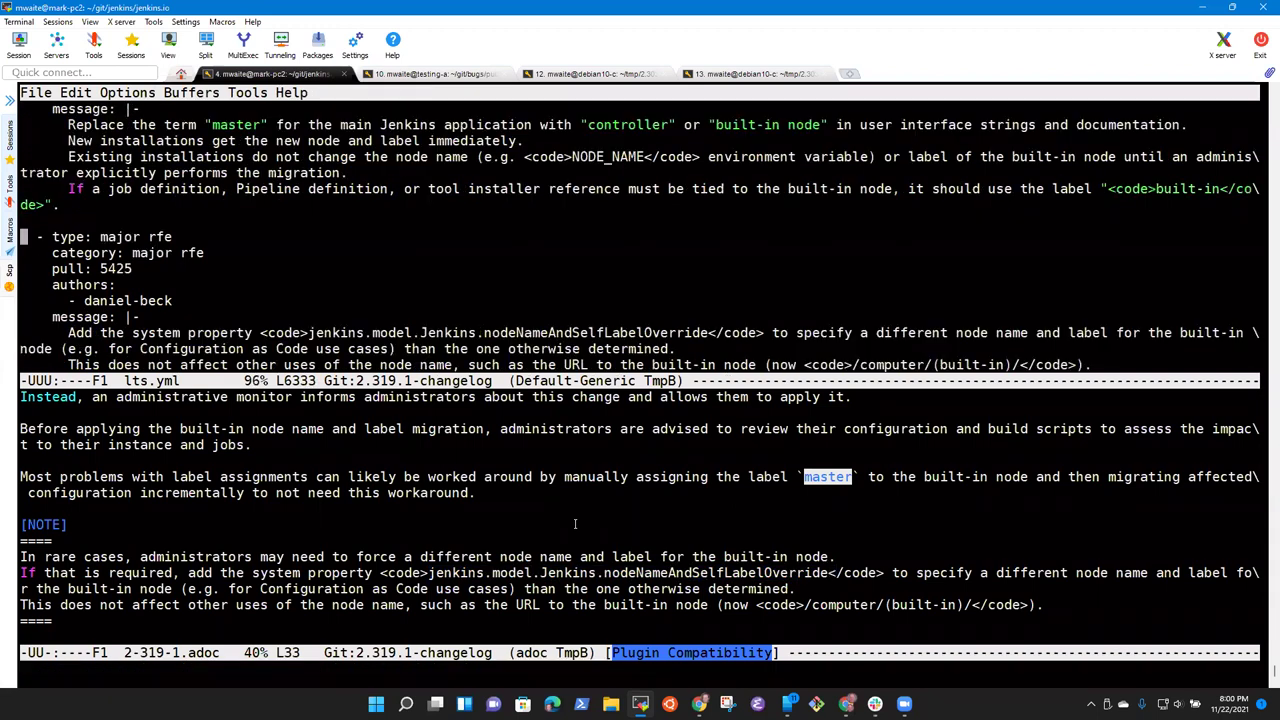
{"action": "key", "text": "ctrl+space"}
{"action": "key", "text": "Down"}
{"action": "key", "text": "Down"}
{"action": "key", "text": "Down"}
{"action": "key", "text": "Down"}
{"action": "key", "text": "Down"}
{"action": "key", "text": "Down"}
{"action": "key", "text": "Down"}
{"action": "key", "text": "Down"}
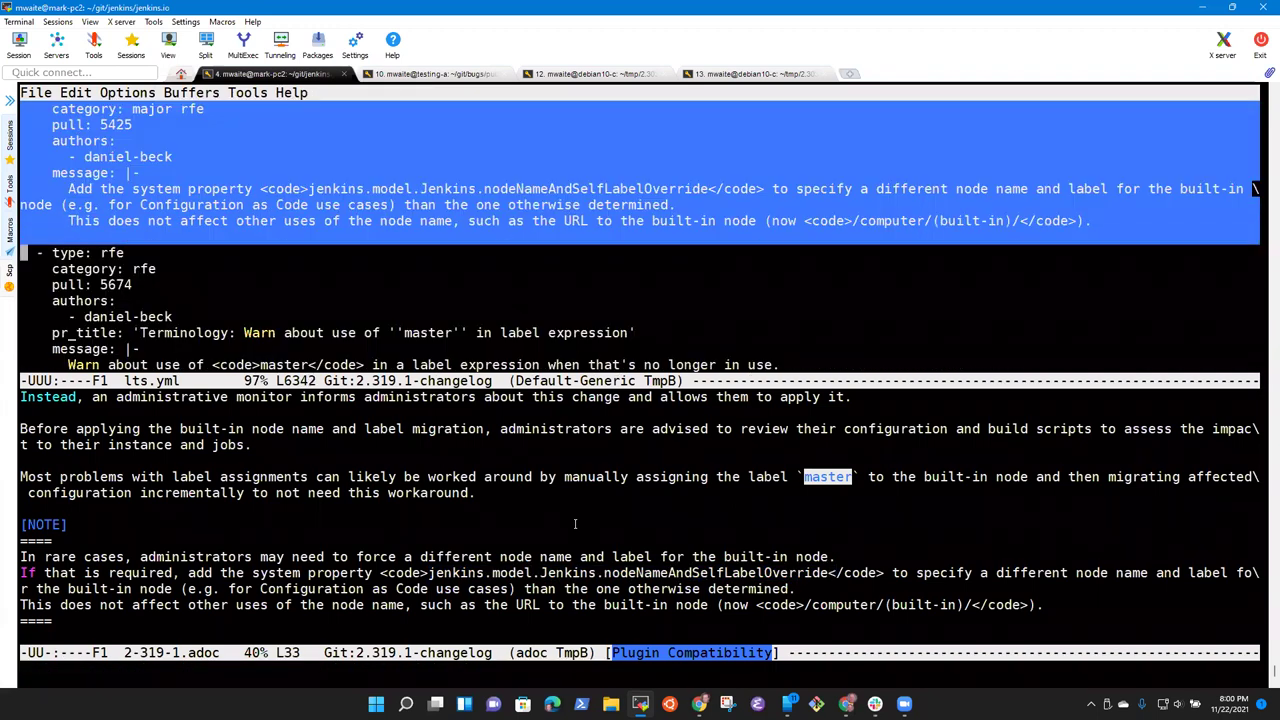
Step: Cut the pull 5425 entry with its blank line and save lts.yml
{"action": "key", "text": "Down"}
{"action": "key", "text": "ctrl+w"}
{"action": "key", "text": "Up"}
{"action": "key", "text": "Up"}
{"action": "key", "text": "Down"}
{"action": "key", "text": "ctrl+x"}
{"action": "key", "text": "ctrl+s"}
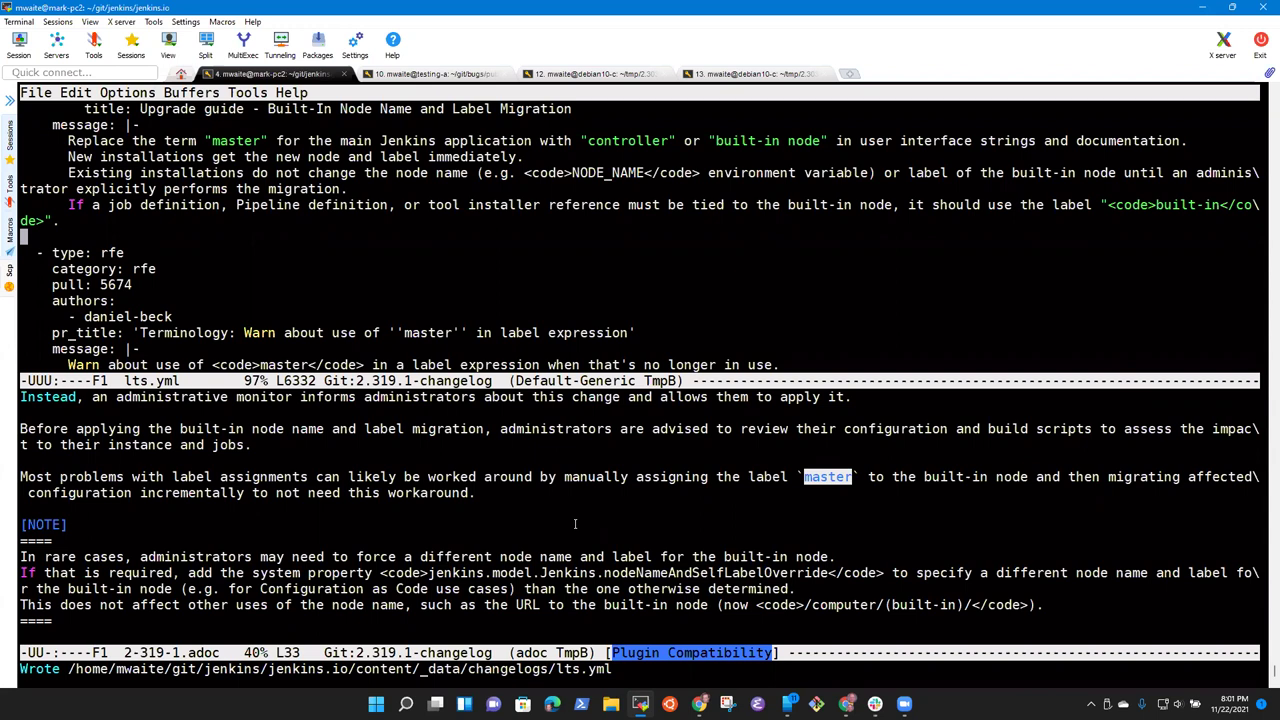
Step: Select the pull 5674 'Warn about use of master' message line
{"action": "key", "text": "Down"}
{"action": "key", "text": "Down"}
{"action": "key", "text": "Down"}
{"action": "key", "text": "Down"}
{"action": "key", "text": "Down"}
{"action": "key", "text": "Down"}
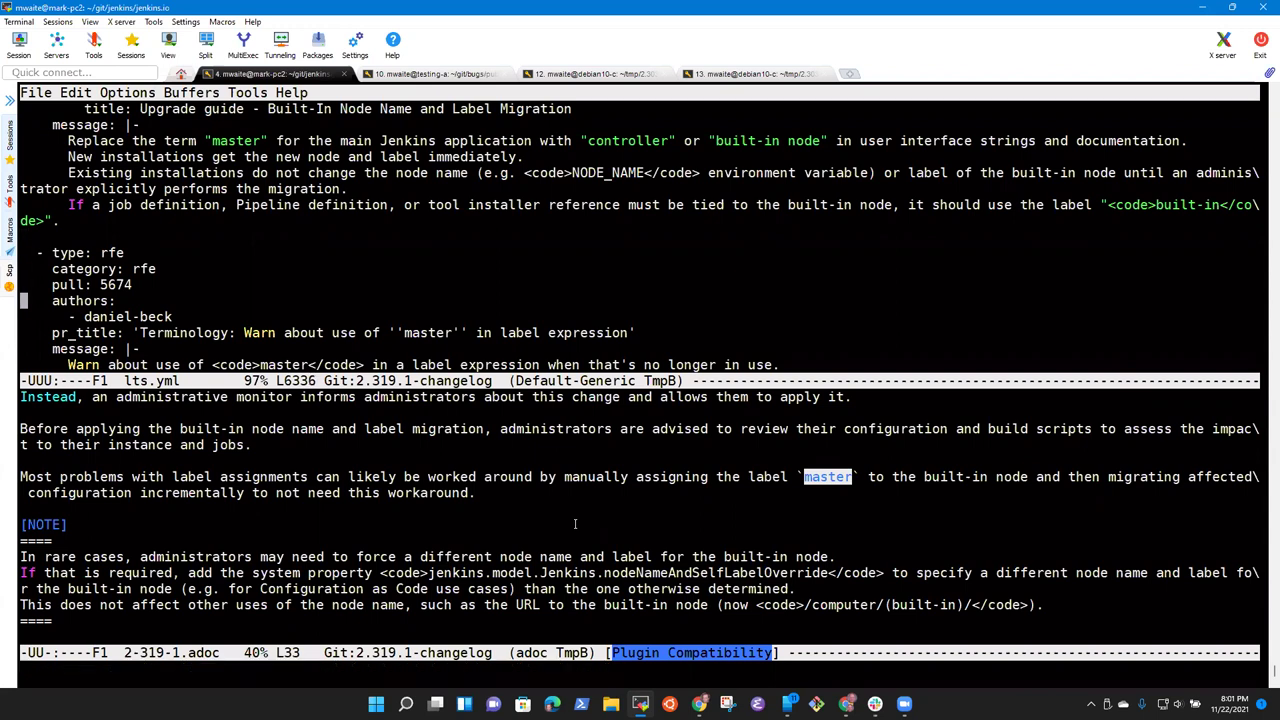
{"action": "key", "text": "Down"}
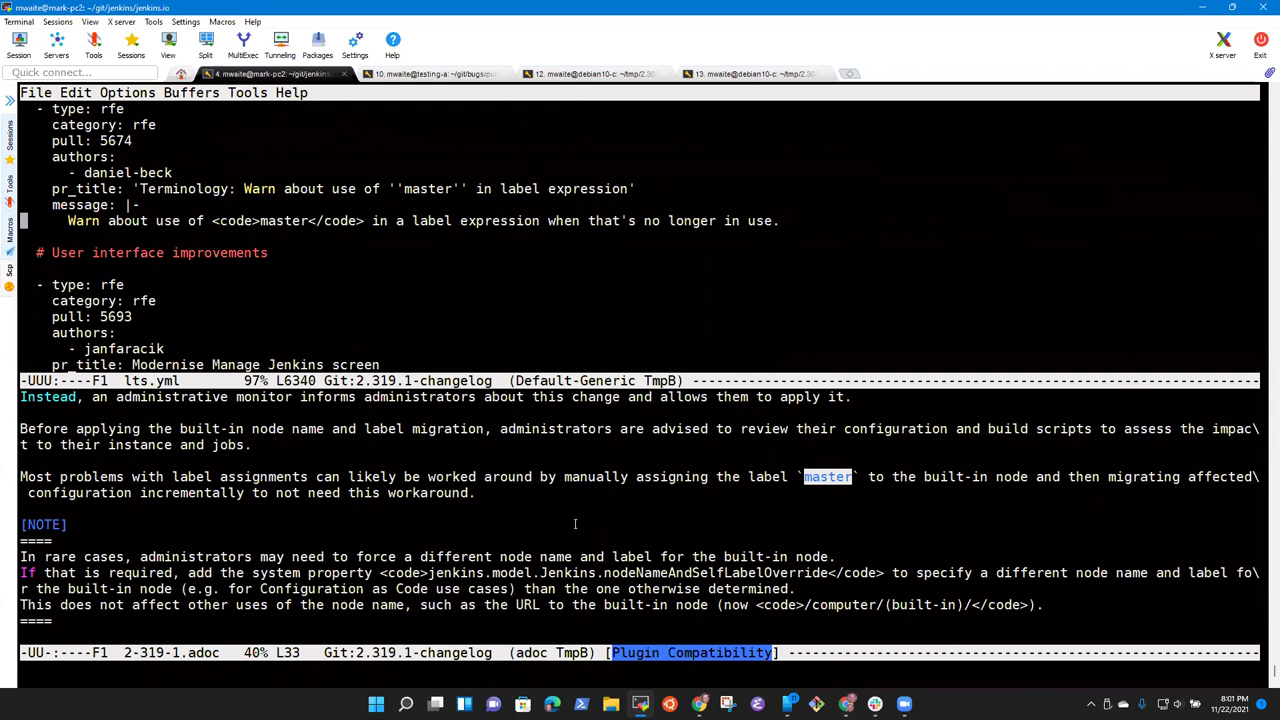
{"action": "key", "text": "Down"}
{"action": "key", "text": "ctrl+space"}
{"action": "key", "text": "Down"}
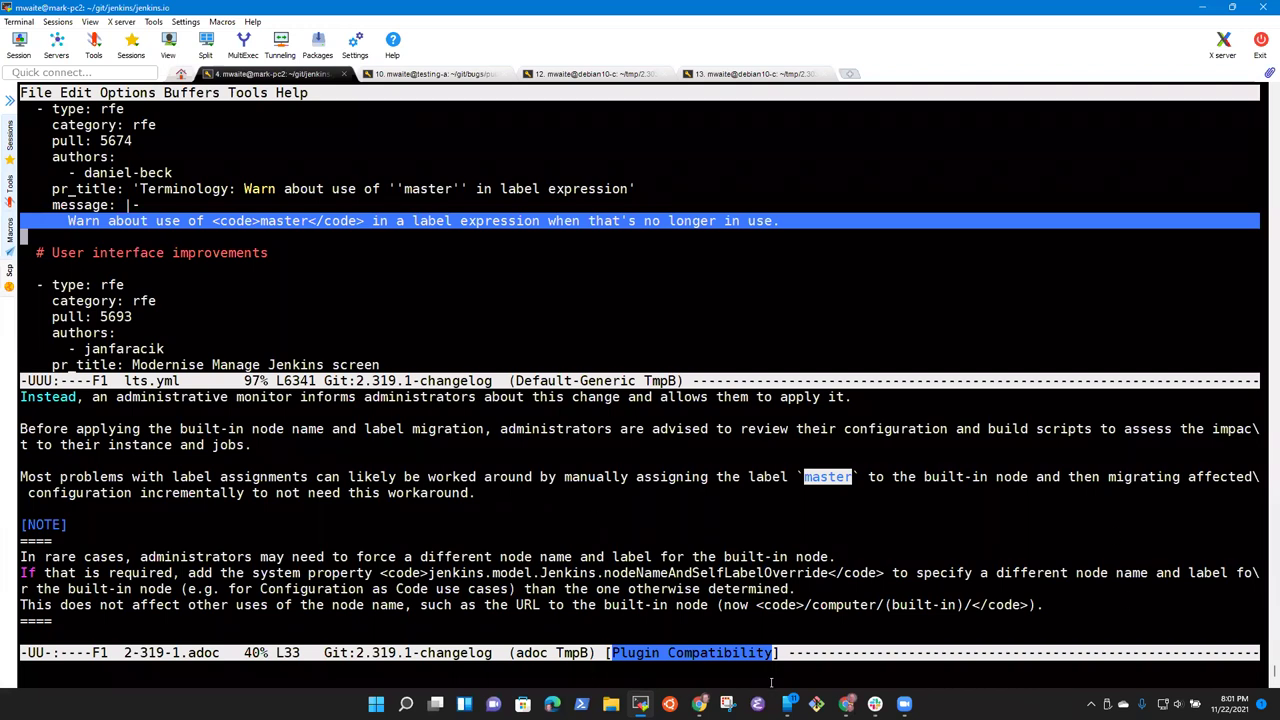
{"action": "mouse_move", "coordinate": [699, 703]}
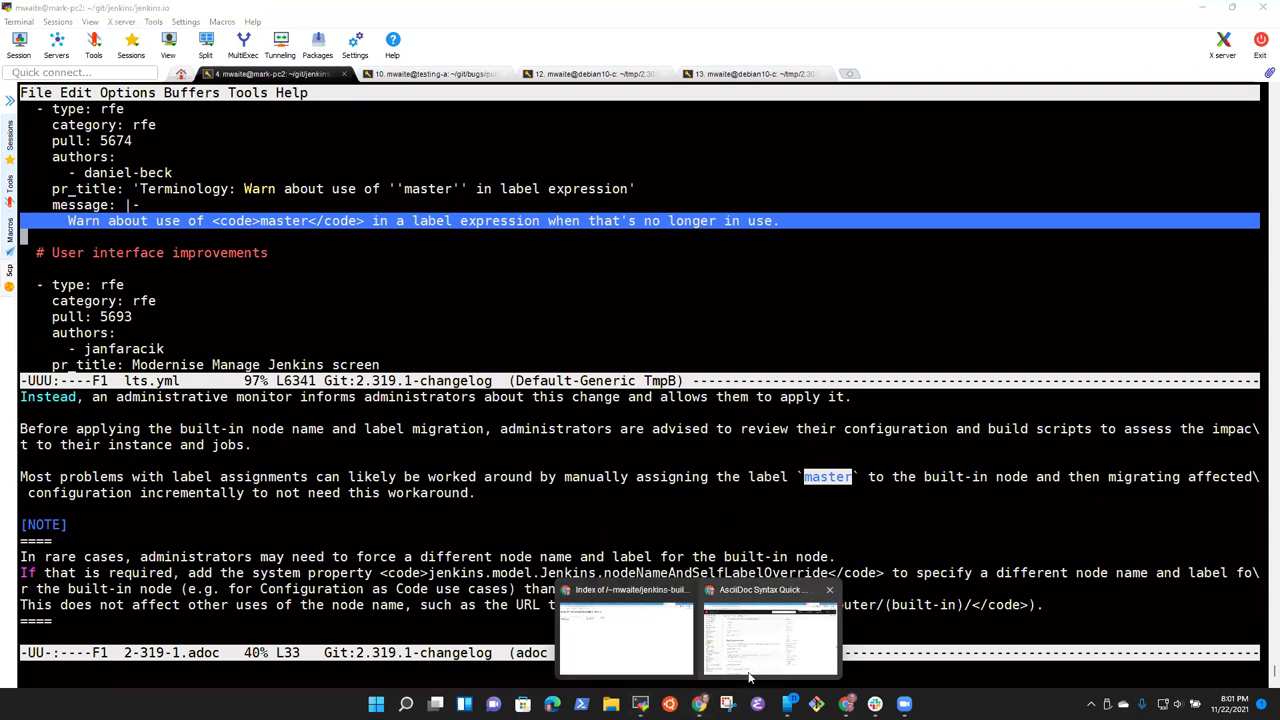
{"action": "left_click", "coordinate": [748, 675]}
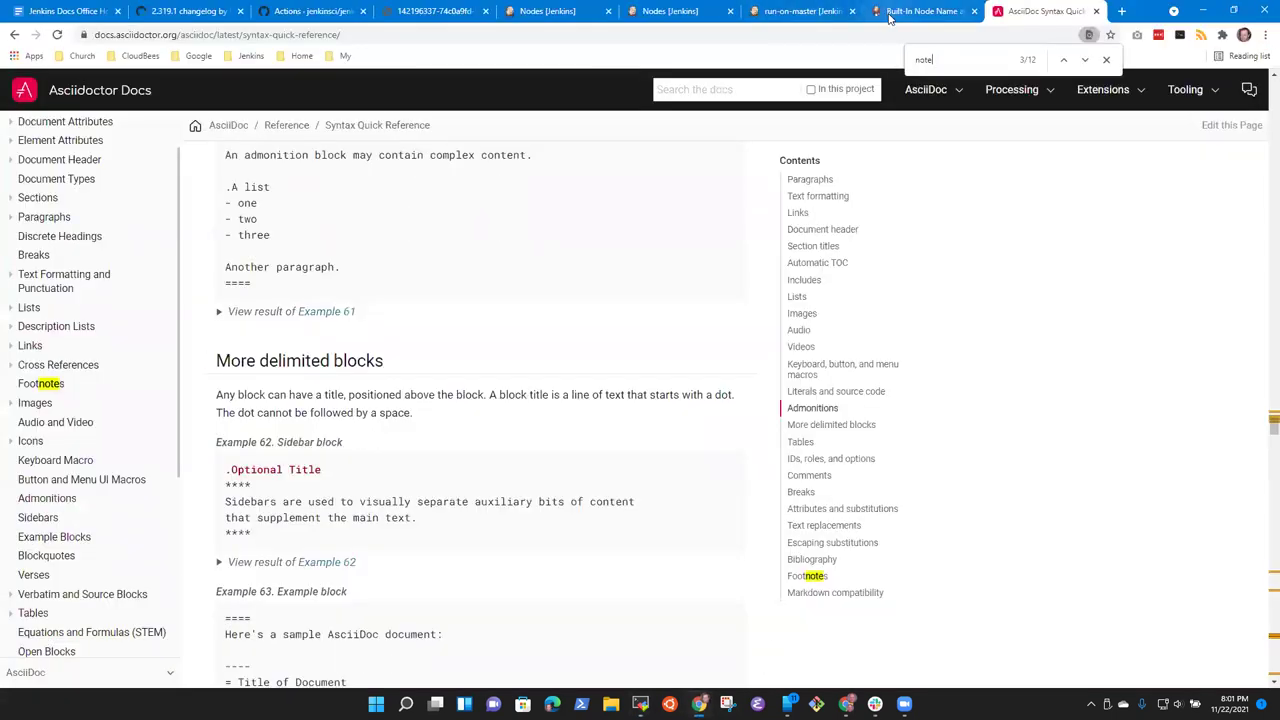
Step: Open the run-on-master project's configuration from the Jenkins dashboard
{"action": "left_click", "coordinate": [888, 14]}
{"action": "left_click", "coordinate": [800, 11]}
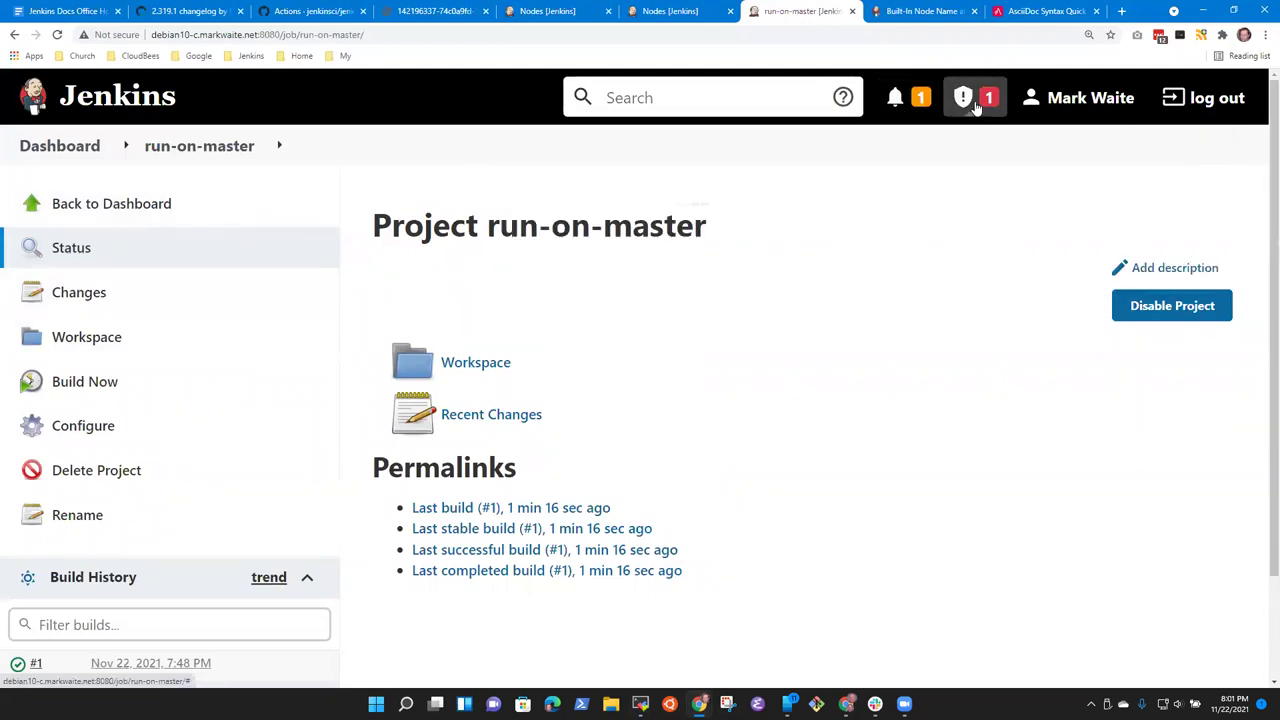
{"action": "mouse_move", "coordinate": [975, 105]}
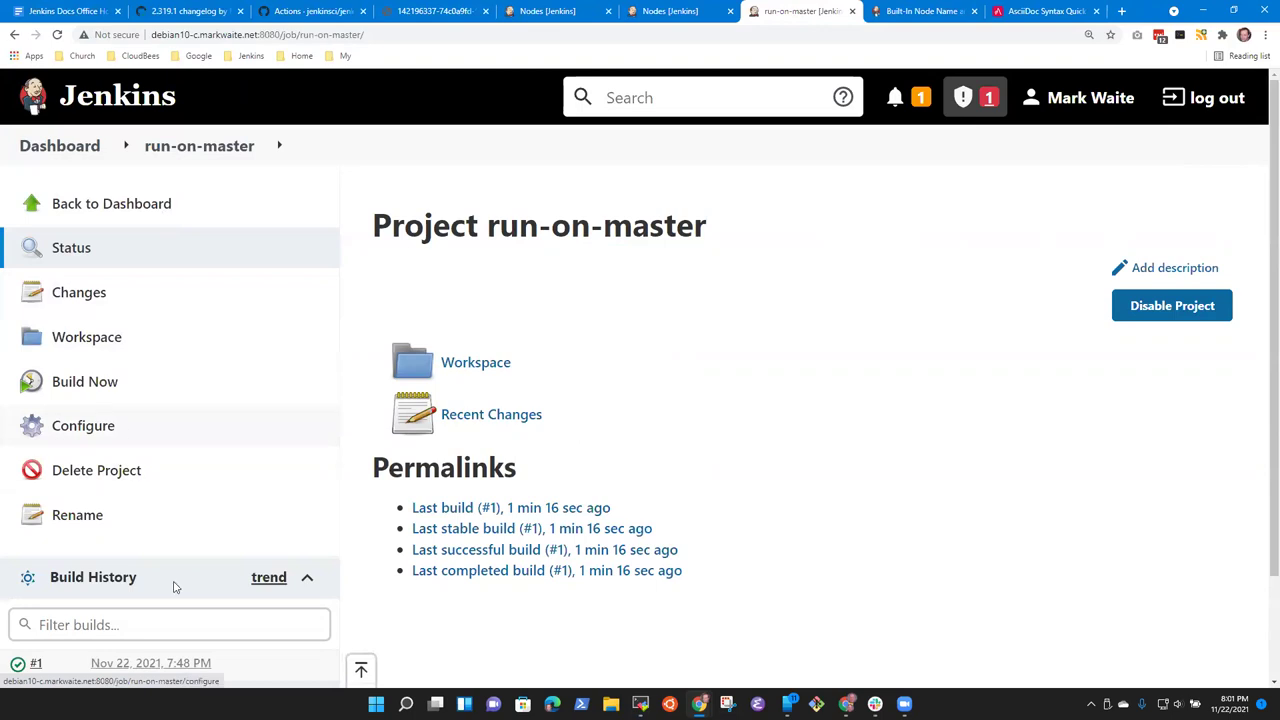
{"action": "left_click", "coordinate": [79, 150]}
{"action": "left_click", "coordinate": [527, 333]}
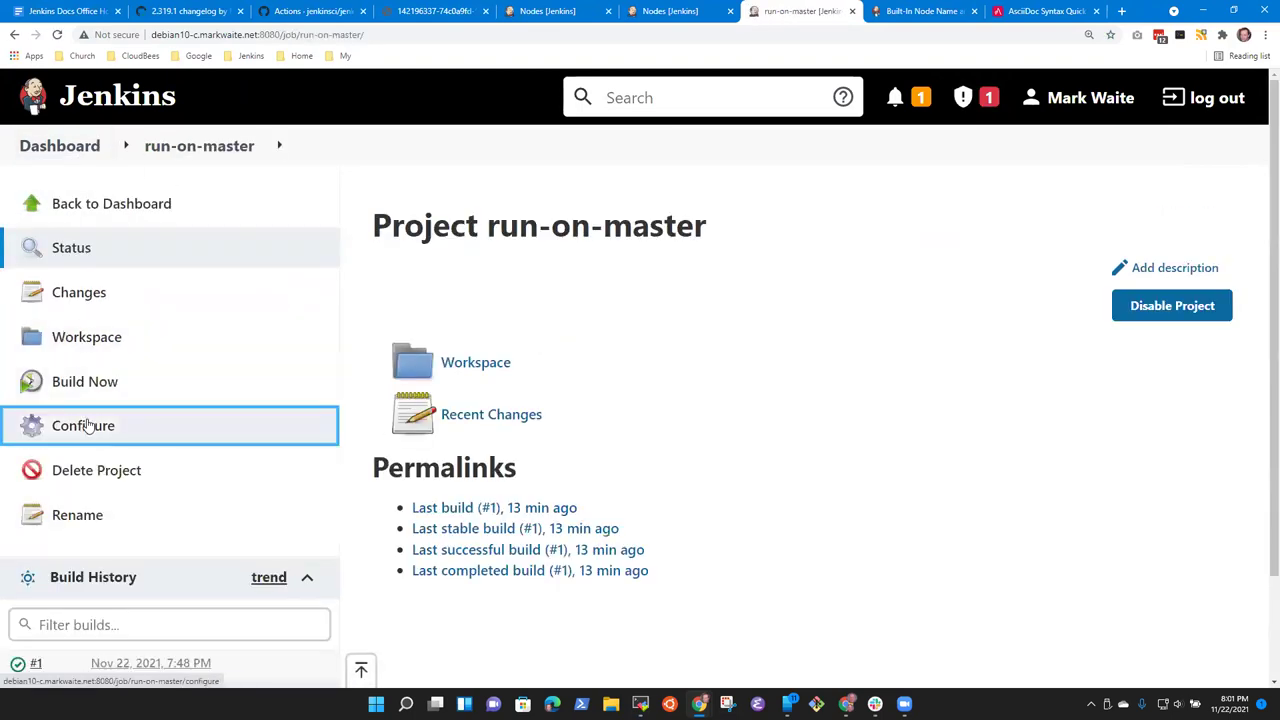
{"action": "left_click", "coordinate": [89, 426]}
{"action": "scroll", "coordinate": [366, 490], "scroll_direction": "down", "scroll_amount": 5}
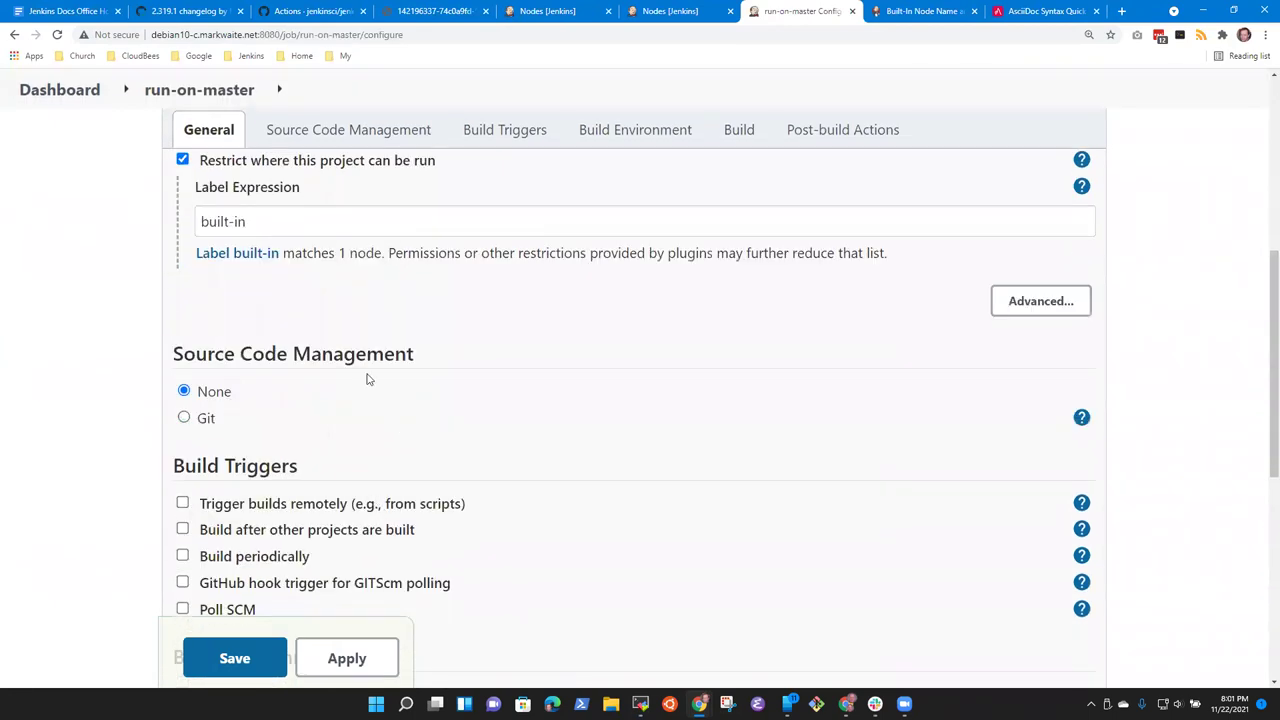
Step: Test 'master' in Label Expression, then replace it with the suggested 'built-in'
{"action": "left_click", "coordinate": [252, 223]}
{"action": "key", "text": "ctrl+a"}
{"action": "type", "text": "master"}
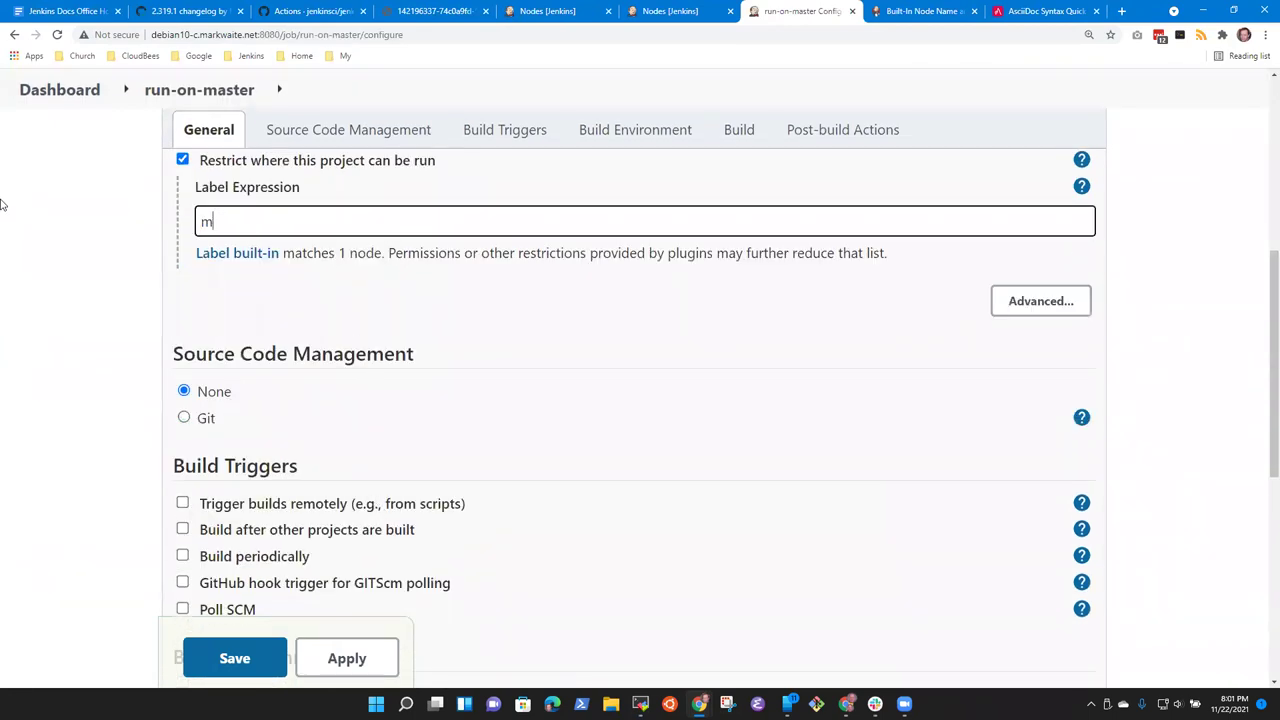
{"action": "left_click", "coordinate": [2, 205]}
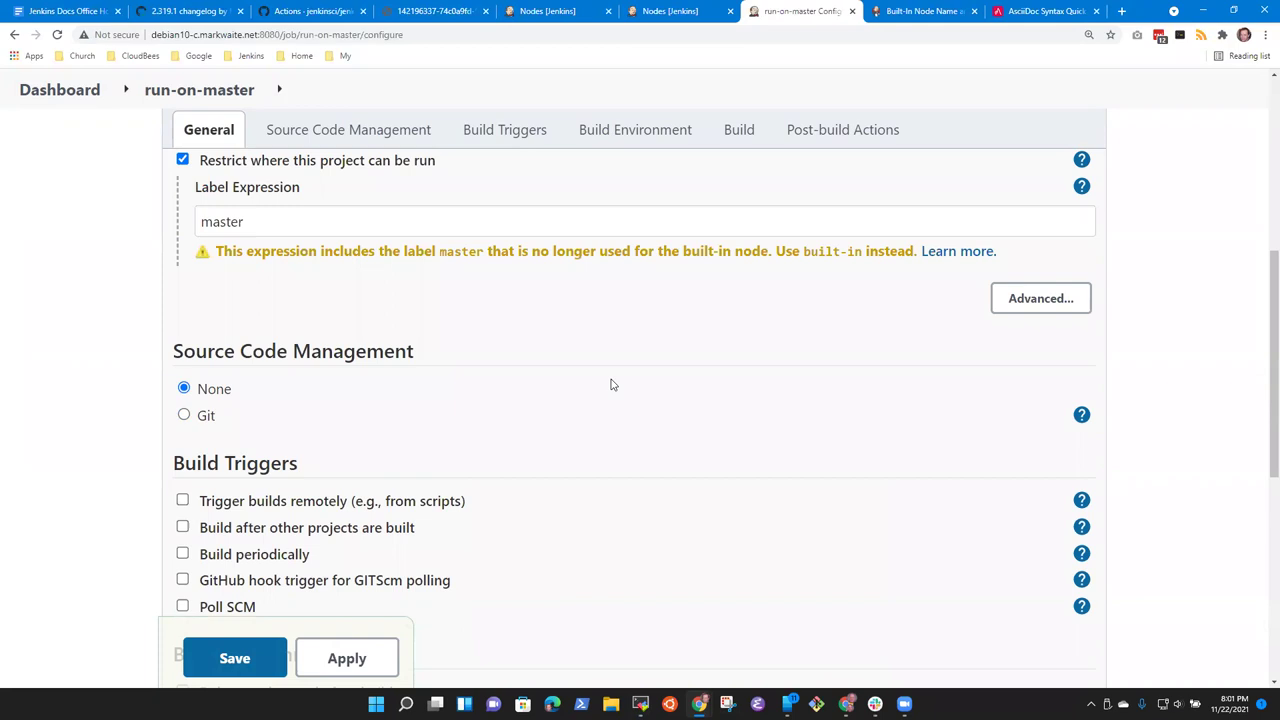
{"action": "left_click_drag", "start_coordinate": [215, 252], "coordinate": [717, 314]}
{"action": "left_click", "coordinate": [536, 307]}
{"action": "left_click_drag", "start_coordinate": [805, 252], "coordinate": [859, 254]}
{"action": "key", "text": "ctrl+c"}
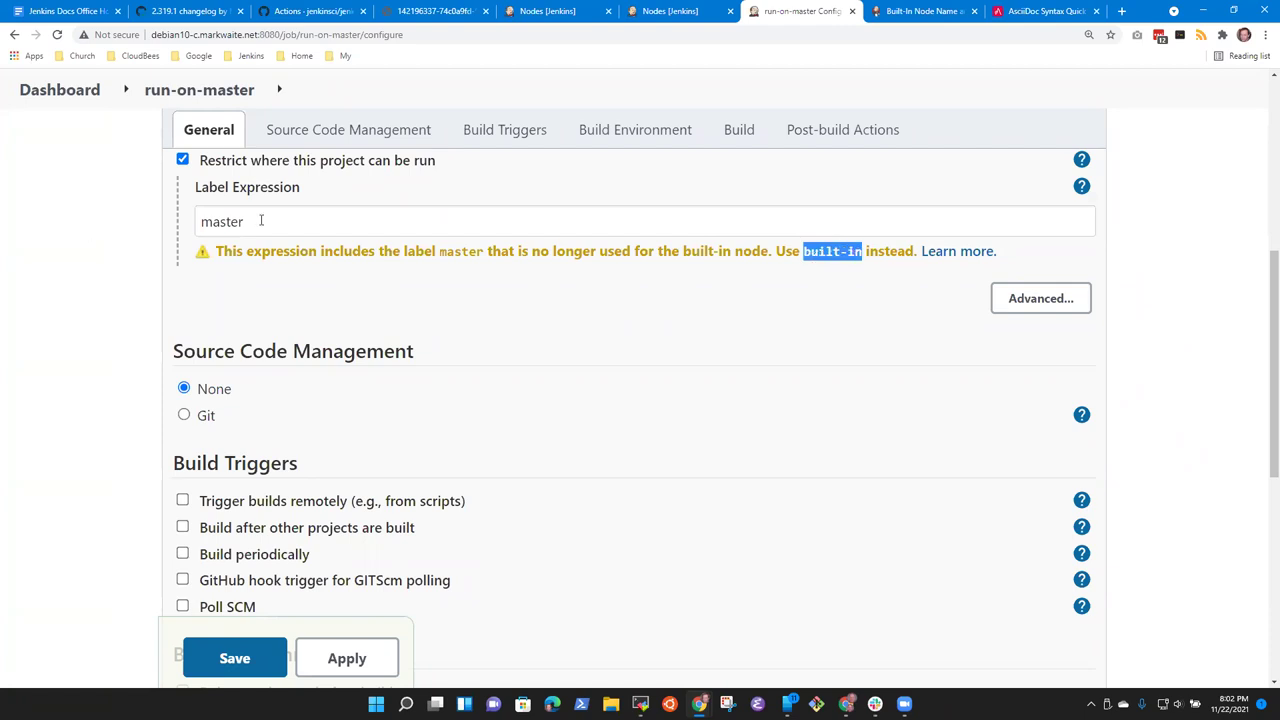
{"action": "left_click_drag", "start_coordinate": [261, 221], "coordinate": [62, 224]}
{"action": "key", "text": "ctrl+v"}
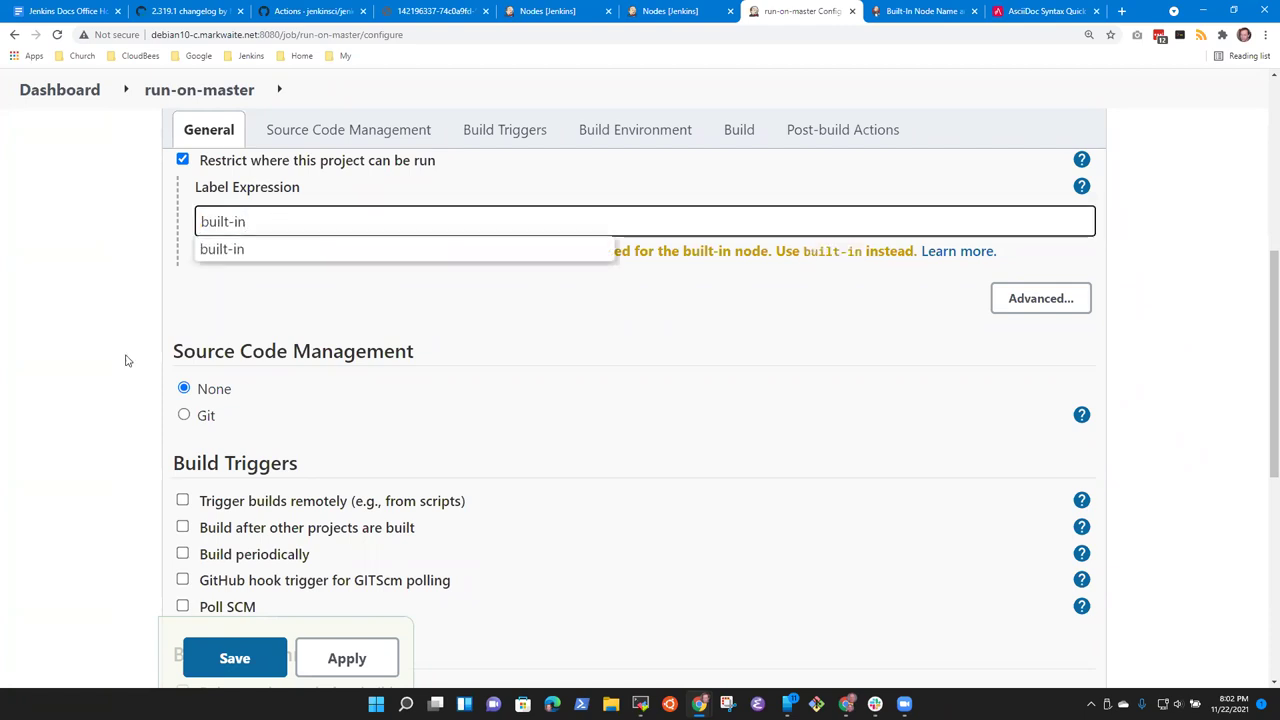
{"action": "left_click", "coordinate": [398, 336]}
Step: Try the labels 'main' and 'elmer', then set the expression to 'built-in || master'
{"action": "left_click", "coordinate": [300, 221]}
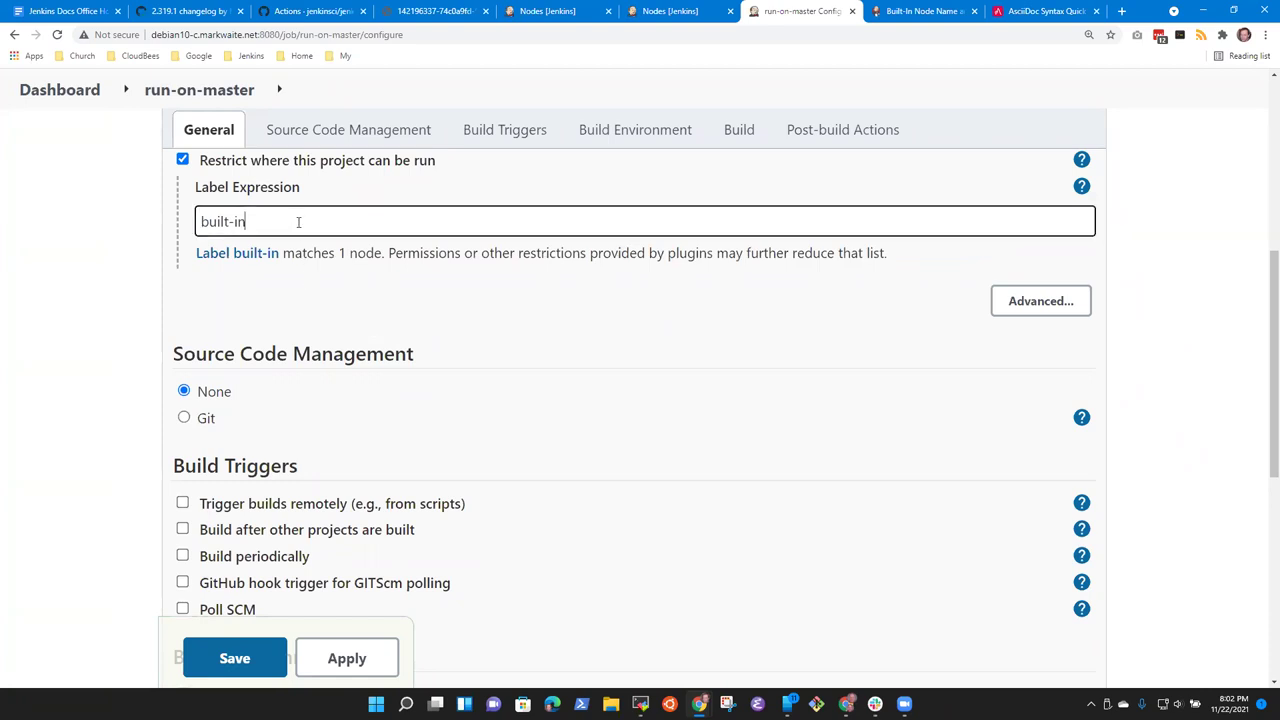
{"action": "triple_click", "coordinate": [297, 221]}
{"action": "type", "text": "main"}
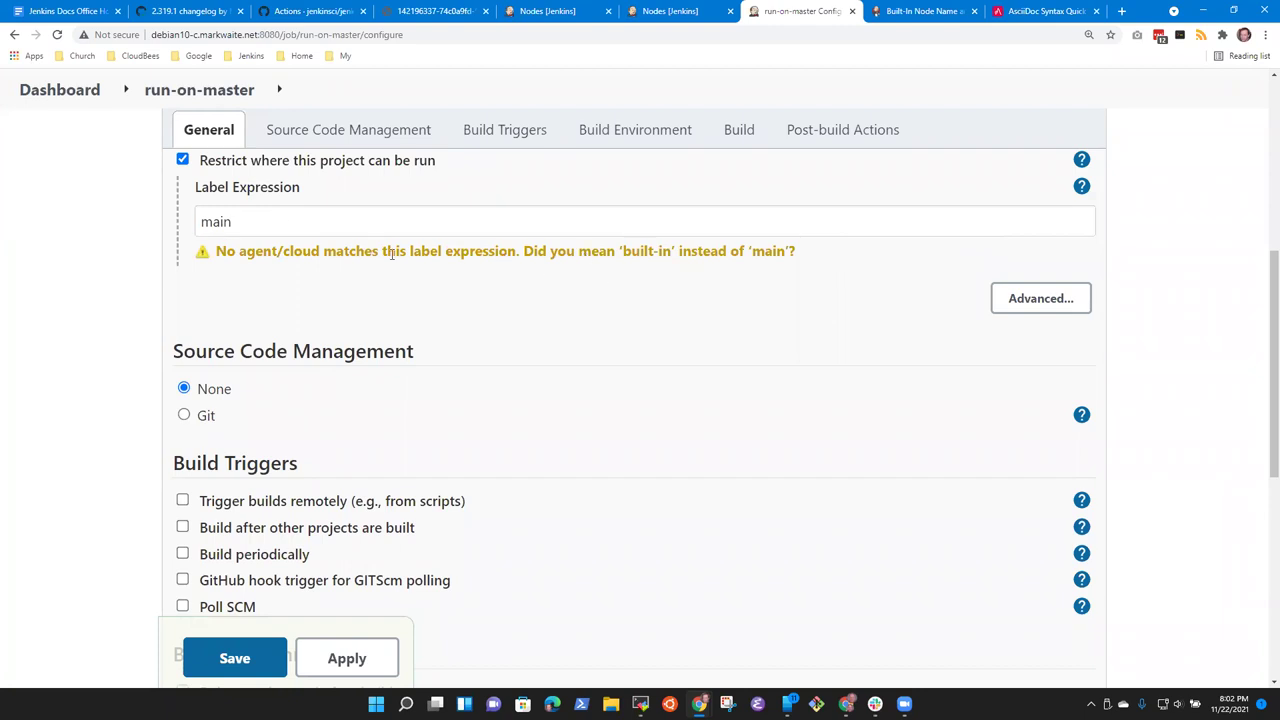
{"action": "left_click_drag", "start_coordinate": [260, 229], "coordinate": [147, 222]}
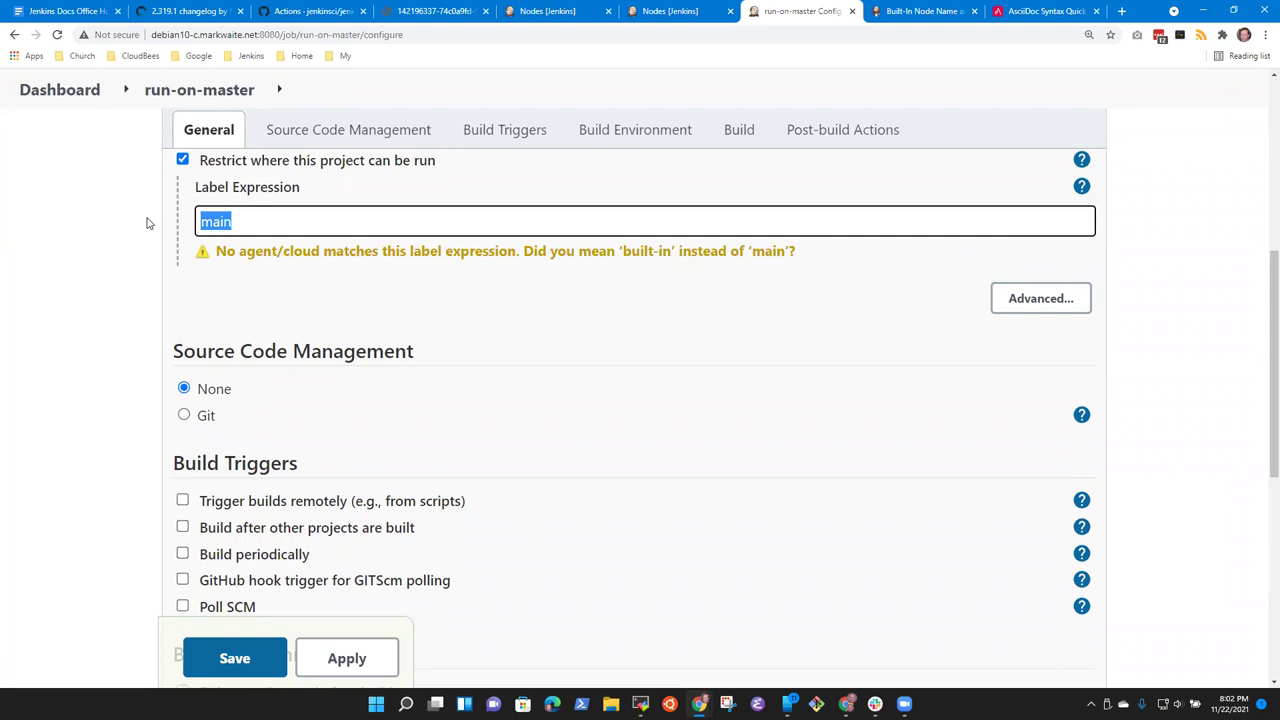
{"action": "type", "text": "extrme"}
{"action": "key", "text": "ctrl+a"}
{"action": "key", "text": "BackSpace"}
{"action": "type", "text": "el"}
{"action": "type", "text": "mre"}
{"action": "key", "text": "BackSpace"}
{"action": "key", "text": "BackSpace"}
{"action": "type", "text": "er"}
{"action": "key", "text": "Tab"}
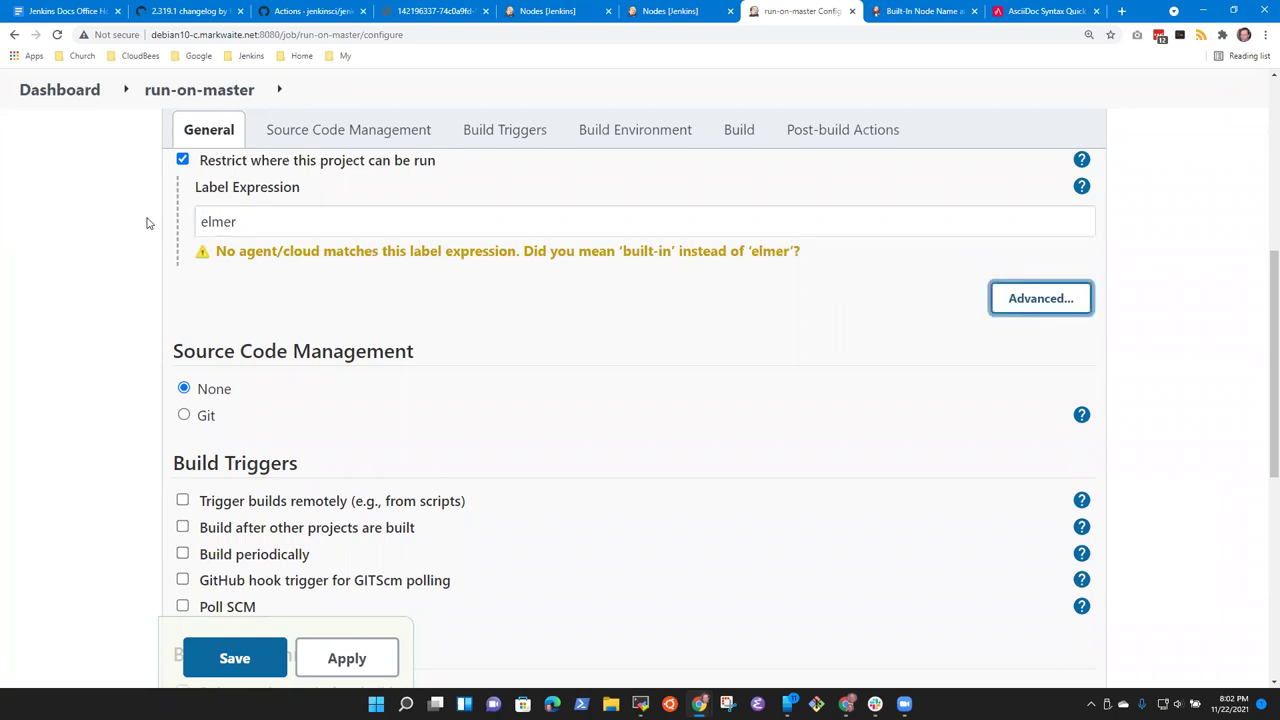
{"action": "key", "text": "shift+Tab"}
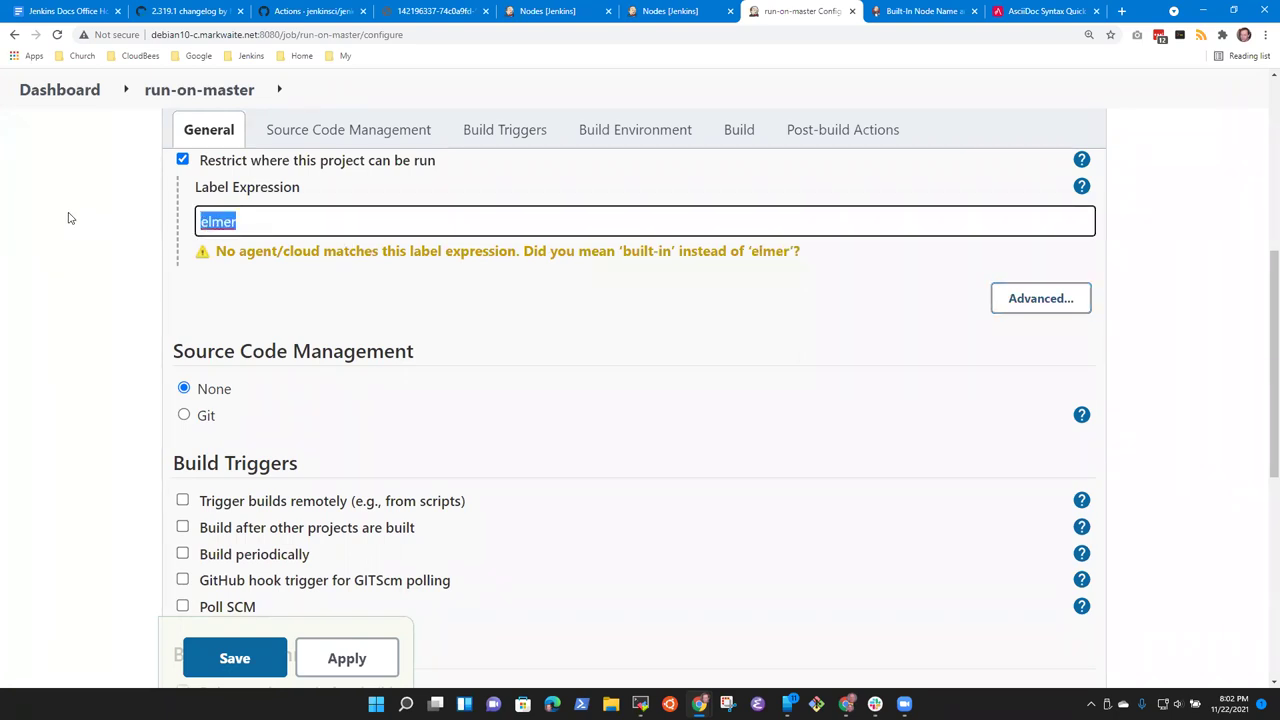
{"action": "type", "text": "built-in "}
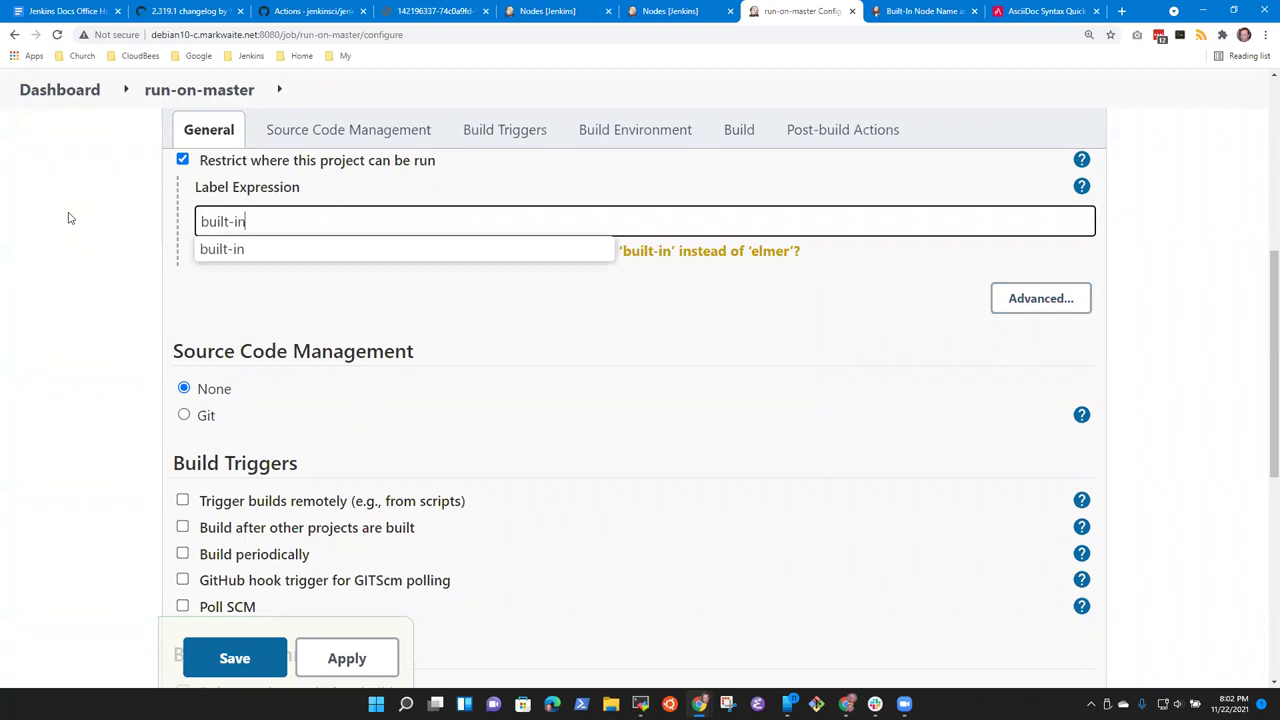
{"action": "type", "text": "|| master"}
{"action": "key", "text": "Tab"}
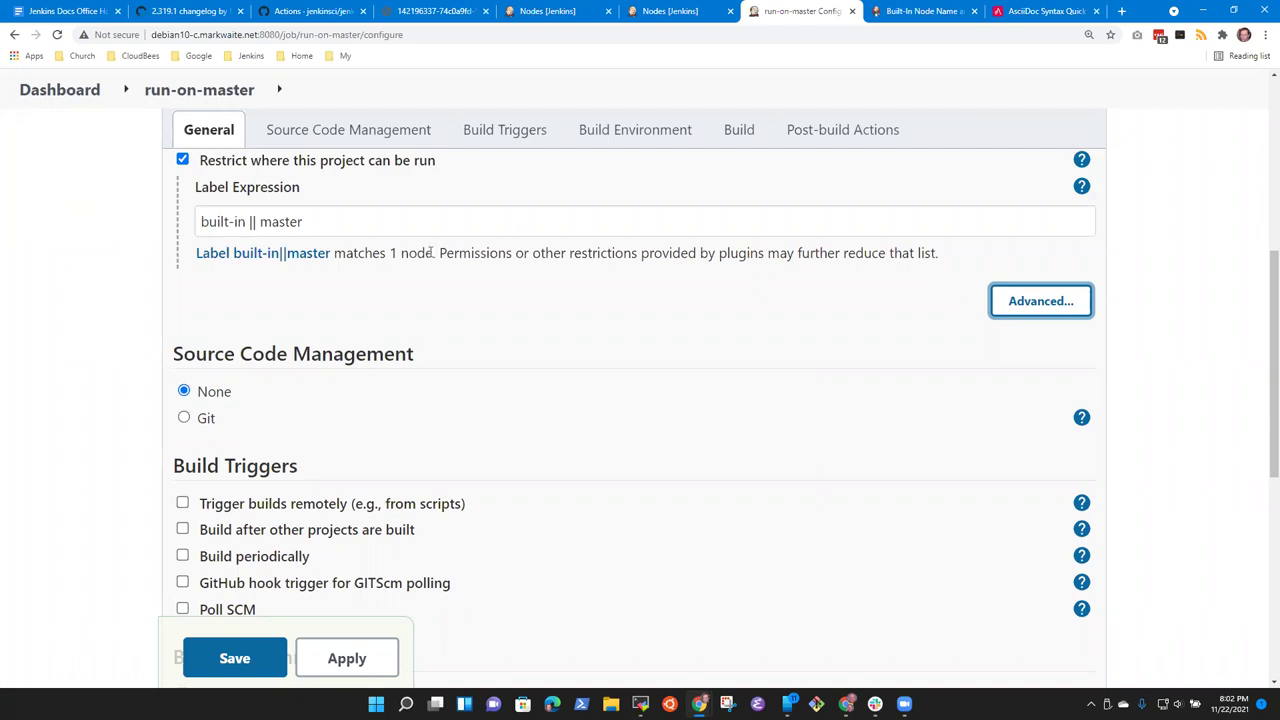
Step: Replace 'built-in' with 'master' in the label expression and validate it
{"action": "left_click", "coordinate": [380, 228]}
{"action": "key", "text": "ctrl+Left"}
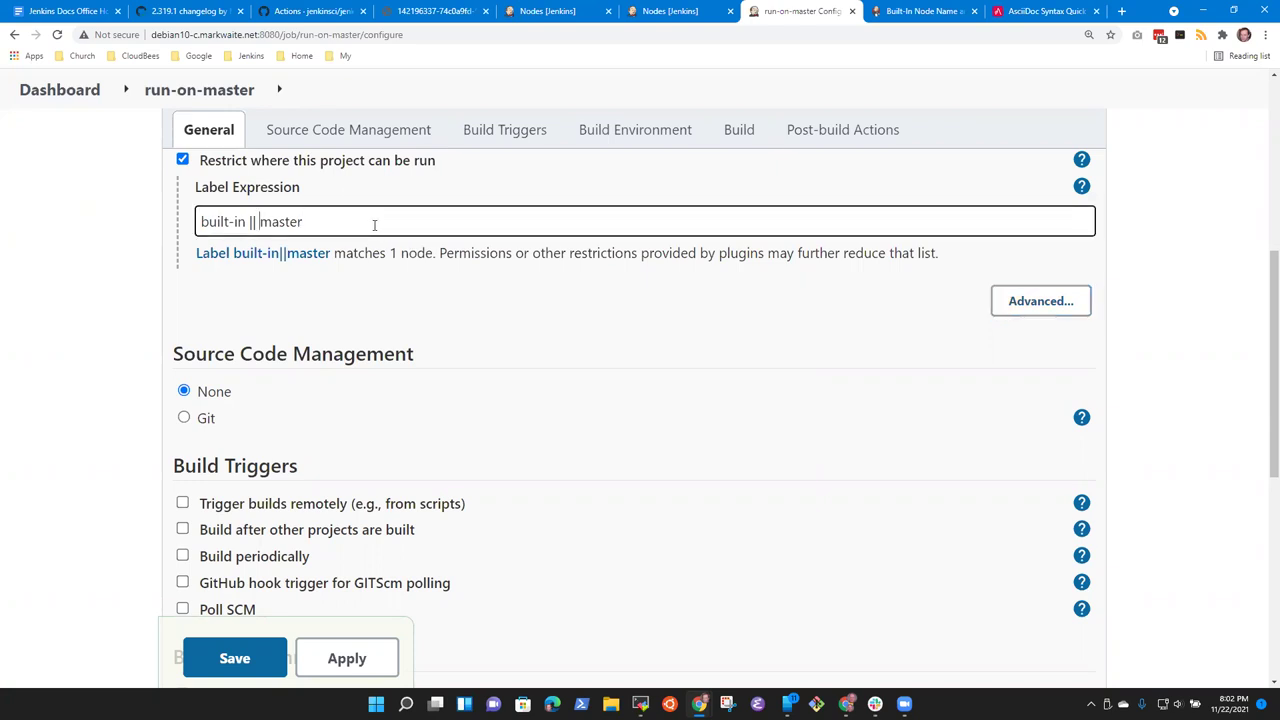
{"action": "key", "text": "ctrl+Left"}
{"action": "key", "text": "Left"}
{"action": "key", "text": "ctrl+shift+Left"}
{"action": "key", "text": "ctrl+shift+Left"}
{"action": "type", "text": "master"}
{"action": "key", "text": "Tab"}
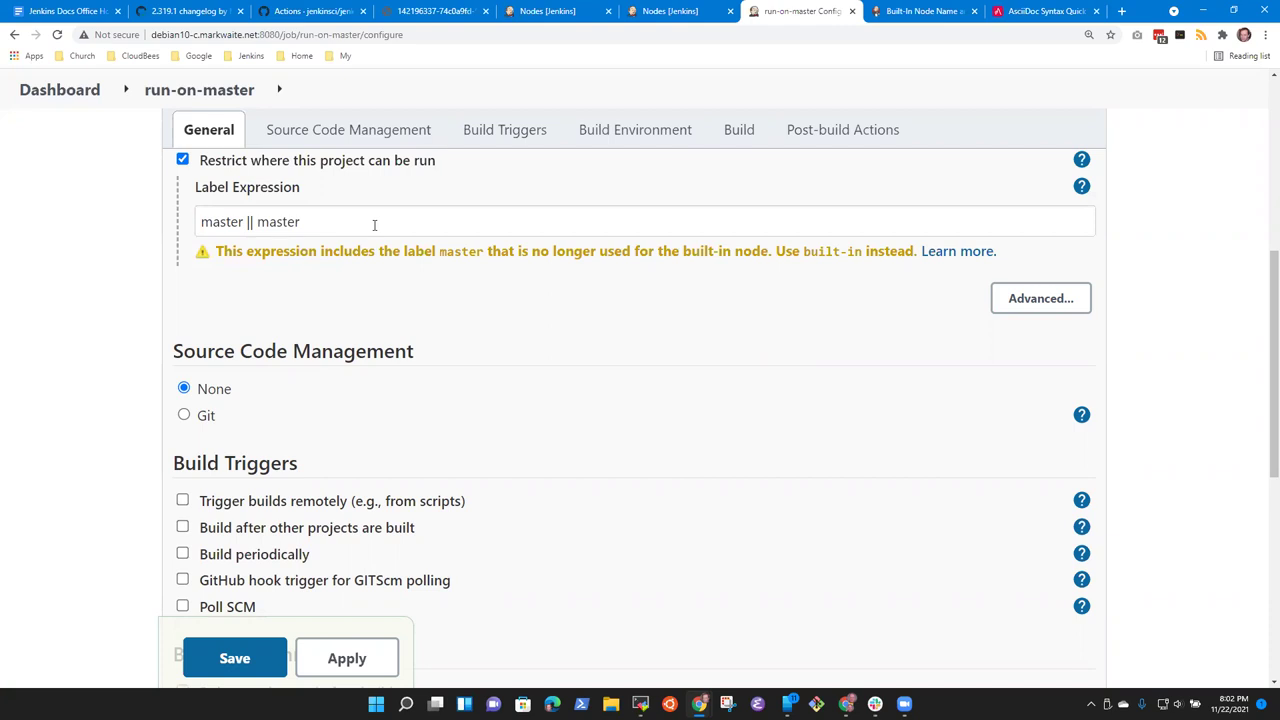
Step: Change the first label back to 'built-in' and revalidate the expression
{"action": "left_click", "coordinate": [354, 224]}
{"action": "key", "text": "ctrl+shift+Right"}
{"action": "key", "text": "shift+Left"}
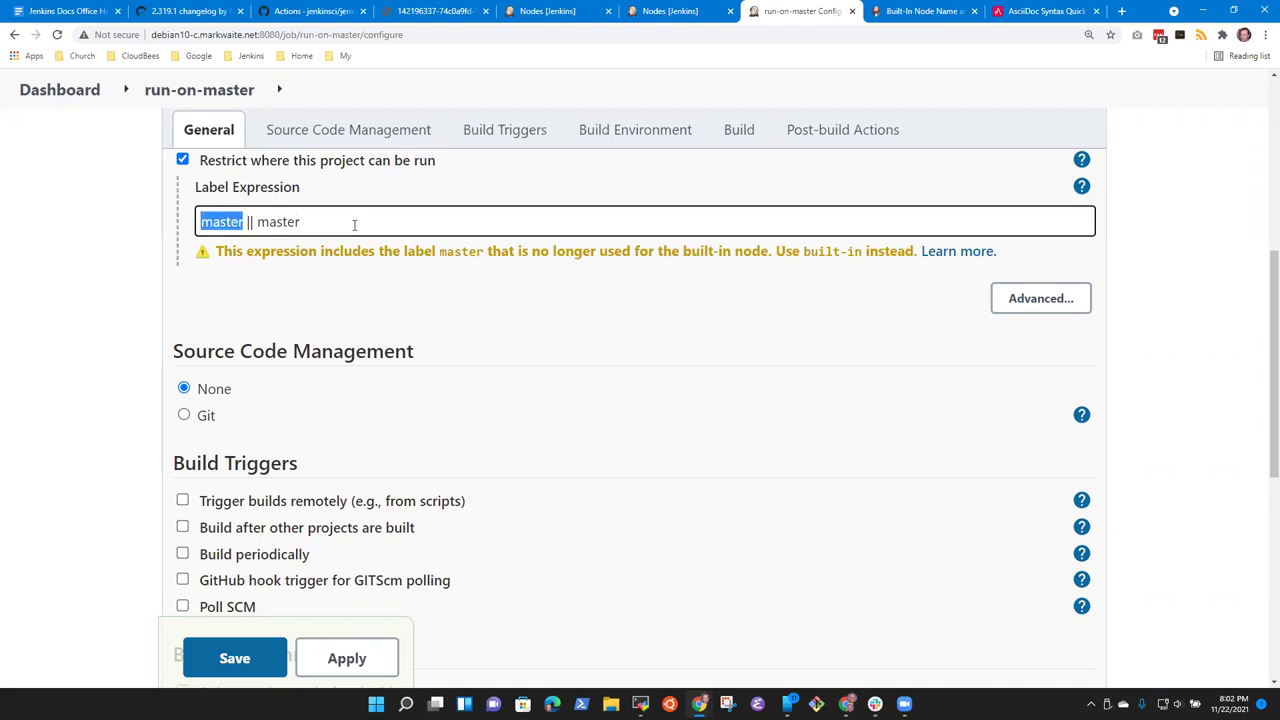
{"action": "type", "text": "built-in"}
{"action": "key", "text": "BackSpace"}
{"action": "key", "text": "BackSpace"}
{"action": "key", "text": "BackSpace"}
{"action": "key", "text": "BackSpace"}
{"action": "key", "text": "BackSpace"}
{"action": "key", "text": "BackSpace"}
{"action": "key", "text": "BackSpace"}
{"action": "key", "text": "BackSpace"}
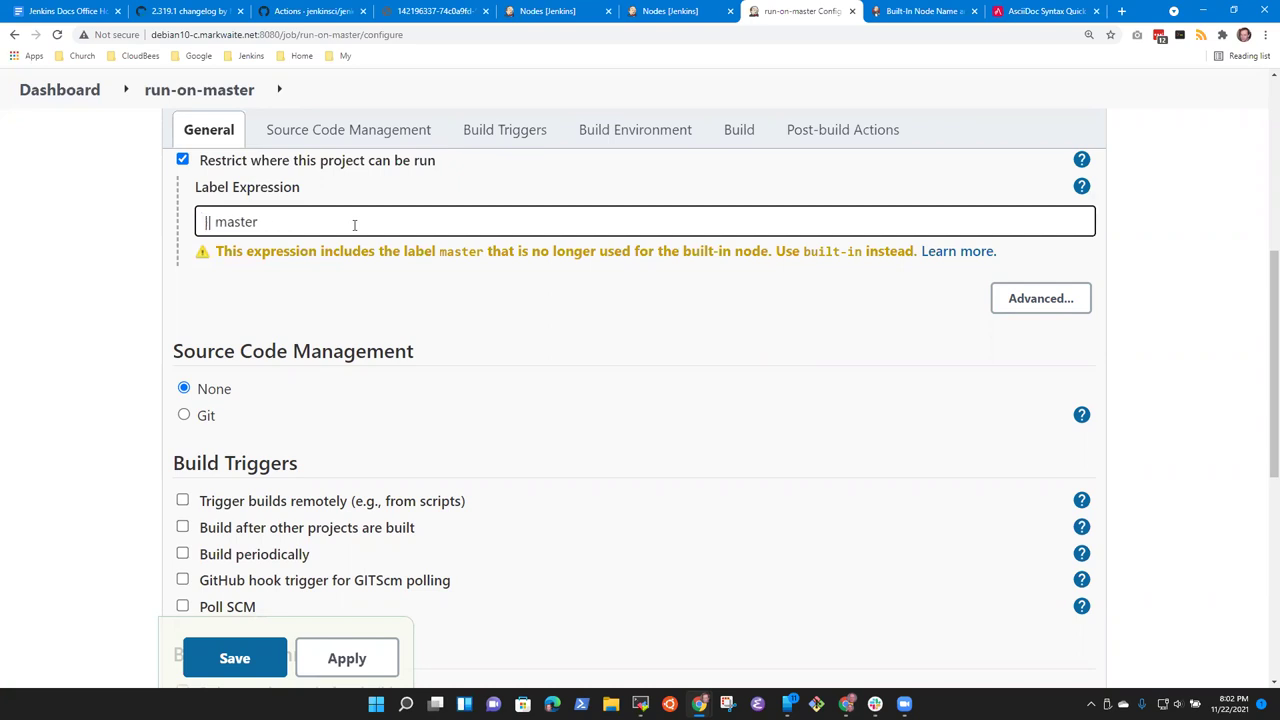
{"action": "type", "text": "built0-"}
{"action": "key", "text": "BackSpace"}
{"action": "key", "text": "BackSpace"}
{"action": "type", "text": "-in"}
{"action": "key", "text": "Tab"}
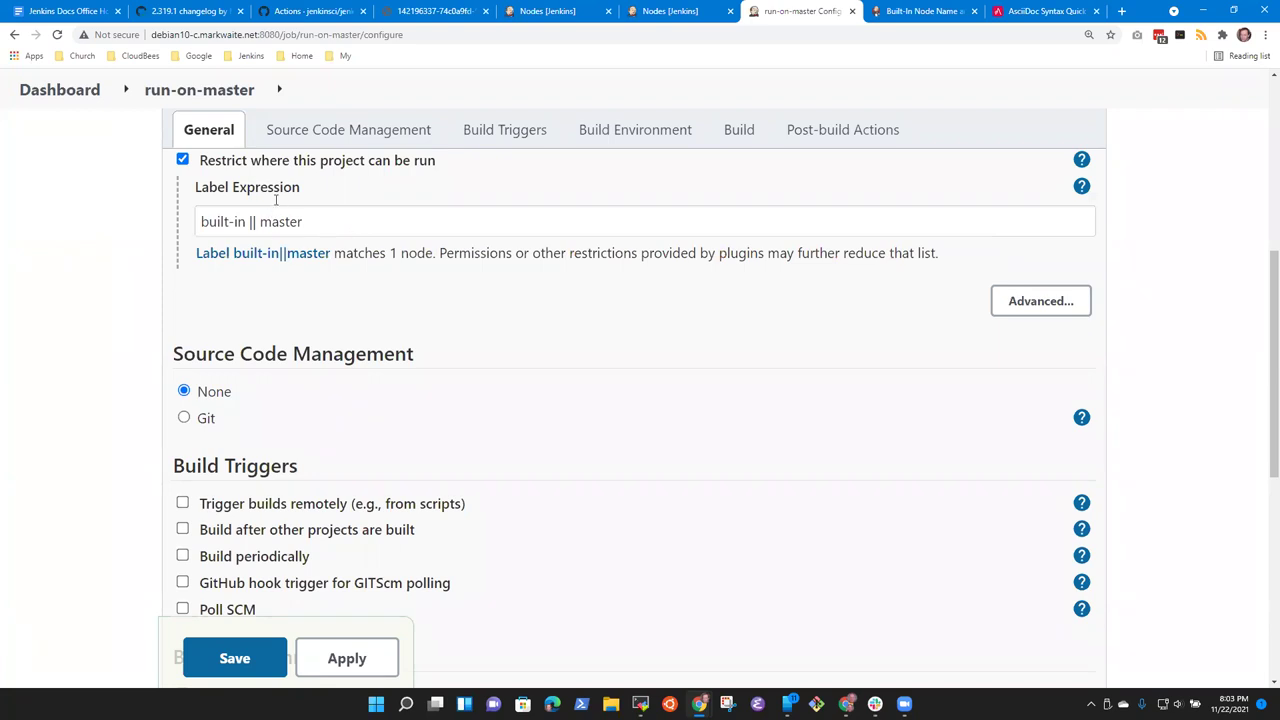
Step: Delete the trailing ' || master' so the expression is just 'built-in'
{"action": "left_click", "coordinate": [314, 221]}
{"action": "key", "text": "ctrl+shift+Left"}
{"action": "key", "text": "ctrl+shift+Left"}
{"action": "key", "text": "ctrl+shift+Left"}
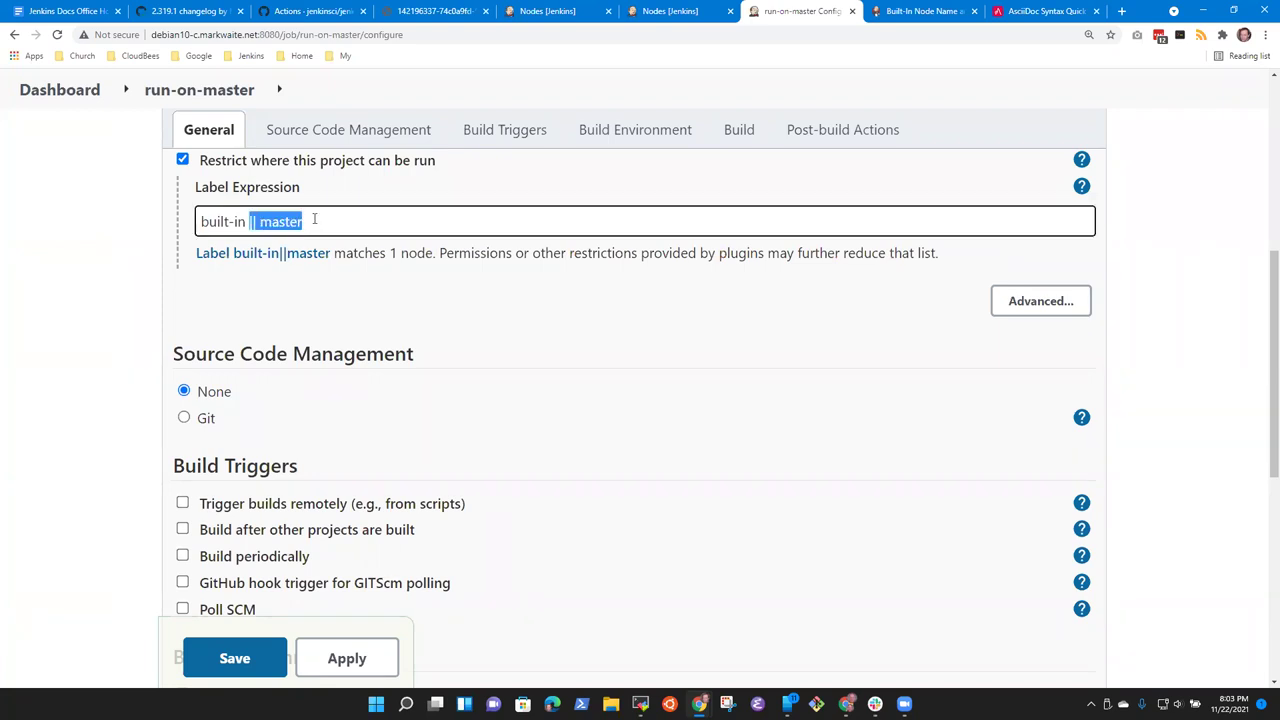
{"action": "key", "text": "ctrl+shift+Right"}
{"action": "key", "text": "shift+Left"}
{"action": "key", "text": "BackSpace"}
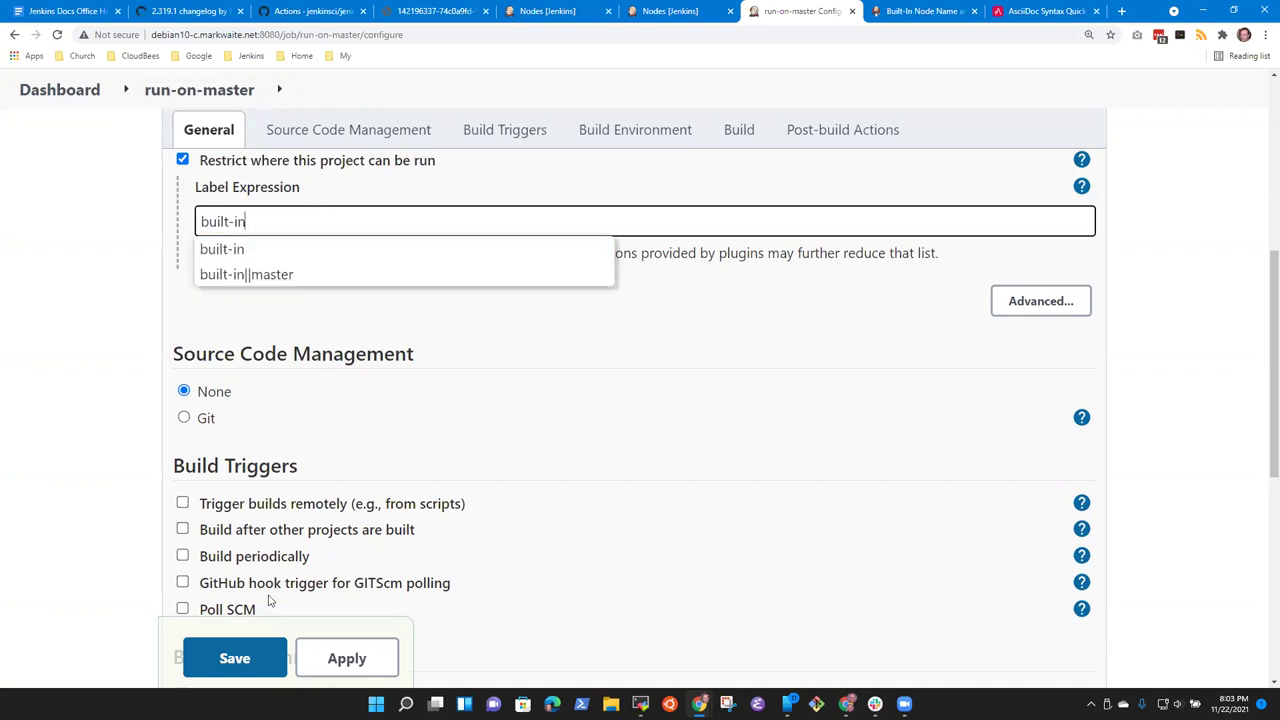
Step: Copy the 'Warn about use of master' line in lts.yml
{"action": "left_click", "coordinate": [641, 703]}
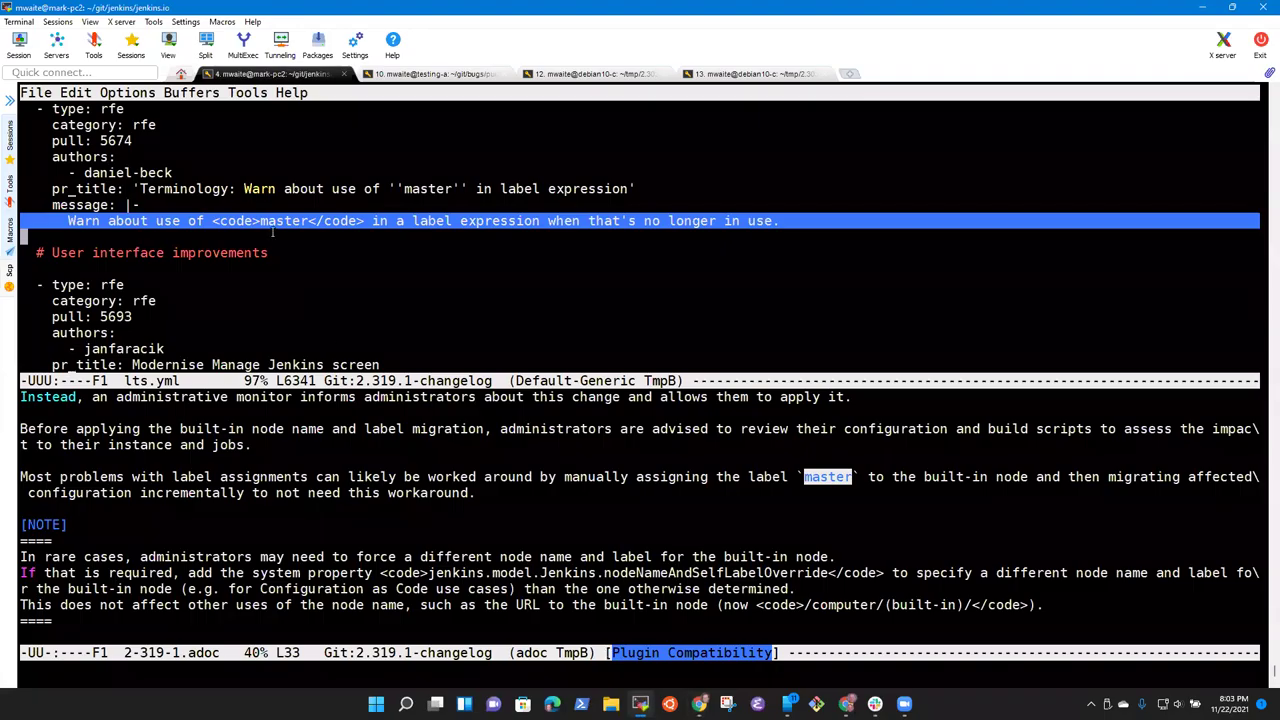
{"action": "key", "text": "Up"}
{"action": "key", "text": "Down"}
{"action": "key", "text": "Up"}
{"action": "key", "text": "Down"}
{"action": "key", "text": "Up"}
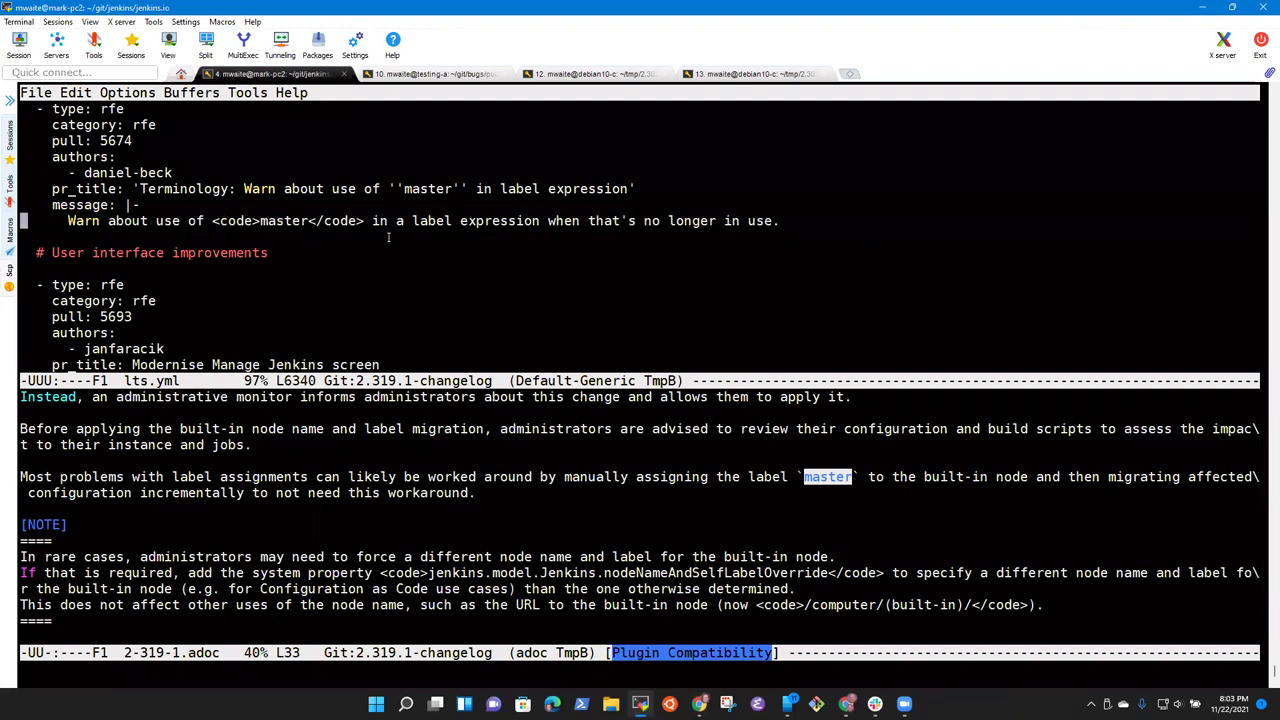
{"action": "key", "text": "ctrl+space"}
{"action": "key", "text": "Down"}
{"action": "key", "text": "alt+w"}
Step: Paste the warning line into the main entry's message above 'If a job definition'
{"action": "key", "text": "Up"}
{"action": "key", "text": "Up"}
{"action": "key", "text": "Up"}
{"action": "key", "text": "Up"}
{"action": "key", "text": "Up"}
{"action": "key", "text": "Up"}
{"action": "key", "text": "Up"}
{"action": "key", "text": "Up"}
{"action": "key", "text": "Up"}
{"action": "key", "text": "Up"}
{"action": "key", "text": "Up"}
{"action": "key", "text": "Up"}
{"action": "key", "text": "Up"}
{"action": "key", "text": "Up"}
{"action": "key", "text": "Up"}
{"action": "key", "text": "Up"}
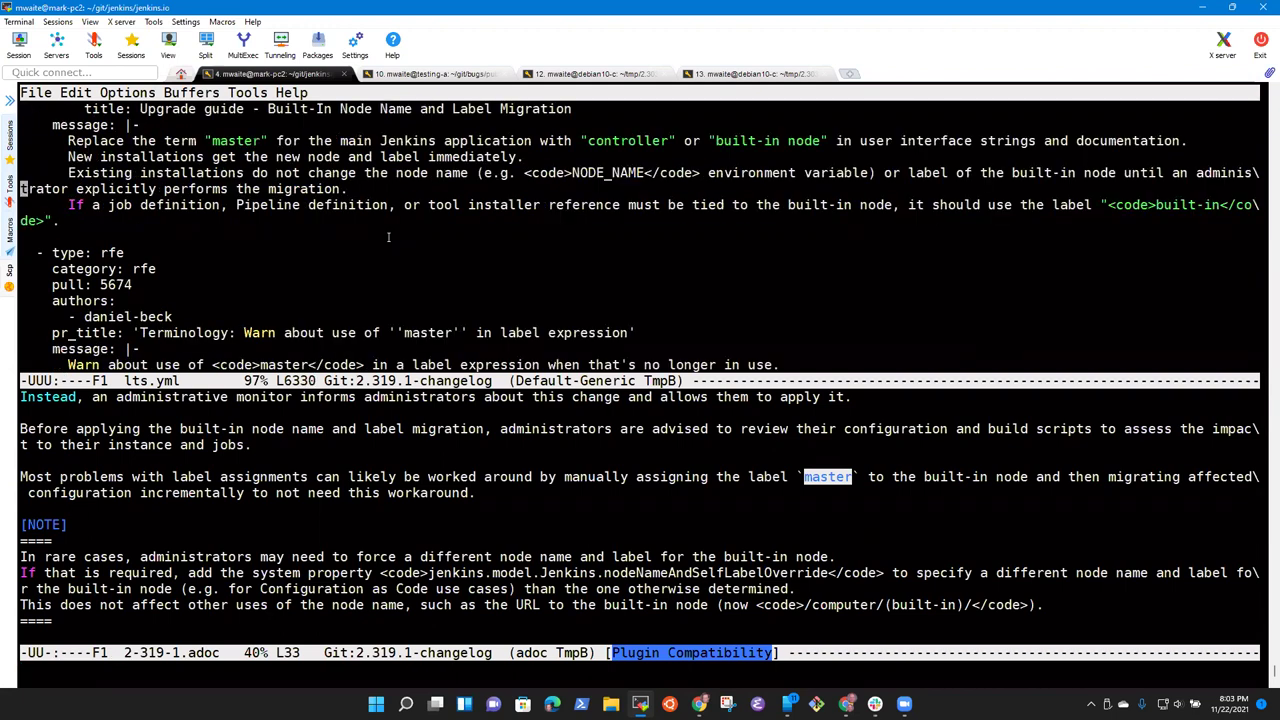
{"action": "key", "text": "Up"}
{"action": "key", "text": "Up"}
{"action": "key", "text": "Up"}
{"action": "key", "text": "Down"}
{"action": "key", "text": "Down"}
{"action": "key", "text": "Down"}
{"action": "key", "text": "Down"}
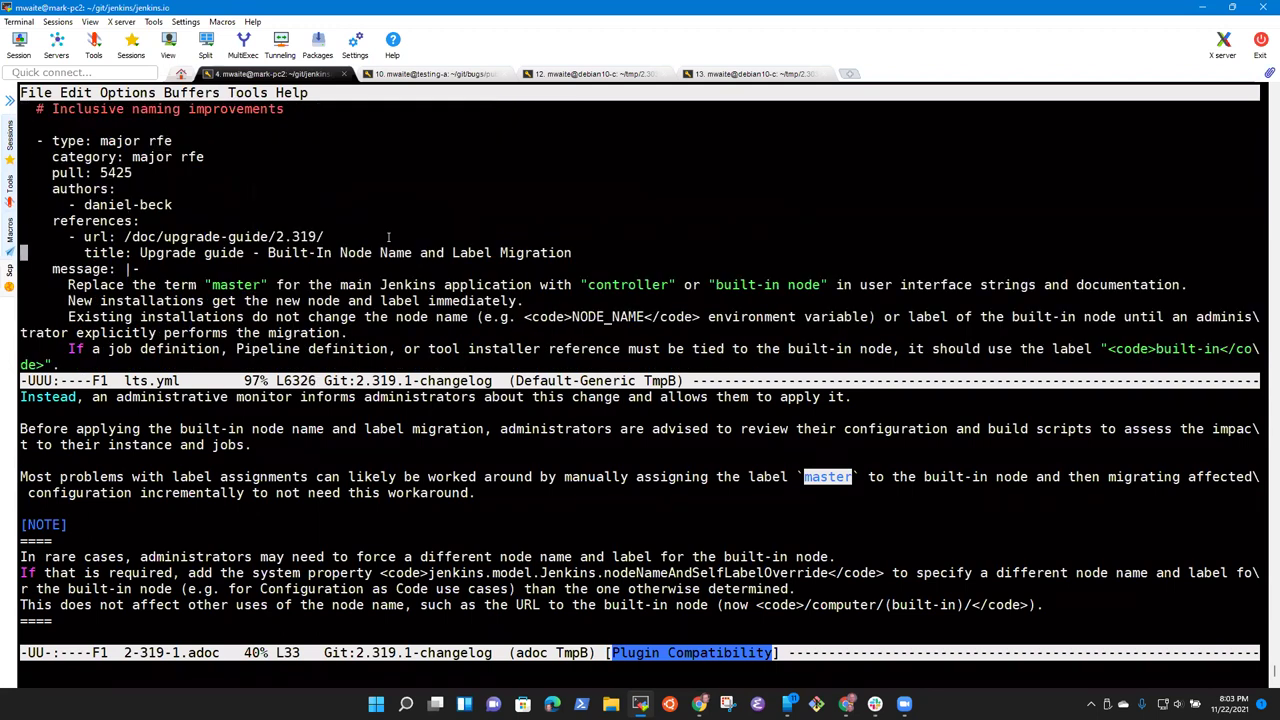
{"action": "key", "text": "Down"}
{"action": "key", "text": "Down"}
{"action": "key", "text": "Down"}
{"action": "key", "text": "Down"}
{"action": "key", "text": "Down"}
{"action": "key", "text": "Down"}
{"action": "key", "text": "Down"}
{"action": "key", "text": "Down"}
{"action": "key", "text": "Down"}
{"action": "key", "text": "Down"}
{"action": "key", "text": "Down"}
{"action": "key", "text": "Down"}
{"action": "key", "text": "Down"}
{"action": "key", "text": "Down"}
{"action": "key", "text": "Down"}
{"action": "key", "text": "Up"}
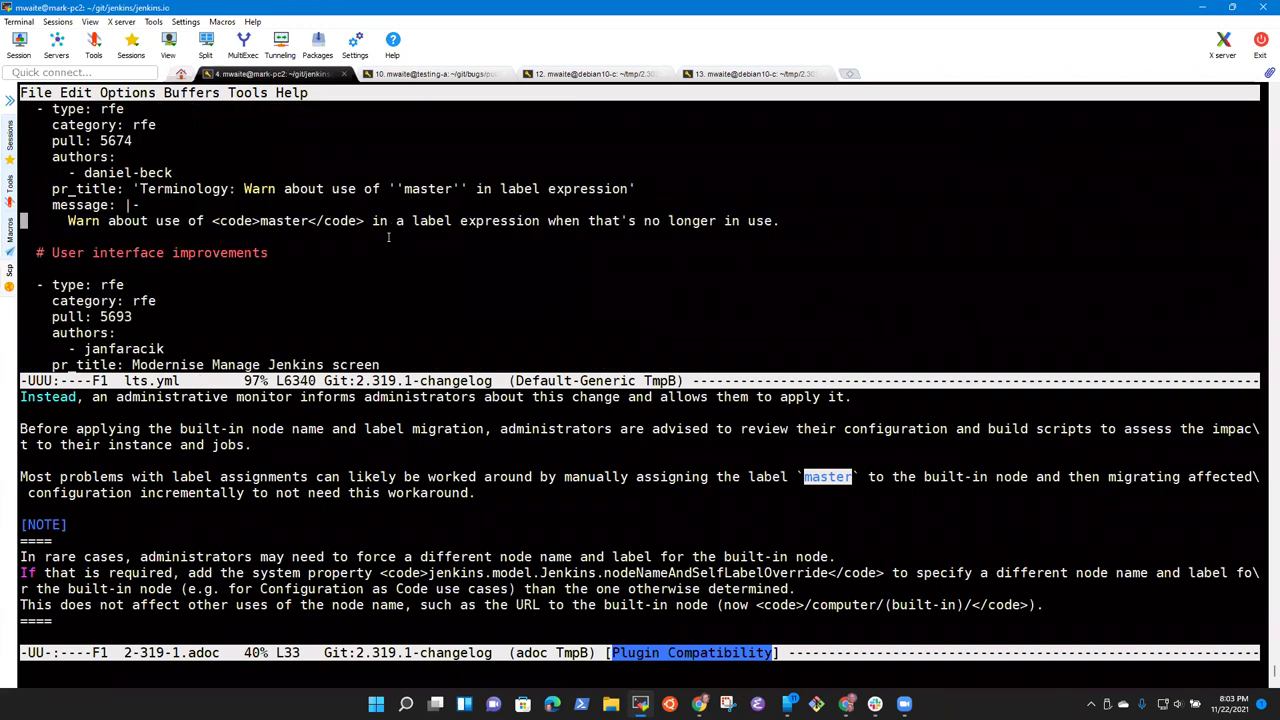
{"action": "key", "text": "Up"}
{"action": "key", "text": "Up"}
{"action": "key", "text": "Up"}
{"action": "key", "text": "Up"}
{"action": "key", "text": "Up"}
{"action": "key", "text": "Up"}
{"action": "key", "text": "Up"}
{"action": "key", "text": "Up"}
{"action": "key", "text": "Up"}
{"action": "key", "text": "Up"}
{"action": "key", "text": "Up"}
{"action": "key", "text": "Up"}
{"action": "key", "text": "Up"}
{"action": "key", "text": "Up"}
{"action": "key", "text": "Up"}
{"action": "key", "text": "Down"}
{"action": "key", "text": "Down"}
{"action": "key", "text": "Down"}
{"action": "key", "text": "Down"}
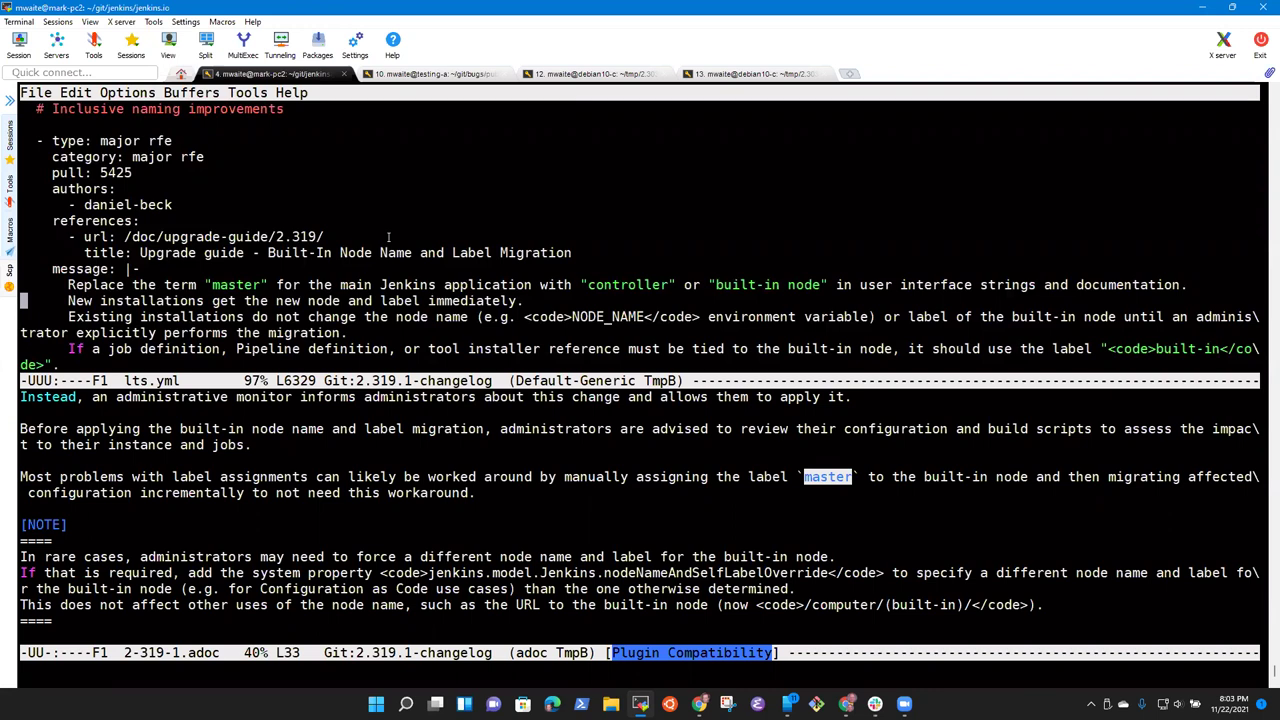
{"action": "scroll", "coordinate": [388, 236], "scroll_direction": "down", "scroll_amount": 2}
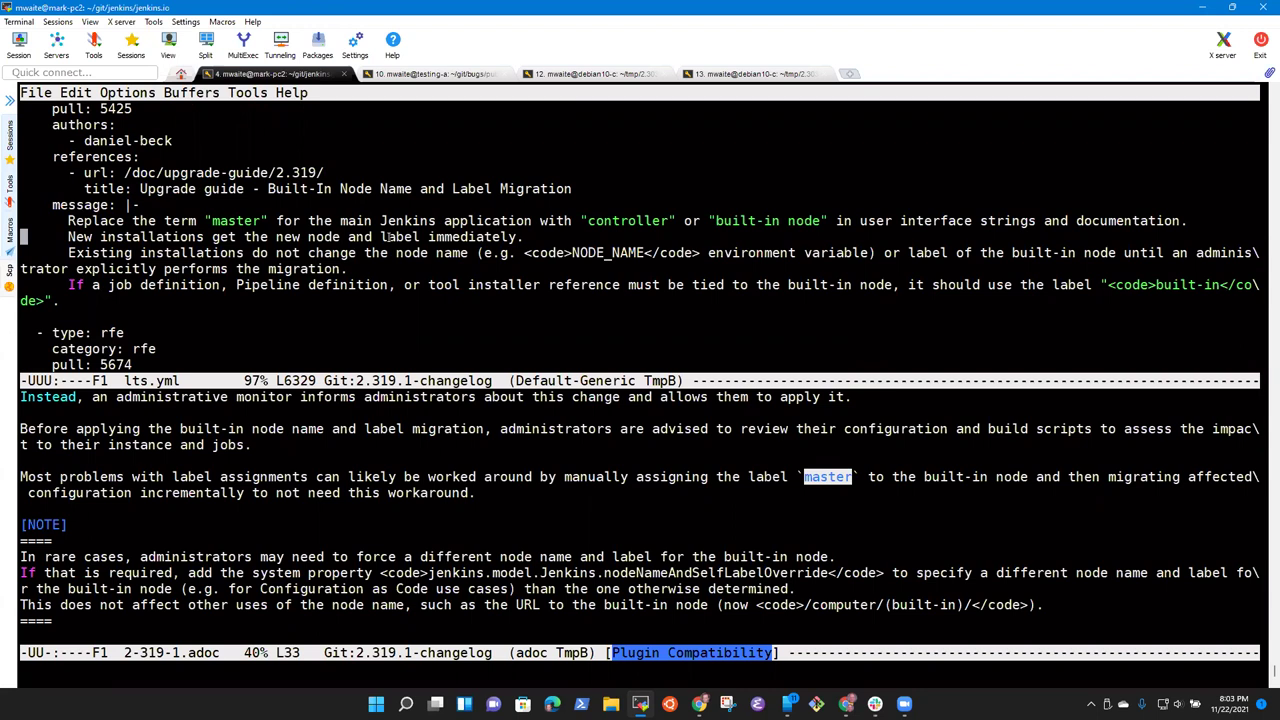
{"action": "key", "text": "Down"}
{"action": "key", "text": "Down"}
{"action": "key", "text": "ctrl+y"}
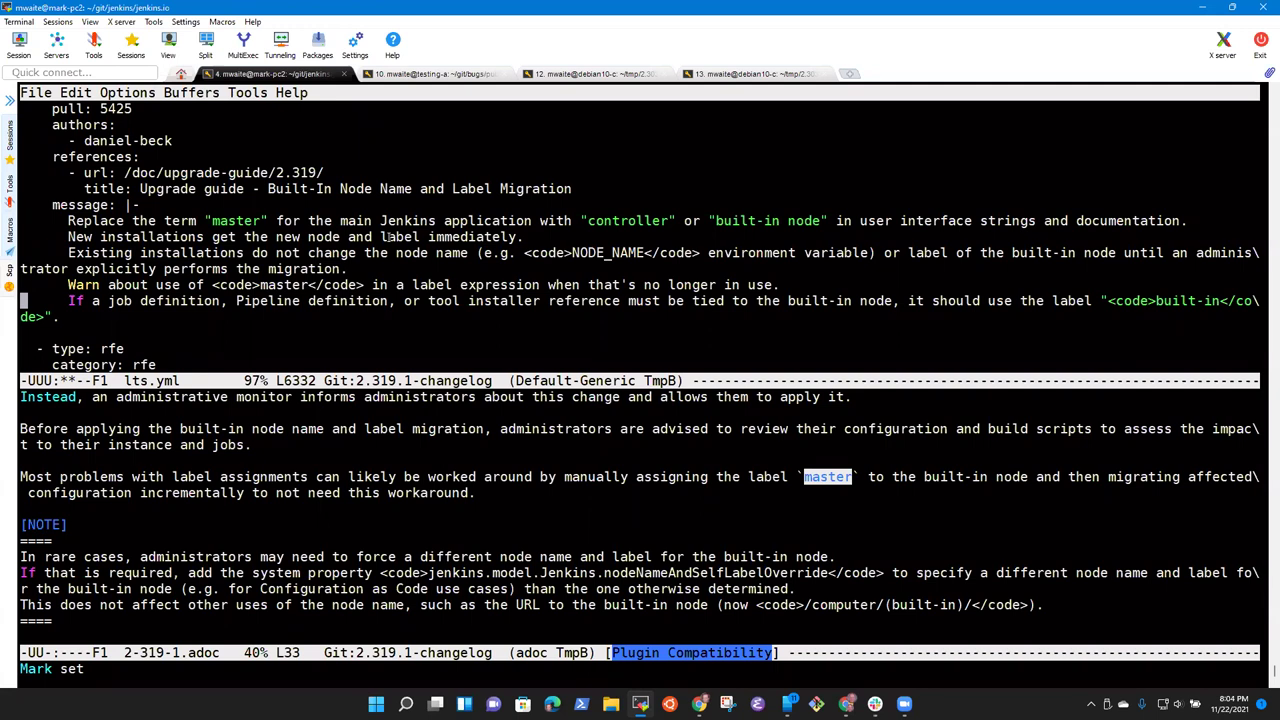
Step: Insert 'Once the migration is complete, job definitions wi' at the start of the pasted line
{"action": "key", "text": "Up"}
{"action": "key", "text": "alt+f"}
{"action": "key", "text": "alt+b"}
{"action": "type", "text": "Once "}
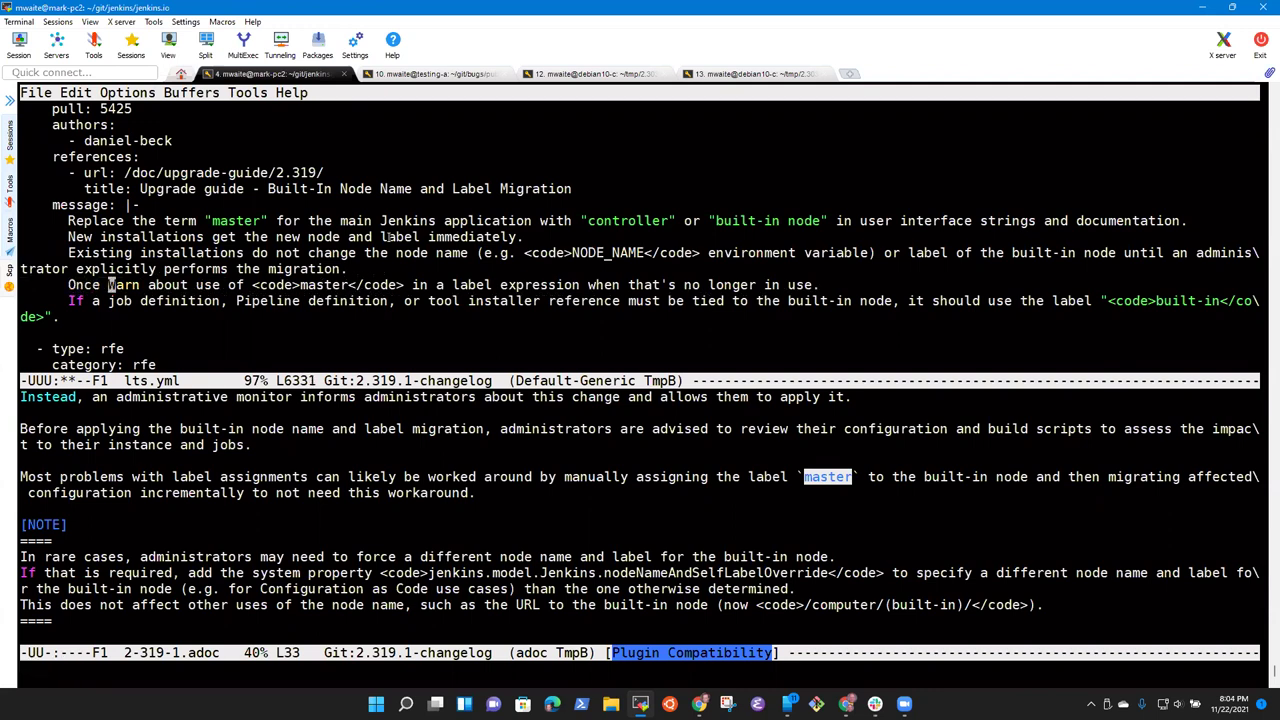
{"action": "type", "text": "the "}
{"action": "type", "text": "migration is comp"}
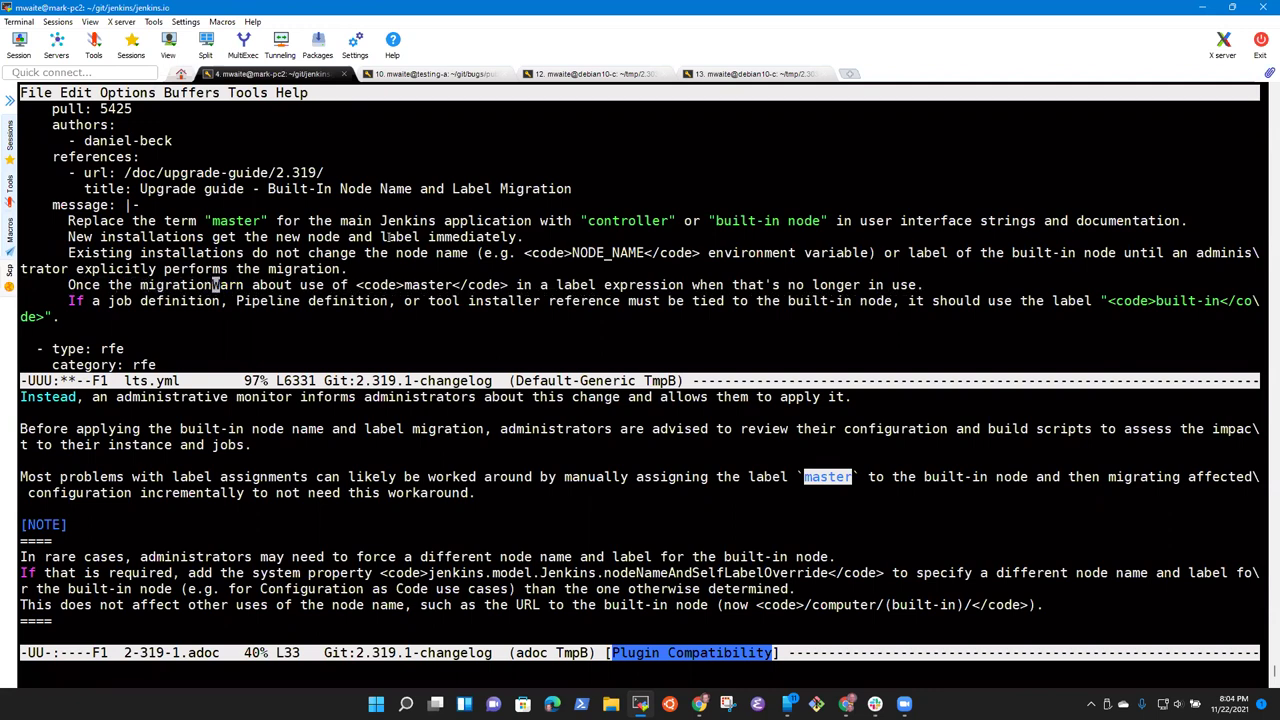
{"action": "type", "text": "lete"}
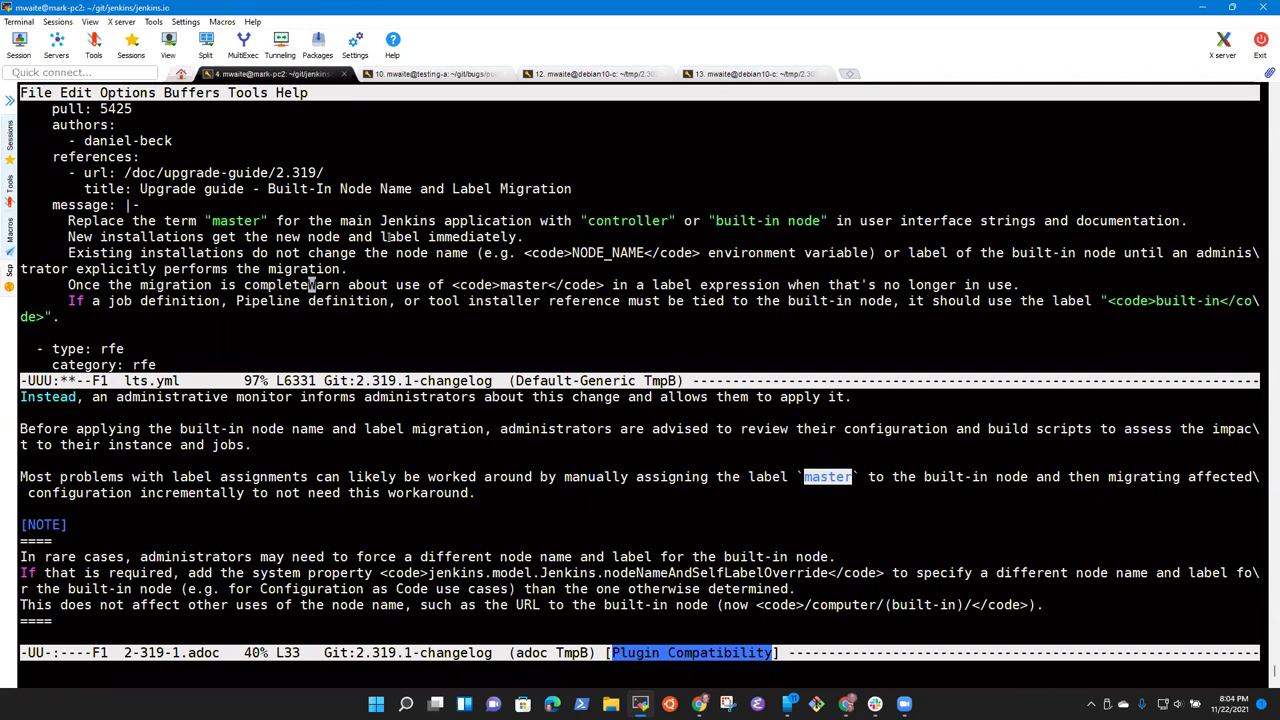
{"action": "type", "text": ", "}
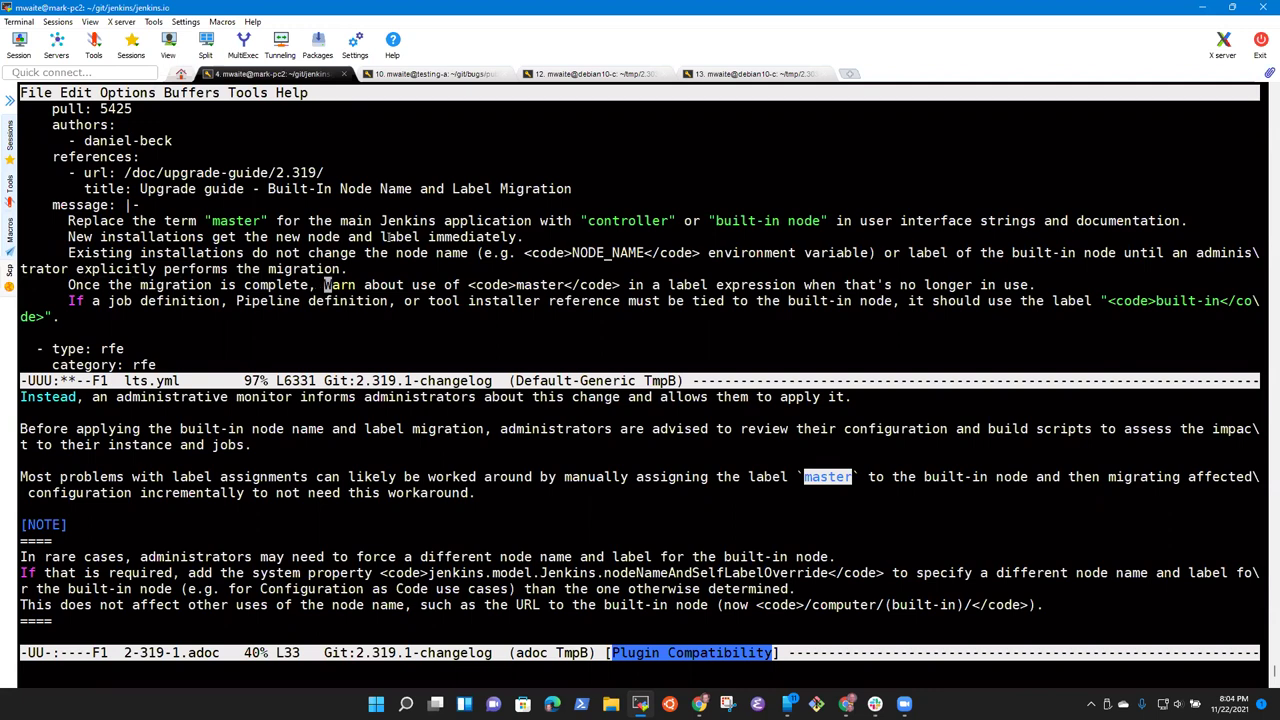
{"action": "type", "text": "job "}
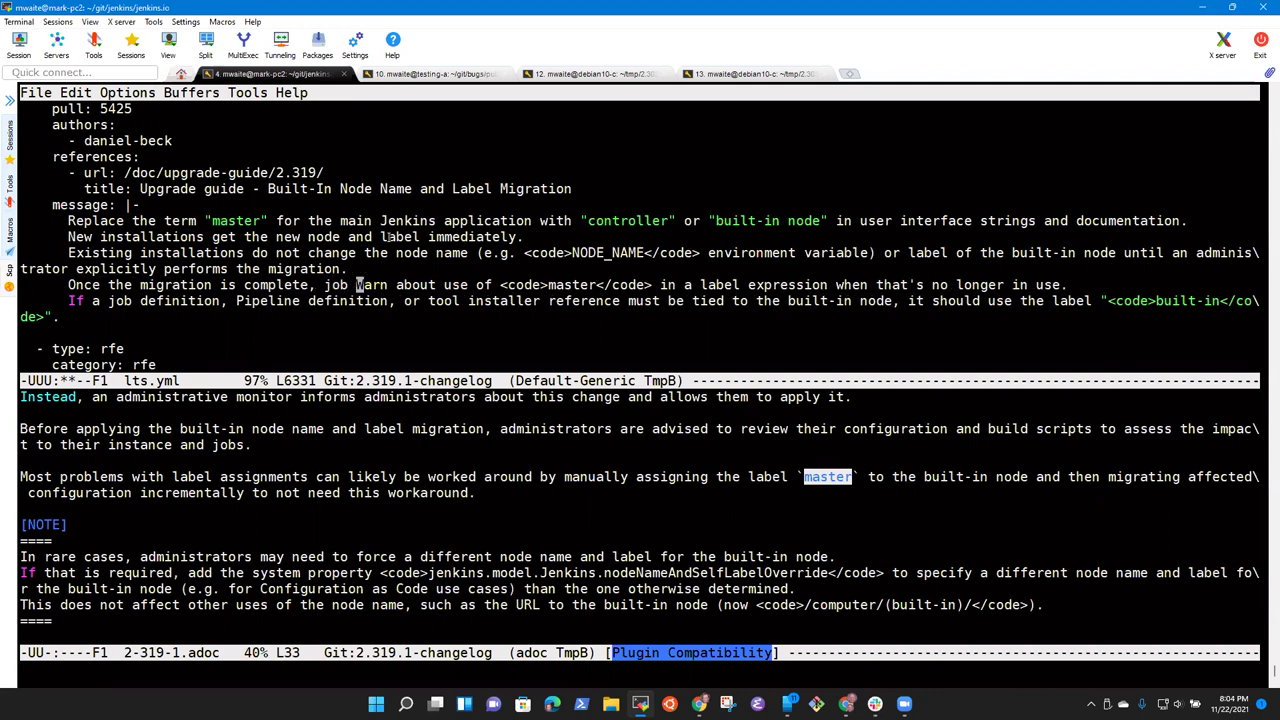
{"action": "type", "text": "dif"}
{"action": "key", "text": "BackSpace"}
{"action": "key", "text": "BackSpace"}
{"action": "type", "text": "efin"}
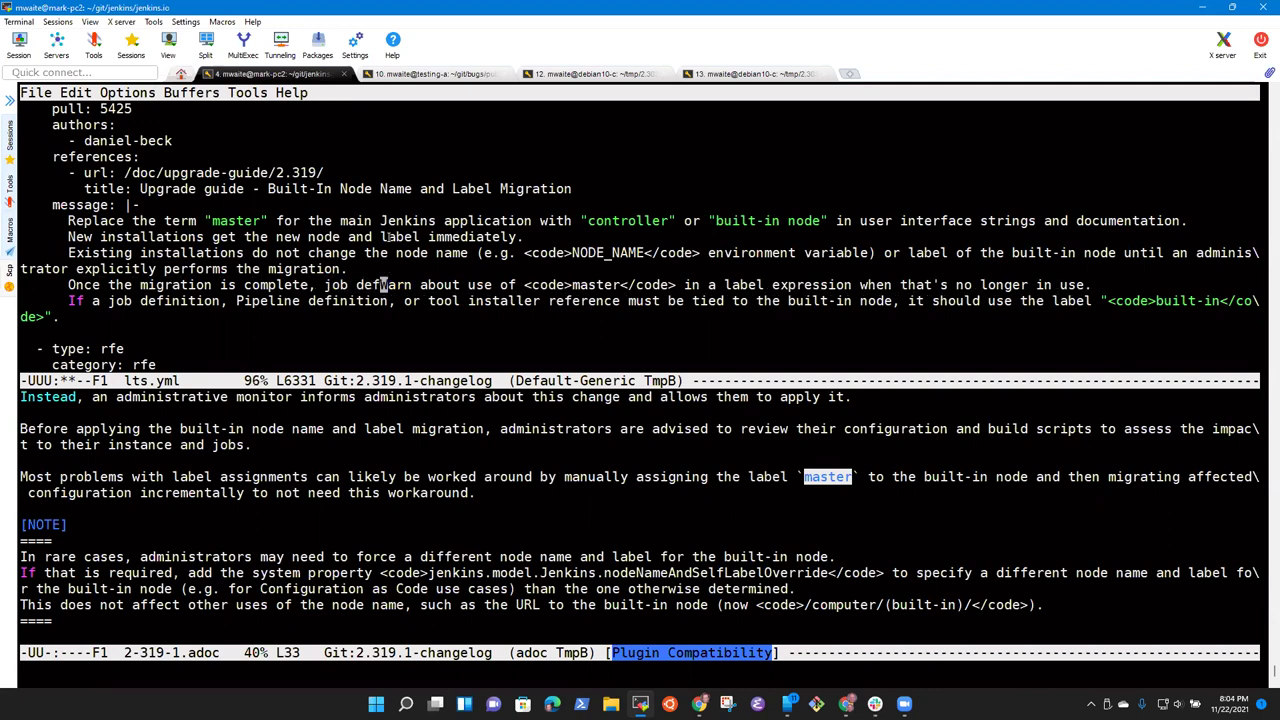
{"action": "type", "text": "ition"}
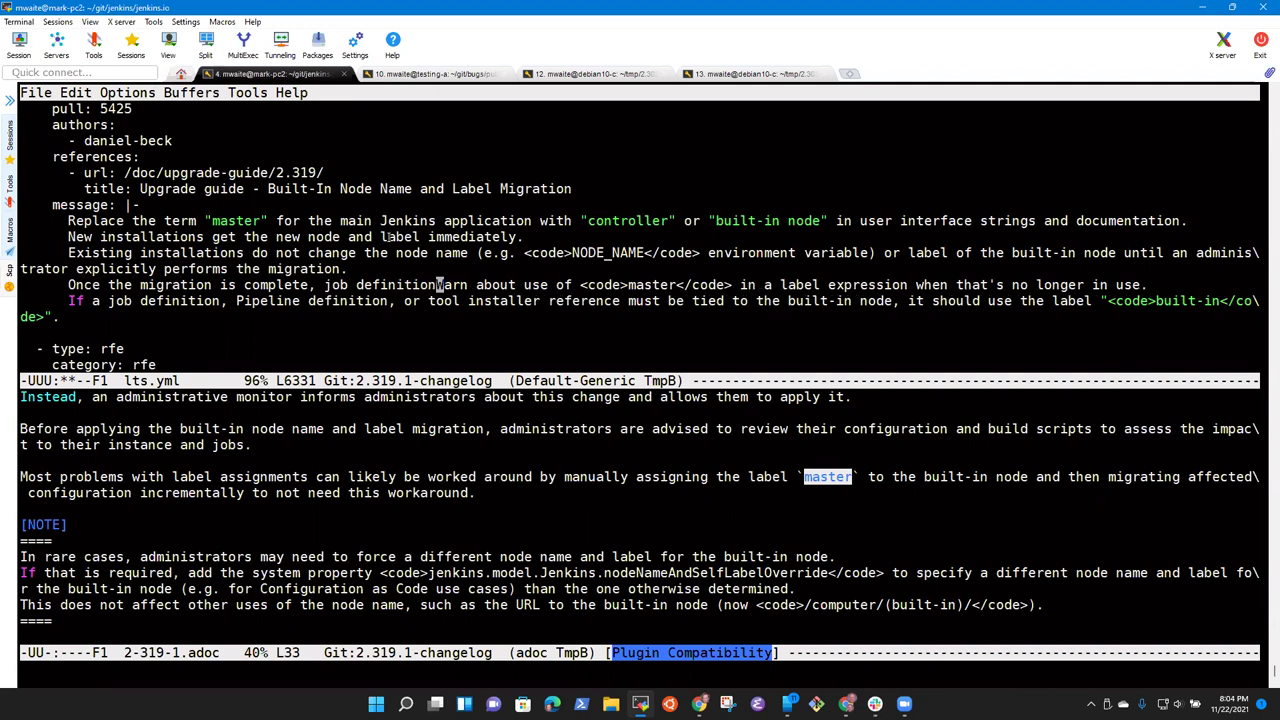
{"action": "type", "text": "s wi"}
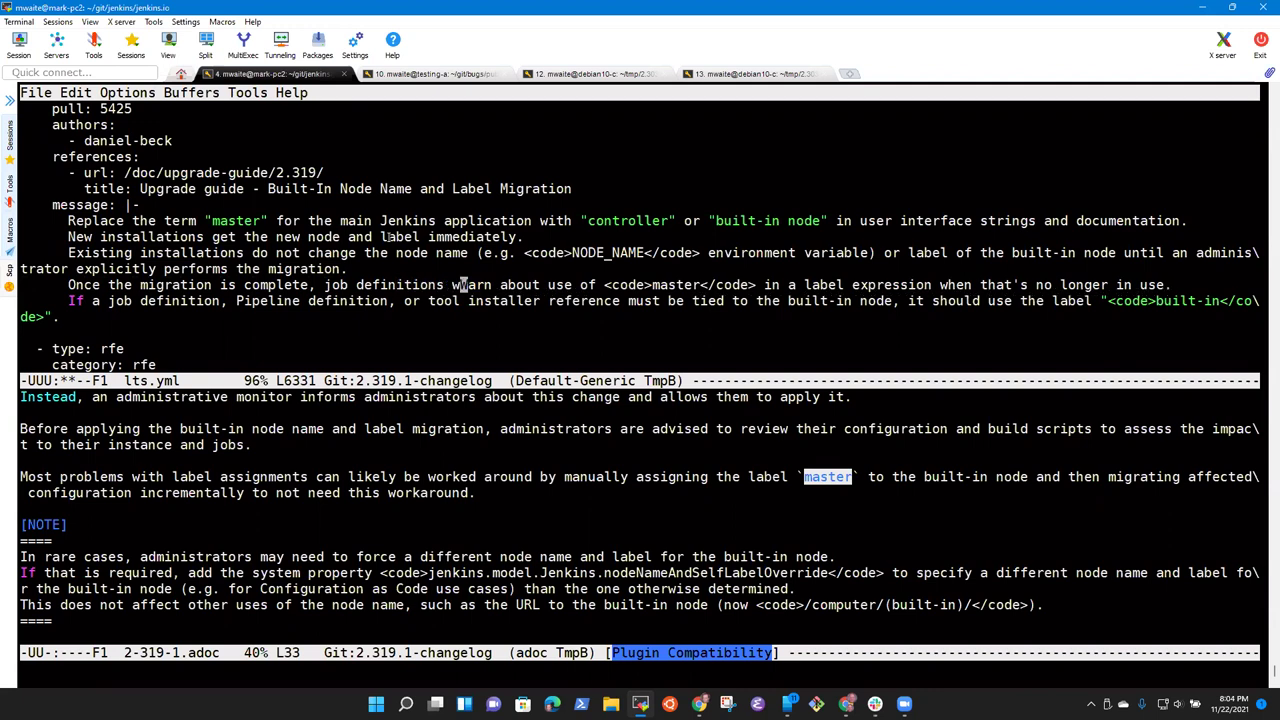